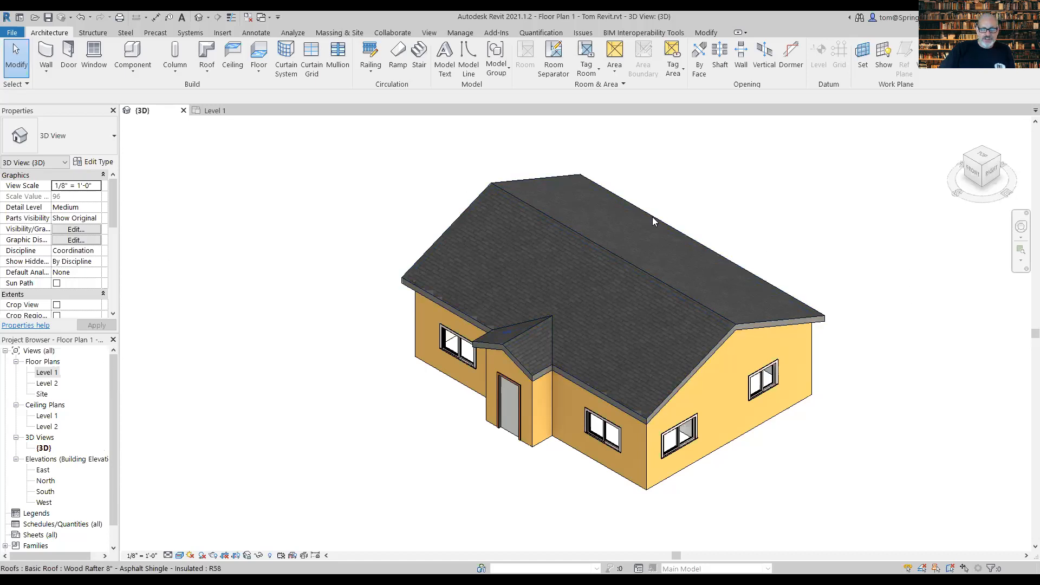
- Dismiss the save reminder and create a new project from the Imperial-Architectural Template
{"action": "left_click", "coordinate": [13, 34]}
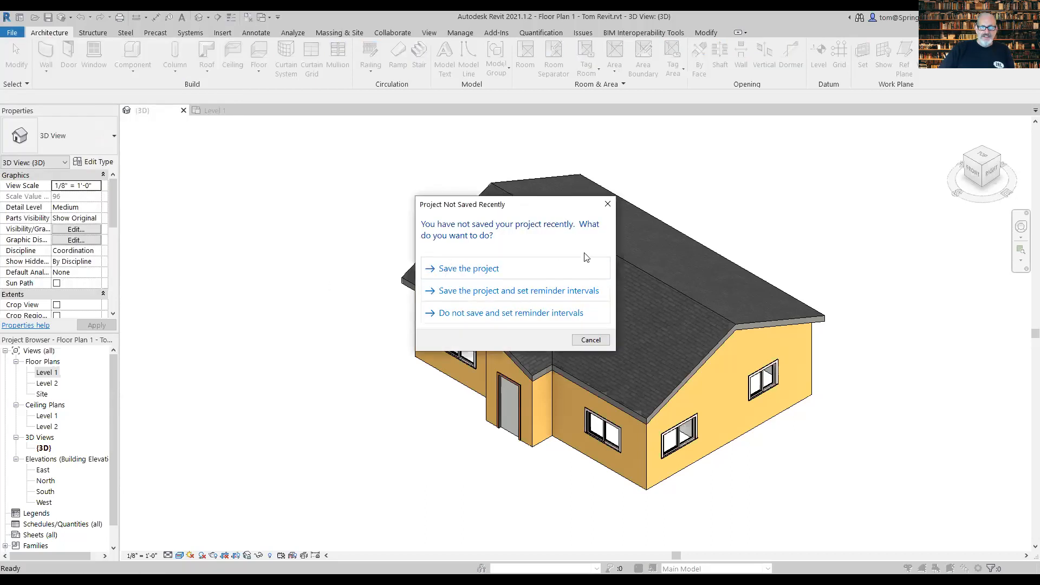
{"action": "key", "text": "Escape"}
{"action": "left_click", "coordinate": [517, 182]}
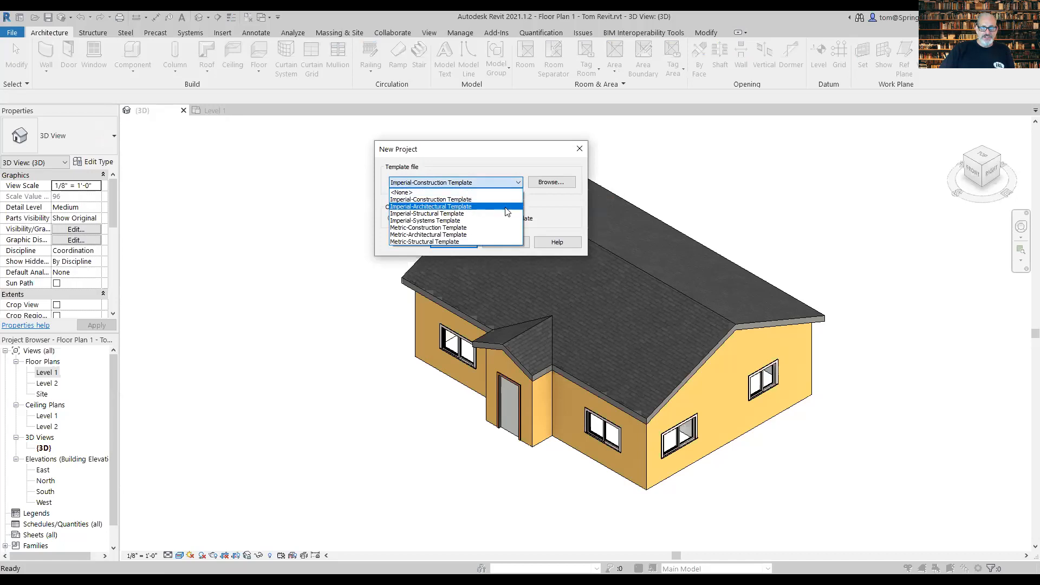
{"action": "left_click", "coordinate": [507, 206]}
{"action": "left_click", "coordinate": [460, 243]}
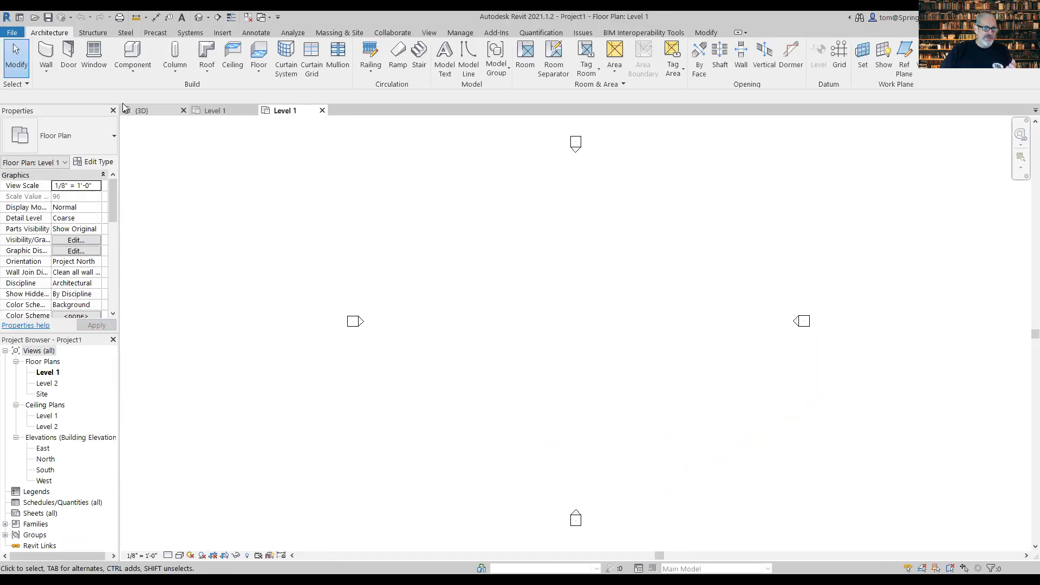
- Start an architectural wall and set its top constraint to Up to level: Level 2
{"action": "left_click", "coordinate": [47, 71]}
{"action": "left_click", "coordinate": [59, 90]}
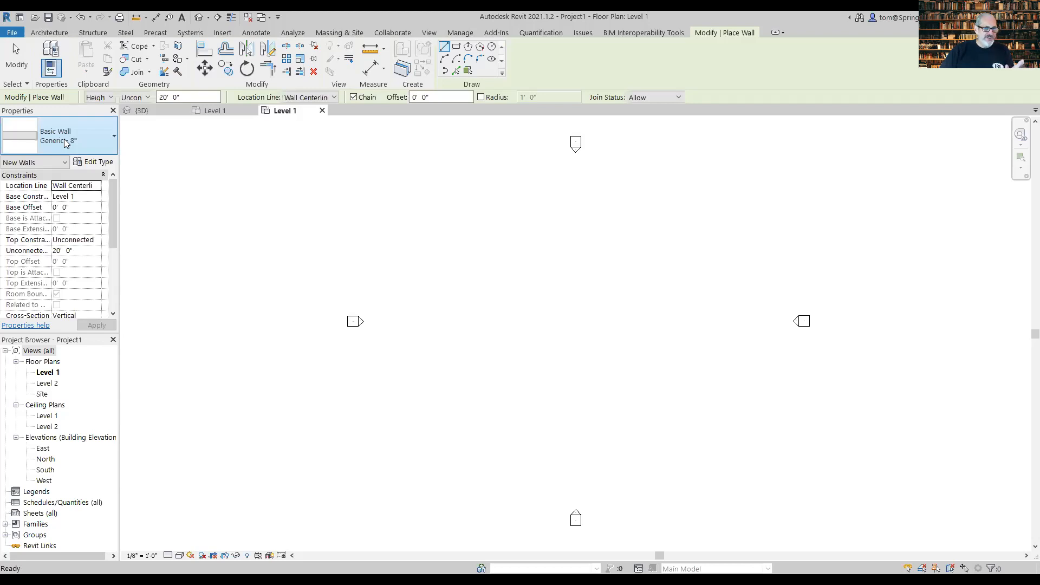
{"action": "left_click", "coordinate": [97, 241]}
{"action": "left_click", "coordinate": [97, 244]}
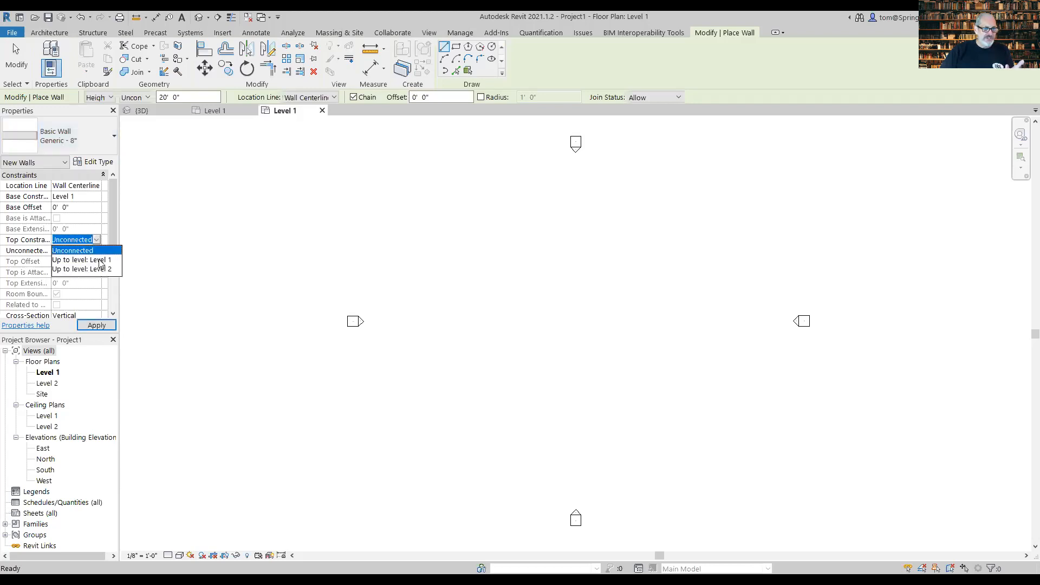
{"action": "left_click", "coordinate": [102, 269]}
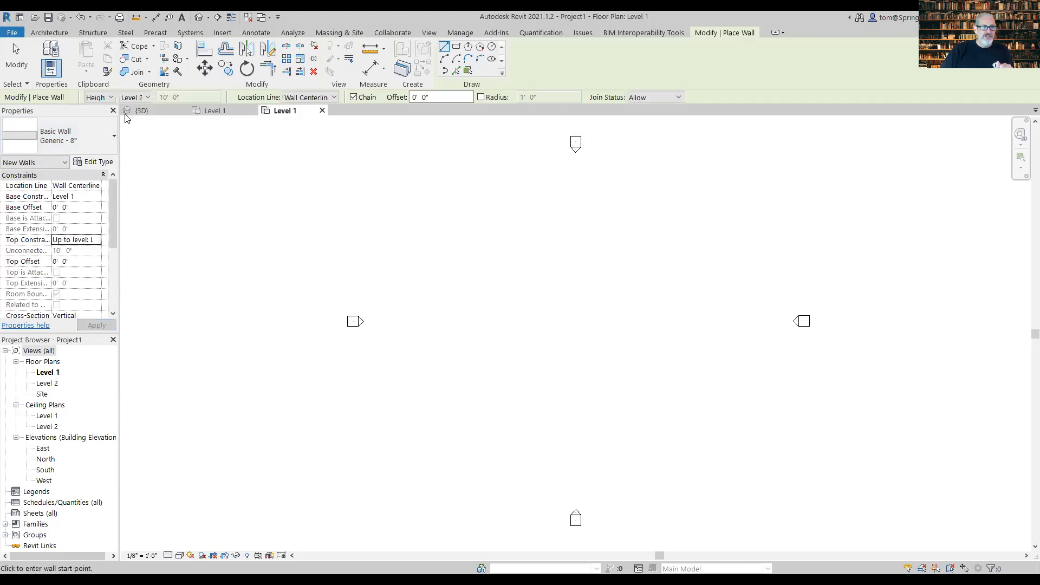
- Draw a rectangle of walls about 43 by 43 feet between the elevation markers on the Level 1 plan
{"action": "left_click", "coordinate": [456, 46]}
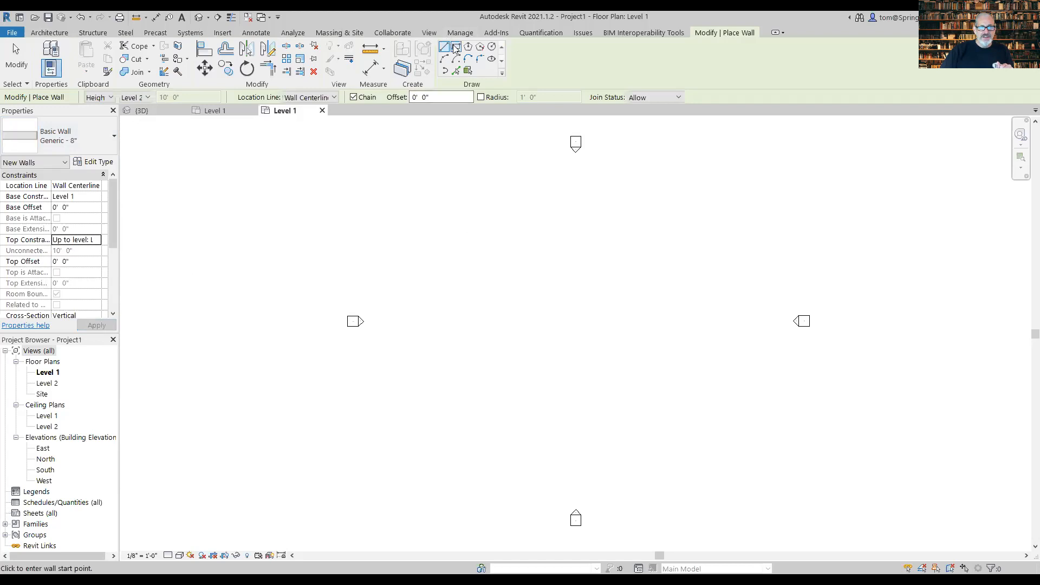
{"action": "left_click", "coordinate": [616, 293]}
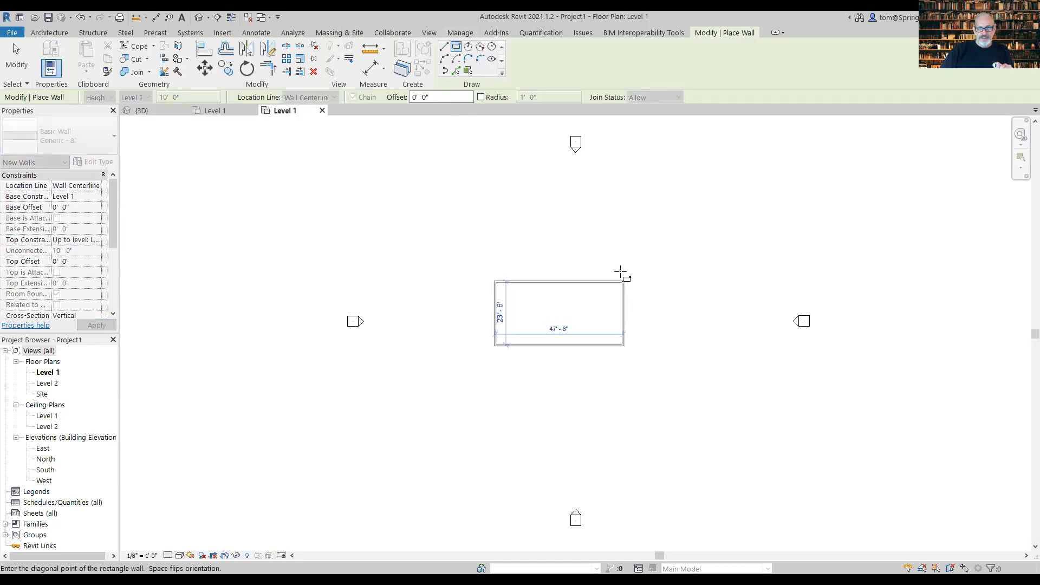
{"action": "left_click", "coordinate": [612, 229]}
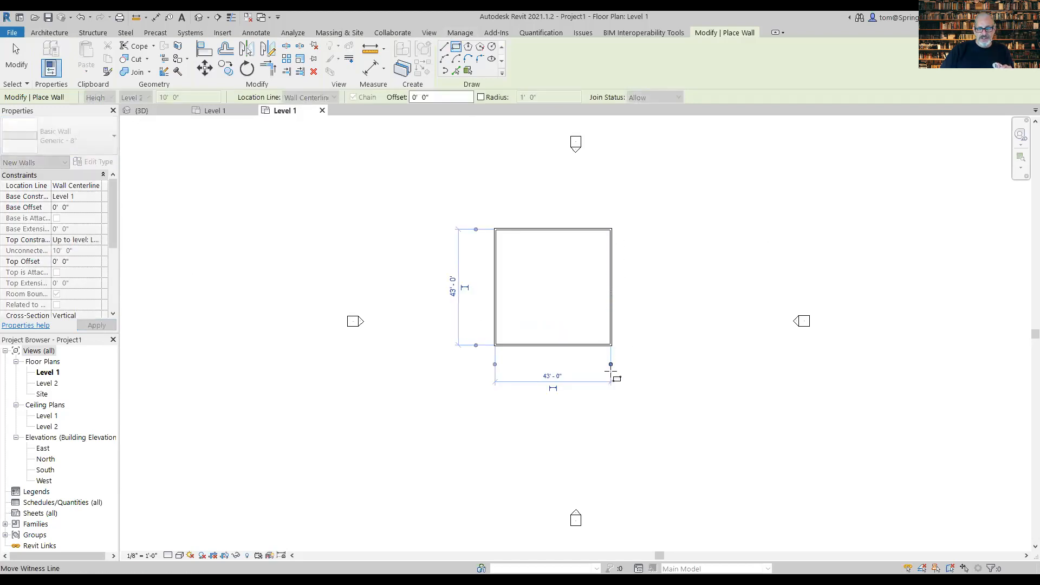
- Set both the width and the depth of the wall rectangle to 30 feet and finish the wall command
{"action": "left_click", "coordinate": [549, 376]}
{"action": "type", "text": "30"}
{"action": "key", "text": "Return"}
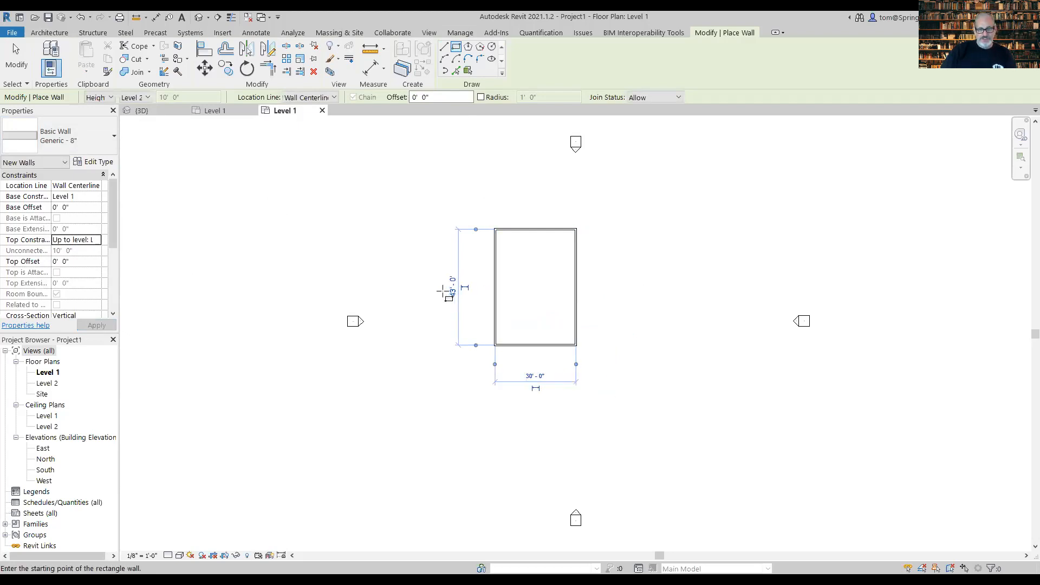
{"action": "left_click", "coordinate": [450, 287]}
{"action": "type", "text": "30"}
{"action": "key", "text": "Return"}
{"action": "key", "text": "Escape"}
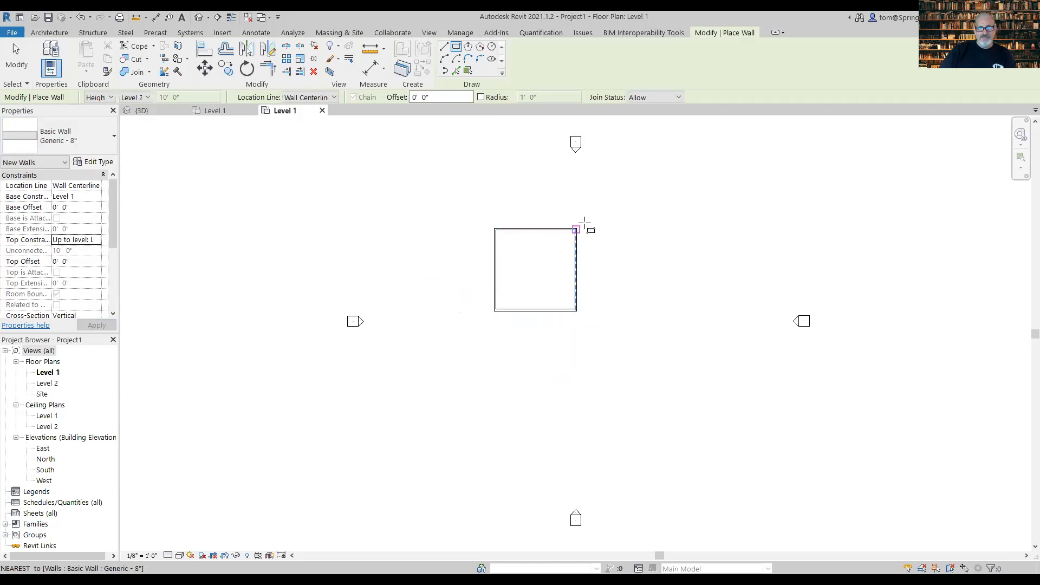
{"action": "key", "text": "Escape"}
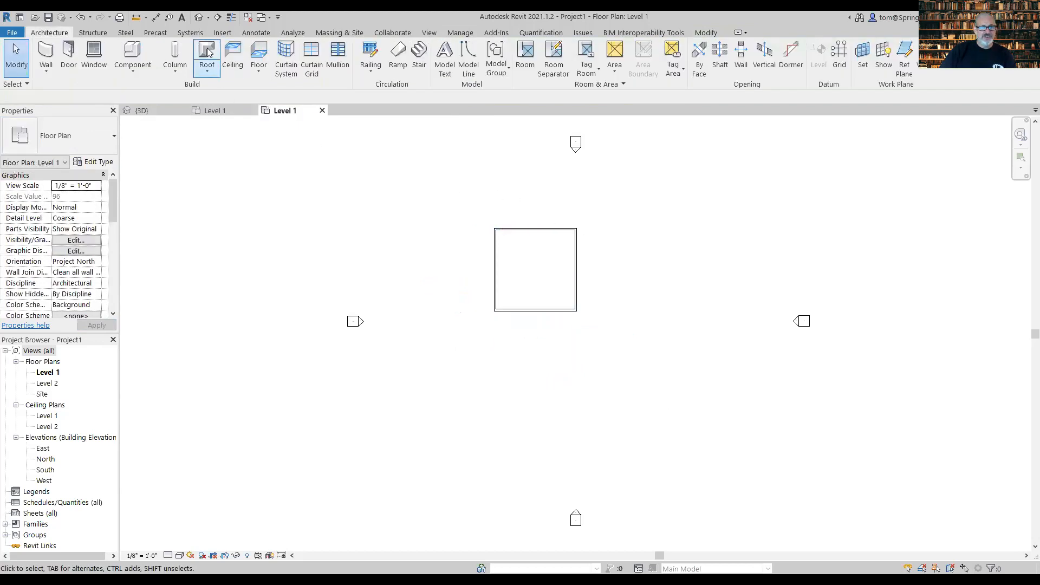
- Open the default 3D view and set its visual style to Shaded
{"action": "left_click", "coordinate": [199, 18]}
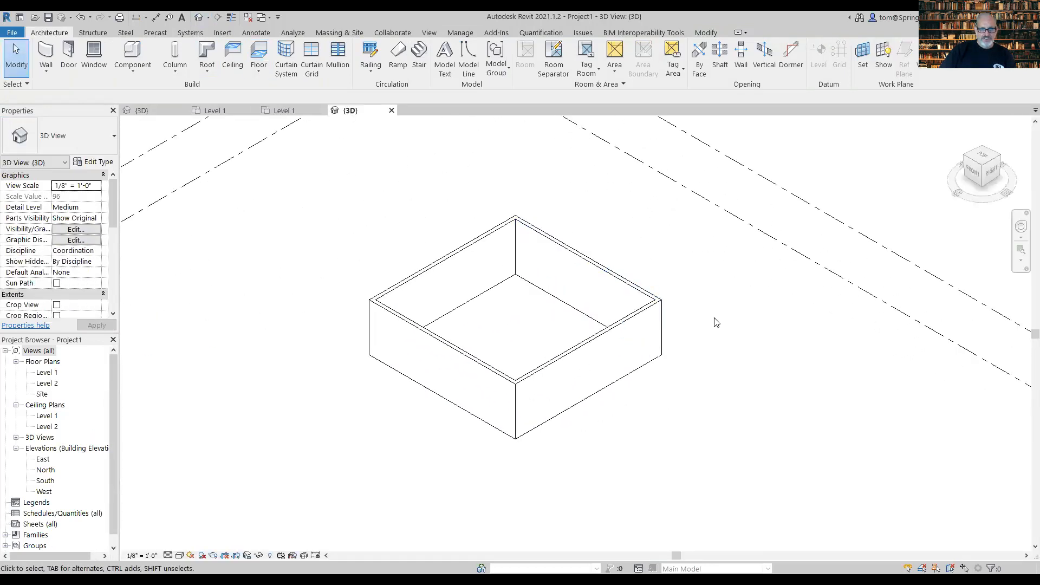
{"action": "scroll", "coordinate": [769, 321], "scroll_direction": "up", "scroll_amount": 2}
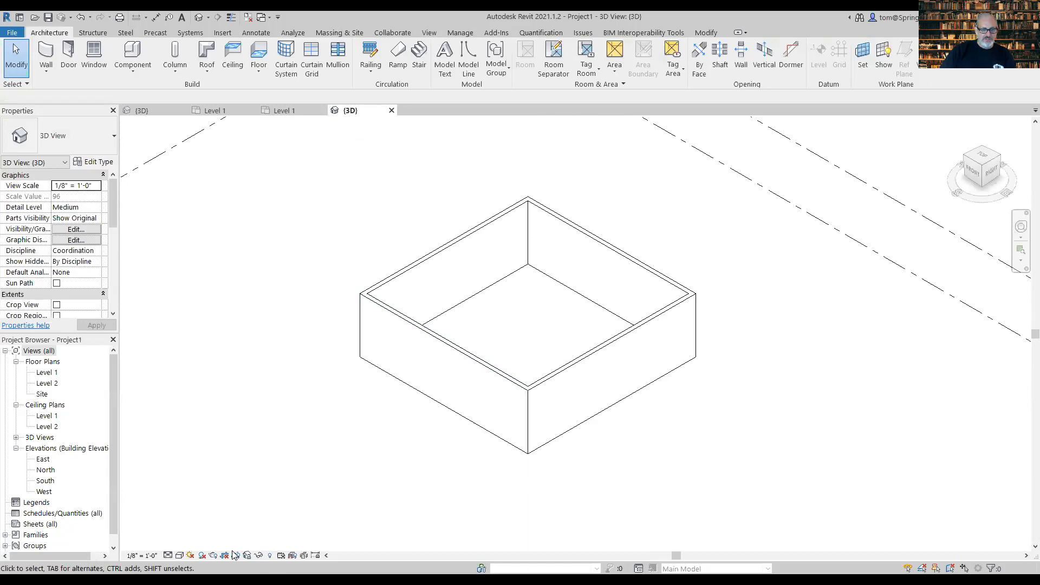
{"action": "left_click", "coordinate": [179, 555]}
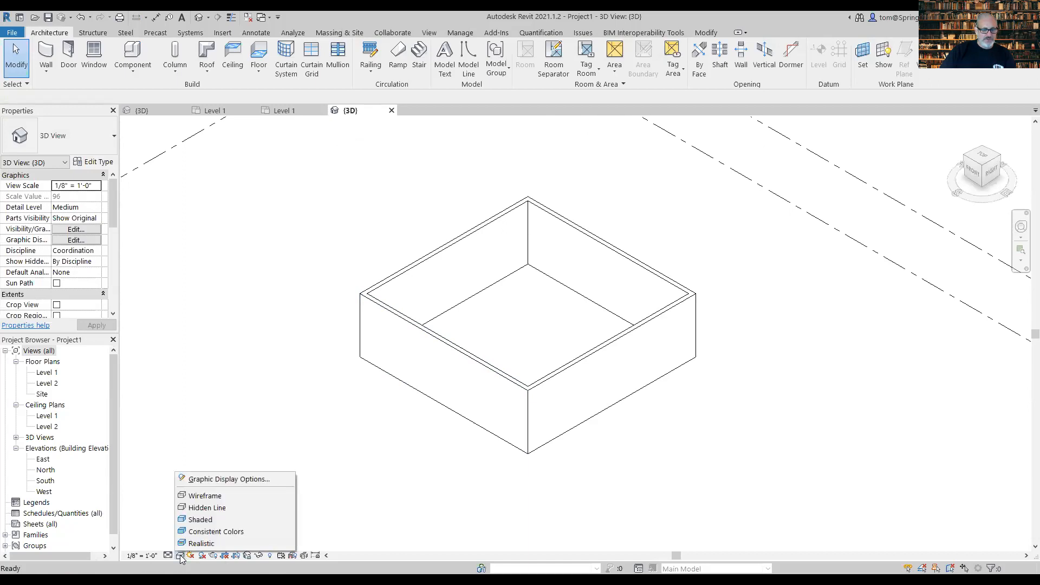
{"action": "left_click", "coordinate": [199, 519]}
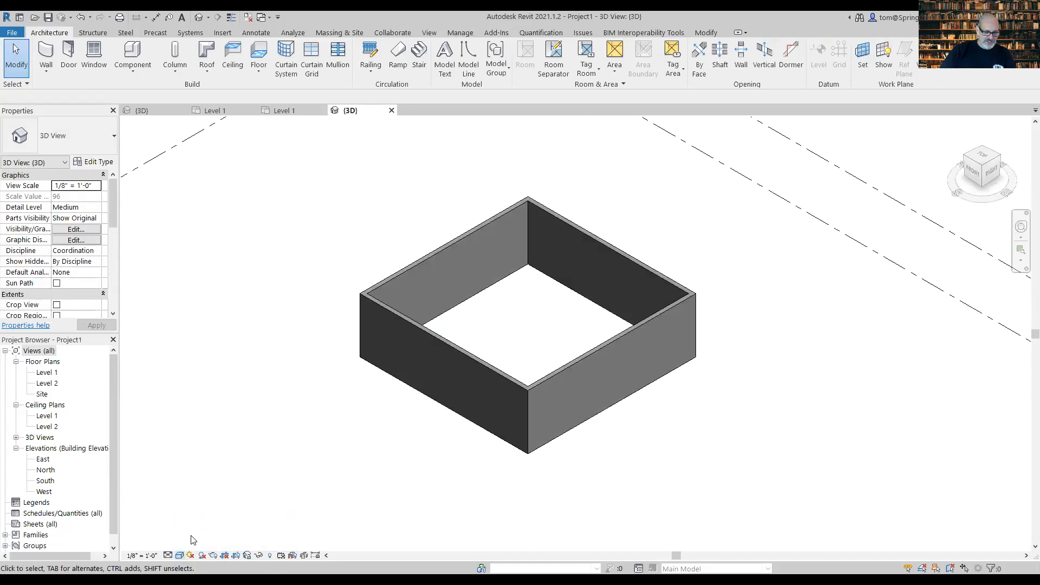
- Preview the 3D view in Consistent Colors and set the visual style to Realistic
{"action": "left_click", "coordinate": [180, 555]}
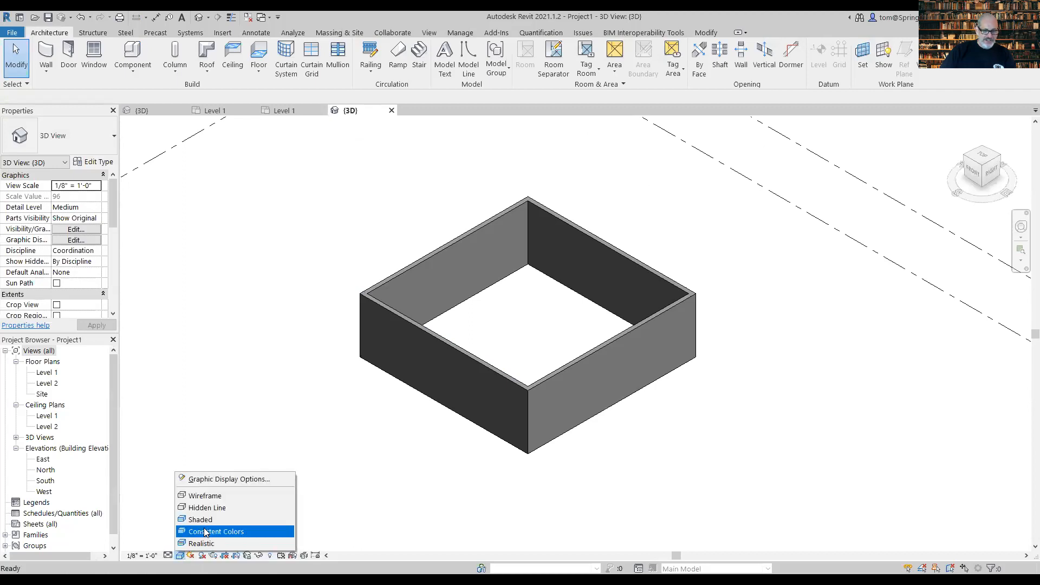
{"action": "left_click", "coordinate": [211, 530]}
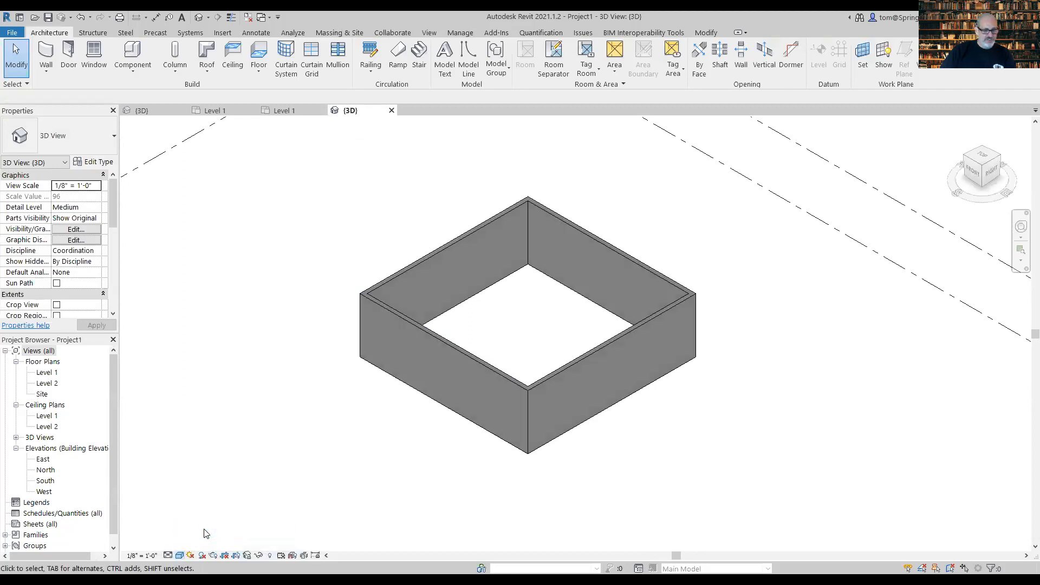
{"action": "left_click", "coordinate": [179, 556]}
{"action": "left_click", "coordinate": [194, 546]}
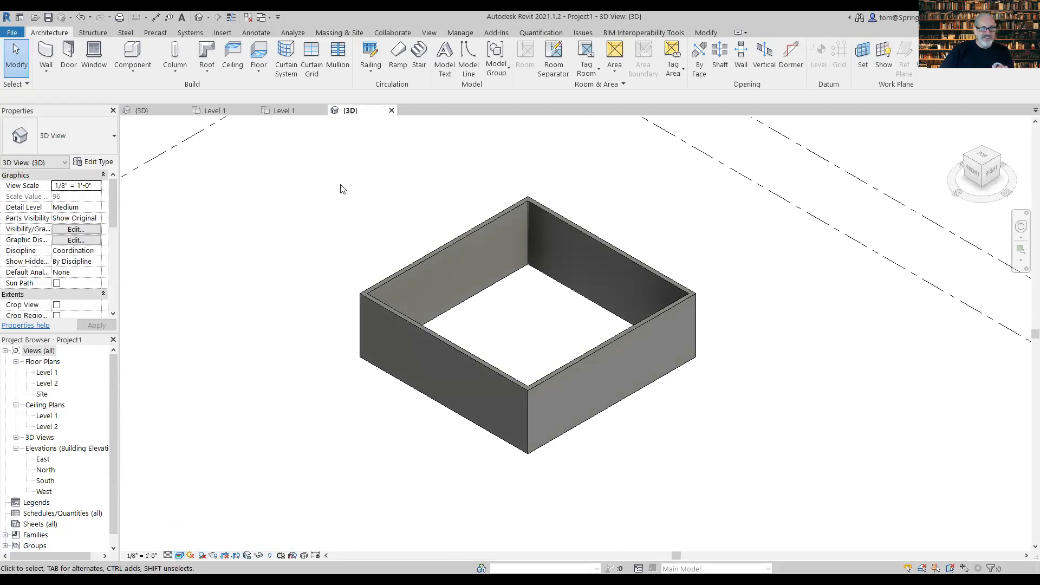
- On the new project's Level 1 plan, change the south wall's type to Generic - 4" Brick
{"action": "left_click", "coordinate": [286, 111]}
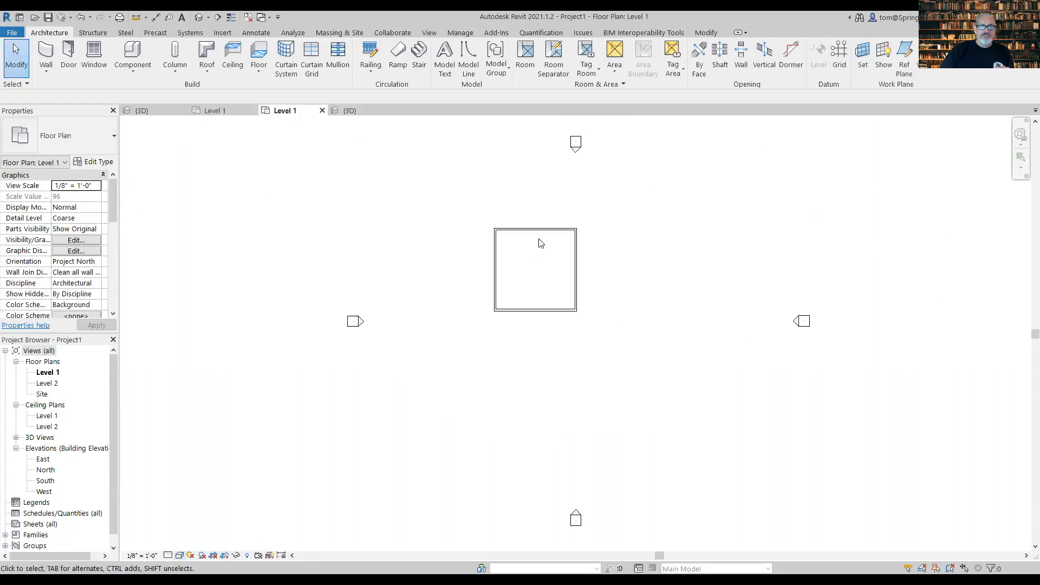
{"action": "scroll", "coordinate": [539, 242], "scroll_direction": "up", "scroll_amount": 4}
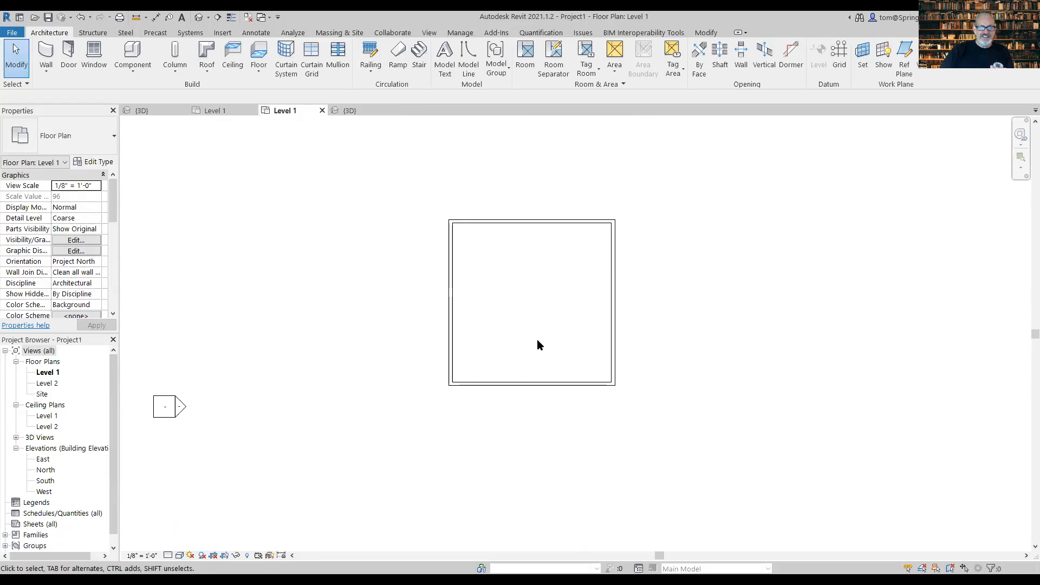
{"action": "left_click", "coordinate": [532, 383]}
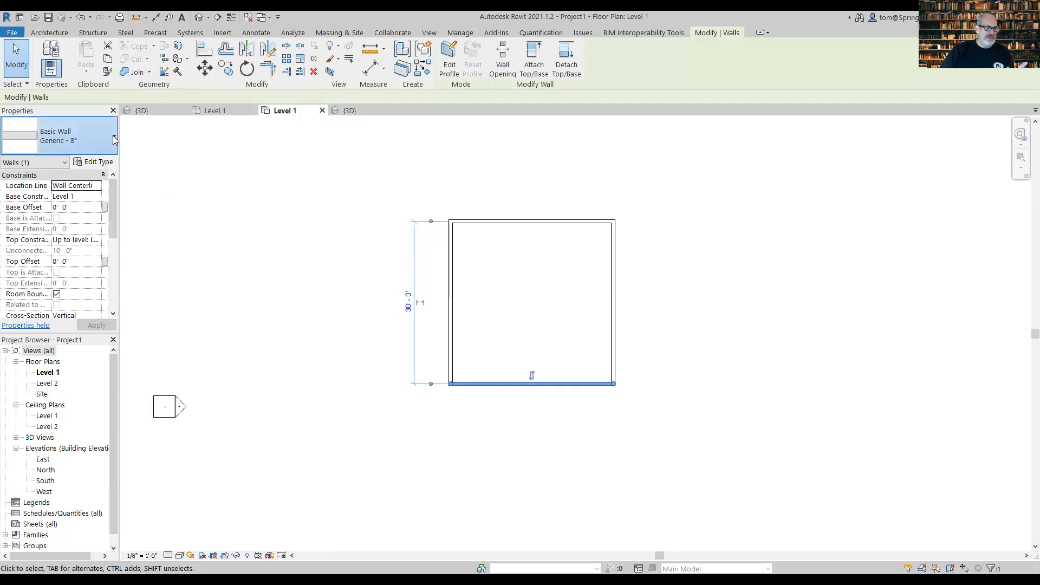
{"action": "left_click", "coordinate": [113, 144]}
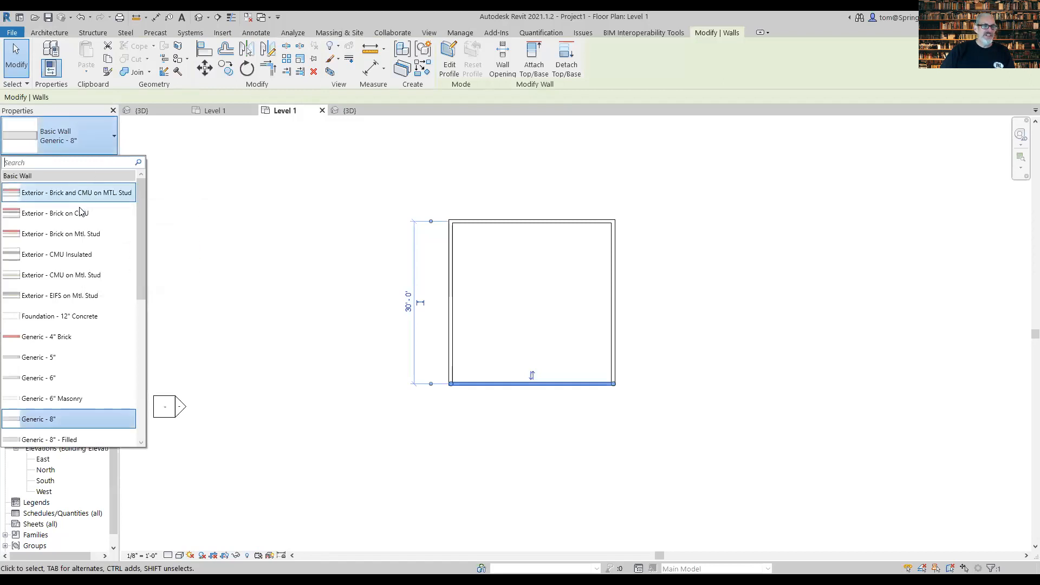
{"action": "left_click", "coordinate": [71, 337]}
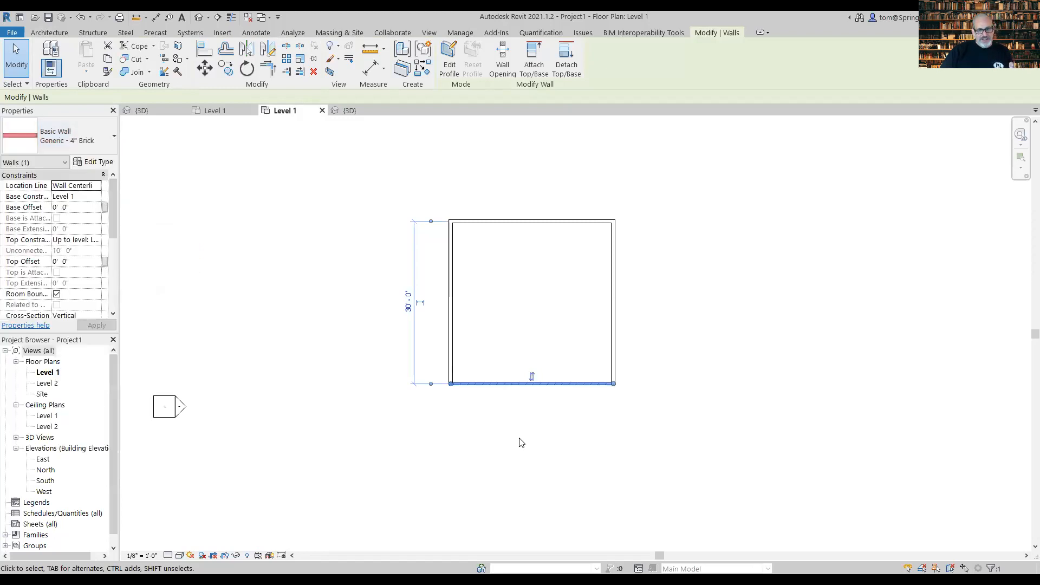
{"action": "left_click", "coordinate": [548, 425]}
- Examine the brick wall's cut pattern on the plan and its rendered surface in the Realistic 3D view
{"action": "scroll", "coordinate": [558, 408], "scroll_direction": "up", "scroll_amount": 4}
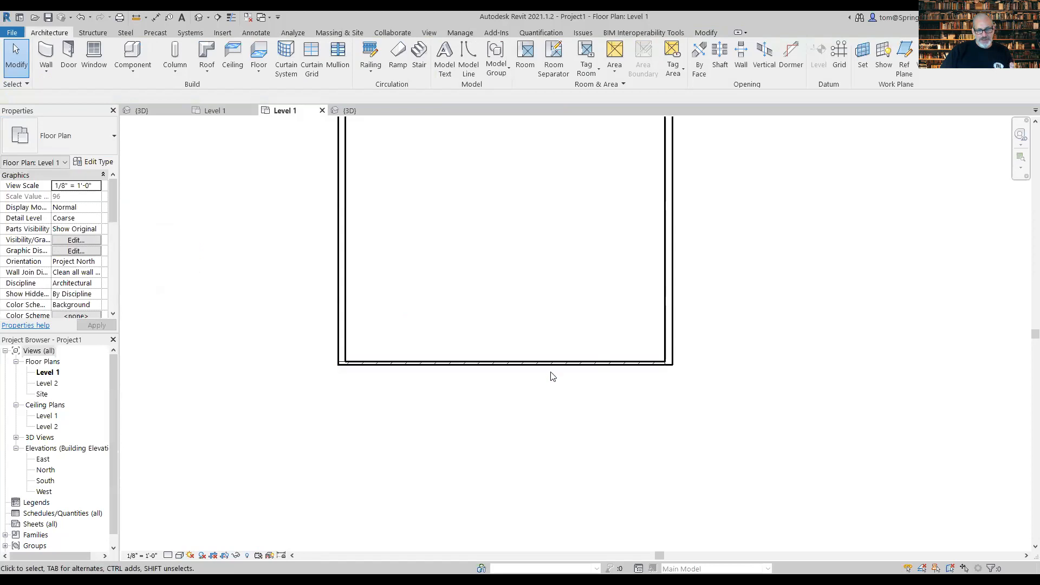
{"action": "scroll", "coordinate": [550, 376], "scroll_direction": "up", "scroll_amount": 3}
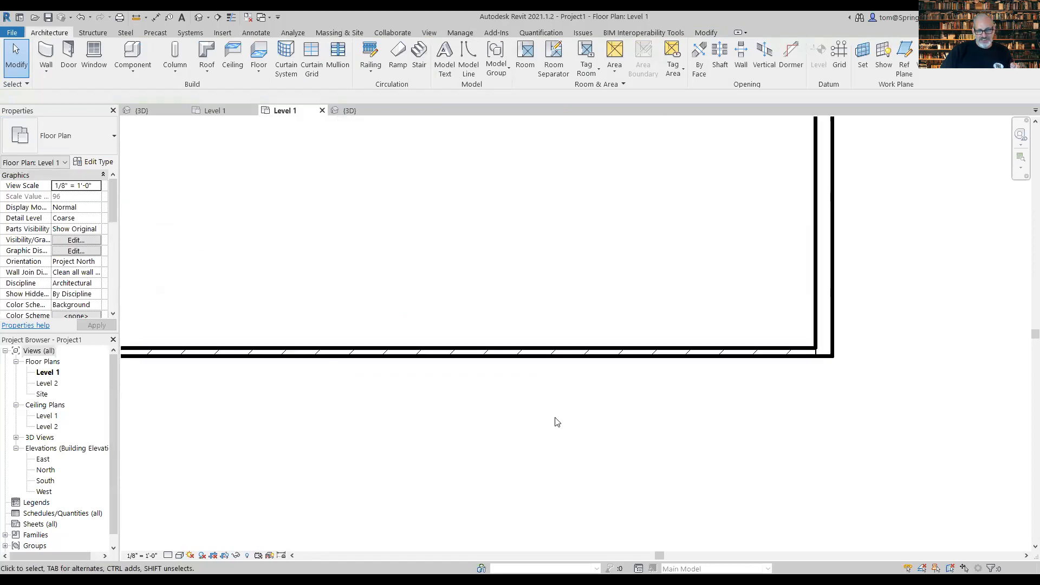
{"action": "scroll", "coordinate": [557, 422], "scroll_direction": "down", "scroll_amount": 5}
{"action": "left_click", "coordinate": [348, 110]}
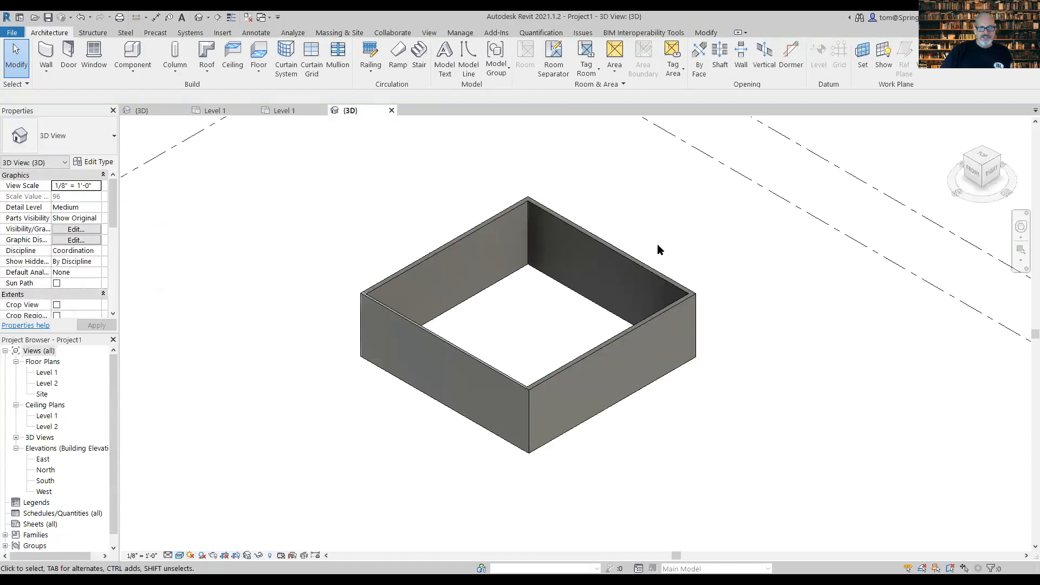
{"action": "scroll", "coordinate": [658, 249], "scroll_direction": "up", "scroll_amount": 1}
{"action": "middle_click_drag", "start_coordinate": [667, 246], "coordinate": [425, 323], "text": "shift"}
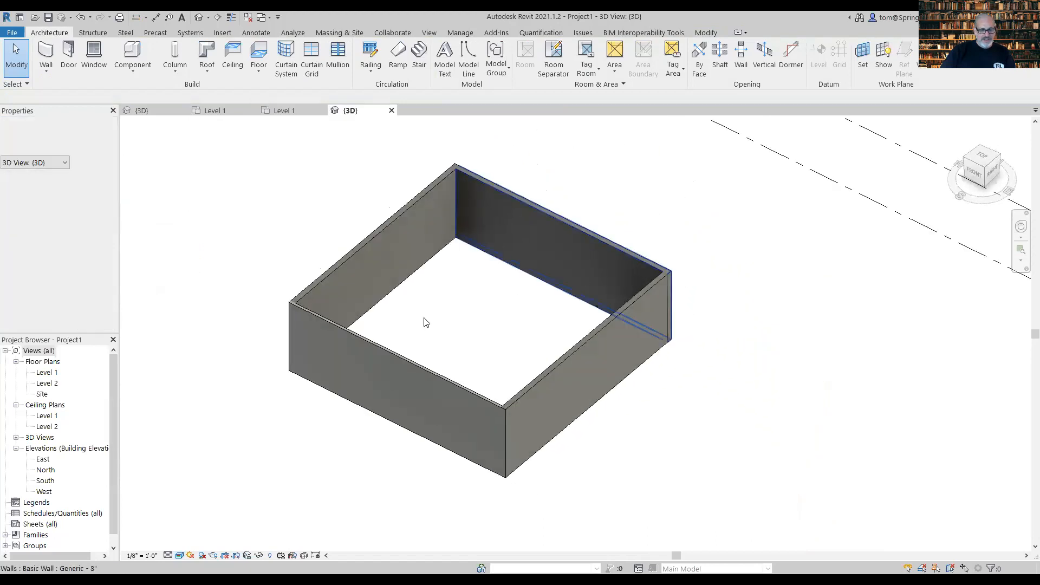
{"action": "left_click", "coordinate": [183, 553]}
{"action": "left_click", "coordinate": [298, 430]}
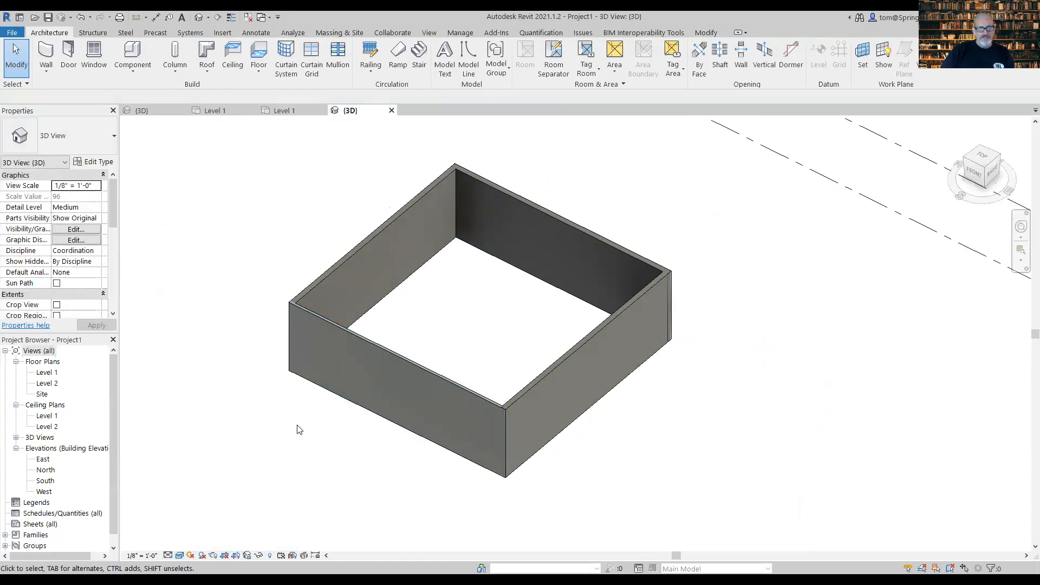
{"action": "middle_click_drag", "start_coordinate": [228, 214], "coordinate": [285, 244]}
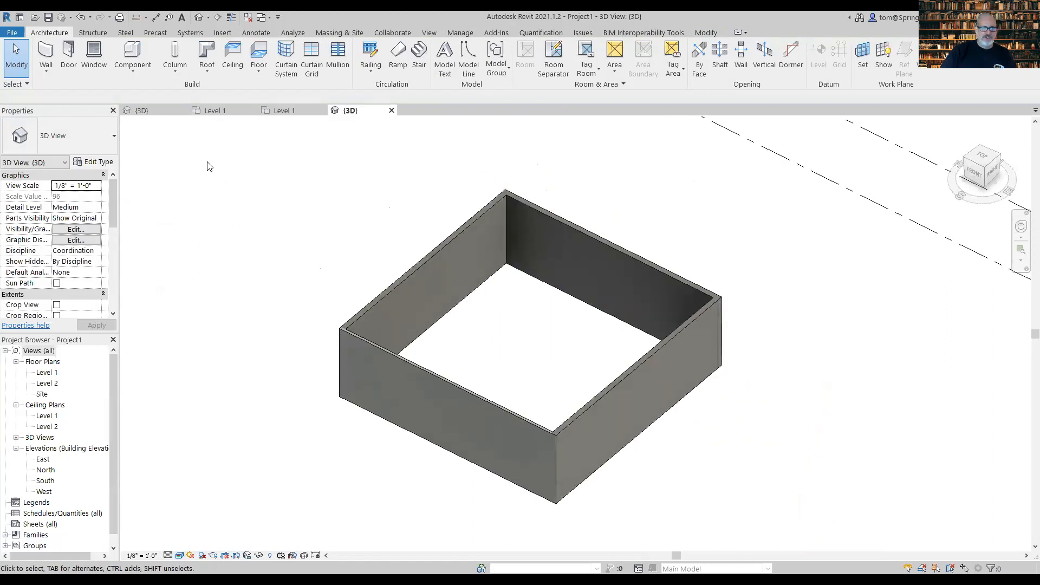
- Open the project's Material Browser and display the appearance settings of the Brick, Common material
{"action": "left_click", "coordinate": [460, 32]}
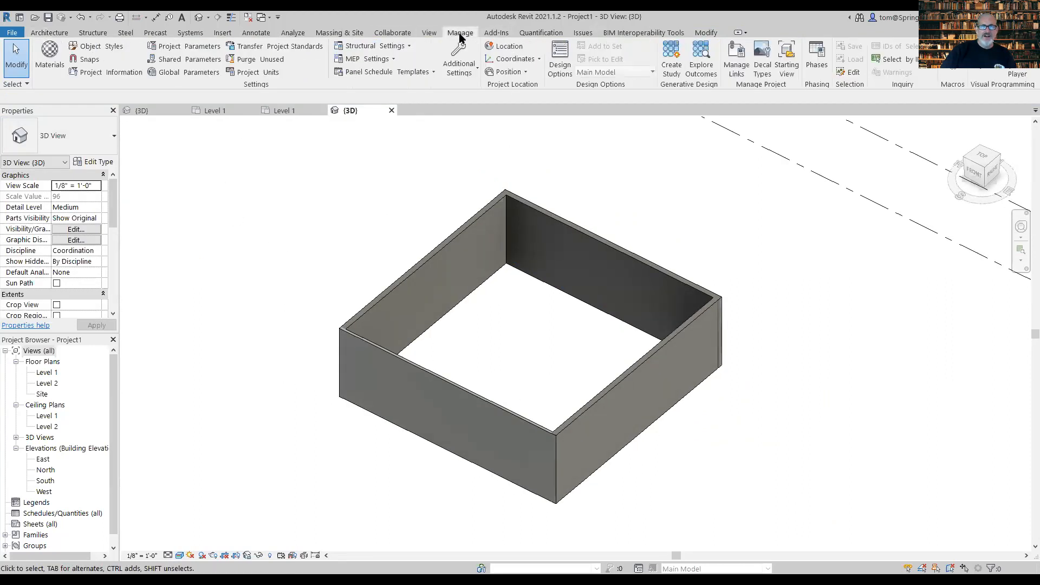
{"action": "left_click", "coordinate": [42, 59]}
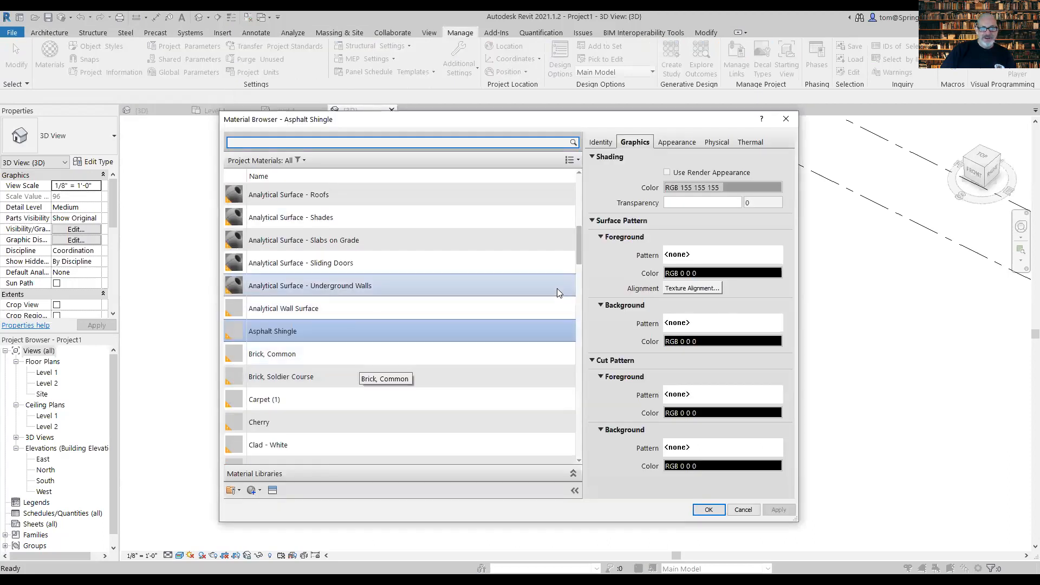
{"action": "mouse_move", "coordinate": [579, 253]}
{"action": "left_mouse_down"}
{"action": "mouse_move", "coordinate": [578, 242]}
{"action": "mouse_move", "coordinate": [577, 272]}
{"action": "left_mouse_up"}
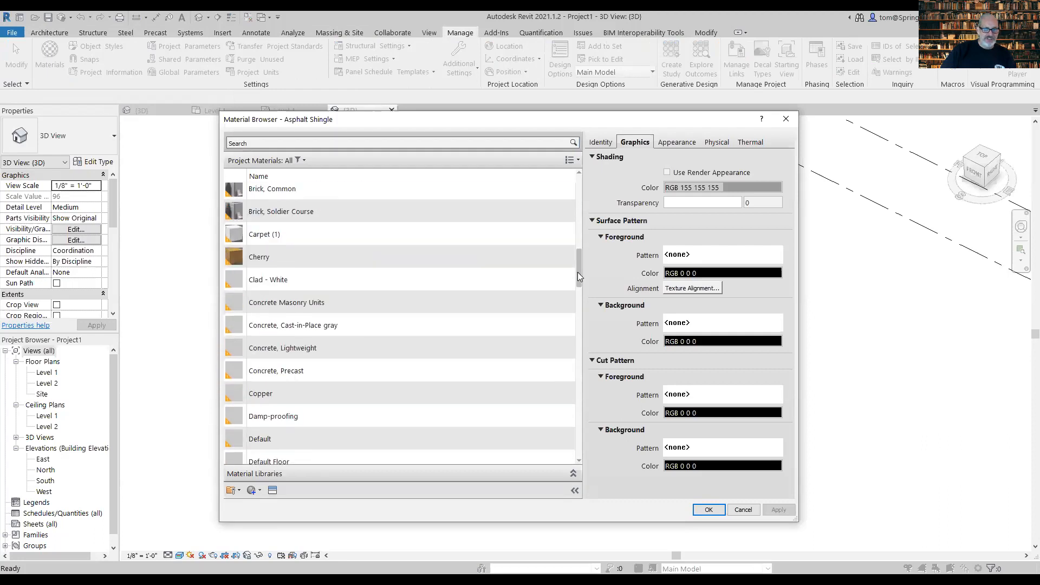
{"action": "left_click", "coordinate": [277, 198]}
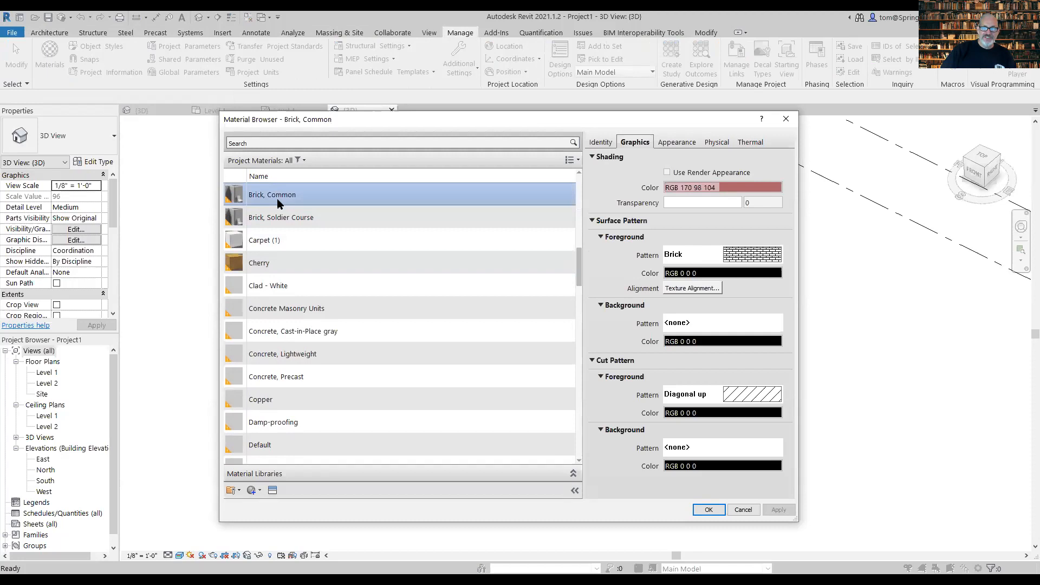
{"action": "left_click", "coordinate": [662, 144]}
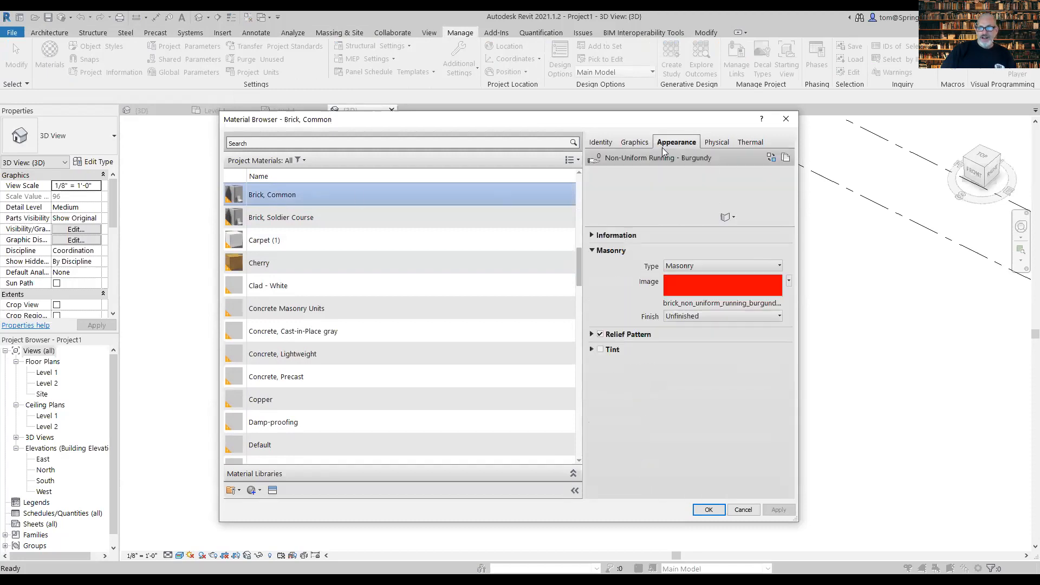
- Start replacing the Brick, Common appearance image and look through the brick textures in folder 1's Mats subfolder
{"action": "left_click", "coordinate": [727, 304]}
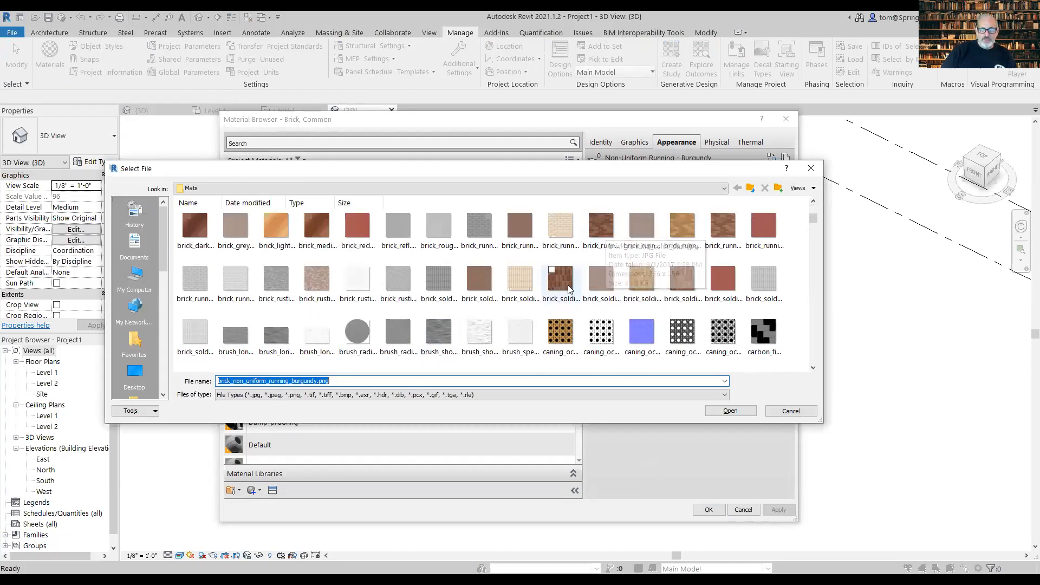
{"action": "scroll", "coordinate": [642, 295], "scroll_direction": "up", "scroll_amount": 1}
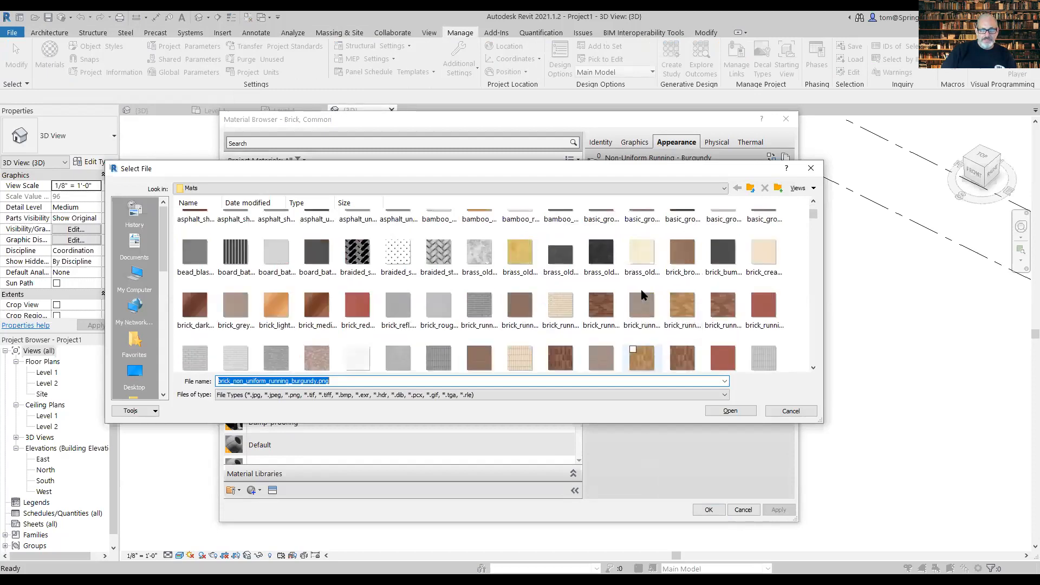
{"action": "scroll", "coordinate": [642, 295], "scroll_direction": "down", "scroll_amount": 1}
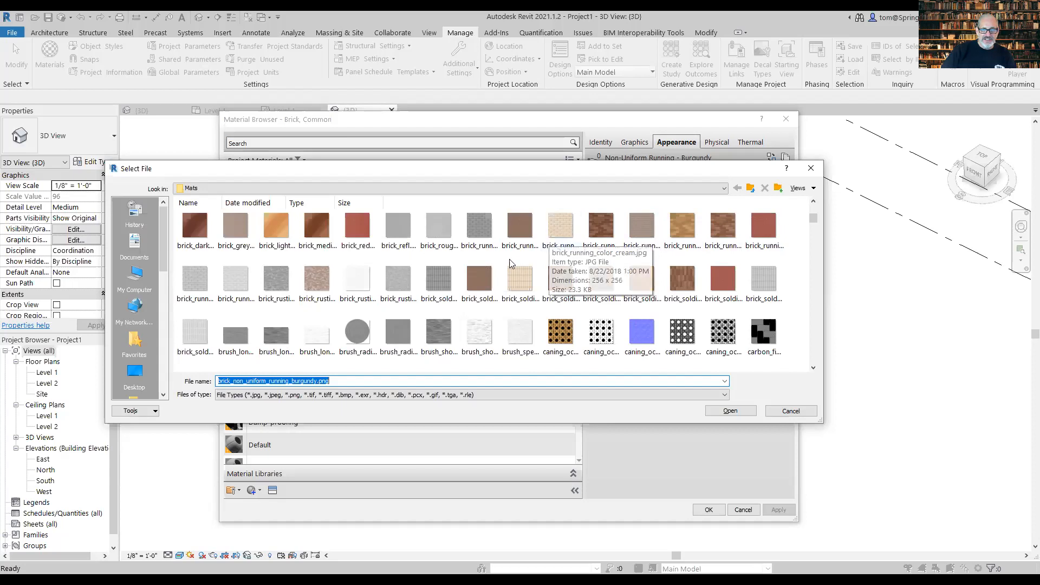
{"action": "scroll", "coordinate": [576, 280], "scroll_direction": "up", "scroll_amount": 1}
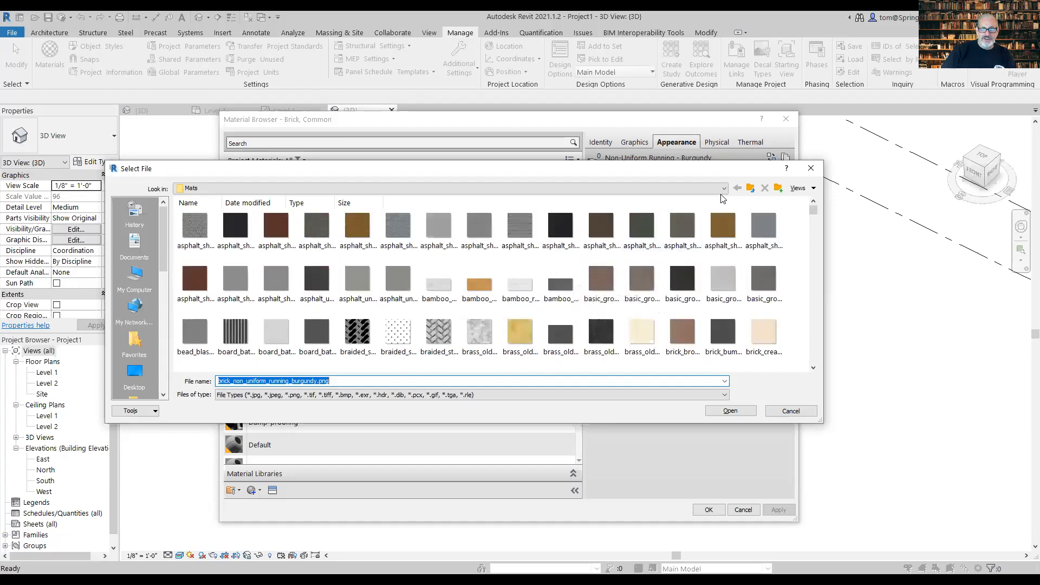
{"action": "left_click", "coordinate": [750, 188]}
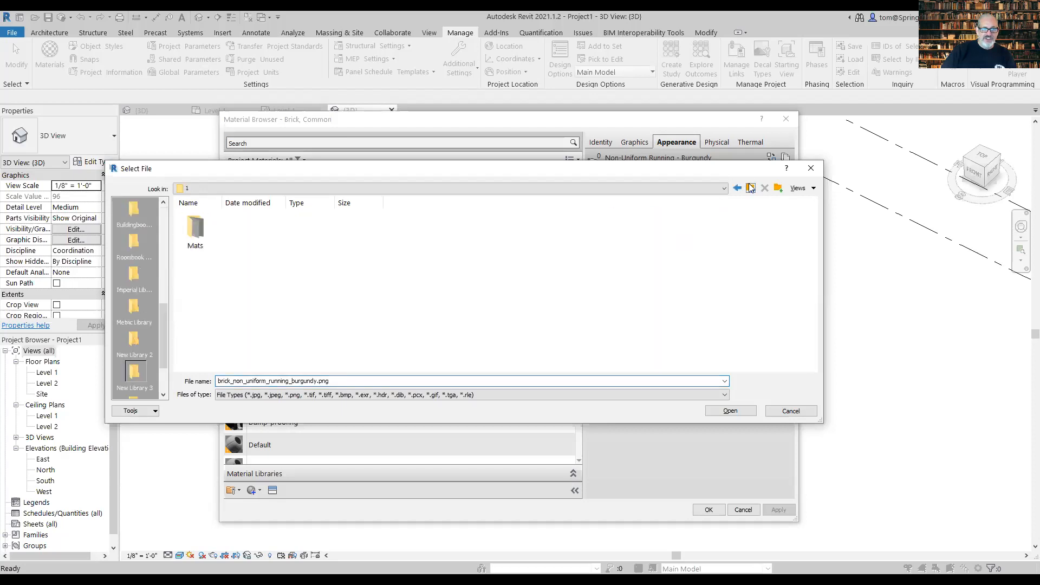
{"action": "double_click", "coordinate": [196, 230]}
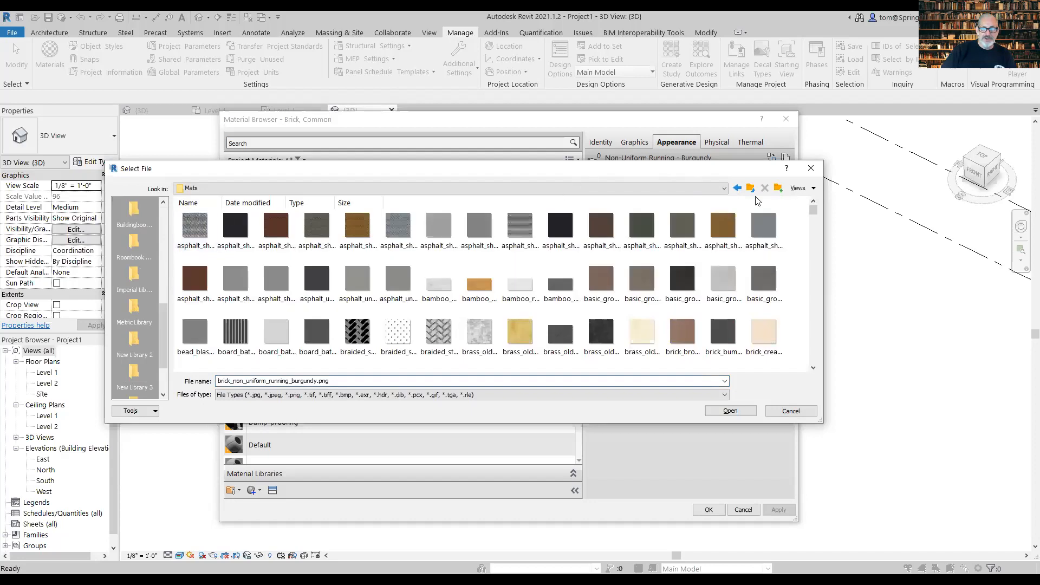
{"action": "left_click", "coordinate": [751, 188]}
{"action": "left_click", "coordinate": [751, 188]}
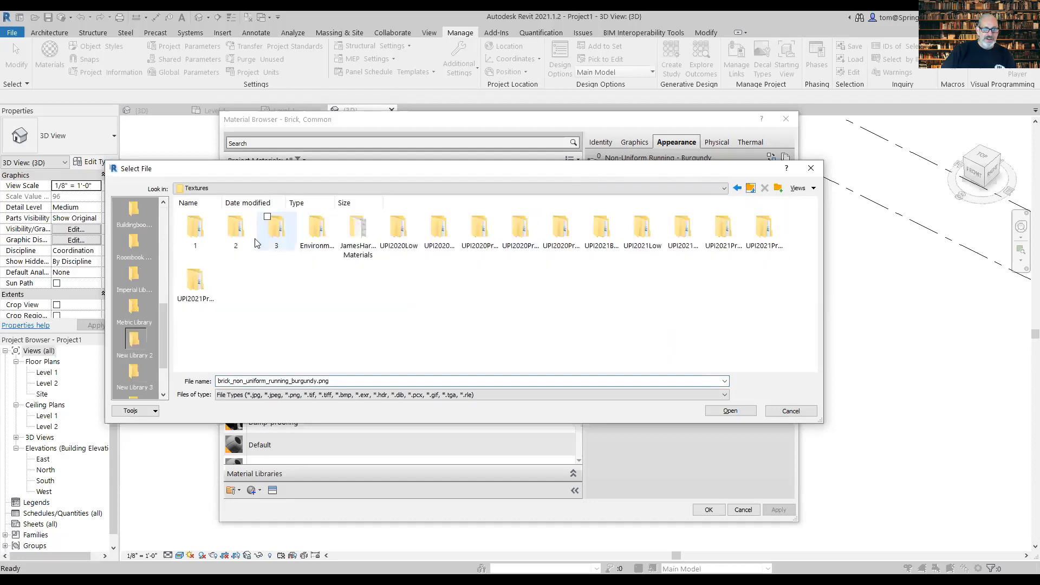
- Look through the Mats subfolder of texture folder 3 for brick images, including brick_running_color_dark.jpg, brick_running_color_medium.jpg and Brick_Uniform_Running_Orange.png
{"action": "double_click", "coordinate": [275, 226]}
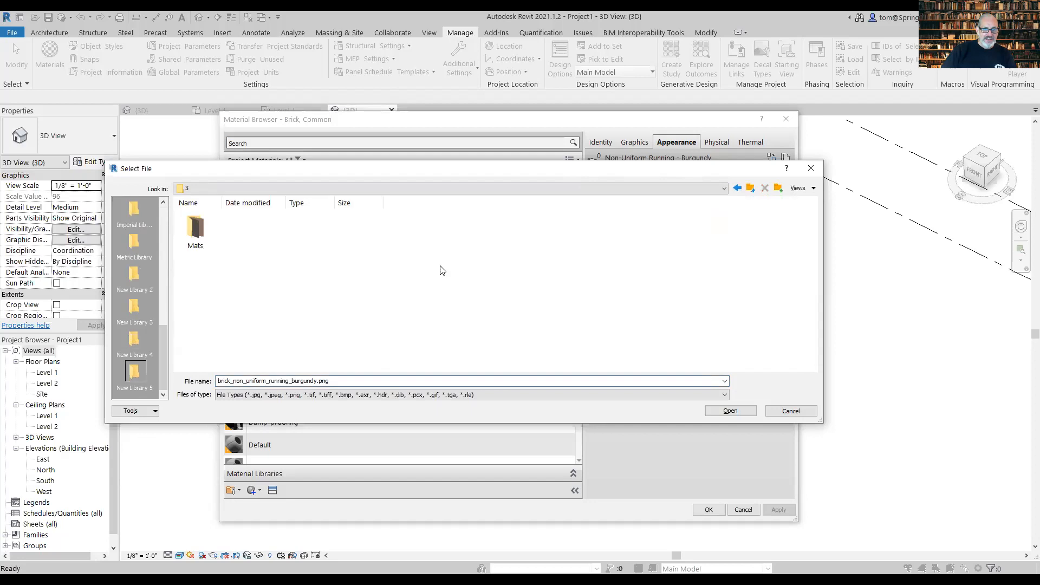
{"action": "double_click", "coordinate": [196, 229]}
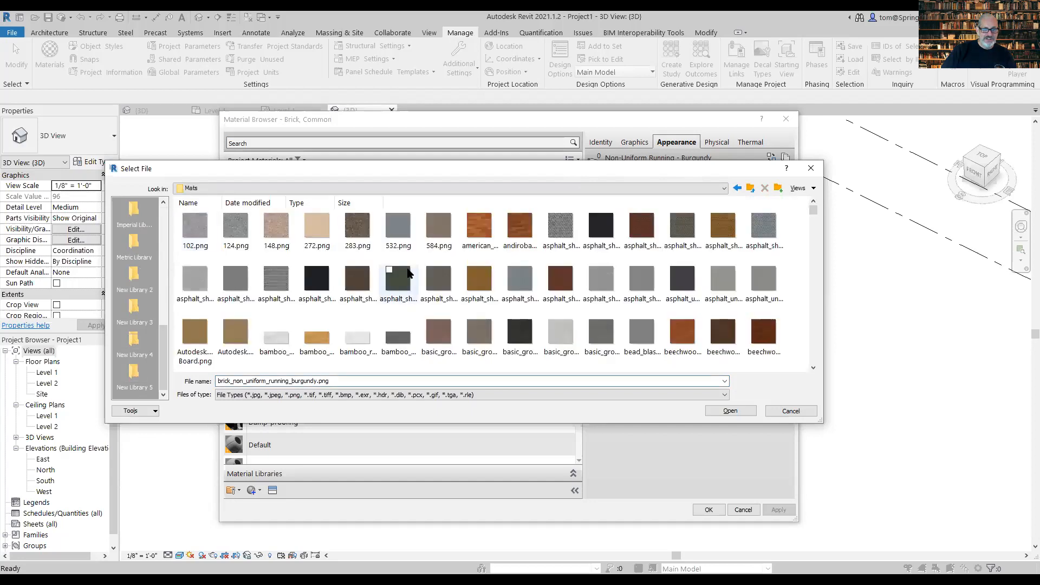
{"action": "scroll", "coordinate": [635, 310], "scroll_direction": "down", "scroll_amount": 5}
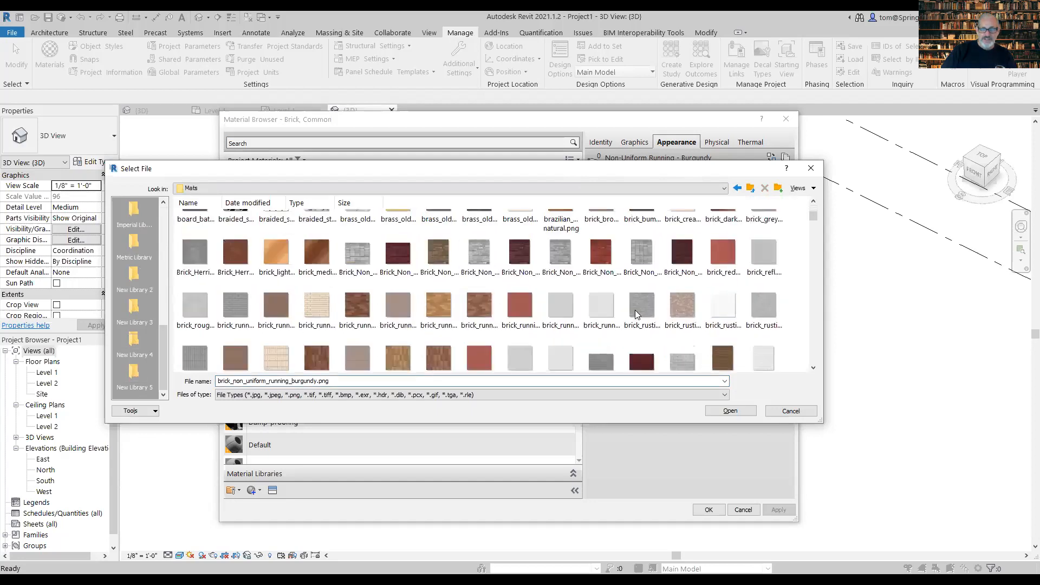
{"action": "scroll", "coordinate": [631, 325], "scroll_direction": "down", "scroll_amount": 3}
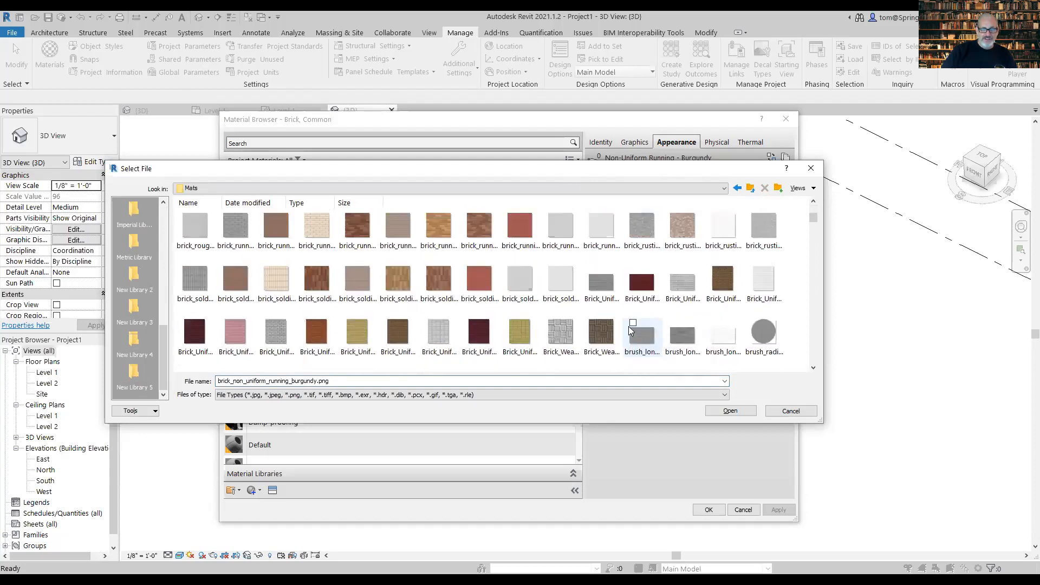
{"action": "left_click", "coordinate": [361, 234]}
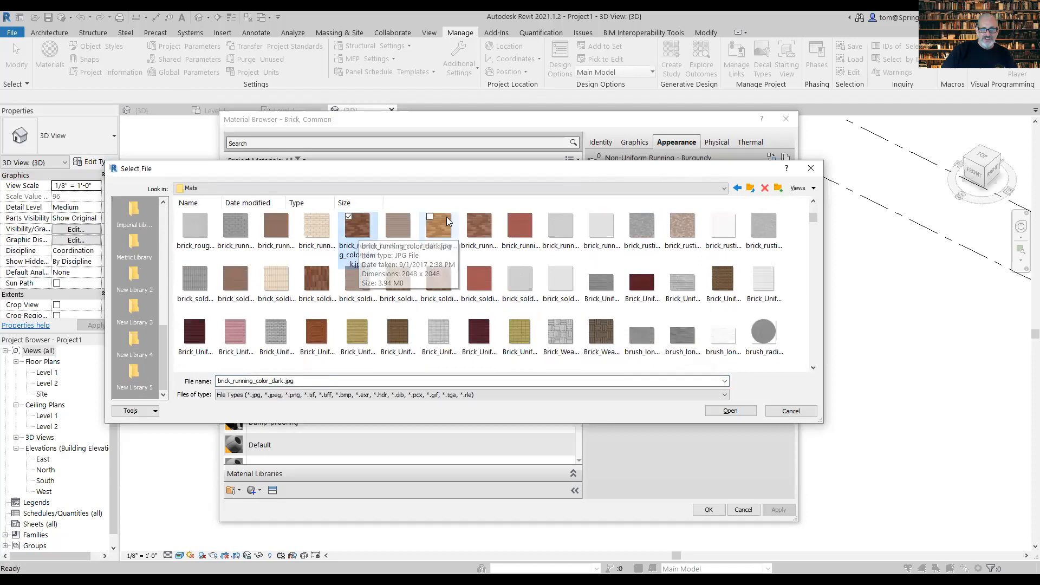
{"action": "left_click", "coordinate": [483, 238]}
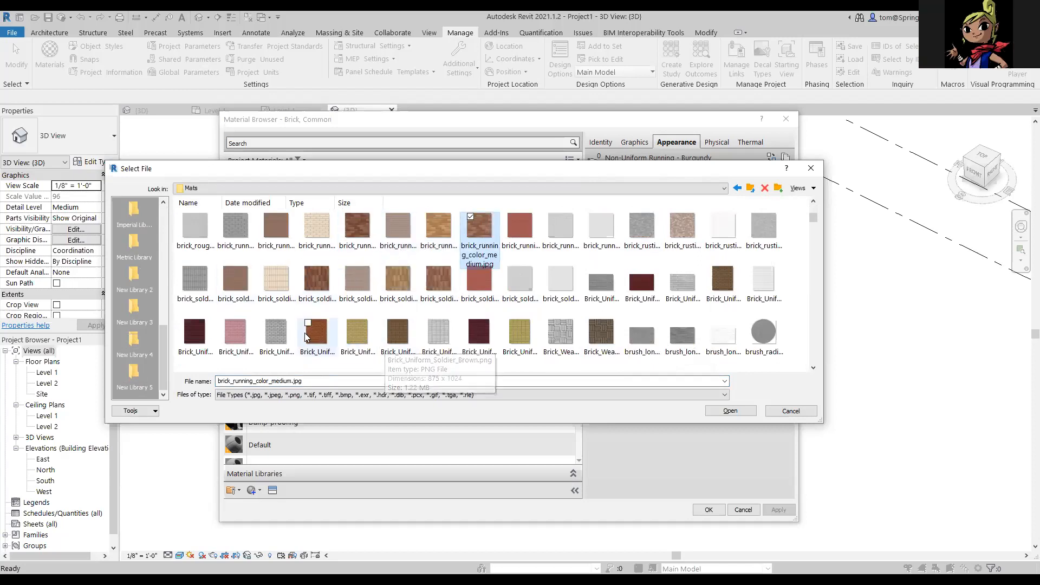
{"action": "left_click", "coordinate": [319, 335]}
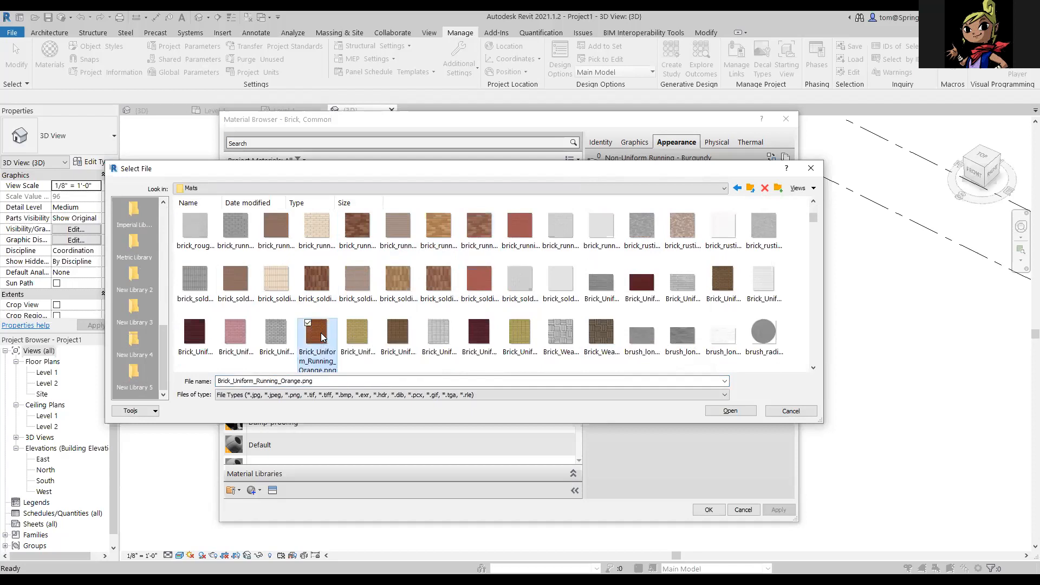
- Assign beechwood_natural.png from the Mats subfolder of texture folder 2 as the Brick, Common appearance image and accept the material change
{"action": "left_click", "coordinate": [749, 190]}
{"action": "left_click", "coordinate": [751, 190]}
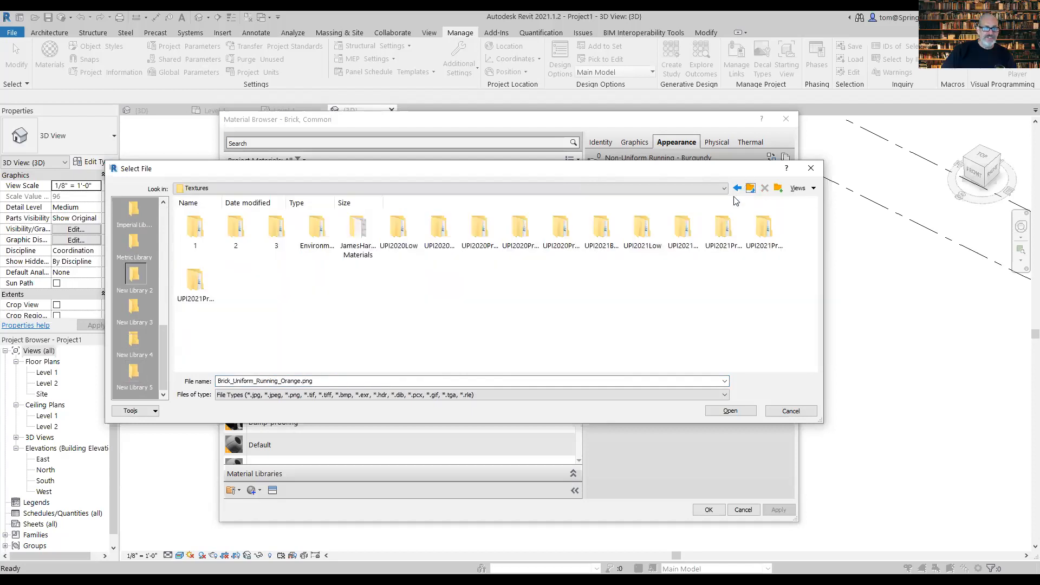
{"action": "double_click", "coordinate": [240, 222]}
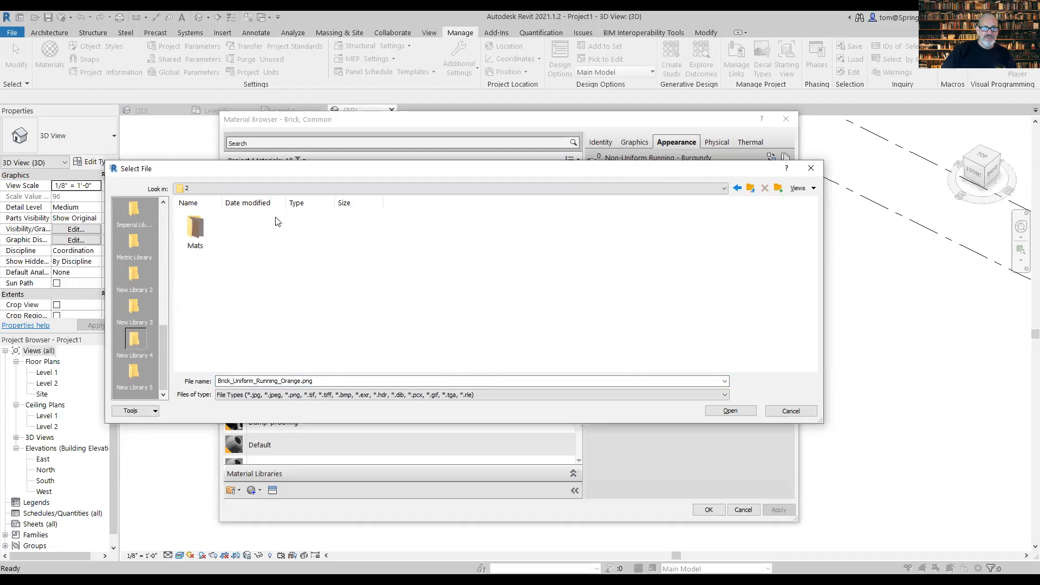
{"action": "left_click", "coordinate": [195, 229]}
{"action": "double_click", "coordinate": [194, 227]}
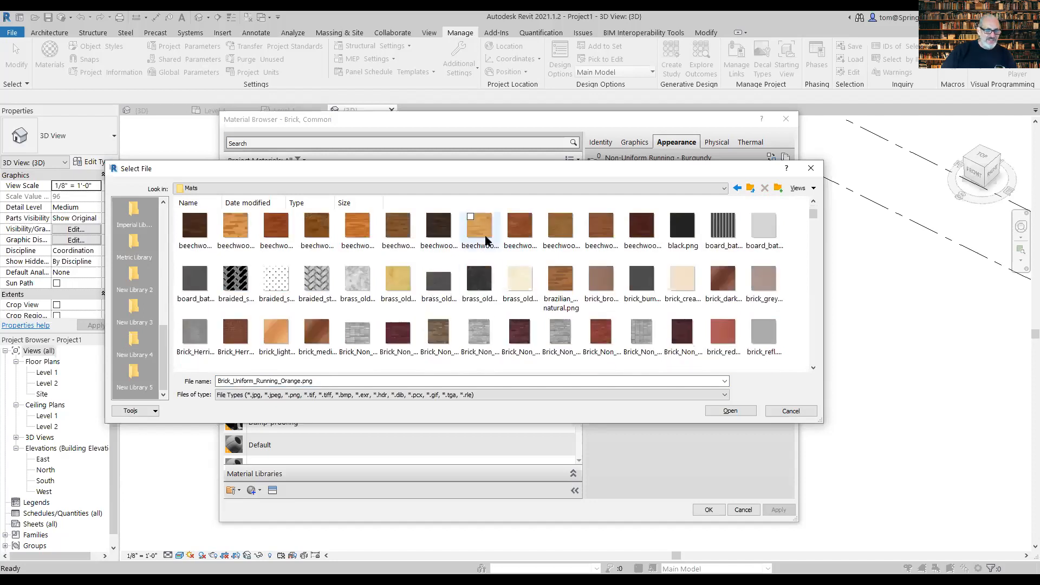
{"action": "left_click", "coordinate": [483, 233]}
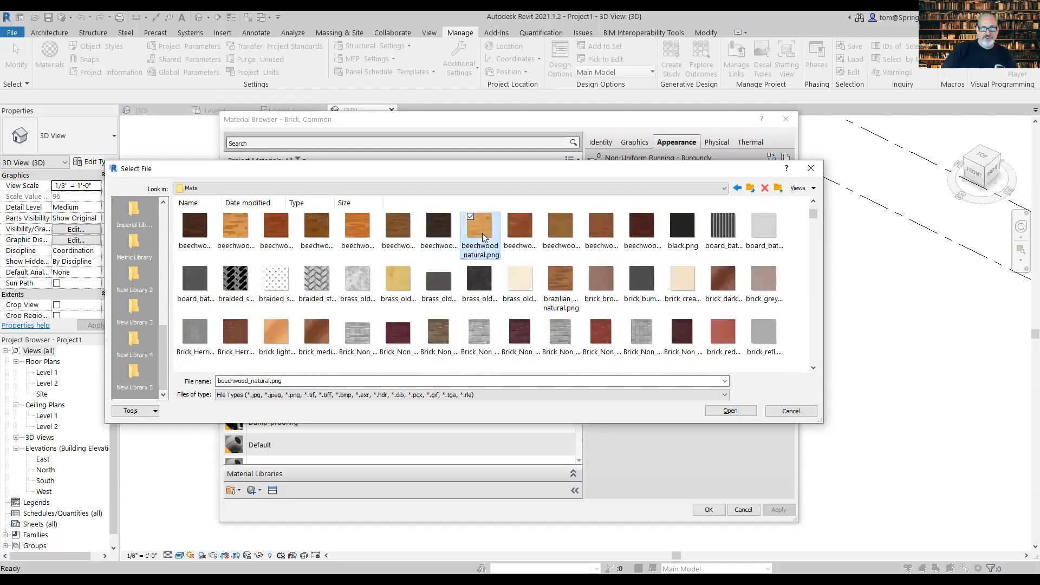
{"action": "left_click", "coordinate": [715, 412]}
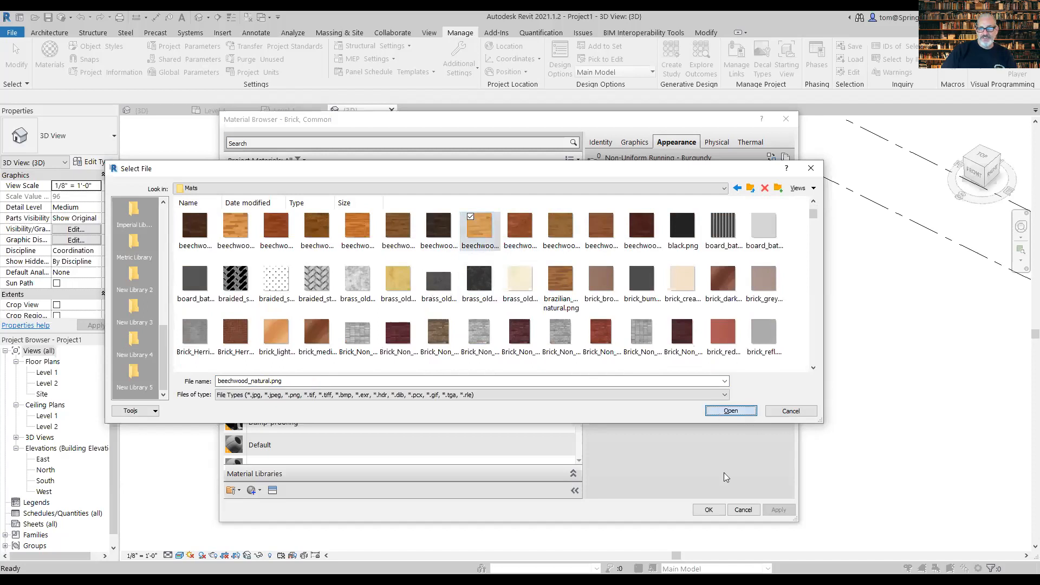
{"action": "left_click", "coordinate": [773, 505]}
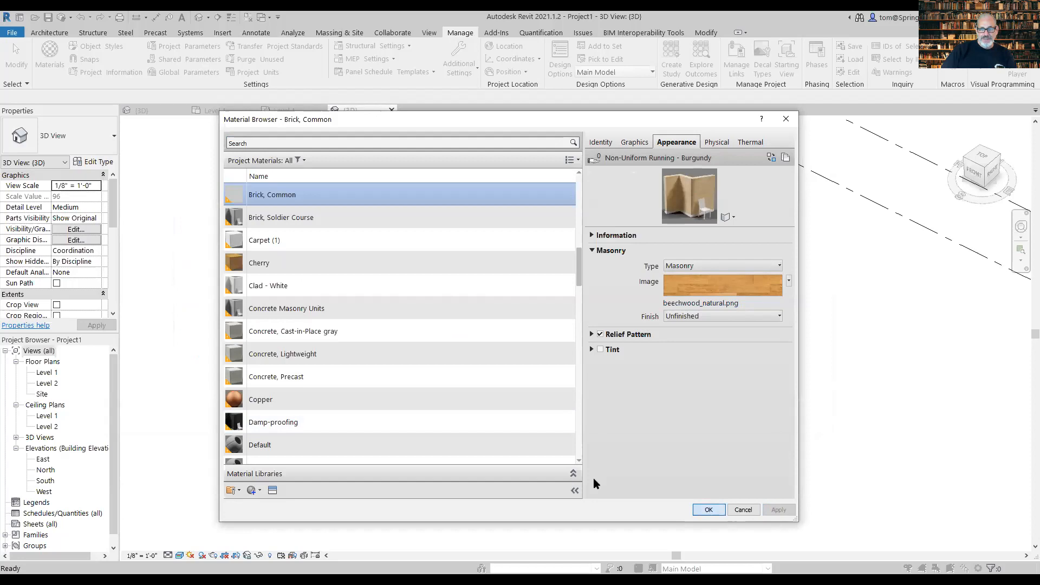
{"action": "key", "text": "Return"}
- Examine the beechwood texture on the south wall in the Realistic 3D view, both close up and from a distance
{"action": "scroll", "coordinate": [771, 472], "scroll_direction": "up", "scroll_amount": 6}
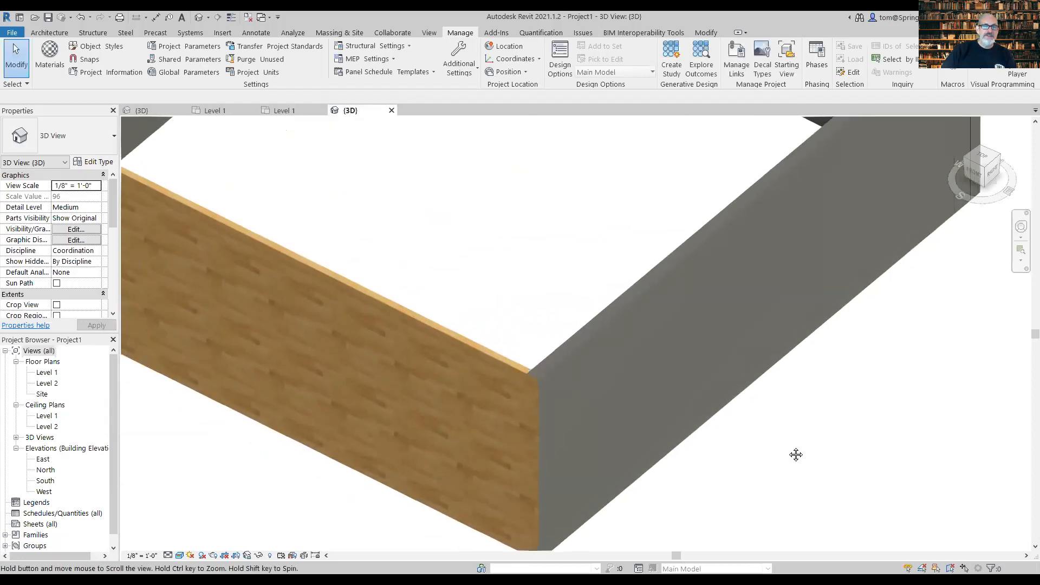
{"action": "middle_click_drag", "start_coordinate": [796, 454], "coordinate": [831, 413]}
{"action": "scroll", "coordinate": [740, 473], "scroll_direction": "up", "scroll_amount": 1}
{"action": "middle_click_drag", "start_coordinate": [736, 470], "coordinate": [757, 428], "text": "shift"}
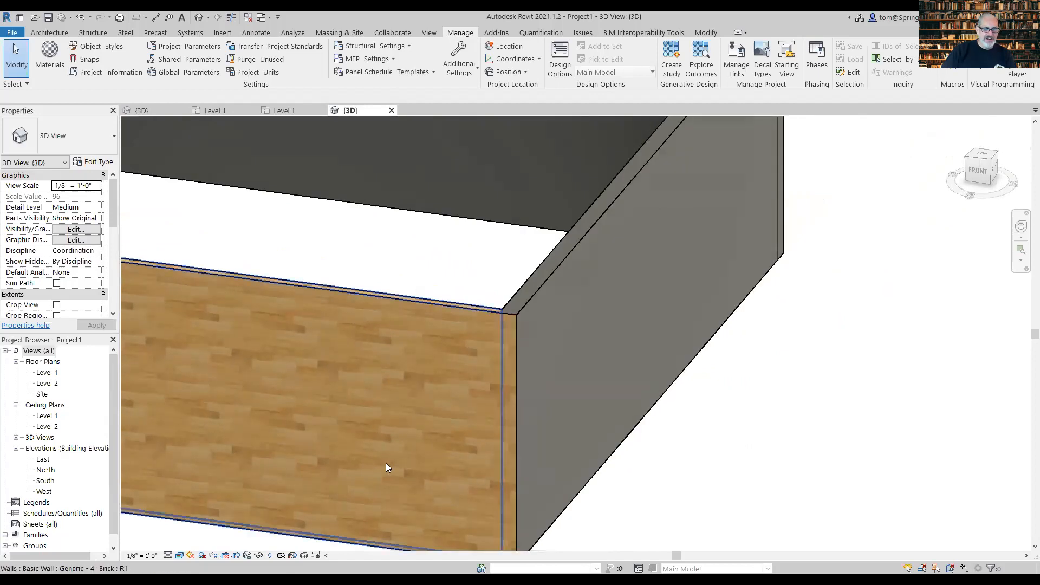
{"action": "scroll", "coordinate": [410, 445], "scroll_direction": "down", "scroll_amount": 3}
{"action": "scroll", "coordinate": [526, 379], "scroll_direction": "up", "scroll_amount": 8}
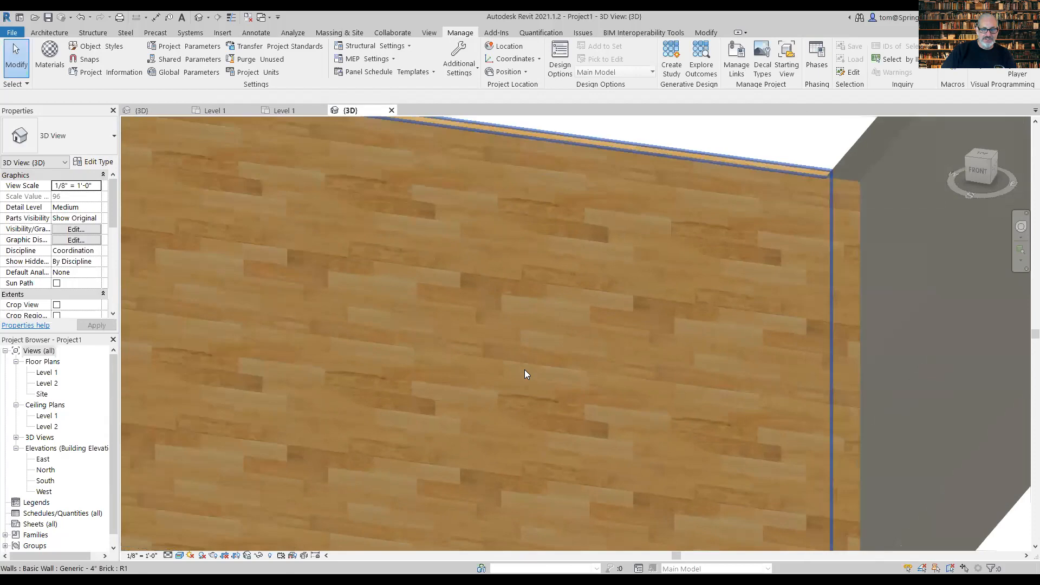
{"action": "scroll", "coordinate": [524, 369], "scroll_direction": "up", "scroll_amount": 2}
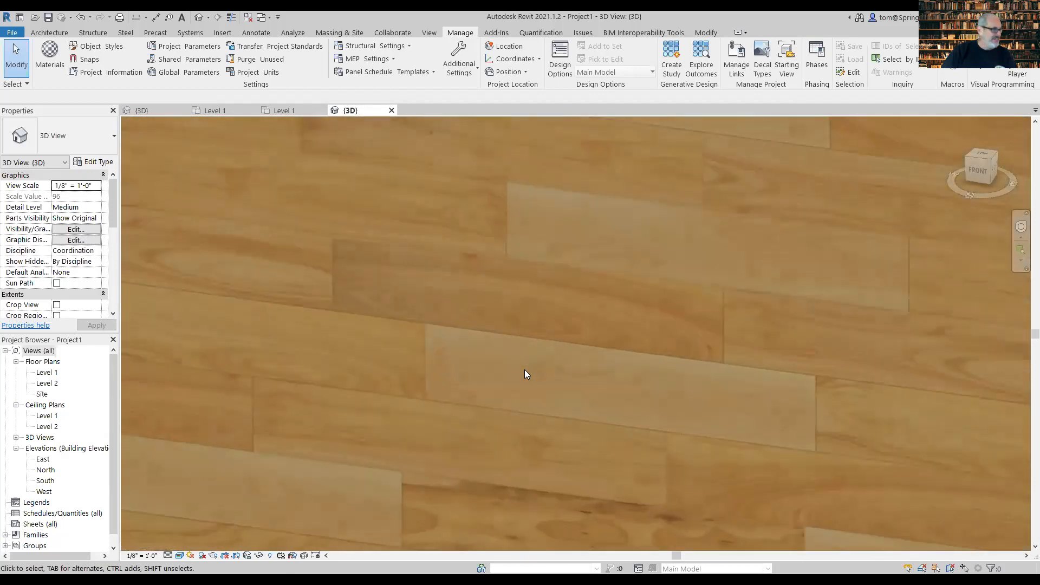
{"action": "scroll", "coordinate": [524, 370], "scroll_direction": "down", "scroll_amount": 6}
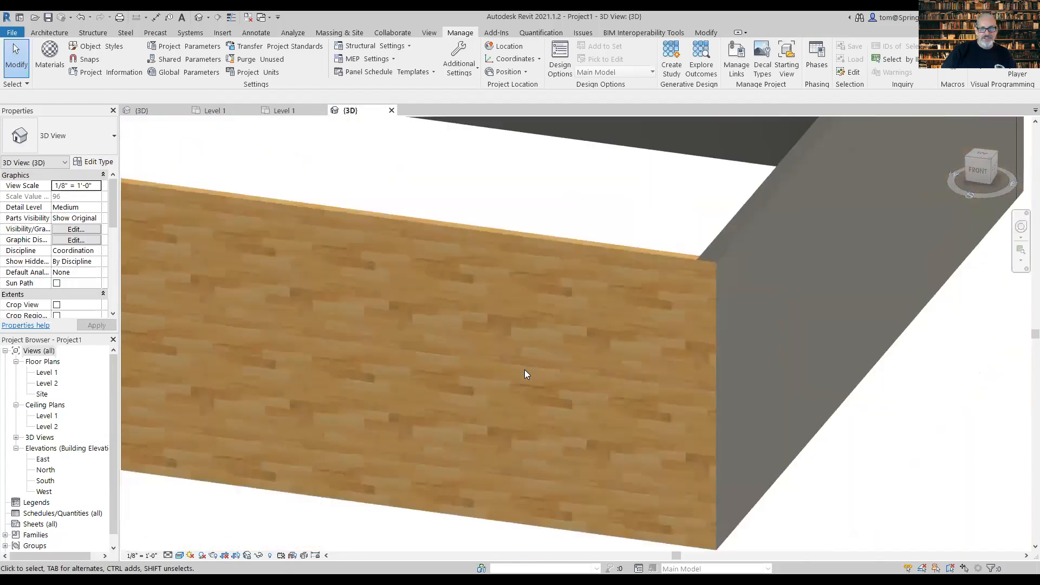
{"action": "left_click", "coordinate": [182, 553]}
{"action": "left_click", "coordinate": [197, 544]}
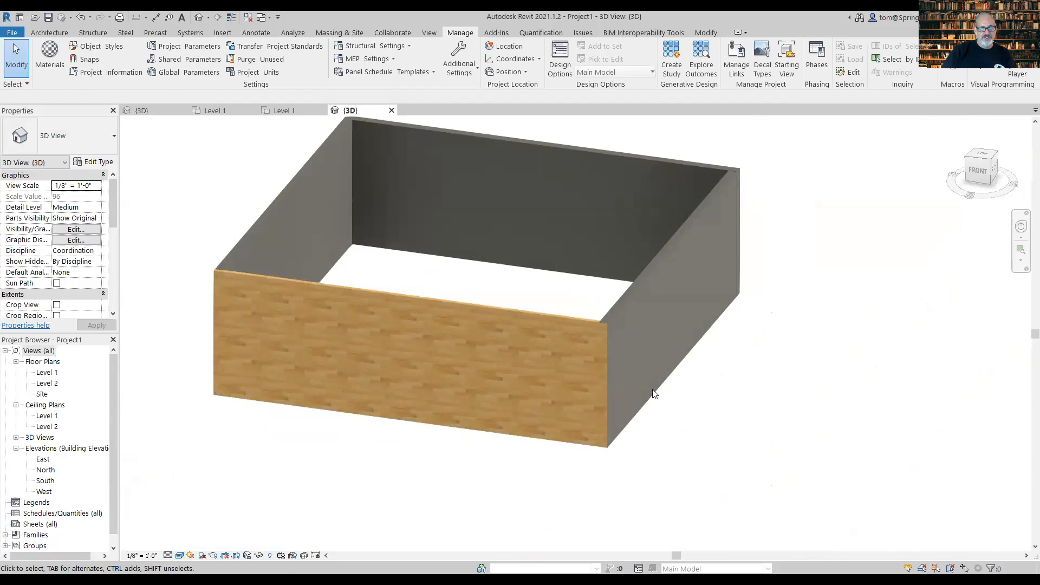
- Start replacing the Brick, Common appearance image and look through the brick textures in folder 2's Mats subfolder
{"action": "left_click", "coordinate": [58, 61]}
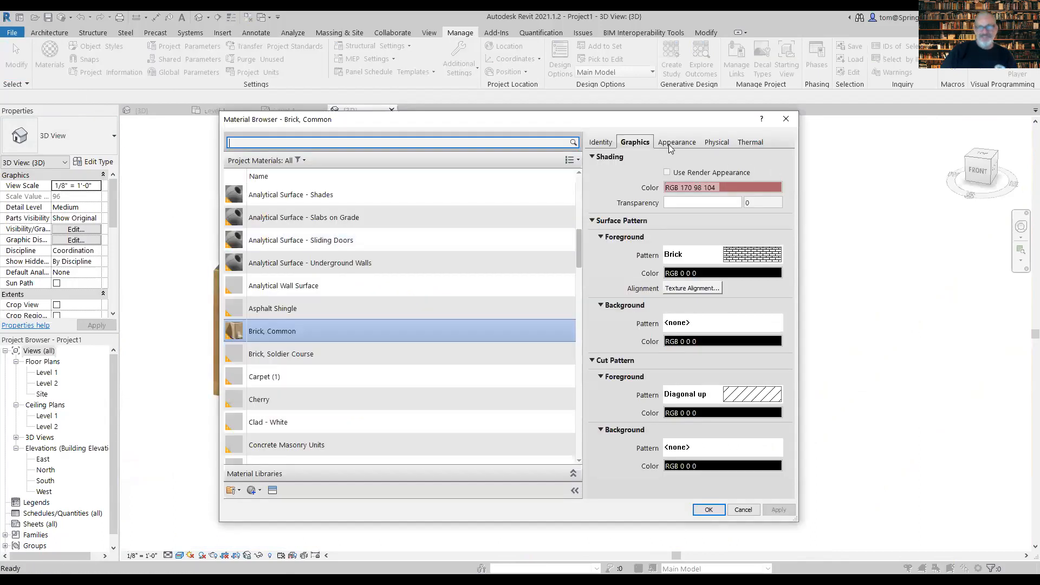
{"action": "left_click", "coordinate": [668, 144]}
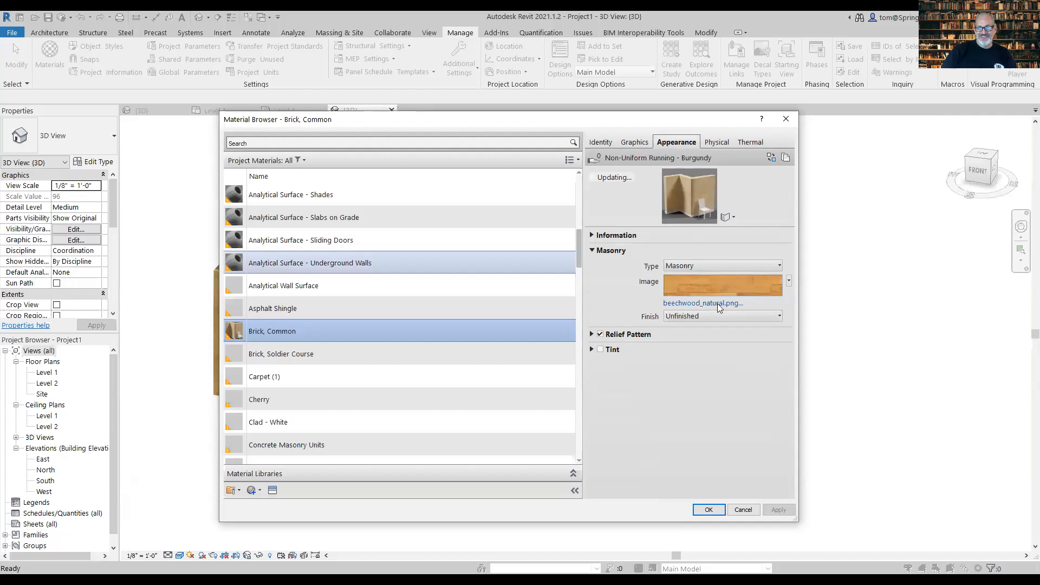
{"action": "left_click", "coordinate": [717, 303]}
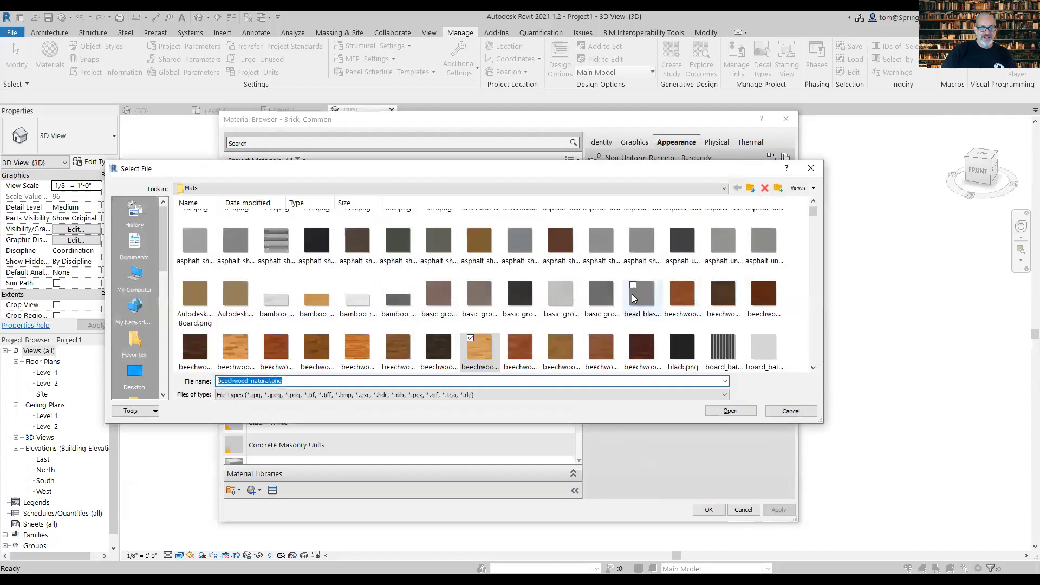
{"action": "scroll", "coordinate": [633, 298], "scroll_direction": "down", "scroll_amount": 1}
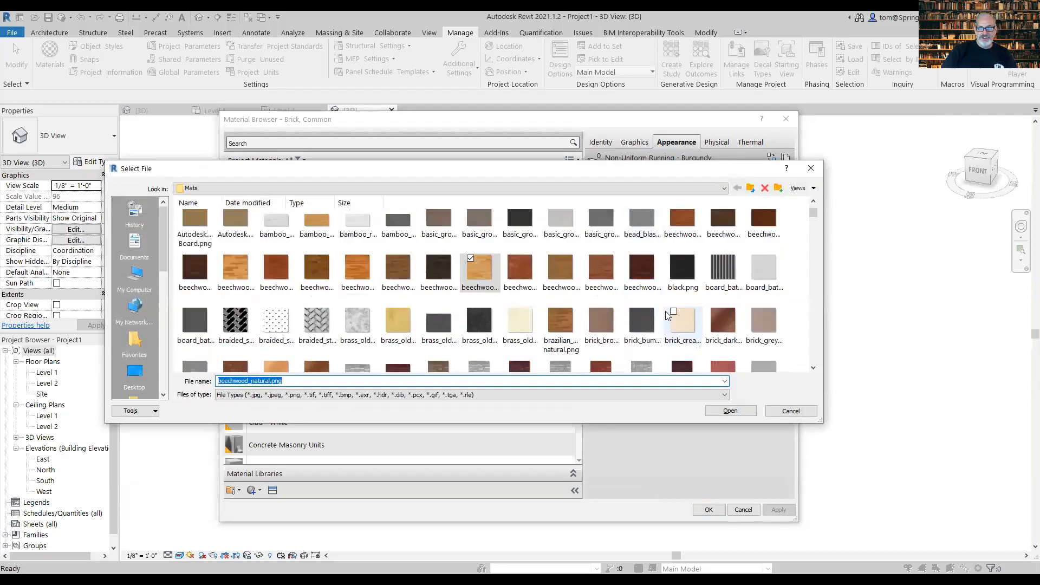
{"action": "scroll", "coordinate": [645, 320], "scroll_direction": "down", "scroll_amount": 1}
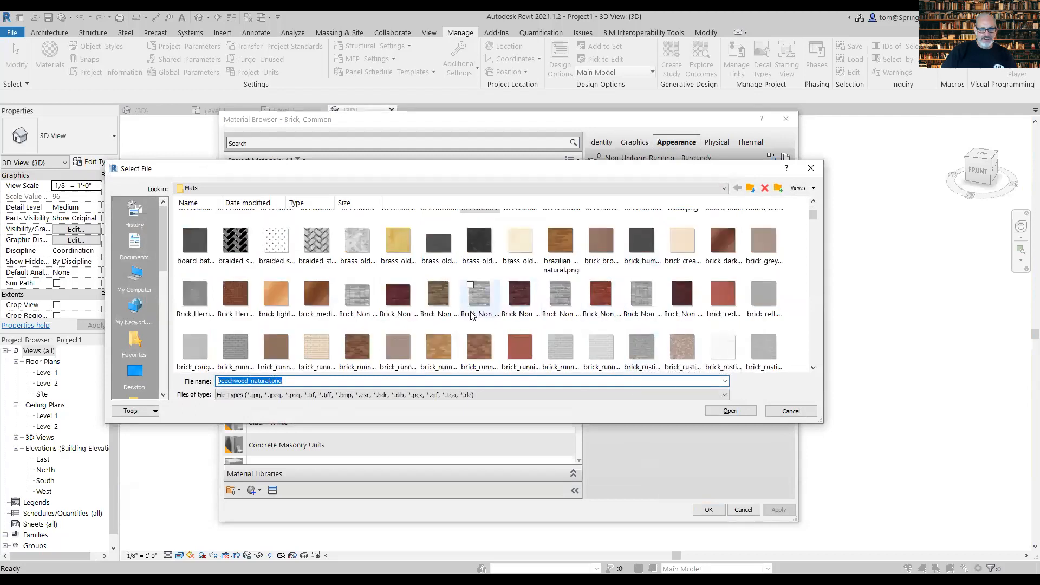
{"action": "scroll", "coordinate": [499, 351], "scroll_direction": "down", "scroll_amount": 1}
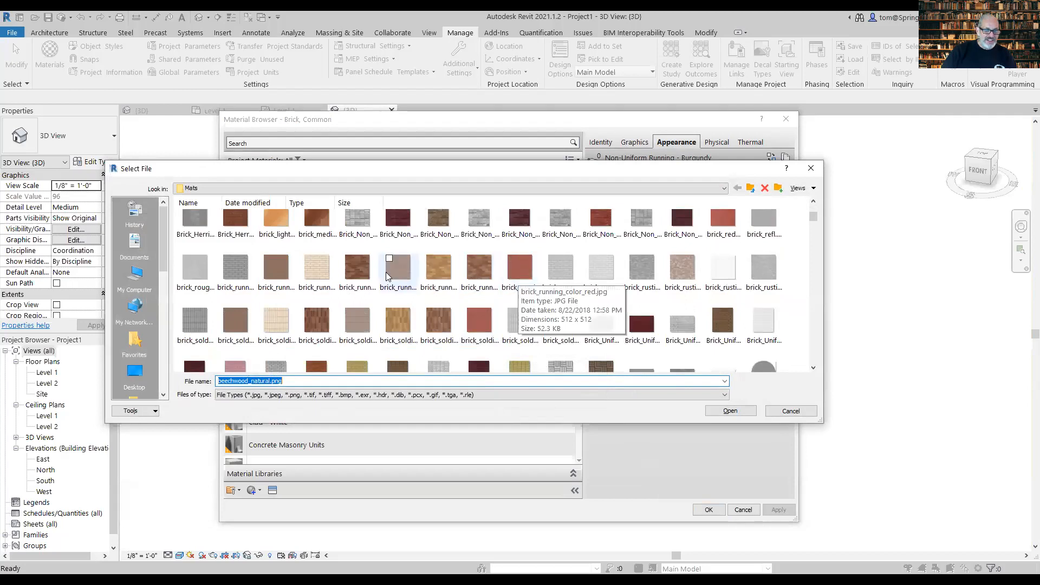
{"action": "scroll", "coordinate": [750, 255], "scroll_direction": "up", "scroll_amount": 1}
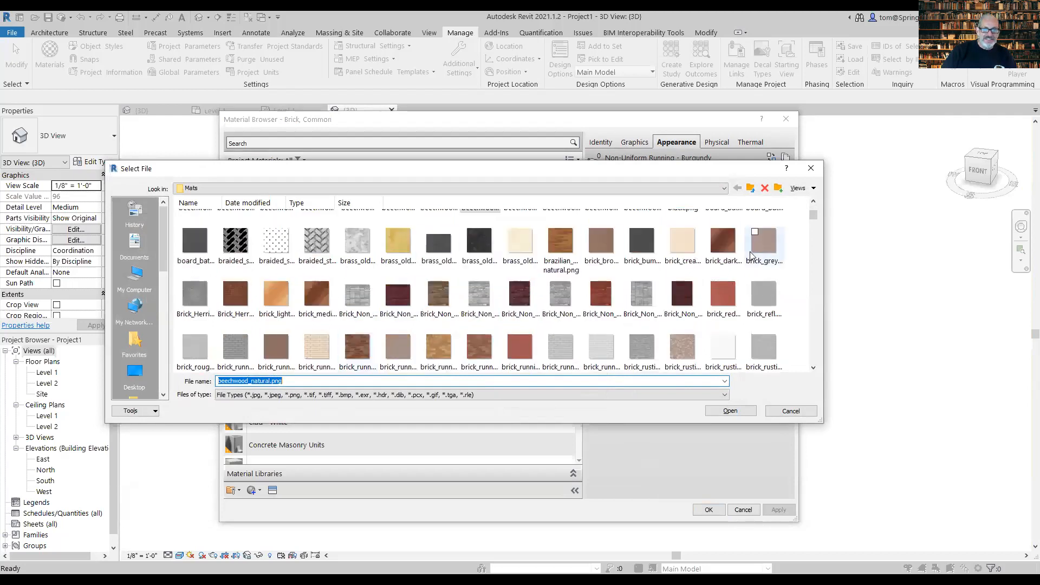
- Switch to the Mats subfolder of texture folder 1 and look through its brick images
{"action": "left_click", "coordinate": [750, 188]}
{"action": "left_click", "coordinate": [751, 189]}
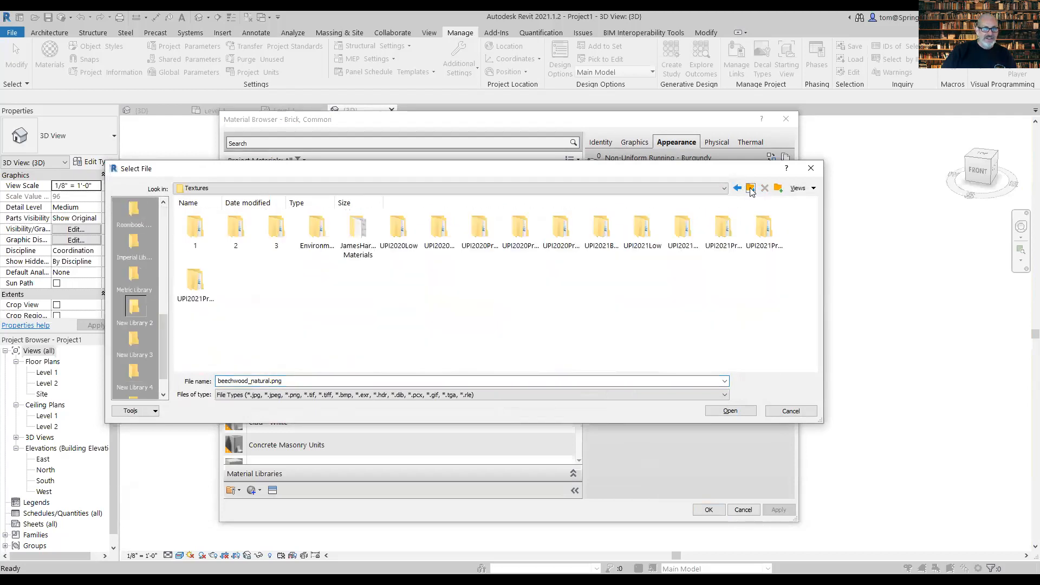
{"action": "double_click", "coordinate": [190, 232]}
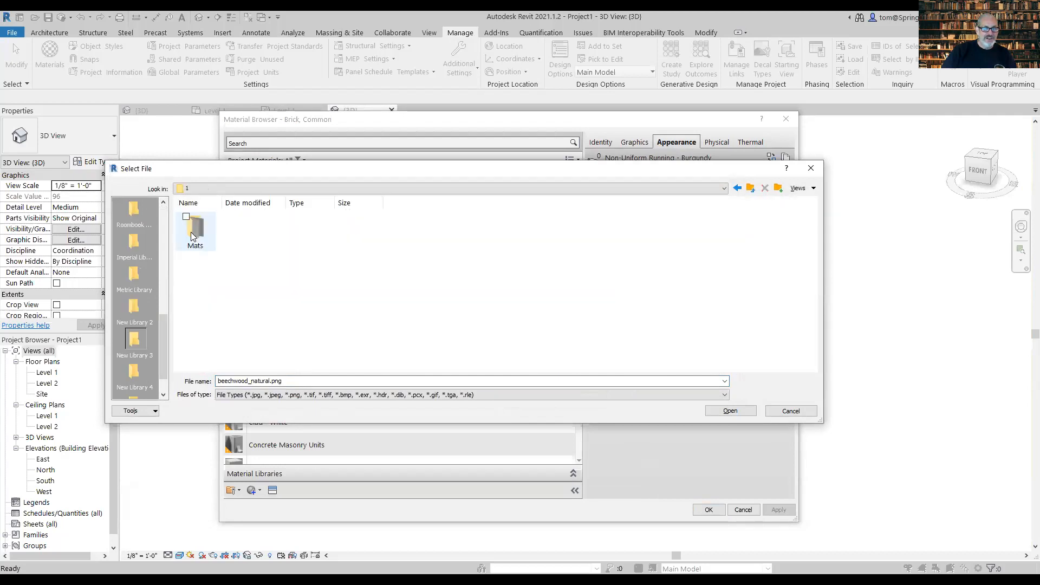
{"action": "double_click", "coordinate": [190, 232]}
{"action": "scroll", "coordinate": [447, 301], "scroll_direction": "down", "scroll_amount": 5}
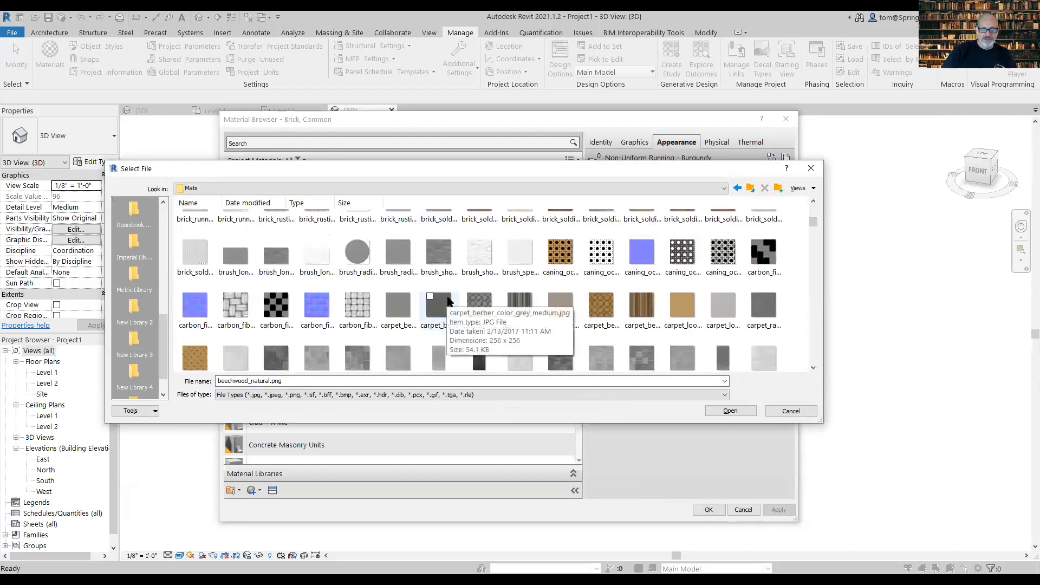
{"action": "scroll", "coordinate": [442, 302], "scroll_direction": "up", "scroll_amount": 3}
{"action": "scroll", "coordinate": [550, 298], "scroll_direction": "down", "scroll_amount": 2}
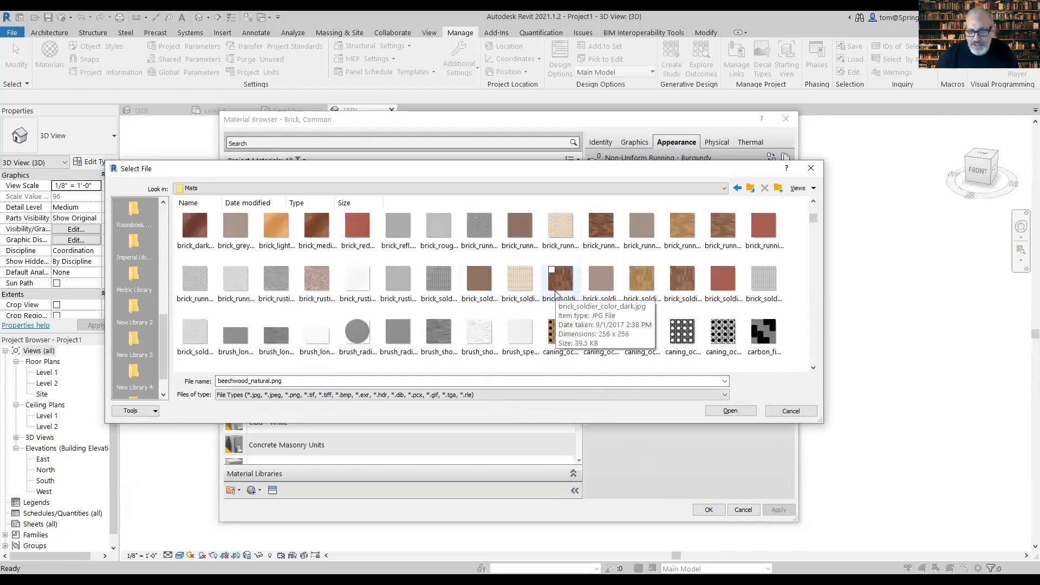
- Assign brick_running_color_dark.jpg as the Brick, Common appearance image, accept the material change, and inspect the south wall in 3D
{"action": "left_click", "coordinate": [605, 229]}
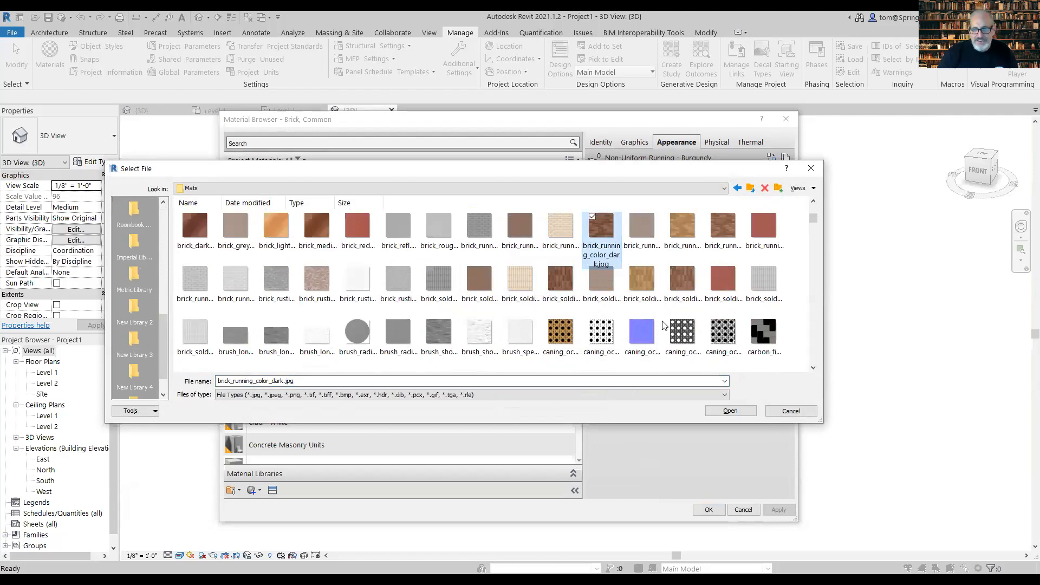
{"action": "left_click", "coordinate": [750, 412]}
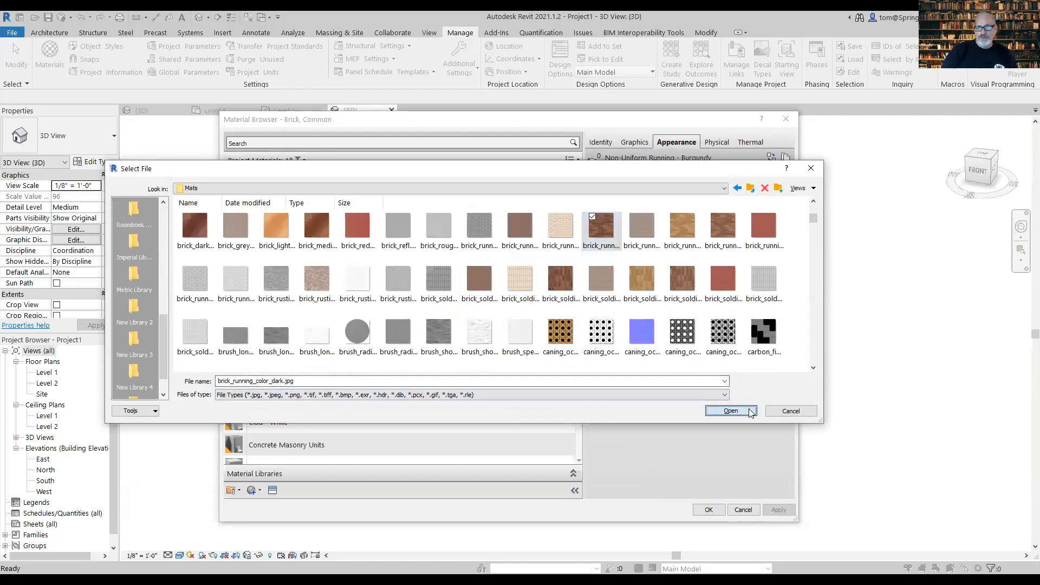
{"action": "left_click", "coordinate": [779, 509]}
{"action": "key", "text": "Return"}
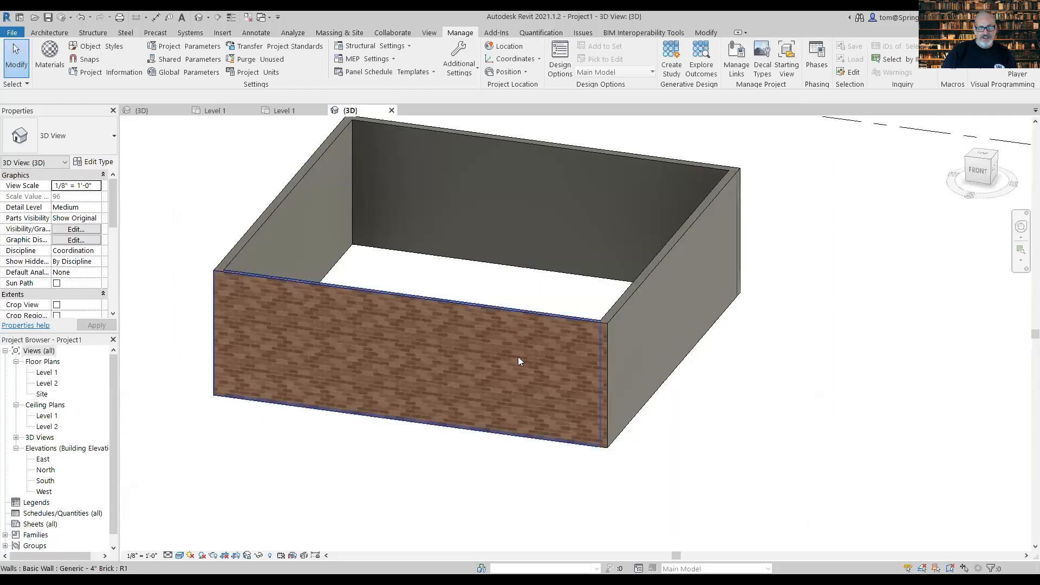
{"action": "scroll", "coordinate": [490, 441], "scroll_direction": "up", "scroll_amount": 5}
{"action": "scroll", "coordinate": [491, 445], "scroll_direction": "down", "scroll_amount": 5}
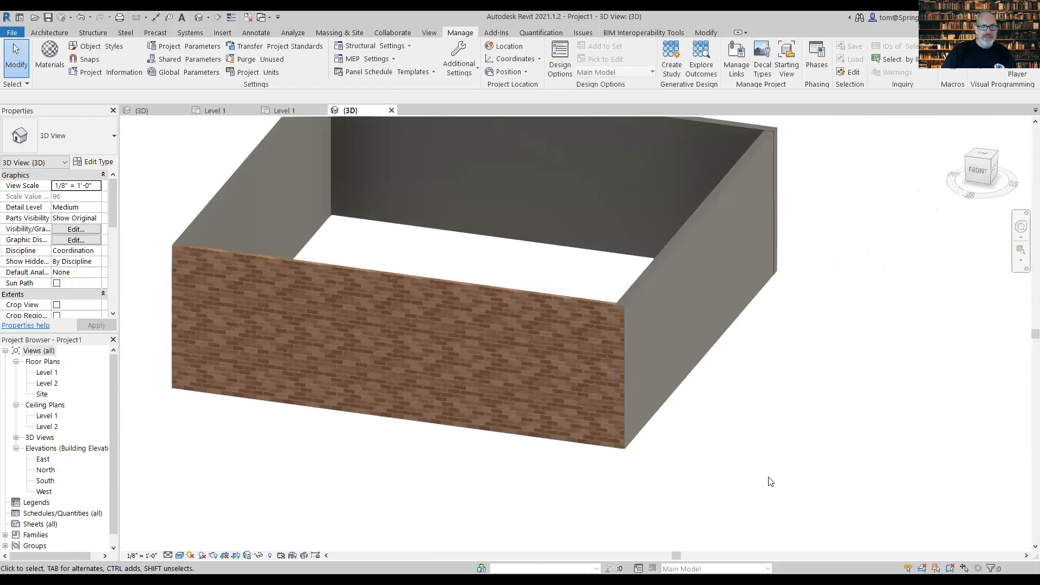
{"action": "scroll", "coordinate": [804, 478], "scroll_direction": "down", "scroll_amount": 1}
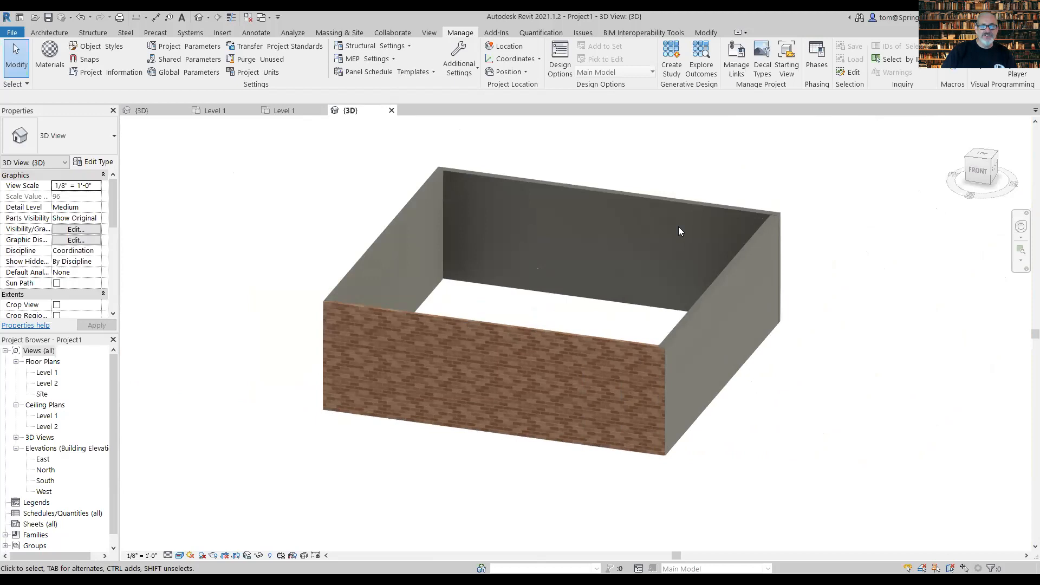
- Change the three Generic - 8" walls in the Level 1 plan to Generic - 4" Brick and inspect them in 3D
{"action": "left_click", "coordinate": [287, 110]}
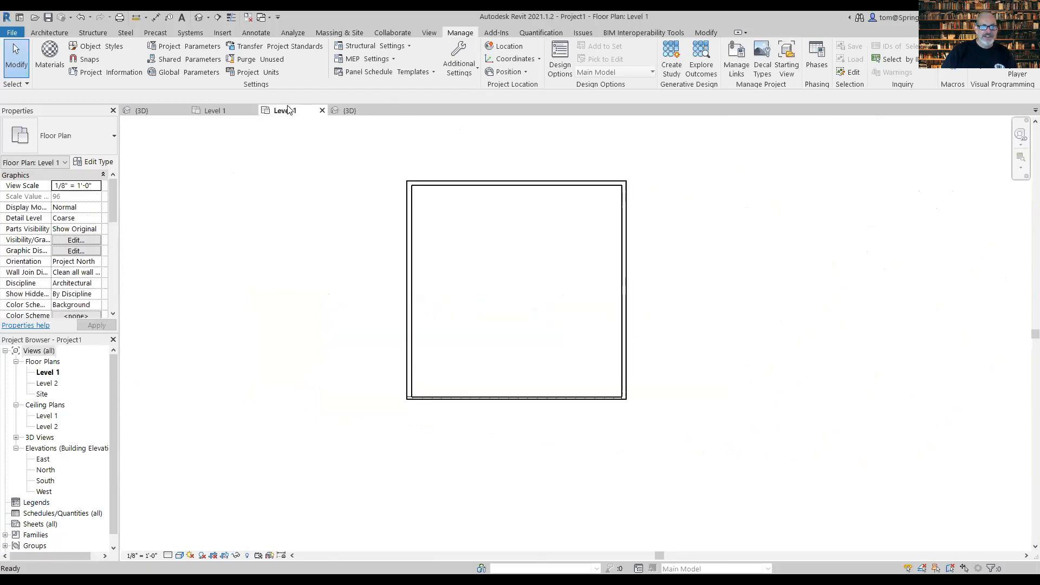
{"action": "left_click_drag", "start_coordinate": [659, 145], "coordinate": [347, 220]}
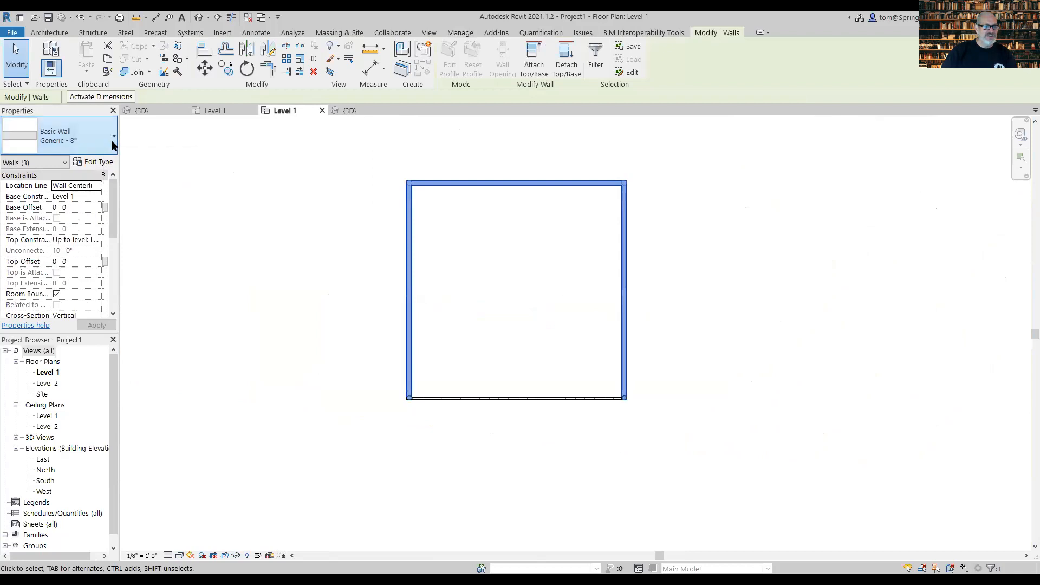
{"action": "left_click", "coordinate": [112, 141]}
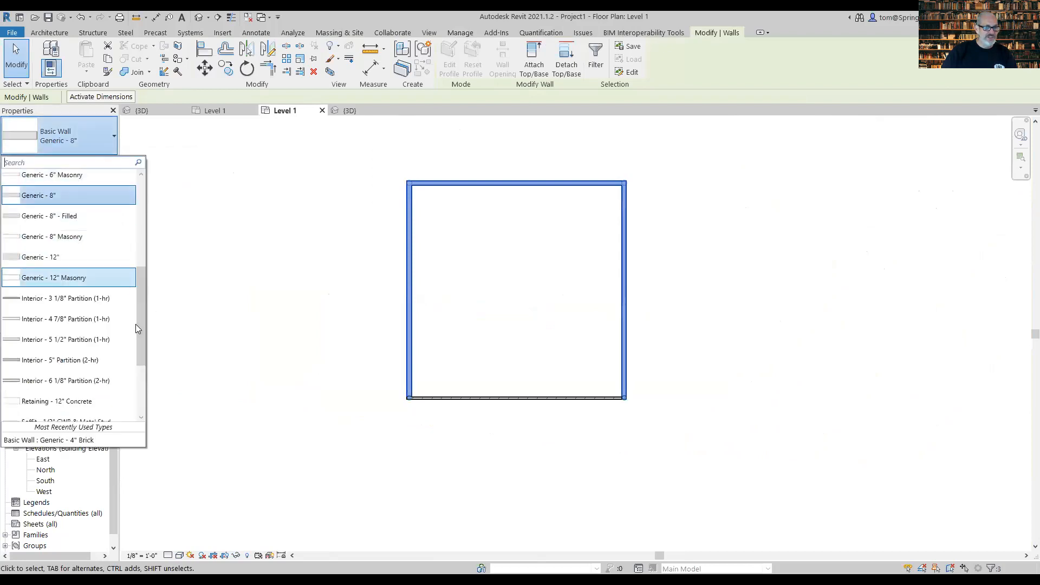
{"action": "left_click_drag", "start_coordinate": [144, 324], "coordinate": [145, 259]}
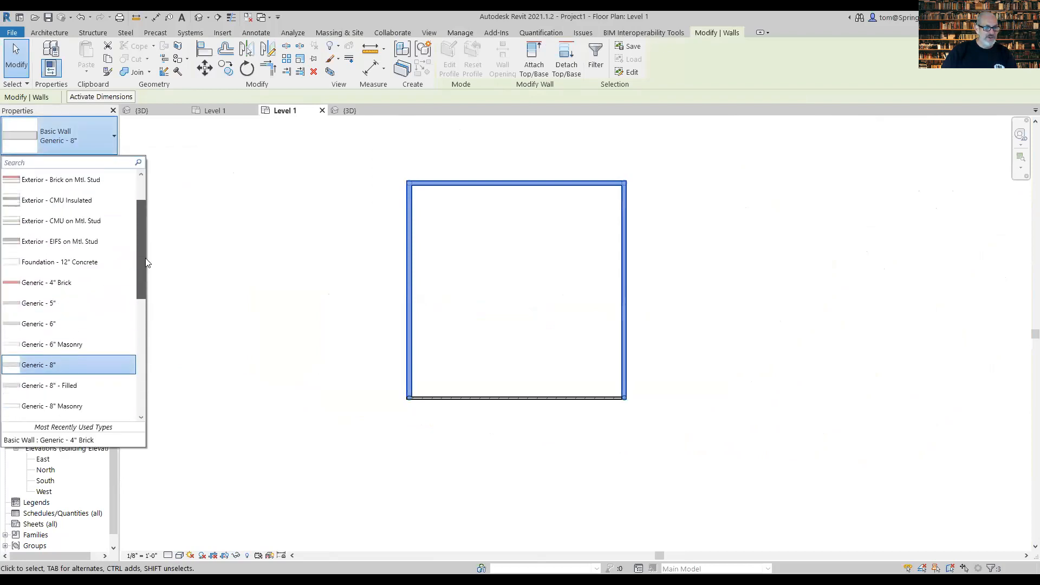
{"action": "left_click", "coordinate": [47, 282]}
{"action": "left_click", "coordinate": [292, 292]}
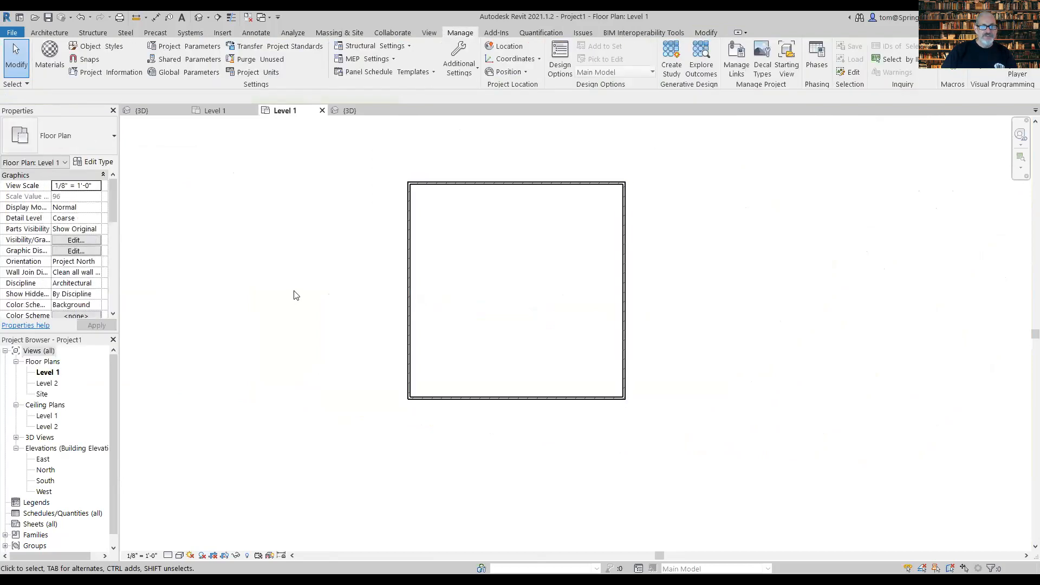
{"action": "left_click", "coordinate": [337, 110]}
{"action": "scroll", "coordinate": [771, 364], "scroll_direction": "up", "scroll_amount": 4}
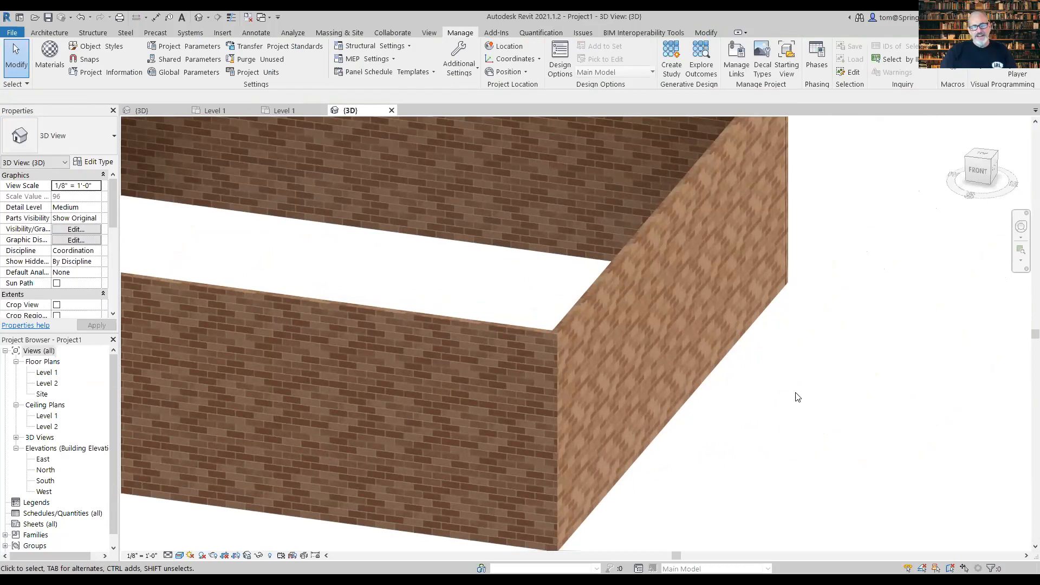
{"action": "scroll", "coordinate": [794, 395], "scroll_direction": "down", "scroll_amount": 4}
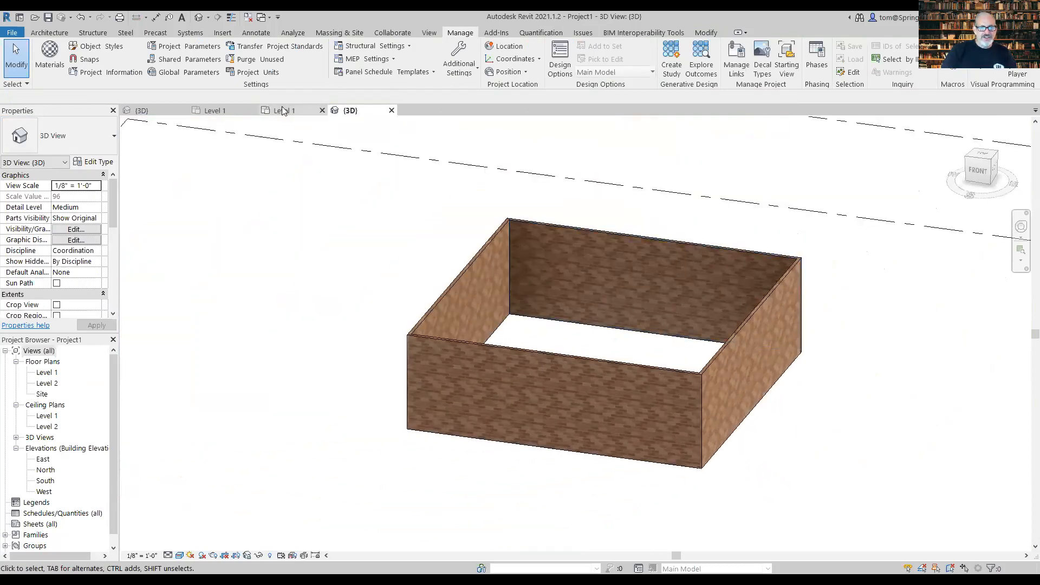
- Start a roof by footprint from the Level 1 plan, move it to Level 2, and set its overhang to 1' 0"
{"action": "left_click", "coordinate": [282, 107]}
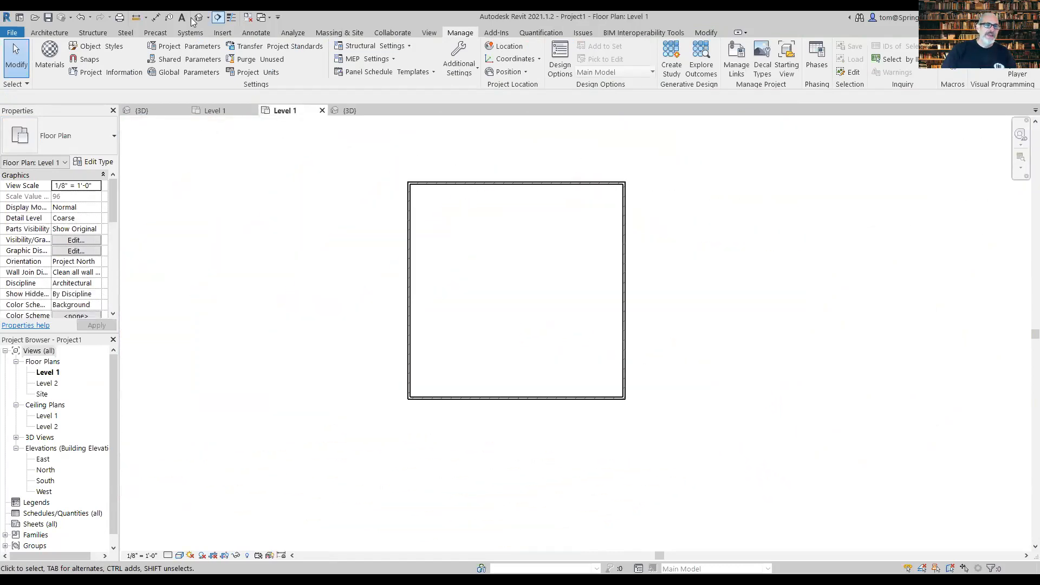
{"action": "left_click", "coordinate": [49, 34]}
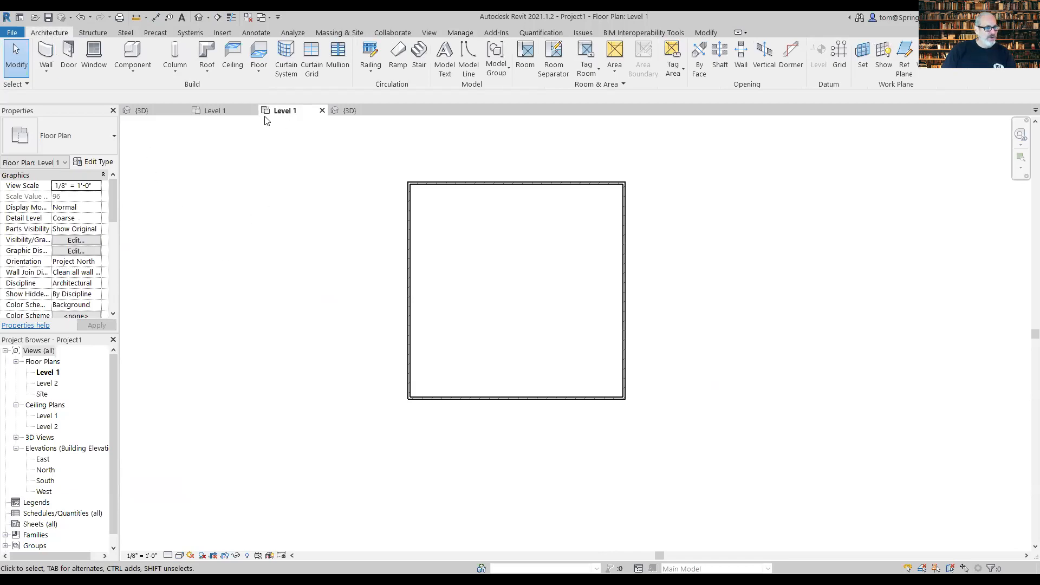
{"action": "left_click", "coordinate": [217, 77]}
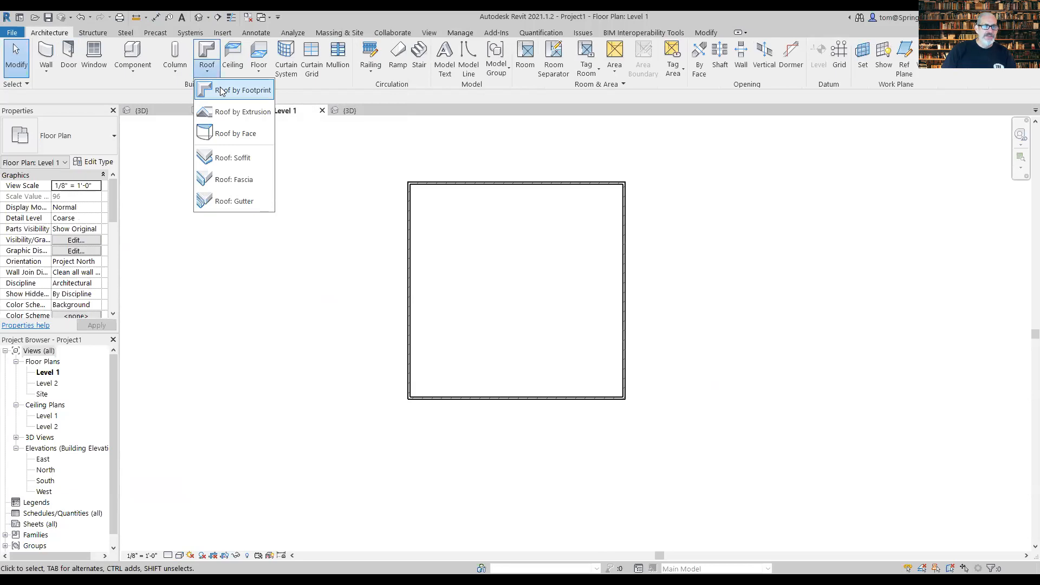
{"action": "left_click", "coordinate": [220, 88]}
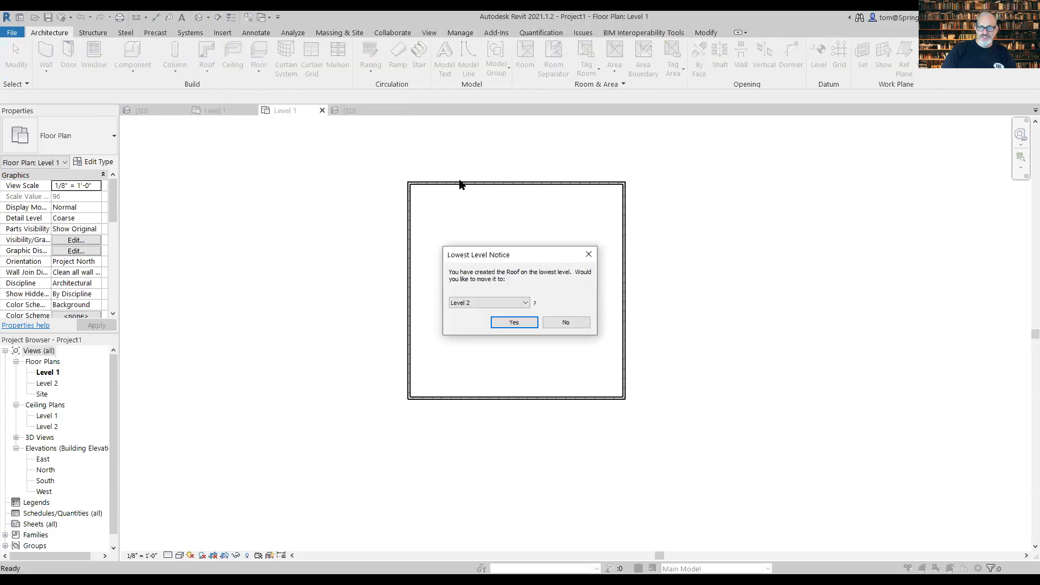
{"action": "left_click", "coordinate": [514, 322]}
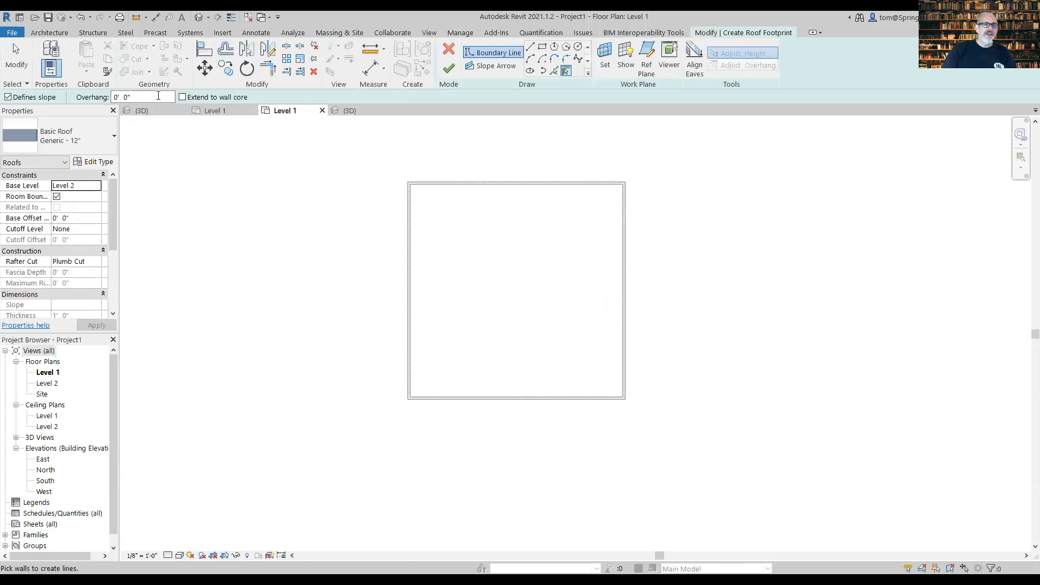
{"action": "type", "text": "1"}
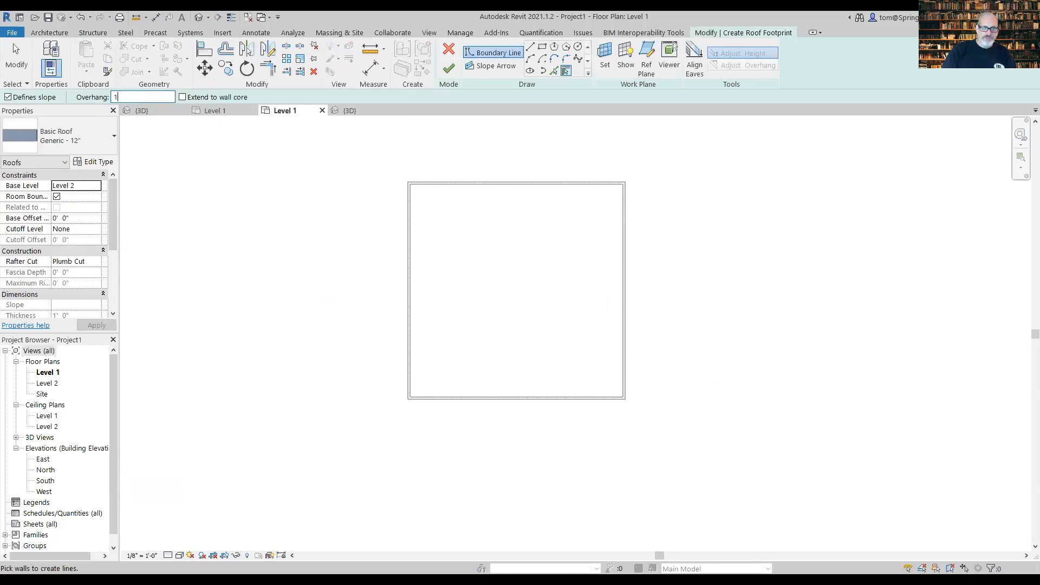
{"action": "key", "text": "Return"}
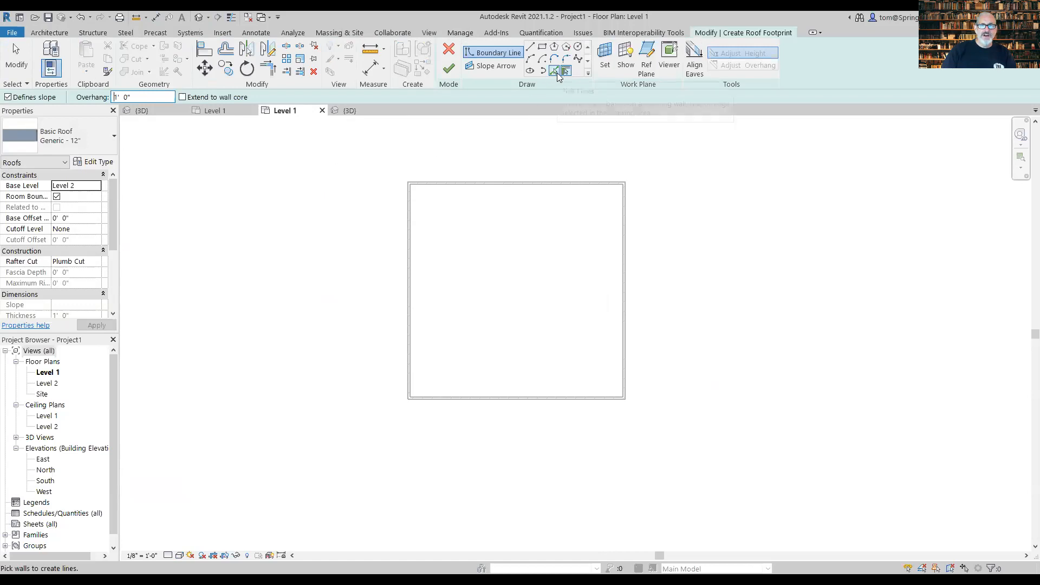
- Pick all four walls as slope-defining roof boundaries, finish the roof footprint, and inspect the roof in the 3D view
{"action": "left_click", "coordinate": [515, 183]}
{"action": "left_click", "coordinate": [622, 223]}
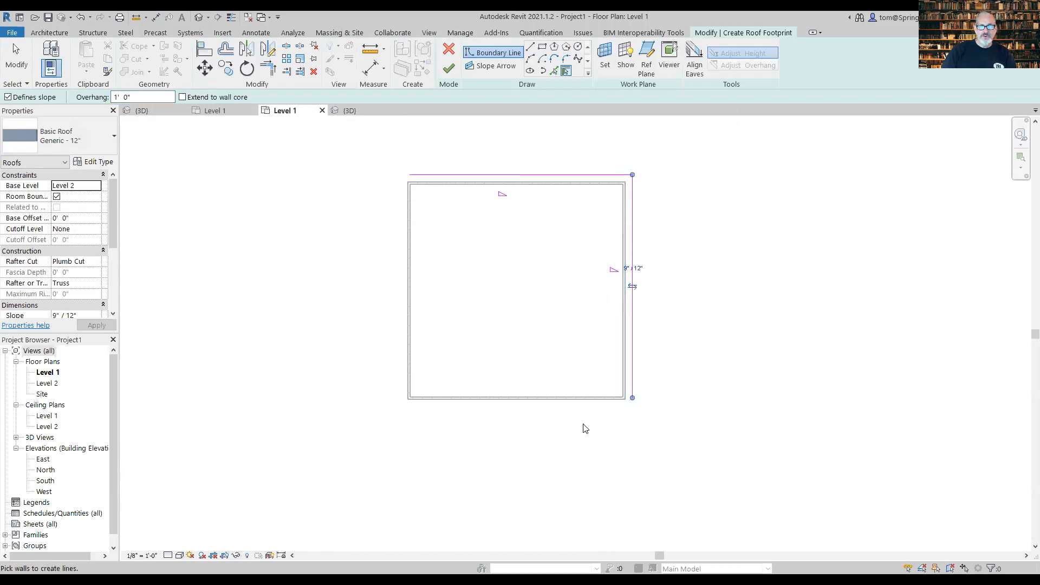
{"action": "left_click", "coordinate": [581, 398]}
{"action": "left_click", "coordinate": [410, 327]}
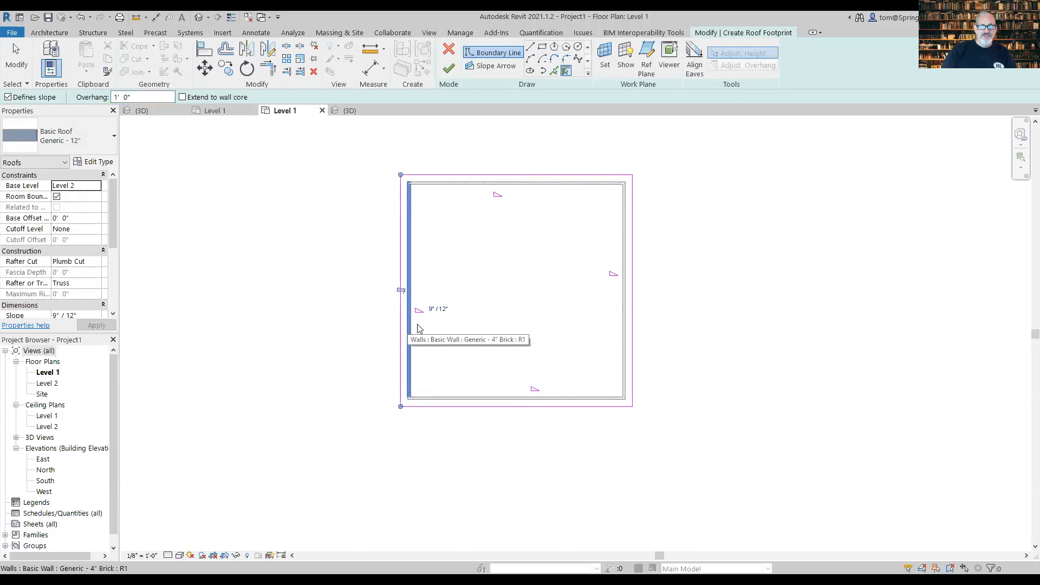
{"action": "left_click", "coordinate": [445, 69]}
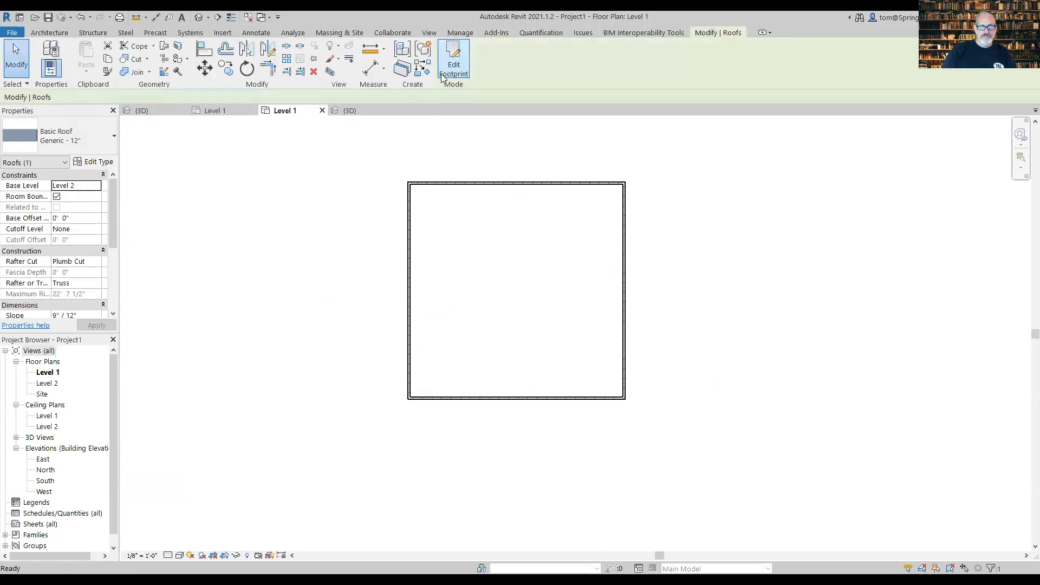
{"action": "left_click", "coordinate": [349, 110]}
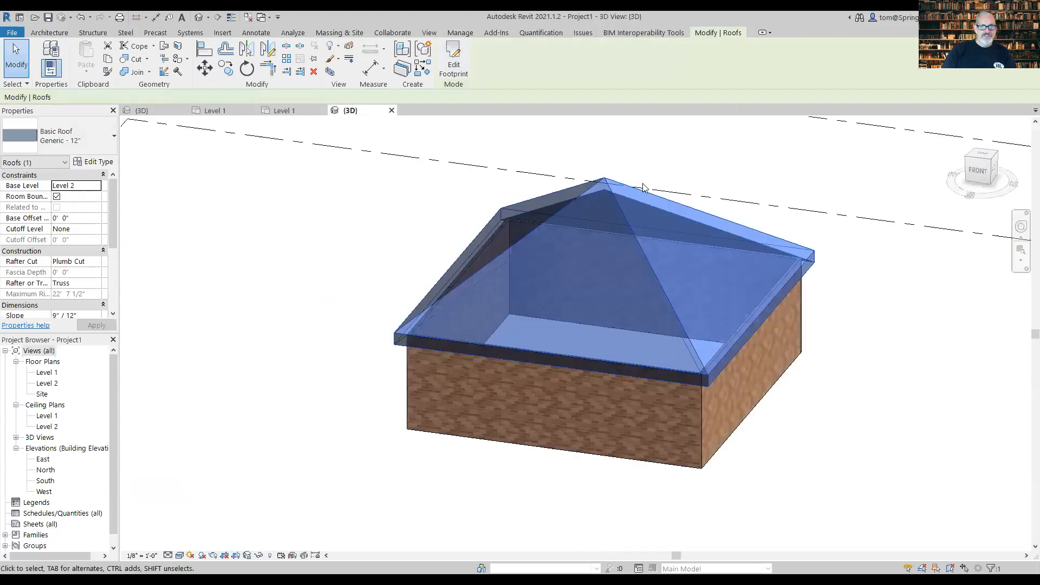
{"action": "left_click", "coordinate": [899, 403]}
{"action": "scroll", "coordinate": [703, 314], "scroll_direction": "up", "scroll_amount": 10}
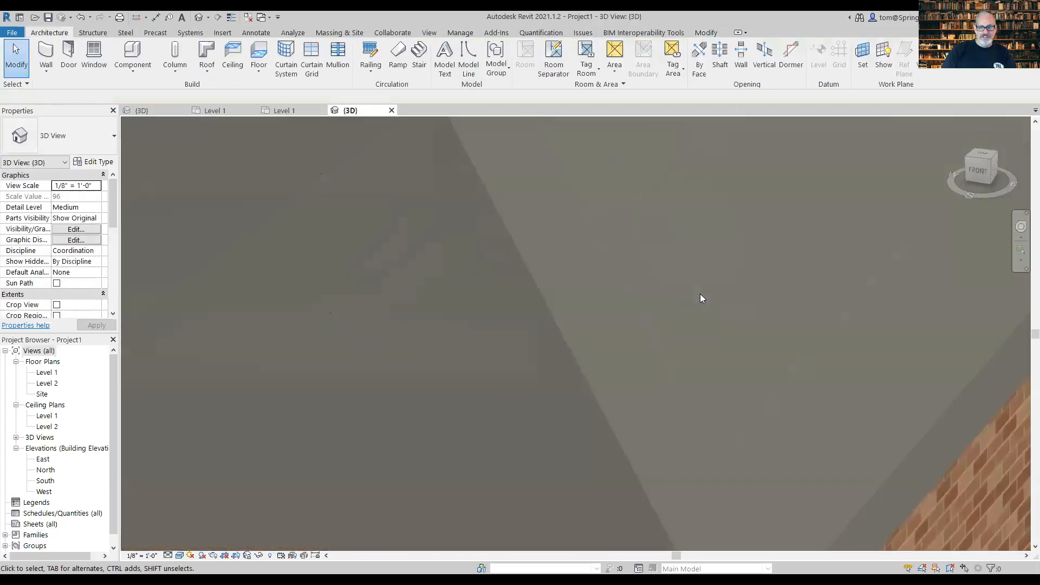
- Open the Level 2 floor plan and start editing the hip roof's footprint
{"action": "scroll", "coordinate": [559, 372], "scroll_direction": "down", "scroll_amount": 10}
{"action": "scroll", "coordinate": [619, 336], "scroll_direction": "up", "scroll_amount": 2}
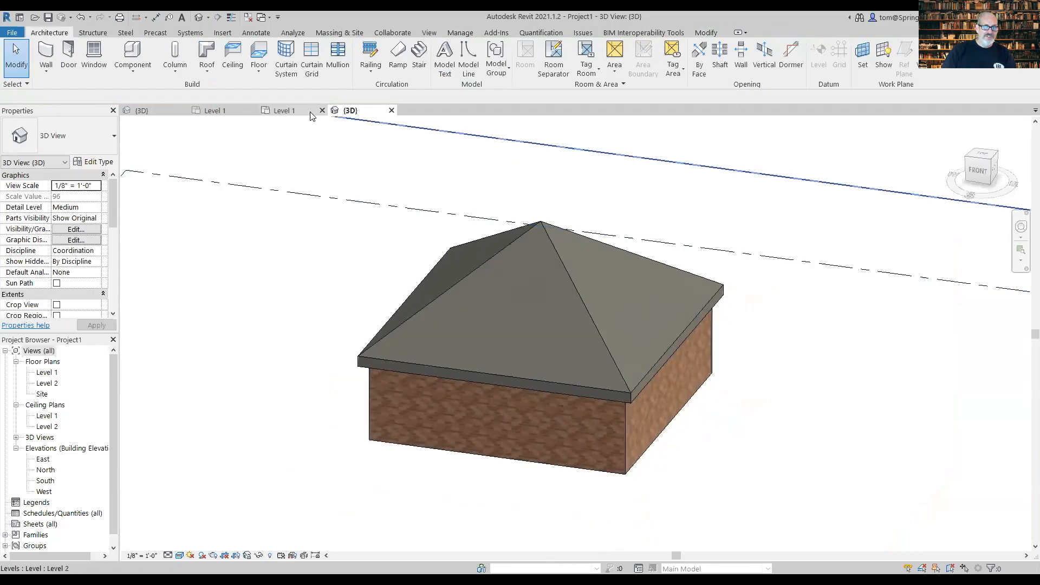
{"action": "left_click", "coordinate": [303, 112]}
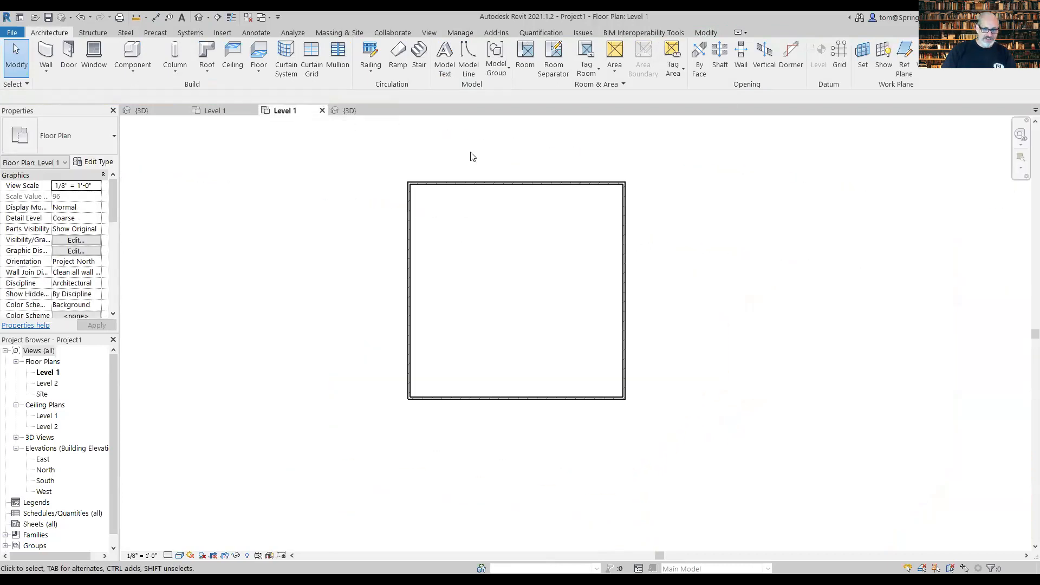
{"action": "double_click", "coordinate": [48, 383]}
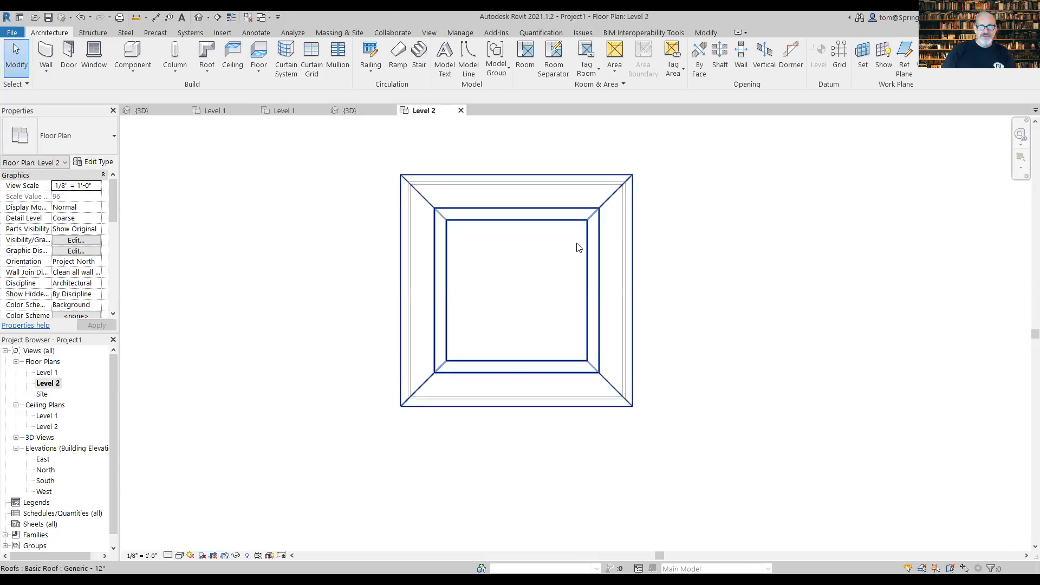
{"action": "left_click", "coordinate": [567, 176]}
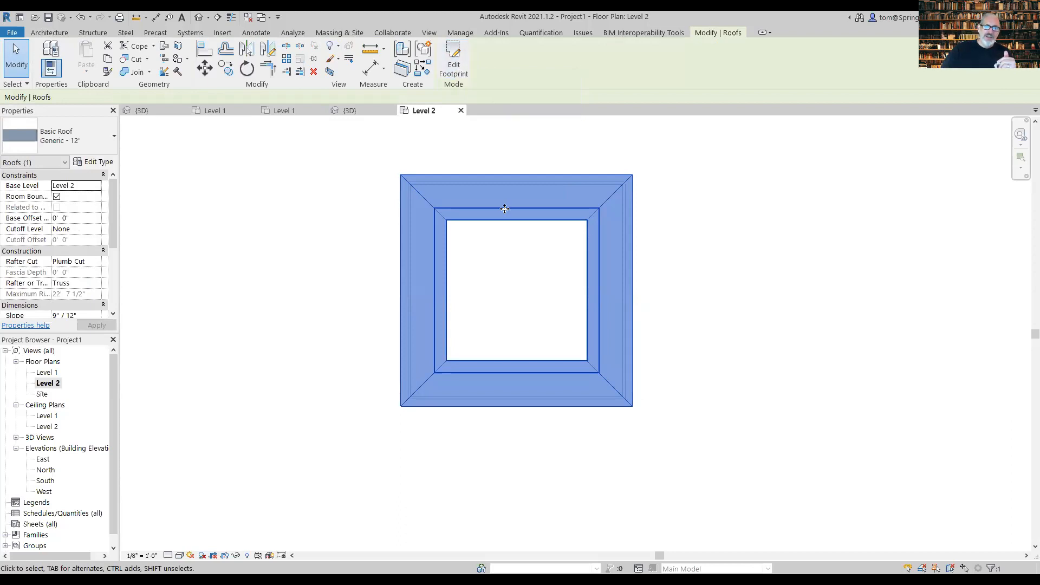
{"action": "left_click", "coordinate": [462, 65]}
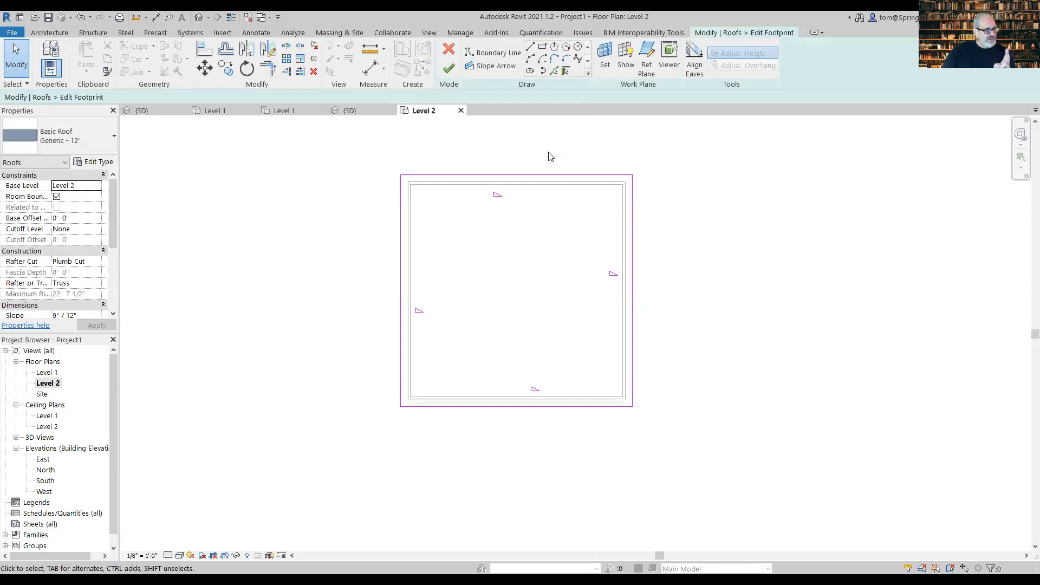
- Turn off Defines Slope for the north and south roof edges, finish the footprint, and inspect the gable roof in 3D
{"action": "left_click", "coordinate": [499, 174]}
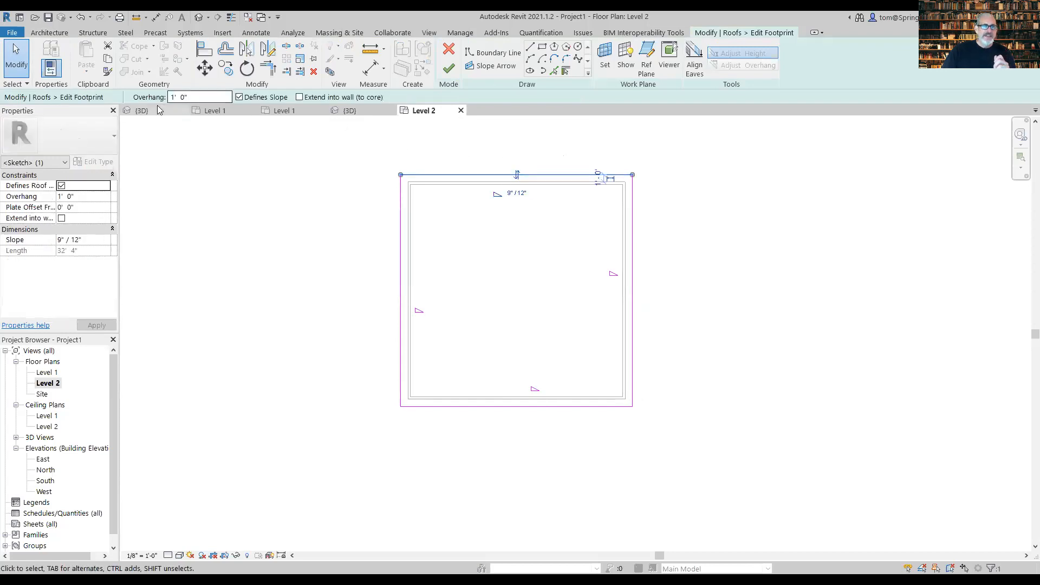
{"action": "left_click", "coordinate": [239, 97]}
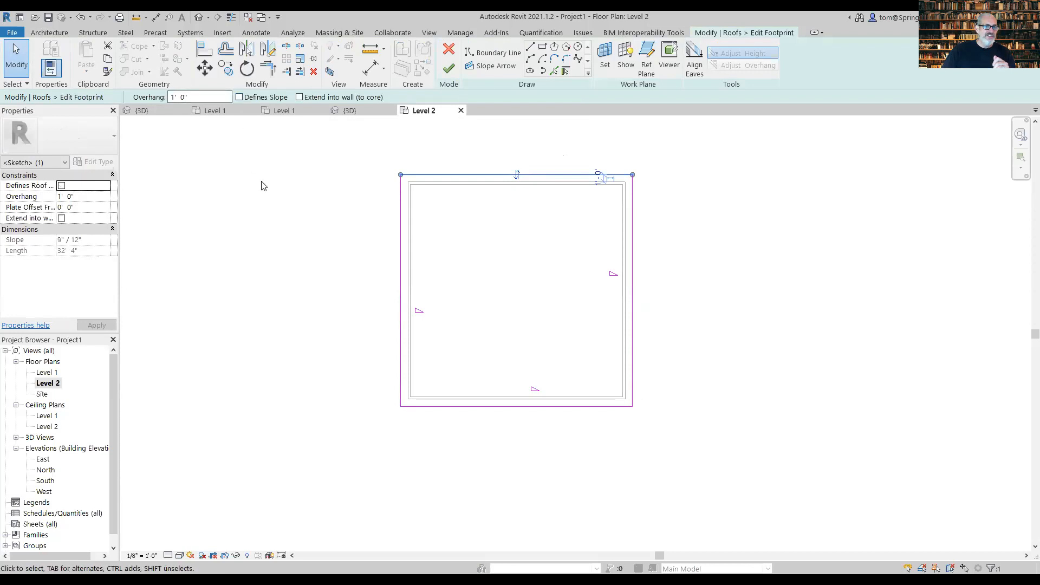
{"action": "left_click", "coordinate": [524, 407]}
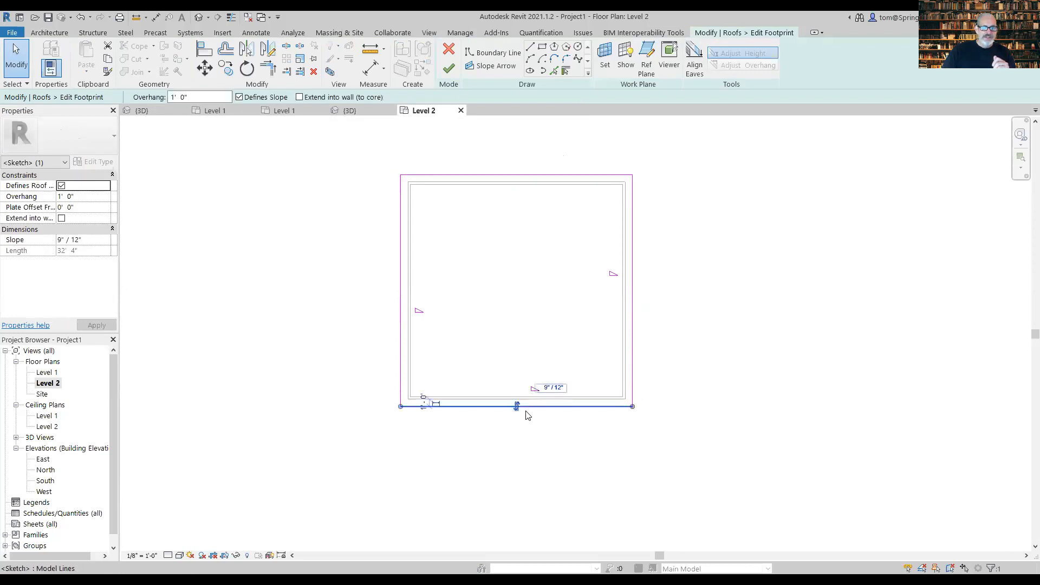
{"action": "left_click", "coordinate": [239, 97]}
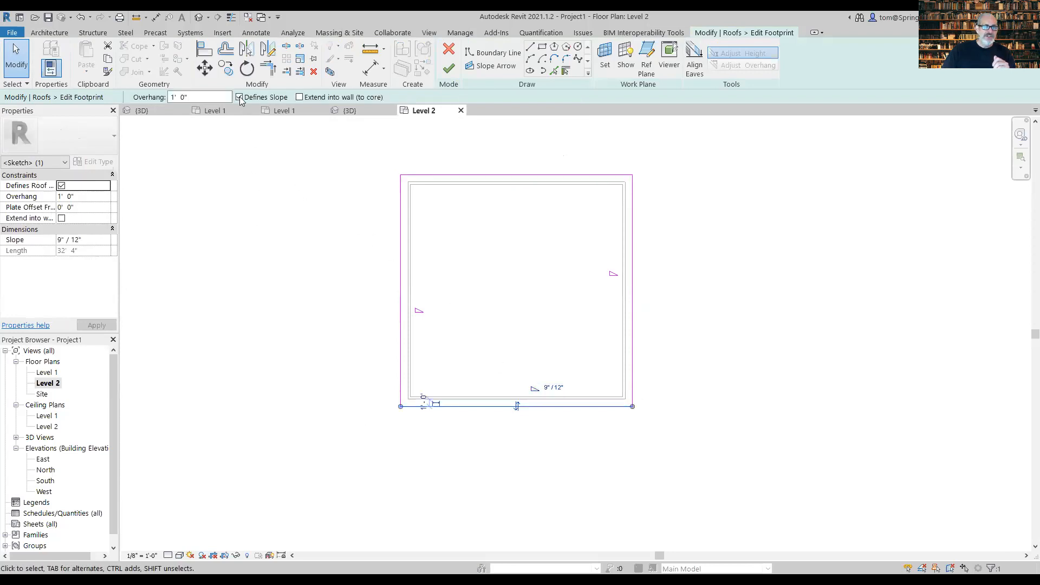
{"action": "left_click", "coordinate": [447, 68]}
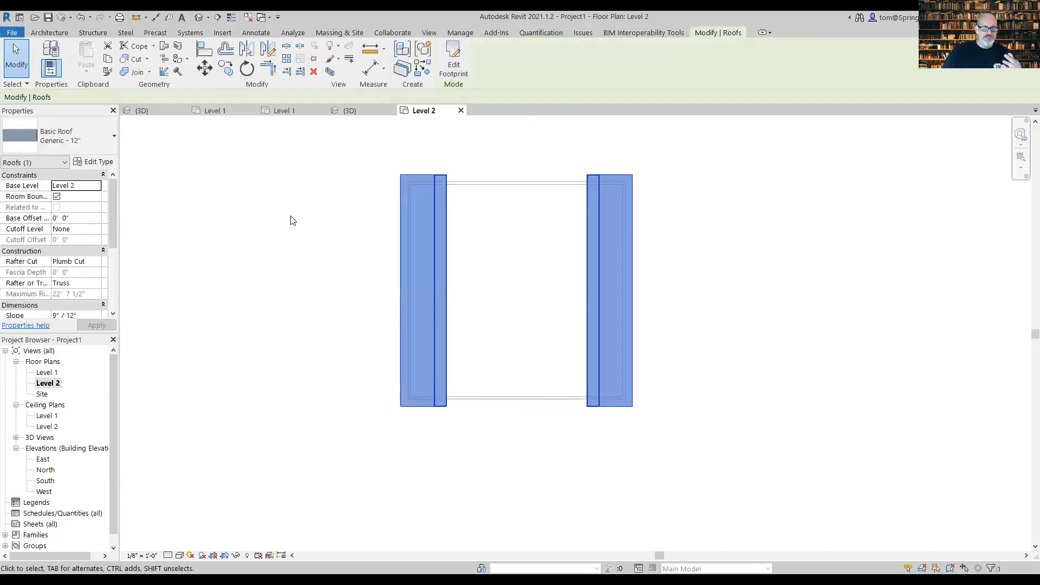
{"action": "left_click", "coordinate": [358, 111]}
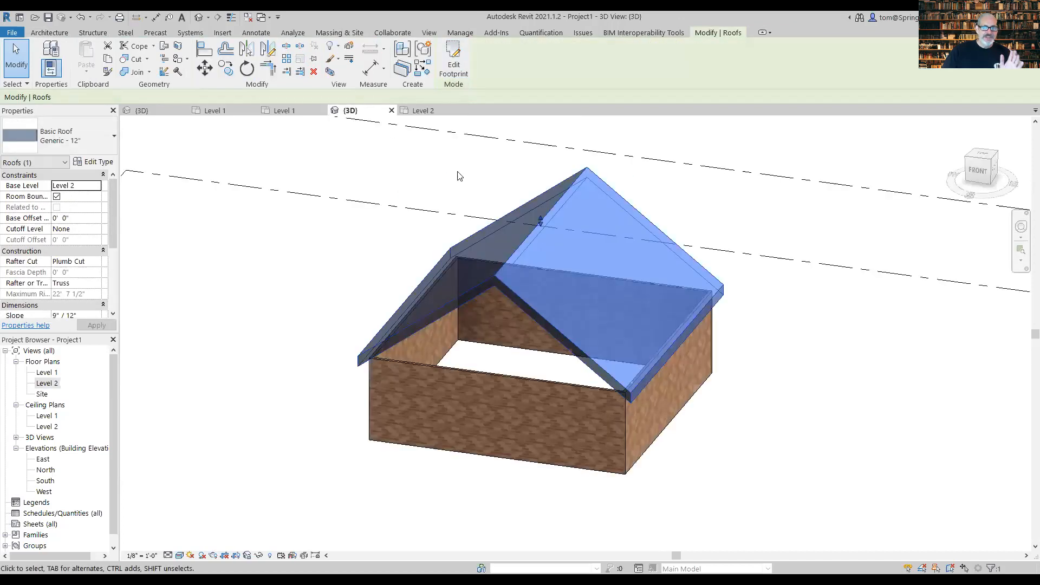
{"action": "left_click", "coordinate": [815, 397]}
{"action": "scroll", "coordinate": [771, 521], "scroll_direction": "up", "scroll_amount": 3}
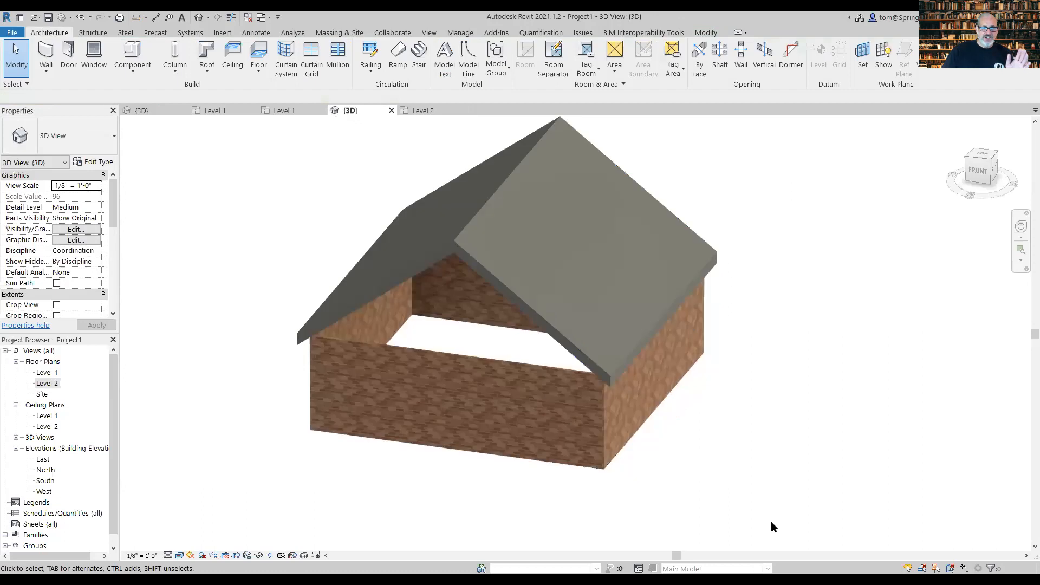
- Set the gable roof's slope to 5" / 12" and apply the change
{"action": "left_click", "coordinate": [448, 251]}
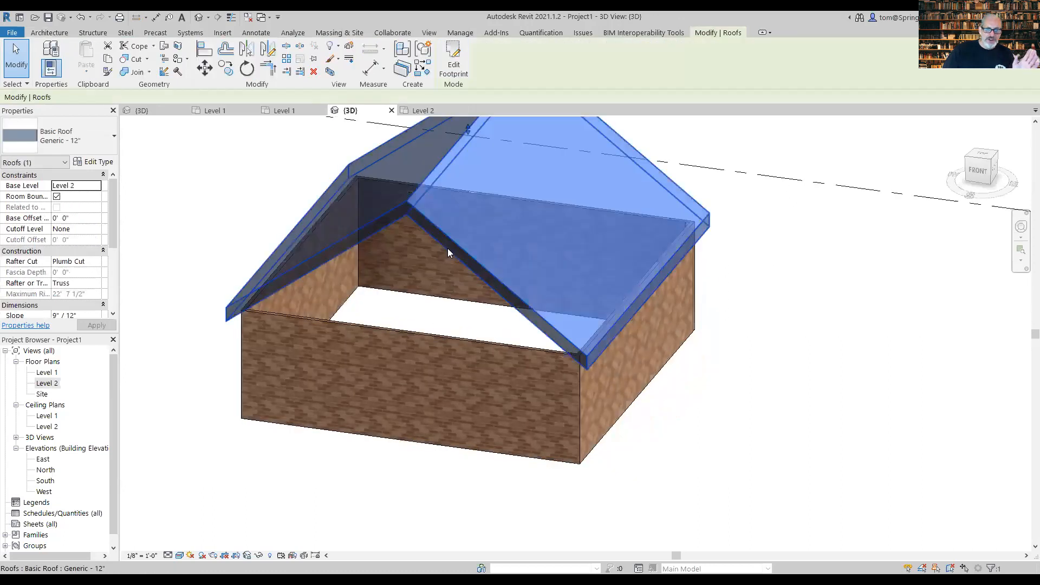
{"action": "middle_click_drag", "start_coordinate": [302, 469], "coordinate": [373, 453]}
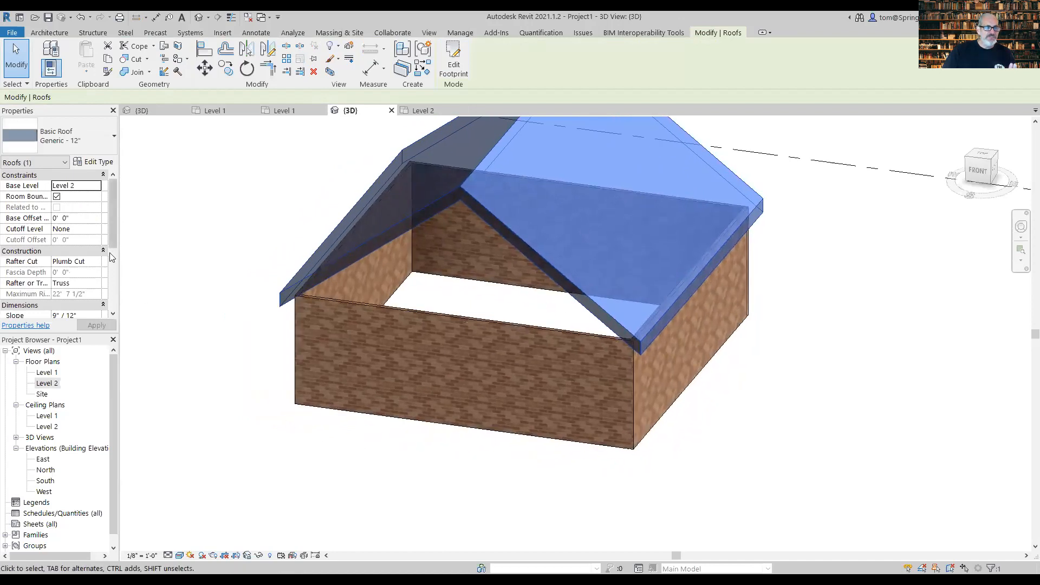
{"action": "left_click_drag", "start_coordinate": [109, 232], "coordinate": [109, 256]}
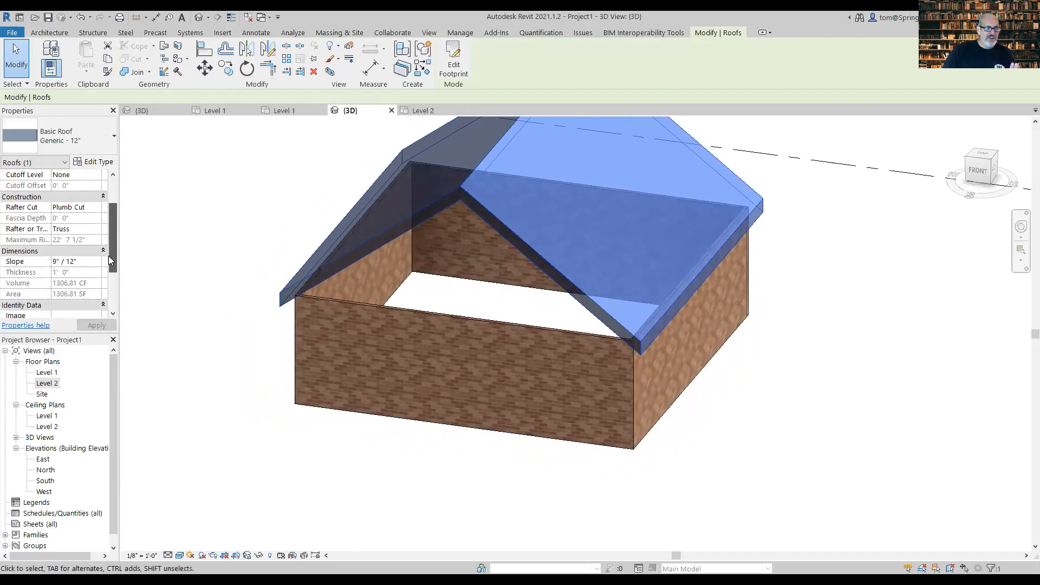
{"action": "left_click", "coordinate": [56, 262]}
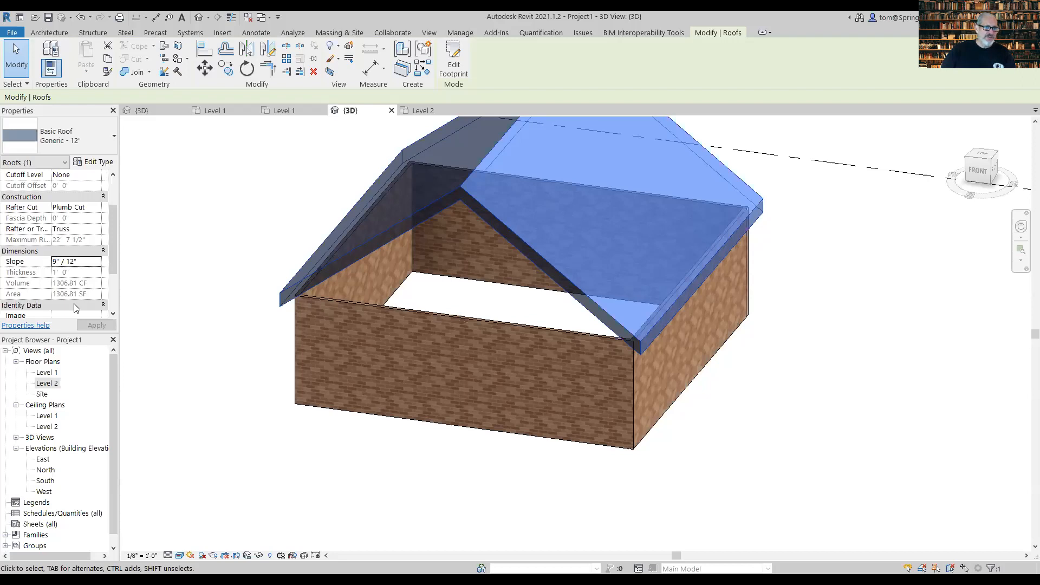
{"action": "left_click", "coordinate": [74, 304]}
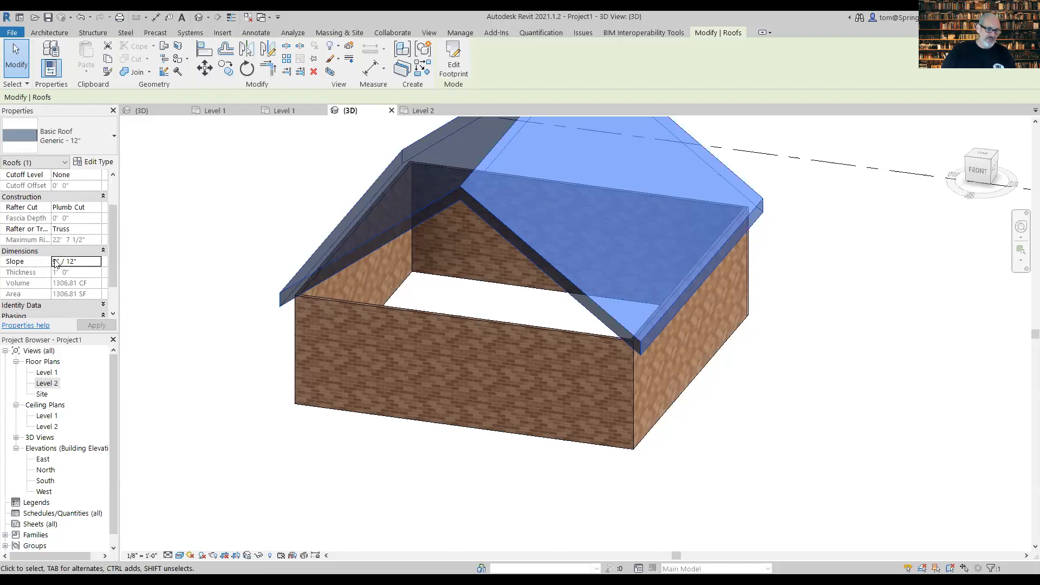
{"action": "key", "text": "Delete"}
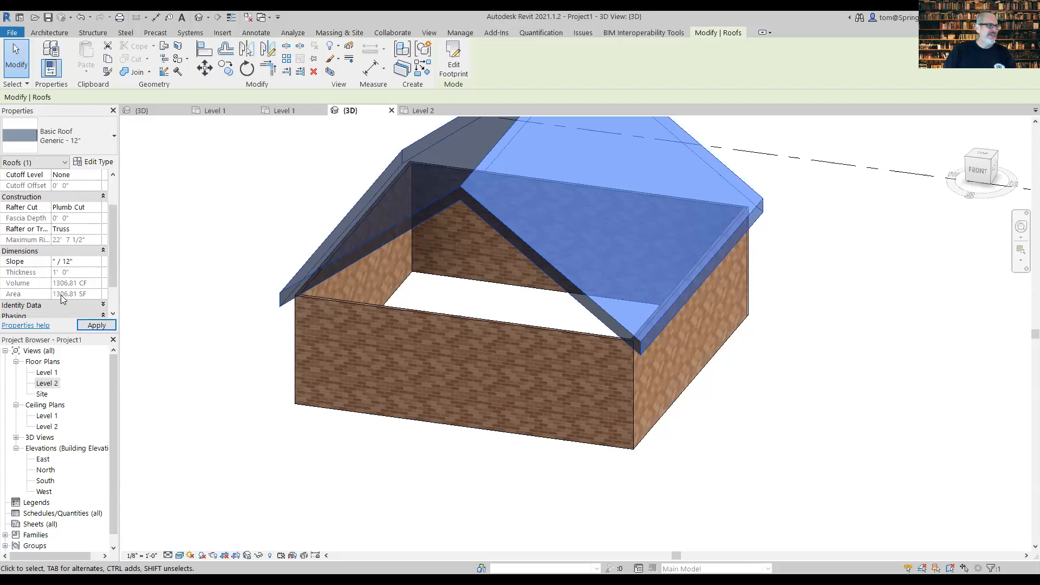
{"action": "type", "text": "5"}
{"action": "left_click", "coordinate": [98, 325]}
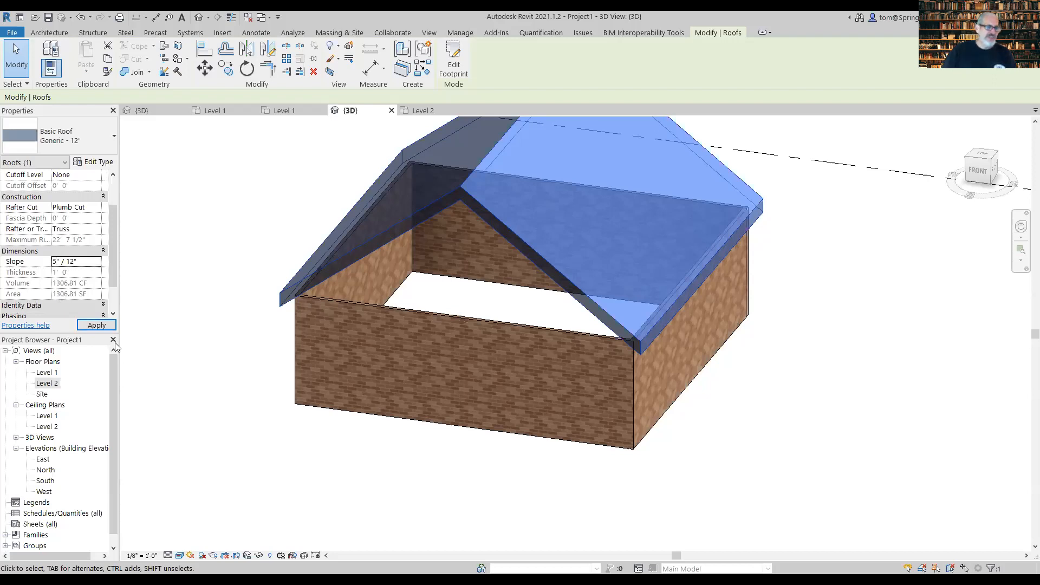
{"action": "left_click", "coordinate": [839, 420]}
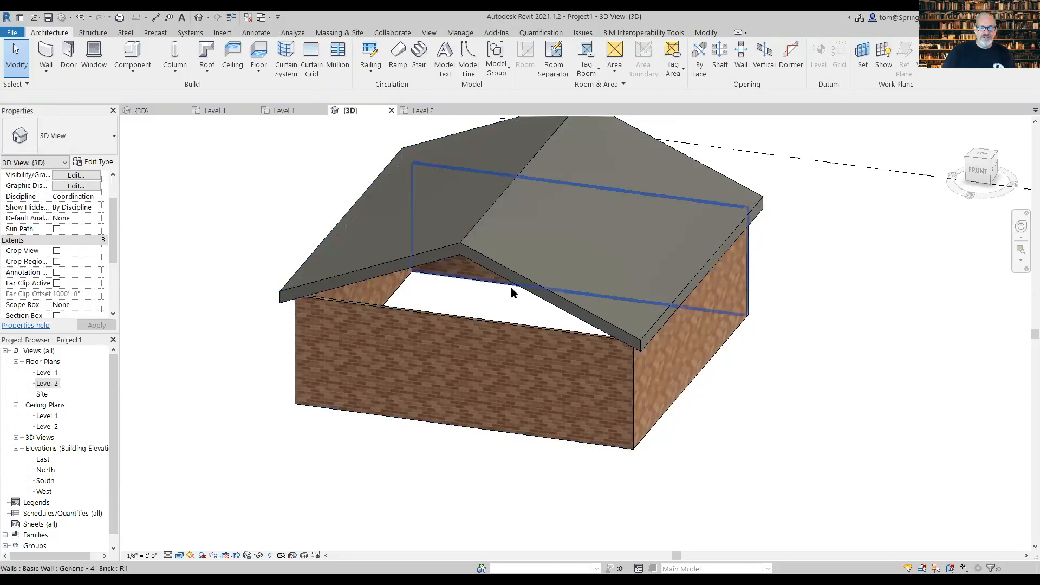
- Attach the top of the south brick wall to the gable roof
{"action": "left_click", "coordinate": [486, 321]}
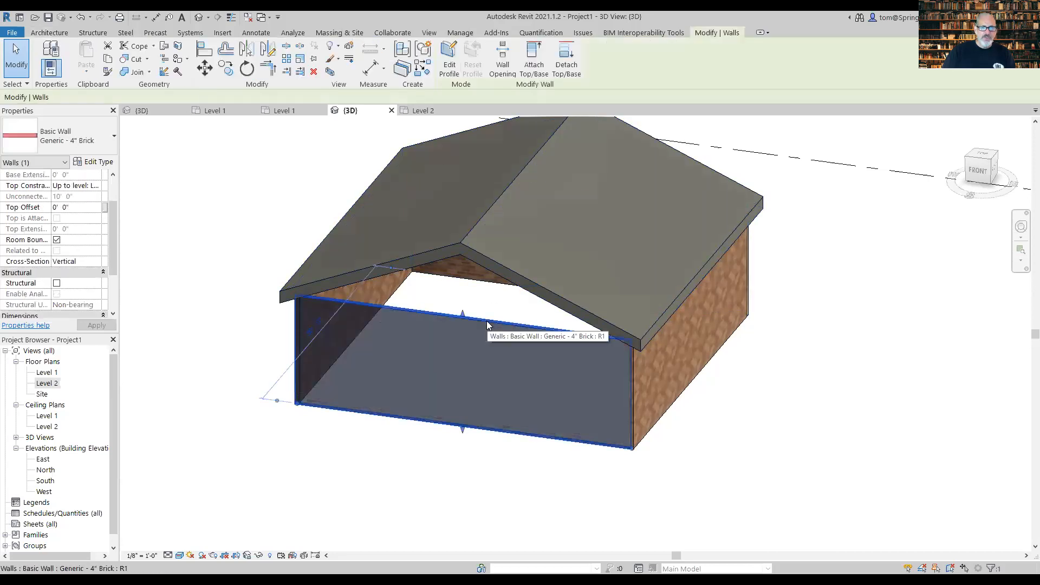
{"action": "left_click", "coordinate": [537, 49]}
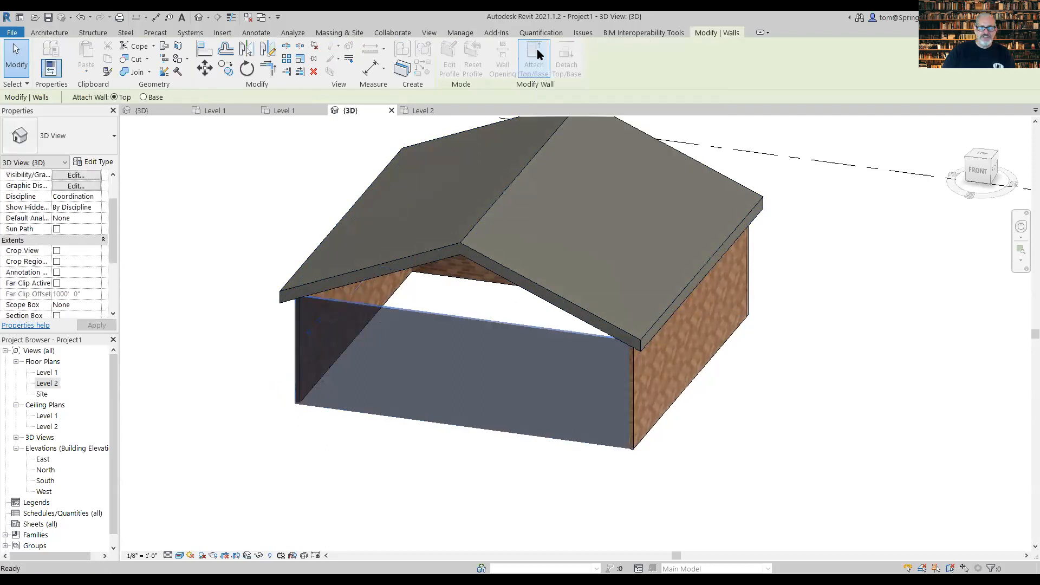
{"action": "left_click", "coordinate": [417, 273]}
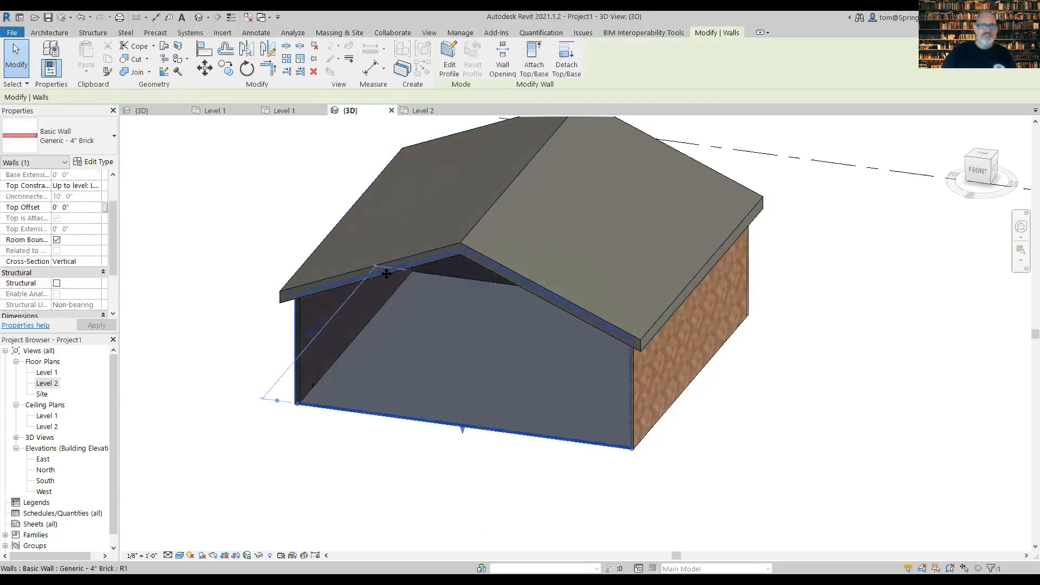
{"action": "left_click", "coordinate": [217, 293]}
- Attach the top of the north brick wall to the gable roof and inspect the closed gable
{"action": "middle_click_drag", "start_coordinate": [874, 408], "coordinate": [531, 367], "text": "shift"}
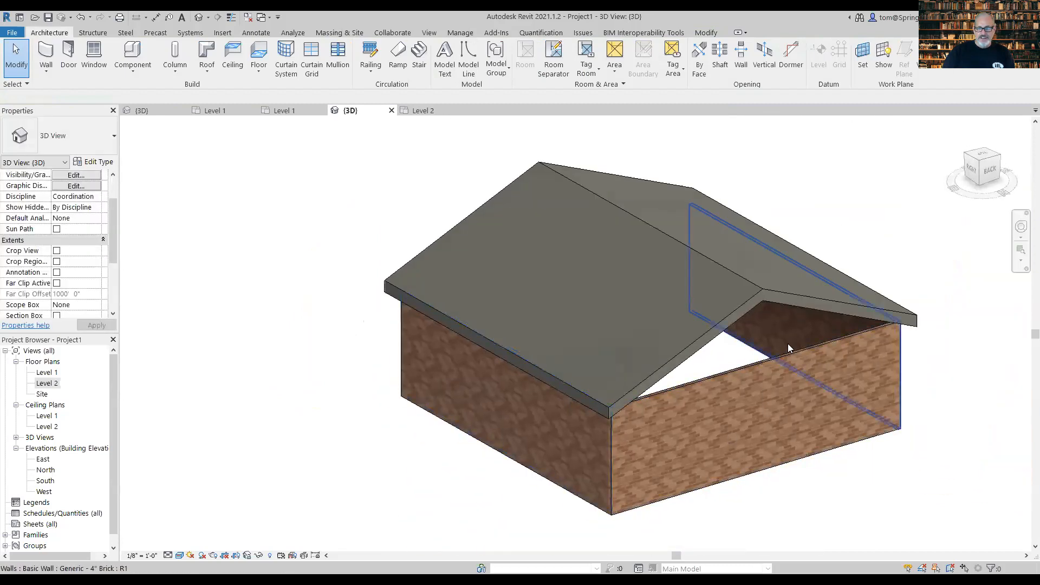
{"action": "left_click", "coordinate": [756, 365]}
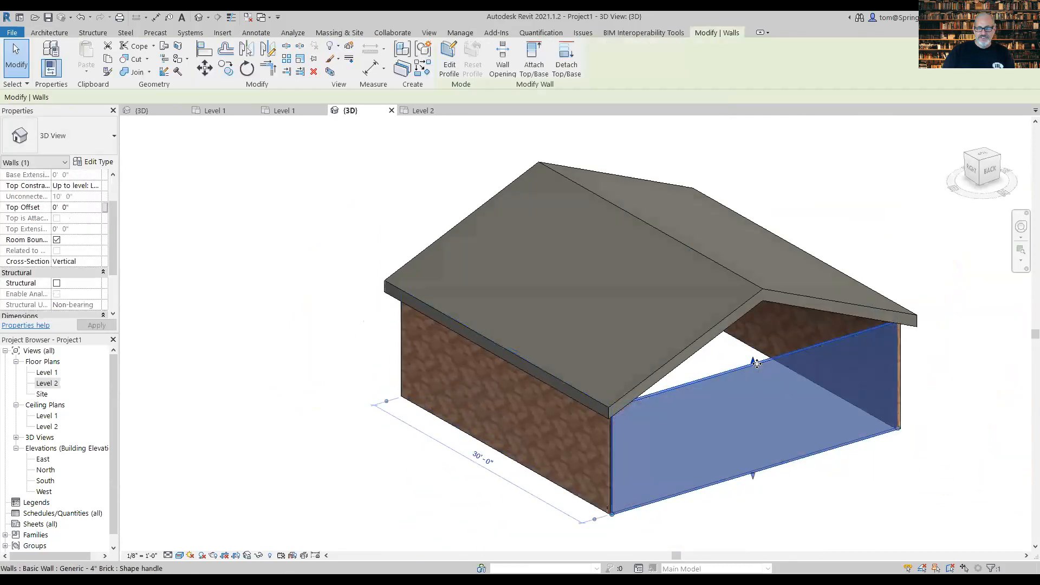
{"action": "left_click", "coordinate": [540, 46]}
{"action": "left_click", "coordinate": [776, 300]}
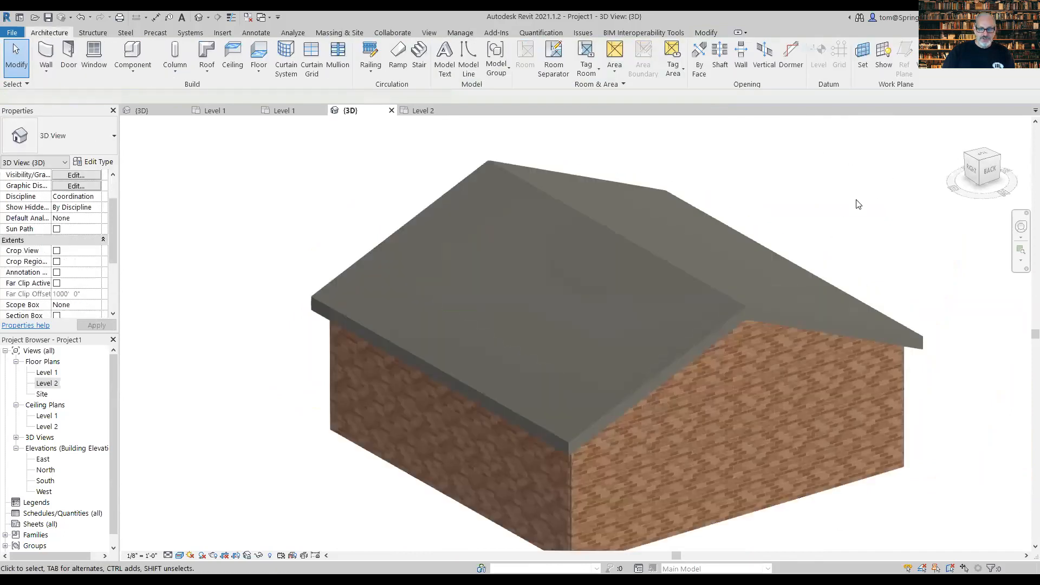
{"action": "scroll", "coordinate": [867, 187], "scroll_direction": "up", "scroll_amount": 3}
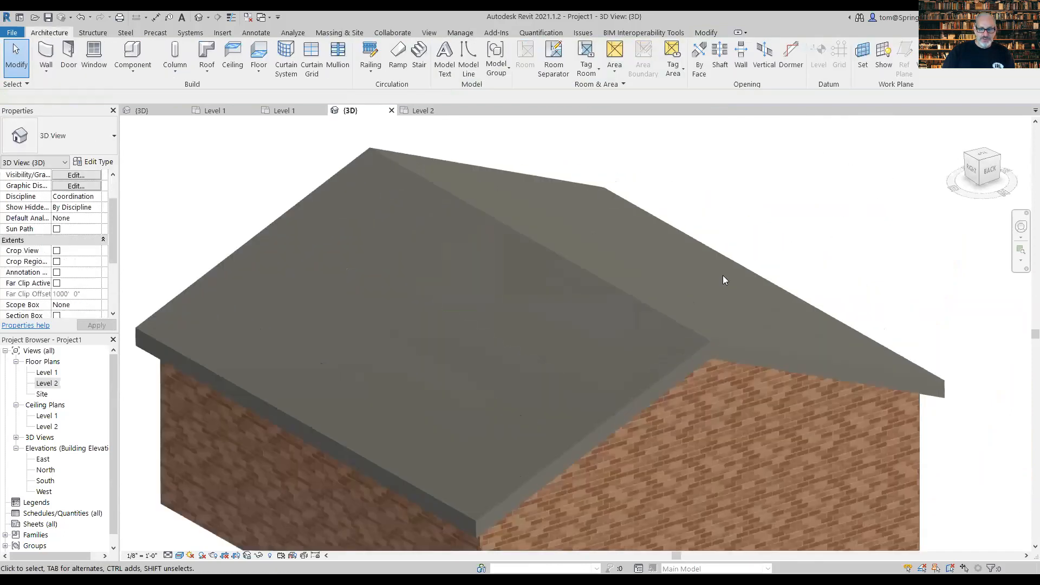
- Change the roof type to Wood Rafter 8" - Asphalt Shingle - Insulated and inspect the roof surface
{"action": "left_click", "coordinate": [661, 314]}
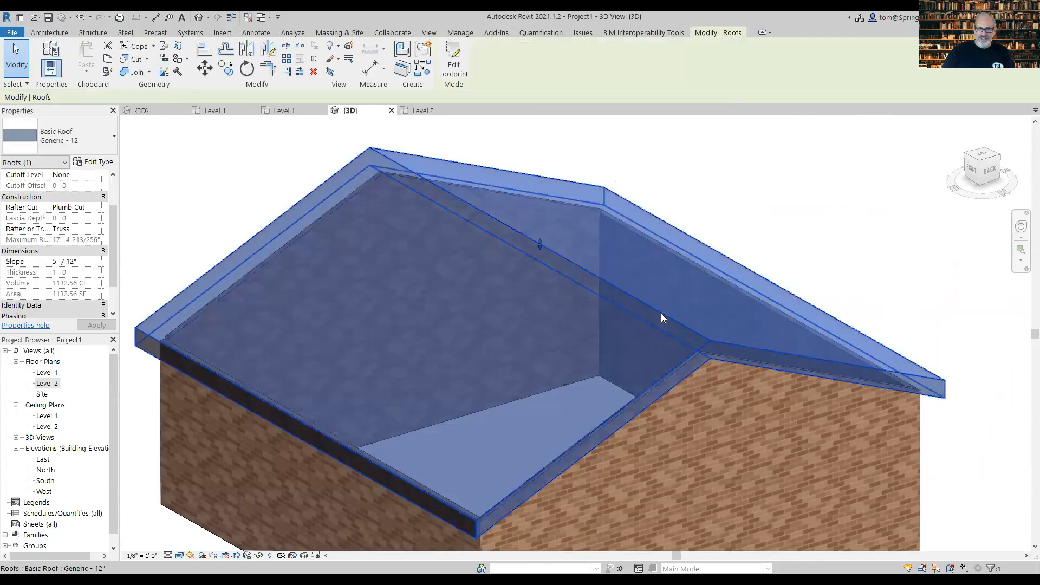
{"action": "left_click", "coordinate": [115, 137]}
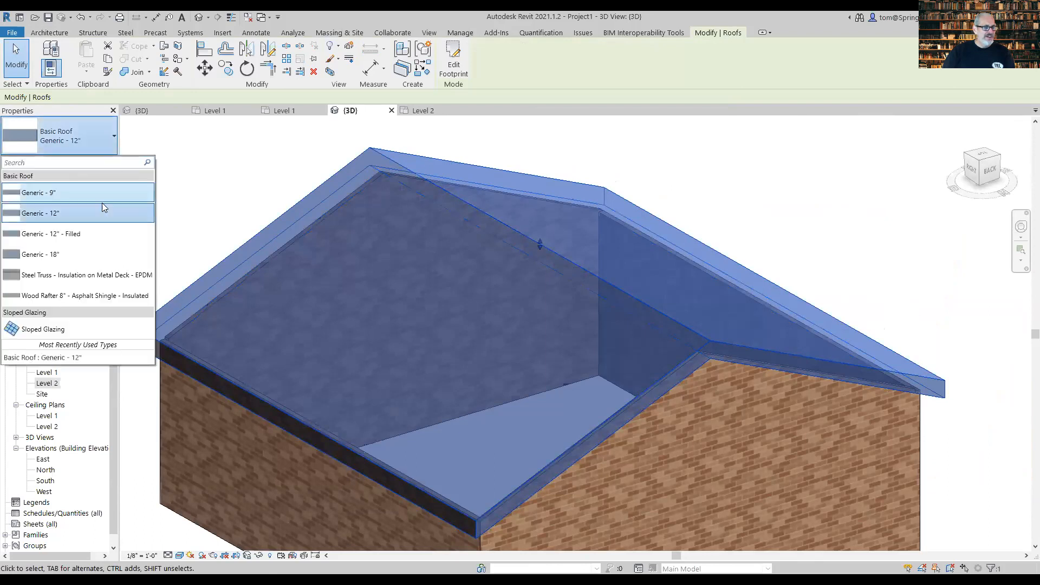
{"action": "left_click", "coordinate": [76, 293]}
{"action": "left_click", "coordinate": [221, 212]}
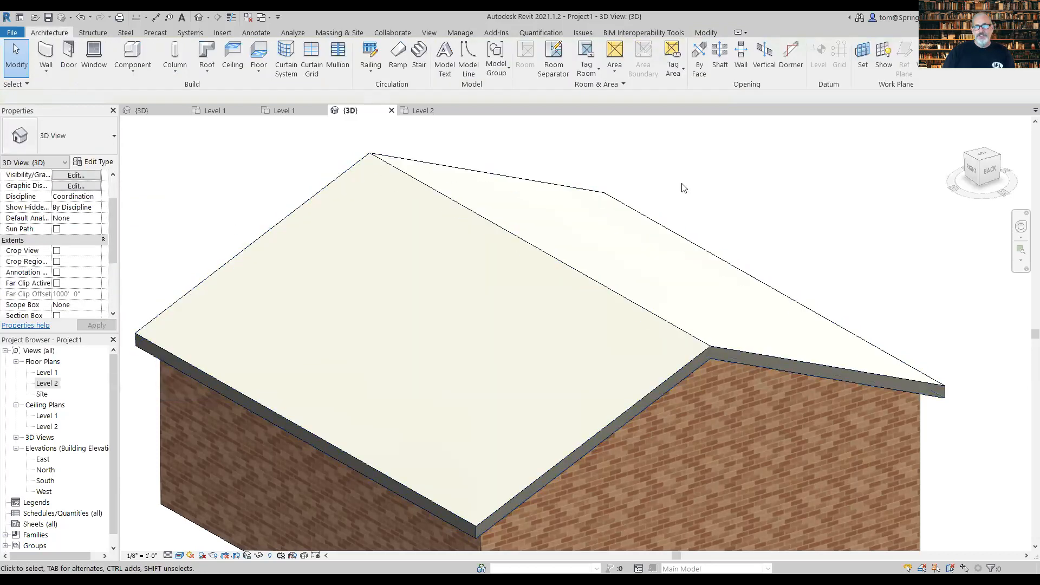
{"action": "middle_click_drag", "start_coordinate": [684, 178], "coordinate": [740, 181]}
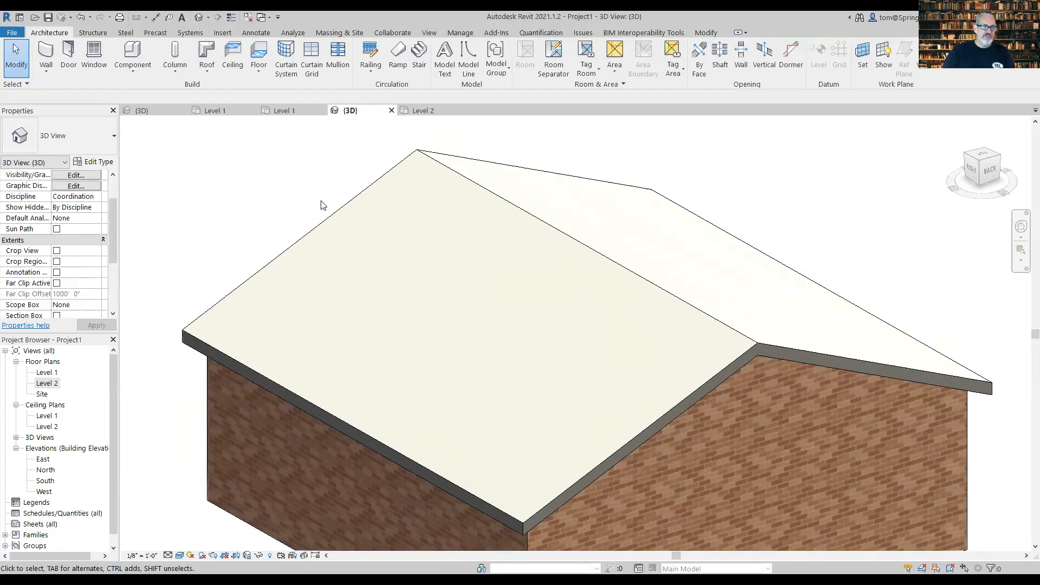
- Examine the layer materials in the roof type's structure, close its properties without changes, and deselect the roof
{"action": "left_click", "coordinate": [205, 202]}
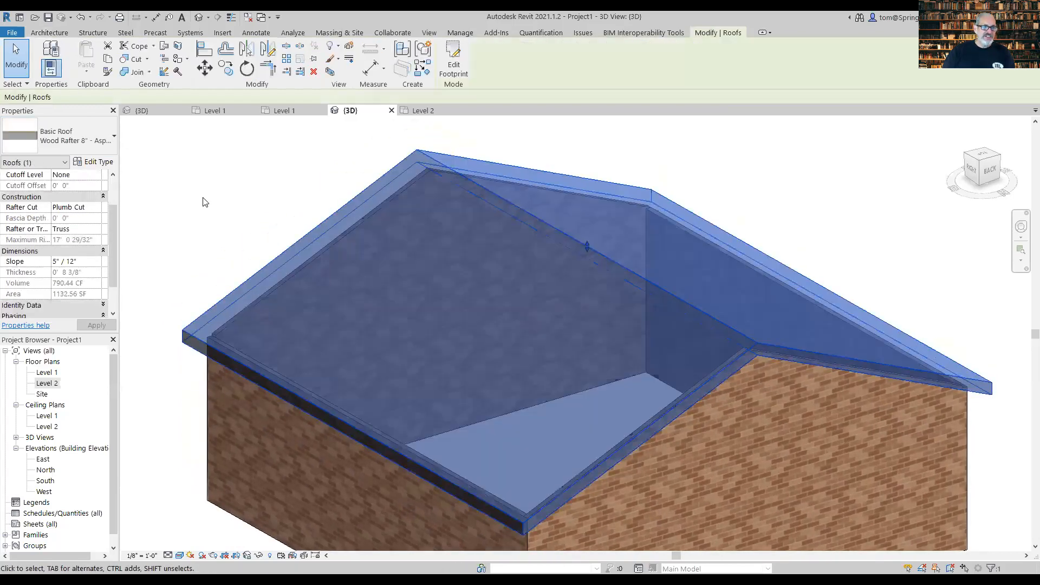
{"action": "key", "text": "Escape"}
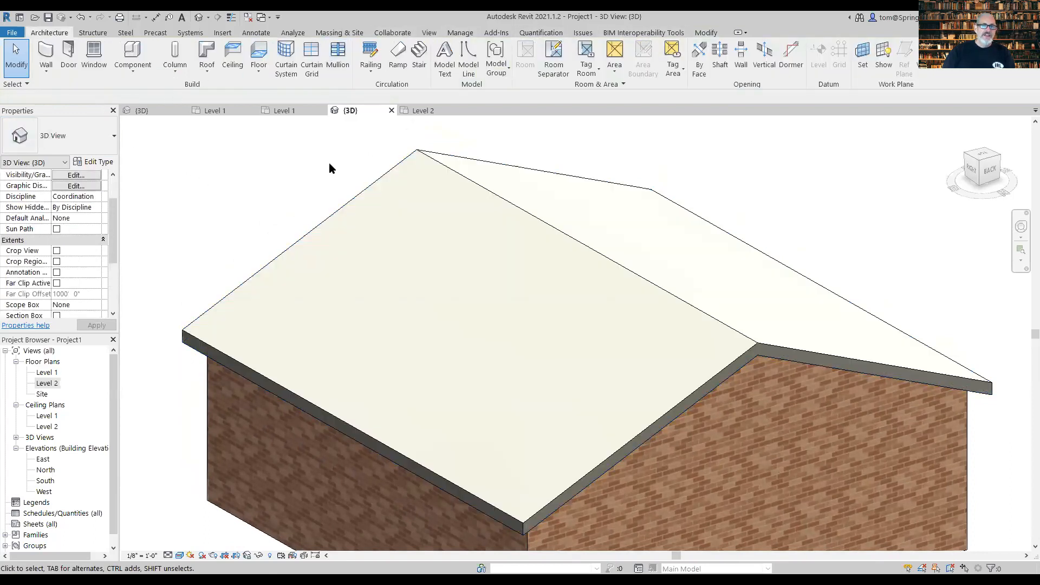
{"action": "left_click", "coordinate": [332, 218]}
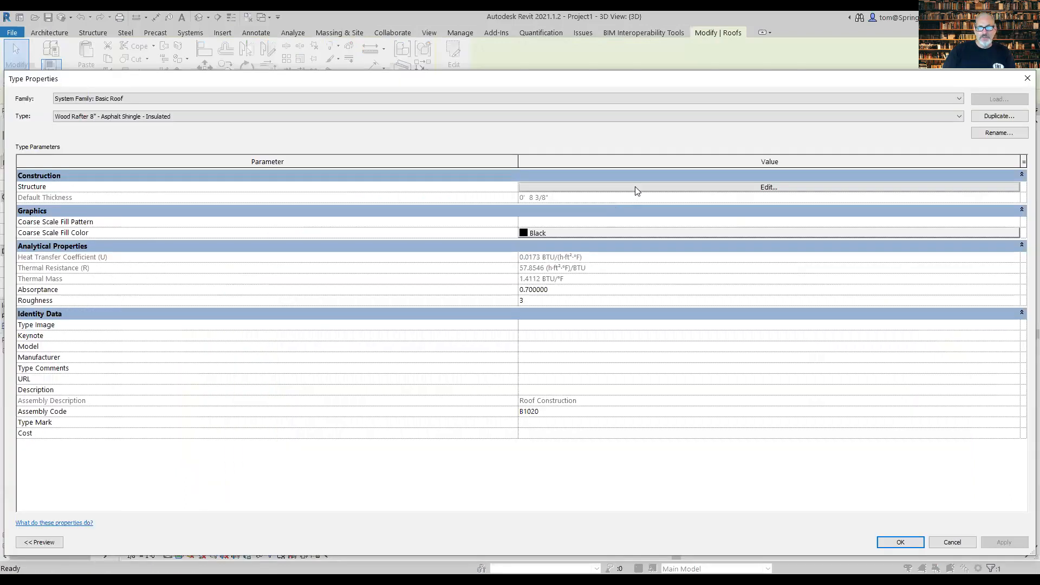
{"action": "left_click", "coordinate": [635, 187]}
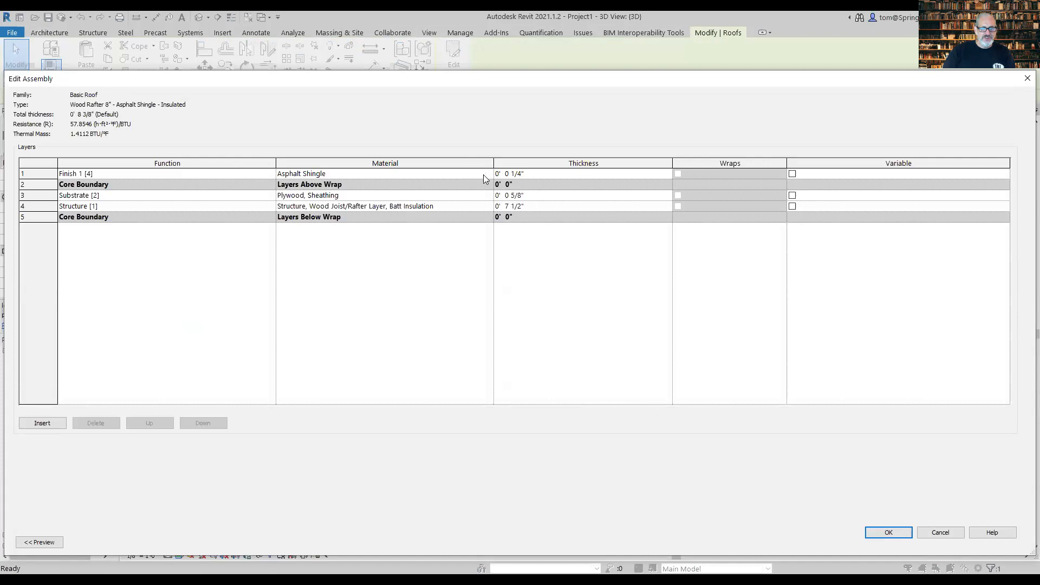
{"action": "left_click", "coordinate": [1022, 79]}
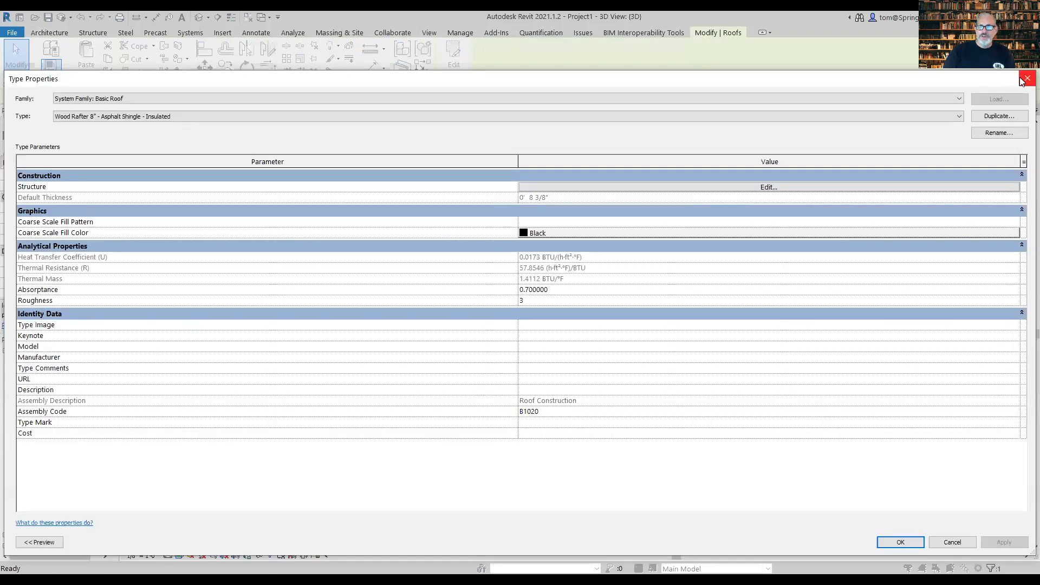
{"action": "left_click", "coordinate": [1023, 80]}
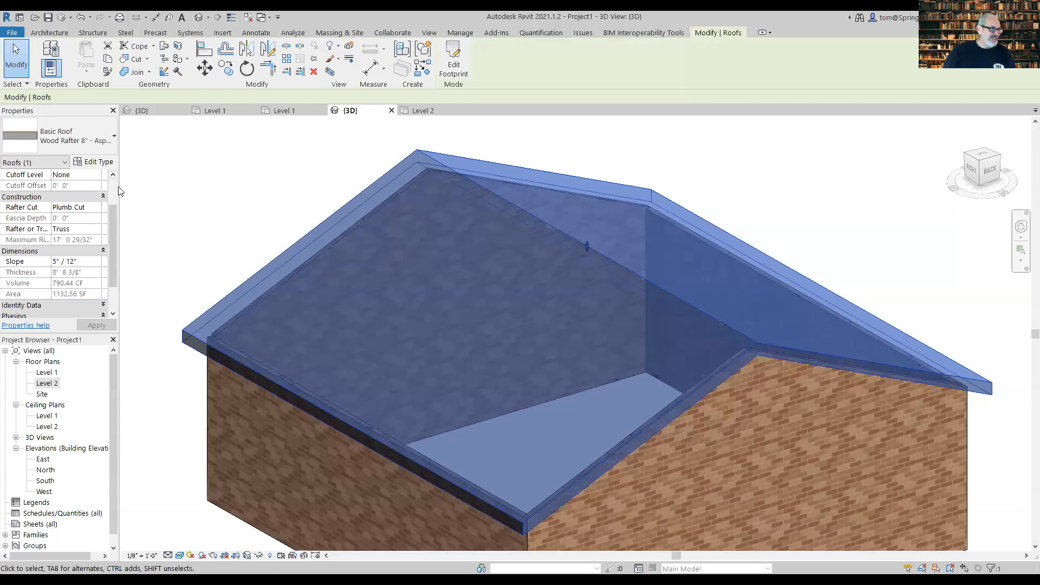
{"action": "left_click", "coordinate": [167, 157]}
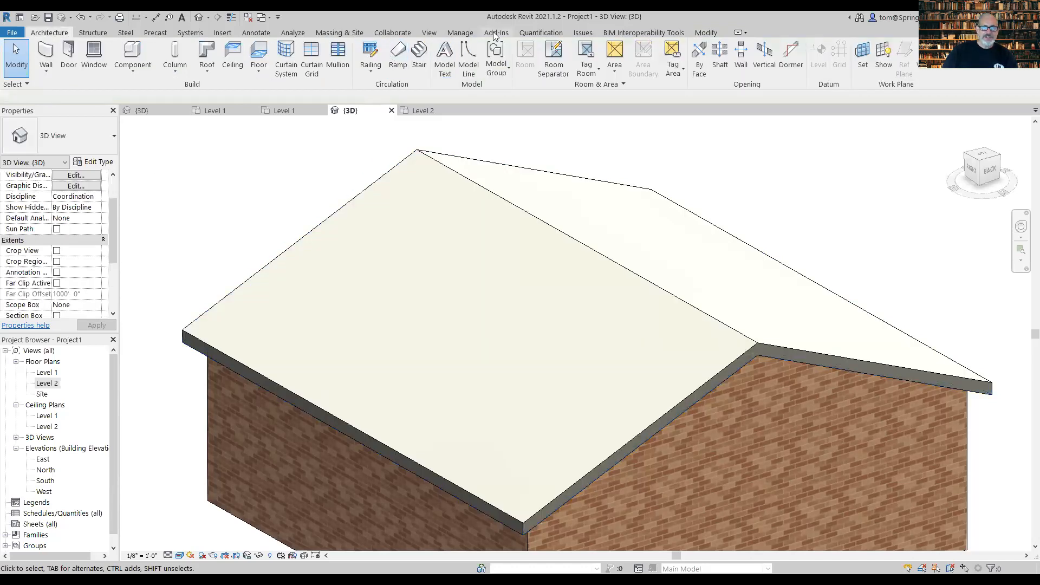
- Replace the Asphalt Shingle material's appearance image with asphalt_shingles_color_black.jpg
{"action": "left_click", "coordinate": [460, 33]}
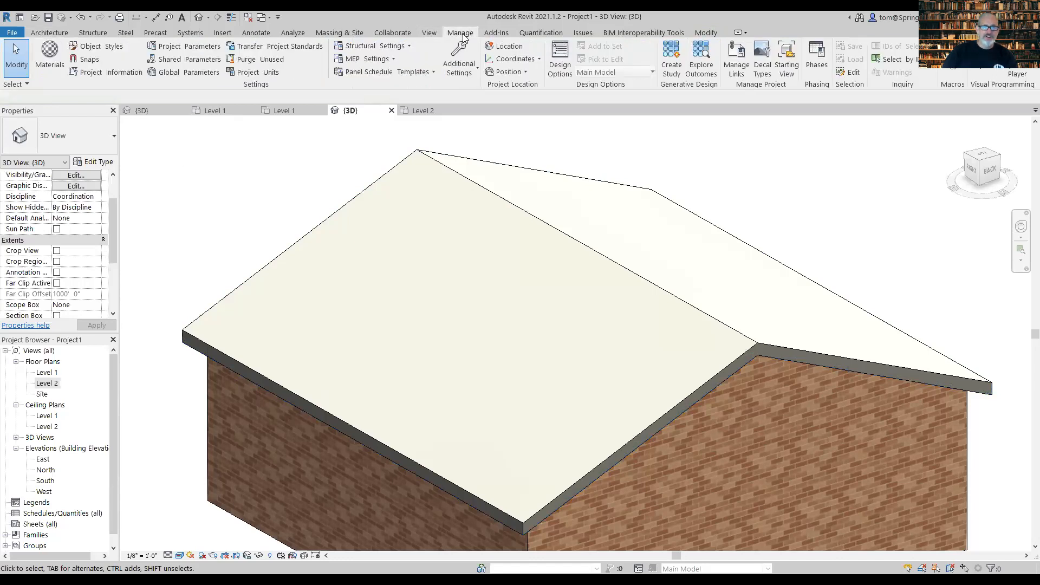
{"action": "left_click", "coordinate": [62, 56]}
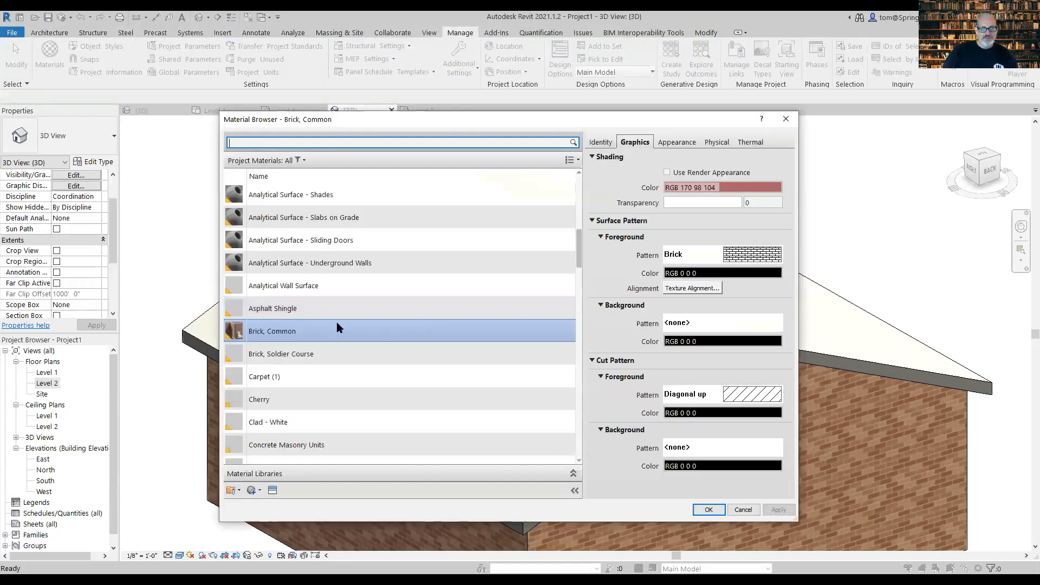
{"action": "left_click", "coordinate": [332, 310]}
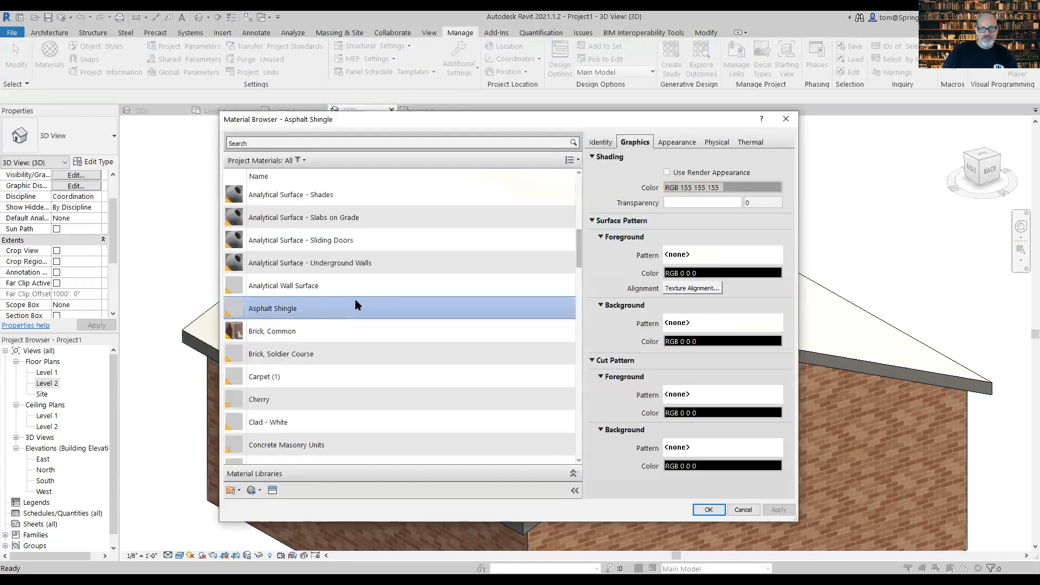
{"action": "left_click", "coordinate": [680, 143]}
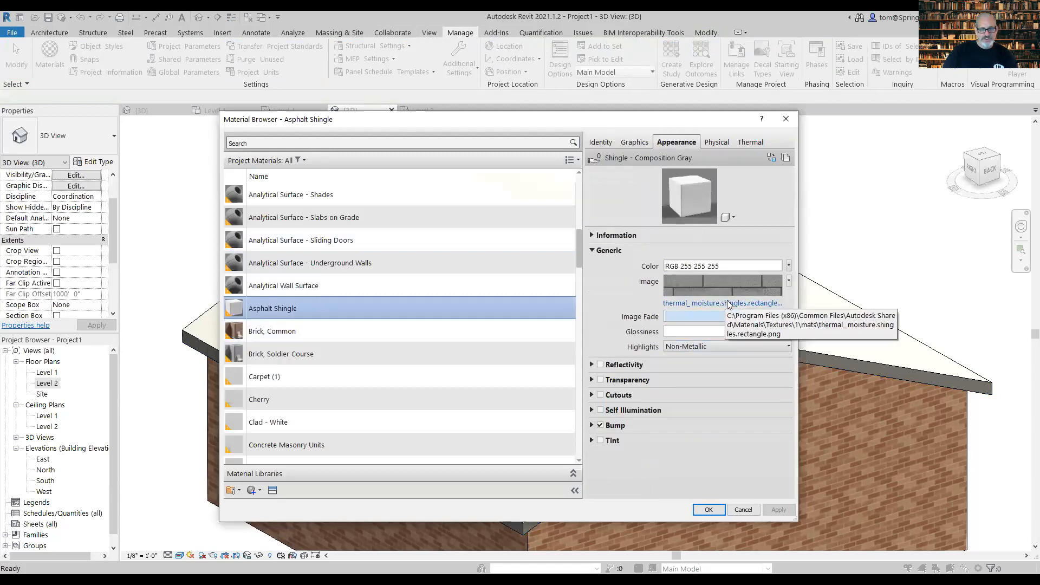
{"action": "left_click", "coordinate": [726, 303]}
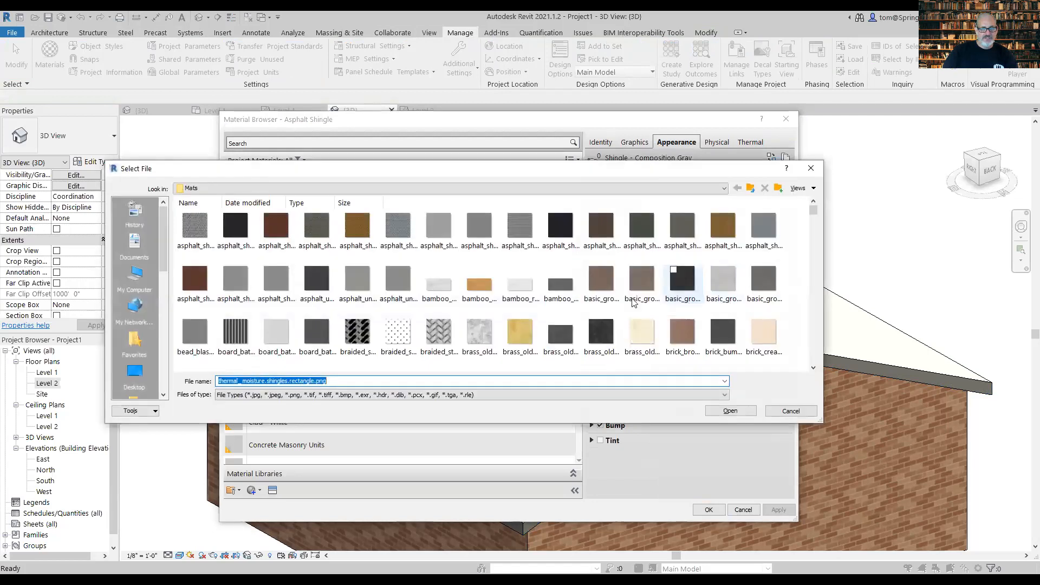
{"action": "left_click", "coordinate": [732, 411]}
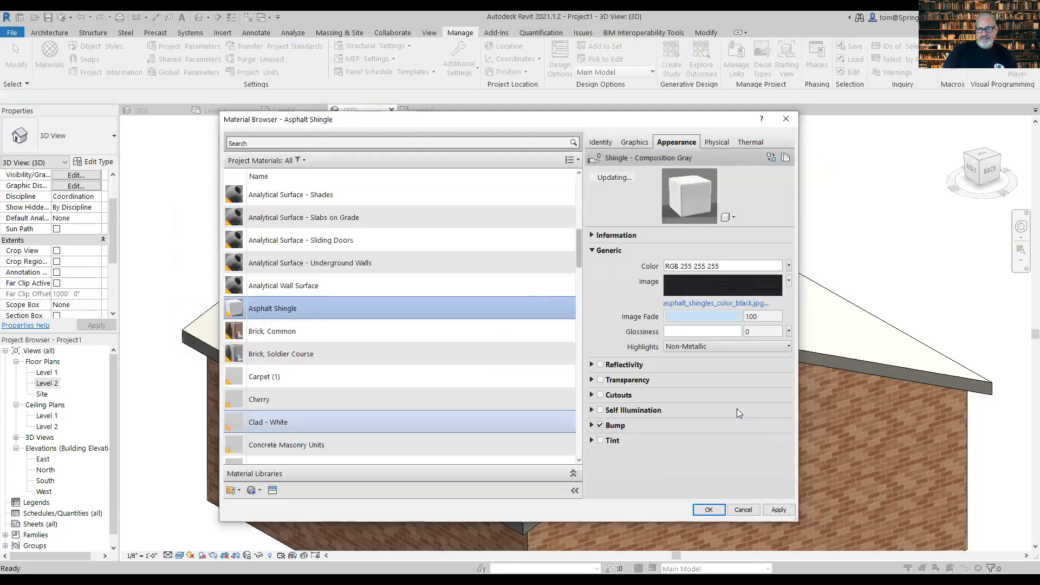
{"action": "left_click", "coordinate": [743, 308]}
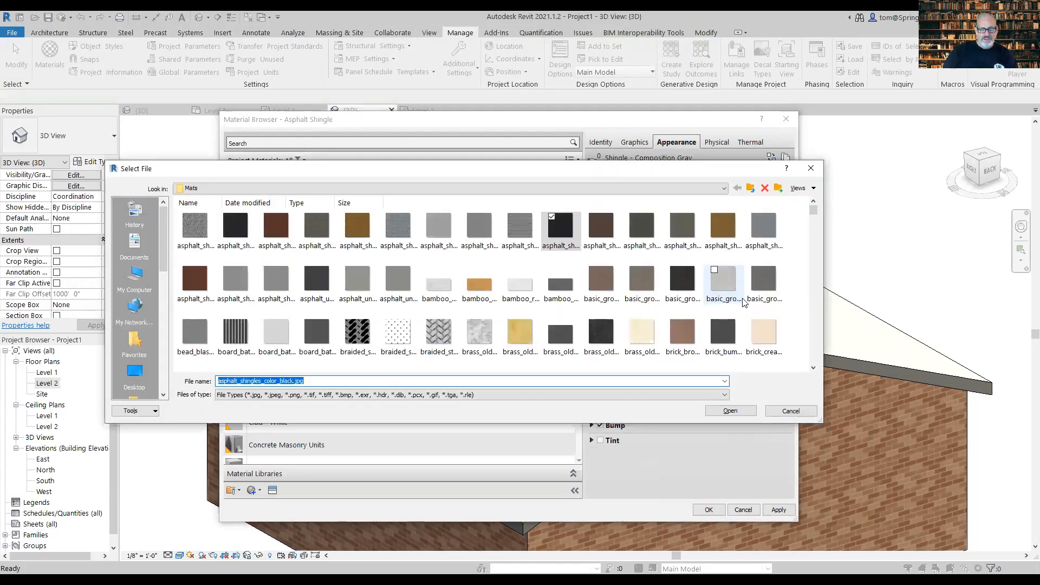
{"action": "left_click", "coordinate": [811, 168]}
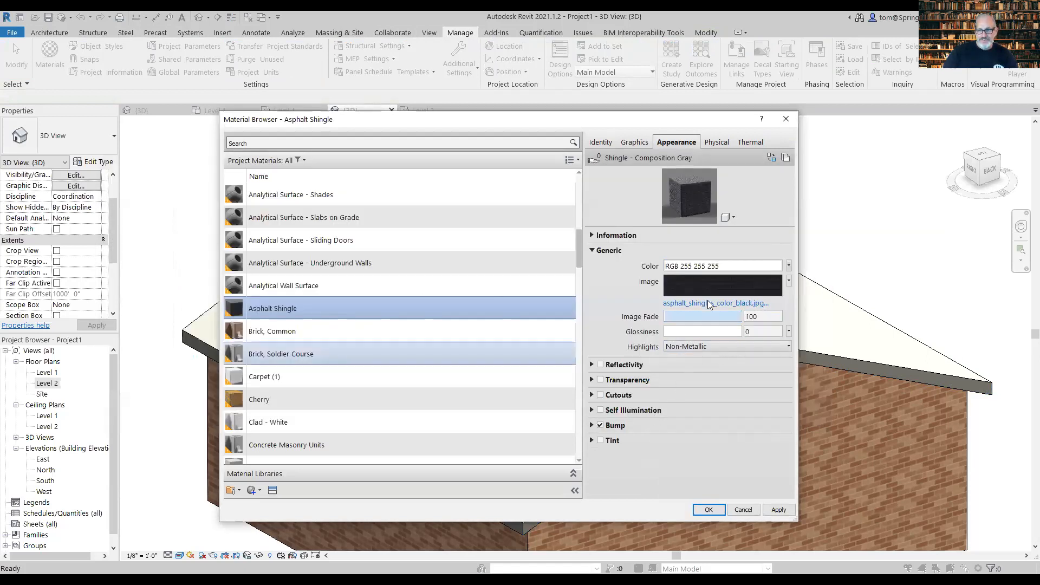
- Open the black shingle image's texture settings and set the sample width to 10'-0"
{"action": "left_click", "coordinate": [713, 285]}
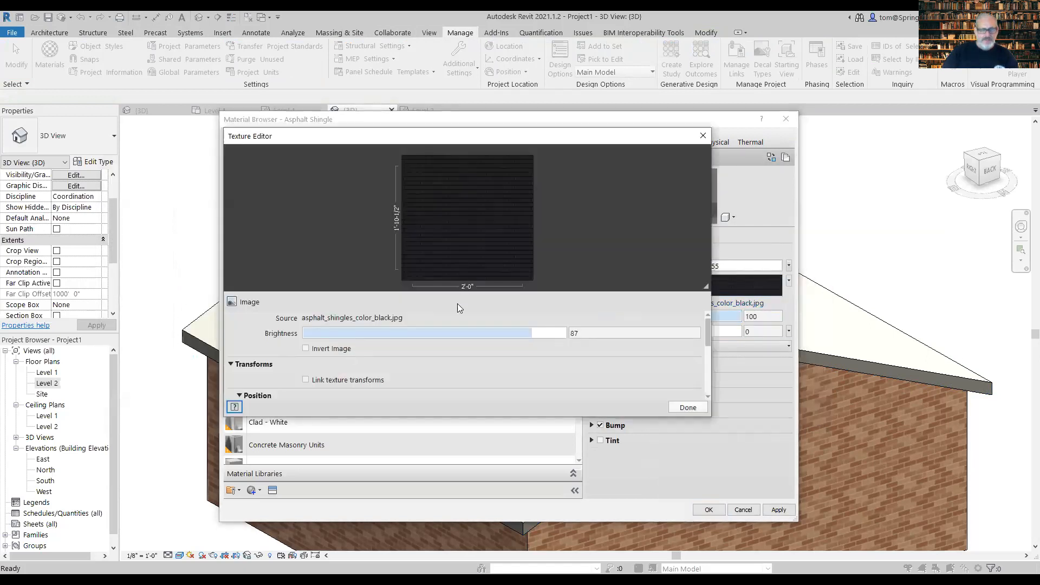
{"action": "scroll", "coordinate": [400, 362], "scroll_direction": "down", "scroll_amount": 2}
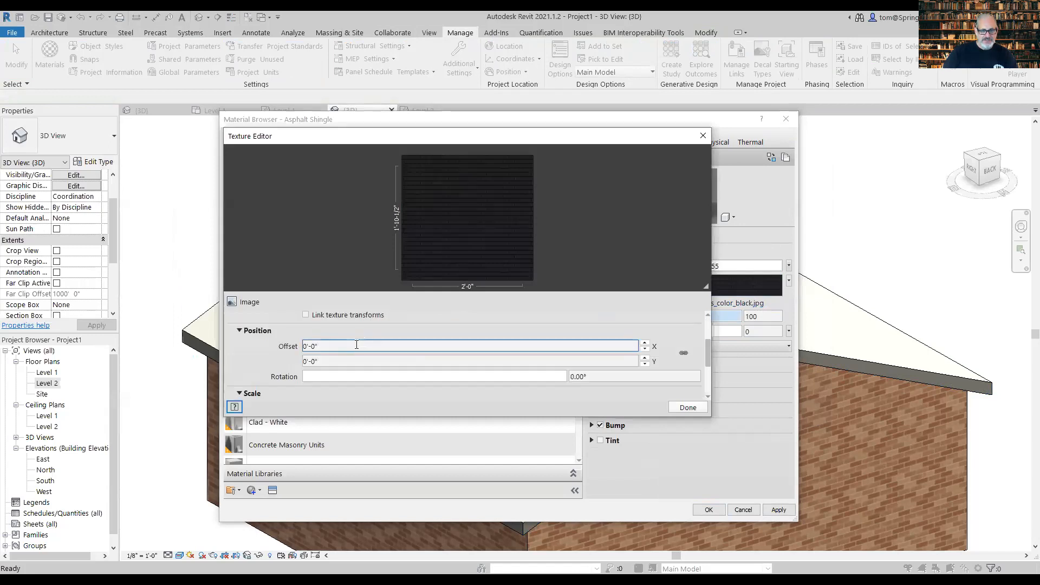
{"action": "scroll", "coordinate": [356, 344], "scroll_direction": "down", "scroll_amount": 5}
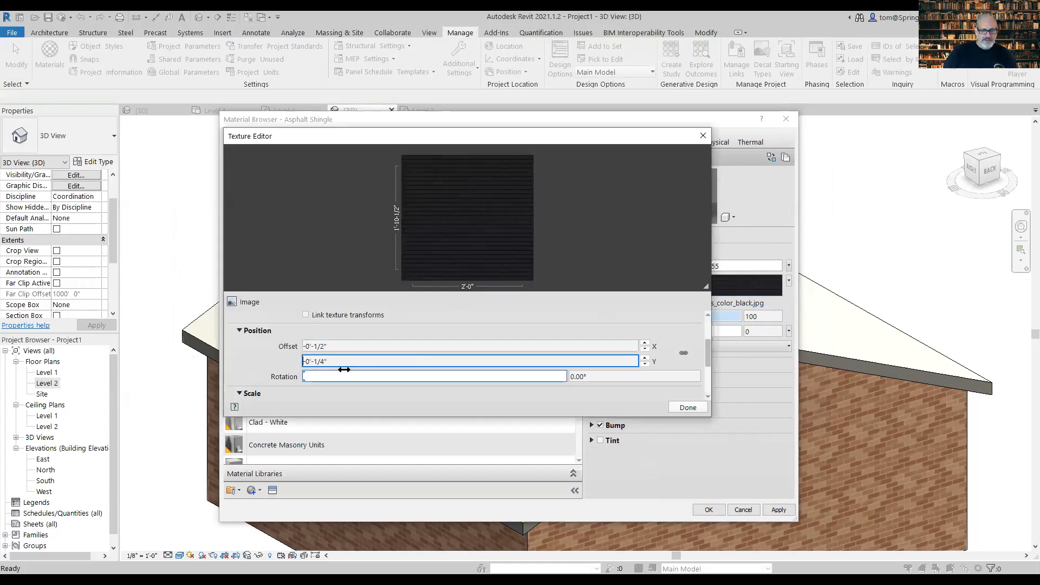
{"action": "left_click_drag", "start_coordinate": [331, 376], "coordinate": [208, 364]}
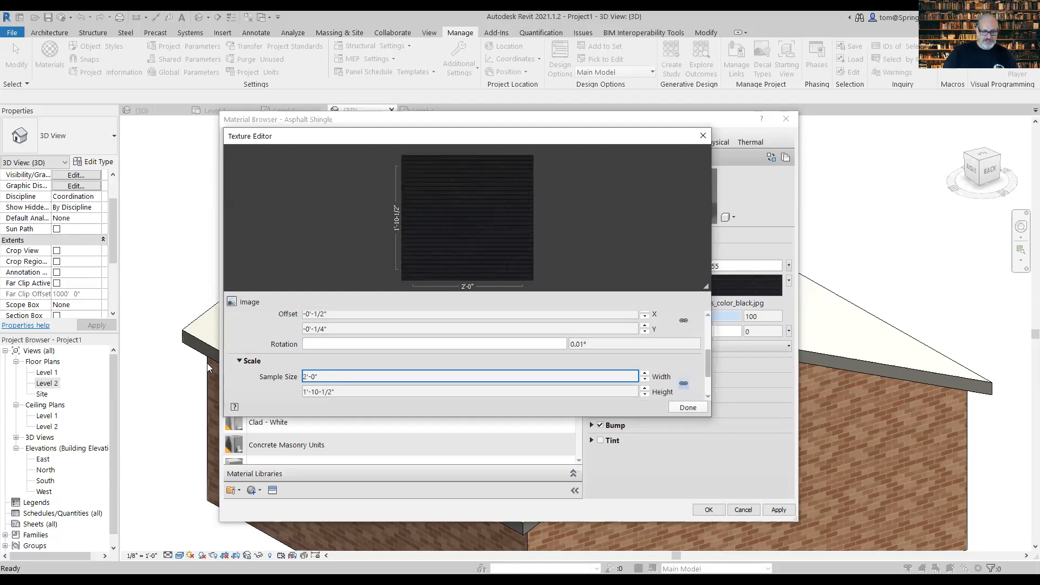
{"action": "type", "text": "1"}
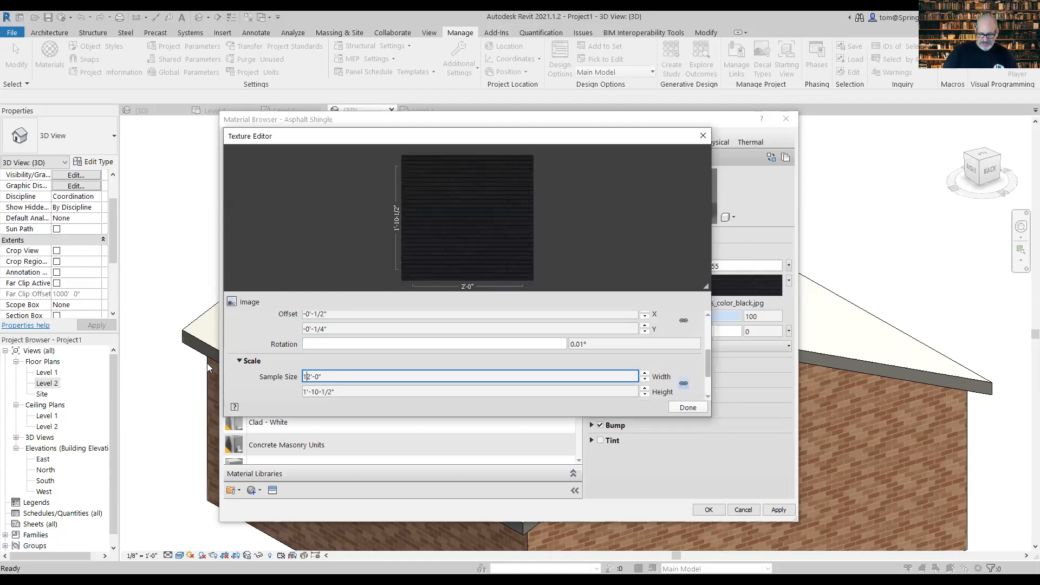
{"action": "type", "text": "0"}
{"action": "key", "text": "Delete"}
- Set the shingle texture's sample height to 10'-0" and finish editing the texture
{"action": "left_click_drag", "start_coordinate": [360, 392], "coordinate": [226, 390]}
{"action": "left_click_drag", "start_coordinate": [374, 392], "coordinate": [293, 388]}
{"action": "type", "text": "1"}
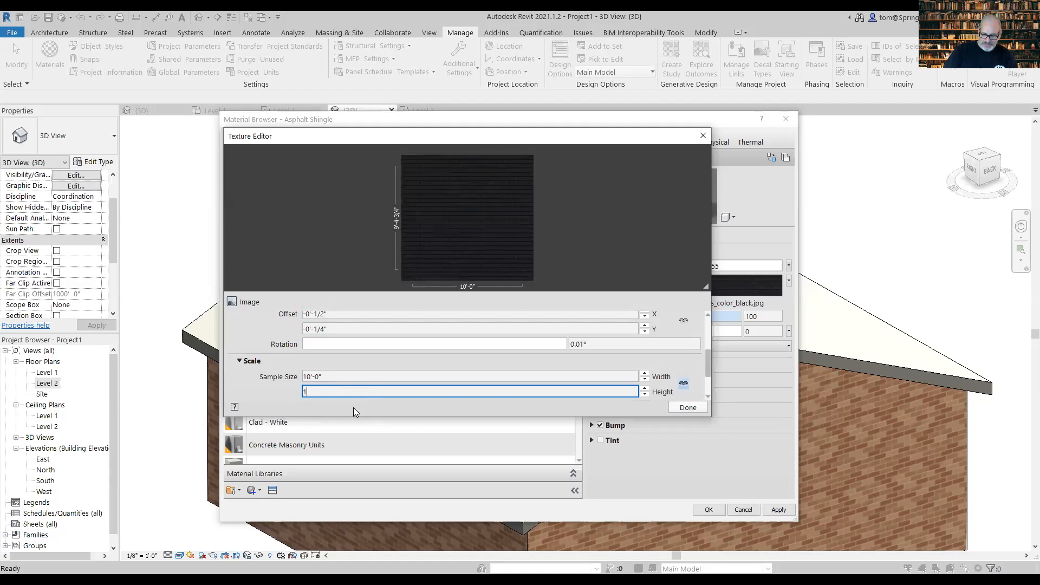
{"action": "type", "text": "0"}
{"action": "key", "text": "Return"}
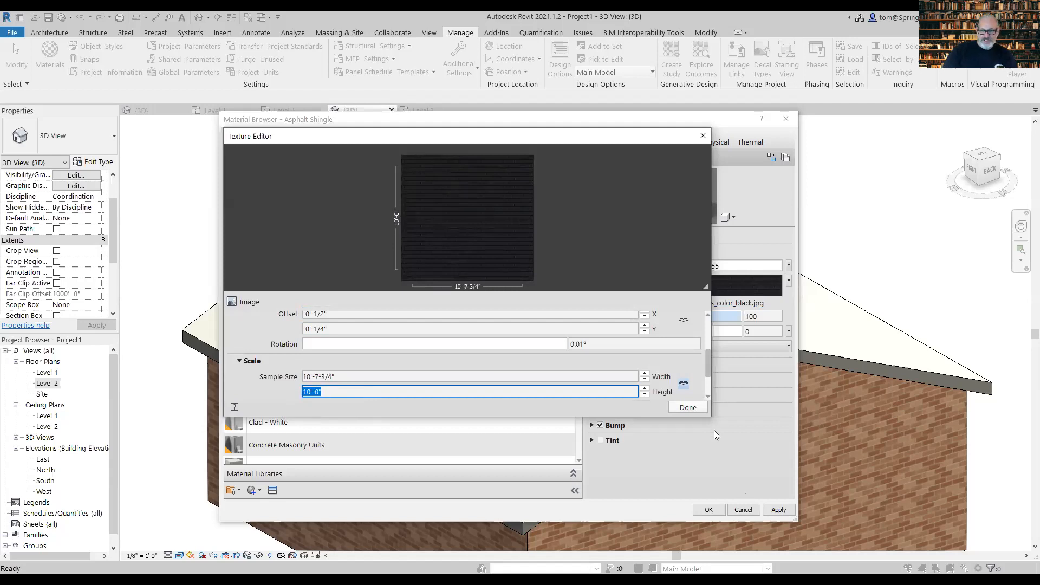
{"action": "left_click", "coordinate": [688, 407]}
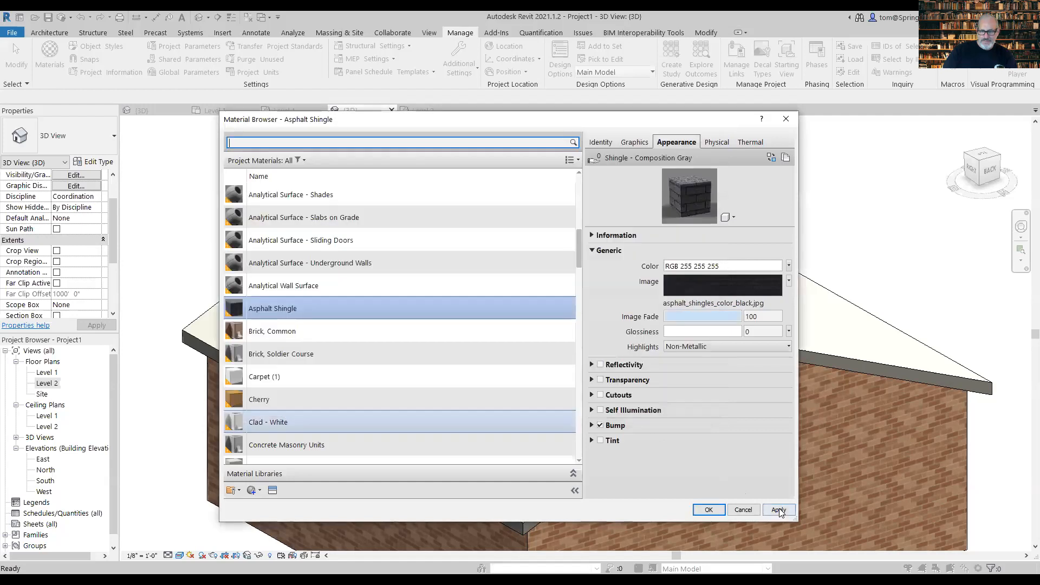
- Apply the Asphalt Shingle material changes and inspect the shingle texture on the roof up close
{"action": "left_click", "coordinate": [778, 509]}
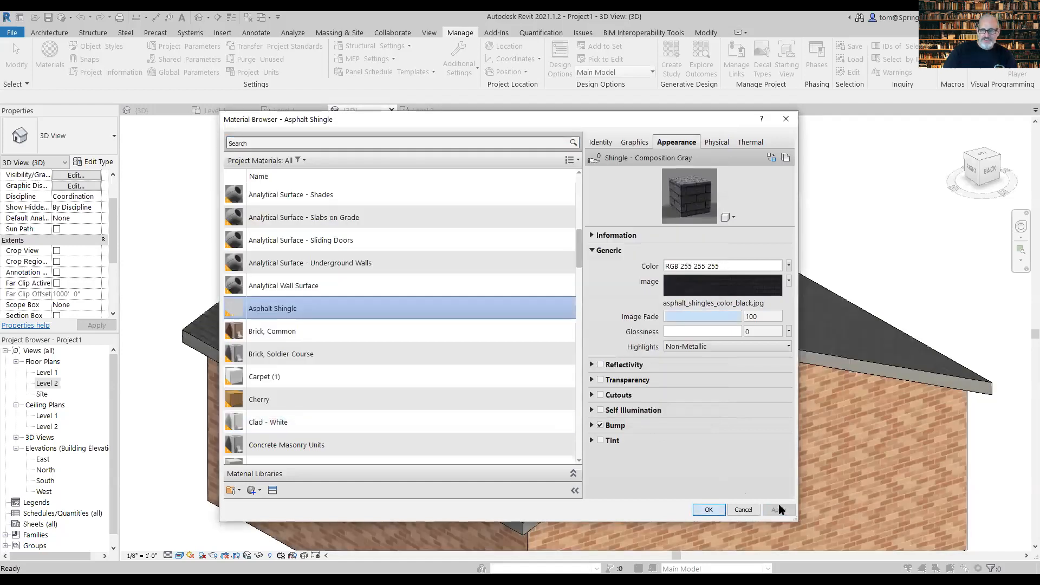
{"action": "left_click", "coordinate": [709, 509]}
{"action": "scroll", "coordinate": [543, 301], "scroll_direction": "up", "scroll_amount": 10}
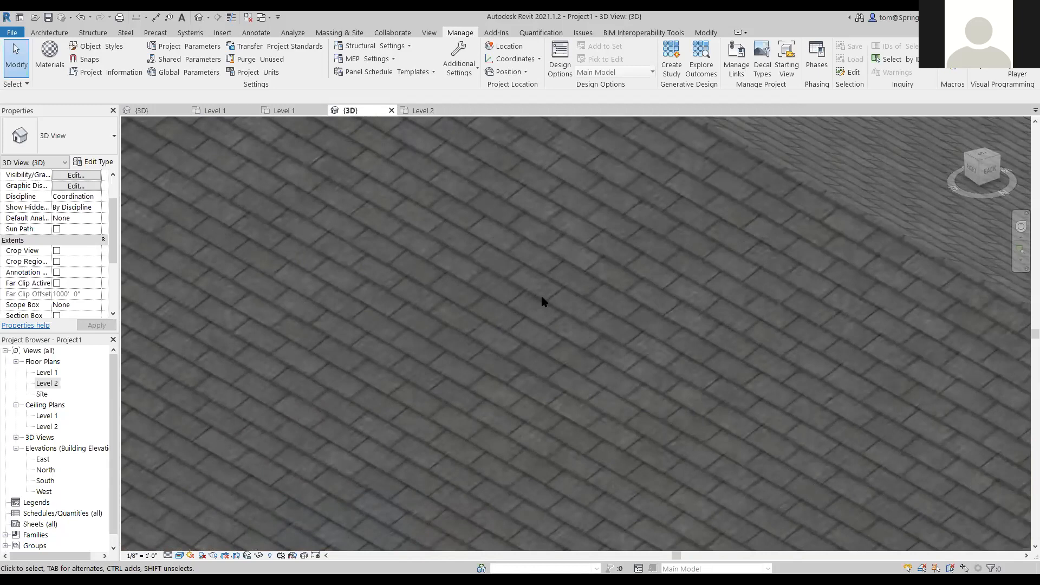
{"action": "scroll", "coordinate": [509, 431], "scroll_direction": "down", "scroll_amount": 8}
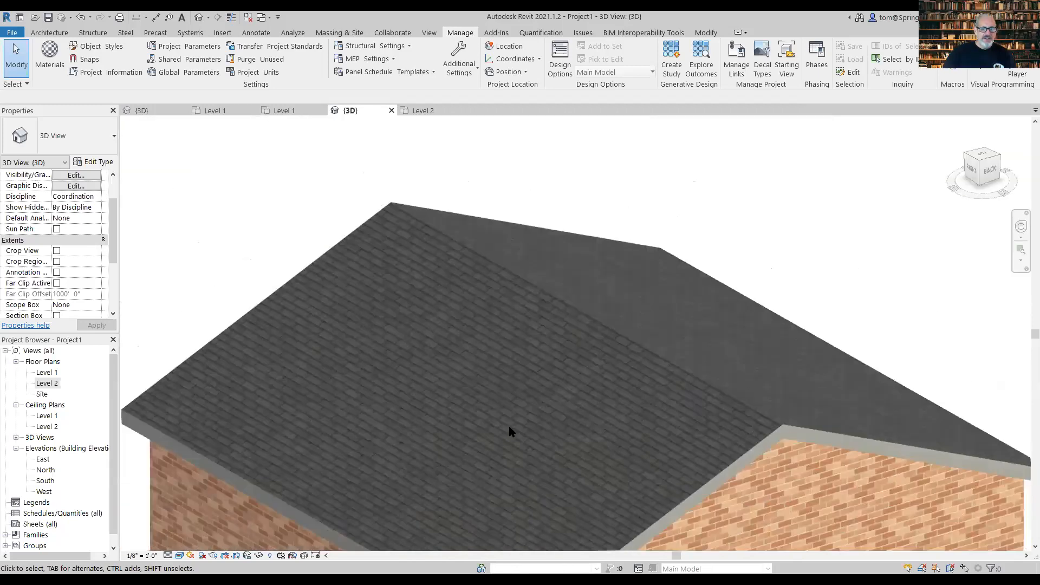
{"action": "middle_click_drag", "start_coordinate": [523, 414], "coordinate": [555, 278]}
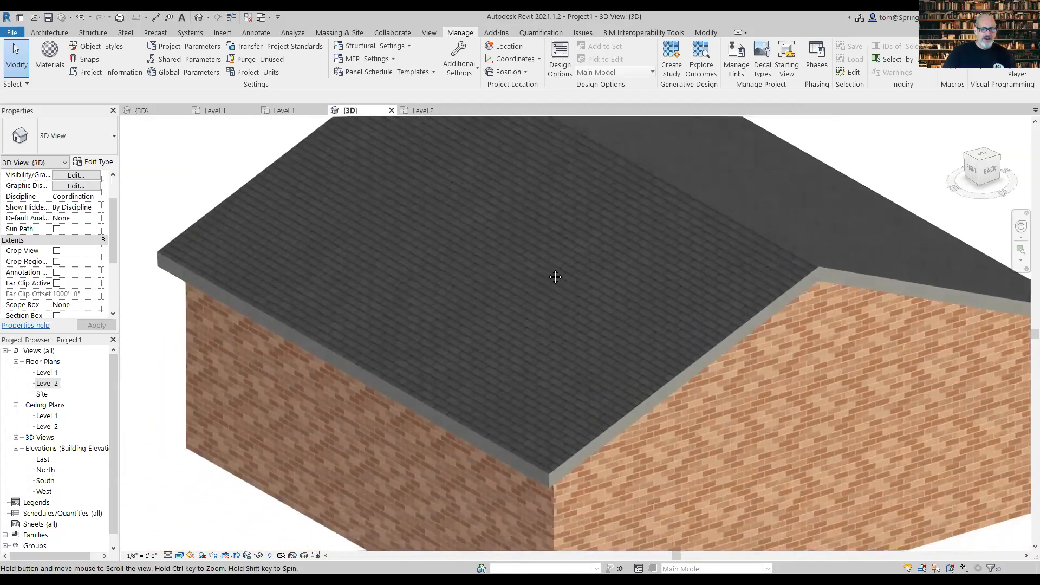
- View the building in the Consistent Colors visual style and compare it with Hidden Line
{"action": "left_click", "coordinate": [180, 555]}
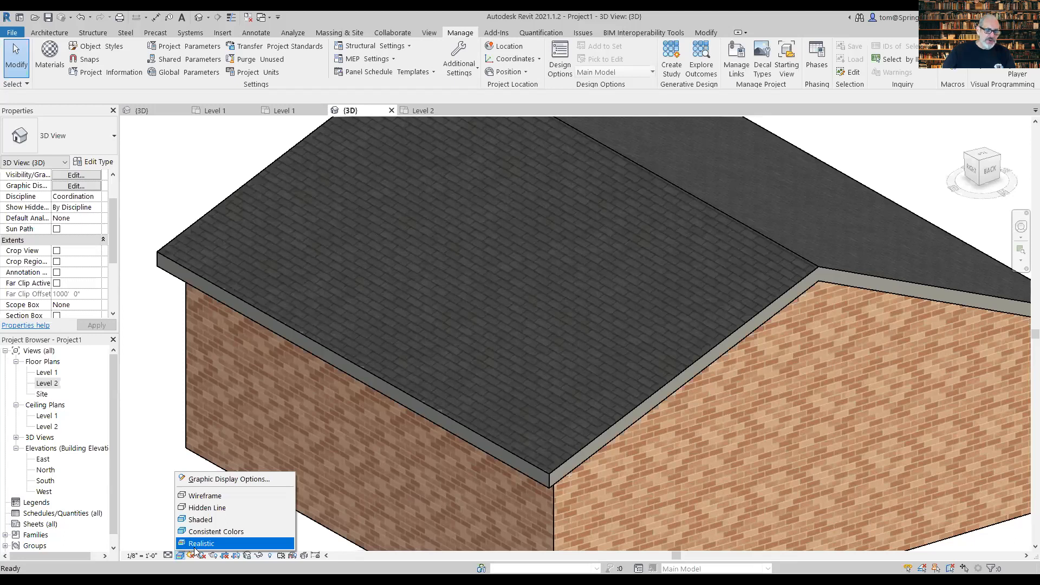
{"action": "left_click", "coordinate": [220, 532]}
{"action": "scroll", "coordinate": [456, 376], "scroll_direction": "up", "scroll_amount": 3}
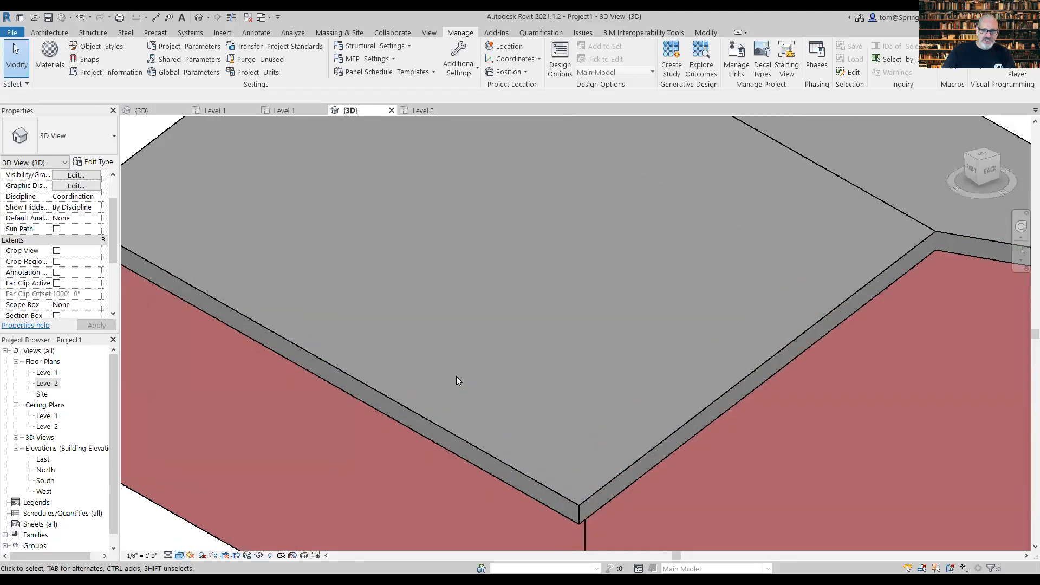
{"action": "scroll", "coordinate": [457, 393], "scroll_direction": "down", "scroll_amount": 2}
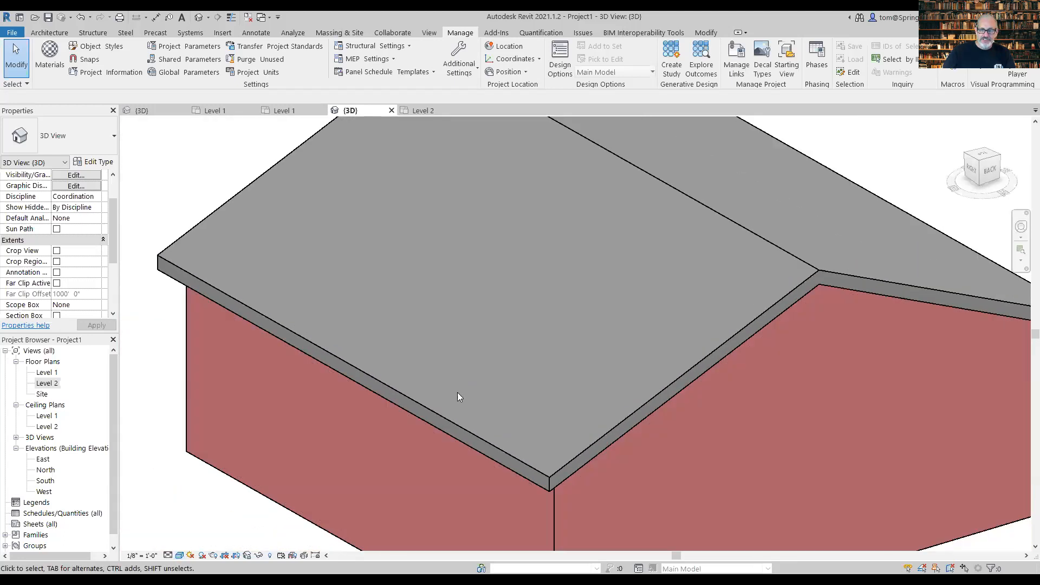
{"action": "left_click", "coordinate": [179, 555]}
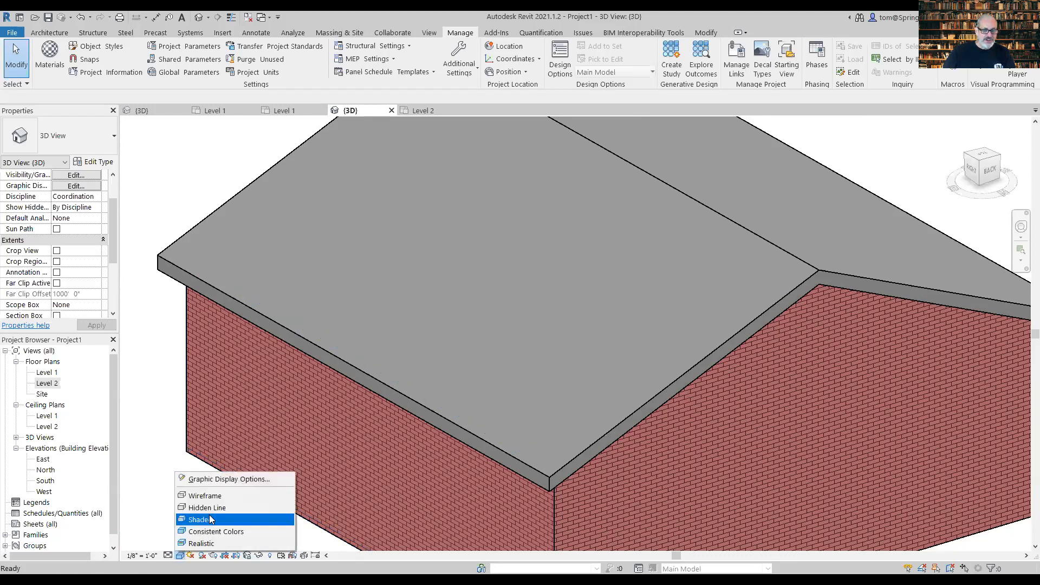
{"action": "left_click", "coordinate": [207, 508]}
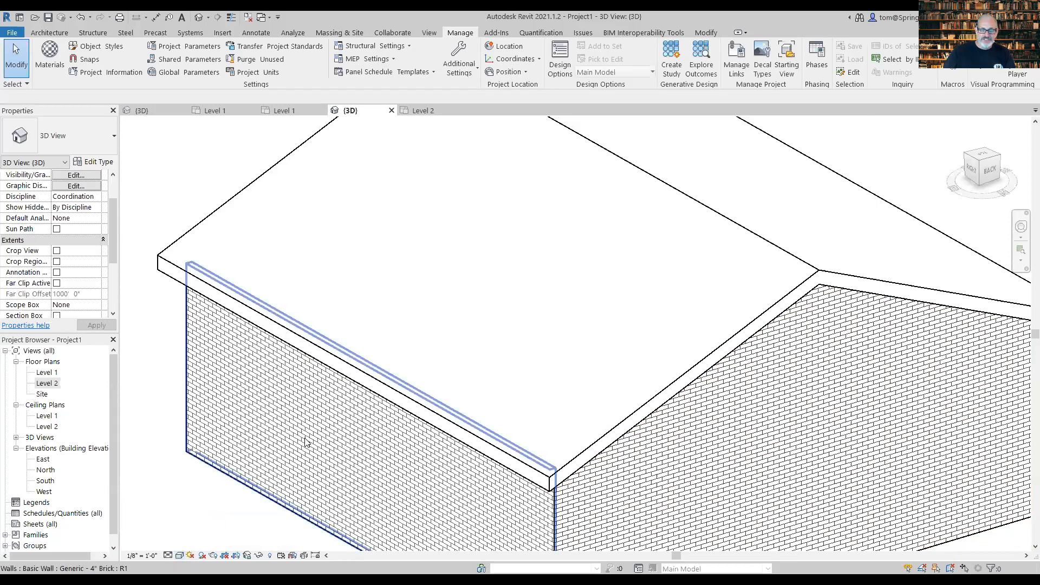
- Display the 3D view in the Shaded visual style, and set it back to Consistent Colors
{"action": "left_click", "coordinate": [180, 555]}
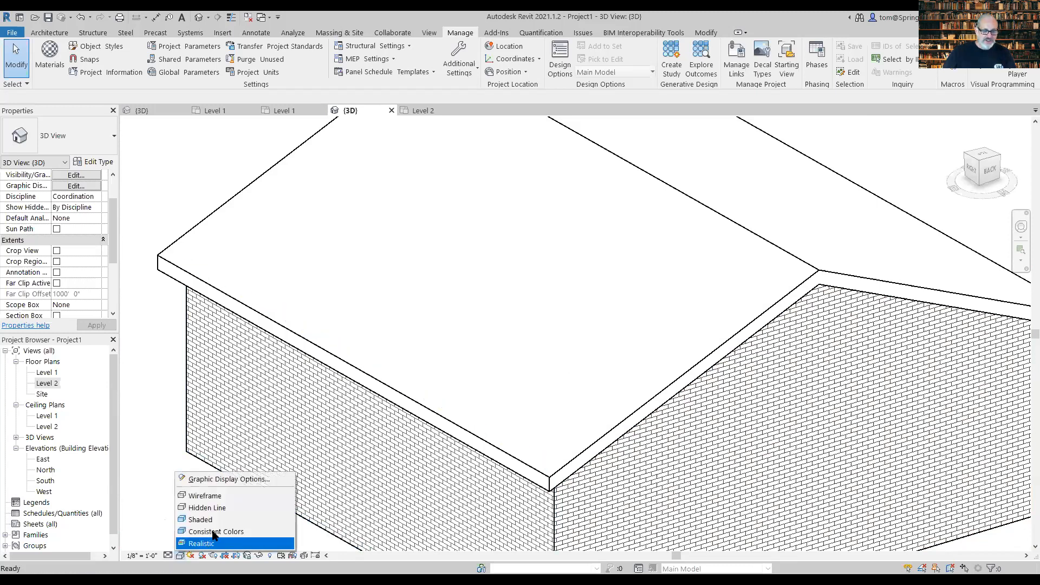
{"action": "left_click", "coordinate": [215, 531]}
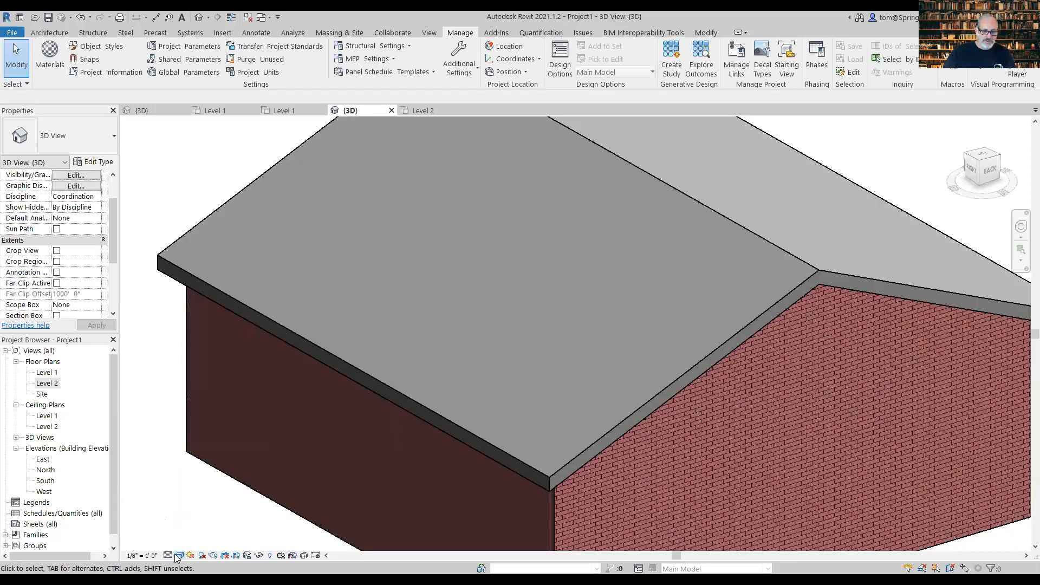
{"action": "left_click", "coordinate": [179, 555]}
{"action": "left_click", "coordinate": [214, 532]}
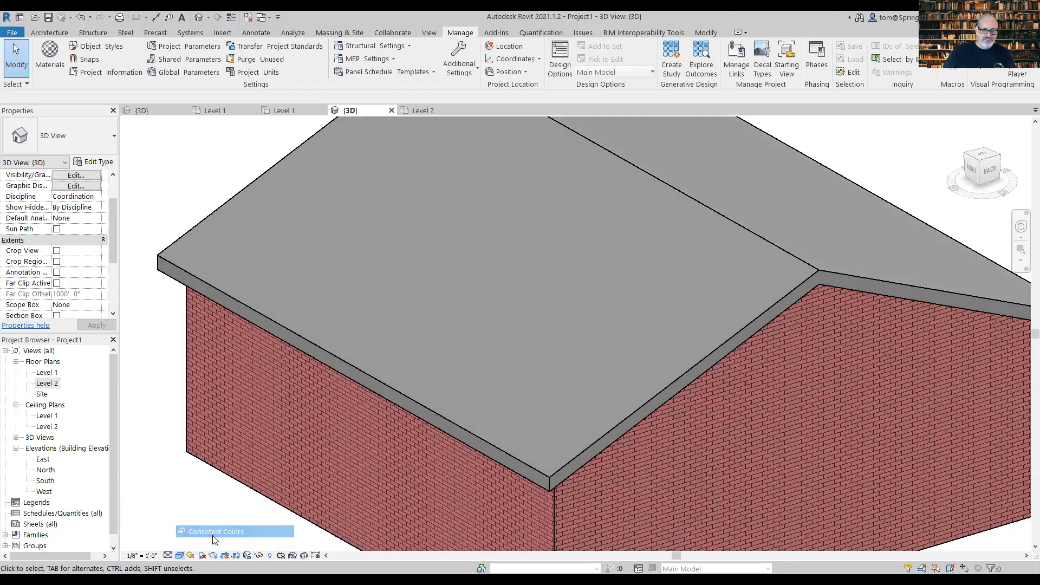
- Display the building in the Realistic visual style and inspect the shingles and brick up close
{"action": "left_click", "coordinate": [188, 555]}
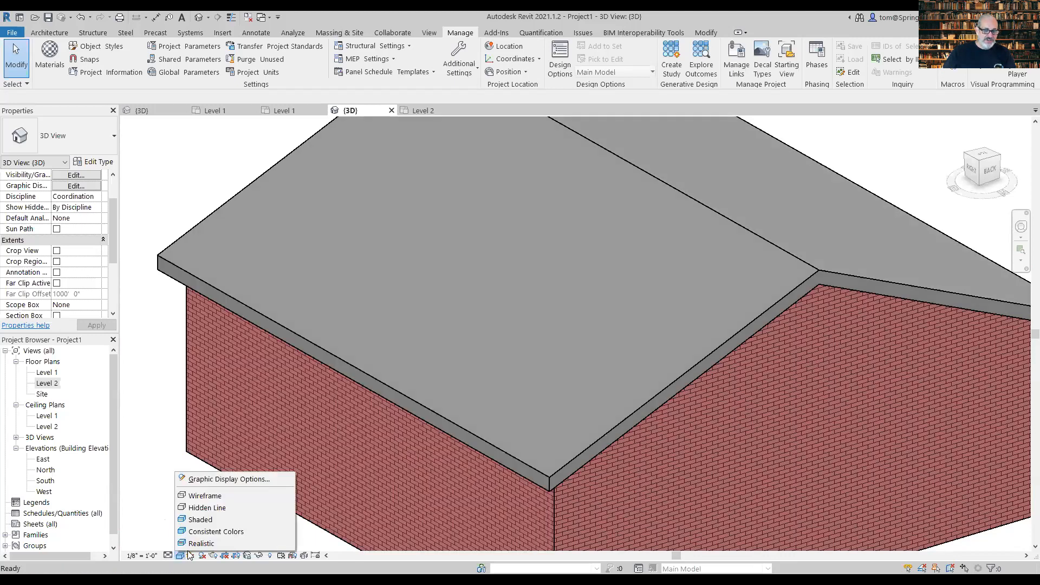
{"action": "left_click", "coordinate": [204, 543]}
{"action": "scroll", "coordinate": [567, 403], "scroll_direction": "up", "scroll_amount": 3}
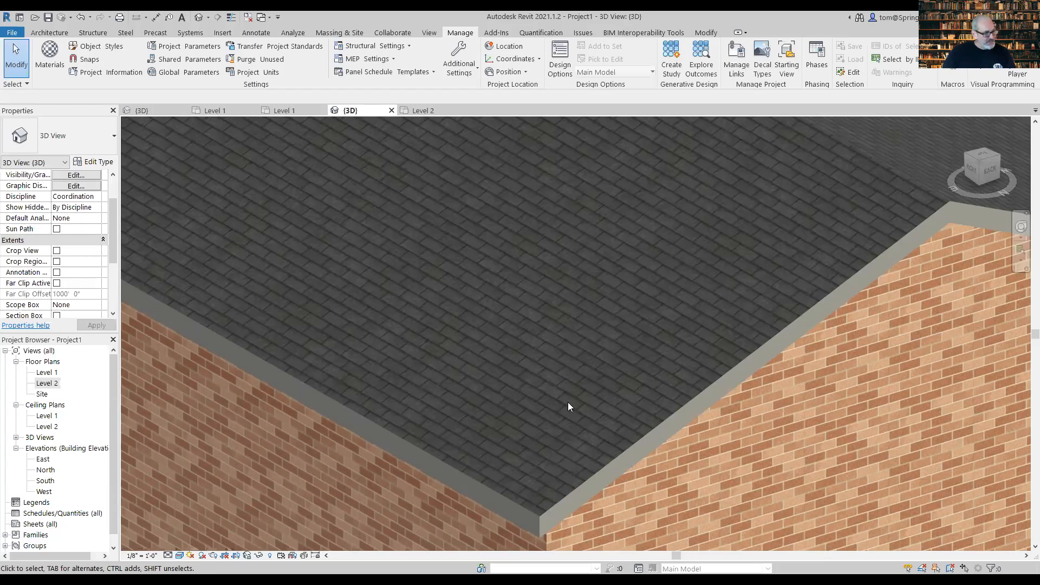
{"action": "scroll", "coordinate": [568, 402], "scroll_direction": "down", "scroll_amount": 5}
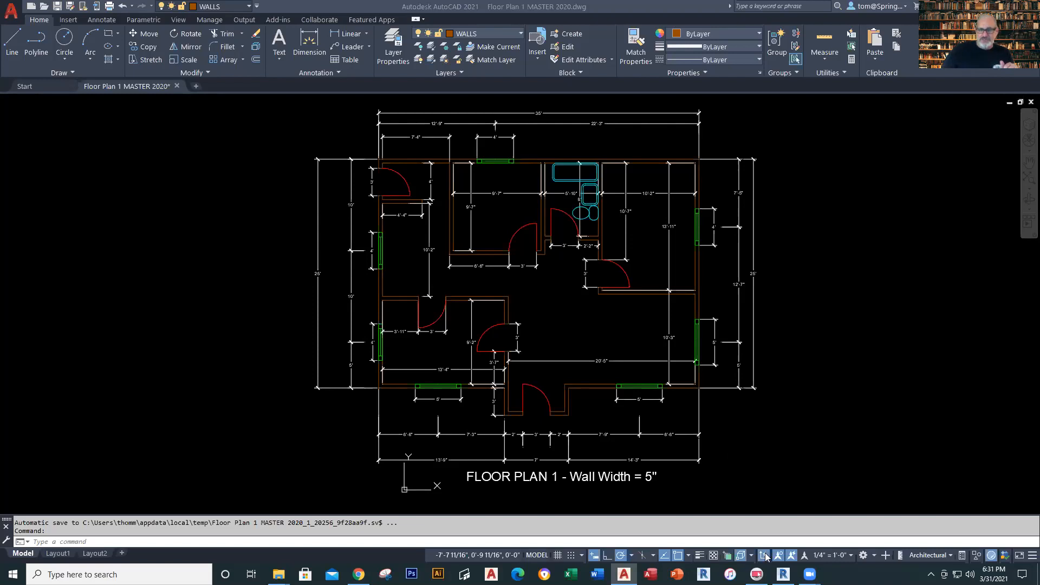
- Switch to Revit and save the project to the Desktop as BRICK BEAUTY
{"action": "left_click", "coordinate": [784, 573]}
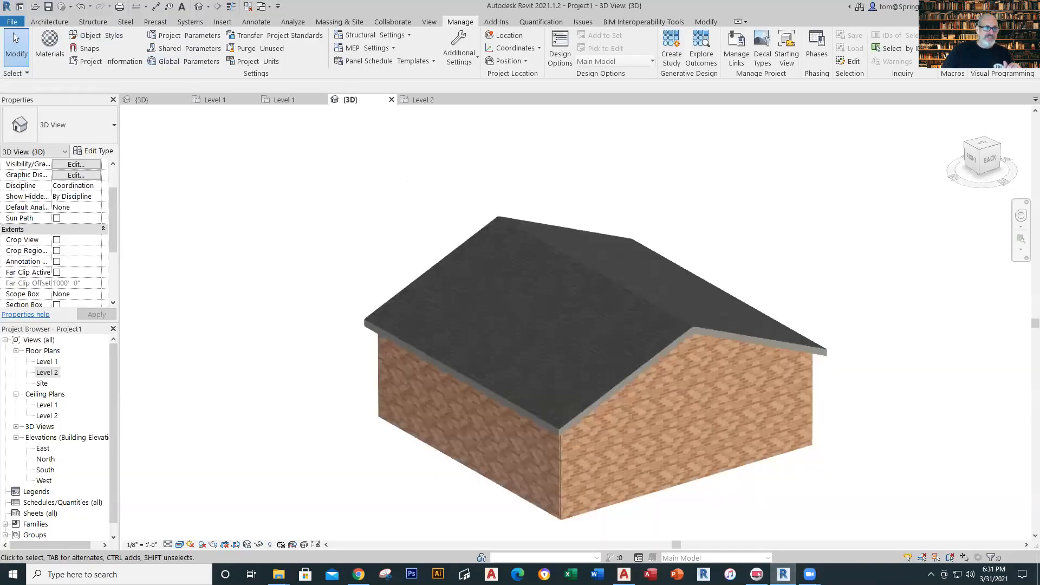
{"action": "left_click", "coordinate": [11, 21]}
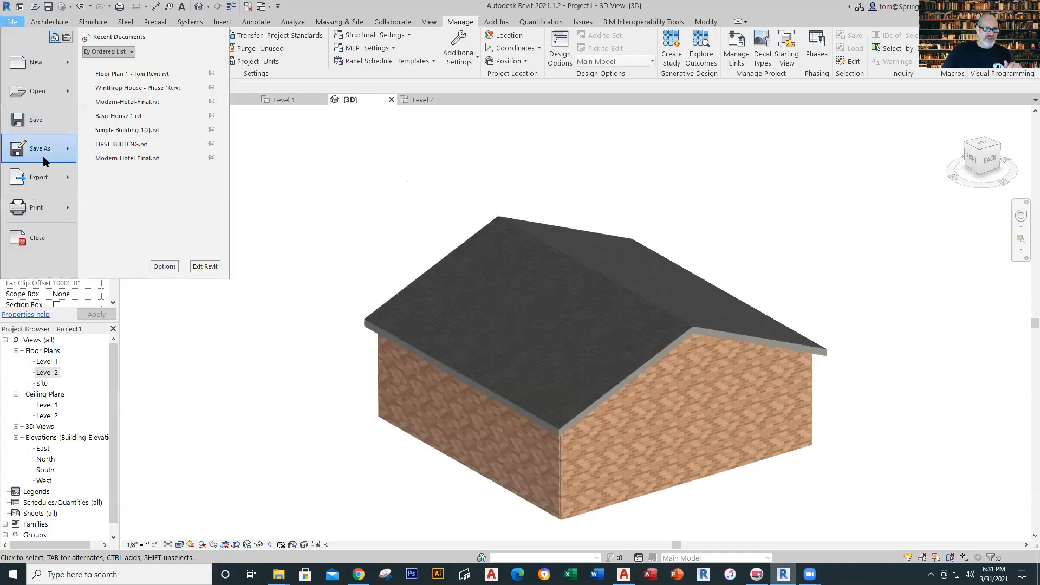
{"action": "mouse_move", "coordinate": [45, 155]}
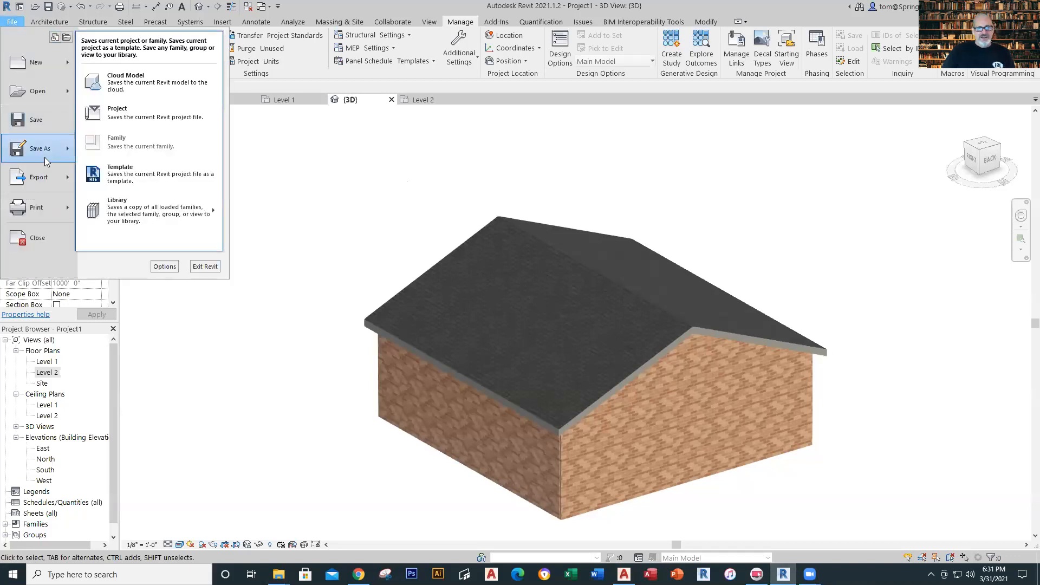
{"action": "left_click", "coordinate": [151, 103]}
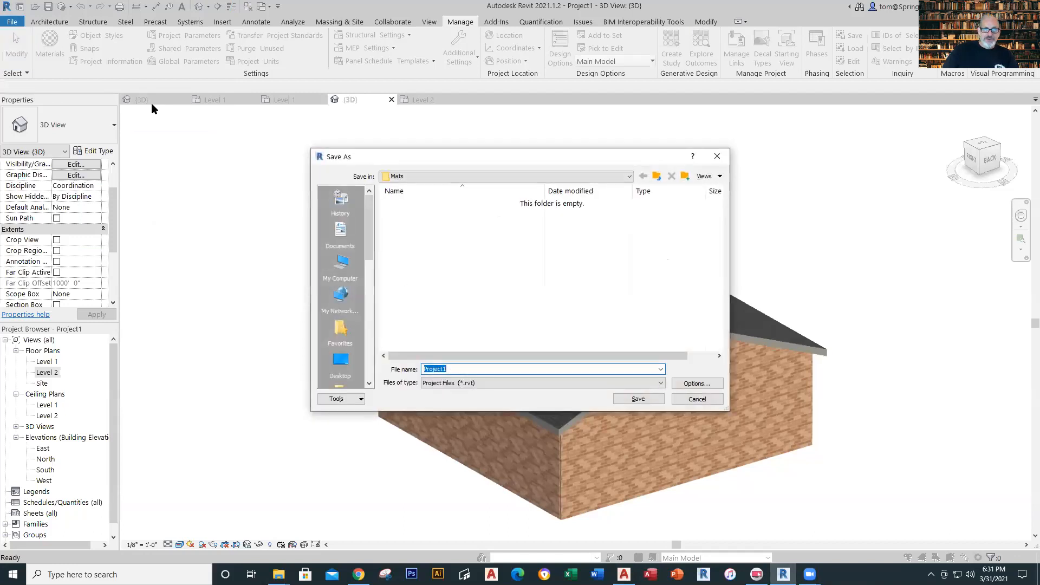
{"action": "left_click", "coordinate": [346, 359]}
{"action": "left_click", "coordinate": [481, 369]}
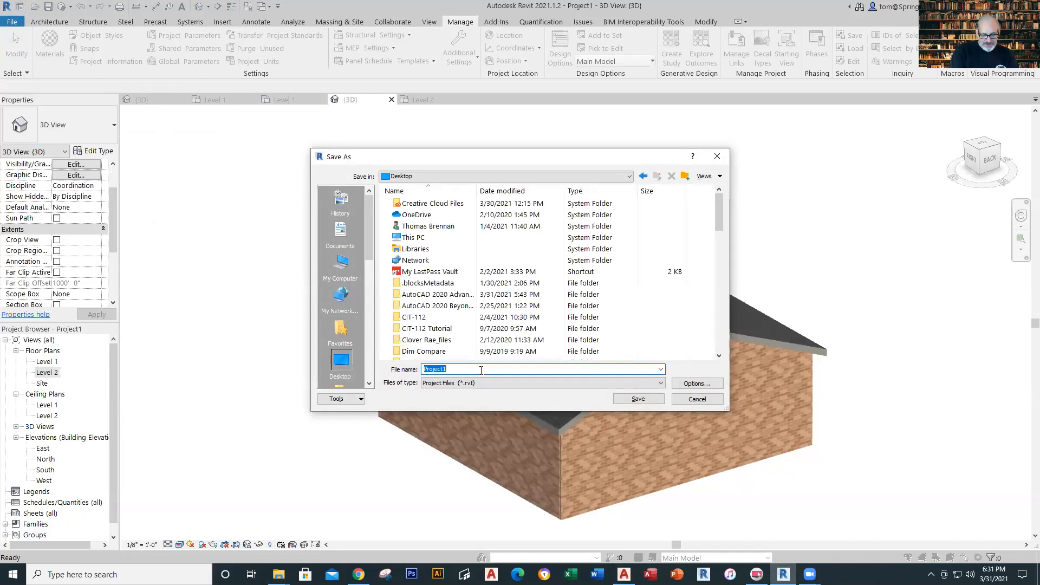
{"action": "type", "text": "BIR"}
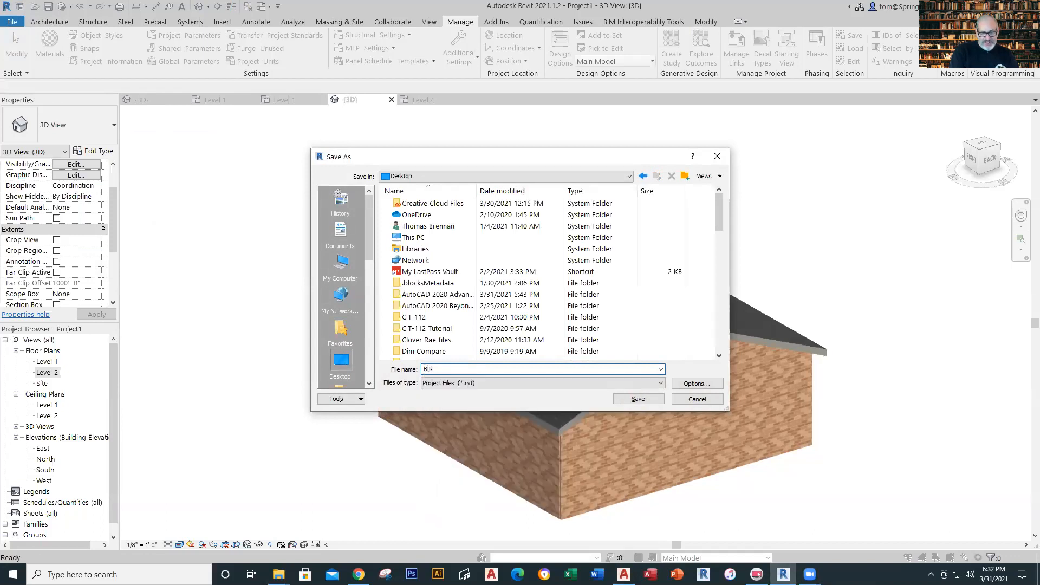
{"action": "key", "text": "BackSpace"}
{"action": "key", "text": "BackSpace"}
{"action": "type", "text": "RICK BLDG 1"}
{"action": "key", "text": "Return"}
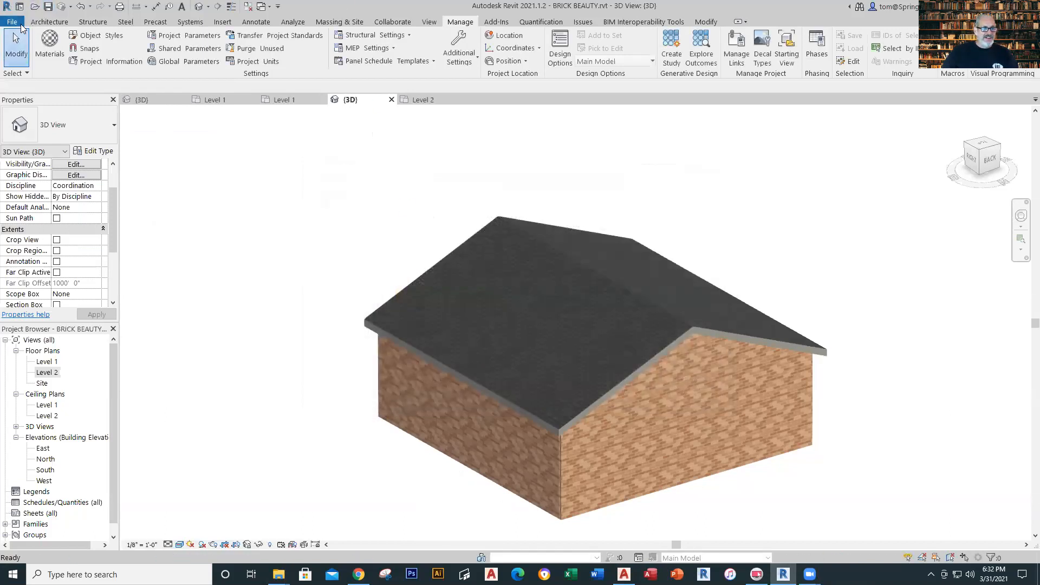
- Close the brick building project and look over the Floor Plan 1 house in the 3D view
{"action": "left_click", "coordinate": [13, 22]}
{"action": "left_click", "coordinate": [37, 237]}
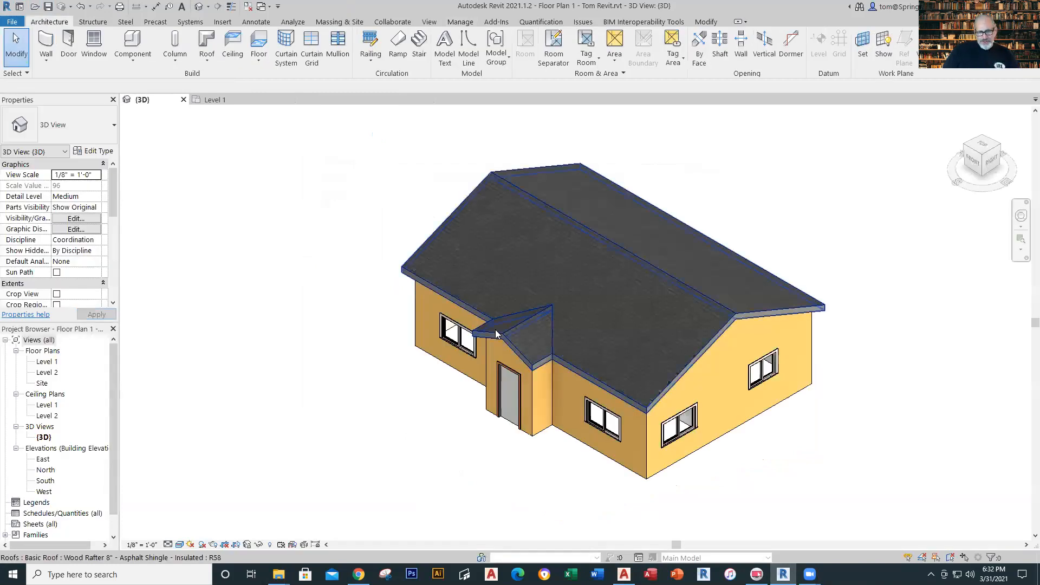
{"action": "middle_click_drag", "start_coordinate": [290, 327], "coordinate": [217, 376]}
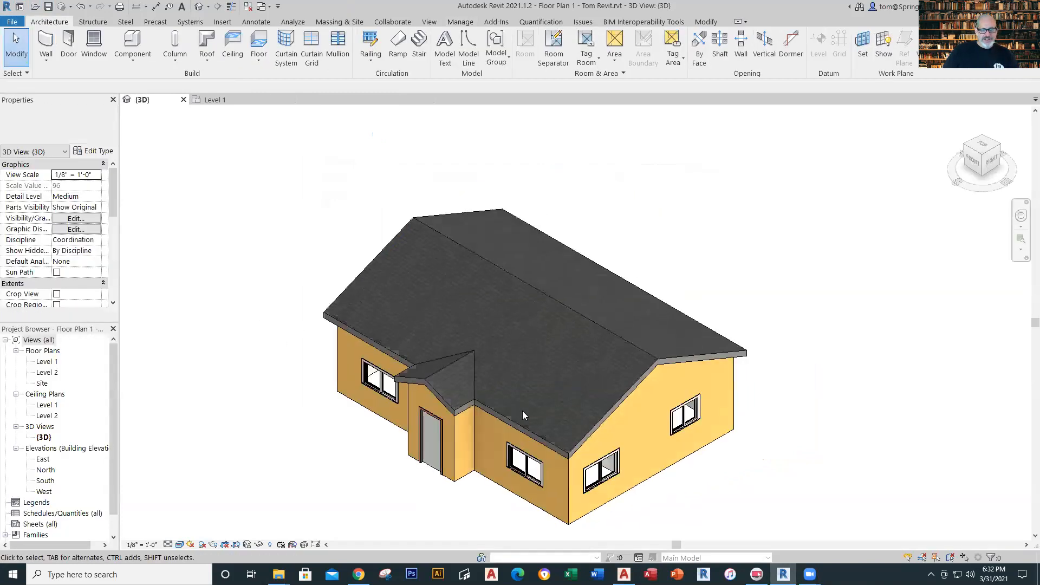
{"action": "middle_click_drag", "start_coordinate": [779, 455], "coordinate": [757, 399]}
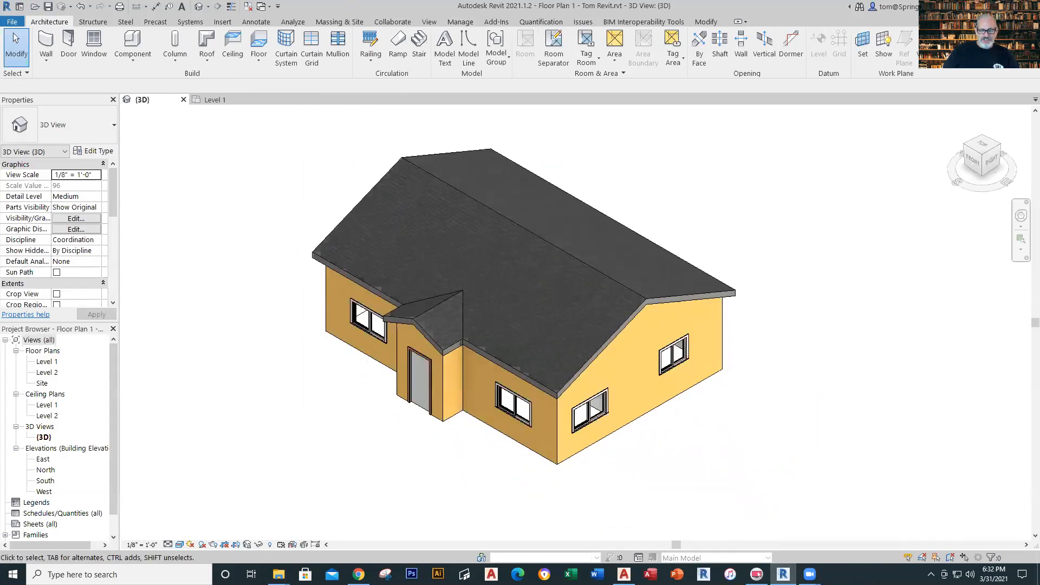
- Review the Floor Plan 1 MASTER 2020 drawing in AutoCAD and return to the house model in Revit
{"action": "mouse_move", "coordinate": [624, 574]}
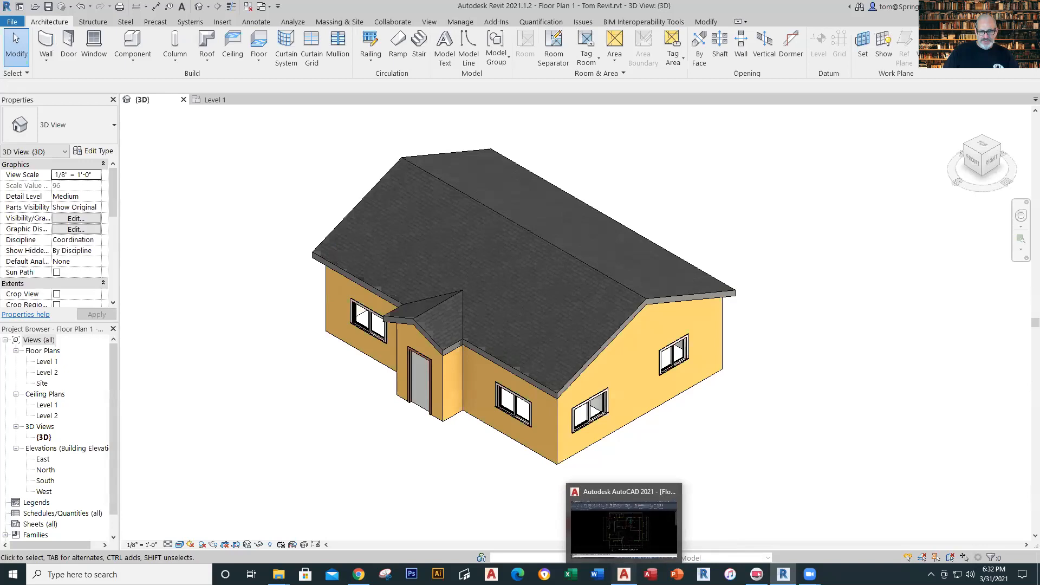
{"action": "left_click", "coordinate": [623, 526]}
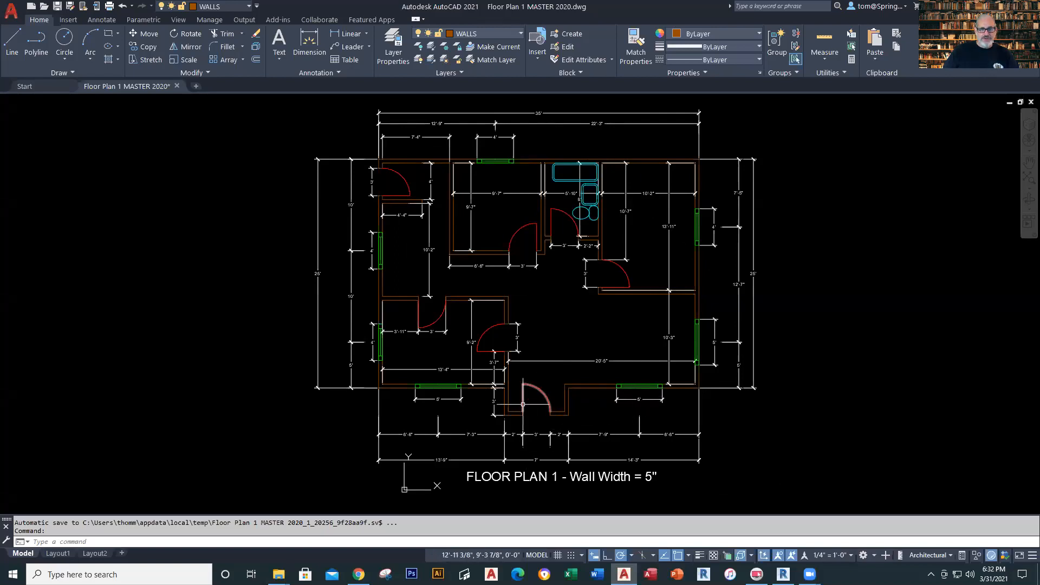
{"action": "left_click", "coordinate": [783, 574]}
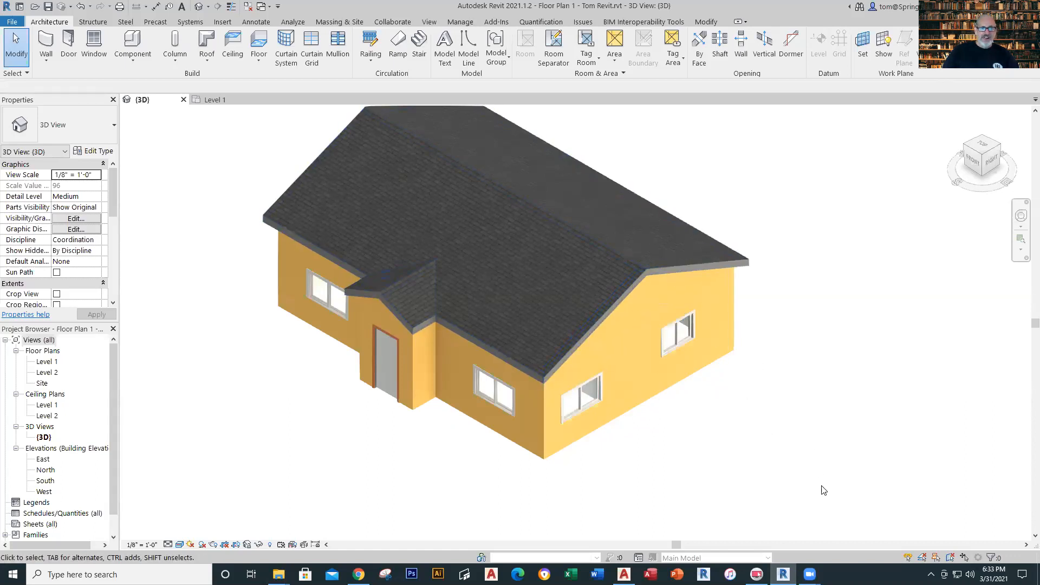
- Examine the Level 1 floor plan of the house, including its walls, doors, windows and the dimensioned drawing beneath them
{"action": "left_click", "coordinate": [213, 101]}
{"action": "scroll", "coordinate": [607, 287], "scroll_direction": "up", "scroll_amount": 2}
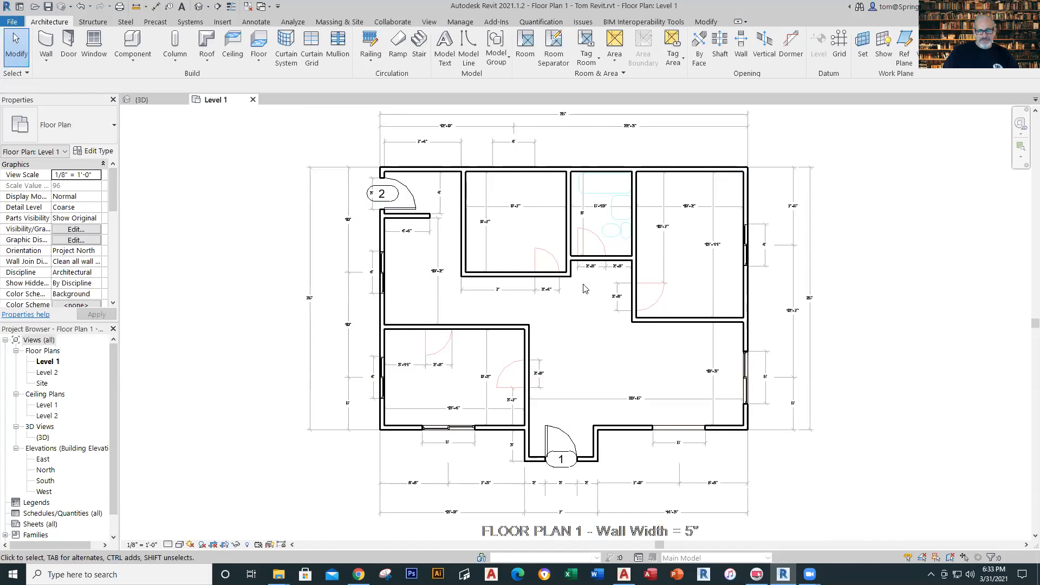
{"action": "scroll", "coordinate": [569, 298], "scroll_direction": "up", "scroll_amount": 4}
{"action": "scroll", "coordinate": [565, 301], "scroll_direction": "down", "scroll_amount": 3}
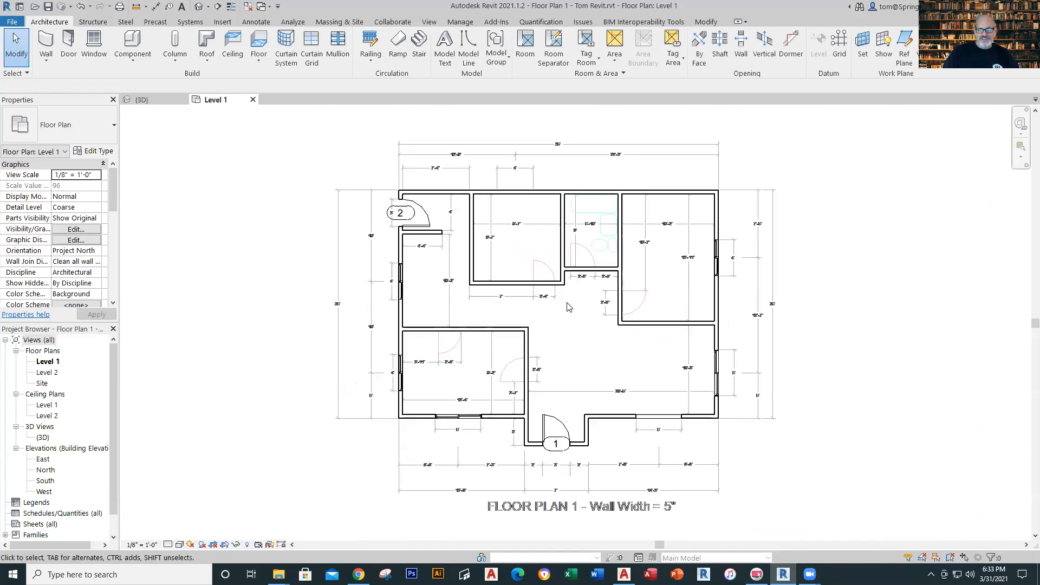
{"action": "mouse_move", "coordinate": [569, 302]}
{"action": "middle_mouse_down"}
{"action": "mouse_move", "coordinate": [575, 319]}
{"action": "mouse_move", "coordinate": [575, 307]}
{"action": "middle_mouse_up"}
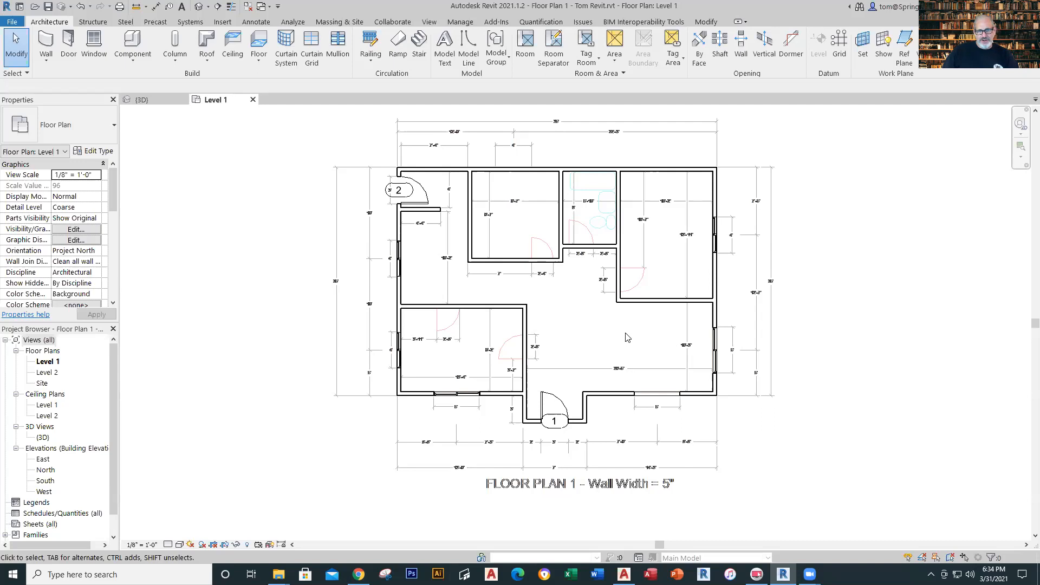
{"action": "scroll", "coordinate": [545, 344], "scroll_direction": "up", "scroll_amount": 4}
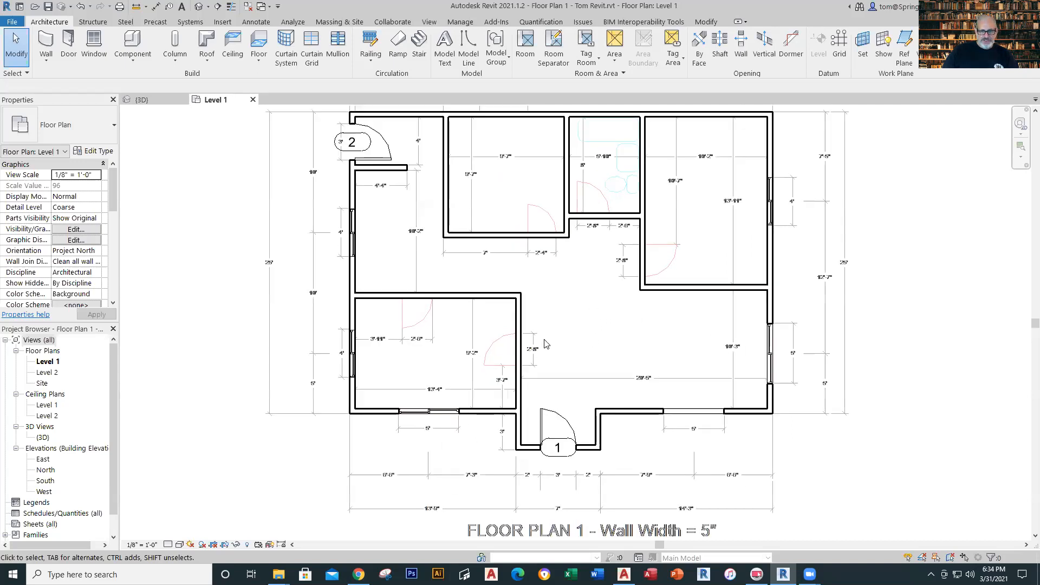
{"action": "scroll", "coordinate": [545, 343], "scroll_direction": "down", "scroll_amount": 5}
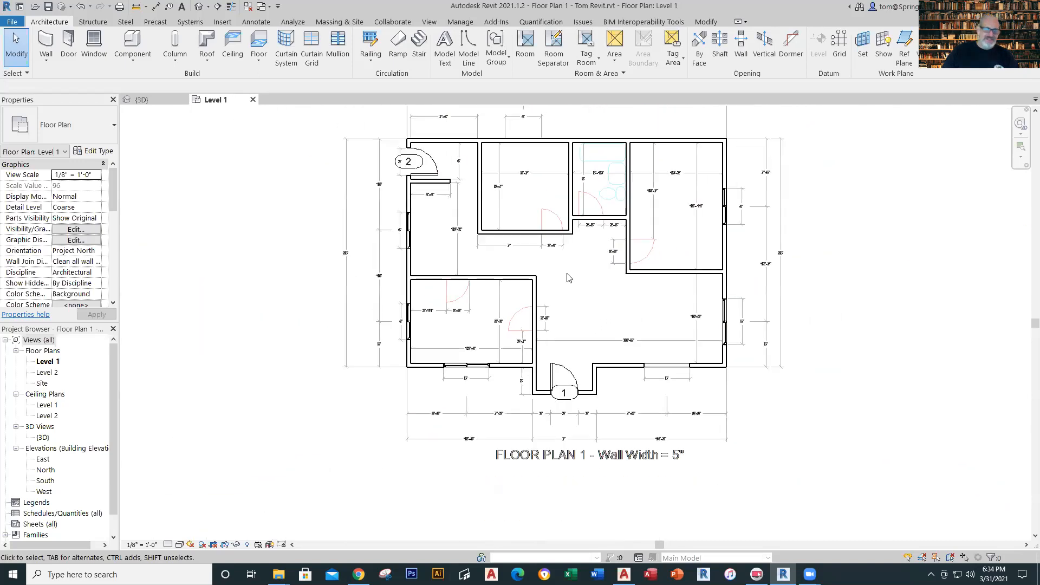
{"action": "middle_click_drag", "start_coordinate": [574, 272], "coordinate": [548, 293]}
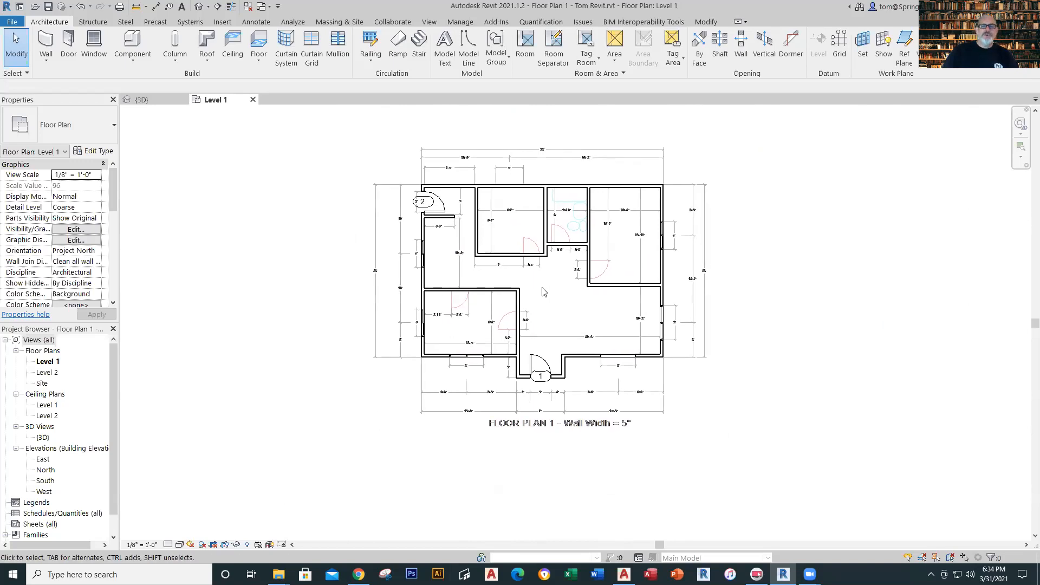
- Return to the 3D view of the house and inspect its front and left sides
{"action": "left_click", "coordinate": [139, 100]}
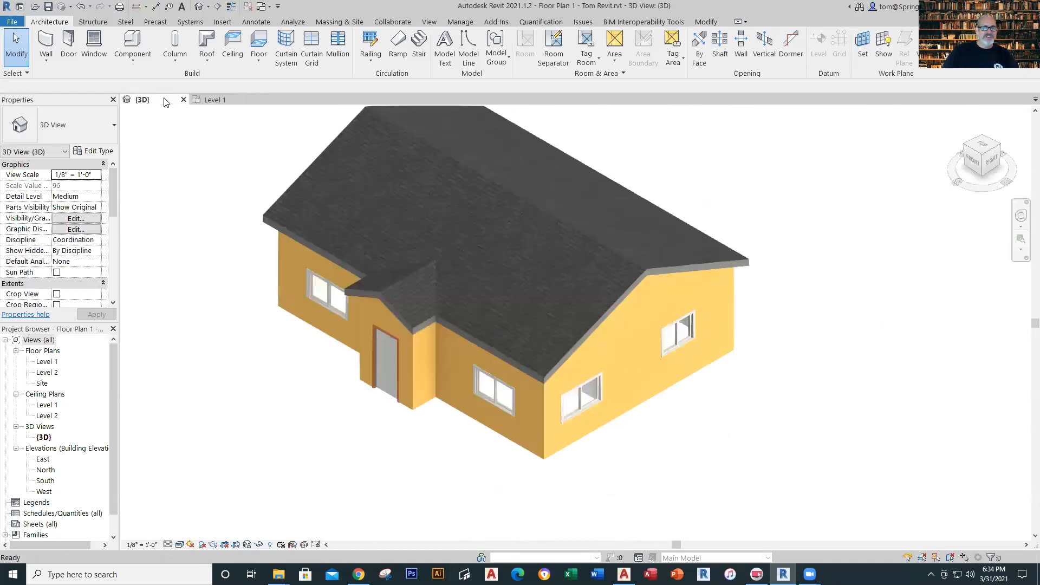
{"action": "middle_click_drag", "start_coordinate": [702, 194], "coordinate": [775, 249], "text": "shift"}
{"action": "middle_click_drag", "start_coordinate": [796, 415], "coordinate": [931, 413], "text": "shift"}
{"action": "mouse_move", "coordinate": [779, 404]}
{"action": "middle_mouse_down", "text": "shift"}
{"action": "mouse_move", "coordinate": [780, 508]}
{"action": "mouse_move", "coordinate": [757, 462]}
{"action": "mouse_move", "coordinate": [813, 493]}
{"action": "mouse_move", "coordinate": [766, 386]}
{"action": "mouse_move", "coordinate": [772, 415]}
{"action": "middle_mouse_up", "text": "shift"}
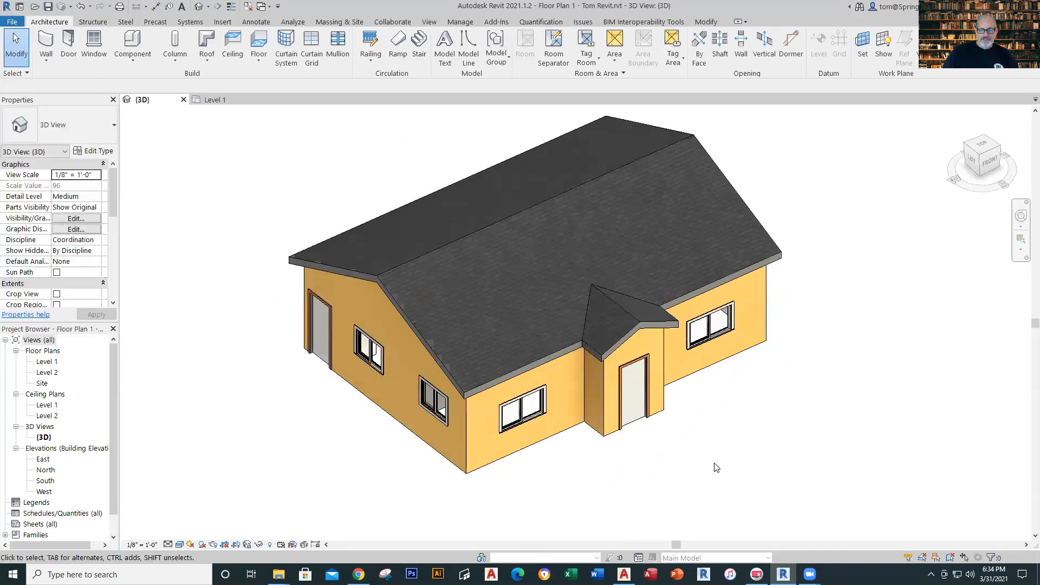
- Switch to Chrome and open the Revit Floor Plan 1 - Weeks 9 & 10 page of the CAD for Construction course
{"action": "left_click", "coordinate": [624, 575]}
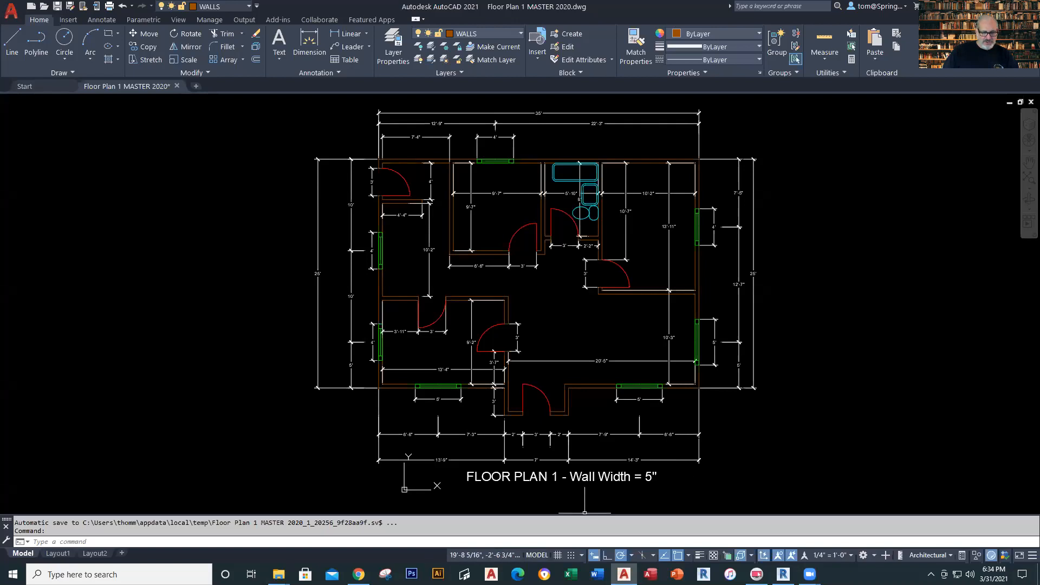
{"action": "left_click", "coordinate": [358, 574]}
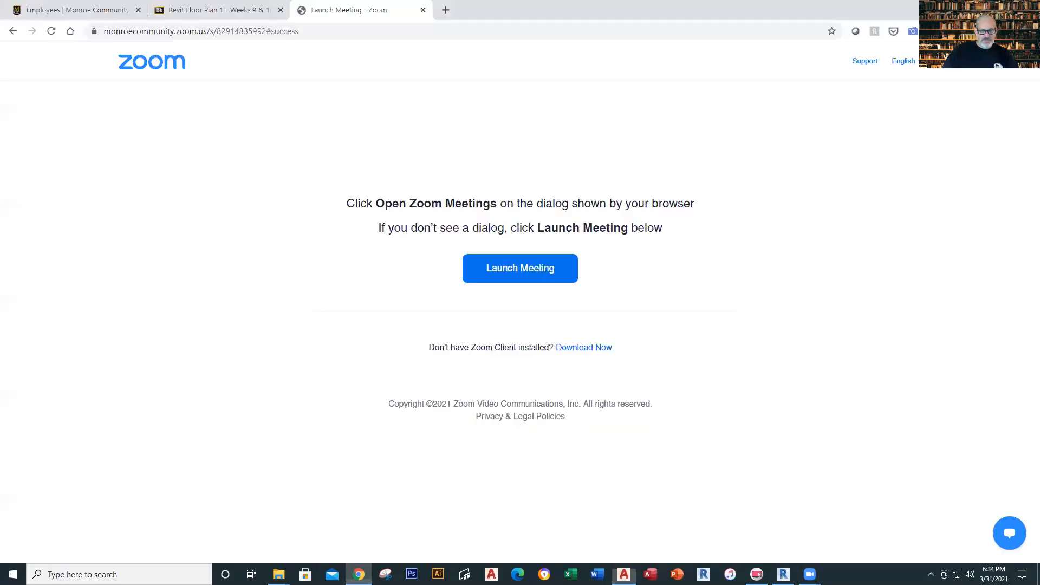
{"action": "left_click", "coordinate": [181, 8]}
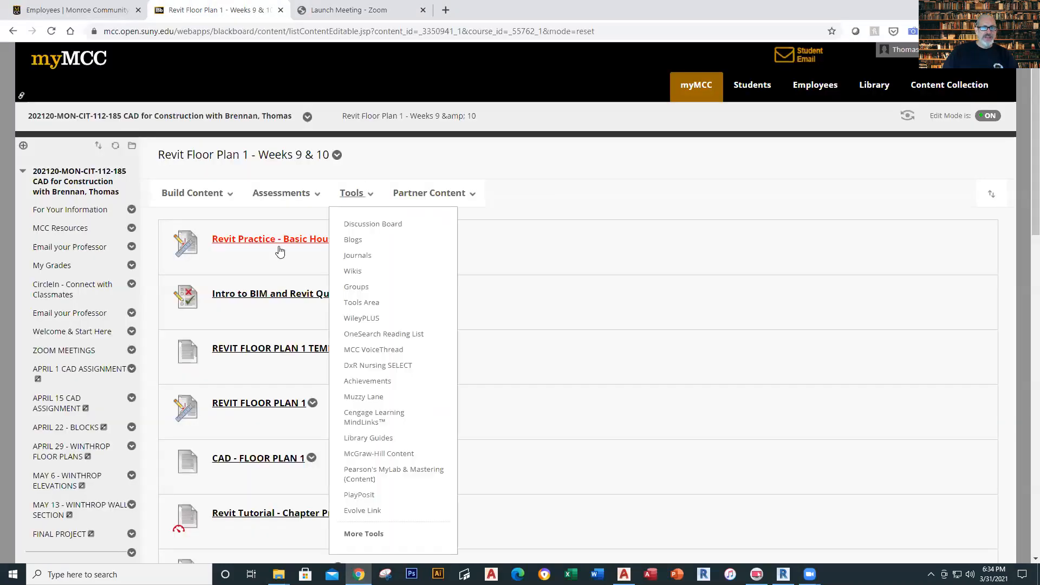
{"action": "scroll", "coordinate": [60, 360], "scroll_direction": "down", "scroll_amount": 8}
{"action": "scroll", "coordinate": [60, 361], "scroll_direction": "down", "scroll_amount": 3}
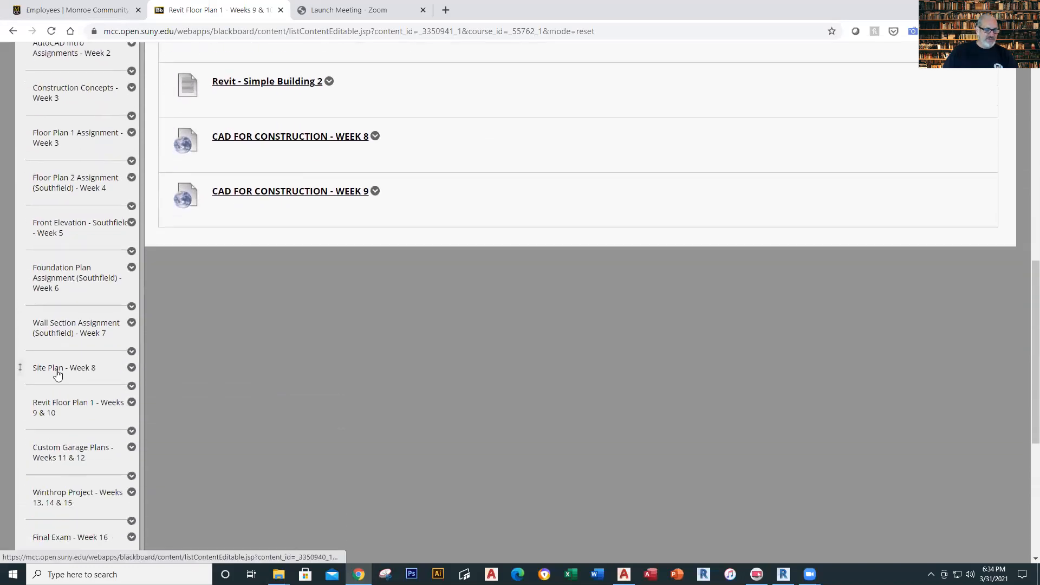
{"action": "scroll", "coordinate": [57, 372], "scroll_direction": "down", "scroll_amount": 1}
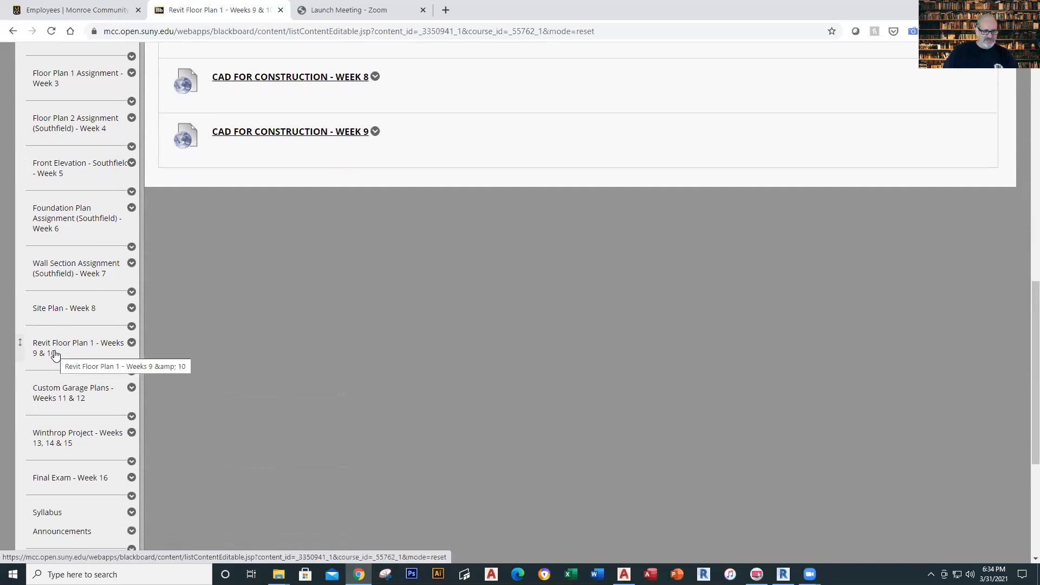
{"action": "left_click", "coordinate": [55, 354]}
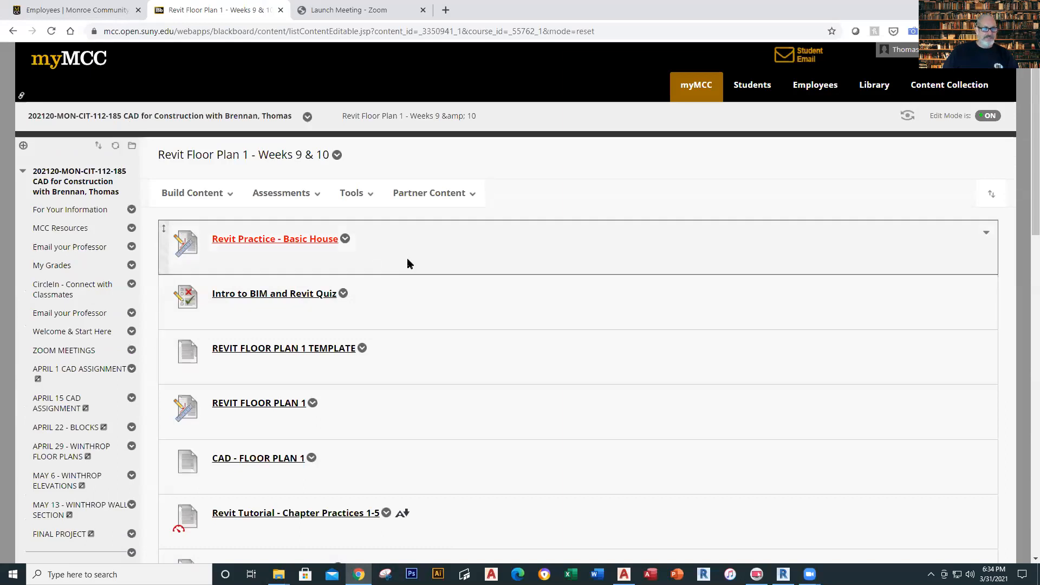
- Download the CAD - FLOOR PLAN 1 drawing from the course page and switch to AutoCAD
{"action": "scroll", "coordinate": [408, 263], "scroll_direction": "down", "scroll_amount": 1}
{"action": "scroll", "coordinate": [408, 263], "scroll_direction": "down", "scroll_amount": 1}
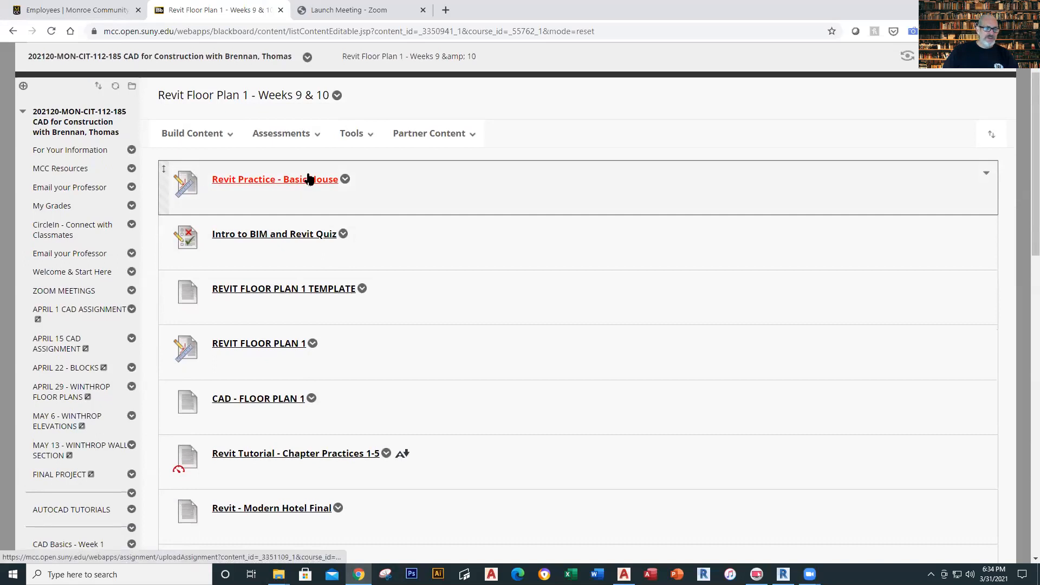
{"action": "scroll", "coordinate": [316, 199], "scroll_direction": "down", "scroll_amount": 1}
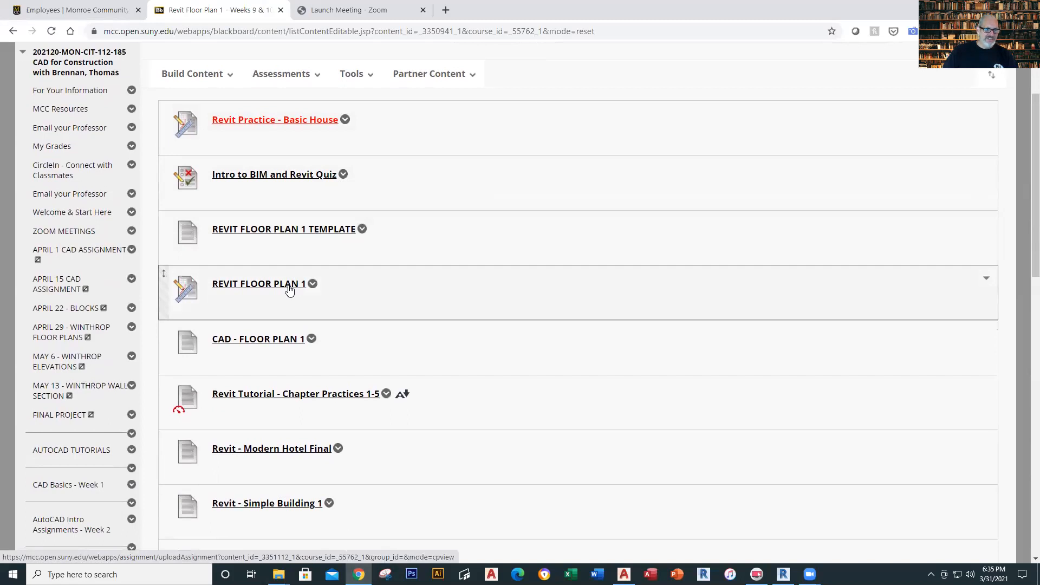
{"action": "left_click", "coordinate": [282, 341]}
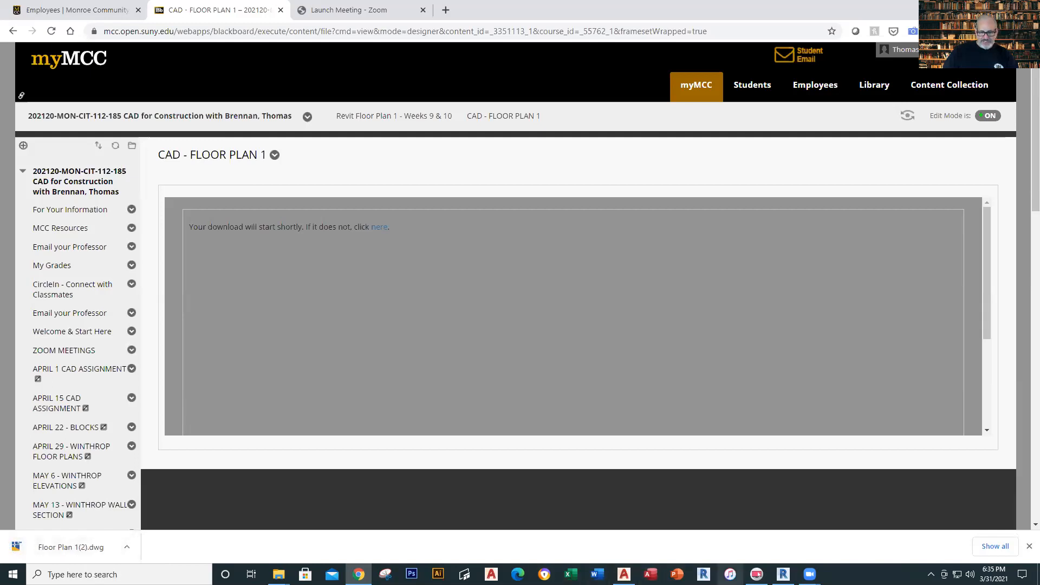
{"action": "mouse_move", "coordinate": [624, 574]}
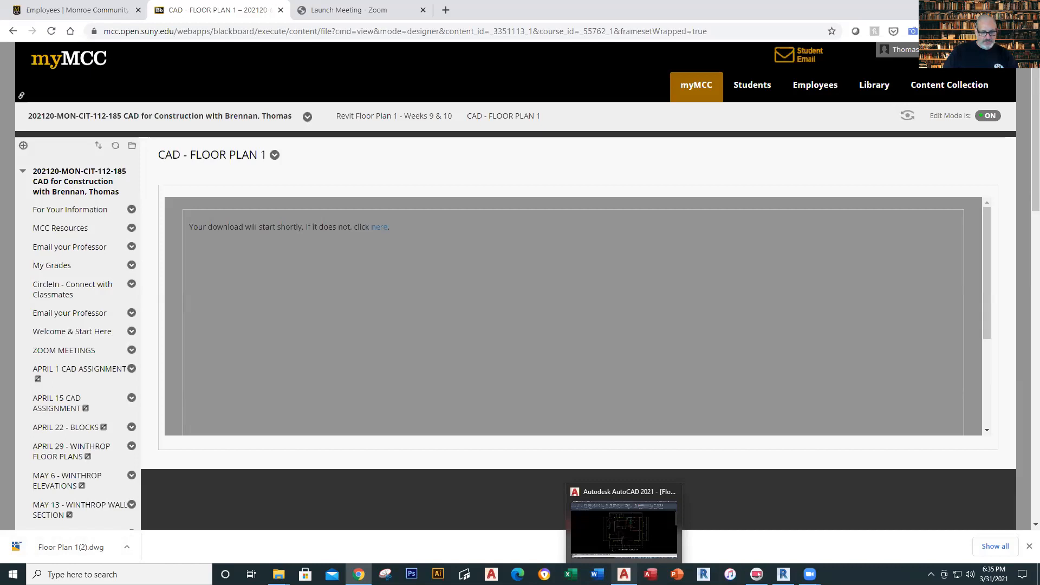
{"action": "left_click", "coordinate": [623, 528]}
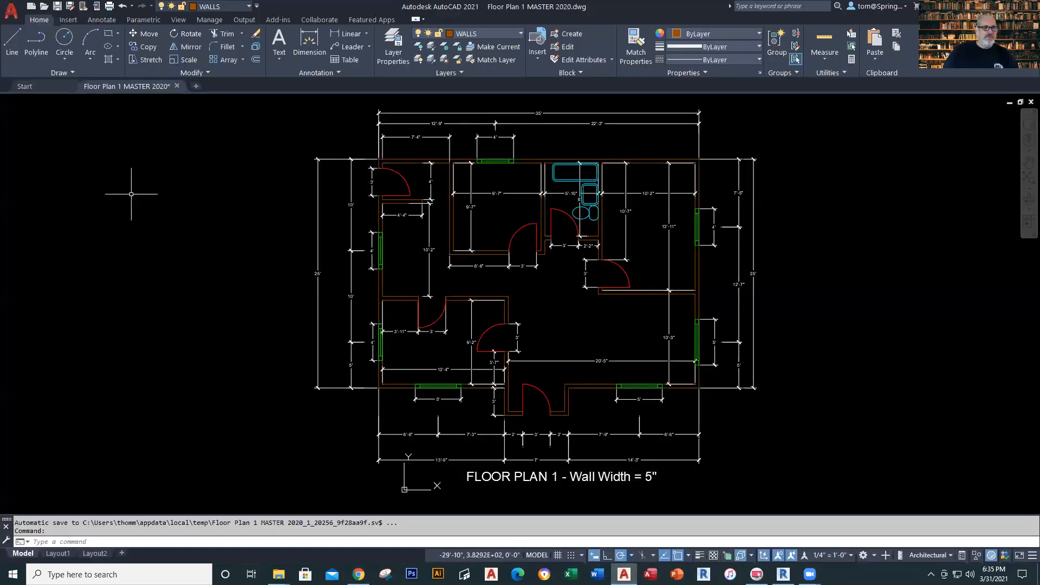
- Save the Floor Plan 1 MASTER 2020 drawing and open Floor Plan 1(2).dwg from the Downloads folder
{"action": "left_click", "coordinate": [57, 6]}
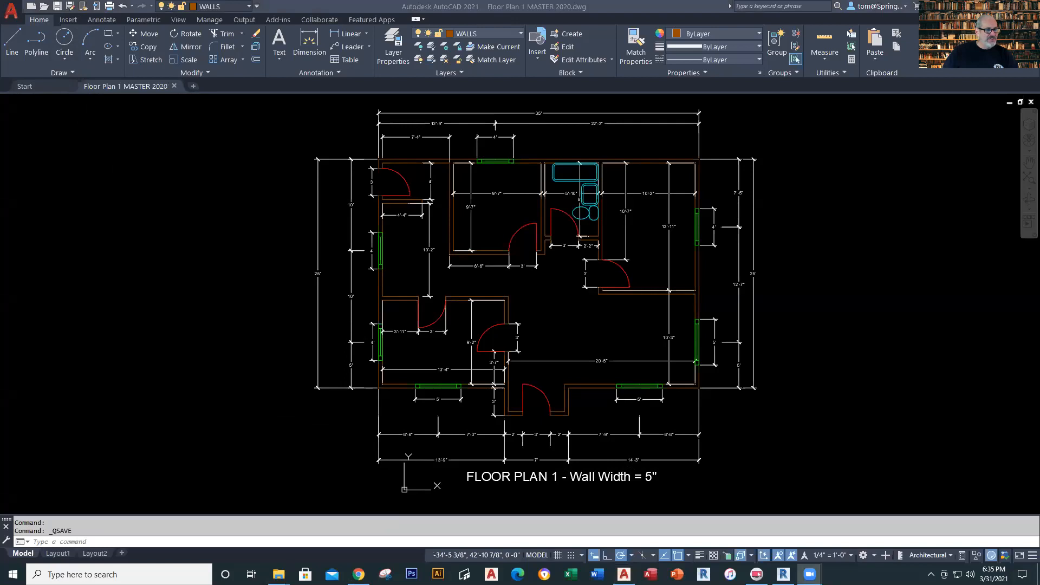
{"action": "left_click", "coordinate": [48, 7]}
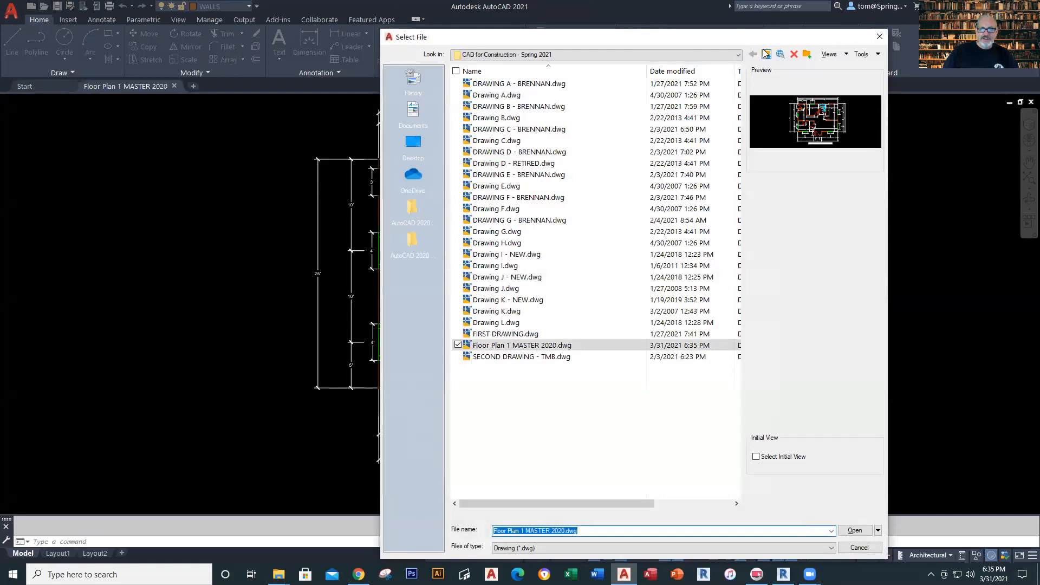
{"action": "left_click", "coordinate": [739, 56]}
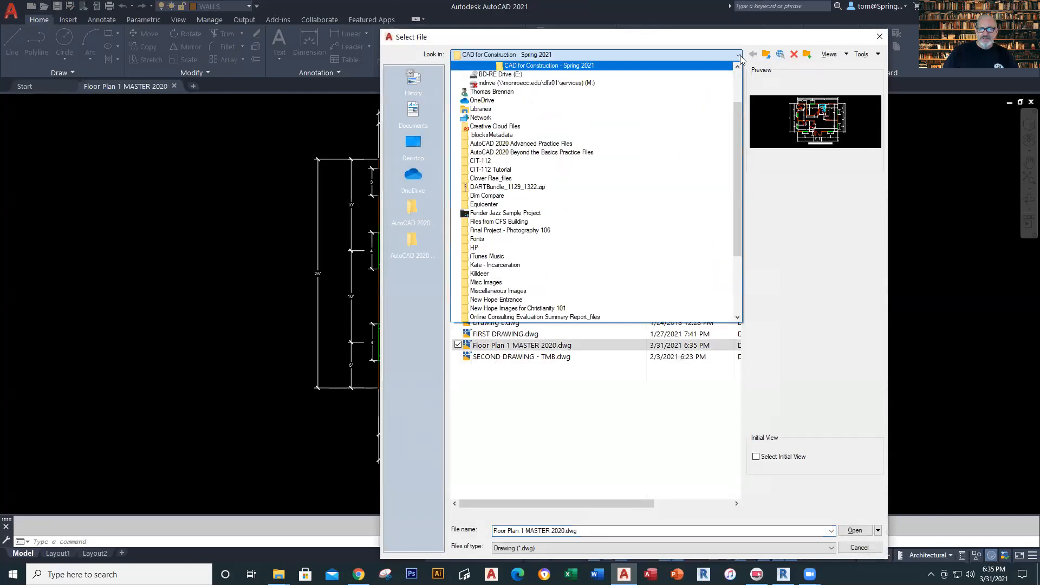
{"action": "left_click", "coordinate": [528, 92]}
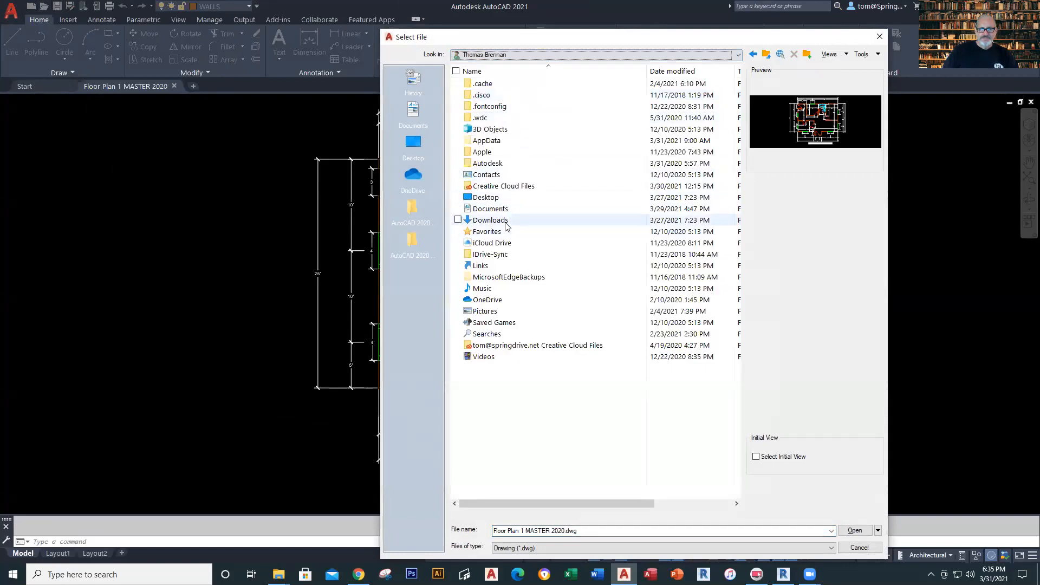
{"action": "double_click", "coordinate": [505, 220]}
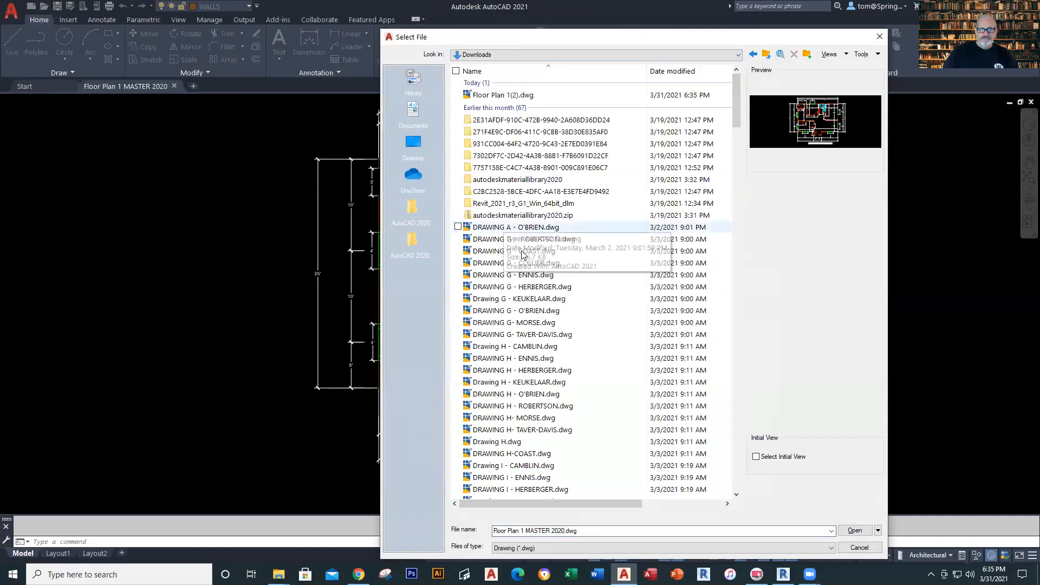
{"action": "left_click", "coordinate": [494, 95]}
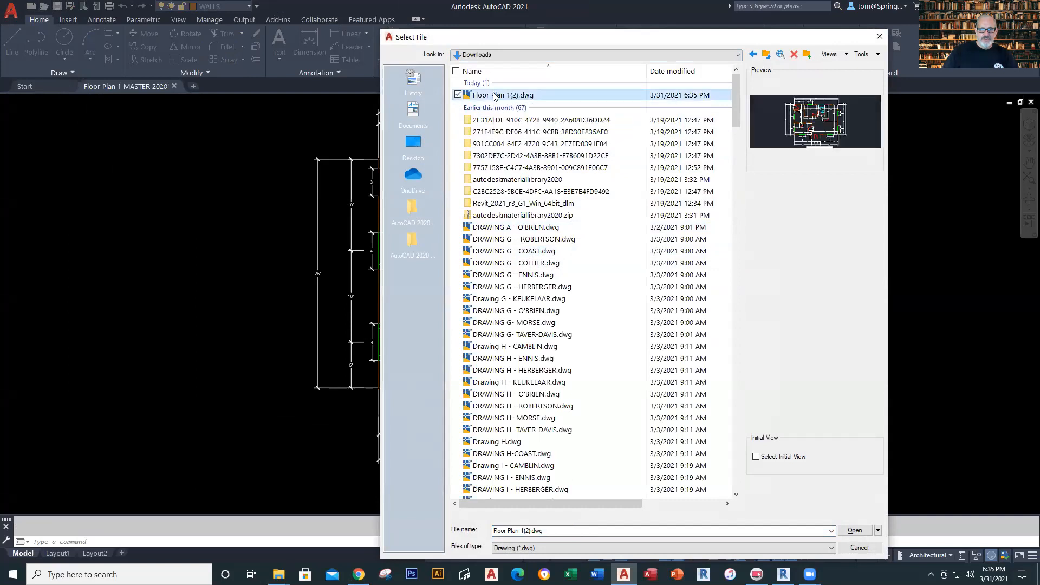
{"action": "left_click", "coordinate": [859, 530]}
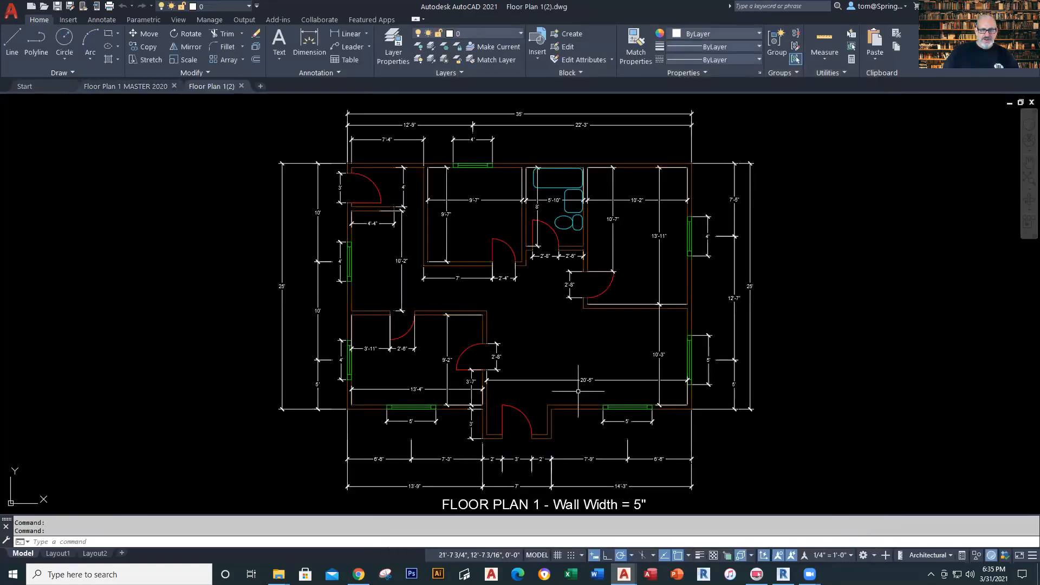
- Inspect the downloaded floor plan's walls, doors and dimensions, and close that drawing without saving changes
{"action": "middle_click_drag", "start_coordinate": [562, 360], "coordinate": [576, 339]}
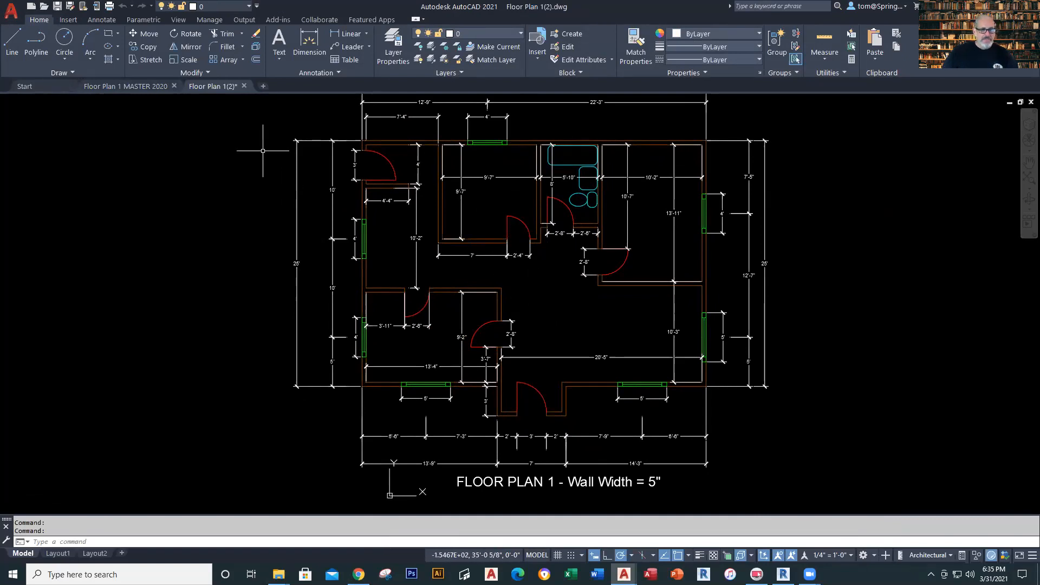
{"action": "left_click", "coordinate": [244, 86]}
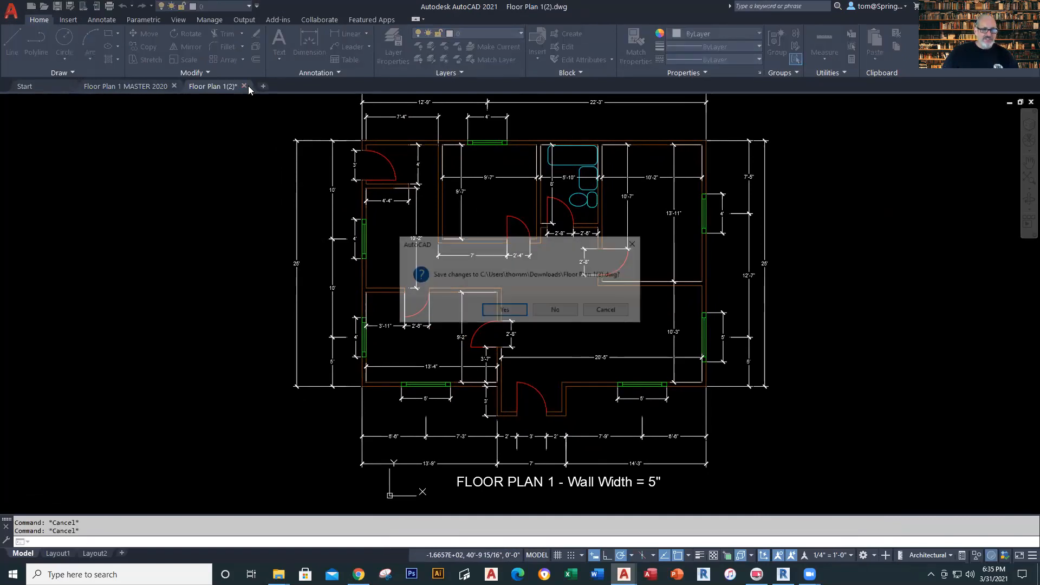
{"action": "left_click", "coordinate": [546, 312]}
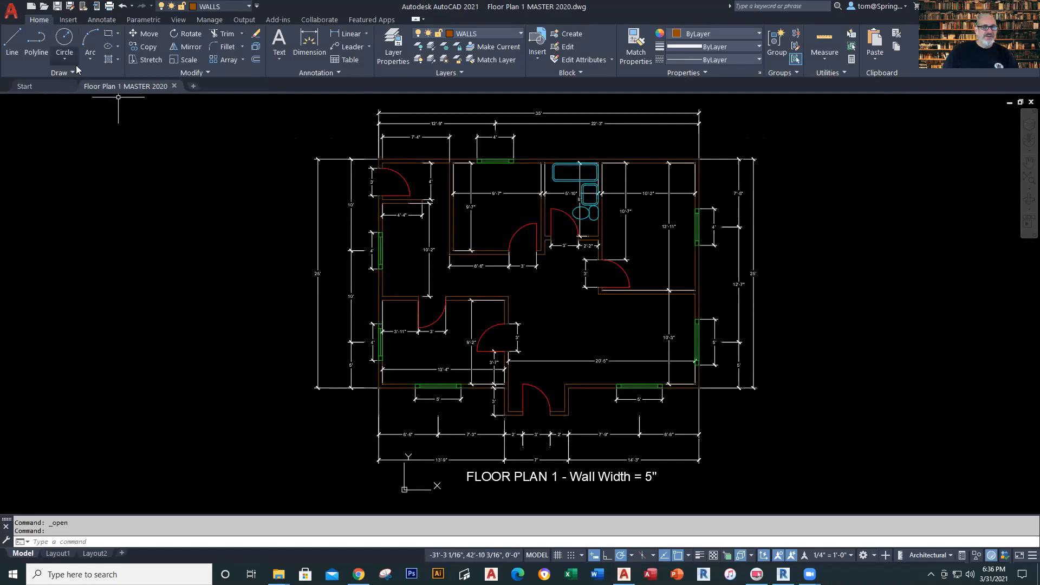
- Check the folder where the Floor Plan 1 MASTER 2020 drawing is saved, and close the drawing
{"action": "left_click", "coordinate": [74, 6]}
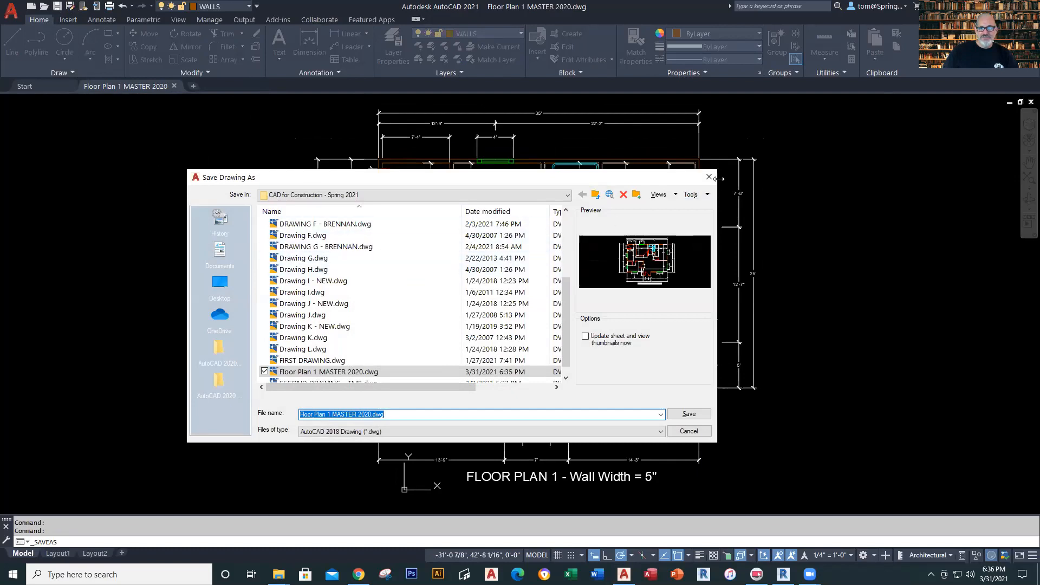
{"action": "left_click", "coordinate": [709, 177]}
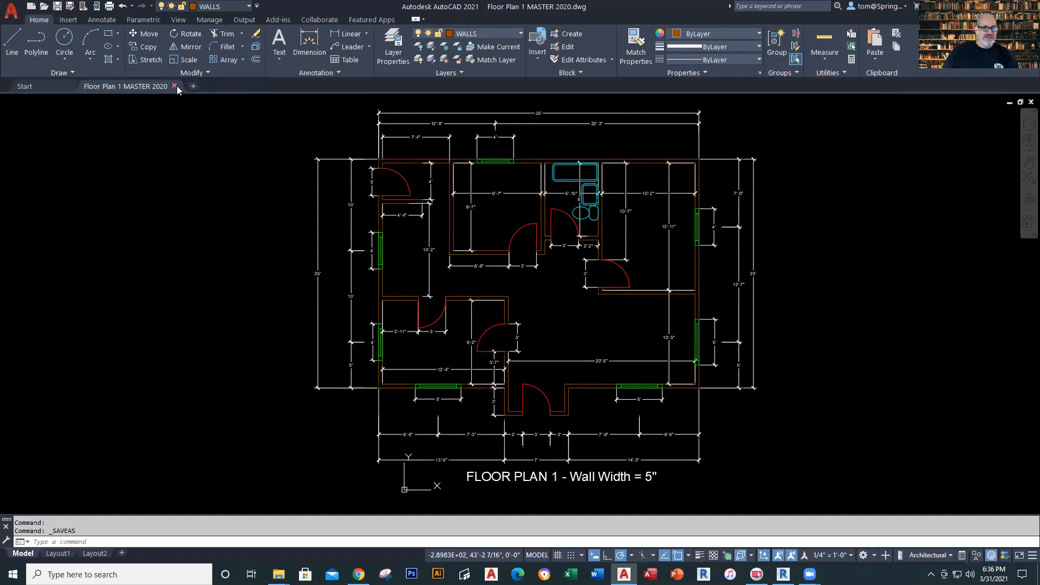
{"action": "left_click", "coordinate": [174, 86]}
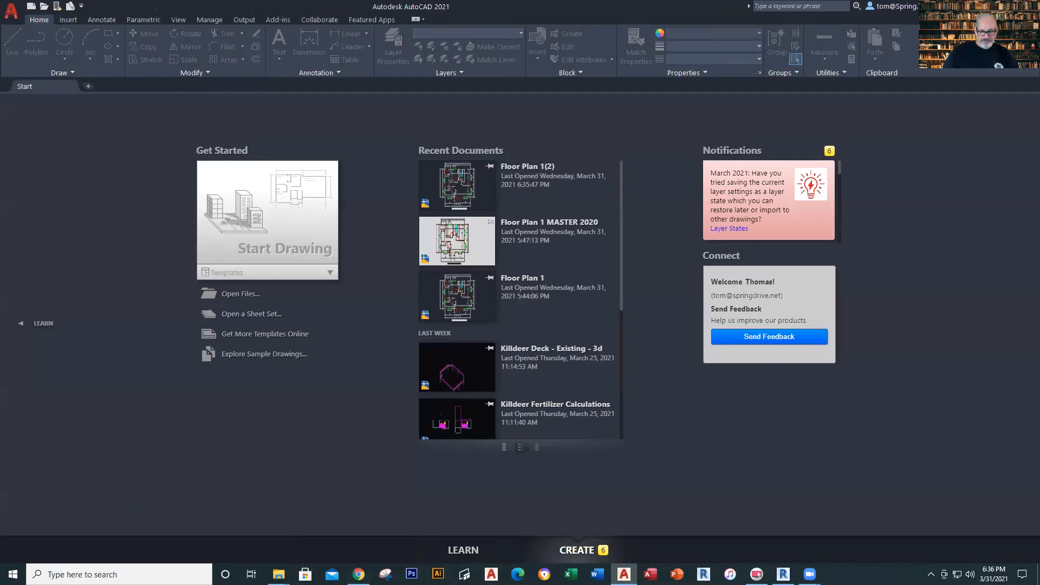
- Switch to Chrome, return to the Revit Floor Plan 1 - Weeks 9 & 10 page and open the CAD - FLOOR PLAN 1 item for editing
{"action": "mouse_move", "coordinate": [809, 573]}
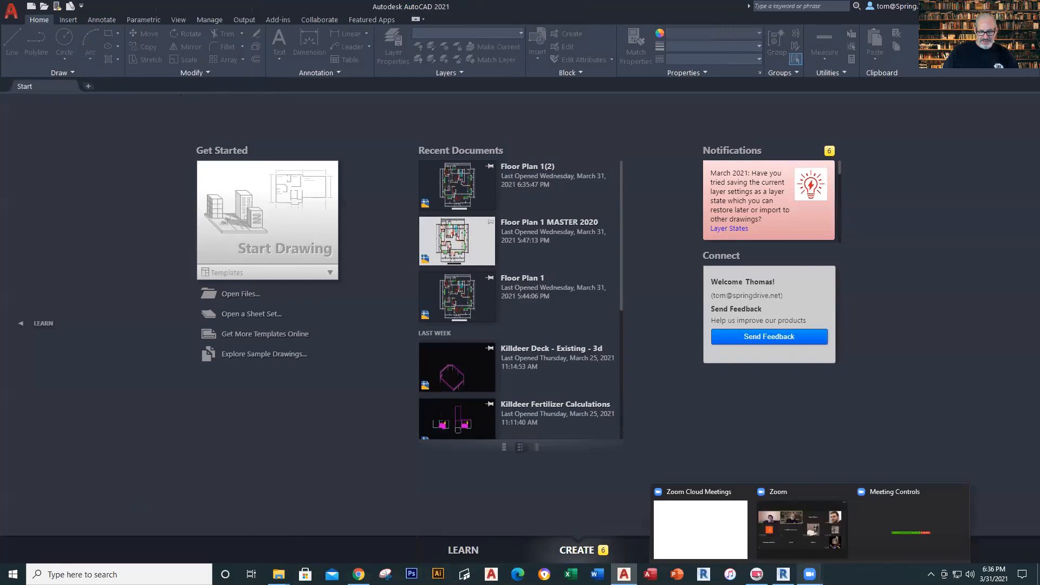
{"action": "left_click", "coordinate": [810, 551]}
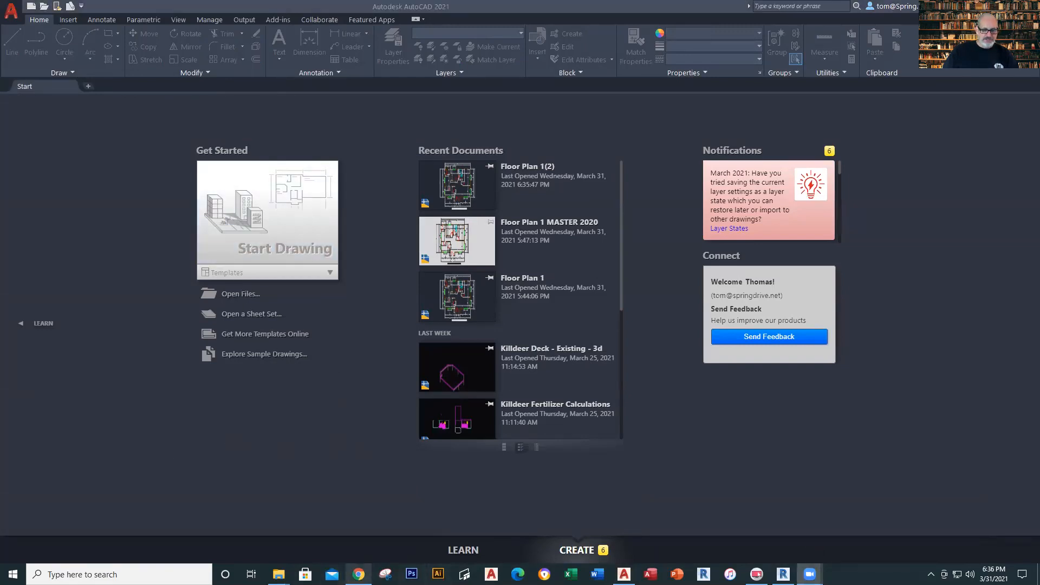
{"action": "left_click", "coordinate": [358, 573]}
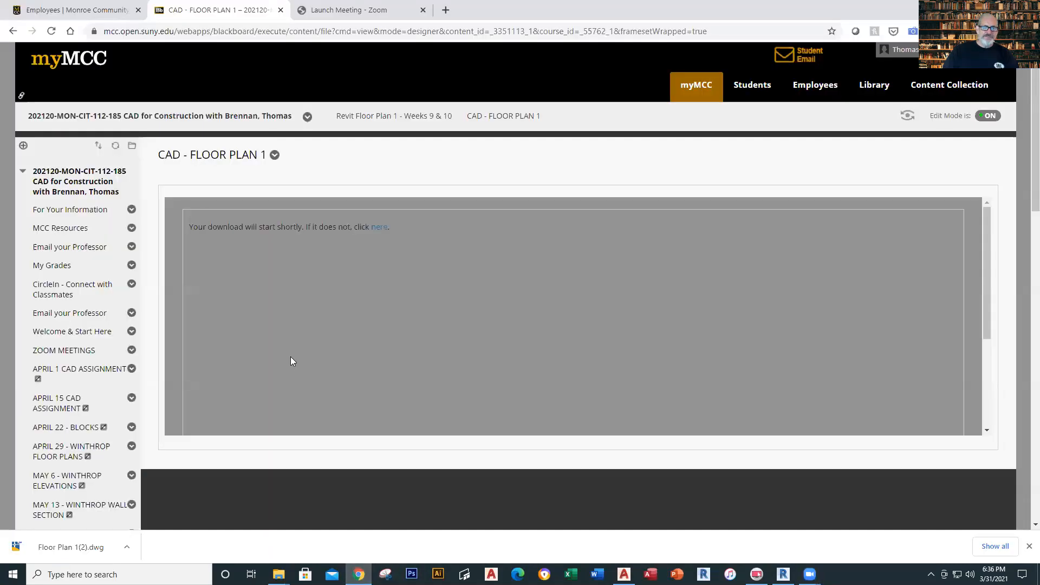
{"action": "left_click", "coordinate": [12, 32]}
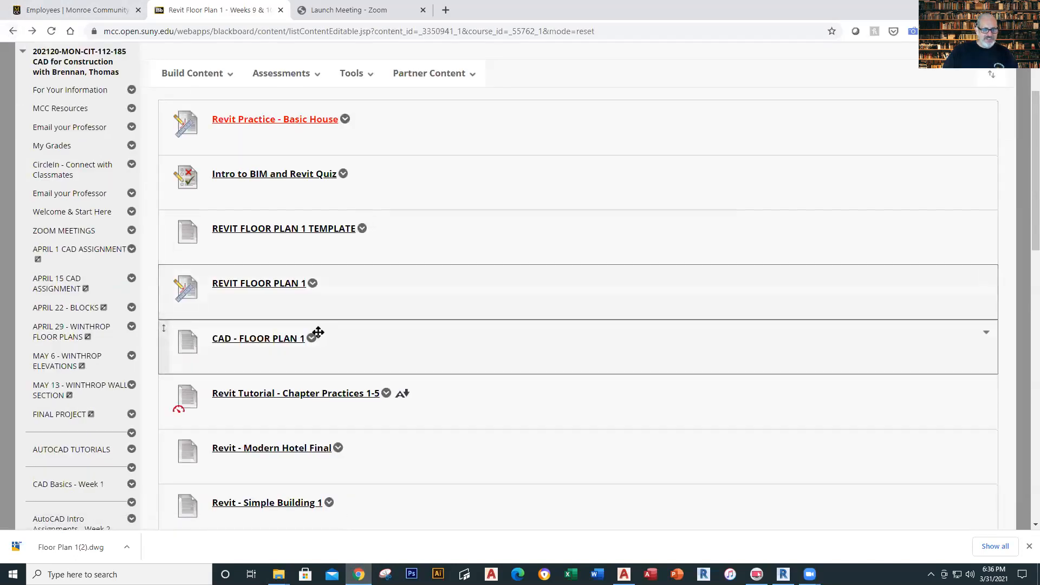
{"action": "scroll", "coordinate": [316, 332], "scroll_direction": "down", "scroll_amount": 1}
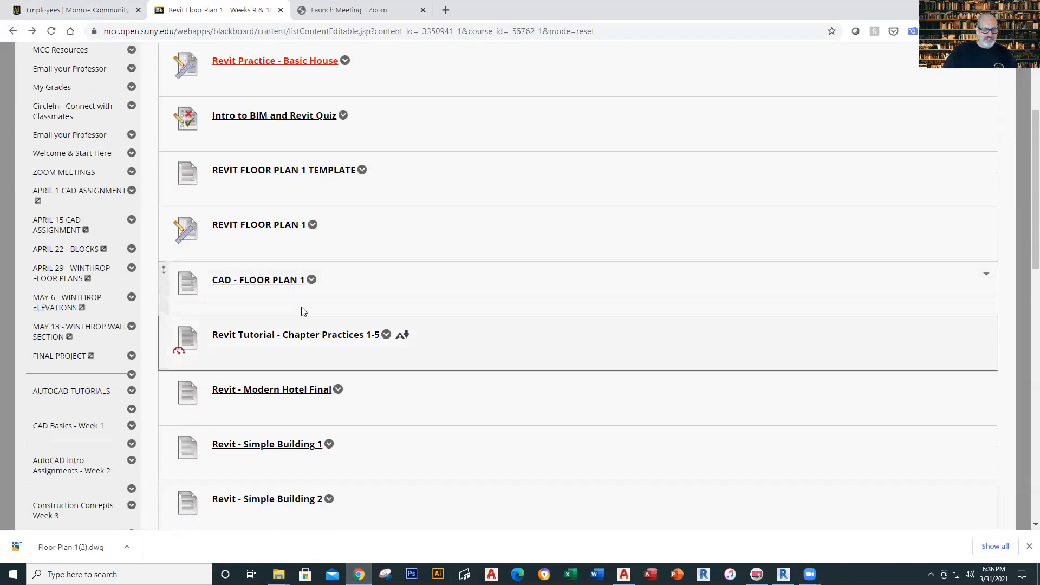
{"action": "left_click", "coordinate": [309, 280]}
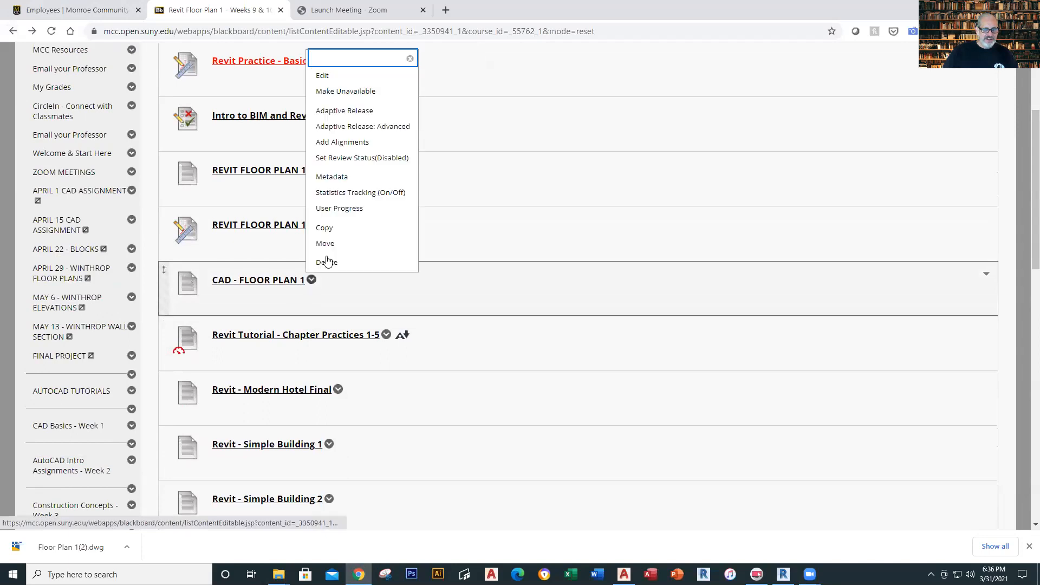
{"action": "left_click", "coordinate": [329, 76]}
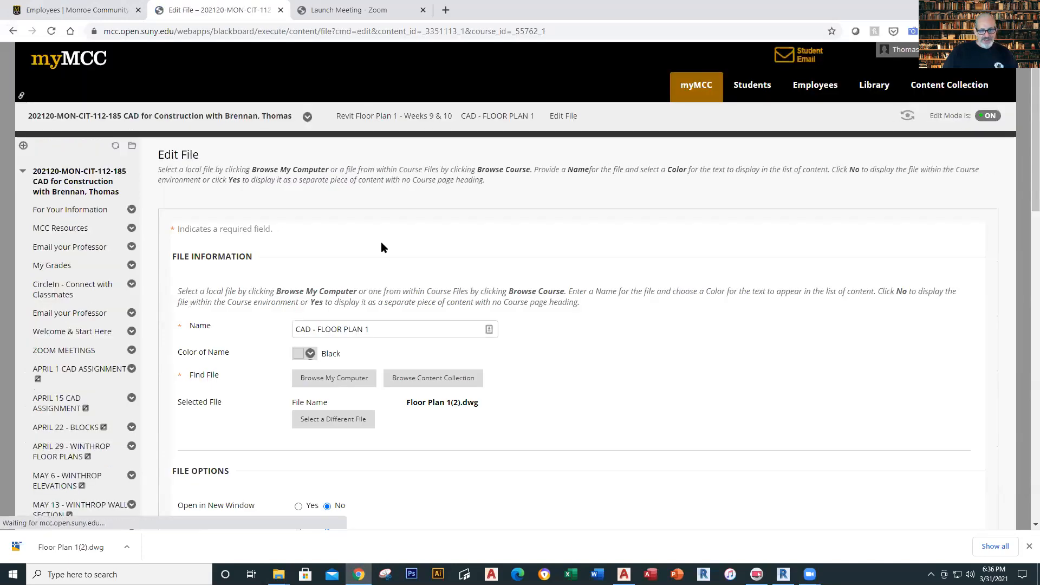
- Remove the item's attached file and browse the computer to the Monroe Community College folder on the DATA (D:) drive
{"action": "left_click", "coordinate": [347, 416]}
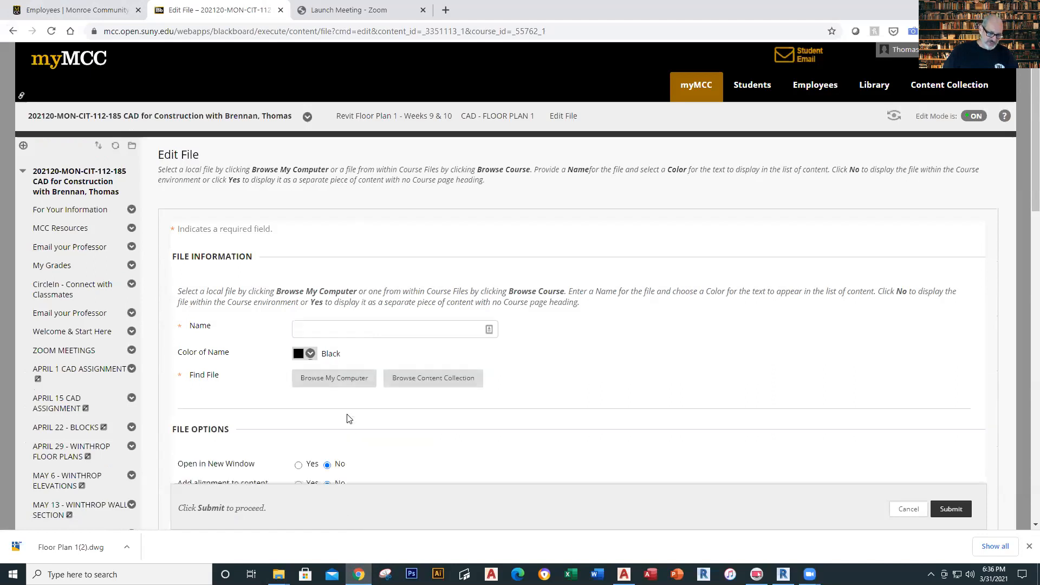
{"action": "left_click", "coordinate": [344, 378]}
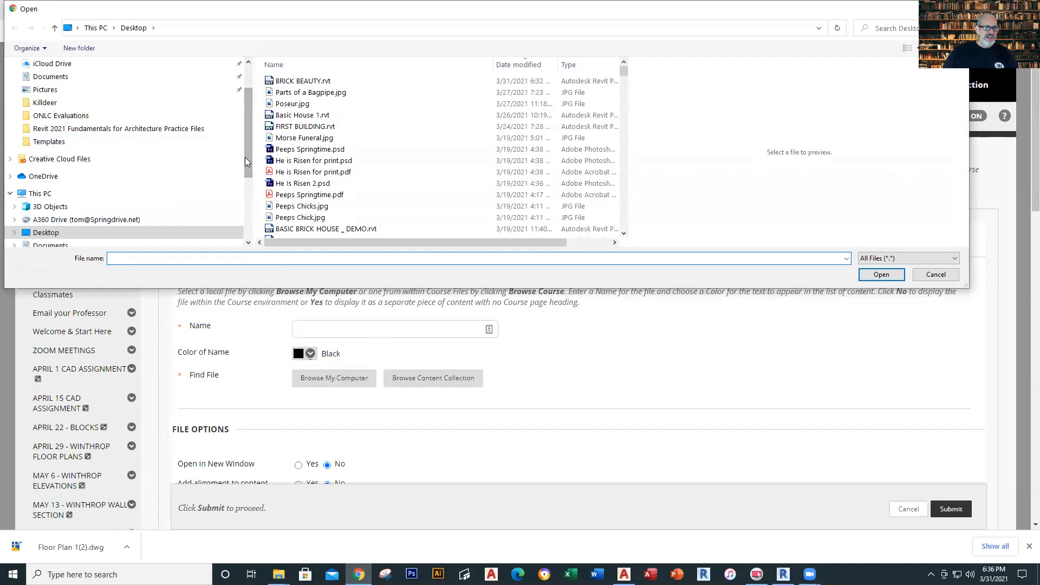
{"action": "left_click_drag", "start_coordinate": [245, 157], "coordinate": [245, 210]}
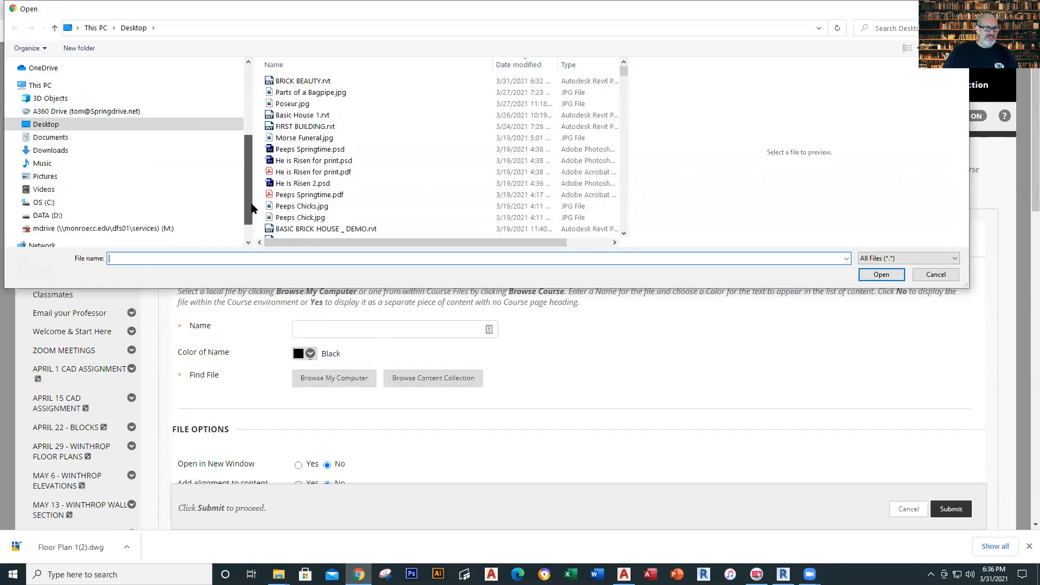
{"action": "left_click", "coordinate": [86, 215]}
{"action": "left_click", "coordinate": [81, 216]}
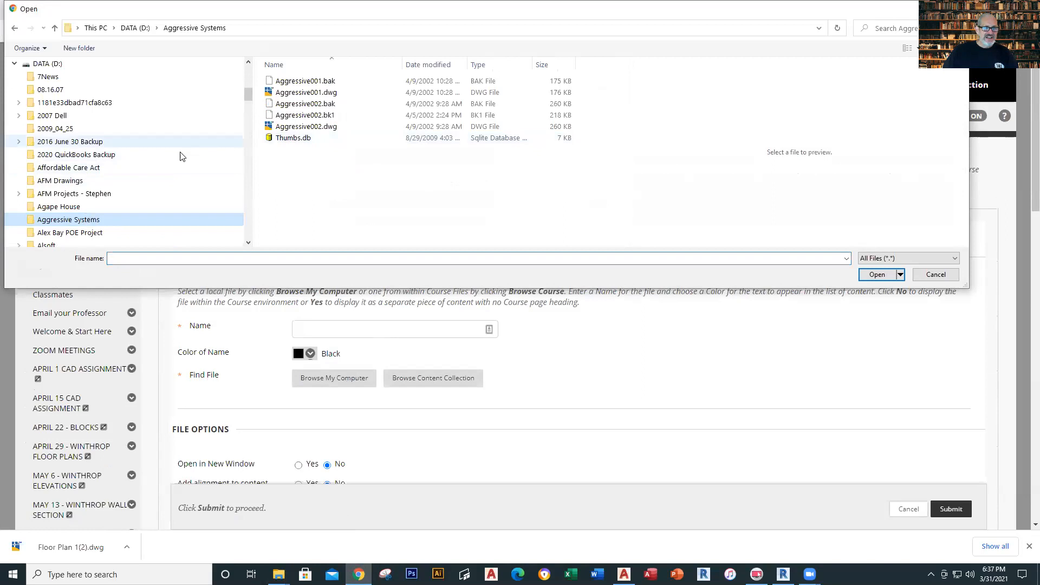
{"action": "scroll", "coordinate": [174, 172], "scroll_direction": "down", "scroll_amount": 2}
{"action": "scroll", "coordinate": [173, 172], "scroll_direction": "down", "scroll_amount": 10}
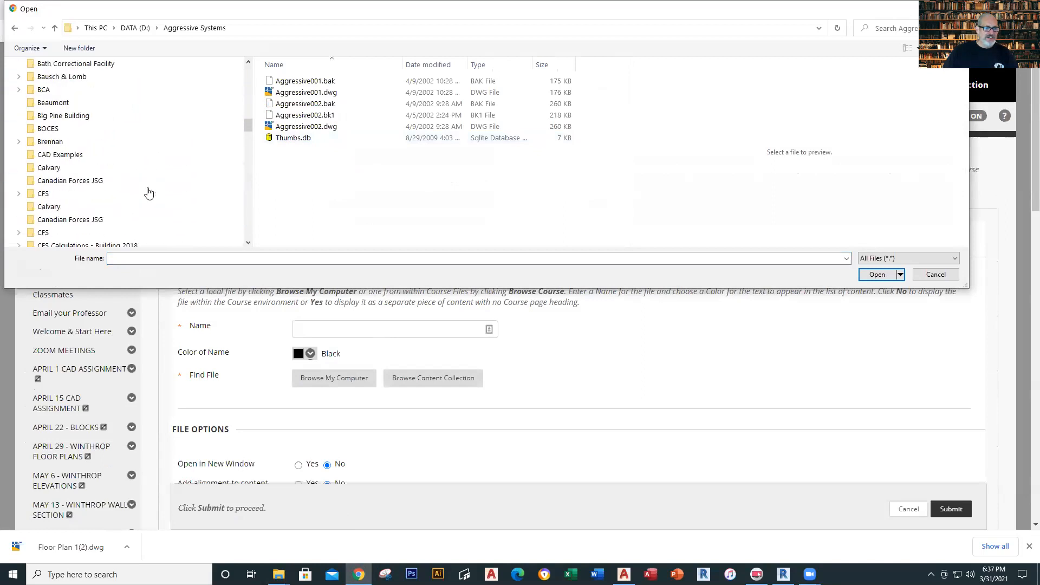
{"action": "scroll", "coordinate": [149, 192], "scroll_direction": "down", "scroll_amount": 6}
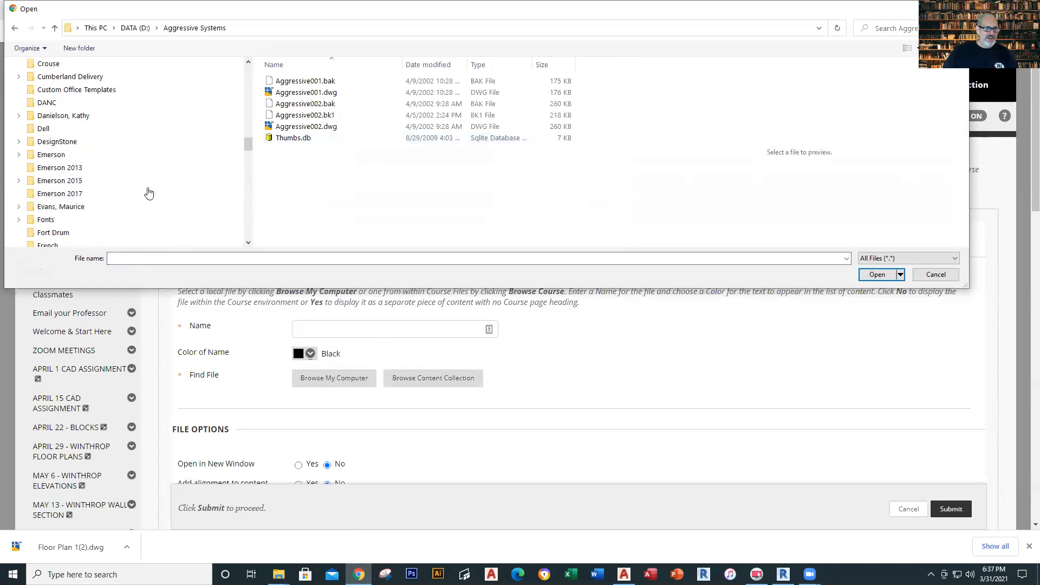
{"action": "scroll", "coordinate": [149, 192], "scroll_direction": "down", "scroll_amount": 8}
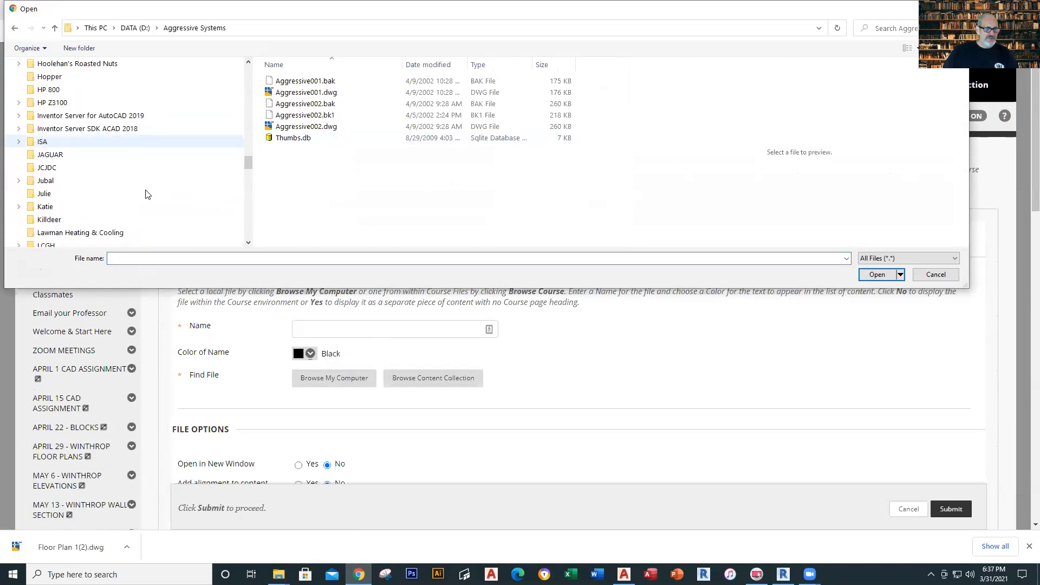
{"action": "scroll", "coordinate": [147, 194], "scroll_direction": "down", "scroll_amount": 1}
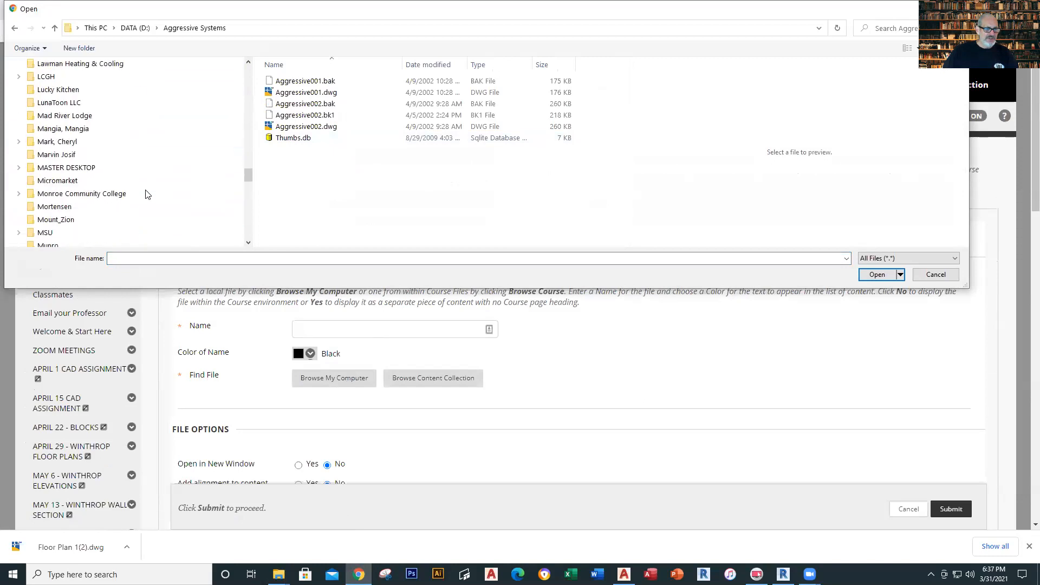
{"action": "left_click", "coordinate": [81, 193]}
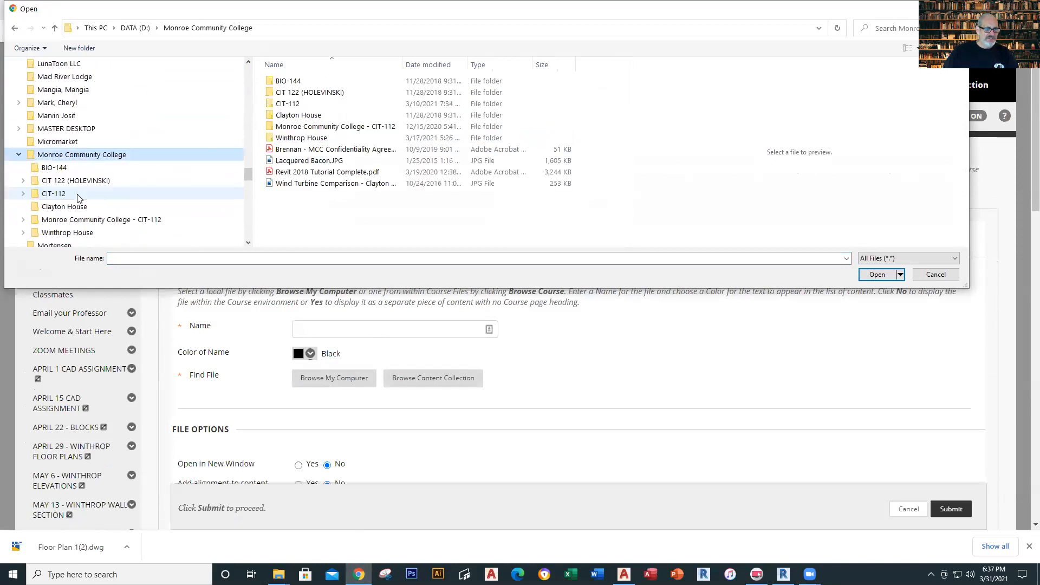
- Attach Floor Plan 1 MASTER 2020.dwg from the CAD for Construction - Spring 2021 folder inside CIT-112
{"action": "double_click", "coordinate": [293, 104]}
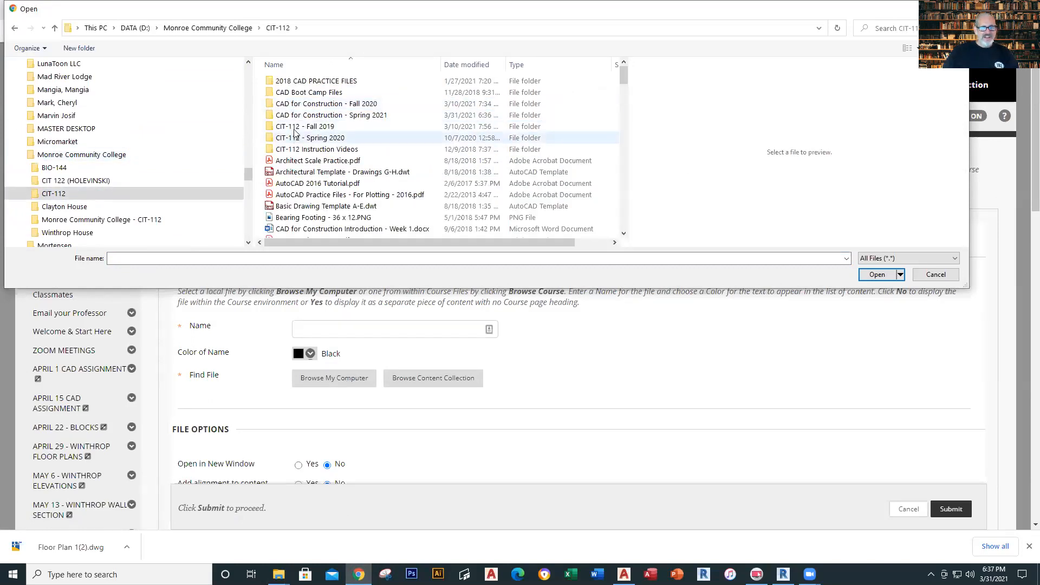
{"action": "double_click", "coordinate": [298, 115]}
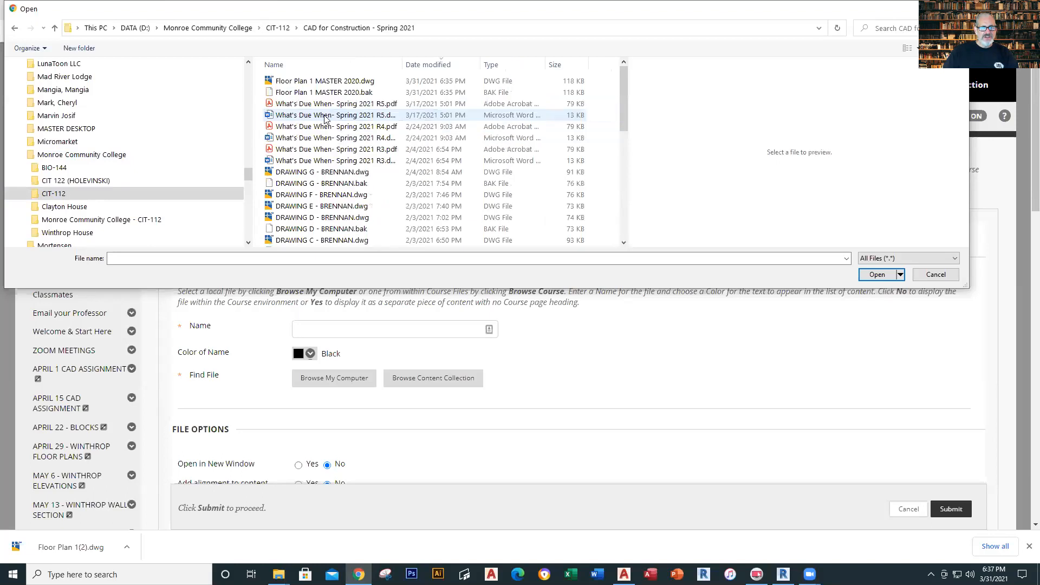
{"action": "left_click", "coordinate": [321, 82]}
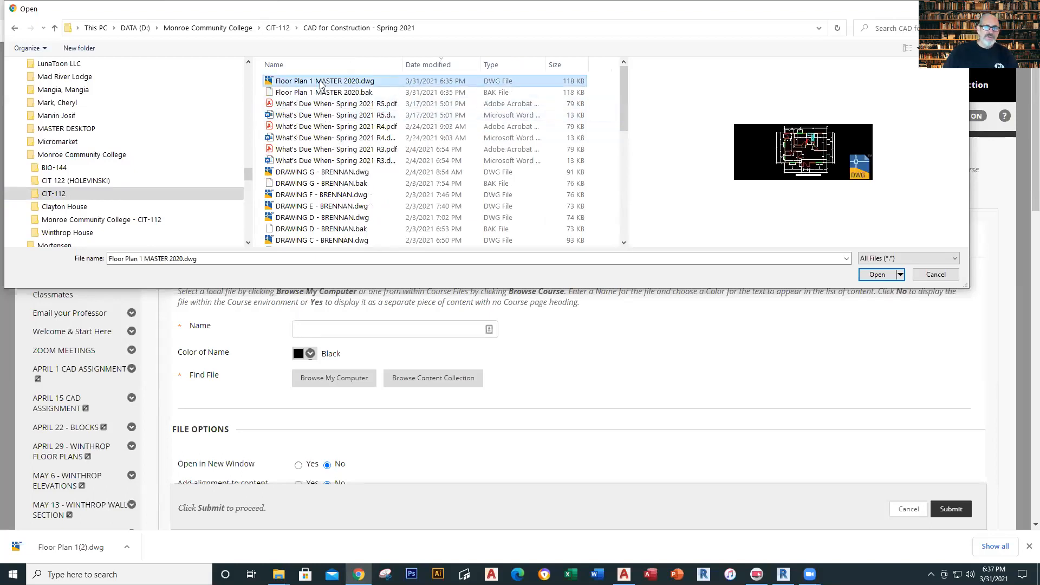
{"action": "left_click", "coordinate": [877, 275]}
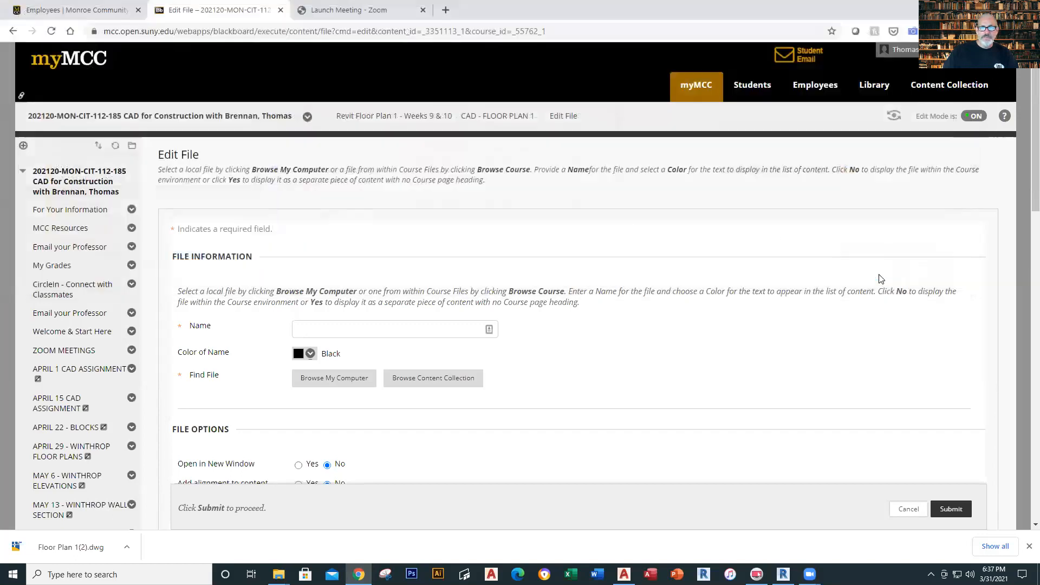
- Name the course file item CAD FLOOR PLAN 1 - REVIT INSERT
{"action": "left_click", "coordinate": [426, 336]}
{"action": "left_click", "coordinate": [426, 336]}
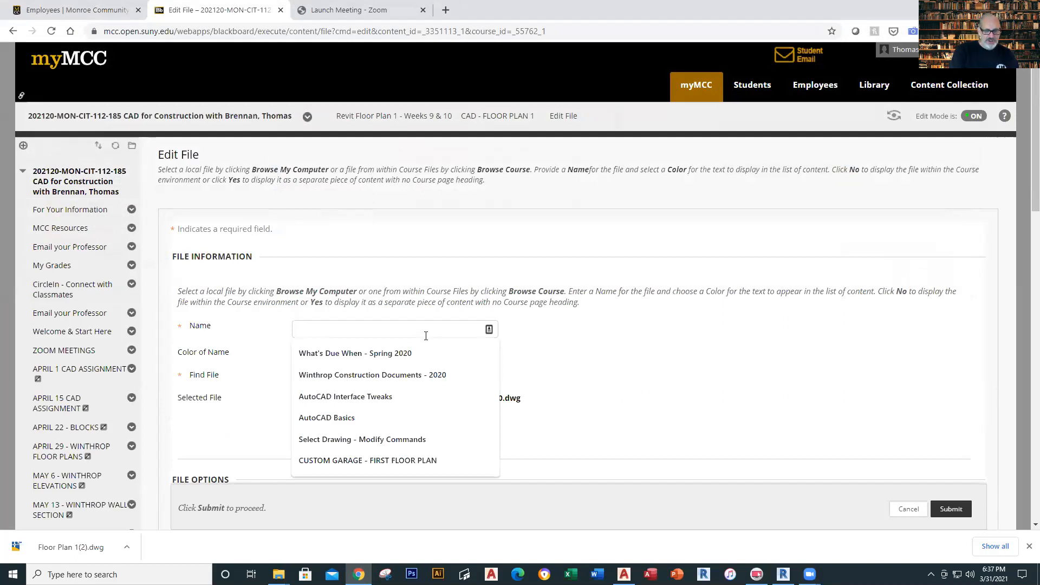
{"action": "type", "text": "cad"}
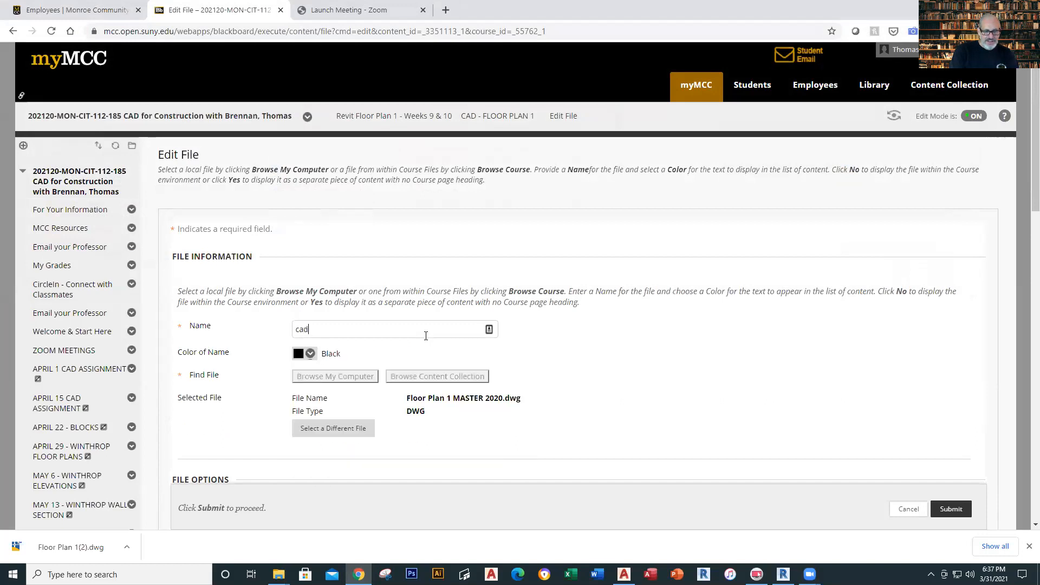
{"action": "key", "text": "BackSpace"}
{"action": "key", "text": "BackSpace"}
{"action": "key", "text": "BackSpace"}
{"action": "type", "text": "CAD FLOOR PLAN 1 - REVI"}
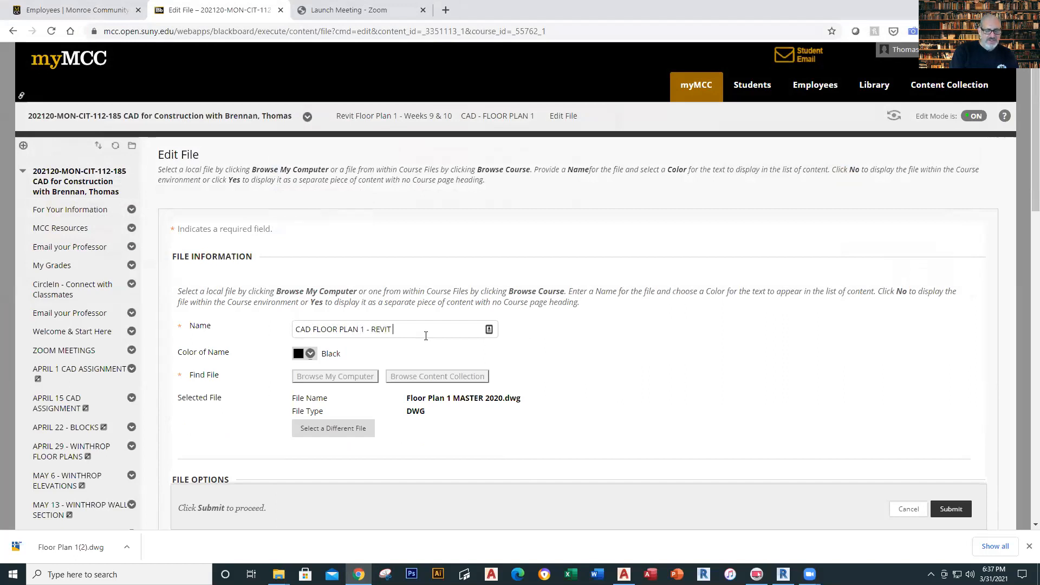
{"action": "type", "text": "T"}
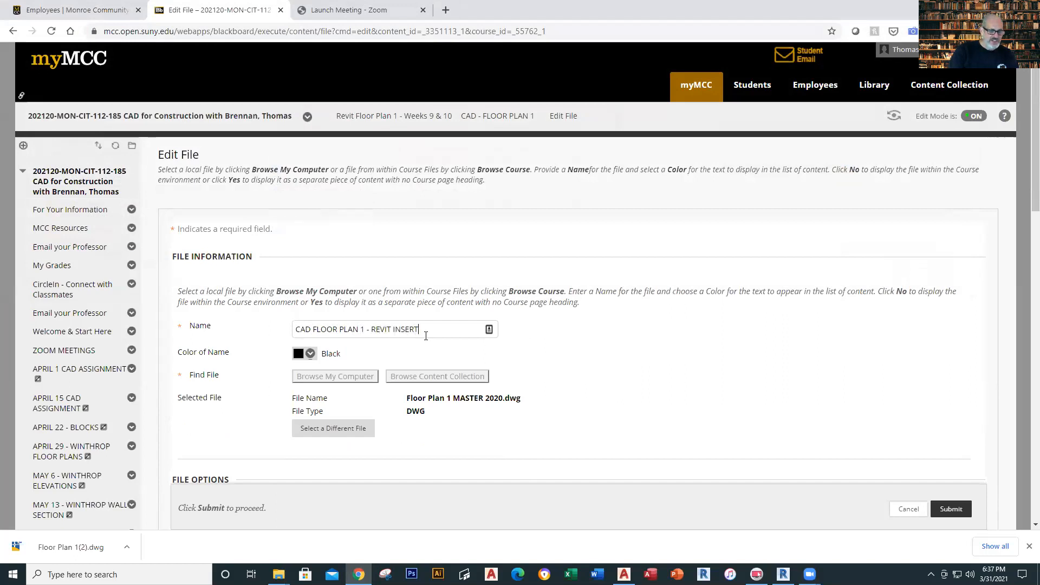
{"action": "left_click", "coordinate": [425, 336]}
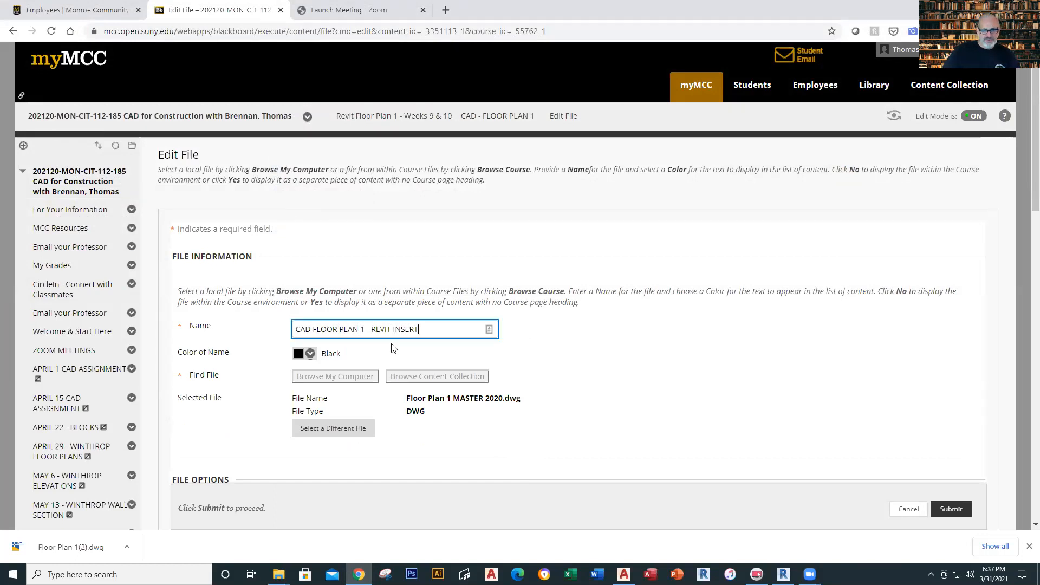
- Set the color of the item's name to Light-Blue-Azure and submit the edited file item
{"action": "left_click", "coordinate": [306, 354]}
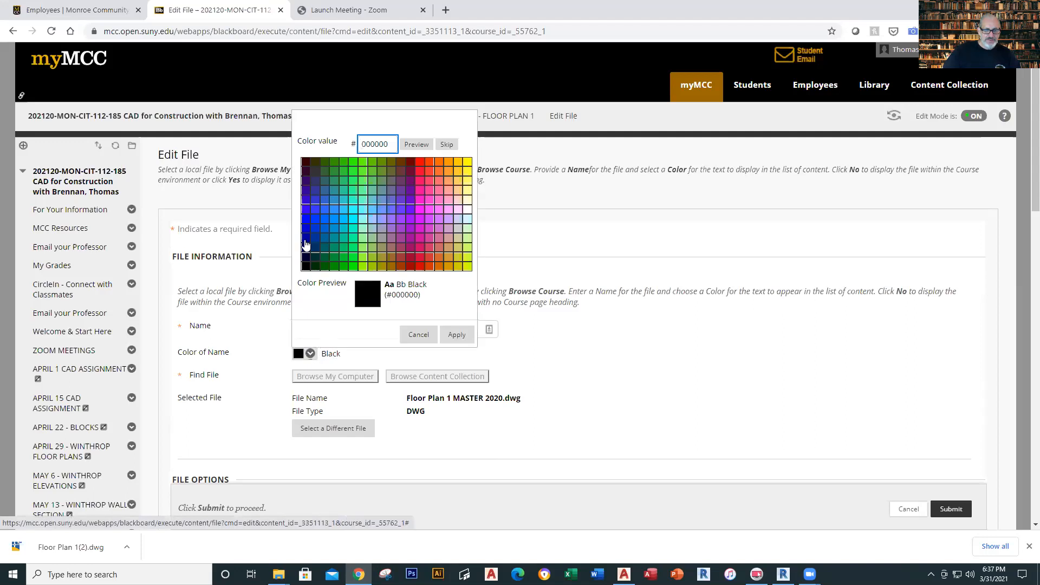
{"action": "left_click", "coordinate": [325, 210]}
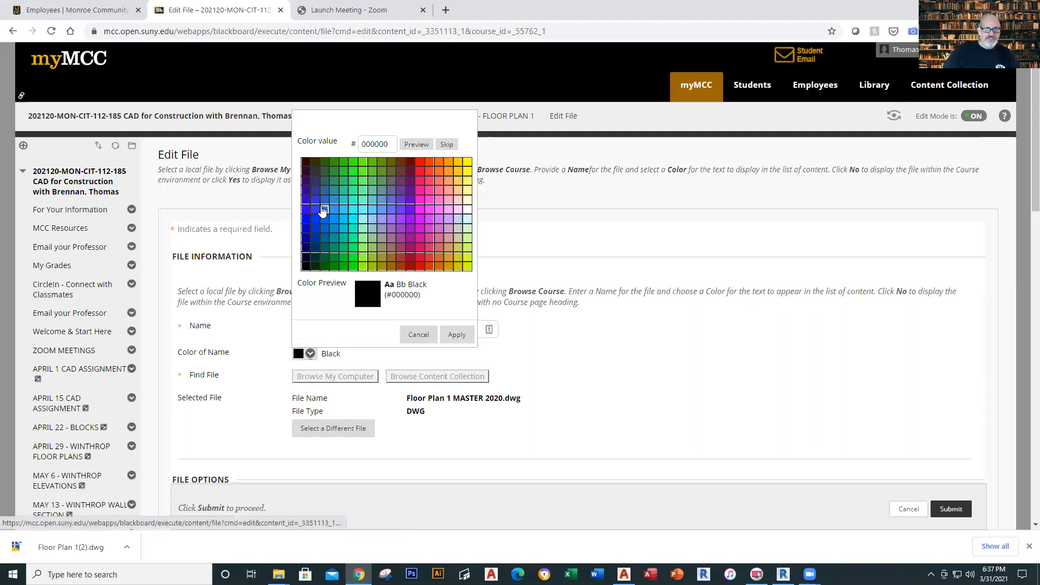
{"action": "left_click", "coordinate": [454, 334]}
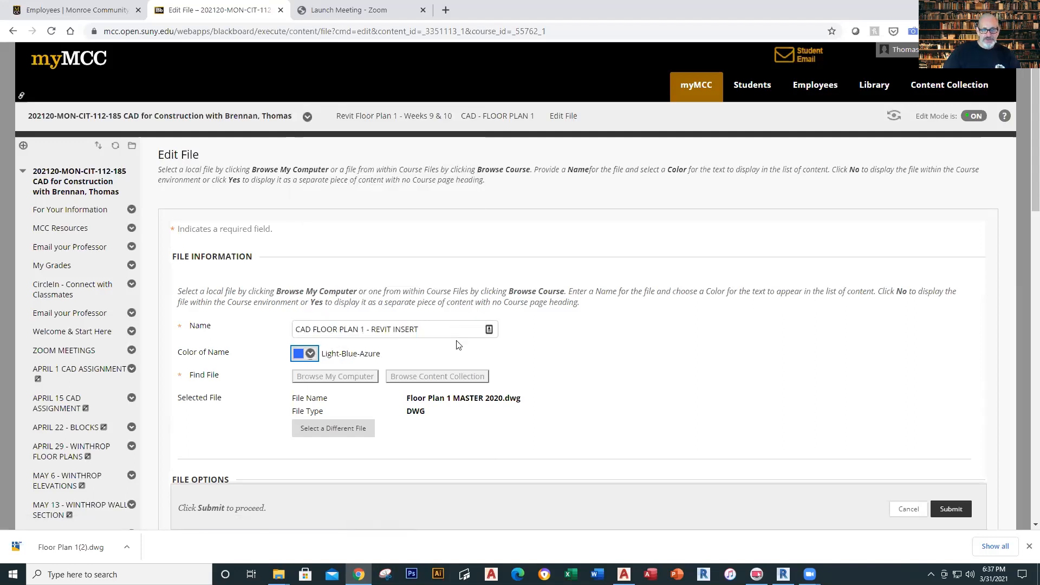
{"action": "left_click", "coordinate": [950, 509]}
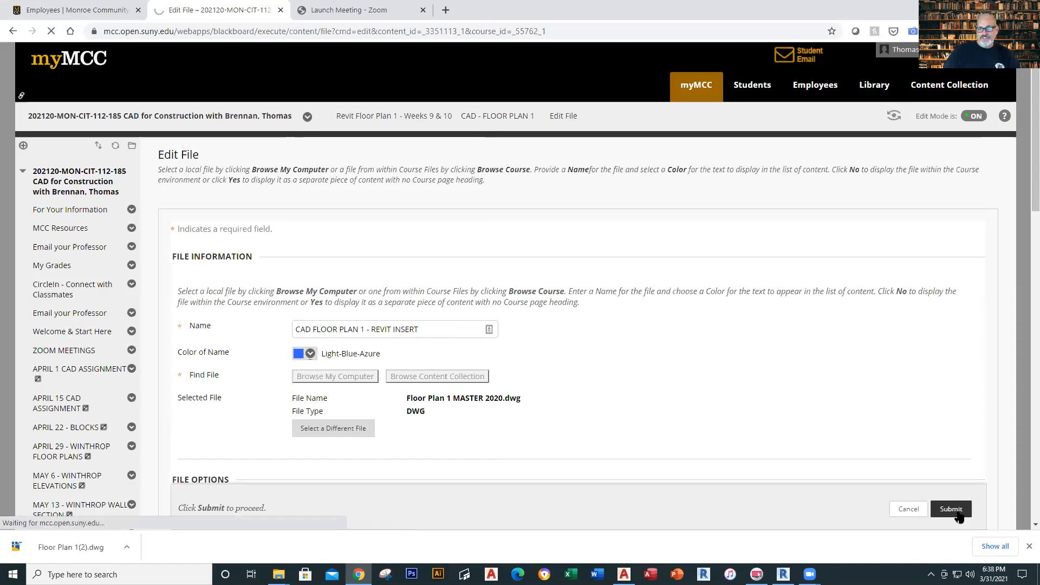
- Download the drawing from the CAD FLOOR PLAN 1 - REVIT INSERT item on the course page
{"action": "scroll", "coordinate": [460, 373], "scroll_direction": "down", "scroll_amount": 3}
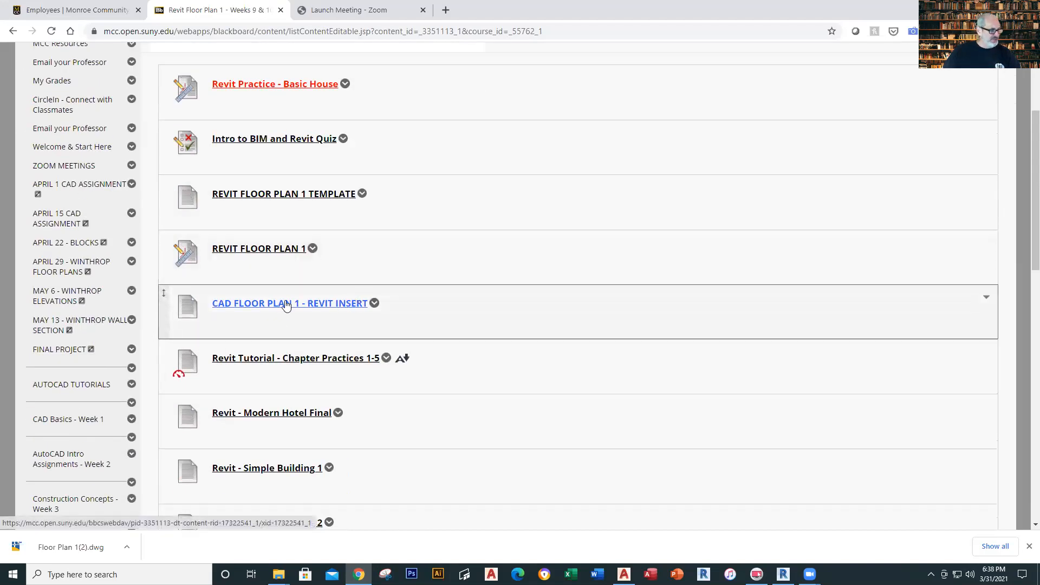
{"action": "left_click", "coordinate": [375, 304]}
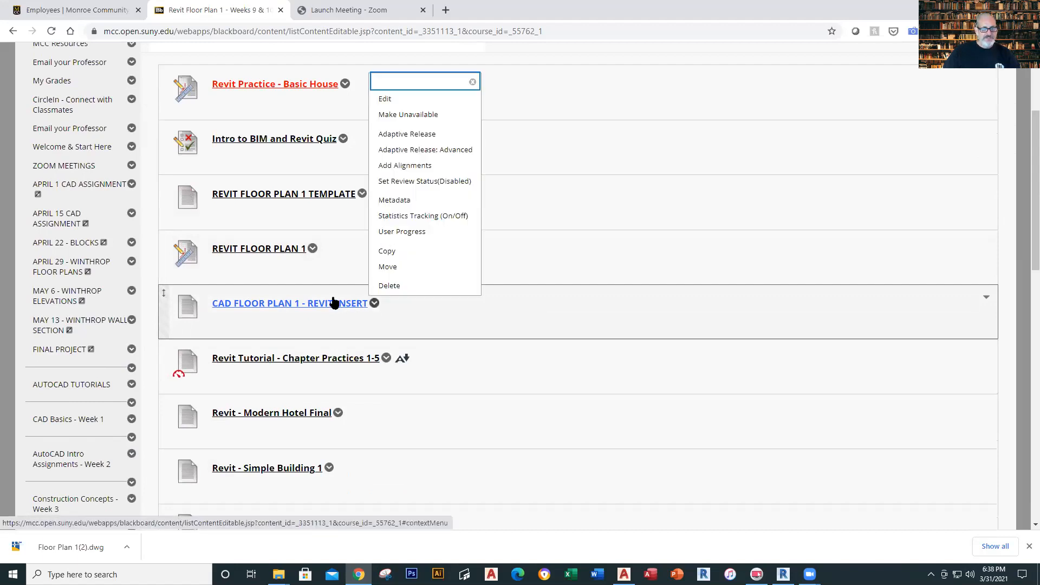
{"action": "left_click", "coordinate": [331, 305]}
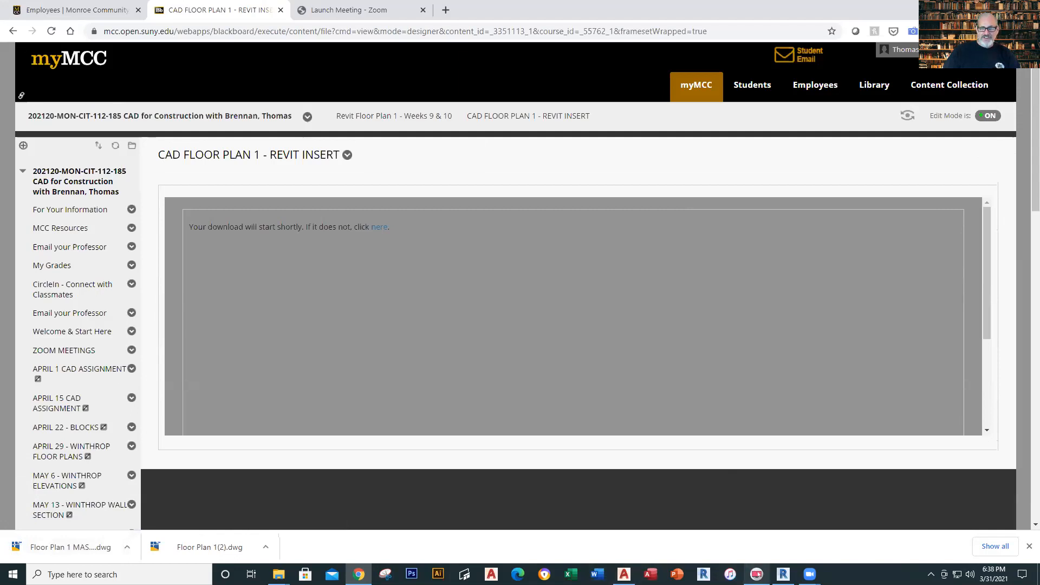
- Switch to Revit and create a new project from the Imperial-Architectural Template
{"action": "left_click", "coordinate": [783, 574]}
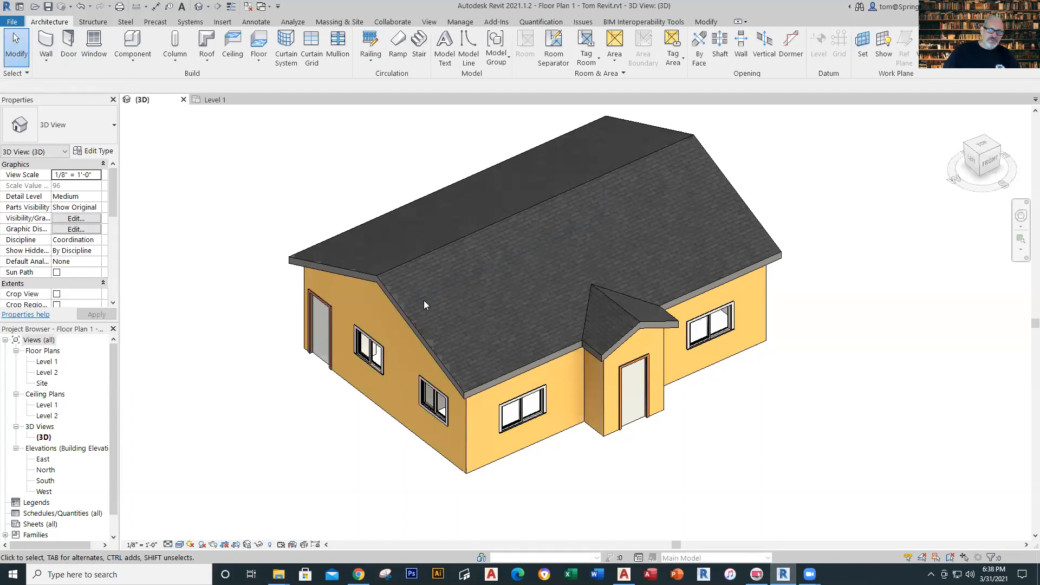
{"action": "middle_click_drag", "start_coordinate": [347, 209], "coordinate": [492, 230]}
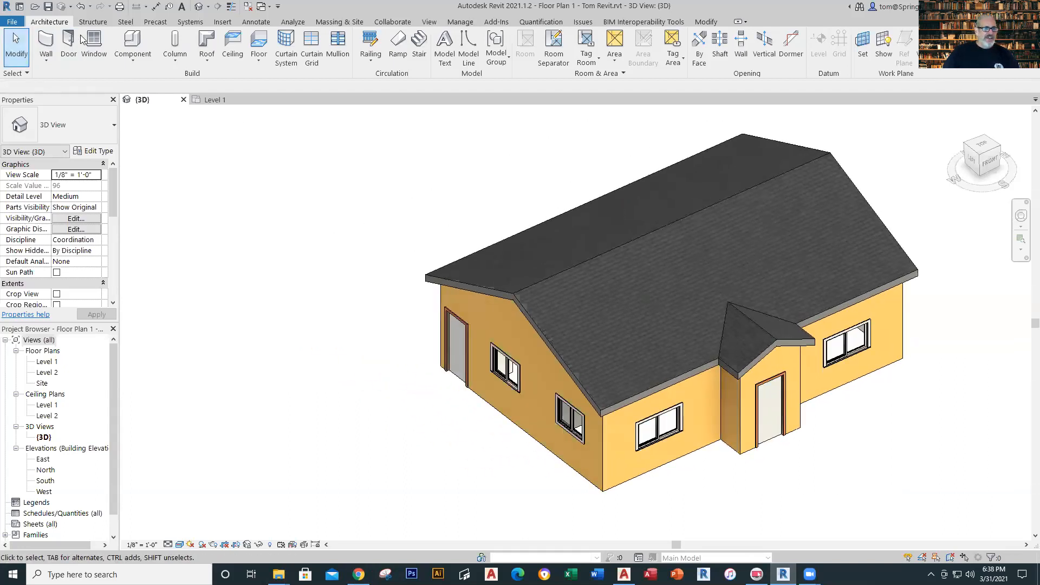
{"action": "left_click", "coordinate": [12, 22]}
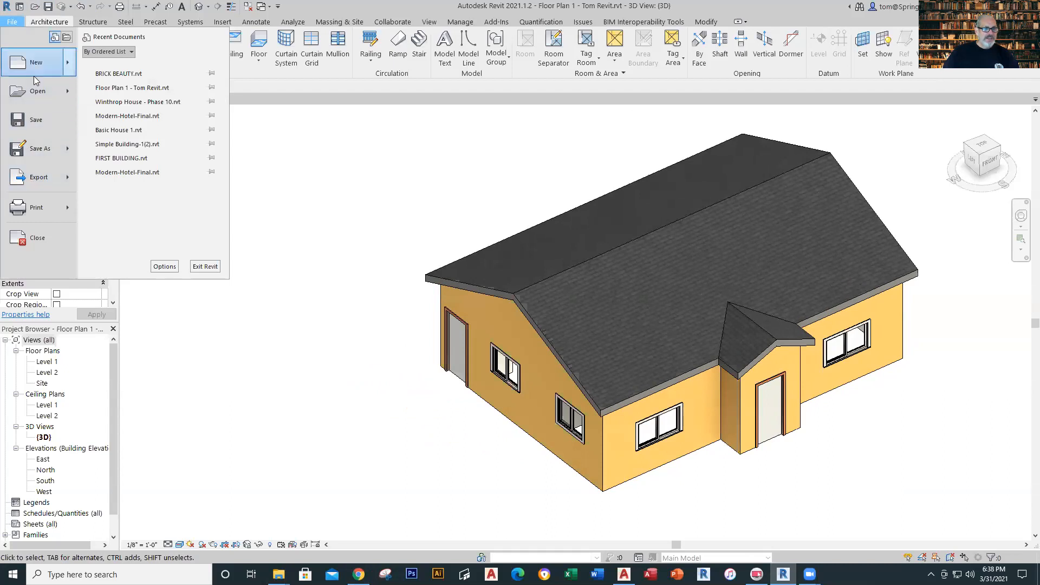
{"action": "left_click", "coordinate": [37, 63]}
{"action": "left_click", "coordinate": [518, 172]}
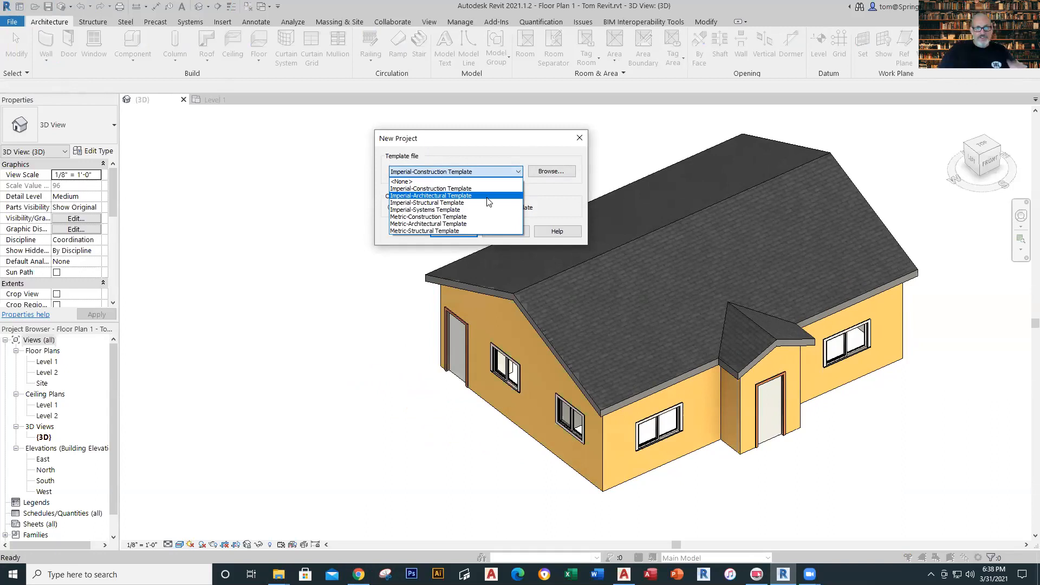
{"action": "left_click", "coordinate": [488, 196]}
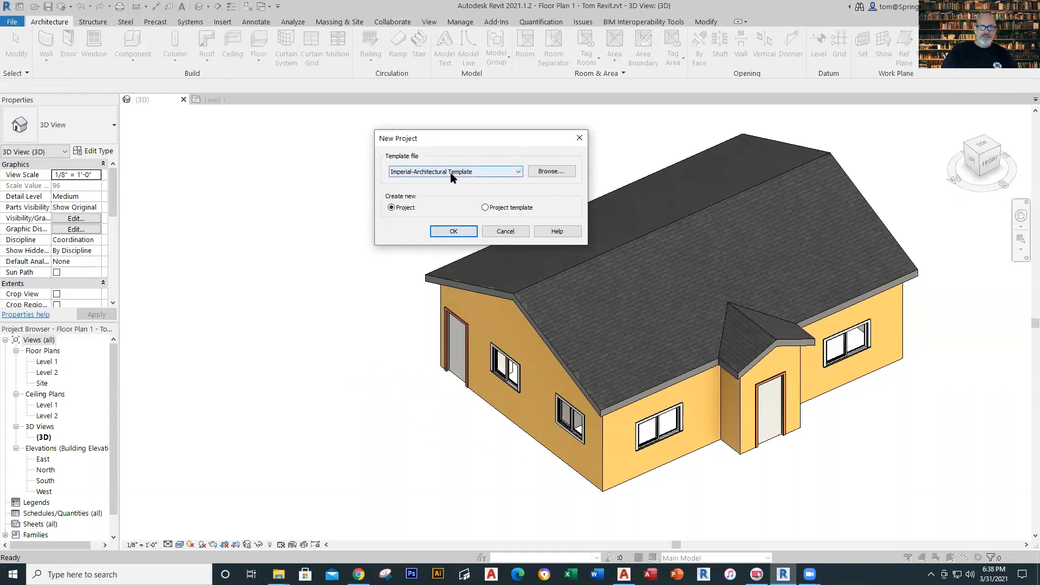
{"action": "left_click", "coordinate": [453, 231]}
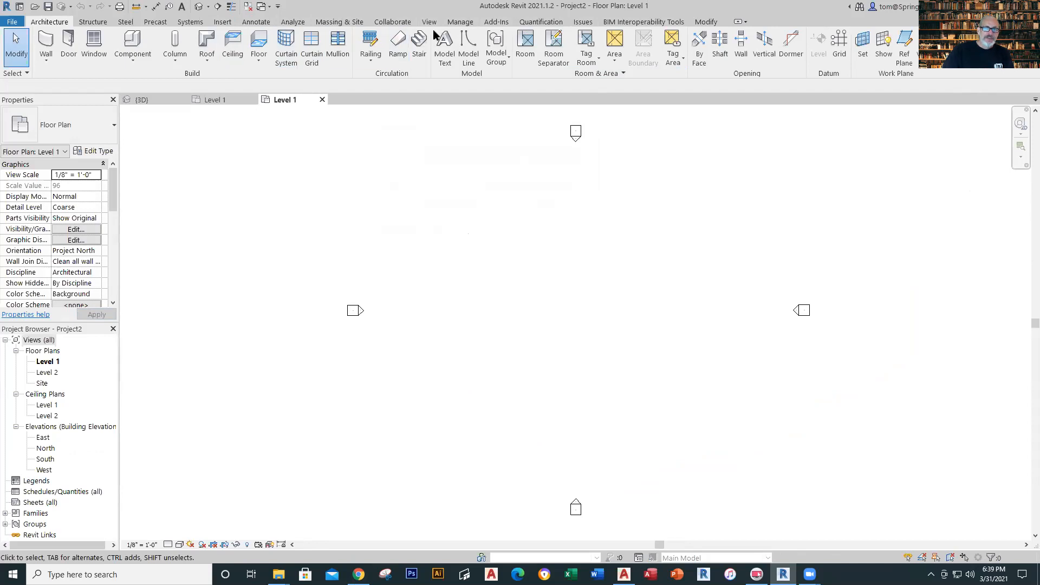
- Link the CAD drawing Floor Plan 1 MASTER 2020.dwg from the Downloads folder into the Level 1 floor plan
{"action": "left_click", "coordinate": [223, 23]}
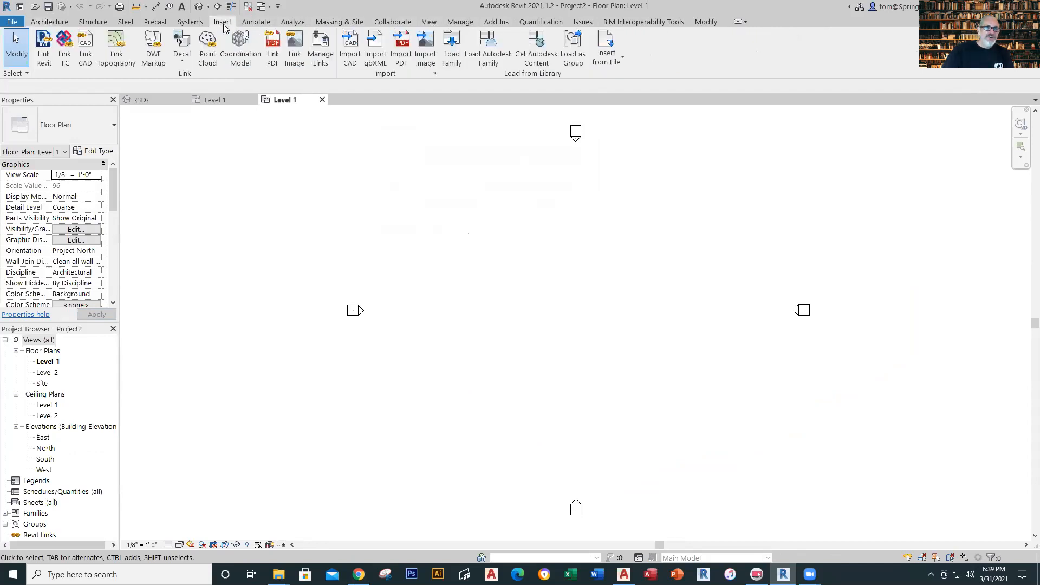
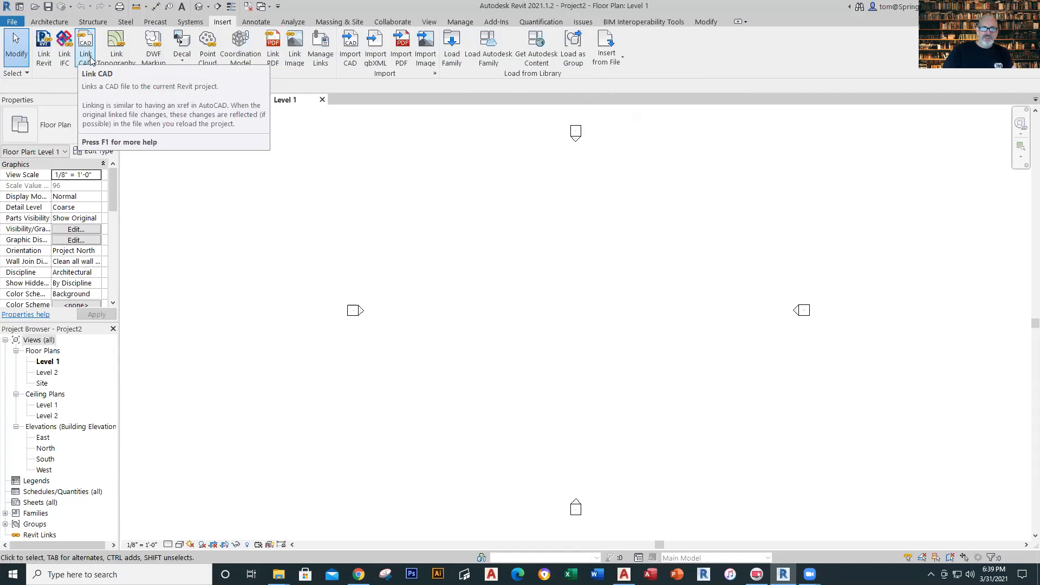
{"action": "left_click", "coordinate": [87, 54]}
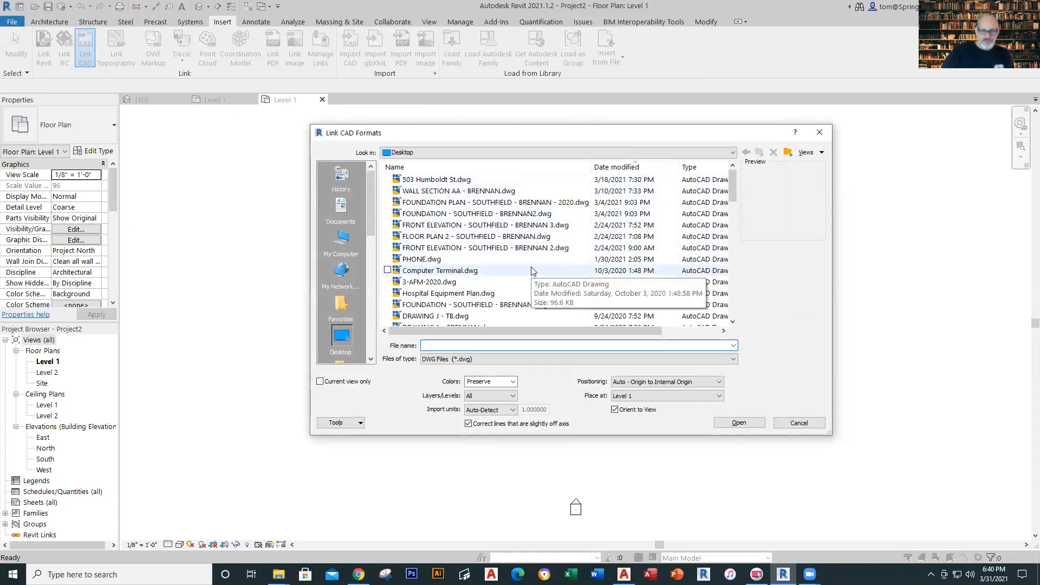
{"action": "left_click", "coordinate": [347, 238]}
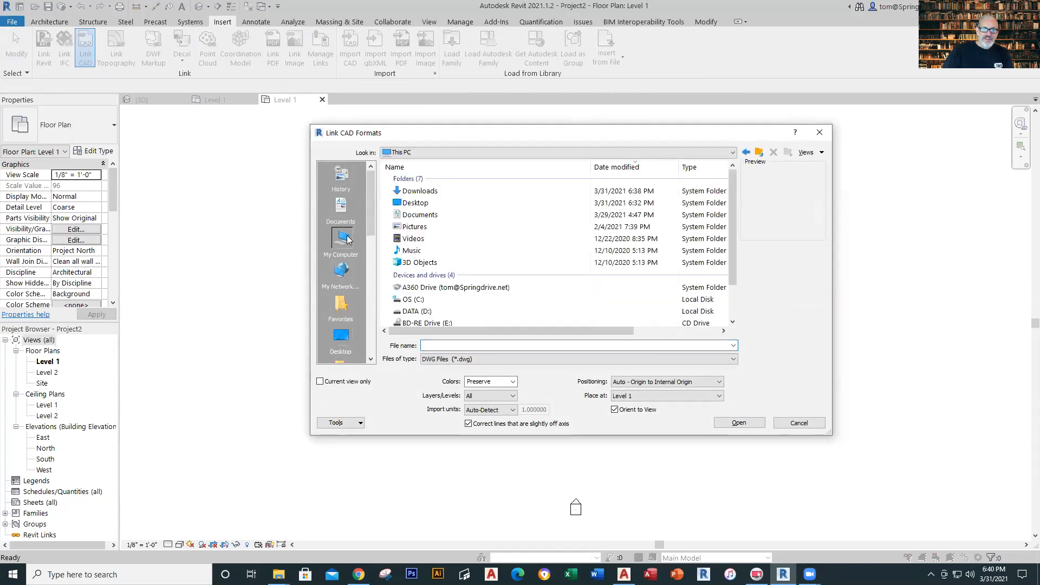
{"action": "double_click", "coordinate": [428, 191]}
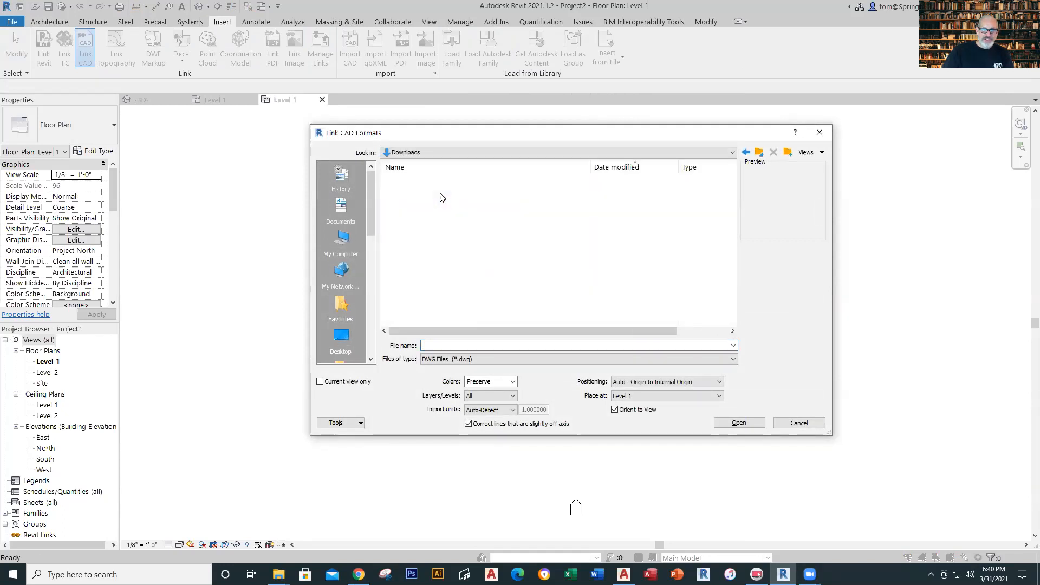
{"action": "left_click", "coordinate": [440, 193]}
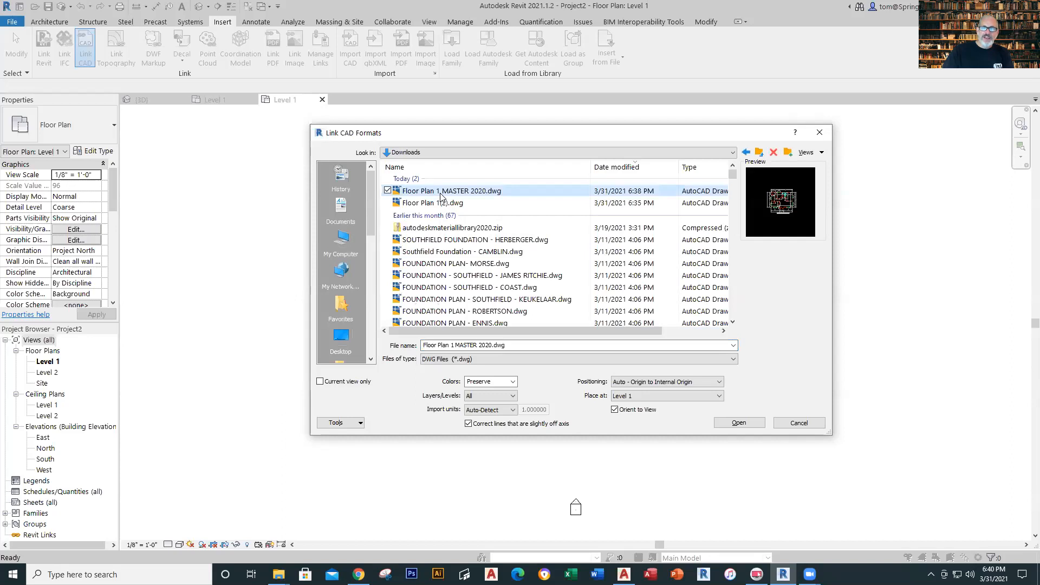
{"action": "left_click", "coordinate": [739, 423]}
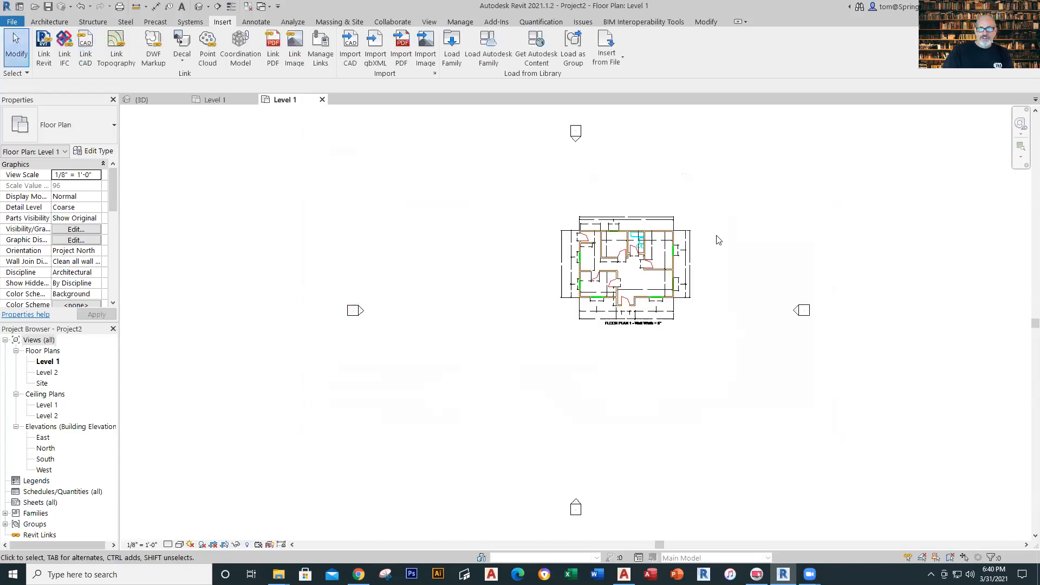
- Unpin the linked floor plan drawing and move it to the center of the four elevation markers
{"action": "scroll", "coordinate": [710, 240], "scroll_direction": "up", "scroll_amount": 1}
{"action": "scroll", "coordinate": [704, 287], "scroll_direction": "up", "scroll_amount": 5}
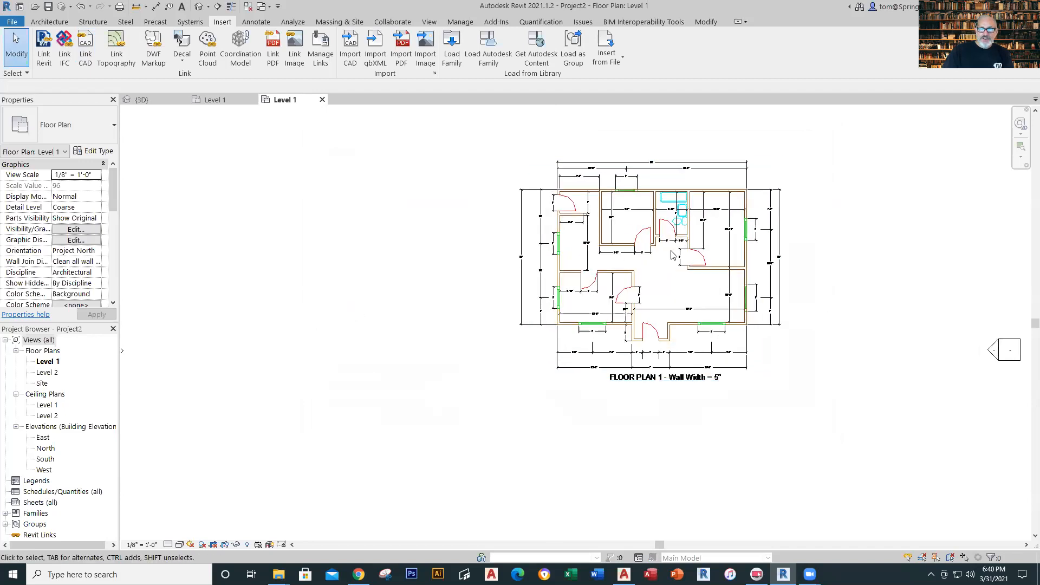
{"action": "scroll", "coordinate": [691, 308], "scroll_direction": "down", "scroll_amount": 5}
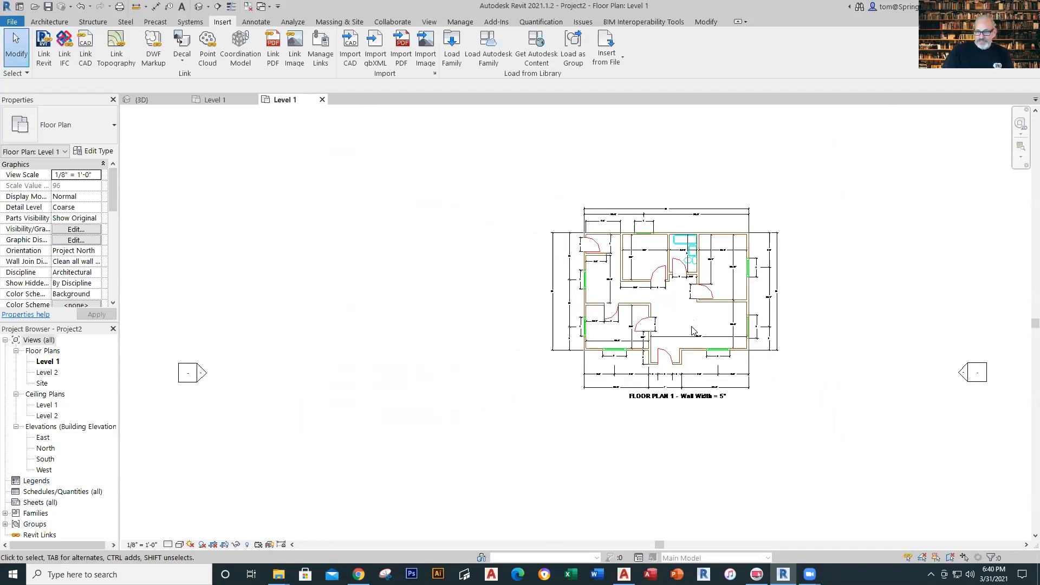
{"action": "left_click", "coordinate": [717, 377]}
{"action": "scroll", "coordinate": [695, 291], "scroll_direction": "up", "scroll_amount": 3}
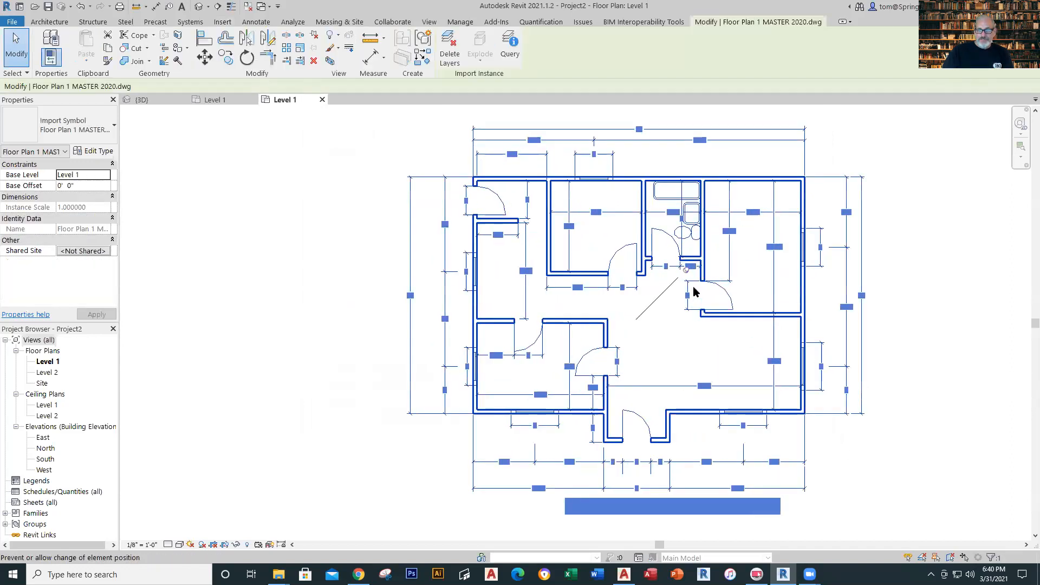
{"action": "scroll", "coordinate": [693, 291], "scroll_direction": "up", "scroll_amount": 3}
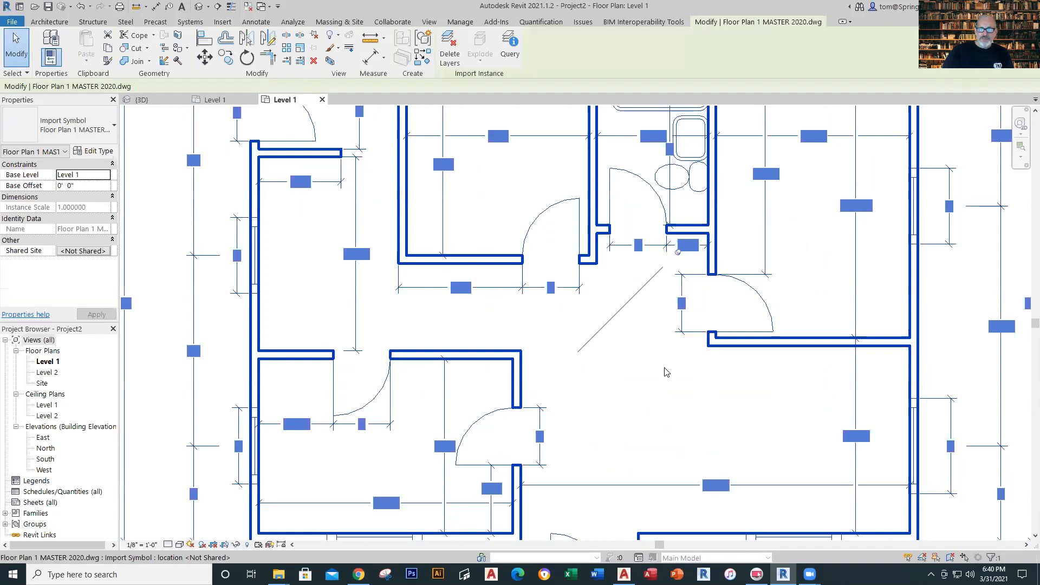
{"action": "scroll", "coordinate": [666, 372], "scroll_direction": "down", "scroll_amount": 6}
{"action": "middle_click_drag", "start_coordinate": [662, 379], "coordinate": [608, 335]}
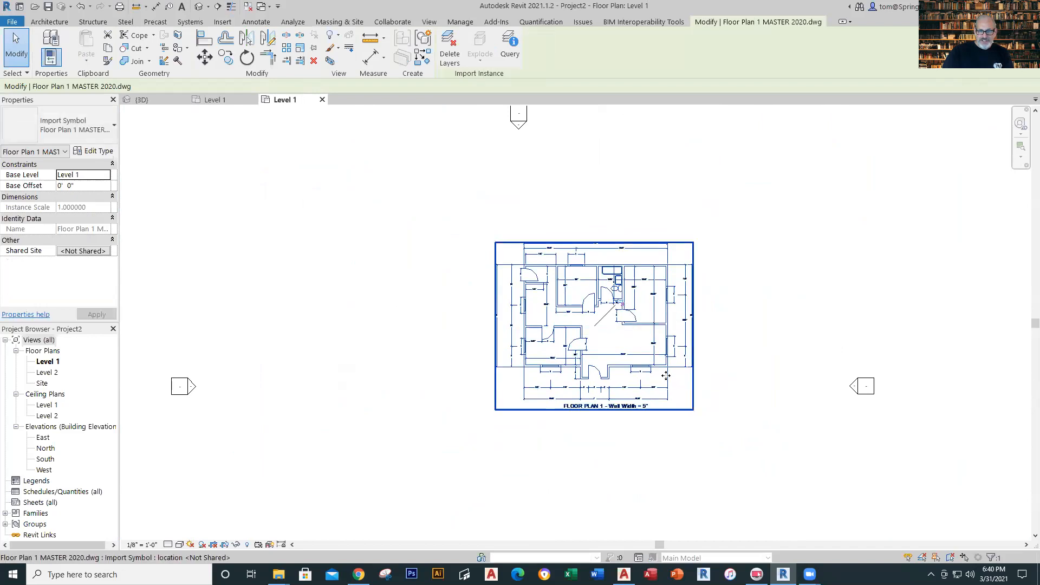
{"action": "scroll", "coordinate": [610, 310], "scroll_direction": "up", "scroll_amount": 3}
{"action": "scroll", "coordinate": [615, 360], "scroll_direction": "down", "scroll_amount": 4}
{"action": "scroll", "coordinate": [616, 359], "scroll_direction": "down", "scroll_amount": 2}
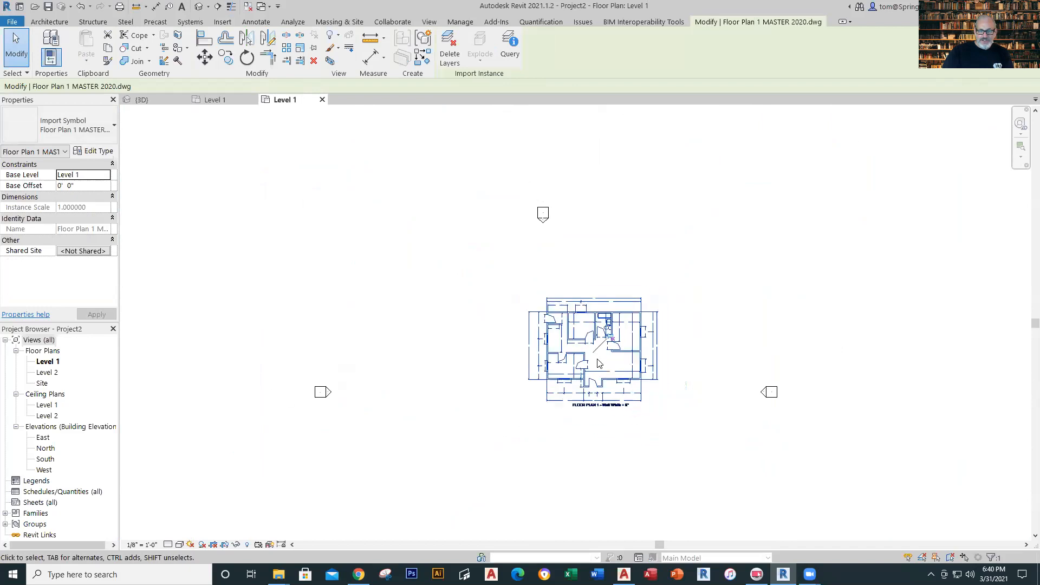
{"action": "left_click_drag", "start_coordinate": [583, 359], "coordinate": [530, 401]}
{"action": "left_click", "coordinate": [610, 409]}
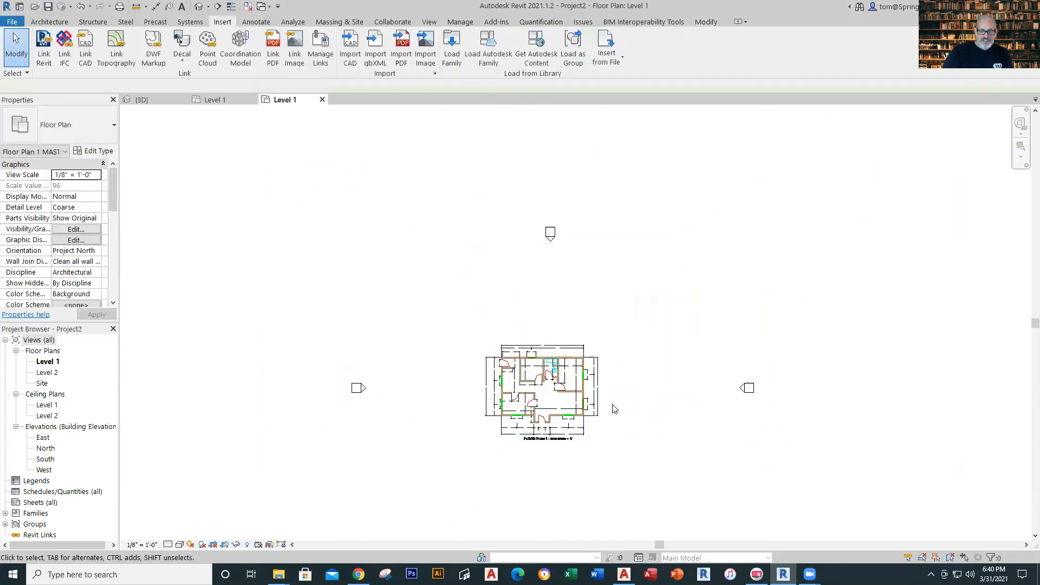
- Pin the repositioned floor plan drawing in place and clear the selection
{"action": "scroll", "coordinate": [603, 432], "scroll_direction": "up", "scroll_amount": 2}
{"action": "scroll", "coordinate": [603, 432], "scroll_direction": "up", "scroll_amount": 2}
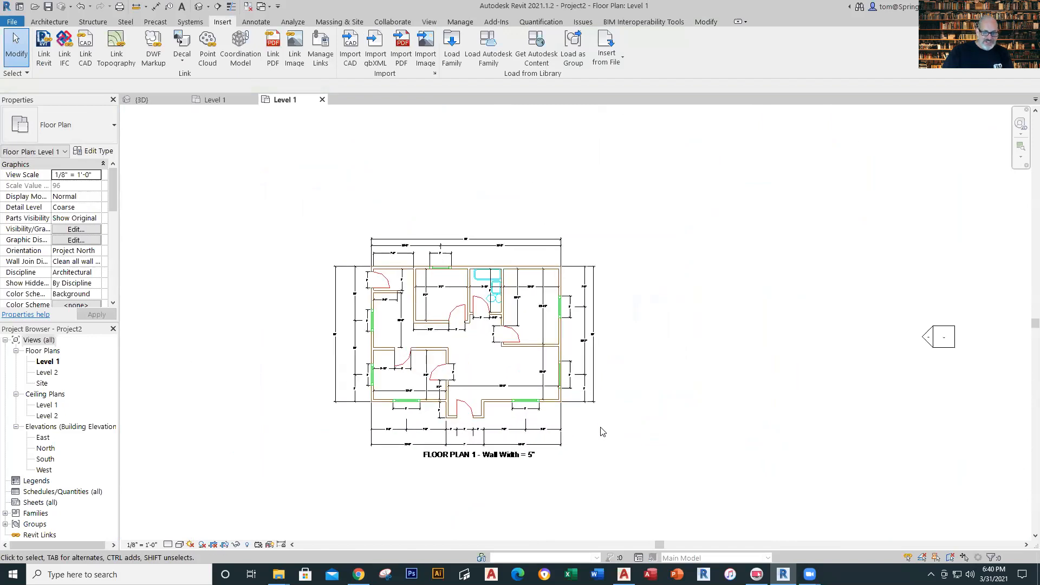
{"action": "left_click", "coordinate": [558, 401]}
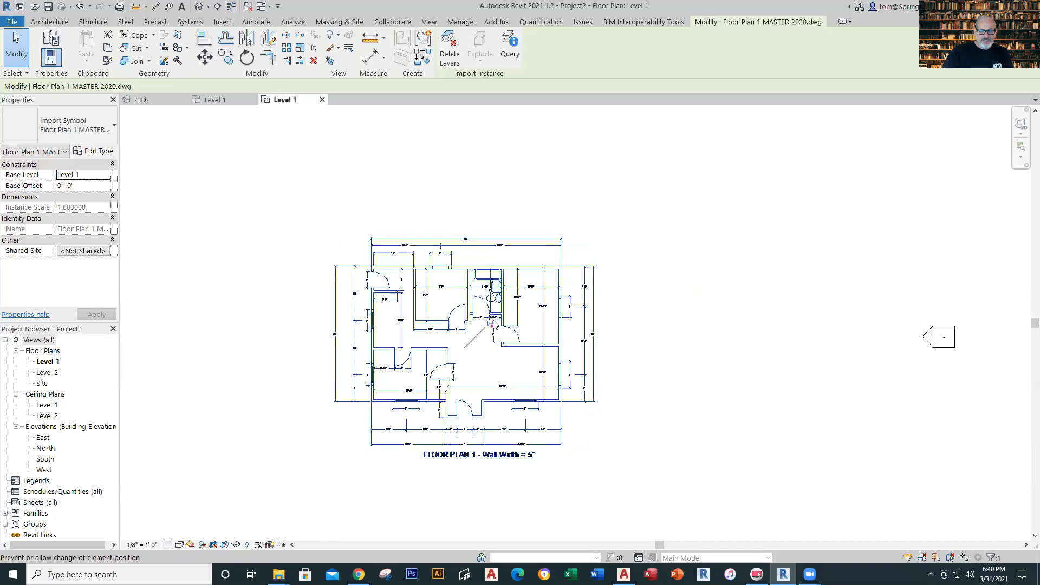
{"action": "left_click", "coordinate": [702, 340]}
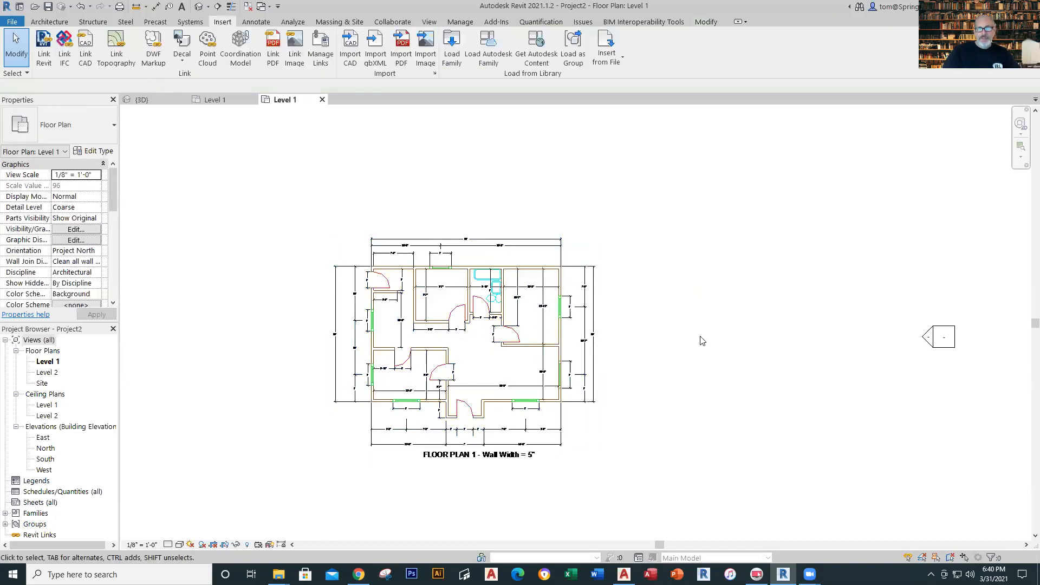
{"action": "scroll", "coordinate": [452, 319], "scroll_direction": "up", "scroll_amount": 5}
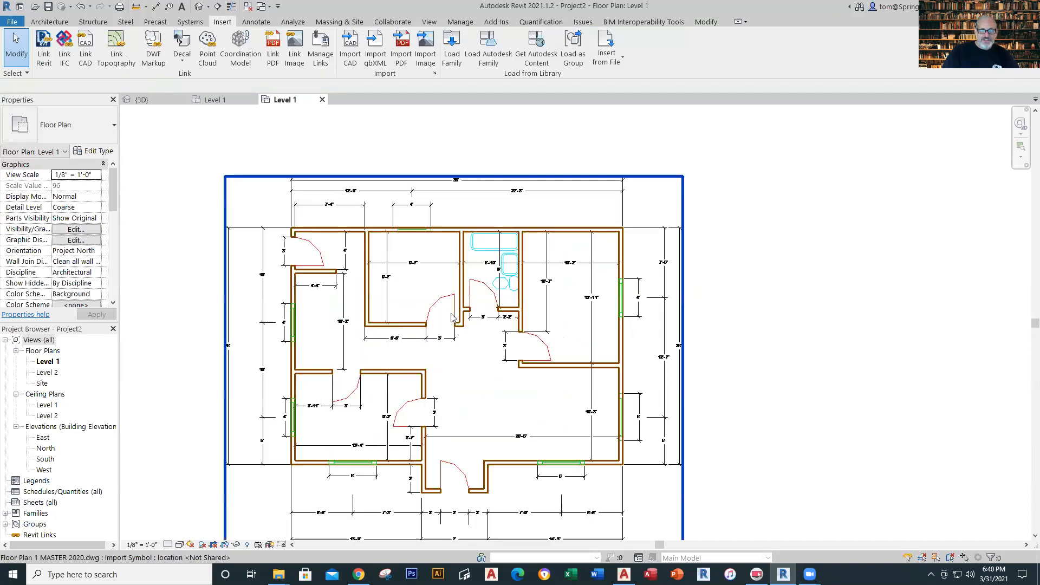
{"action": "scroll", "coordinate": [453, 319], "scroll_direction": "up", "scroll_amount": 1}
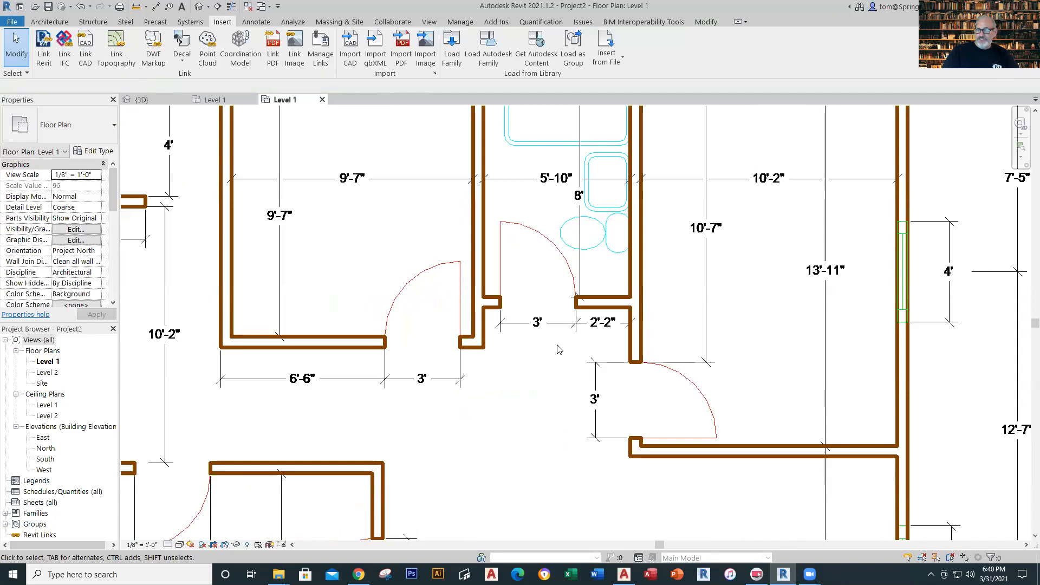
{"action": "scroll", "coordinate": [559, 349], "scroll_direction": "down", "scroll_amount": 2}
{"action": "scroll", "coordinate": [559, 349], "scroll_direction": "down", "scroll_amount": 4}
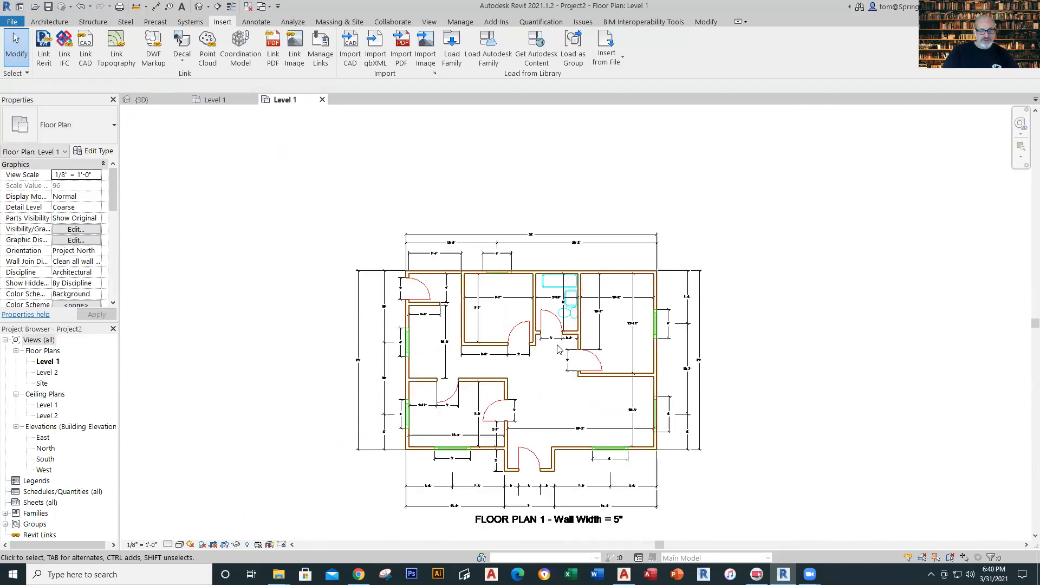
{"action": "middle_click_drag", "start_coordinate": [559, 350], "coordinate": [563, 294]}
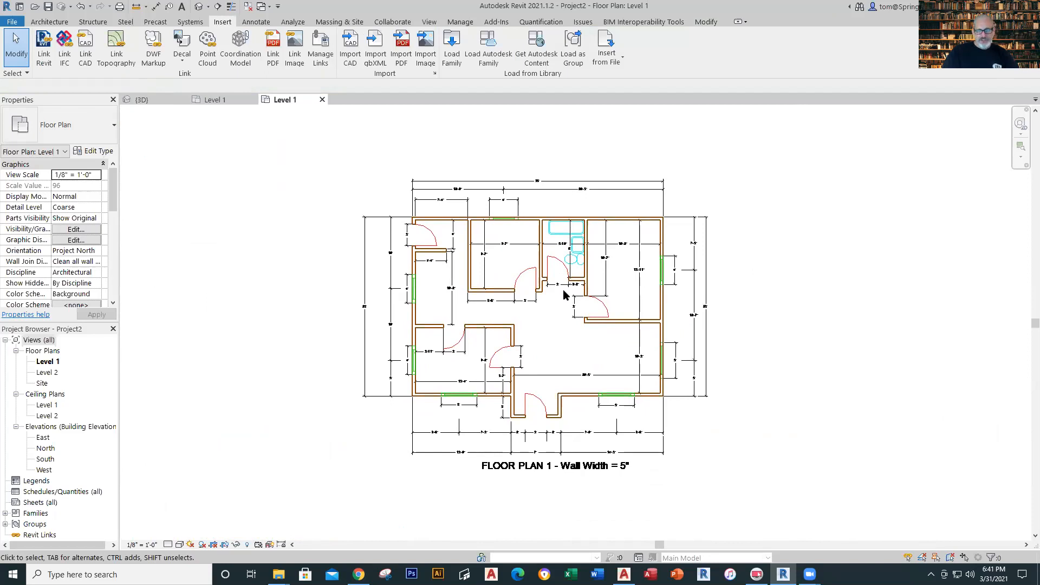
- Look through the architectural wall types available in this project and leave the Wall command without placing a wall
{"action": "left_click", "coordinate": [54, 22]}
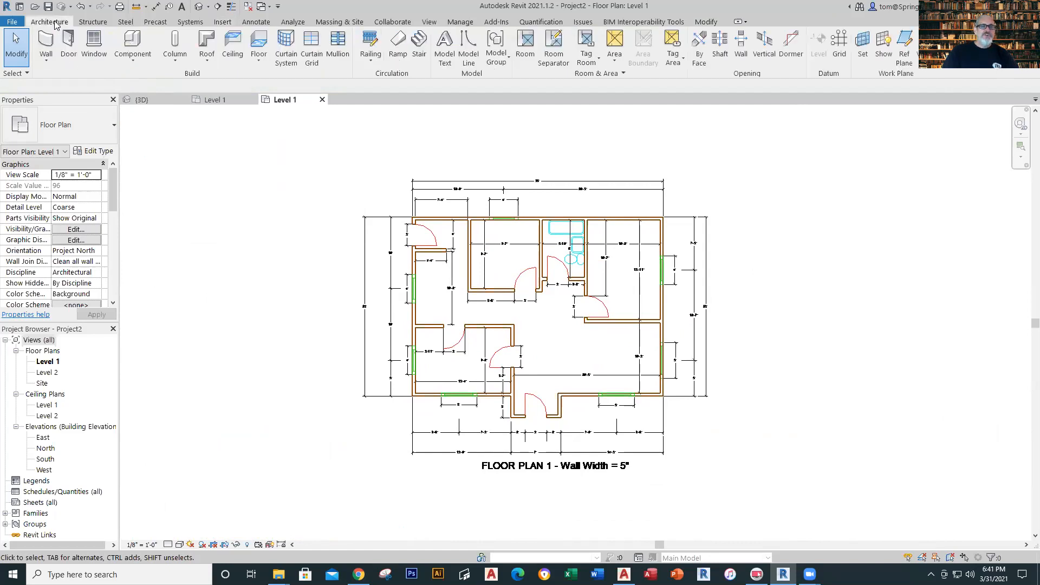
{"action": "left_click", "coordinate": [46, 61]}
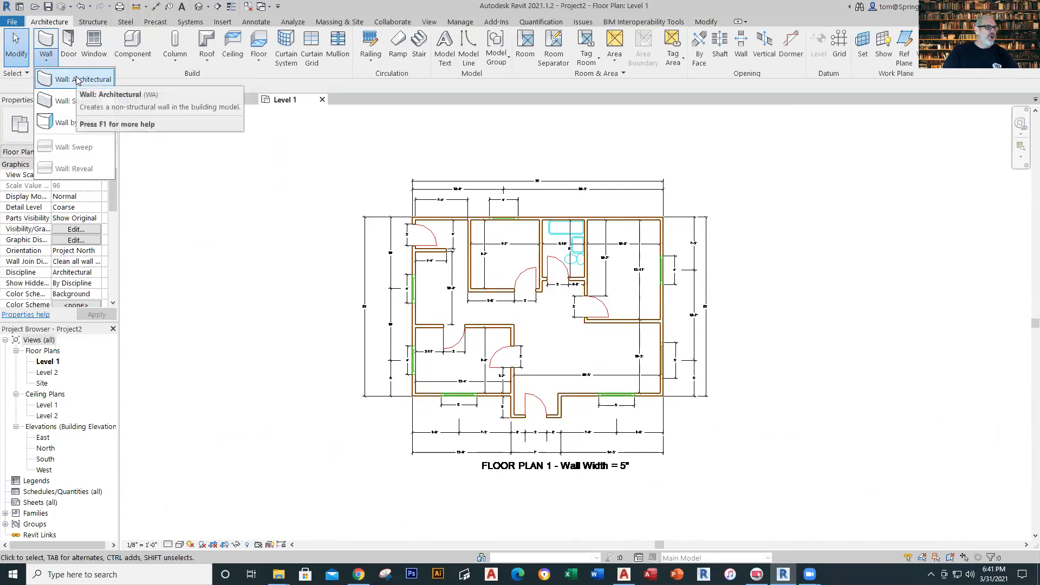
{"action": "left_click", "coordinate": [76, 80]}
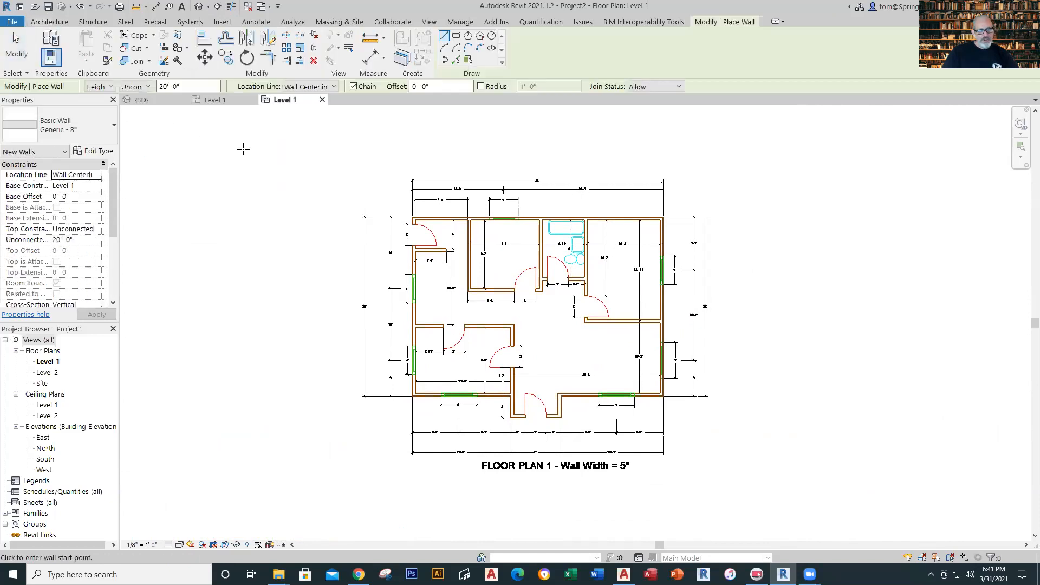
{"action": "left_click", "coordinate": [109, 127]}
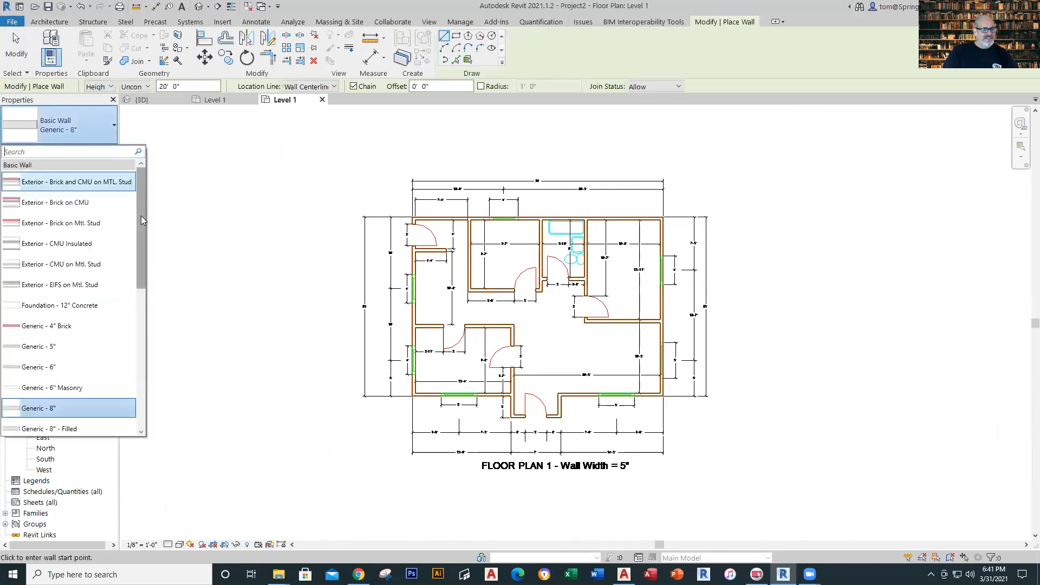
{"action": "mouse_move", "coordinate": [141, 221]}
{"action": "left_mouse_down"}
{"action": "mouse_move", "coordinate": [166, 355]}
{"action": "mouse_move", "coordinate": [135, 202]}
{"action": "left_mouse_up"}
{"action": "left_click", "coordinate": [228, 210]}
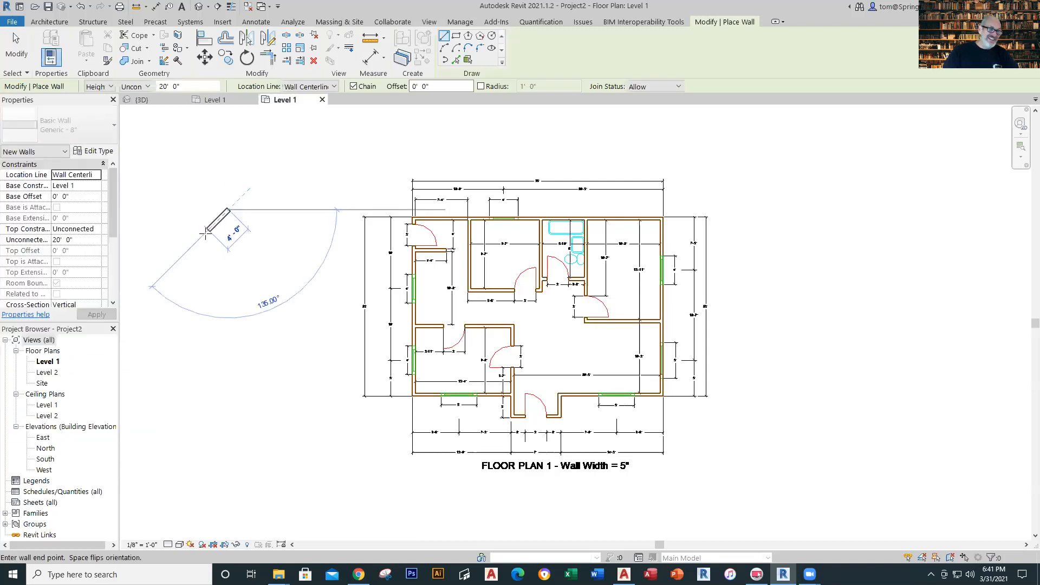
{"action": "key", "text": "Escape"}
{"action": "key", "text": "Escape"}
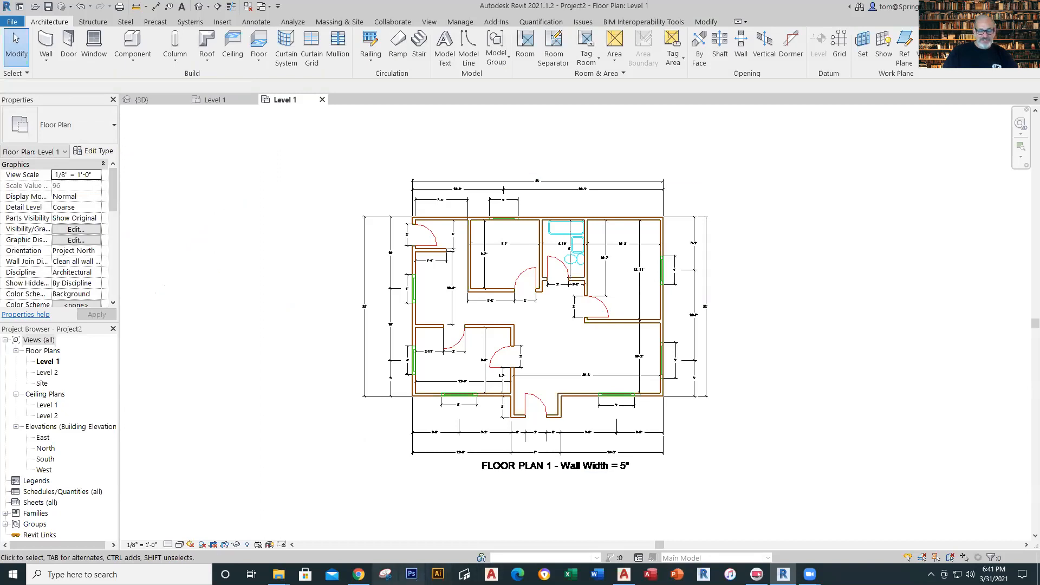
- Switch to Chrome and download the REVIT FLOOR PLAN 1 TEMPLATE item from the Revit Floor Plan 1 - Weeks 9 & 10 course page
{"action": "mouse_move", "coordinate": [358, 574]}
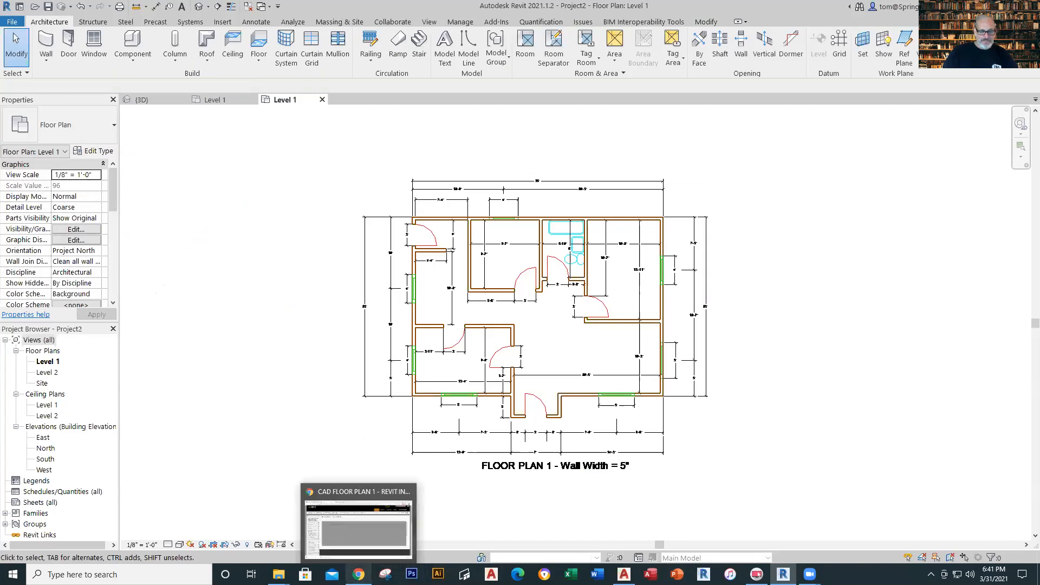
{"action": "left_click", "coordinate": [358, 528]}
{"action": "scroll", "coordinate": [81, 464], "scroll_direction": "down", "scroll_amount": 10}
{"action": "scroll", "coordinate": [80, 445], "scroll_direction": "down", "scroll_amount": 2}
{"action": "left_click", "coordinate": [67, 235]}
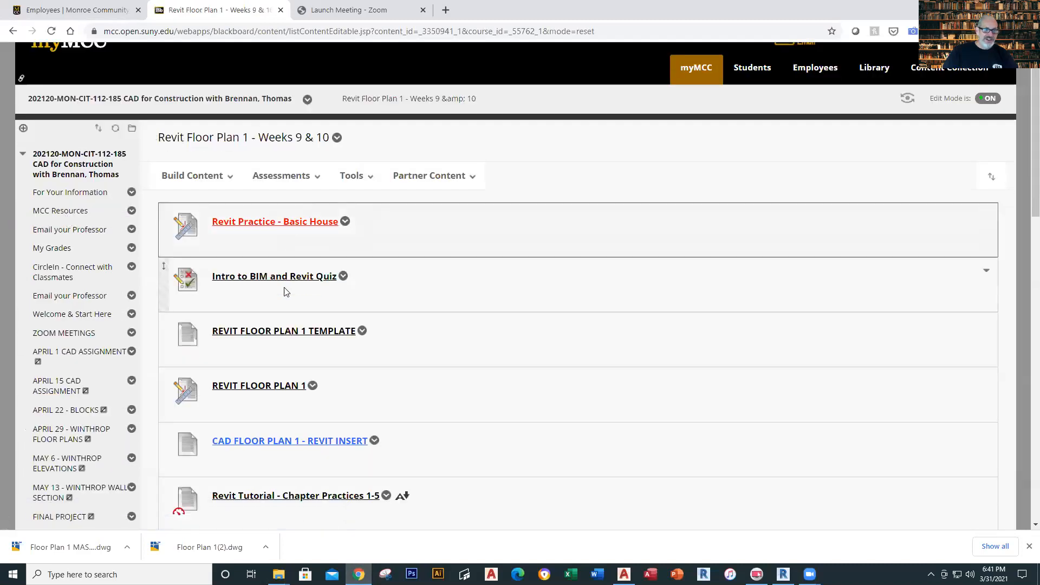
{"action": "scroll", "coordinate": [286, 292], "scroll_direction": "down", "scroll_amount": 3}
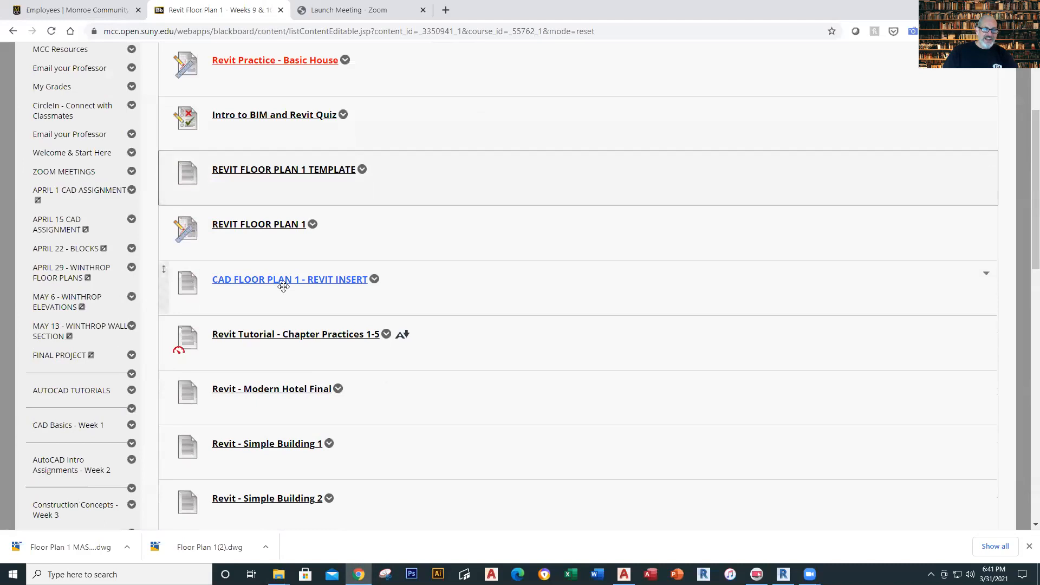
{"action": "left_click", "coordinate": [306, 172]}
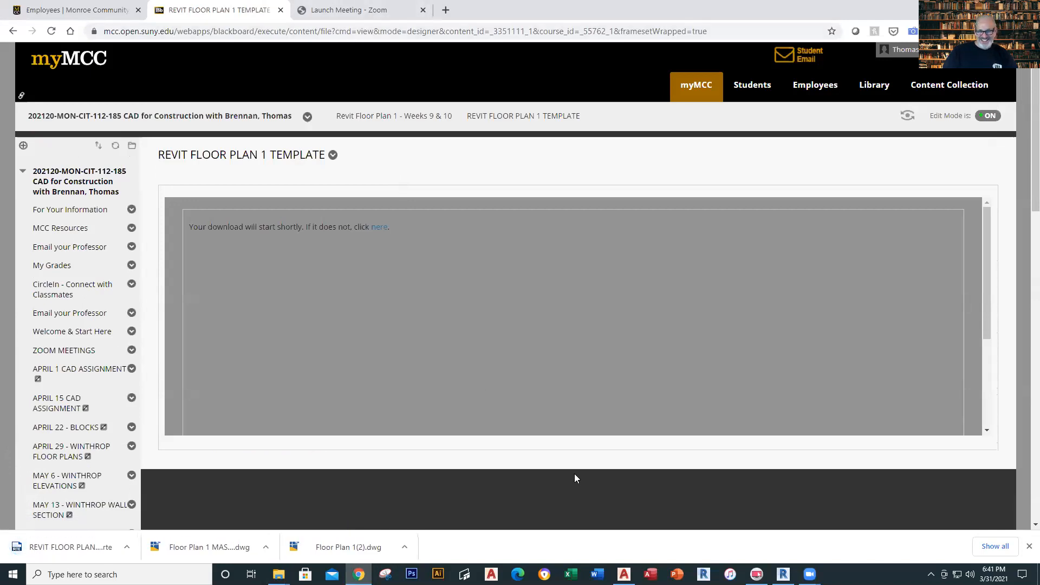
- Switch back to Revit and close the Project2 project without saving its changes
{"action": "left_click", "coordinate": [783, 574]}
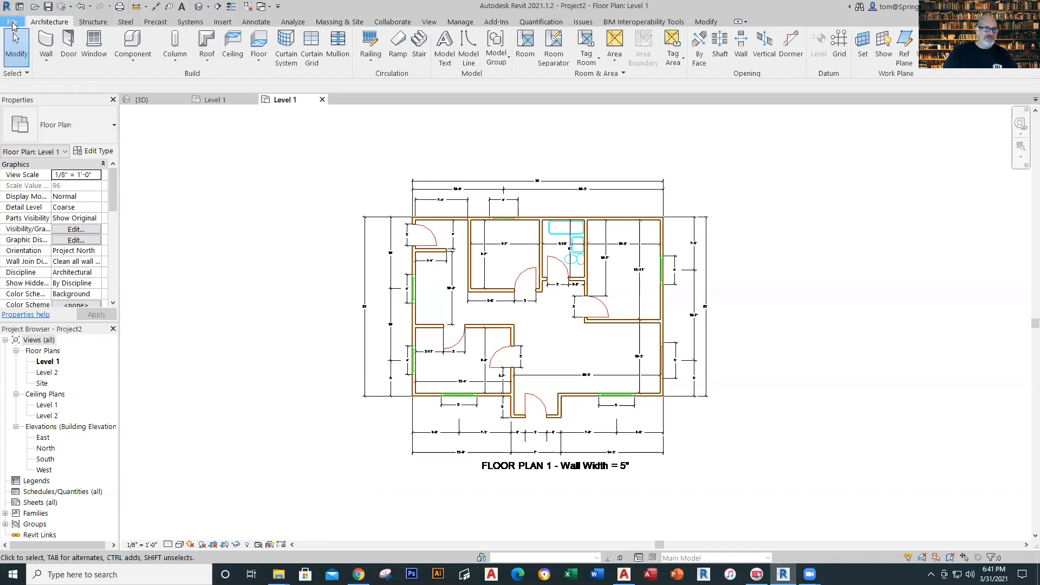
{"action": "left_click", "coordinate": [12, 24]}
{"action": "left_click", "coordinate": [388, 270]}
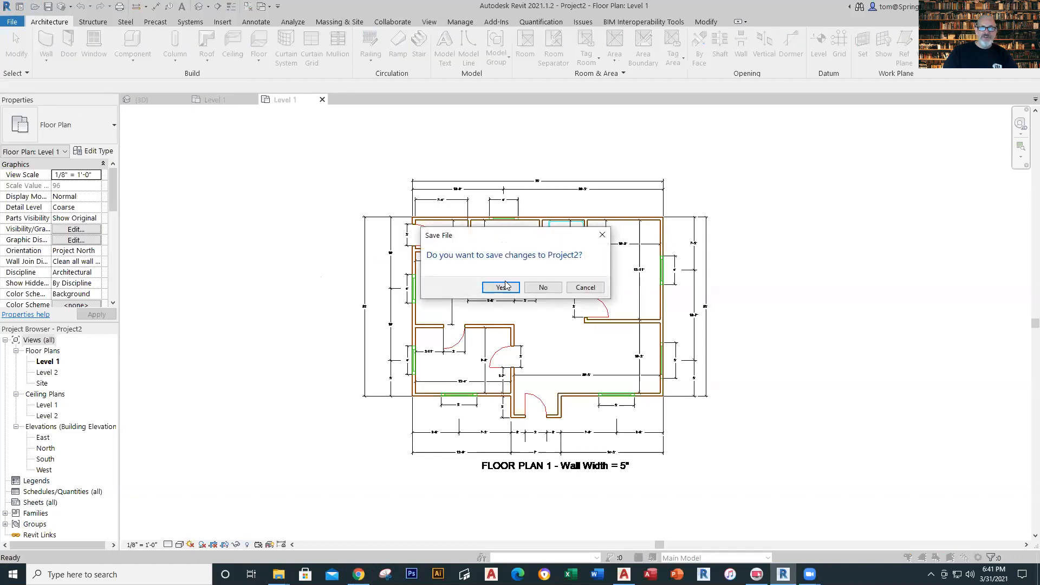
{"action": "left_click", "coordinate": [542, 288]}
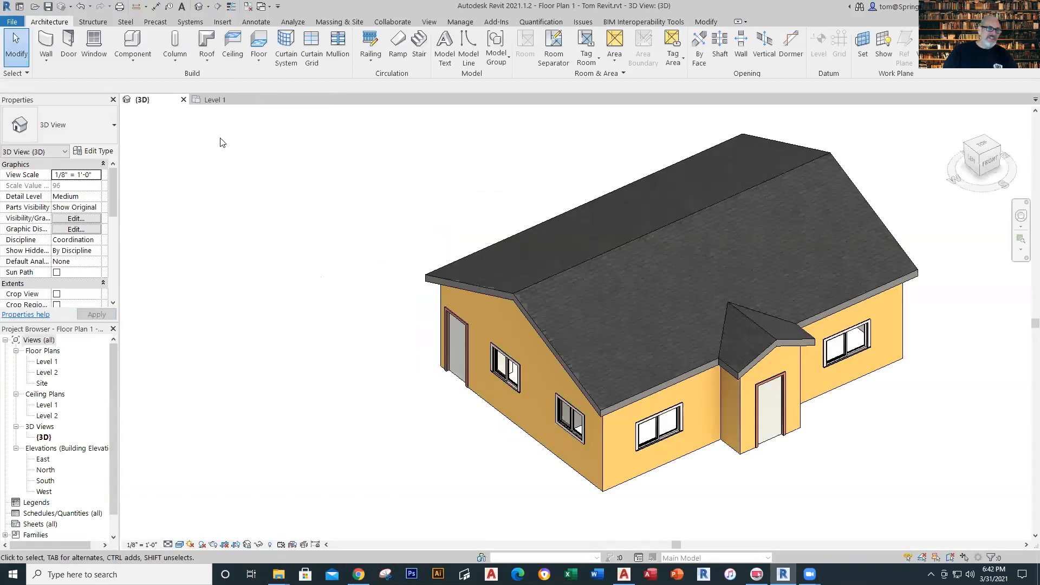
- Create a new project from the template file REVIT FLOOR PLAN 1 TEMPLATE(2) (2).rte in the Downloads folder
{"action": "left_click", "coordinate": [12, 21]}
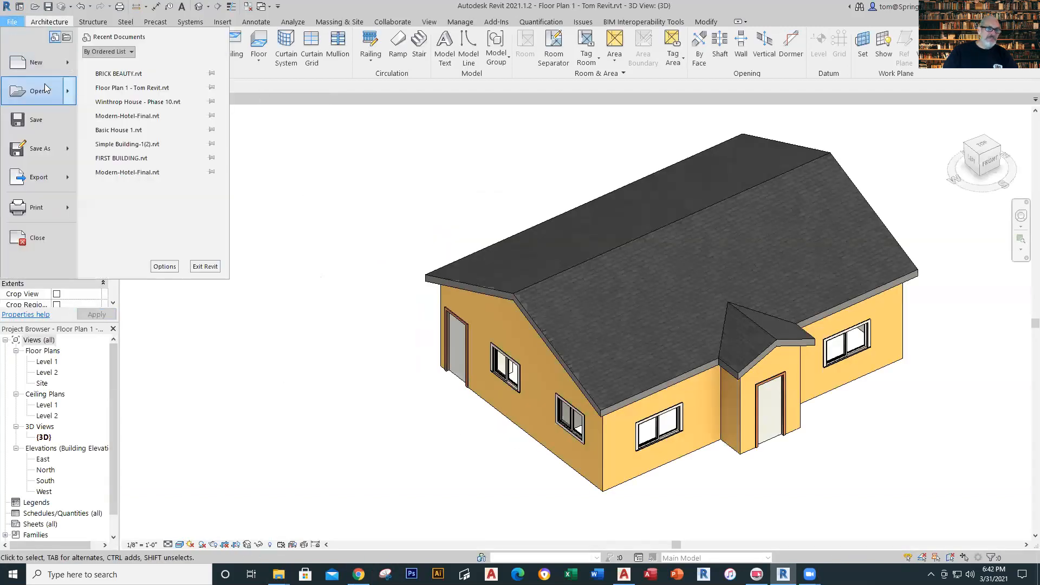
{"action": "left_click", "coordinate": [43, 63]}
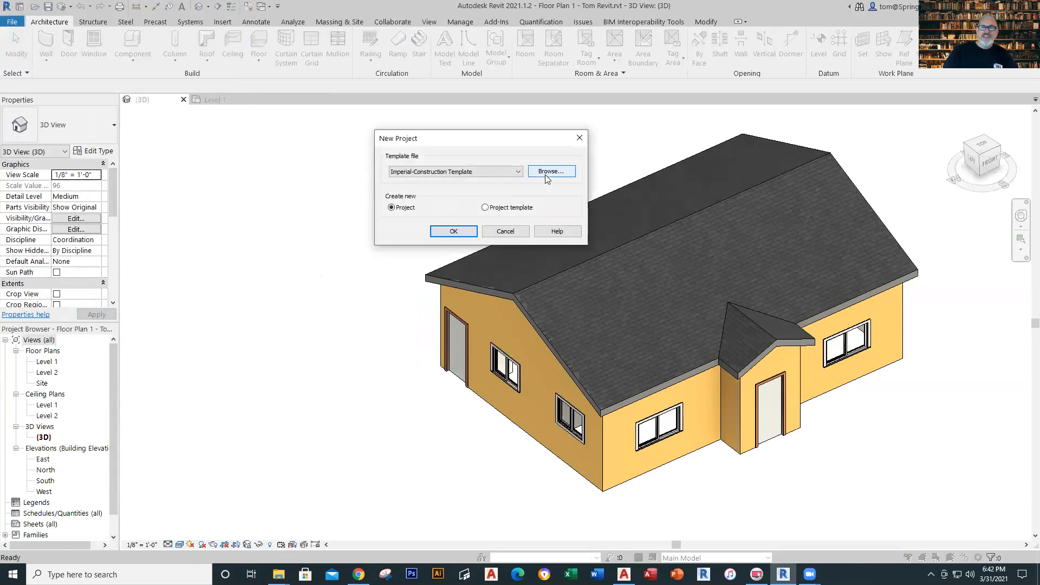
{"action": "left_click", "coordinate": [521, 175]}
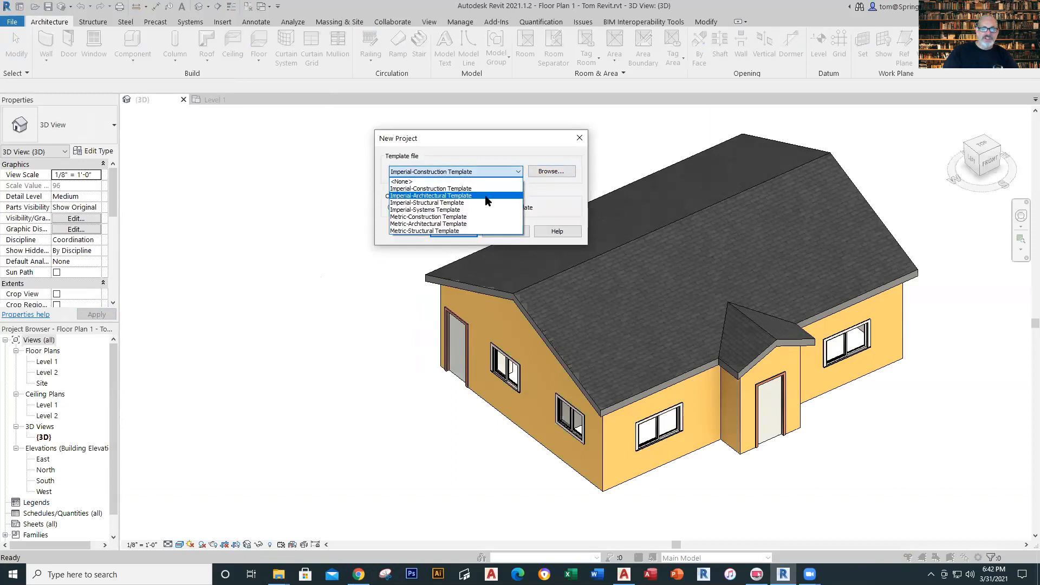
{"action": "left_click", "coordinate": [546, 172]}
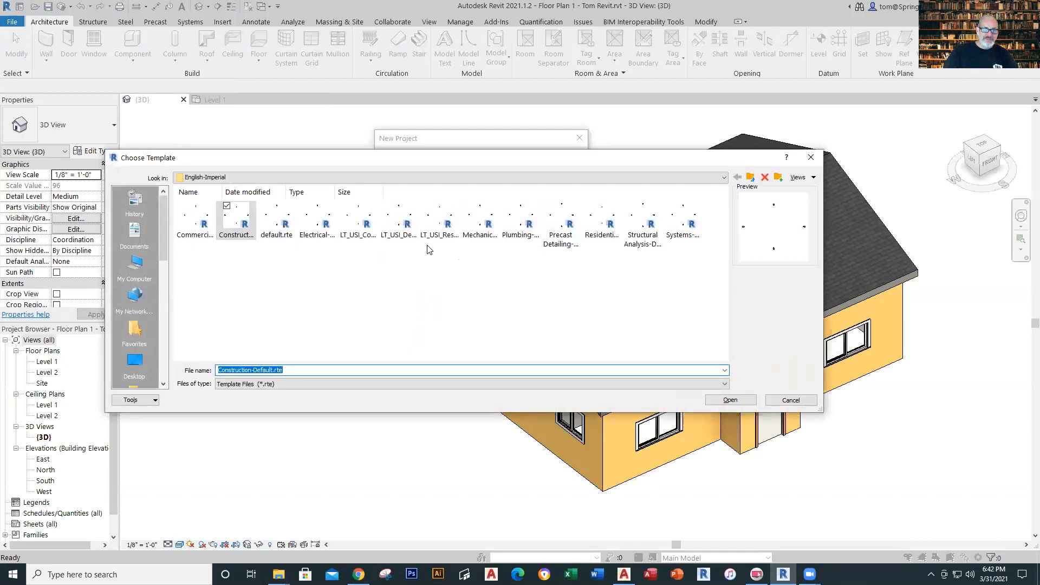
{"action": "left_click", "coordinate": [135, 263]}
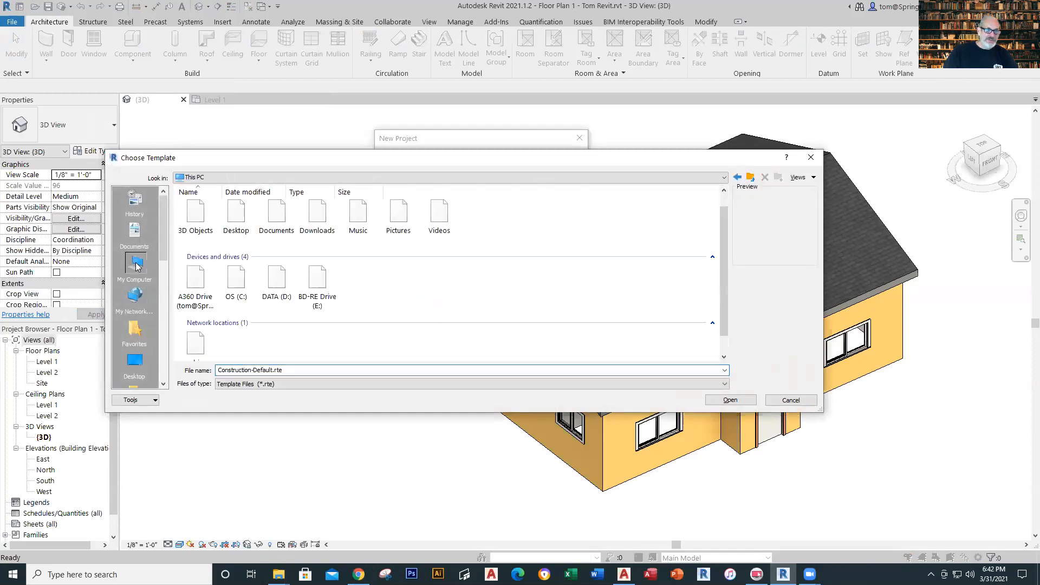
{"action": "double_click", "coordinate": [321, 224]}
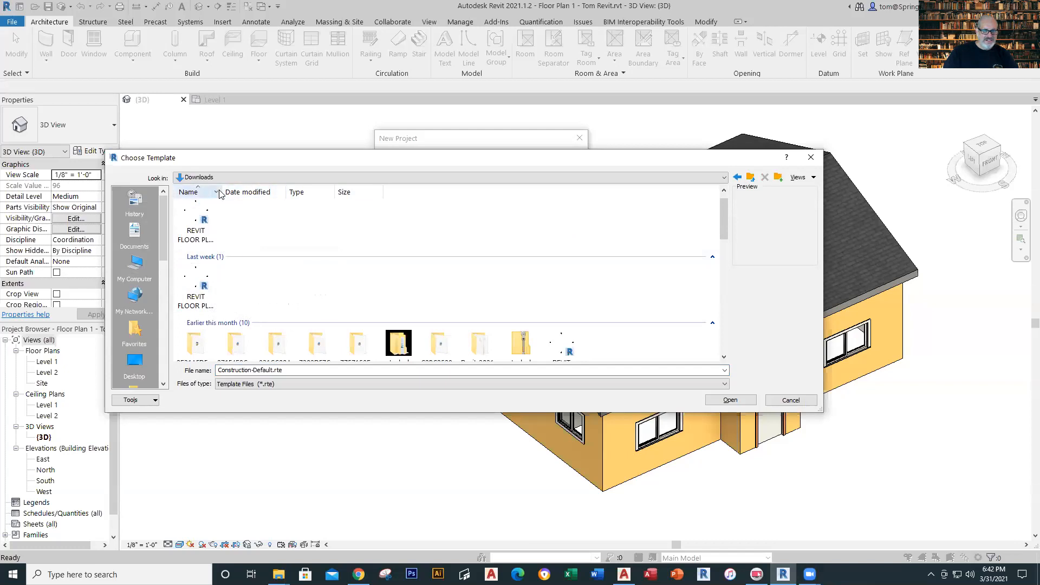
{"action": "scroll", "coordinate": [364, 275], "scroll_direction": "down", "scroll_amount": 3}
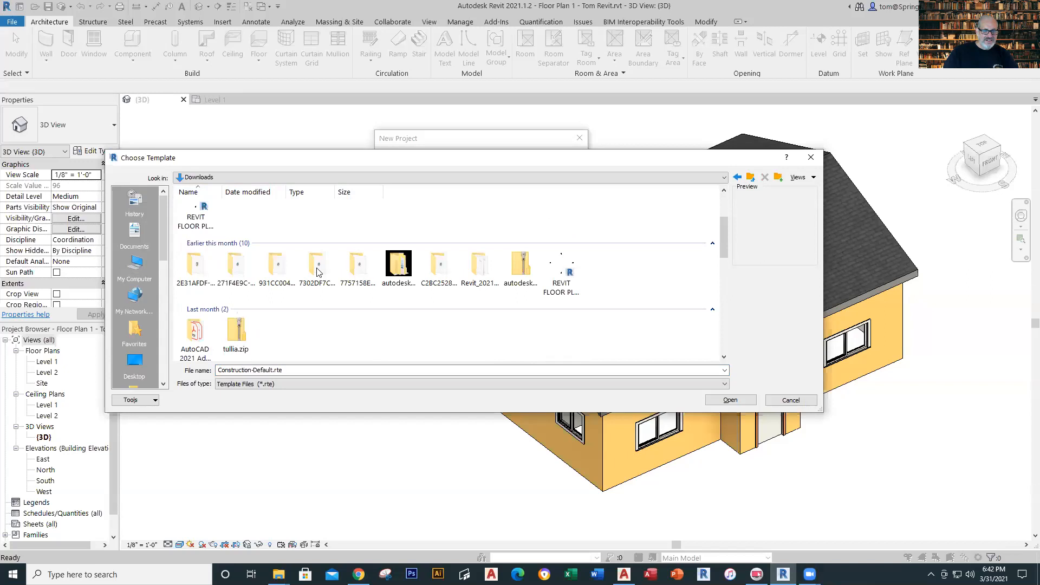
{"action": "scroll", "coordinate": [265, 263], "scroll_direction": "up", "scroll_amount": 3}
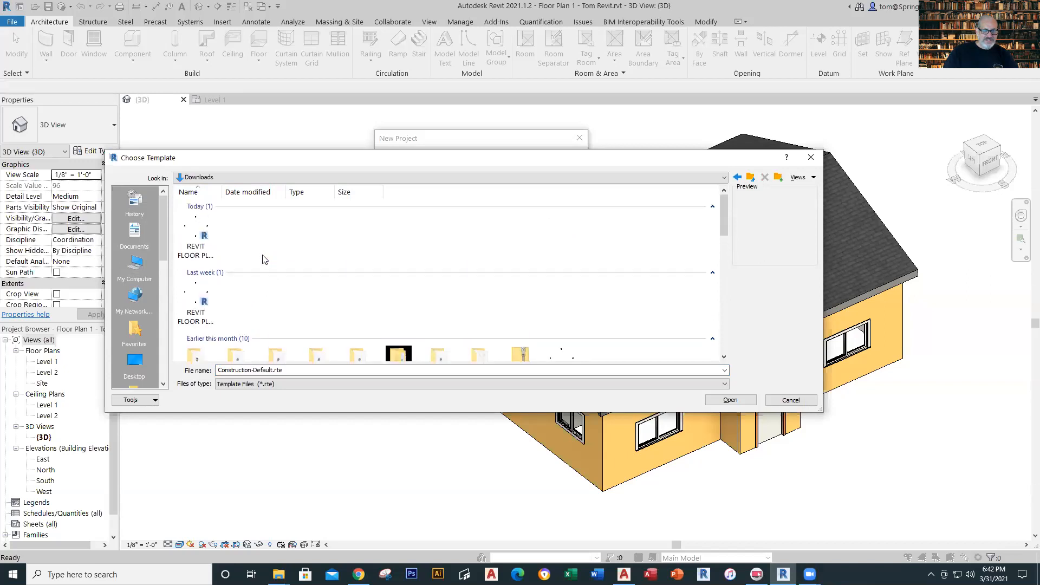
{"action": "left_click", "coordinate": [204, 250]}
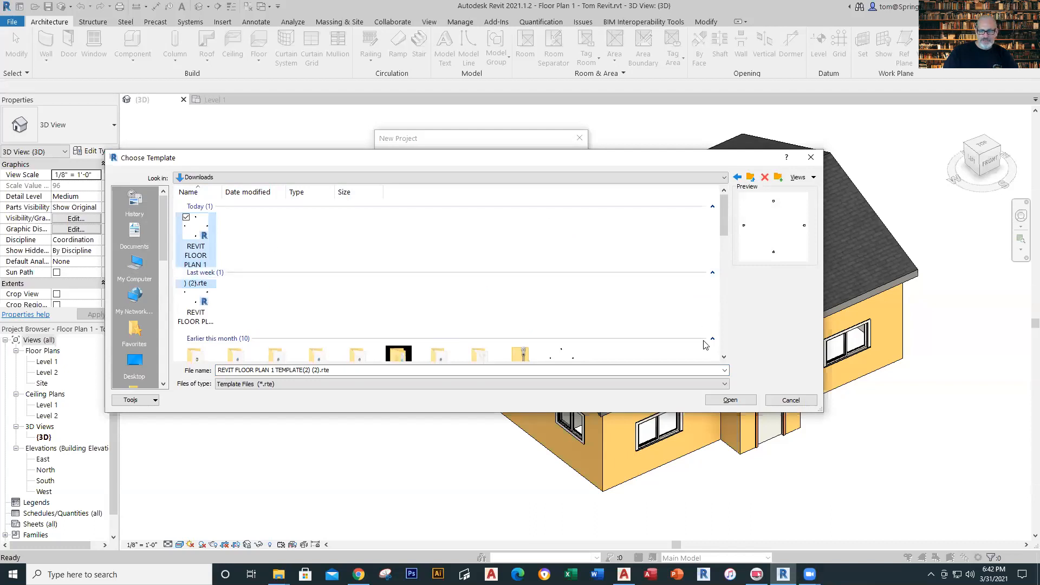
{"action": "left_click", "coordinate": [731, 399]}
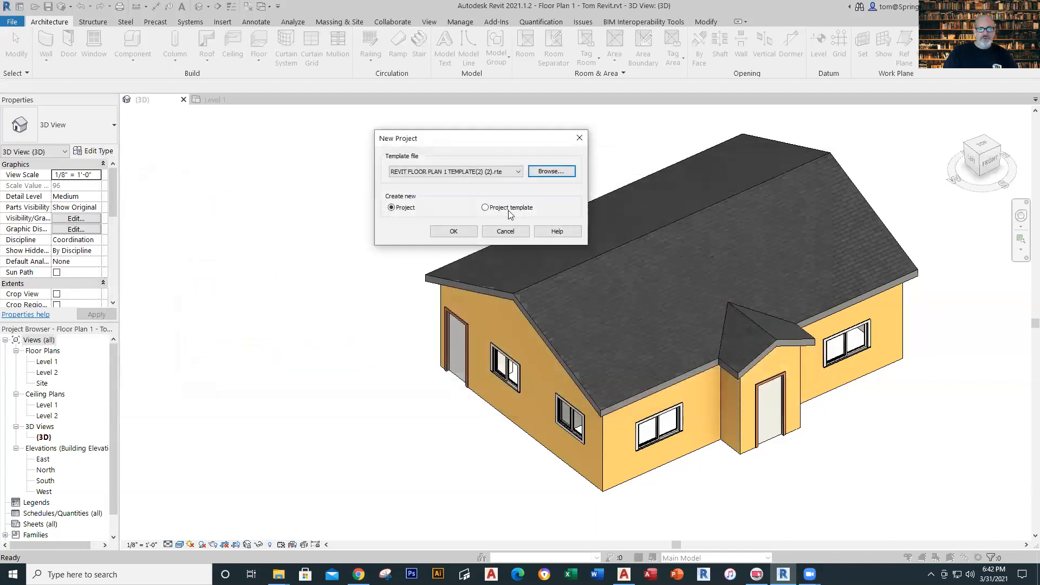
{"action": "left_click", "coordinate": [453, 232]}
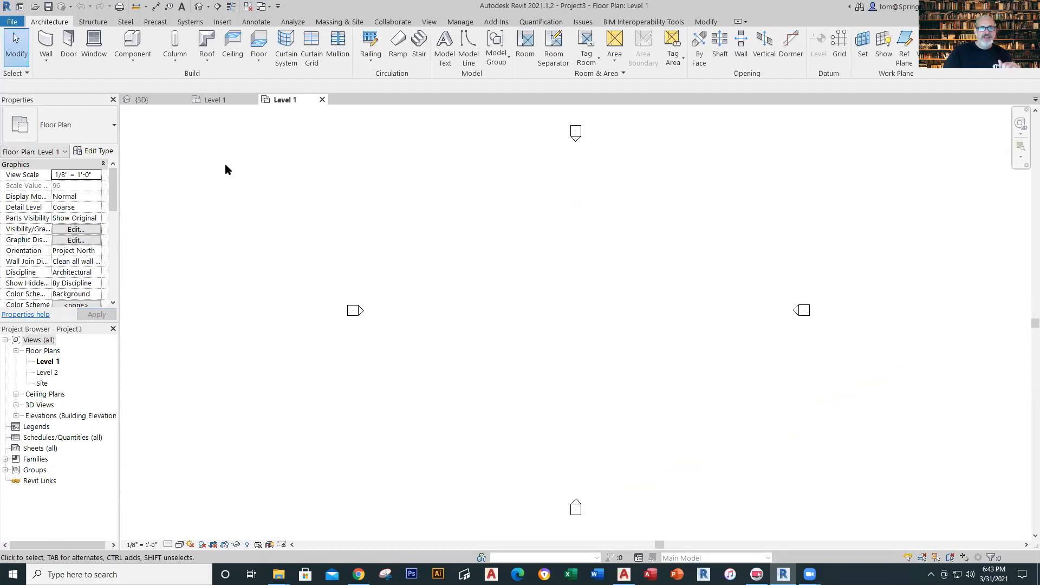
- Start the architectural Wall command and link Floor Plan 1 MASTER 2020.dwg from Downloads into the Level 1 plan for the current view only
{"action": "left_click", "coordinate": [46, 59]}
{"action": "left_click", "coordinate": [61, 81]}
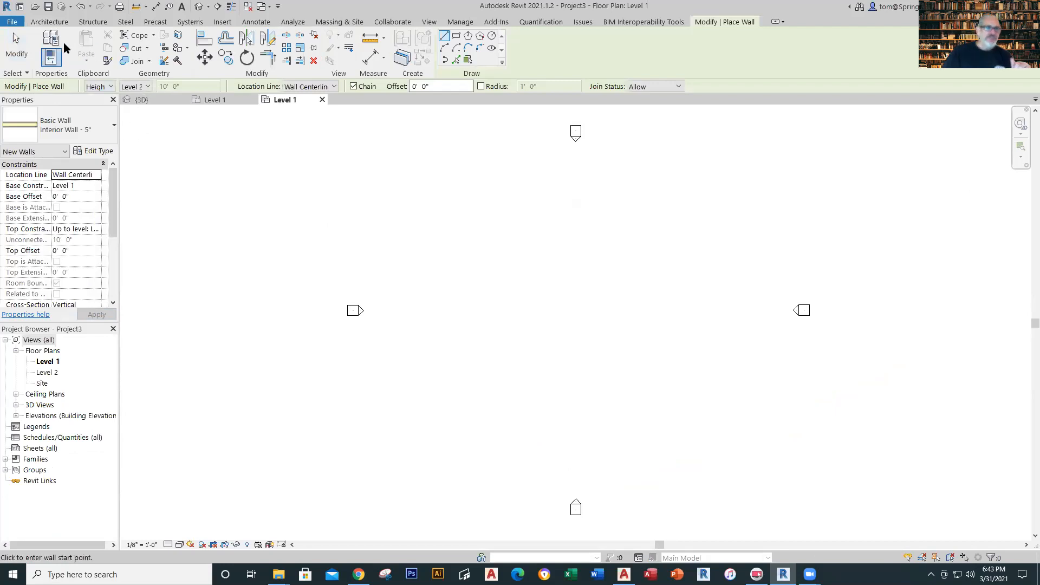
{"action": "left_click", "coordinate": [219, 24]}
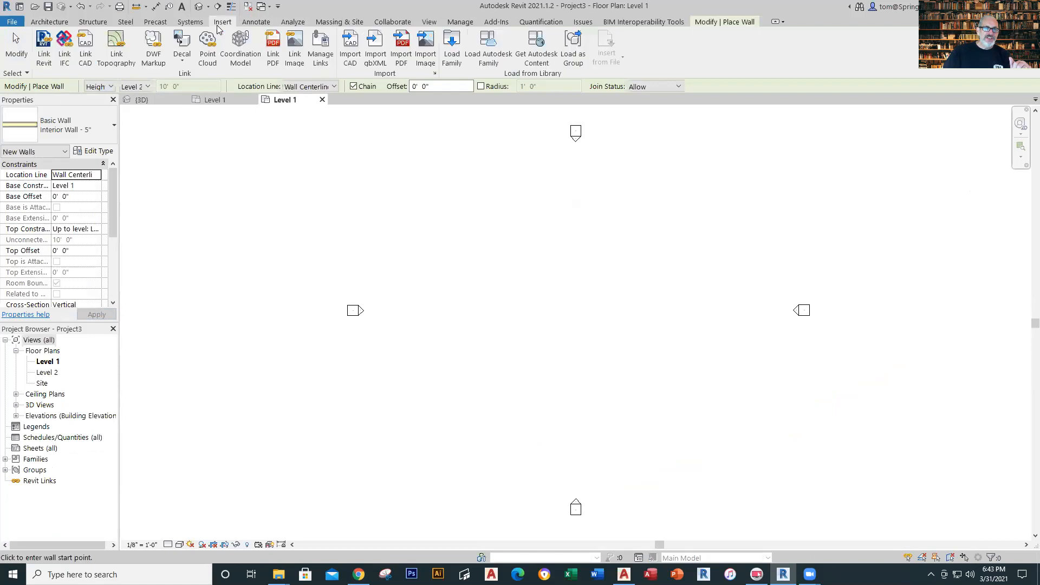
{"action": "left_click", "coordinate": [91, 59]}
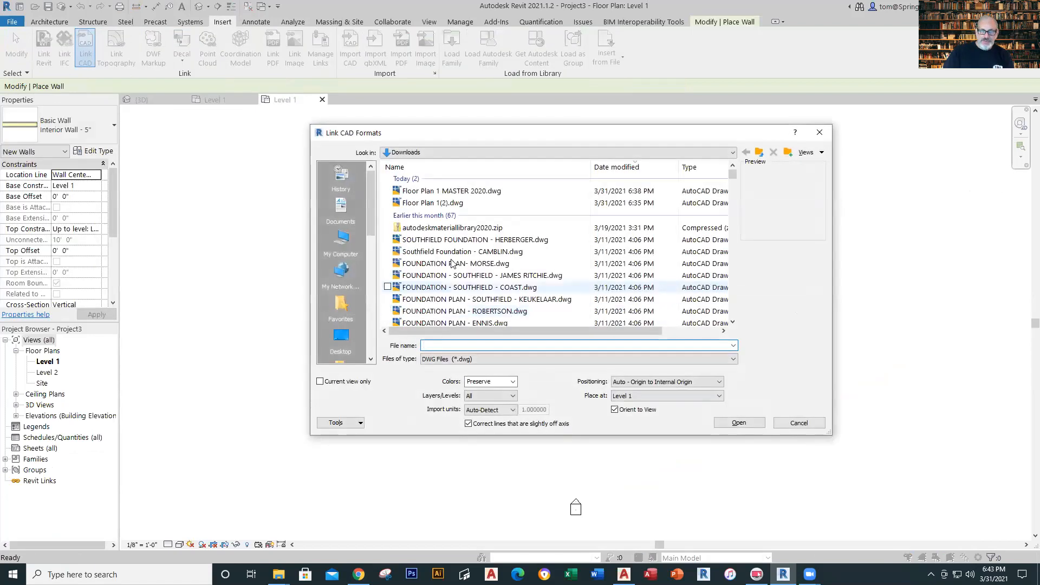
{"action": "left_click", "coordinate": [451, 191]}
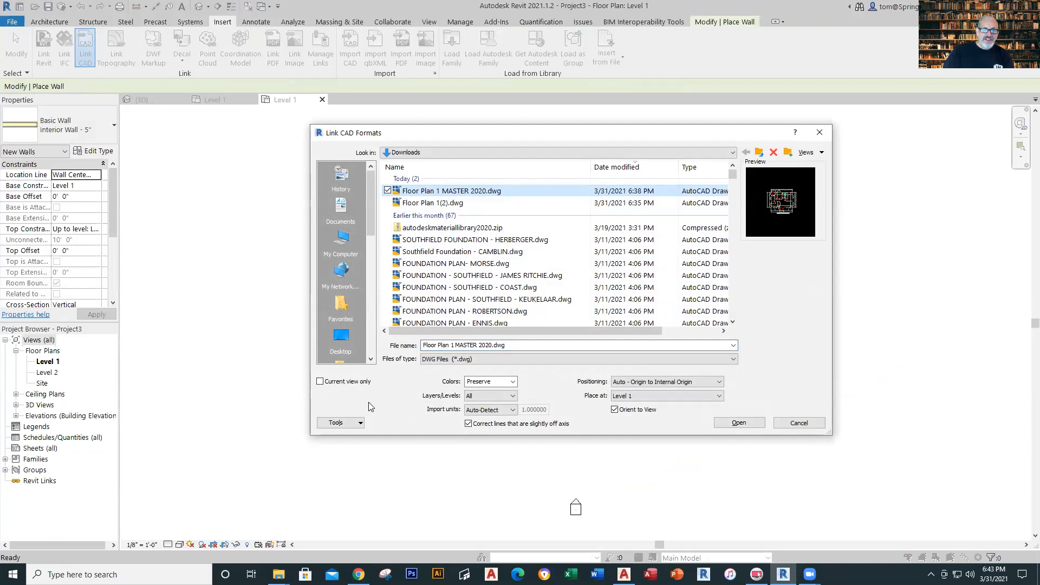
{"action": "left_click", "coordinate": [320, 382]}
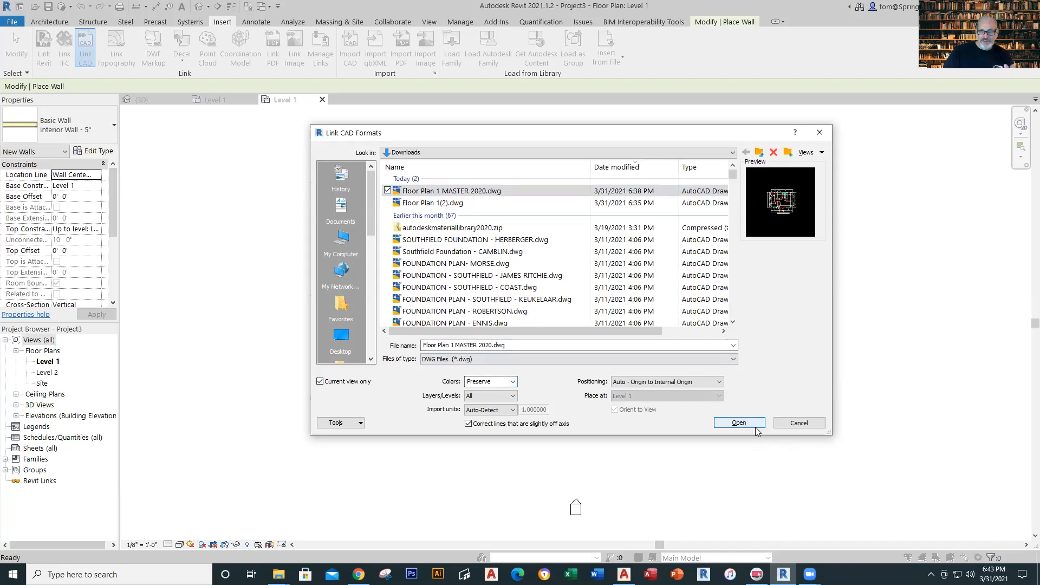
{"action": "left_click", "coordinate": [739, 423]}
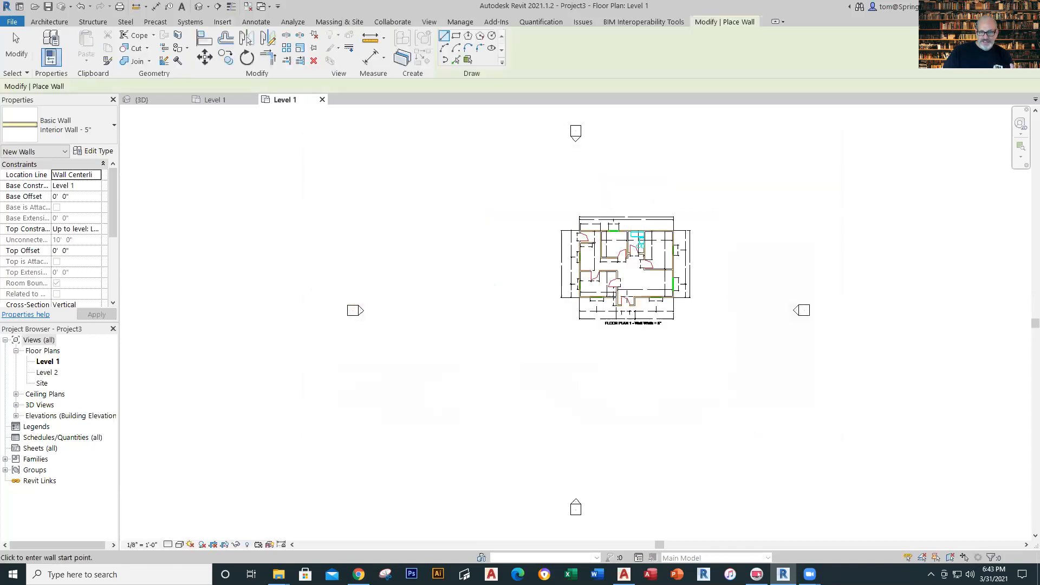
{"action": "scroll", "coordinate": [694, 336], "scroll_direction": "up", "scroll_amount": 2}
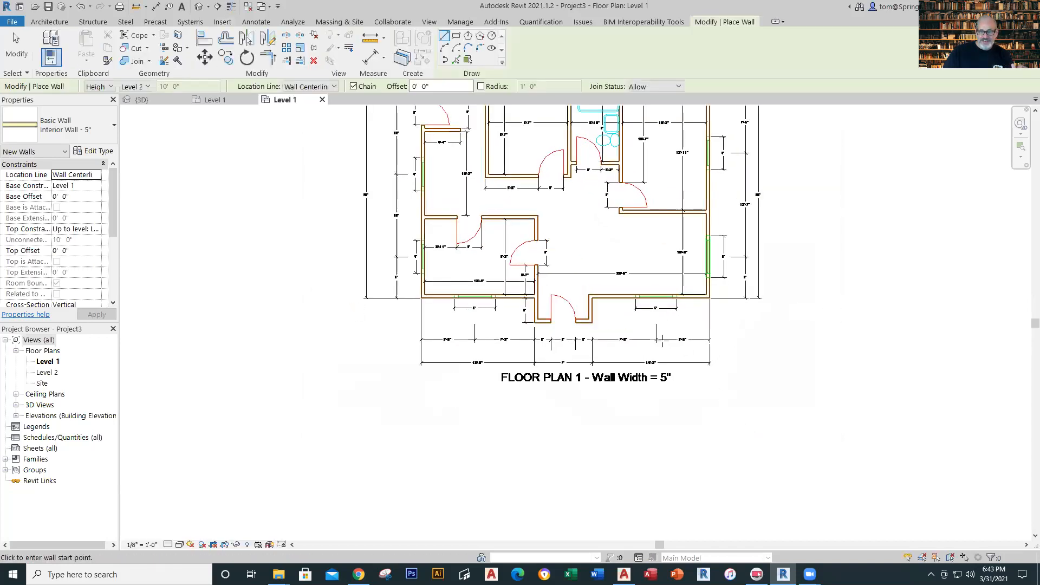
- Leave the Wall command, unpin the linked floor plan drawing and move it midway between the four elevation markers
{"action": "key", "text": "Escape"}
{"action": "key", "text": "Escape"}
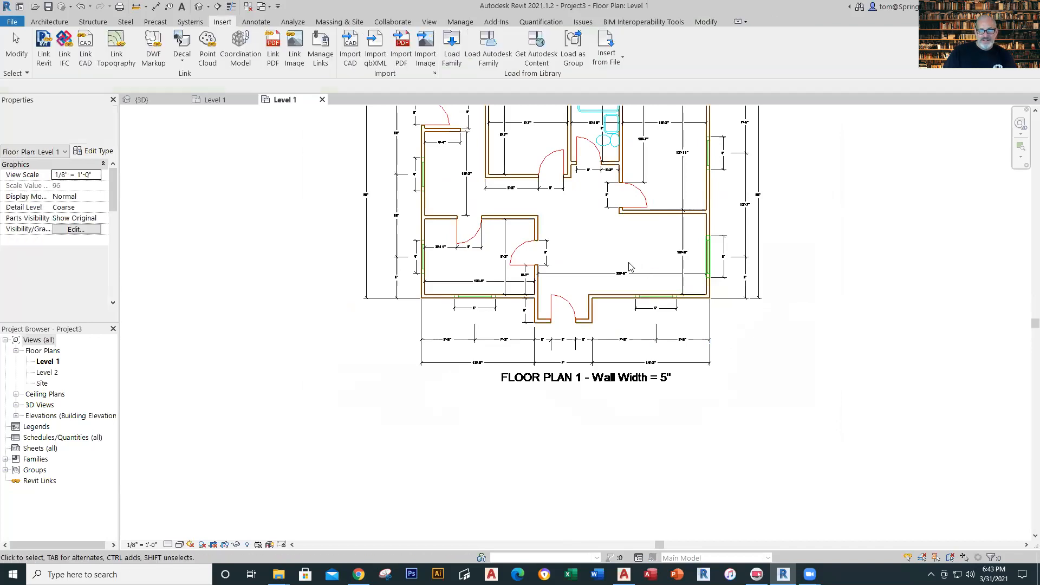
{"action": "left_click", "coordinate": [599, 288]}
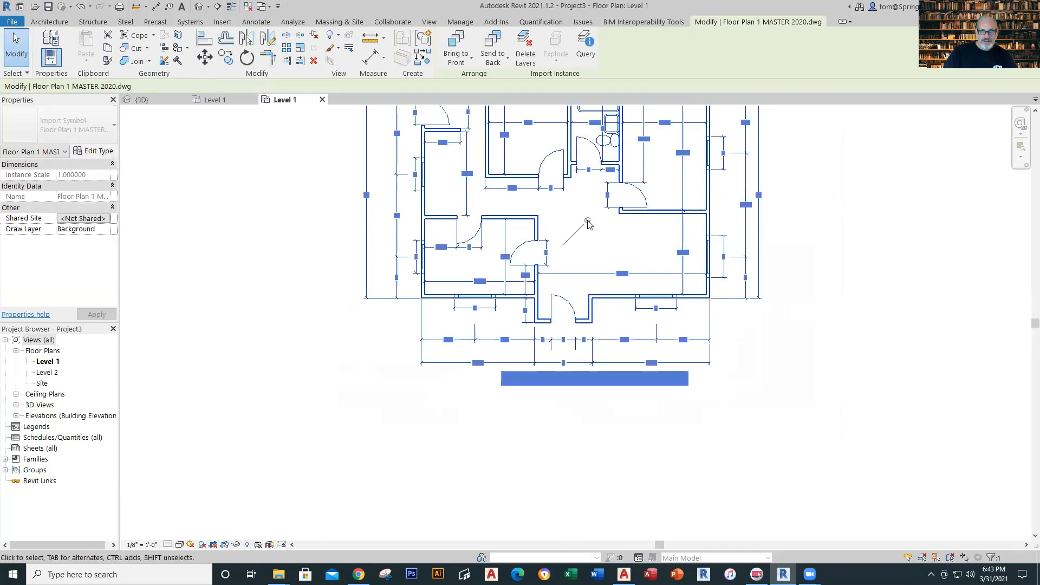
{"action": "scroll", "coordinate": [640, 307], "scroll_direction": "down", "scroll_amount": 1}
{"action": "scroll", "coordinate": [640, 307], "scroll_direction": "down", "scroll_amount": 5}
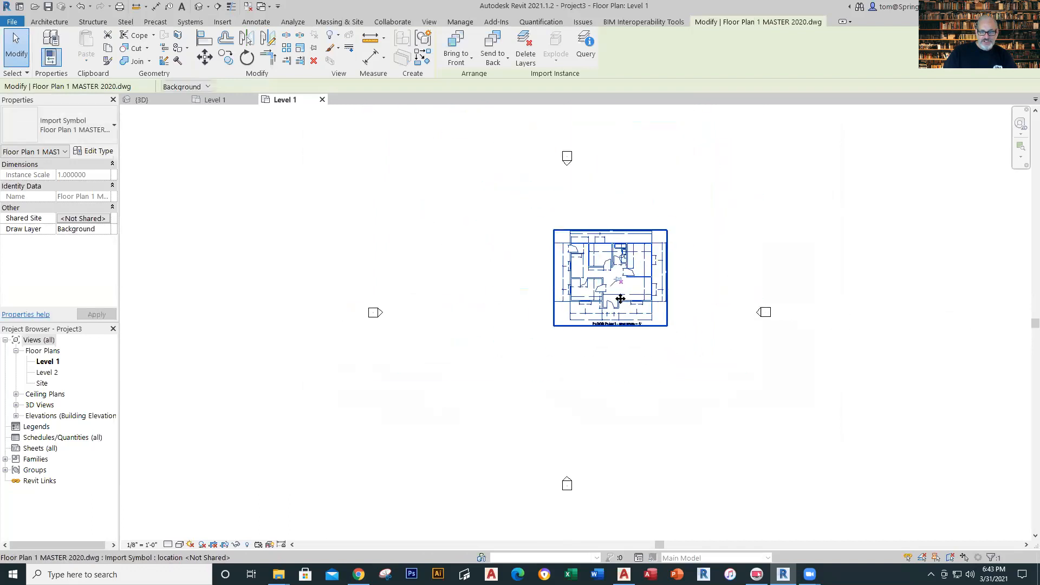
{"action": "left_click_drag", "start_coordinate": [598, 274], "coordinate": [550, 308]}
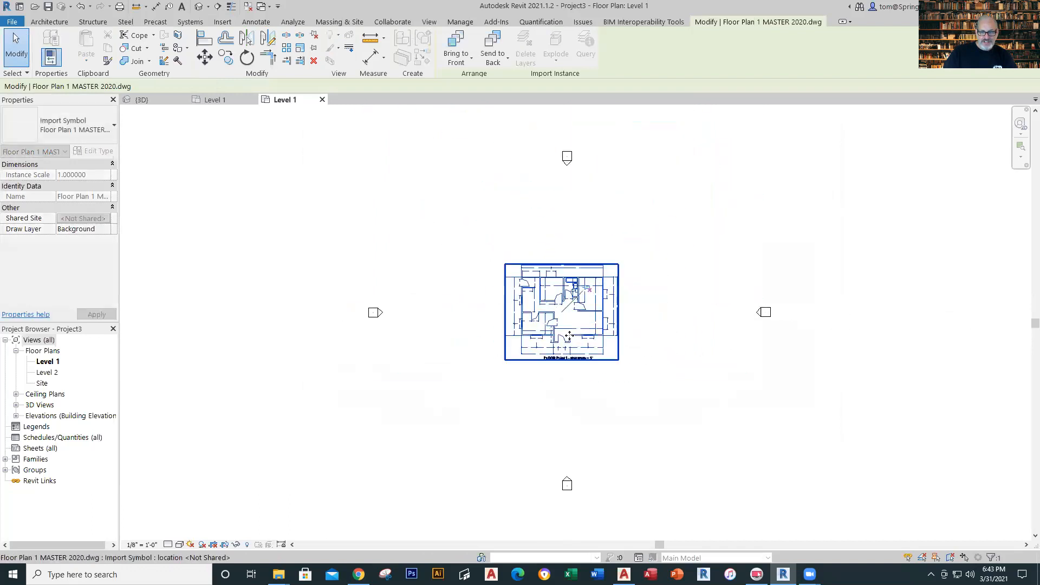
{"action": "left_click", "coordinate": [629, 362]}
{"action": "scroll", "coordinate": [570, 325], "scroll_direction": "up", "scroll_amount": 2}
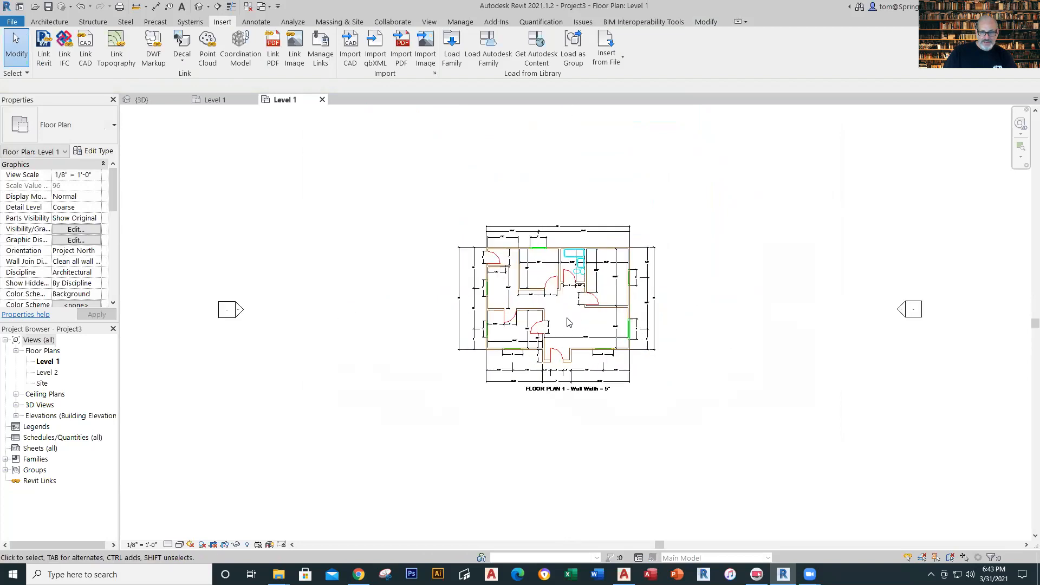
- Pin the linked floor plan drawing in its centered position and deselect it
{"action": "left_click", "coordinate": [544, 340]}
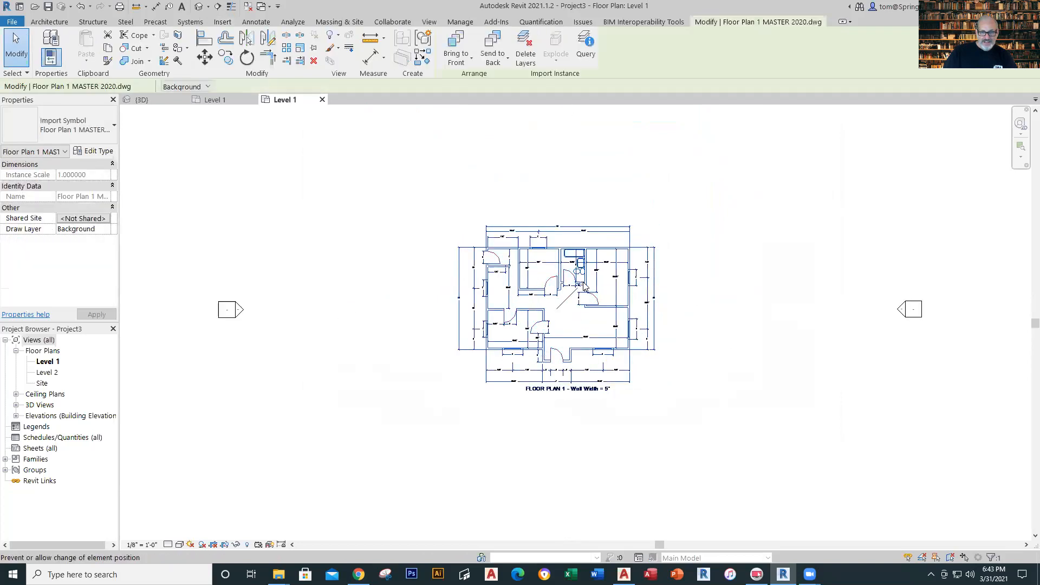
{"action": "left_click", "coordinate": [699, 383]}
{"action": "scroll", "coordinate": [599, 293], "scroll_direction": "up", "scroll_amount": 3}
{"action": "scroll", "coordinate": [519, 230], "scroll_direction": "up", "scroll_amount": 2}
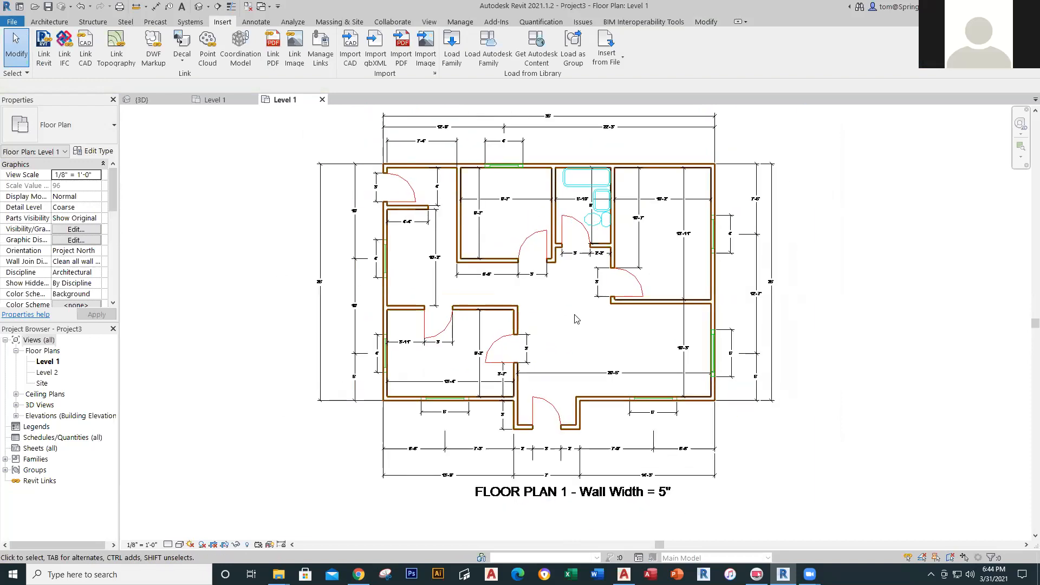
{"action": "scroll", "coordinate": [576, 319], "scroll_direction": "down", "scroll_amount": 5}
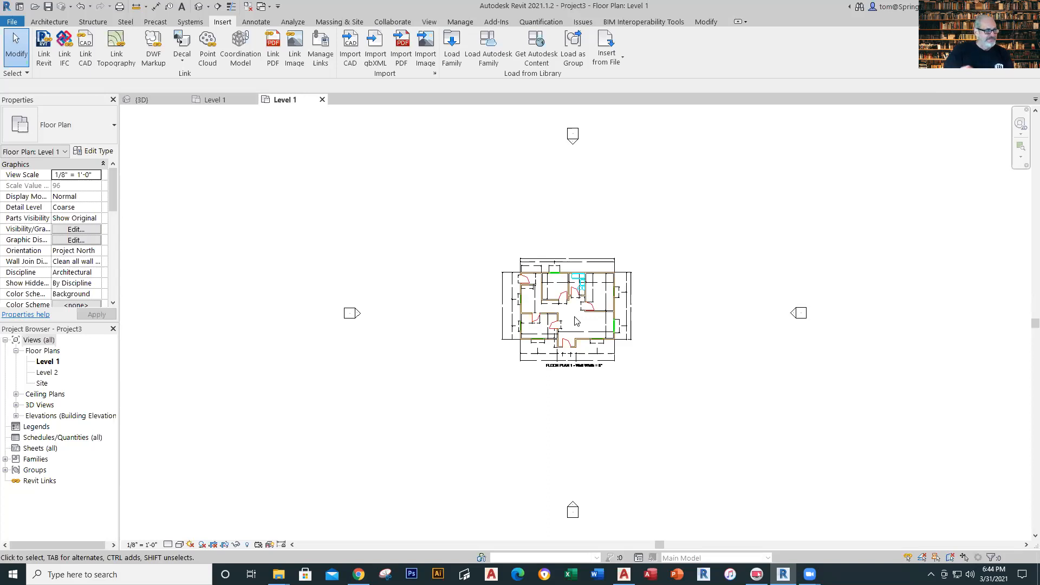
{"action": "scroll", "coordinate": [574, 324], "scroll_direction": "up", "scroll_amount": 4}
{"action": "scroll", "coordinate": [559, 348], "scroll_direction": "up", "scroll_amount": 3}
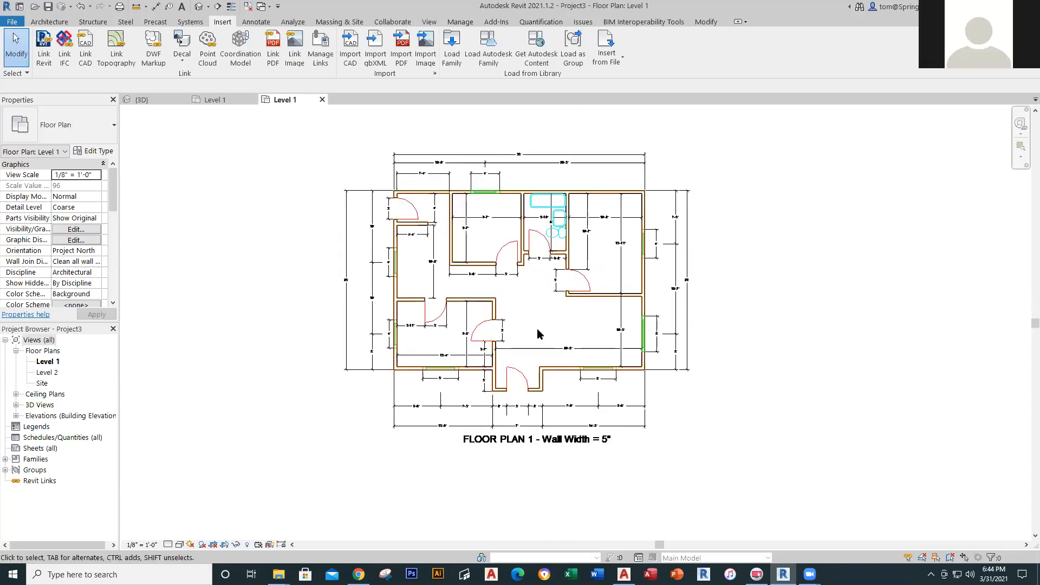
{"action": "mouse_move", "coordinate": [554, 299]}
{"action": "middle_mouse_down"}
{"action": "mouse_move", "coordinate": [554, 341]}
{"action": "mouse_move", "coordinate": [554, 317]}
{"action": "middle_mouse_up"}
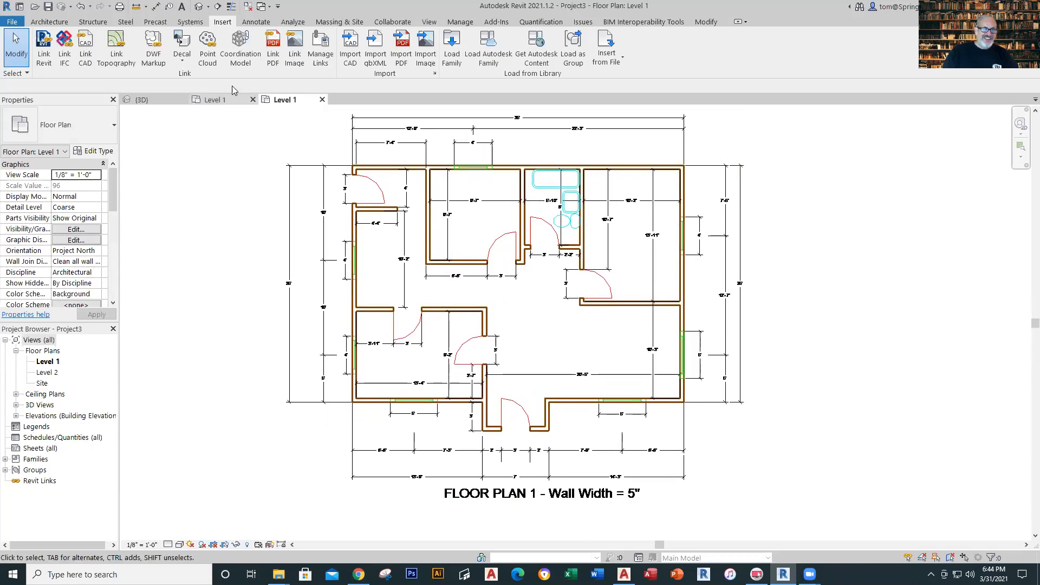
- Start the architectural Wall command and set the wall location line to Finish Face: Exterior
{"action": "left_click", "coordinate": [49, 22]}
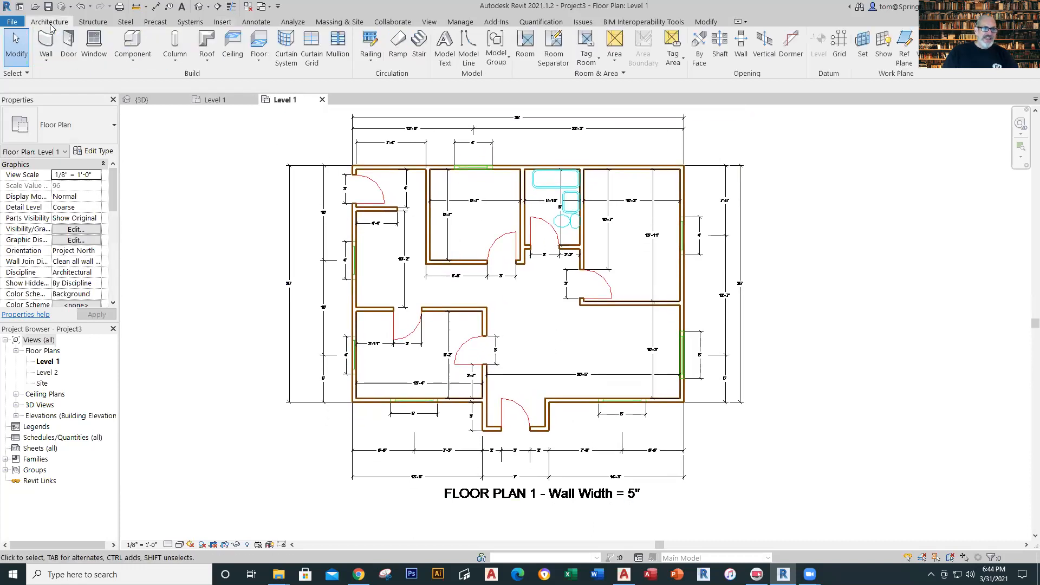
{"action": "left_click", "coordinate": [51, 60]}
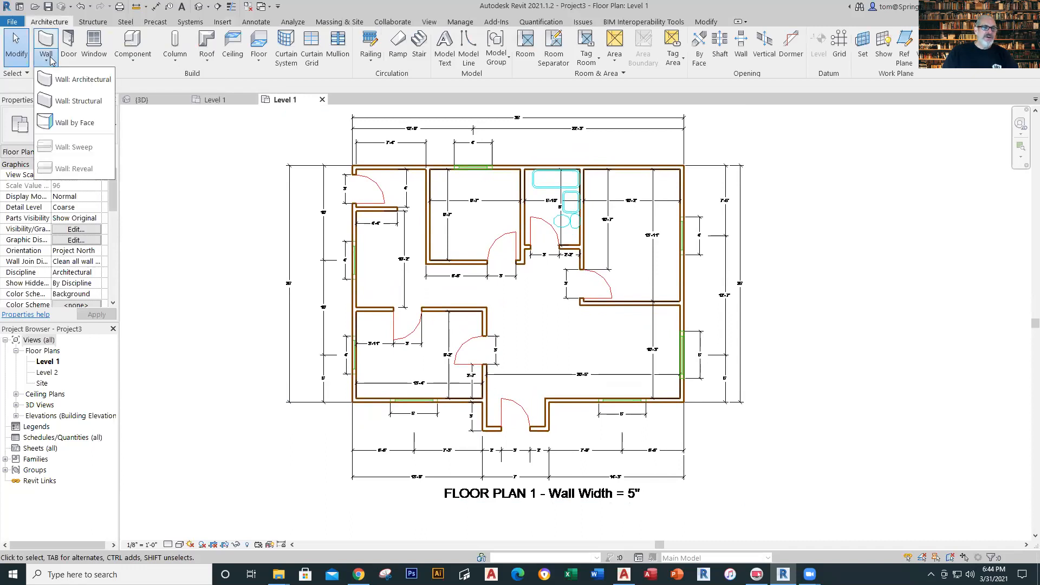
{"action": "left_click", "coordinate": [97, 82]}
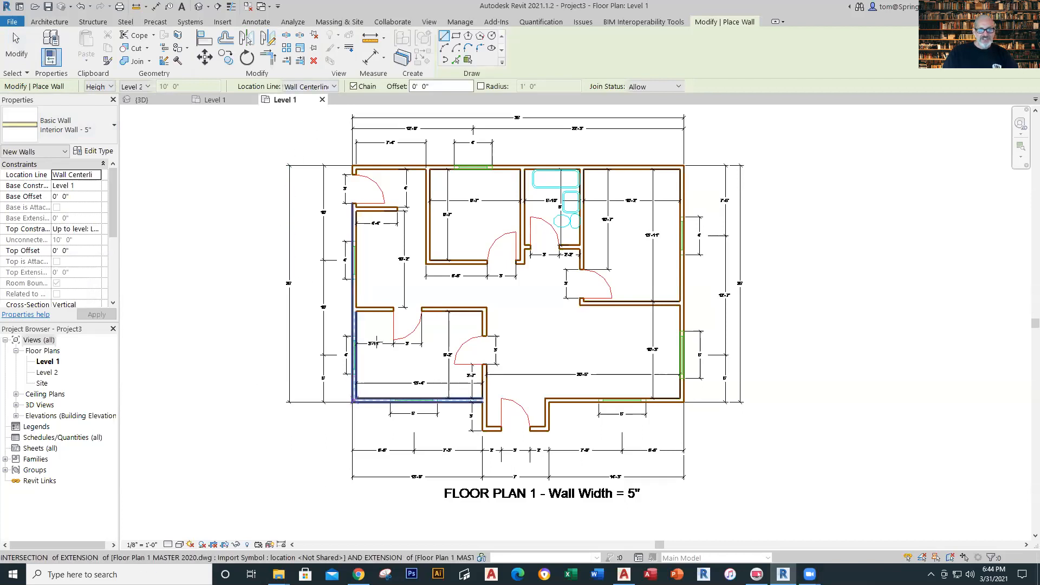
{"action": "scroll", "coordinate": [376, 161], "scroll_direction": "up", "scroll_amount": 5}
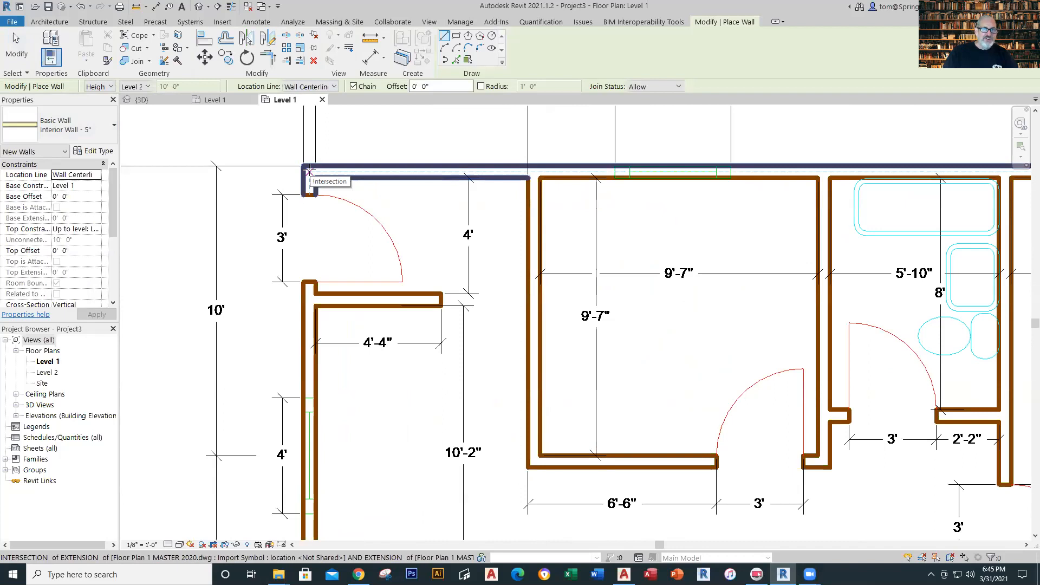
{"action": "left_click", "coordinate": [335, 87]}
{"action": "left_click", "coordinate": [325, 120]}
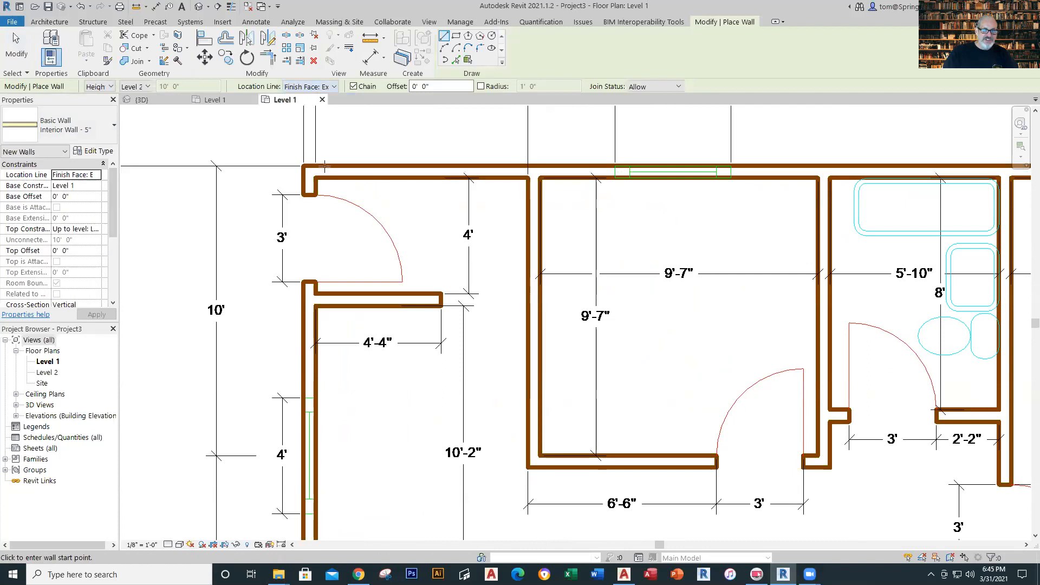
- Trace the 35' upper and 25' right exterior walls over the linked plan, starting at its upper-left outer corner
{"action": "left_click", "coordinate": [304, 166]}
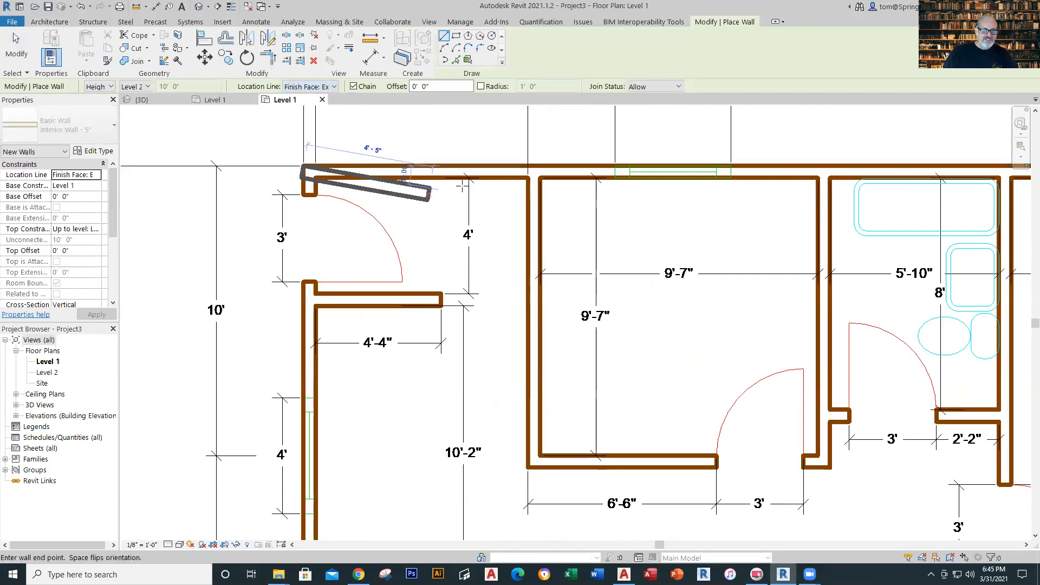
{"action": "scroll", "coordinate": [728, 183], "scroll_direction": "down", "scroll_amount": 5}
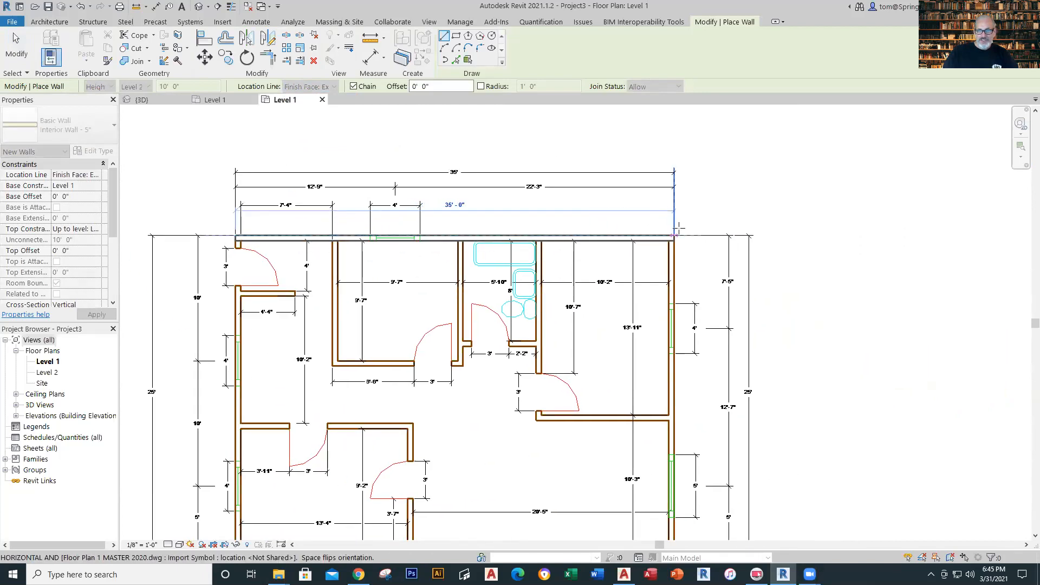
{"action": "left_click", "coordinate": [673, 235]}
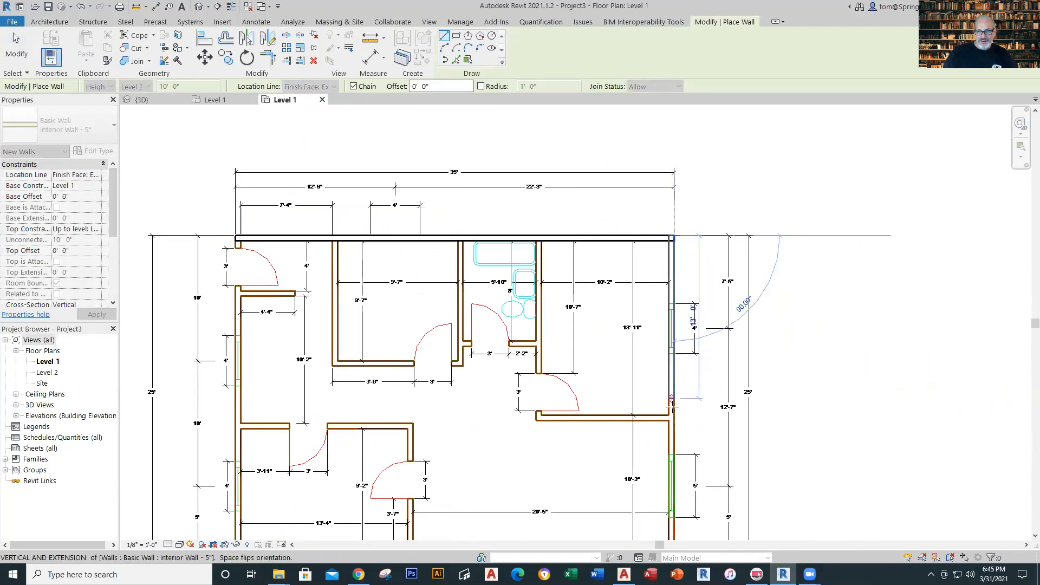
{"action": "middle_click_drag", "start_coordinate": [676, 381], "coordinate": [672, 189]}
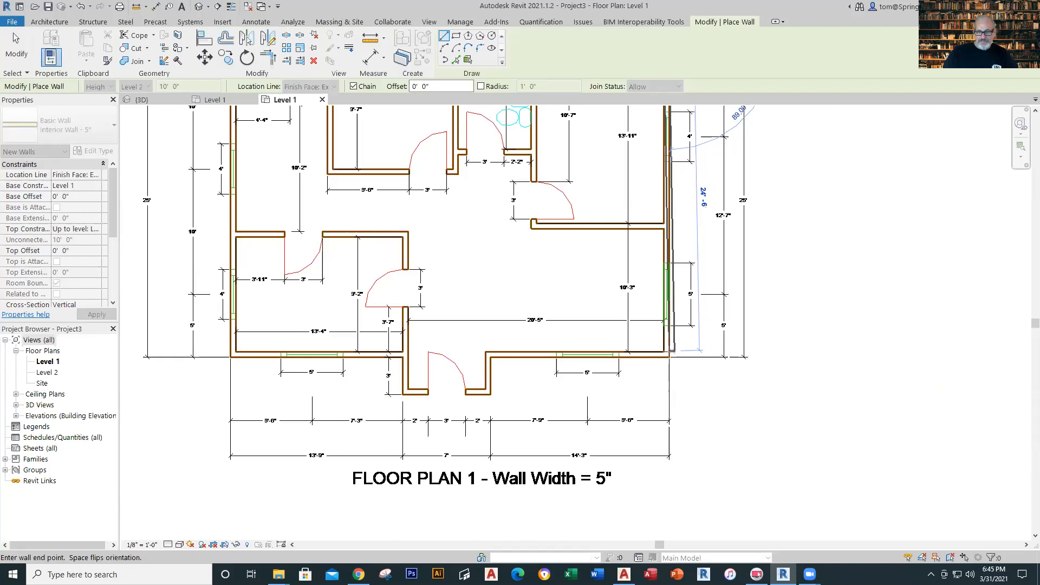
{"action": "left_click", "coordinate": [669, 353]}
- Continue the wall chain along the 14'-3" front, around the 7' wide by 3' deep entry, and to the plan's lower-left corner
{"action": "left_click", "coordinate": [489, 354]}
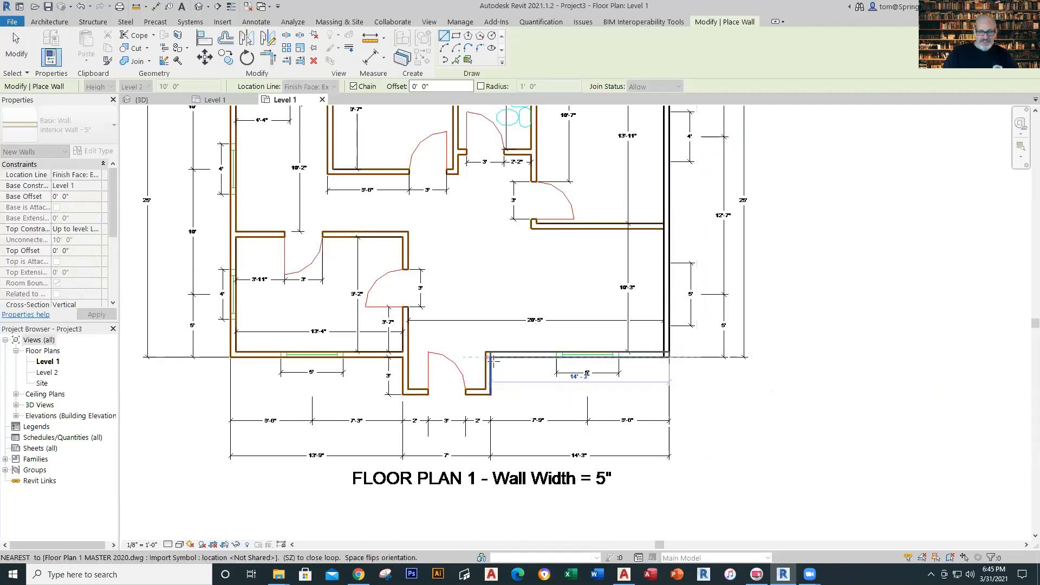
{"action": "left_click", "coordinate": [490, 390]}
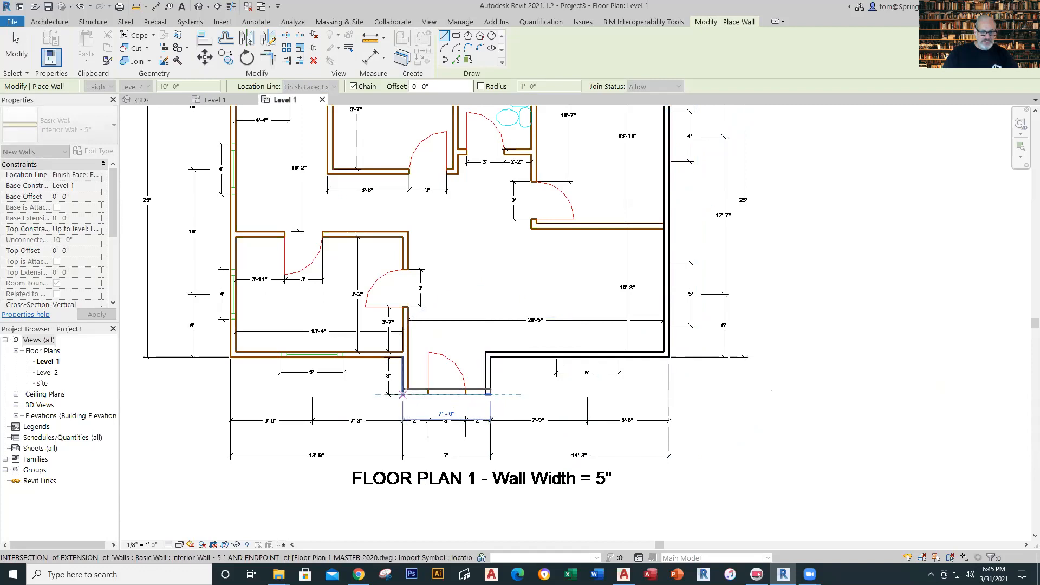
{"action": "left_click", "coordinate": [403, 393]}
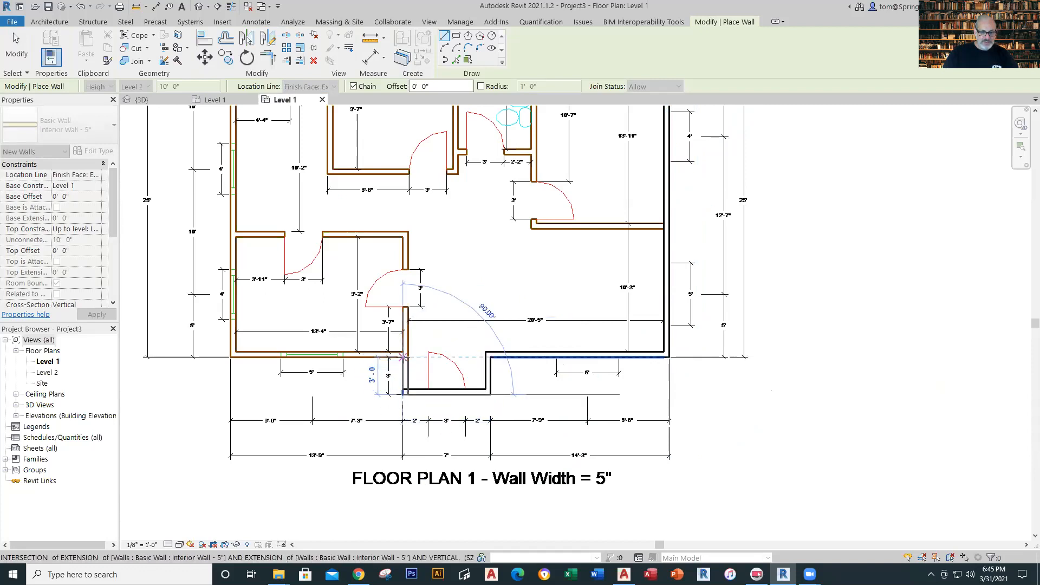
{"action": "left_click", "coordinate": [403, 356]}
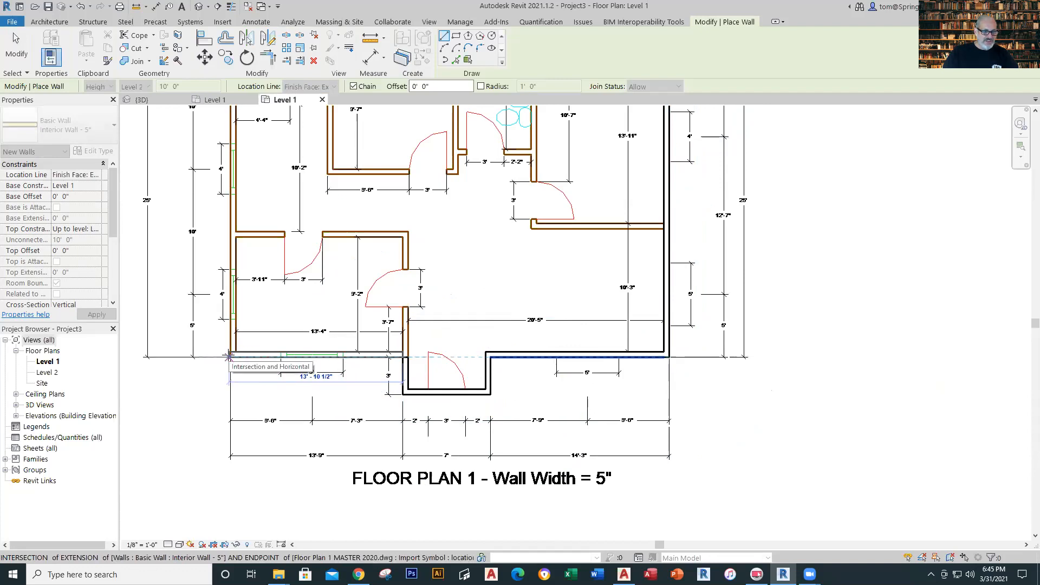
{"action": "left_click", "coordinate": [228, 357]}
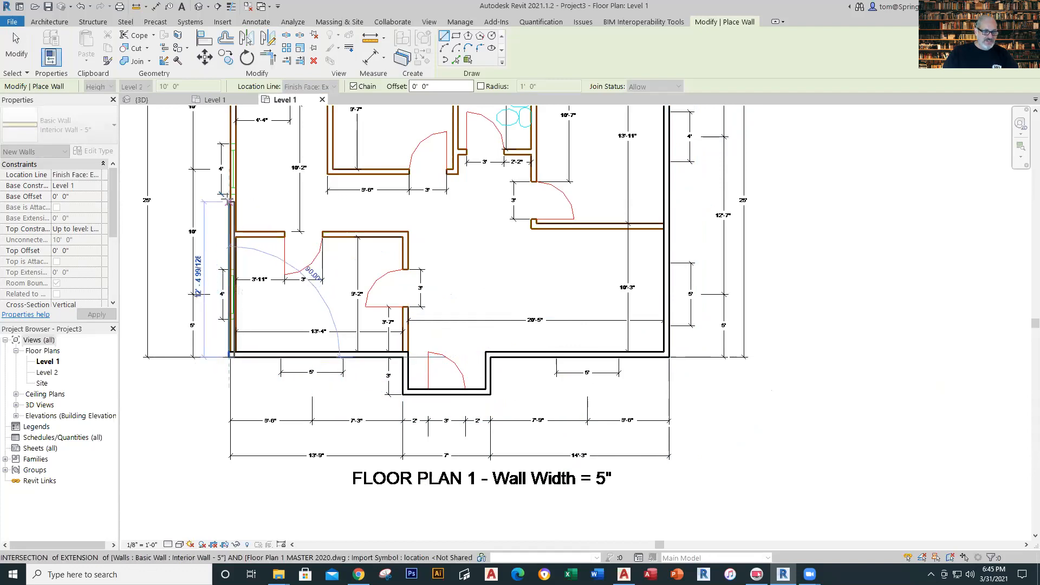
- End the wall chain and delete the front wall segment between the entry and the plan's lower-left corner
{"action": "scroll", "coordinate": [234, 347], "scroll_direction": "down", "scroll_amount": 3}
{"action": "scroll", "coordinate": [233, 337], "scroll_direction": "up", "scroll_amount": 4}
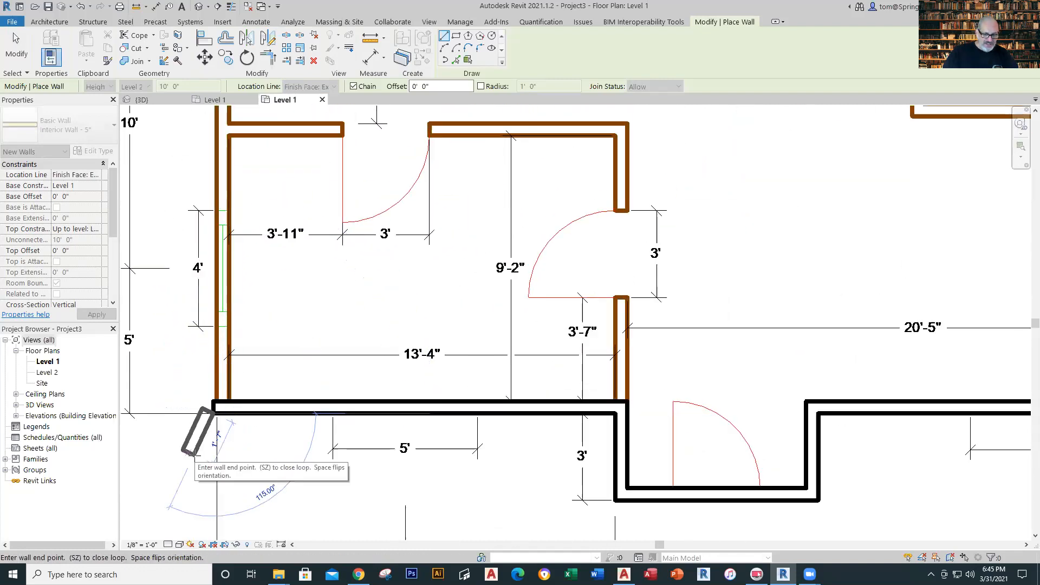
{"action": "right_click", "coordinate": [194, 458]}
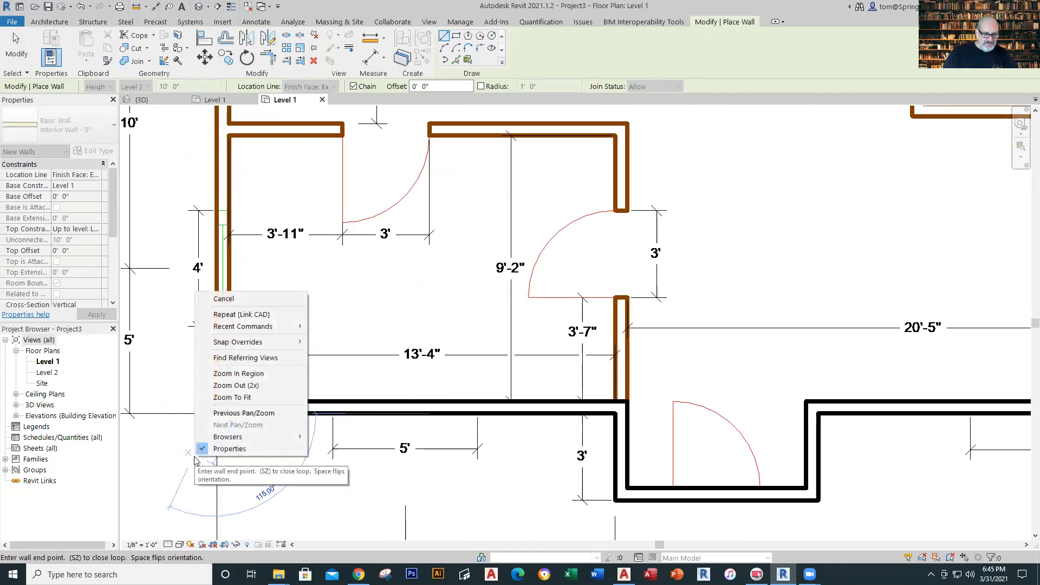
{"action": "key", "text": "Escape"}
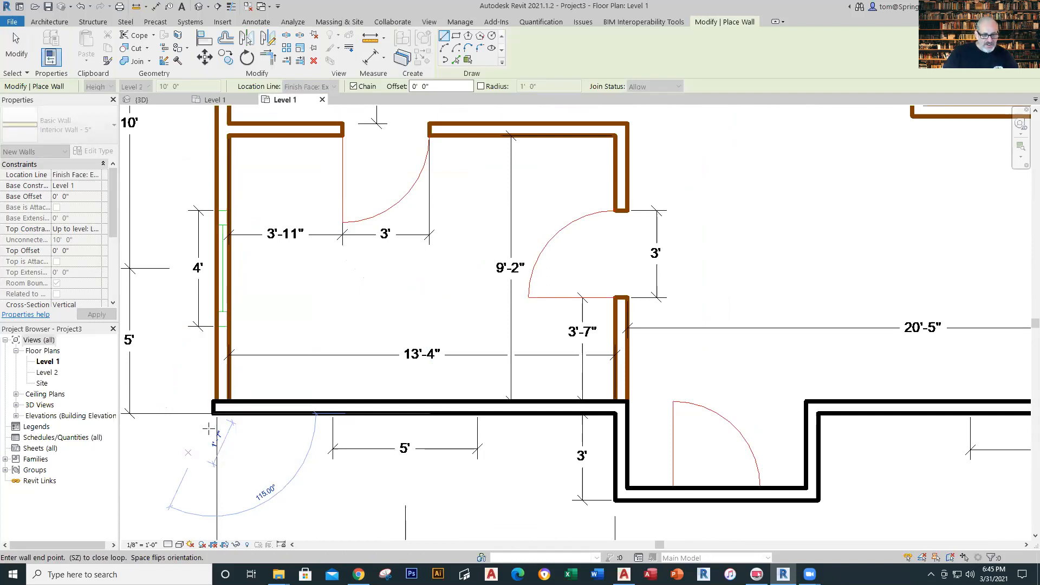
{"action": "key", "text": "Escape"}
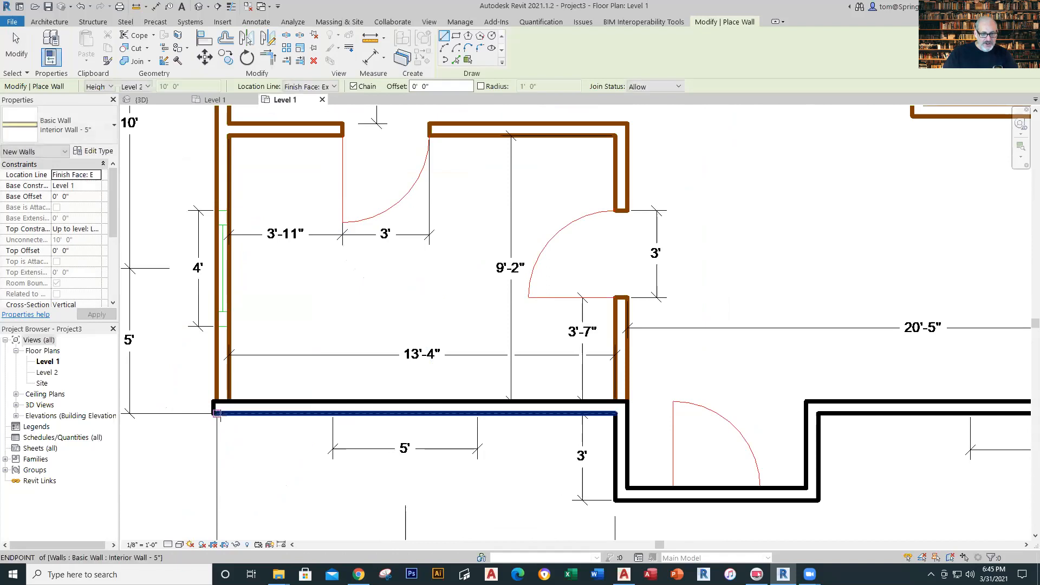
{"action": "key", "text": "Escape"}
{"action": "left_click", "coordinate": [239, 414]}
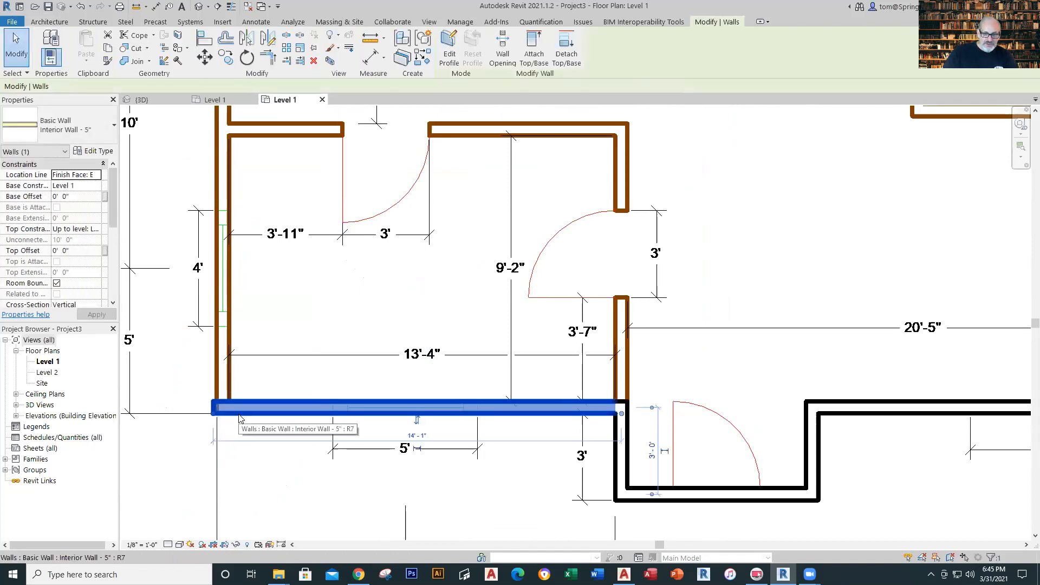
{"action": "key", "text": "Escape"}
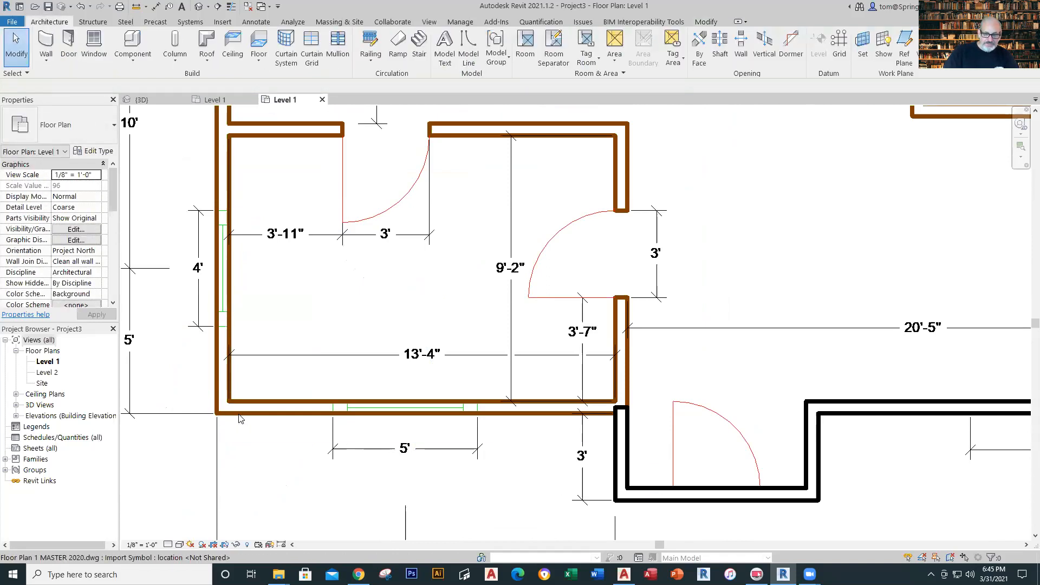
- Draw the remaining front wall, 13'-9" long, and the left wall up to the rear corner, using Interior Wall - 5" along the imported plan
{"action": "left_click", "coordinate": [51, 43]}
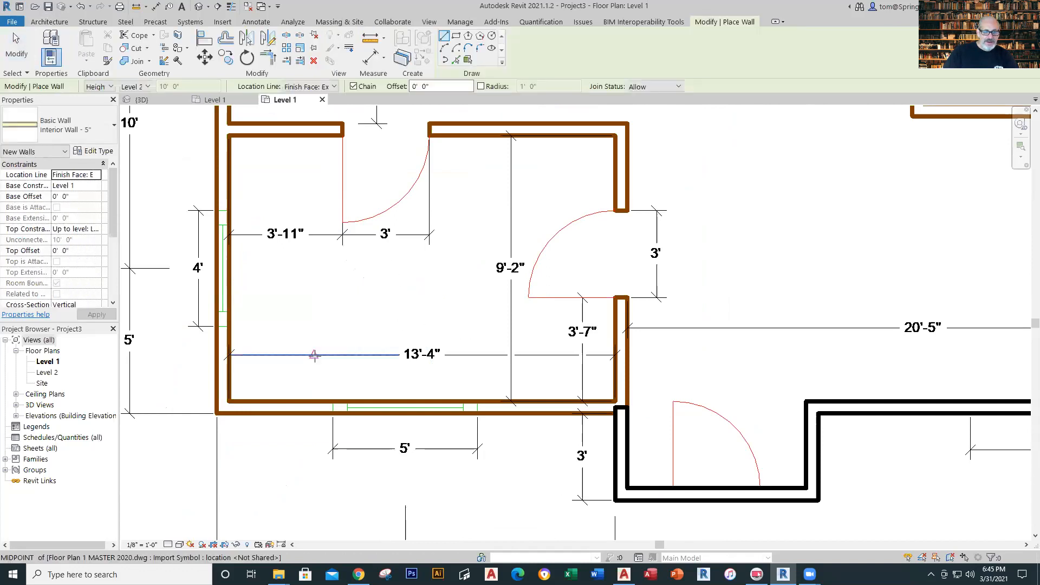
{"action": "left_click", "coordinate": [621, 407]}
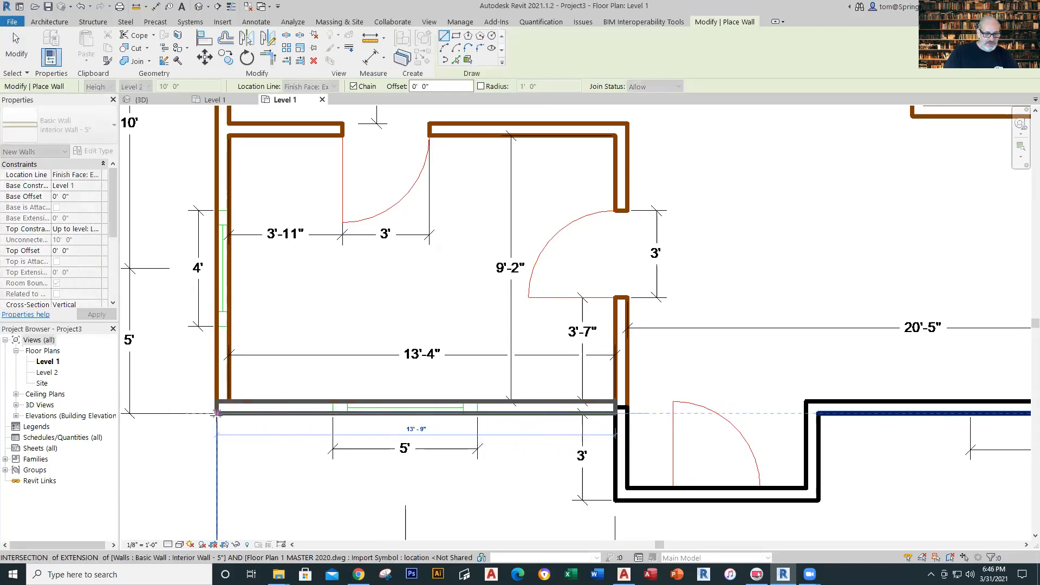
{"action": "left_click", "coordinate": [221, 408]}
{"action": "scroll", "coordinate": [231, 182], "scroll_direction": "down", "scroll_amount": 2}
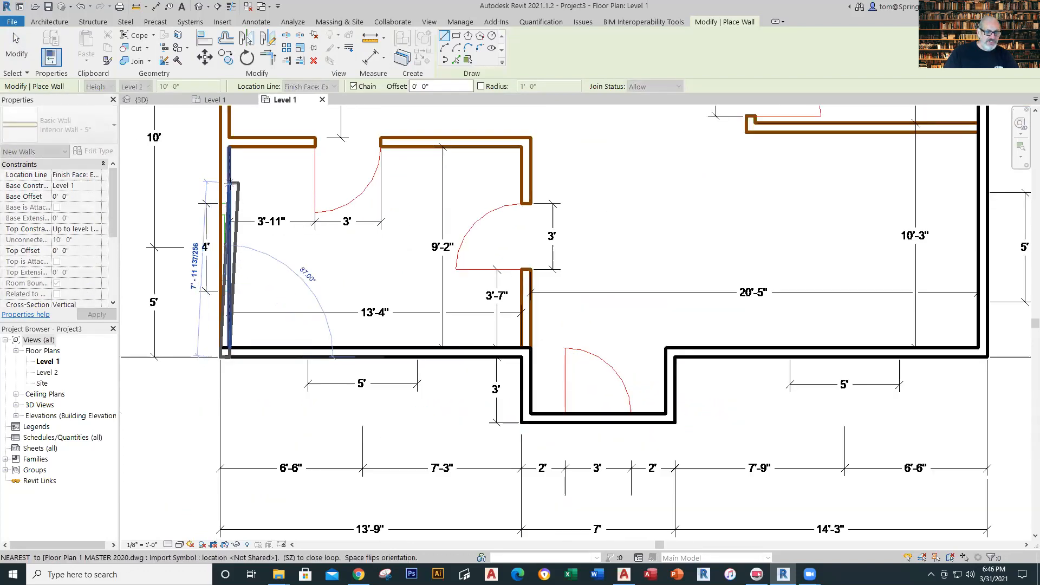
{"action": "scroll", "coordinate": [234, 183], "scroll_direction": "down", "scroll_amount": 1}
{"action": "scroll", "coordinate": [233, 184], "scroll_direction": "down", "scroll_amount": 1}
{"action": "middle_click_drag", "start_coordinate": [248, 225], "coordinate": [278, 373]}
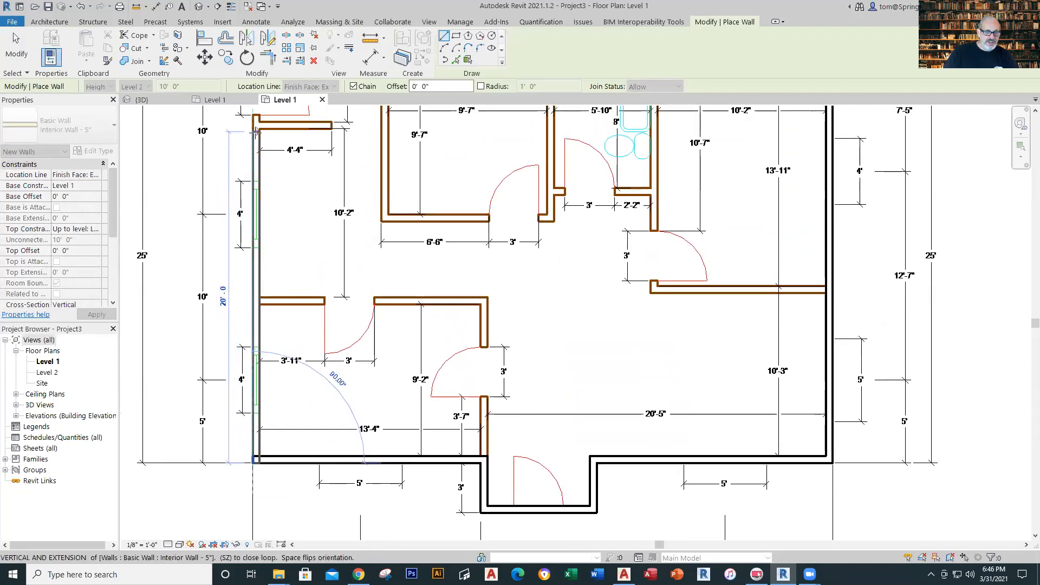
{"action": "scroll", "coordinate": [264, 216], "scroll_direction": "down", "scroll_amount": 1}
{"action": "middle_click_drag", "start_coordinate": [264, 216], "coordinate": [283, 375]}
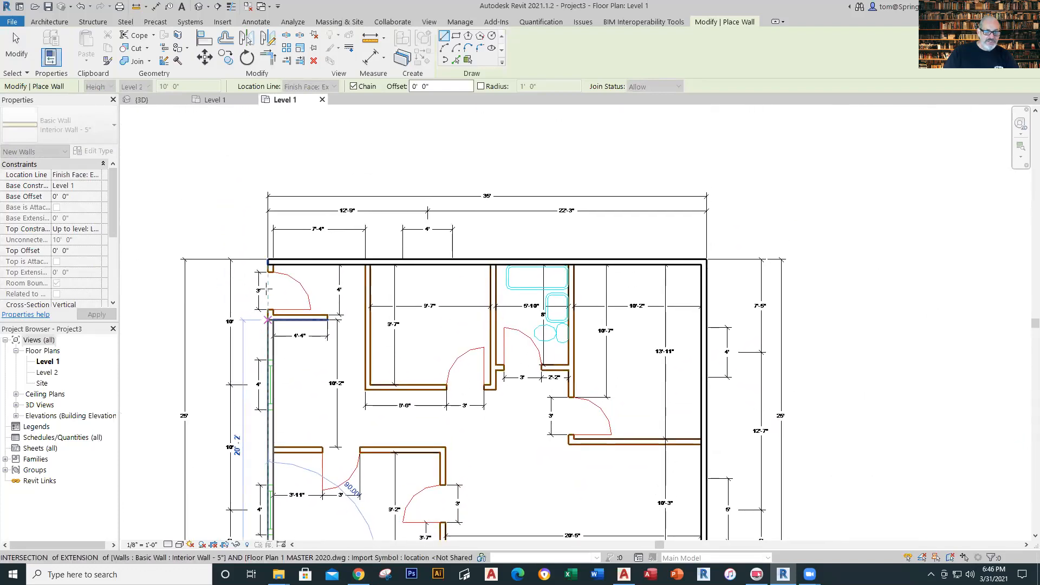
{"action": "left_click", "coordinate": [267, 265]}
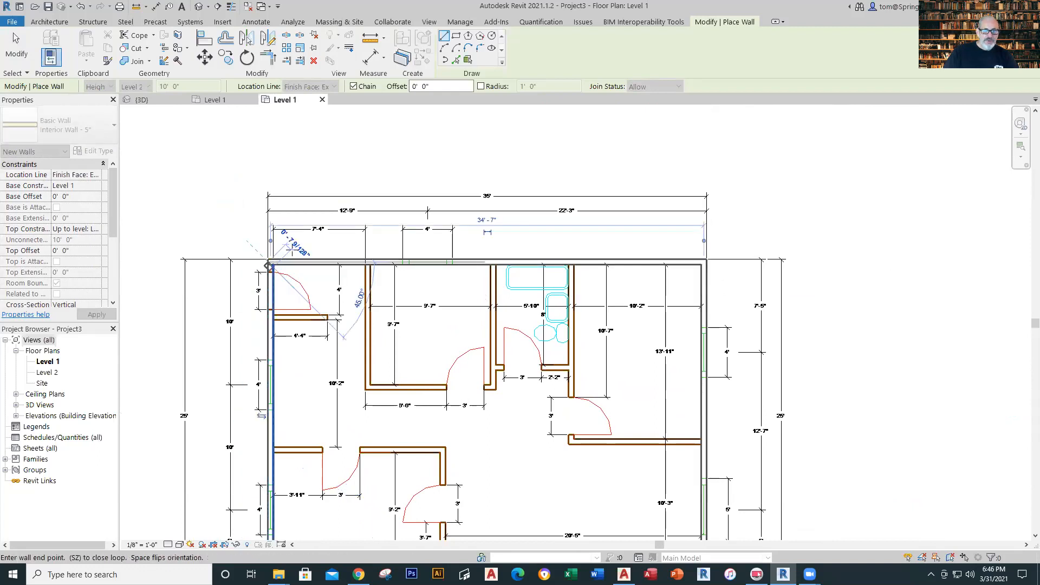
{"action": "key", "text": "Escape"}
{"action": "key", "text": "Escape"}
- Open the default 3D view and examine the exterior wall outline from the front
{"action": "scroll", "coordinate": [374, 219], "scroll_direction": "down", "scroll_amount": 1}
{"action": "scroll", "coordinate": [759, 287], "scroll_direction": "down", "scroll_amount": 2}
{"action": "middle_click_drag", "start_coordinate": [774, 337], "coordinate": [726, 271]}
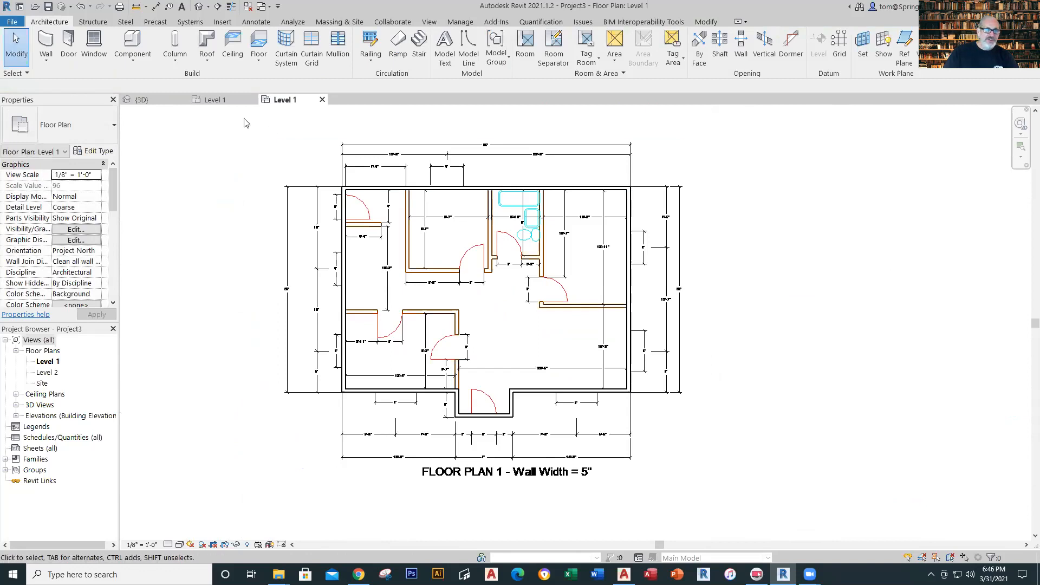
{"action": "left_click", "coordinate": [201, 7]}
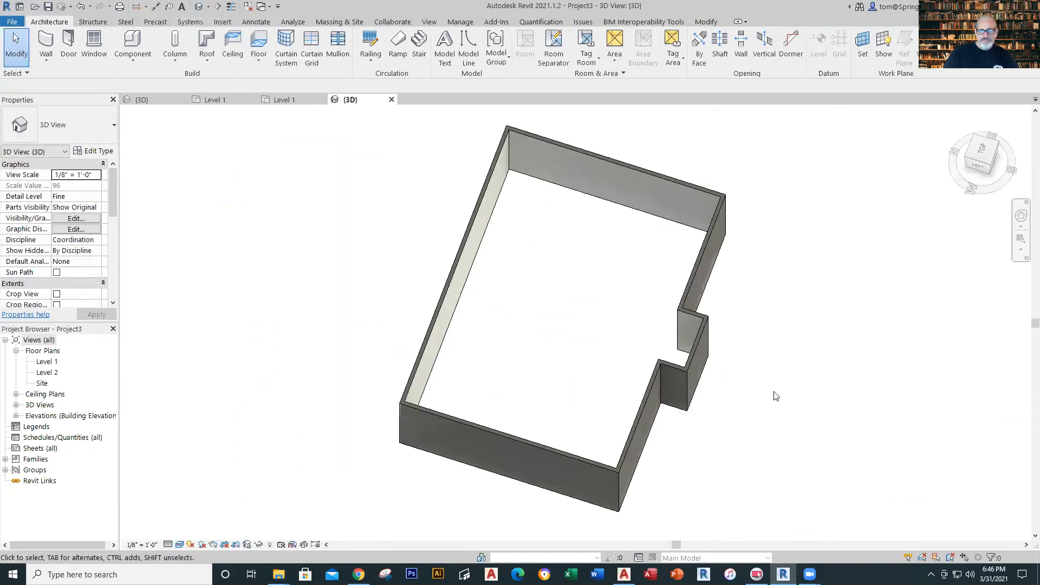
{"action": "scroll", "coordinate": [774, 396], "scroll_direction": "down", "scroll_amount": 1}
{"action": "middle_click_drag", "start_coordinate": [803, 327], "coordinate": [563, 146], "text": "shift"}
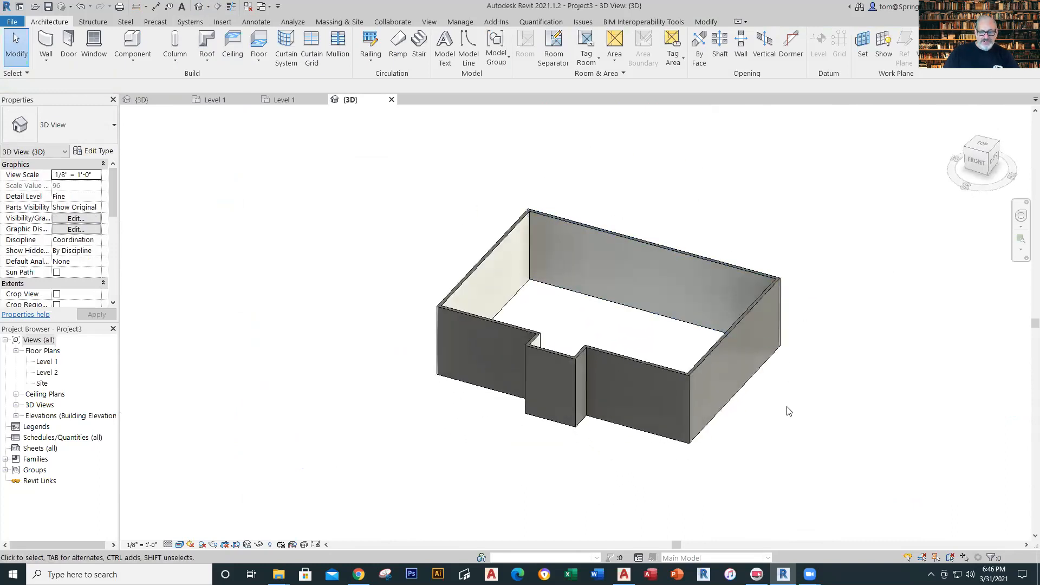
{"action": "scroll", "coordinate": [752, 348], "scroll_direction": "up", "scroll_amount": 2}
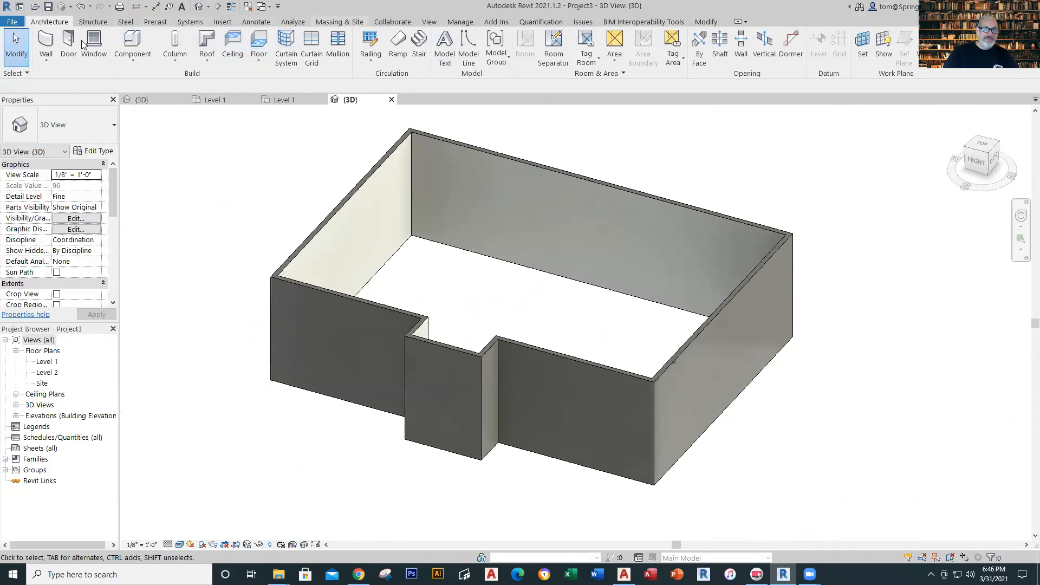
- Browse the project's materials in the Material Browser without changing any of them
{"action": "left_click", "coordinate": [460, 21]}
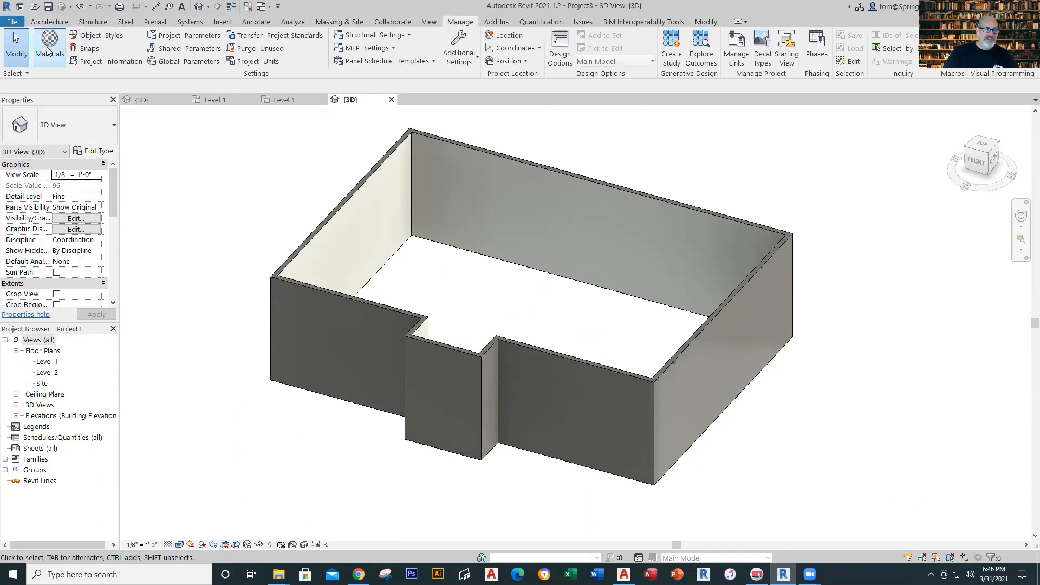
{"action": "left_click", "coordinate": [50, 49]}
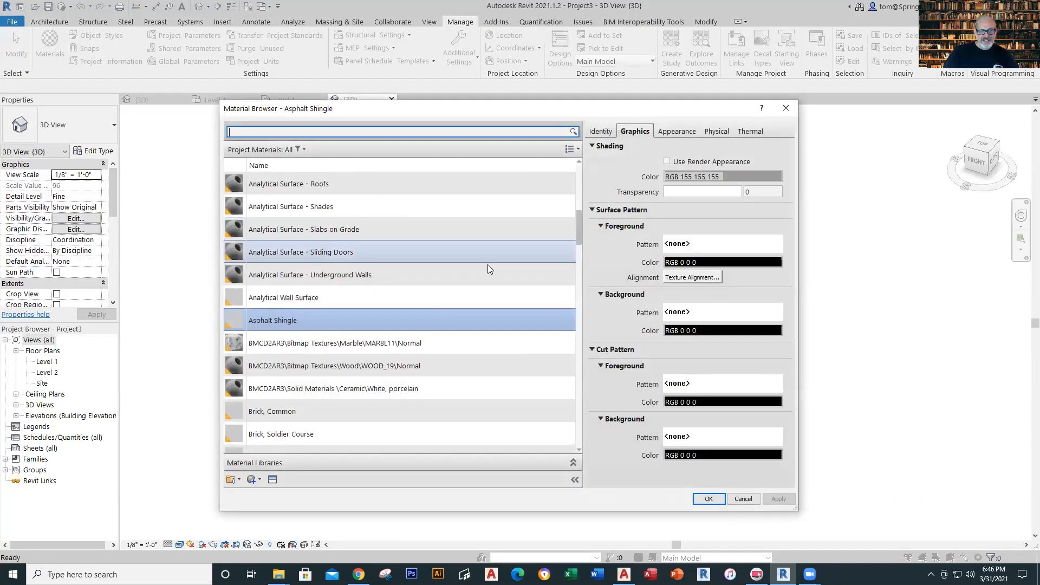
{"action": "left_click_drag", "start_coordinate": [580, 228], "coordinate": [585, 277]}
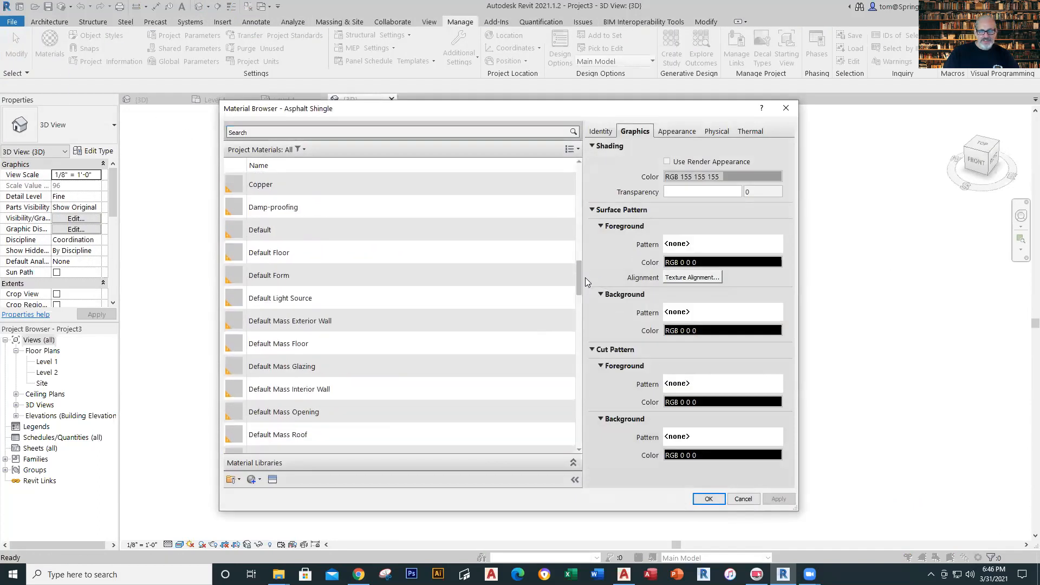
{"action": "left_click", "coordinate": [790, 110]}
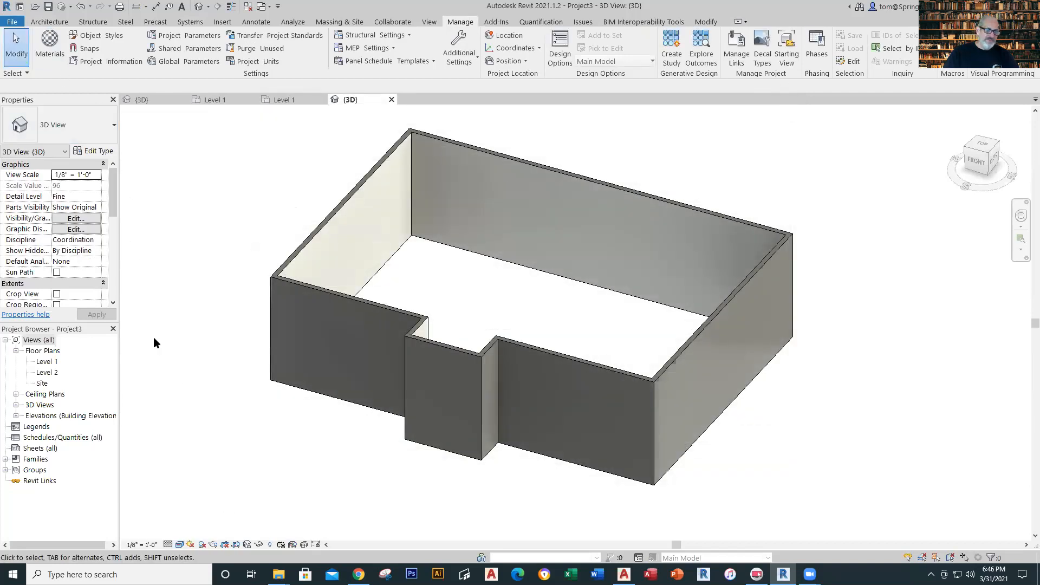
- Set the 3D view's visual style to Consistent Colors and review the layer structure of the front-left wall's type
{"action": "left_click", "coordinate": [182, 544]}
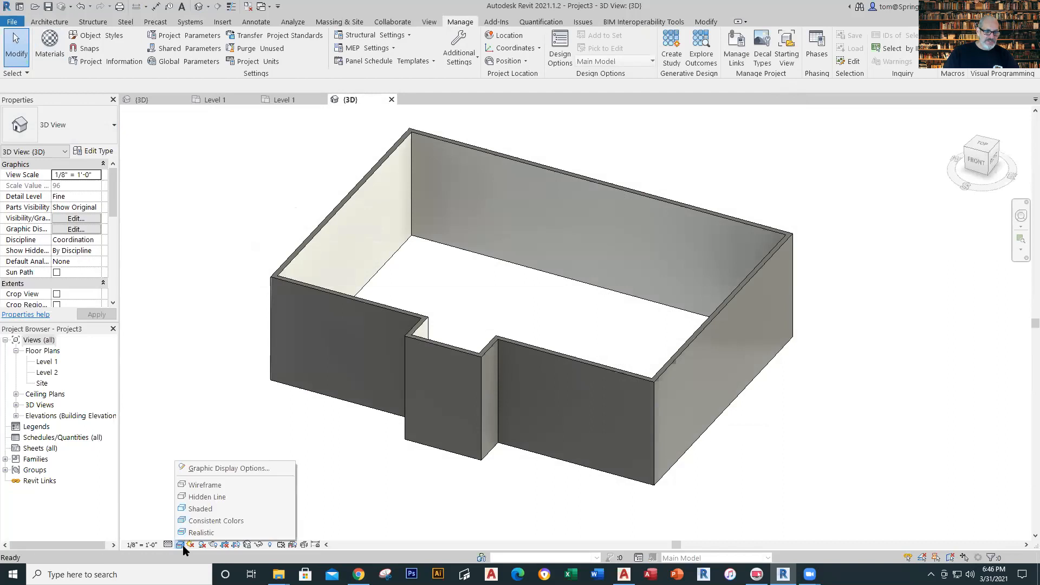
{"action": "left_click", "coordinate": [212, 521]}
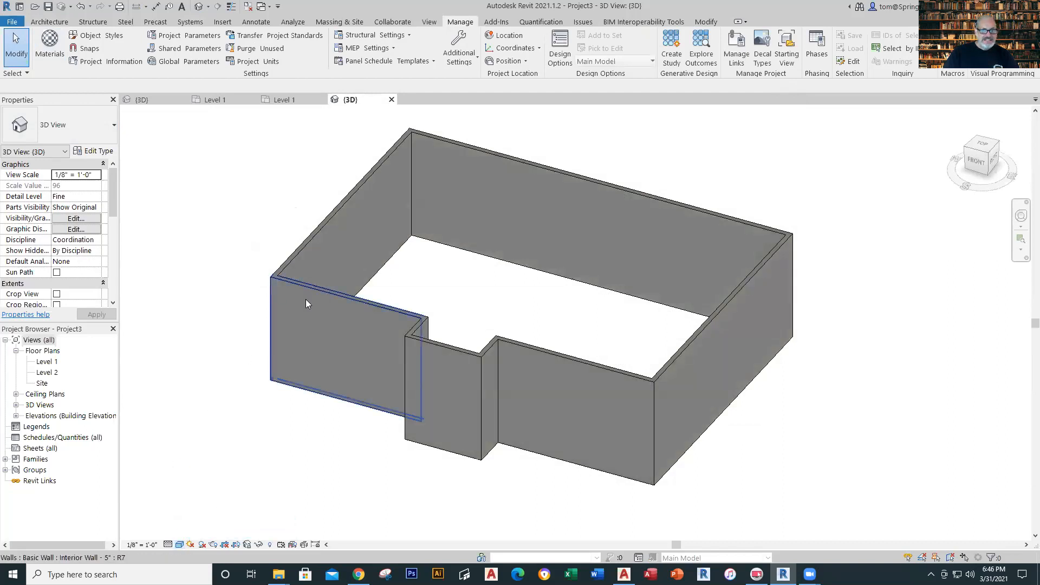
{"action": "left_click", "coordinate": [316, 287]}
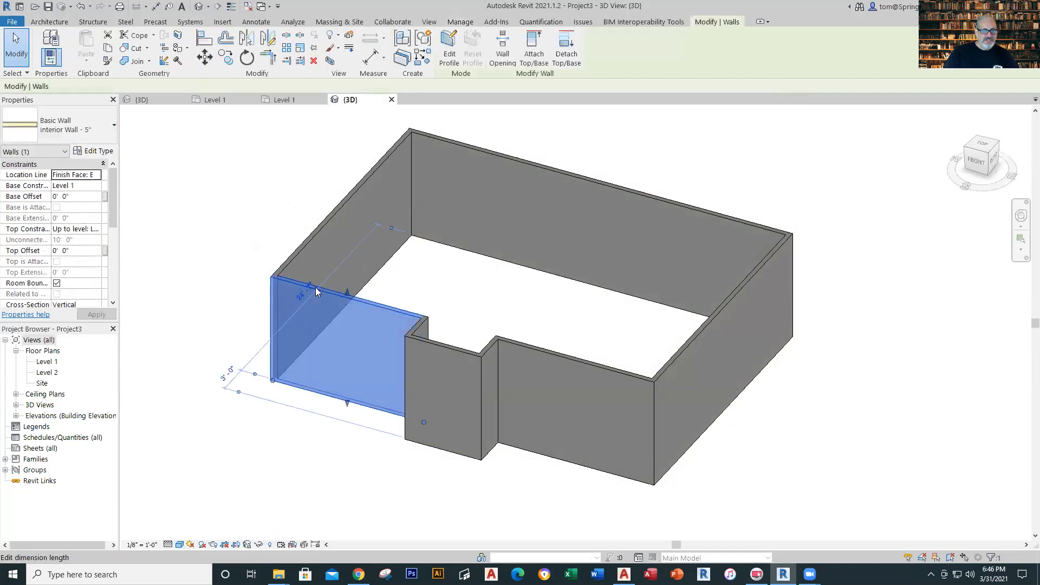
{"action": "left_click", "coordinate": [105, 154]}
{"action": "left_click", "coordinate": [597, 177]}
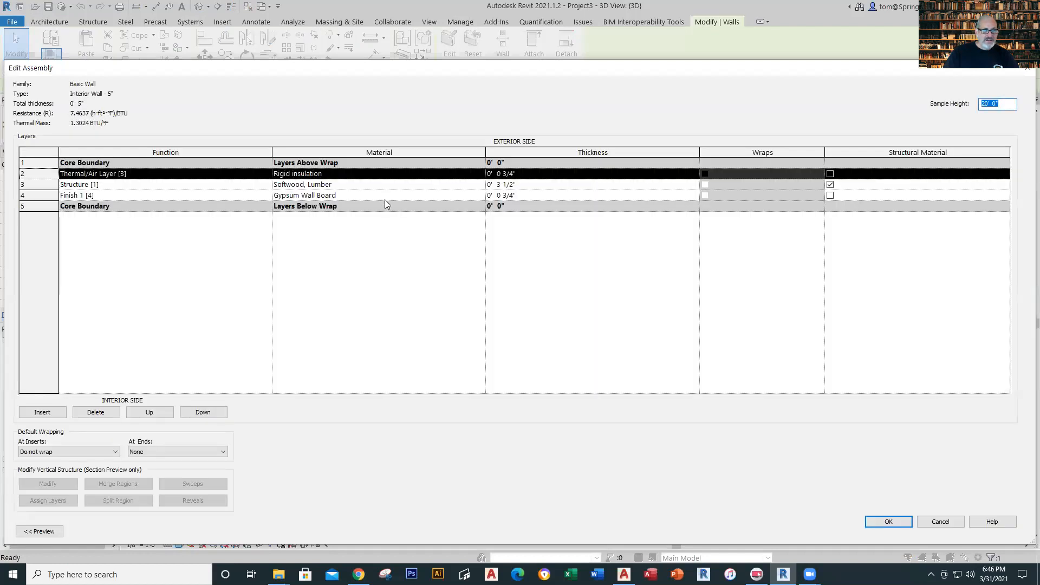
{"action": "left_click", "coordinate": [1024, 72]}
{"action": "left_click", "coordinate": [1025, 72]}
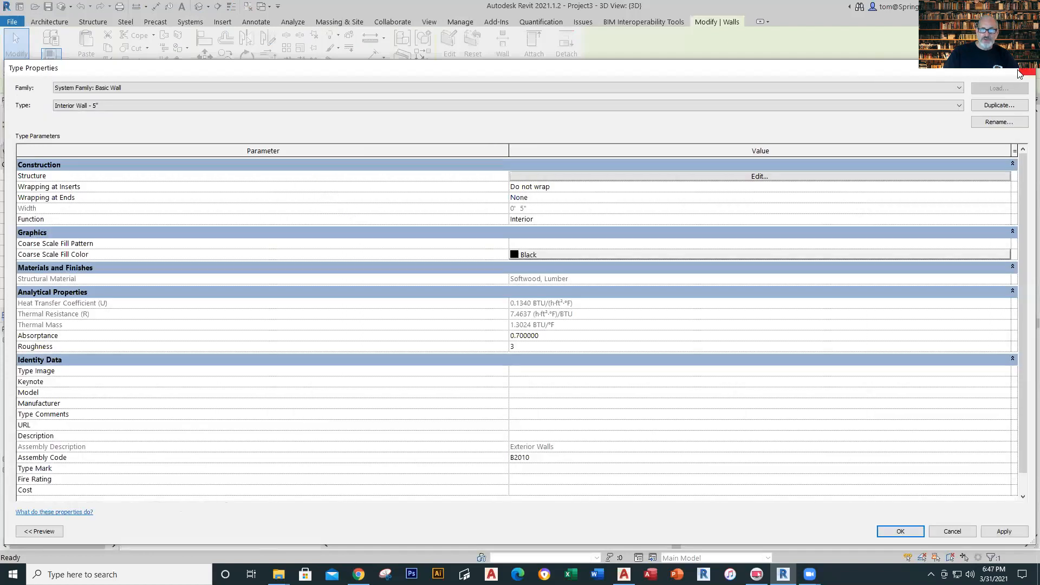
{"action": "left_click", "coordinate": [287, 184]}
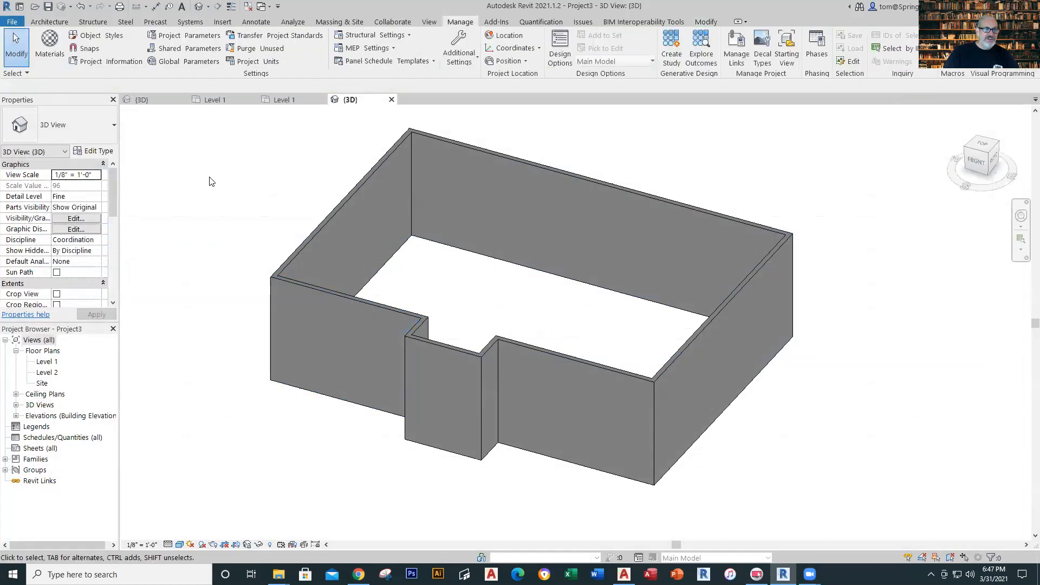
- In the Level 1 floor plan, browse the wall types available for the rear exterior wall, leaving its type as it is
{"action": "scroll", "coordinate": [697, 168], "scroll_direction": "down", "scroll_amount": 2}
{"action": "middle_click_drag", "start_coordinate": [696, 167], "coordinate": [779, 329]}
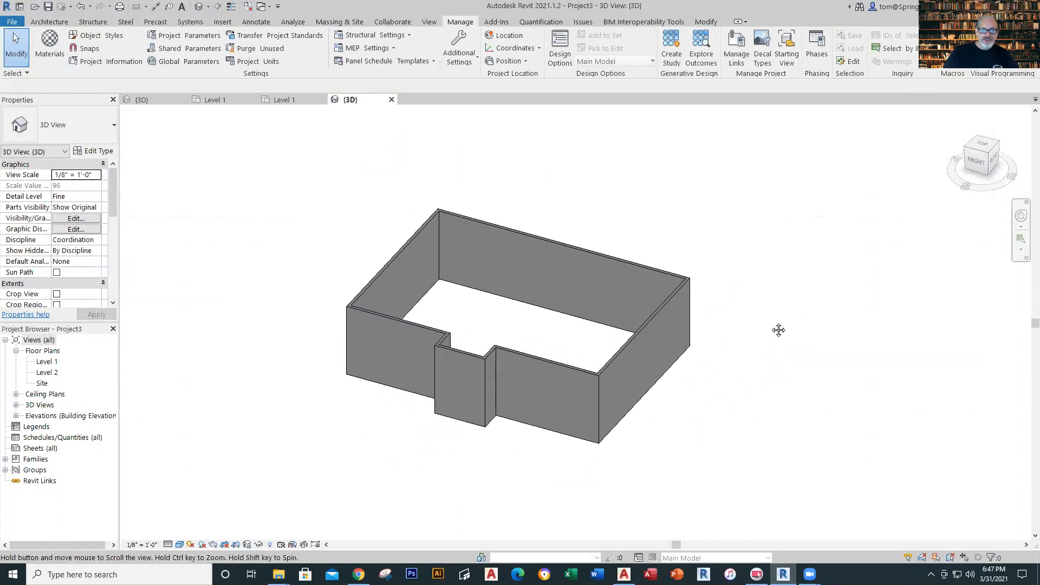
{"action": "left_click", "coordinate": [288, 103]}
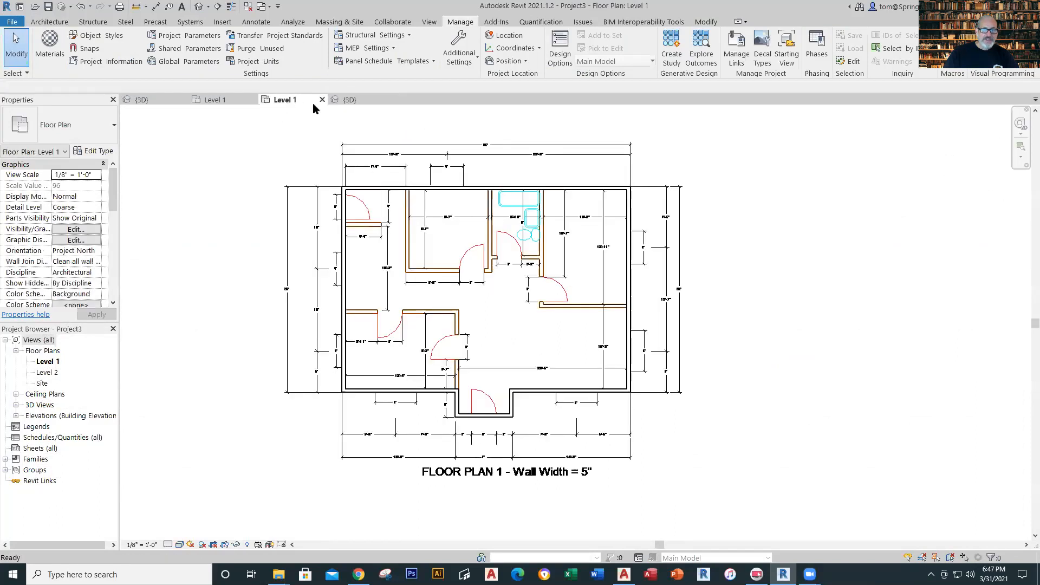
{"action": "left_click", "coordinate": [587, 193]}
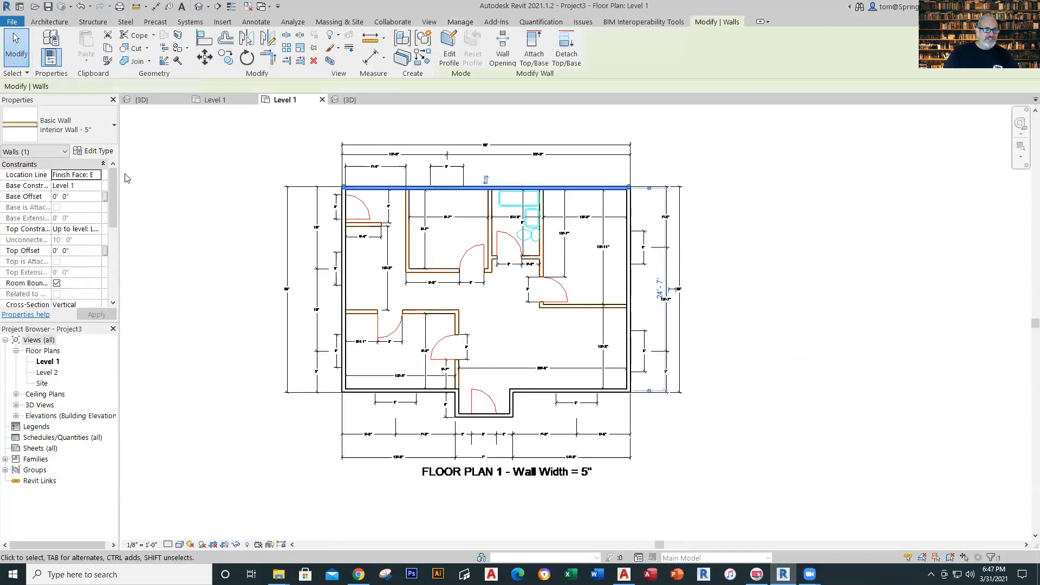
{"action": "left_click", "coordinate": [113, 138]}
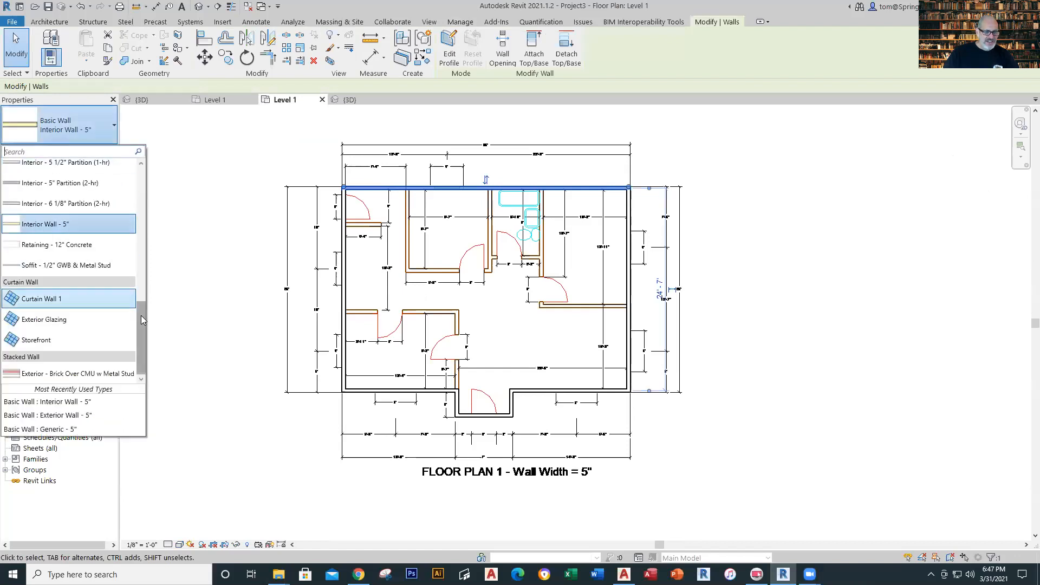
{"action": "scroll", "coordinate": [141, 316], "scroll_direction": "up", "scroll_amount": 2}
{"action": "scroll", "coordinate": [119, 226], "scroll_direction": "up", "scroll_amount": 4}
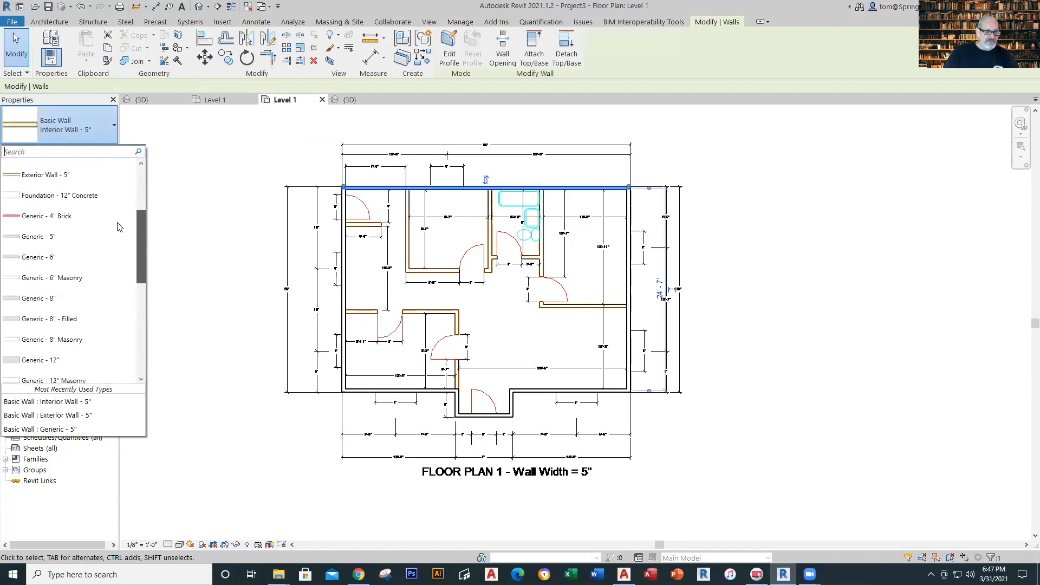
{"action": "left_click", "coordinate": [181, 213]}
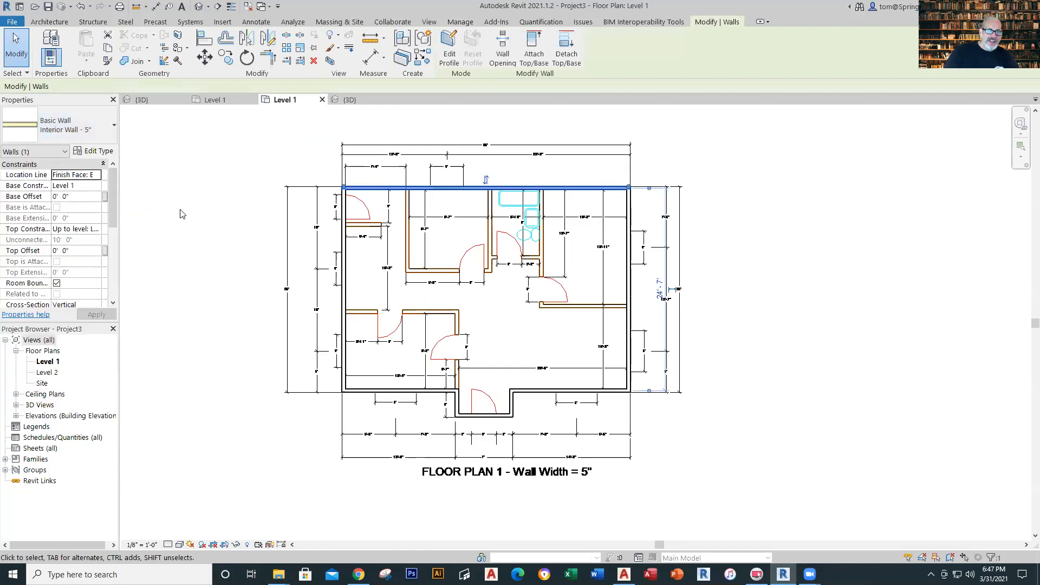
{"action": "left_click", "coordinate": [184, 223]}
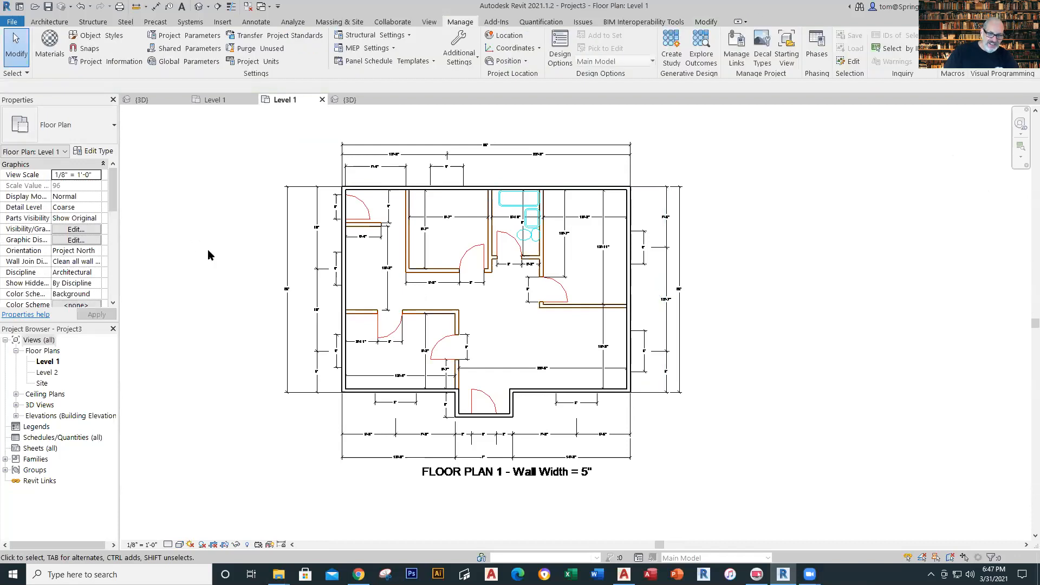
- Delete all the exterior walls in the 3D view
{"action": "left_click", "coordinate": [342, 100]}
{"action": "left_click_drag", "start_coordinate": [678, 281], "coordinate": [308, 467]}
{"action": "key", "text": "Delete"}
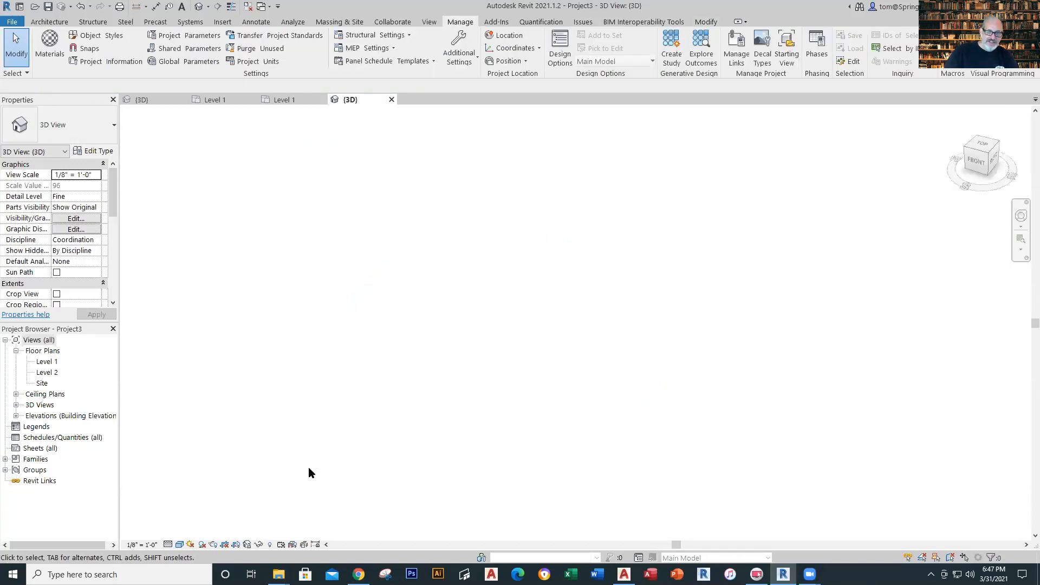
- Start a new architectural wall in the Level 1 floor plan using the Exterior Wall - 5" type
{"action": "left_click", "coordinate": [282, 99]}
{"action": "scroll", "coordinate": [605, 396], "scroll_direction": "up", "scroll_amount": 1}
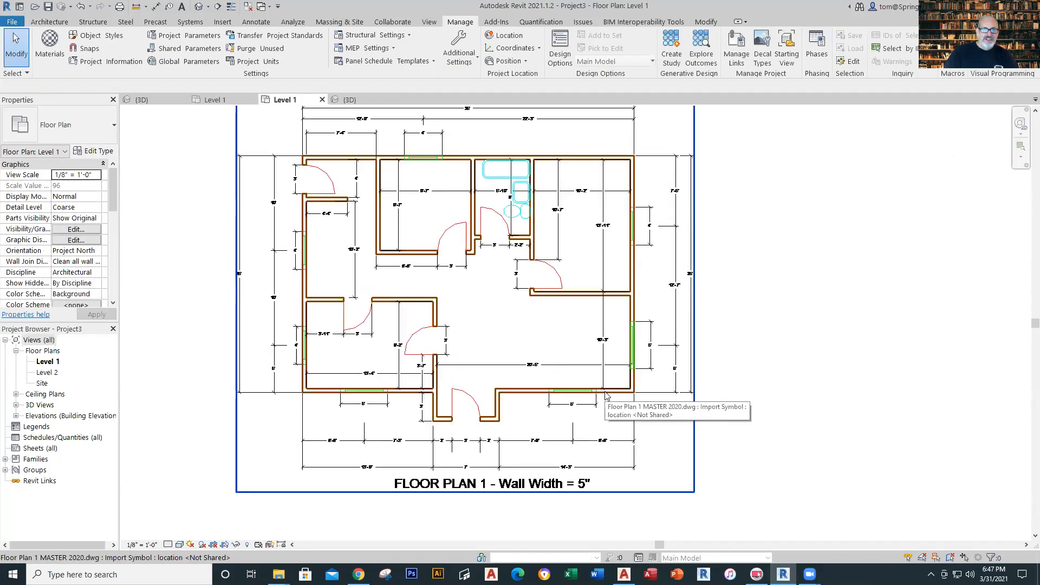
{"action": "left_click", "coordinate": [49, 22]}
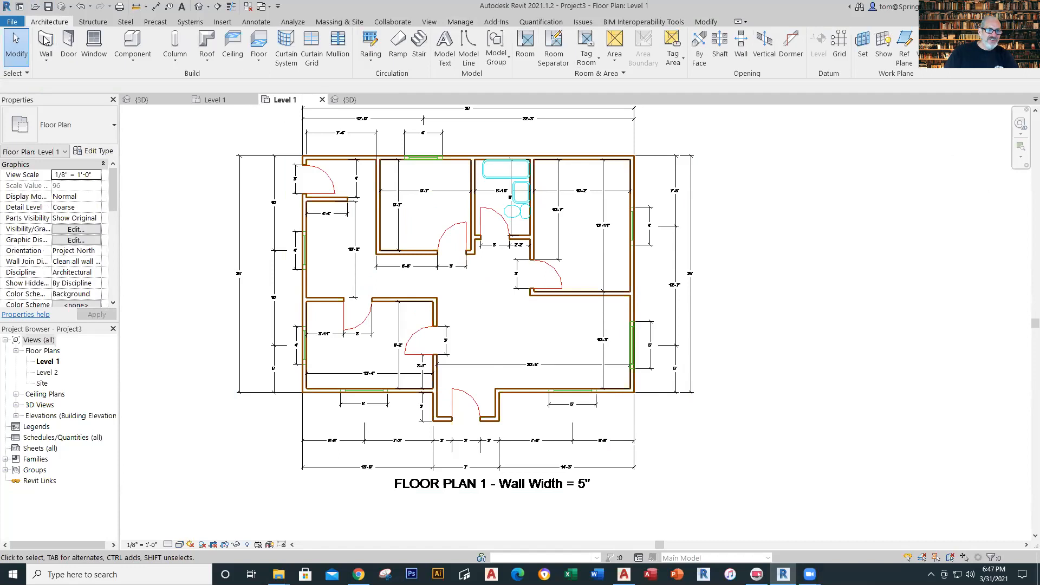
{"action": "left_click", "coordinate": [47, 64]}
{"action": "left_click", "coordinate": [68, 76]}
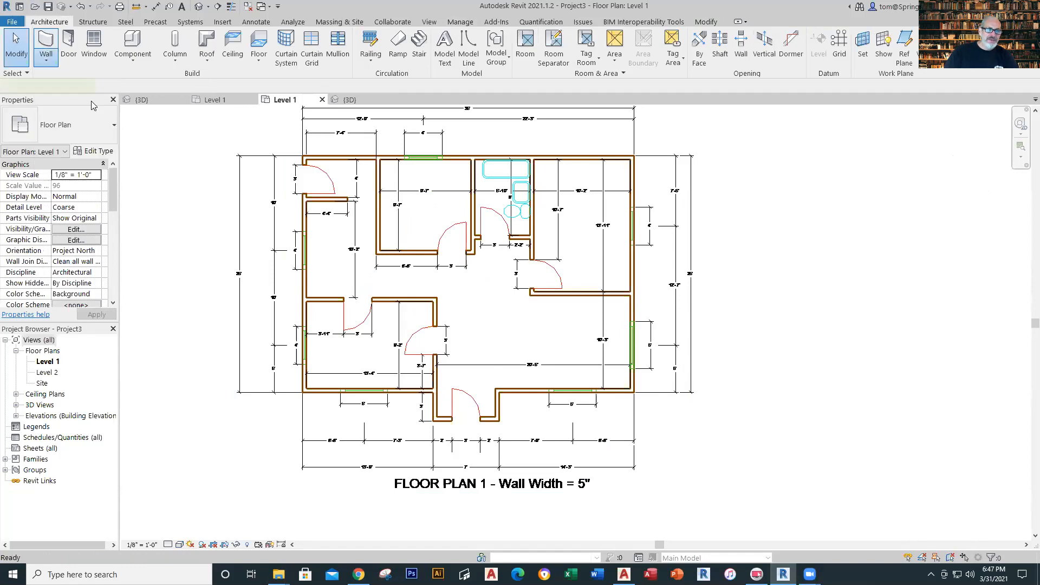
{"action": "left_click", "coordinate": [114, 127]}
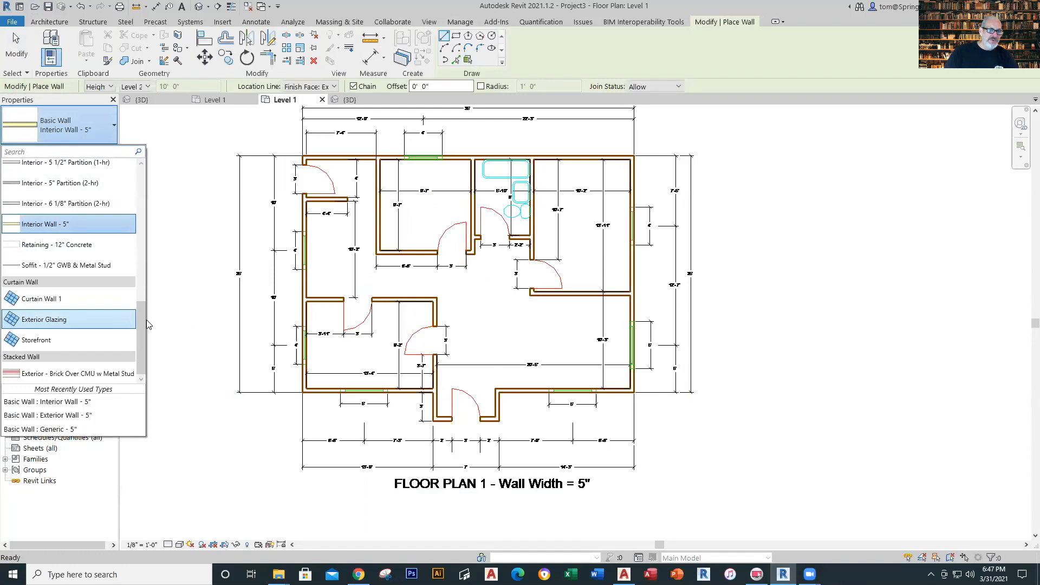
{"action": "left_click_drag", "start_coordinate": [143, 322], "coordinate": [151, 212]}
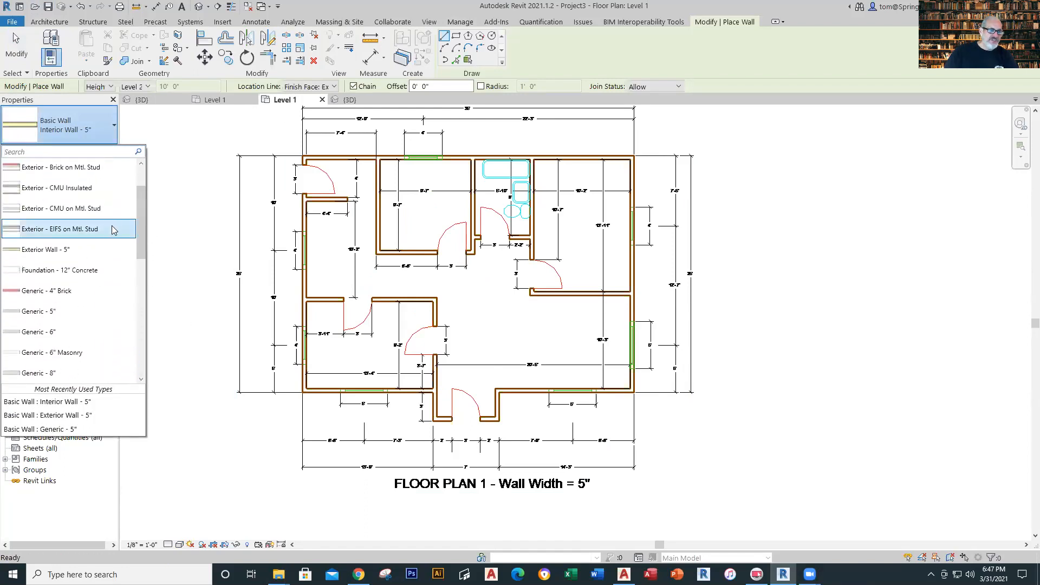
{"action": "mouse_move", "coordinate": [101, 250]}
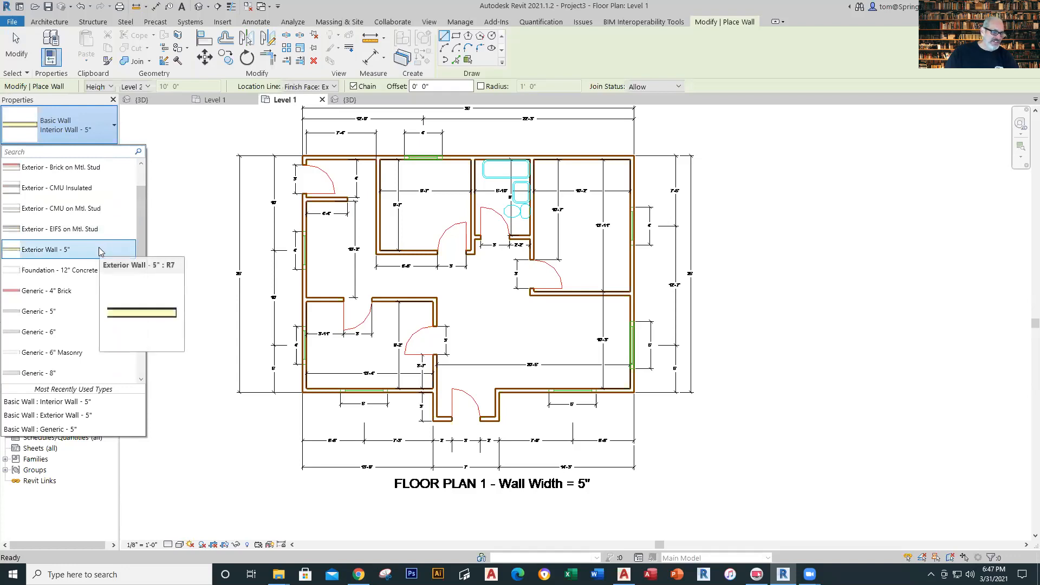
{"action": "left_click", "coordinate": [101, 251]}
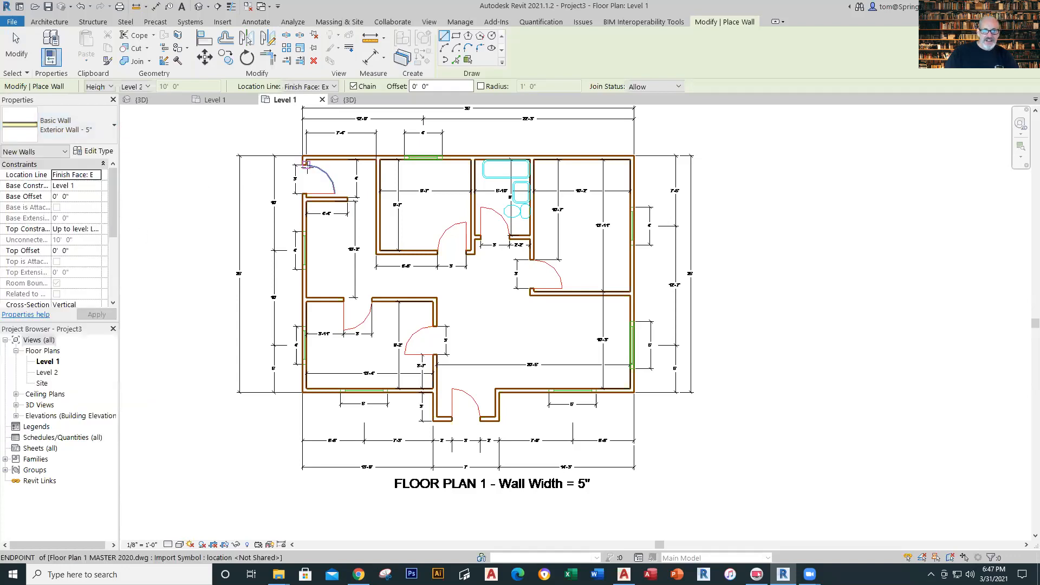
- Trace the rear exterior wall from the plan's rear-left corner to the rear-right corner, continuing down the right side to the front corner
{"action": "scroll", "coordinate": [320, 172], "scroll_direction": "up", "scroll_amount": 2}
{"action": "scroll", "coordinate": [327, 171], "scroll_direction": "up", "scroll_amount": 2}
{"action": "scroll", "coordinate": [412, 236], "scroll_direction": "up", "scroll_amount": 1}
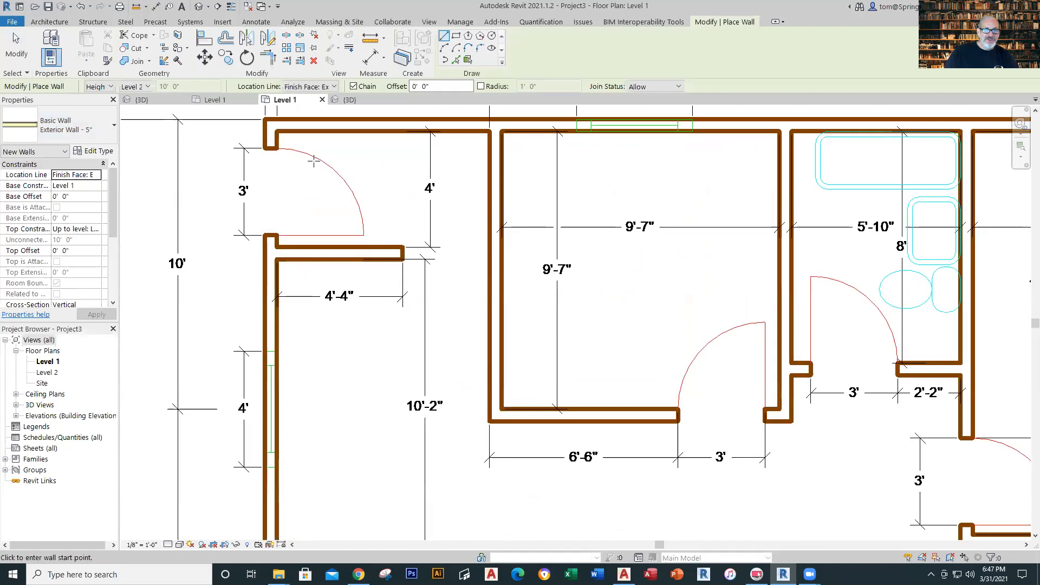
{"action": "left_click", "coordinate": [262, 119]}
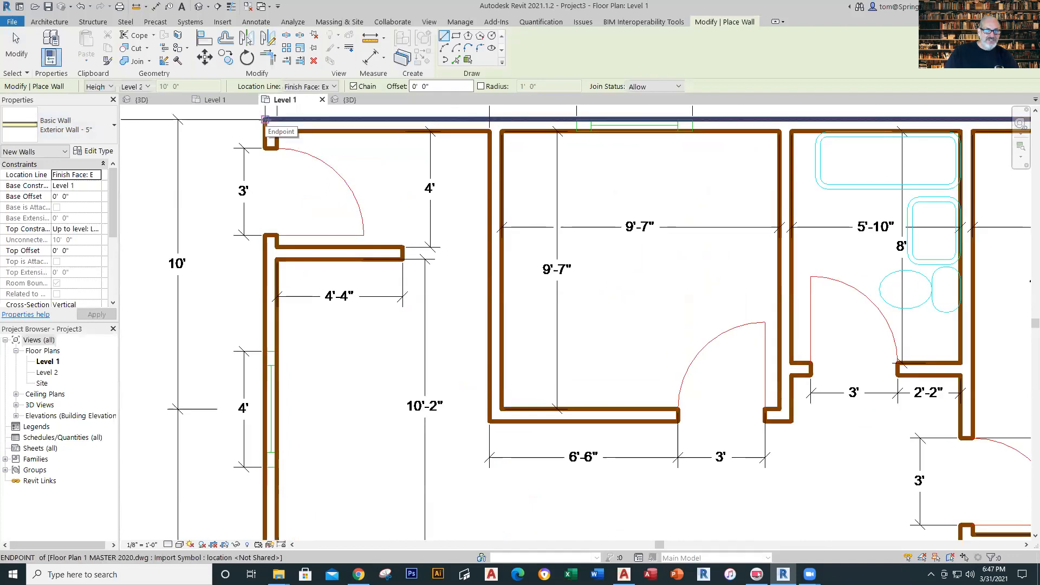
{"action": "scroll", "coordinate": [603, 182], "scroll_direction": "down", "scroll_amount": 2}
{"action": "scroll", "coordinate": [690, 182], "scroll_direction": "down", "scroll_amount": 2}
{"action": "middle_click_drag", "start_coordinate": [690, 196], "coordinate": [378, 260]}
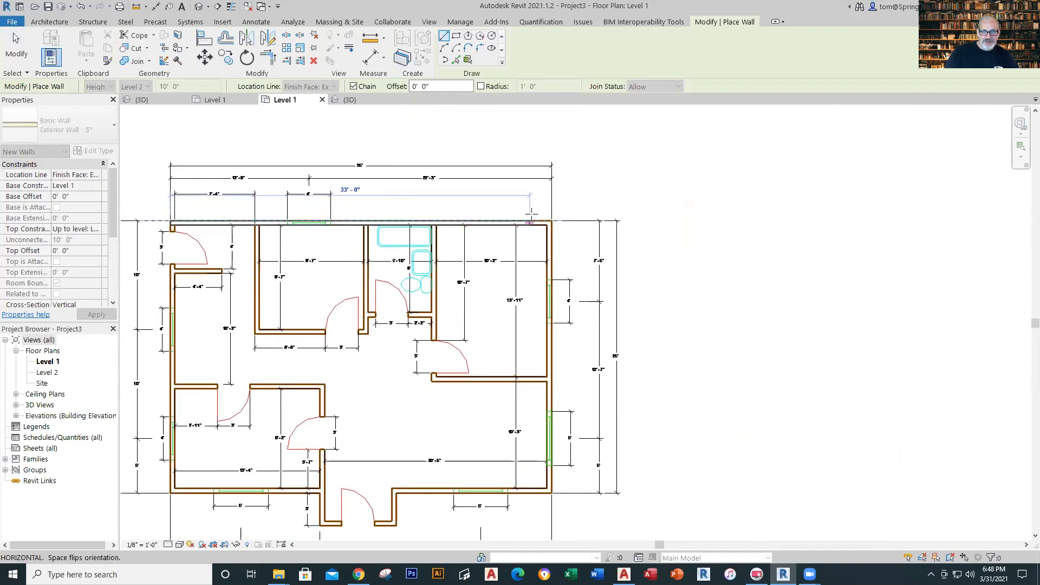
{"action": "left_click", "coordinate": [551, 221]}
{"action": "left_click", "coordinate": [552, 491]}
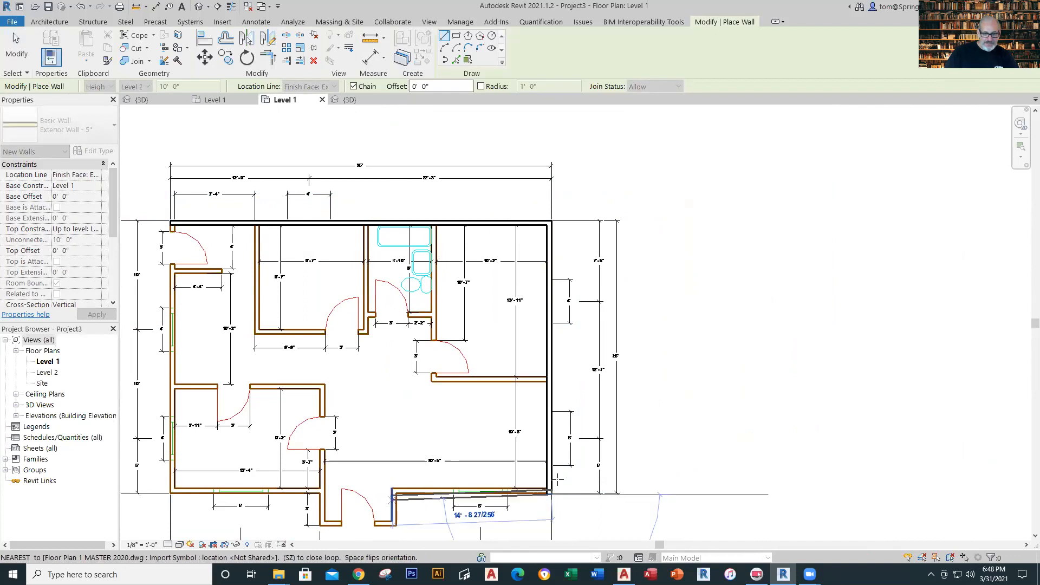
- Continue the chain with the 14'-3" front wall to the entry and the 3' wall down the entry's right side
{"action": "scroll", "coordinate": [558, 479], "scroll_direction": "up", "scroll_amount": 3}
{"action": "scroll", "coordinate": [558, 479], "scroll_direction": "up", "scroll_amount": 3}
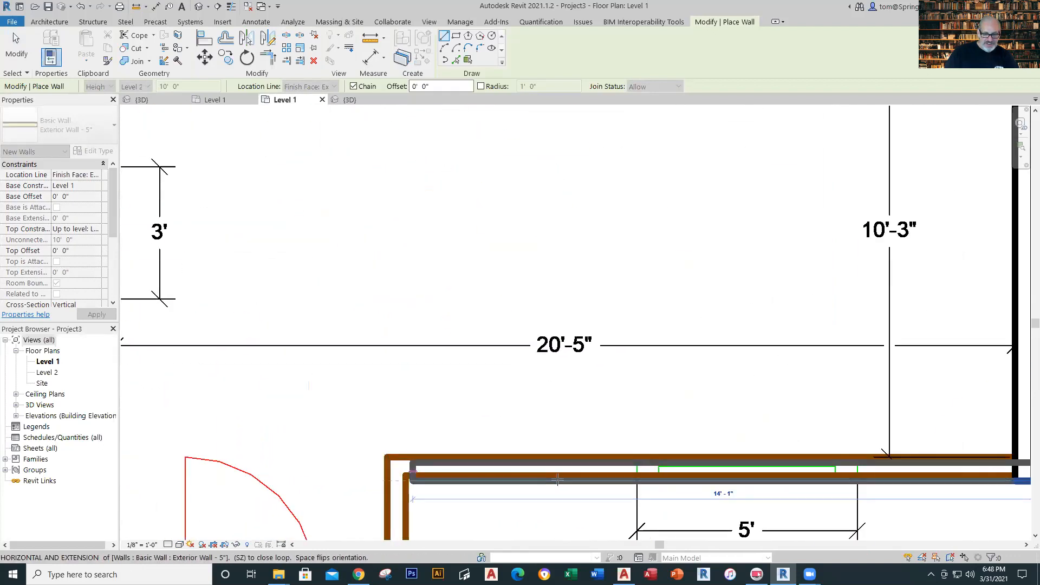
{"action": "left_click", "coordinate": [557, 478]}
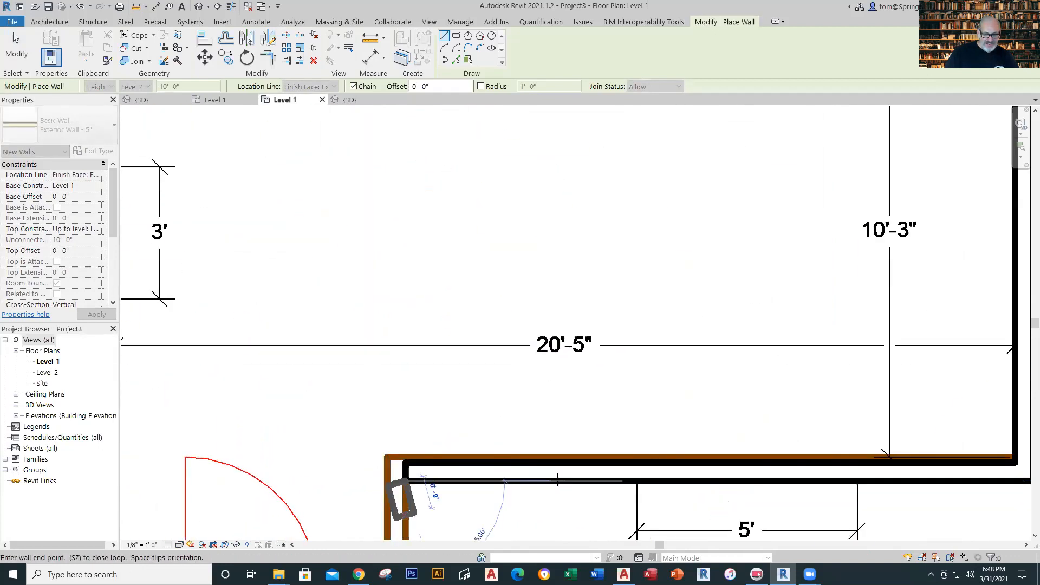
{"action": "scroll", "coordinate": [424, 494], "scroll_direction": "down", "scroll_amount": 1}
{"action": "middle_click_drag", "start_coordinate": [424, 494], "coordinate": [432, 253]}
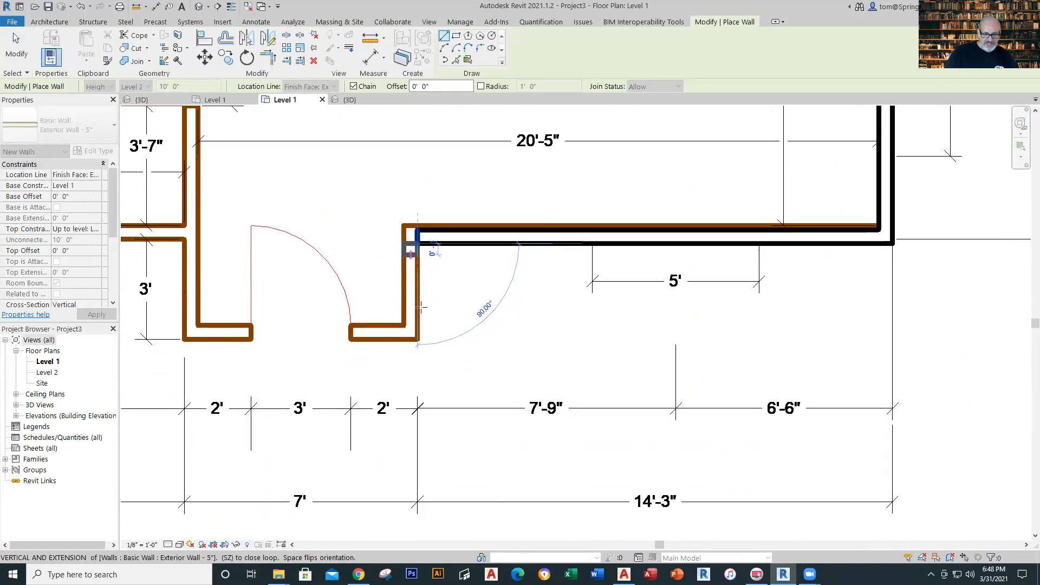
{"action": "left_click", "coordinate": [416, 340]}
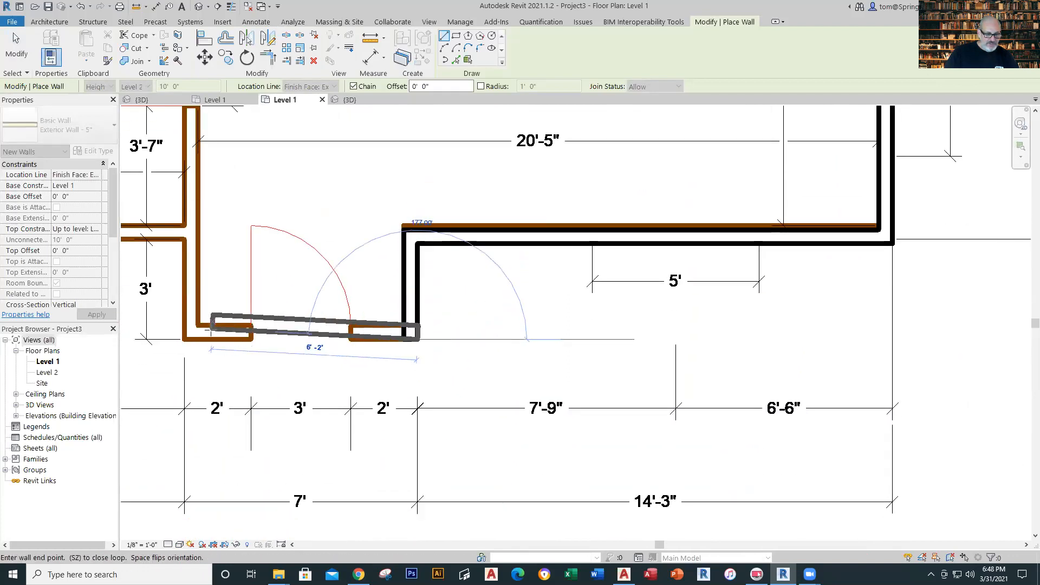
- Try to continue the exterior walls along the entry's 7' front and 3' left side, ending the wall command
{"action": "left_click", "coordinate": [184, 339]}
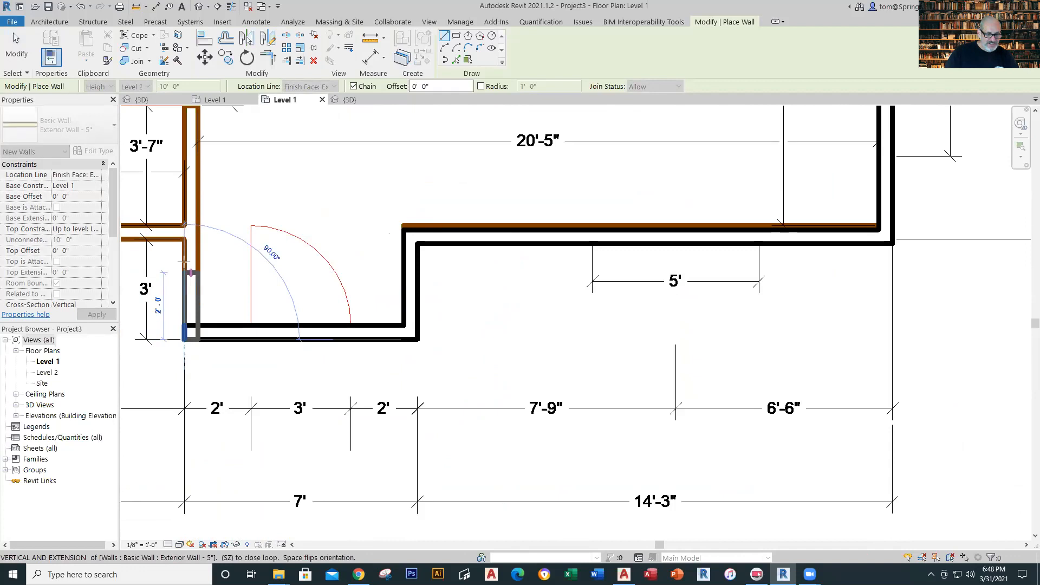
{"action": "left_click", "coordinate": [184, 243]}
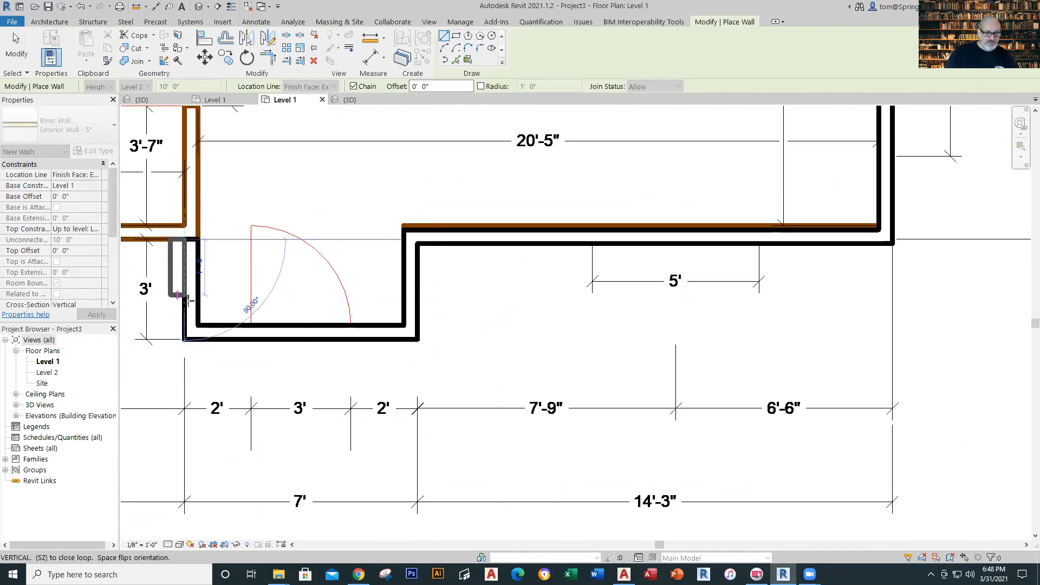
{"action": "scroll", "coordinate": [188, 303], "scroll_direction": "down", "scroll_amount": 2}
{"action": "middle_click_drag", "start_coordinate": [203, 349], "coordinate": [293, 427]}
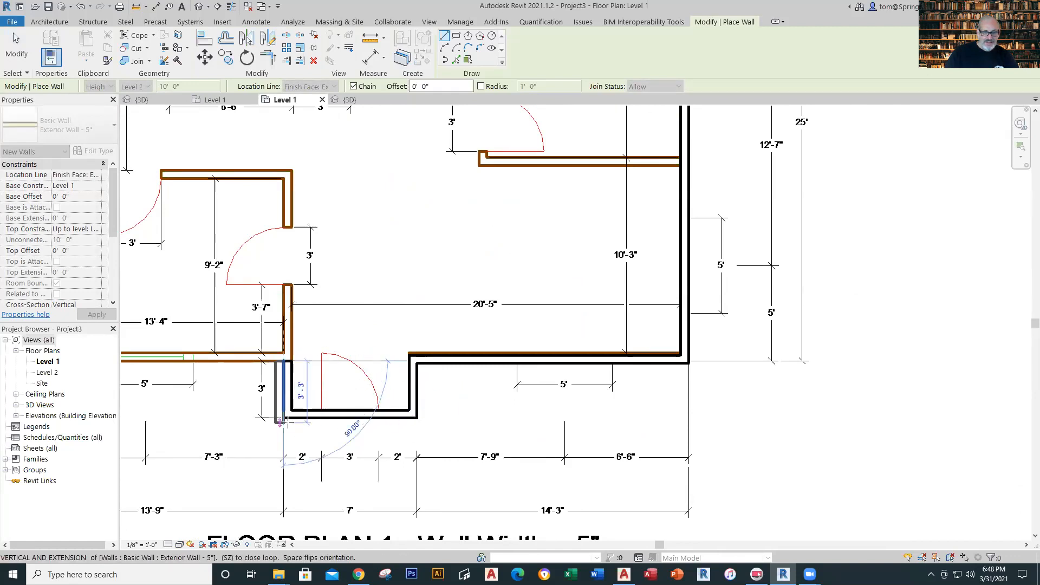
{"action": "scroll", "coordinate": [286, 427], "scroll_direction": "down", "scroll_amount": 1}
{"action": "scroll", "coordinate": [287, 428], "scroll_direction": "down", "scroll_amount": 1}
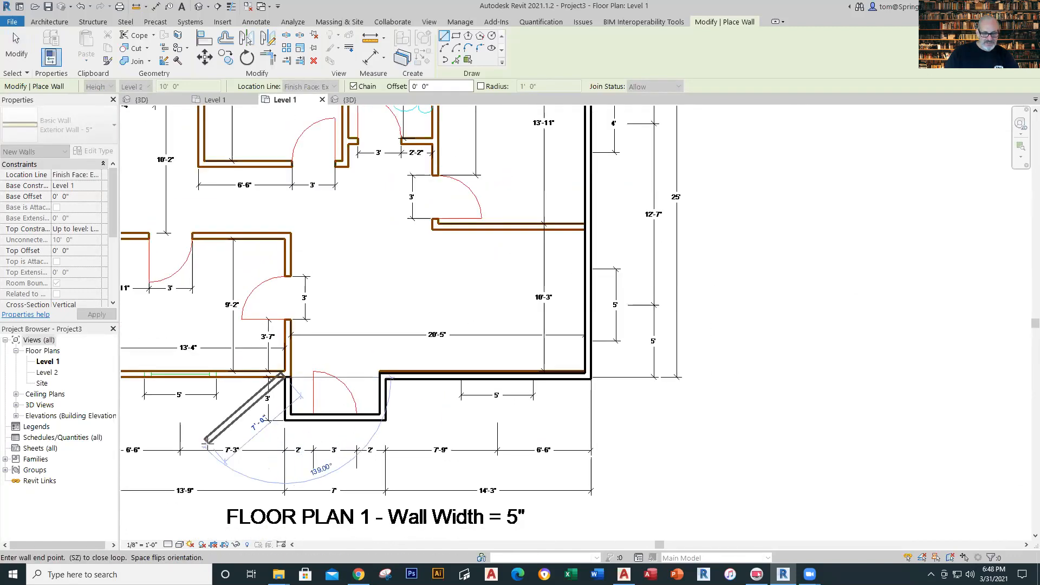
{"action": "key", "text": "Escape"}
{"action": "key", "text": "Escape"}
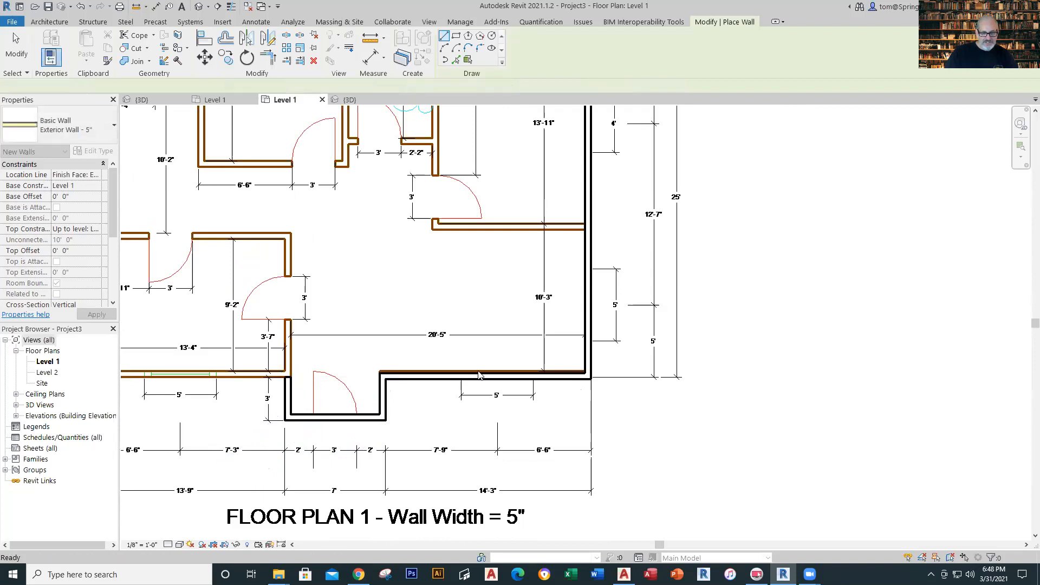
- Turn on Thin Lines and nudge the front wall right of the entry upward onto the drawing's wall outline
{"action": "scroll", "coordinate": [320, 420], "scroll_direction": "up", "scroll_amount": 2}
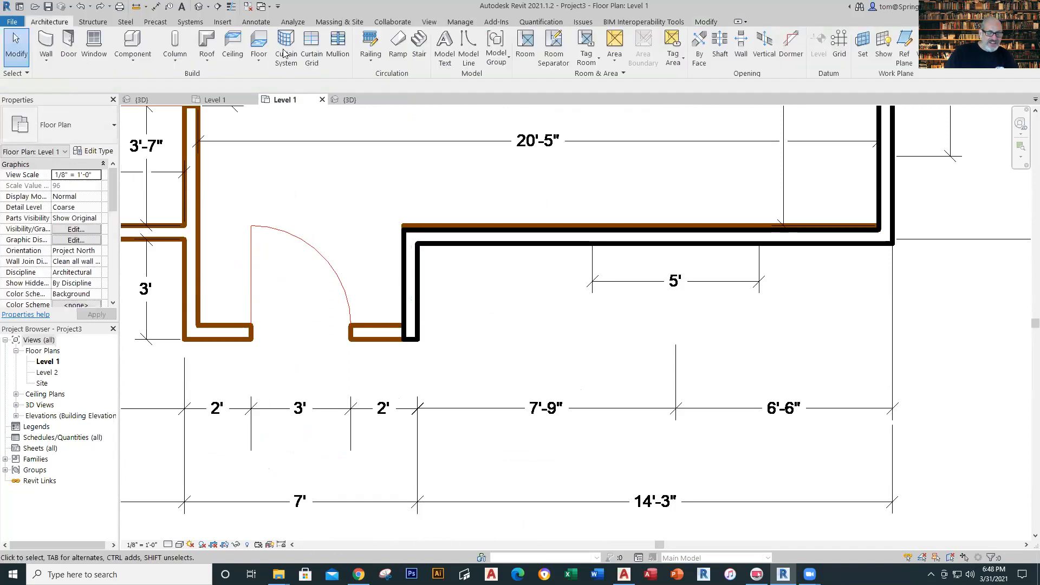
{"action": "left_click", "coordinate": [229, 6]}
{"action": "scroll", "coordinate": [534, 270], "scroll_direction": "up", "scroll_amount": 1}
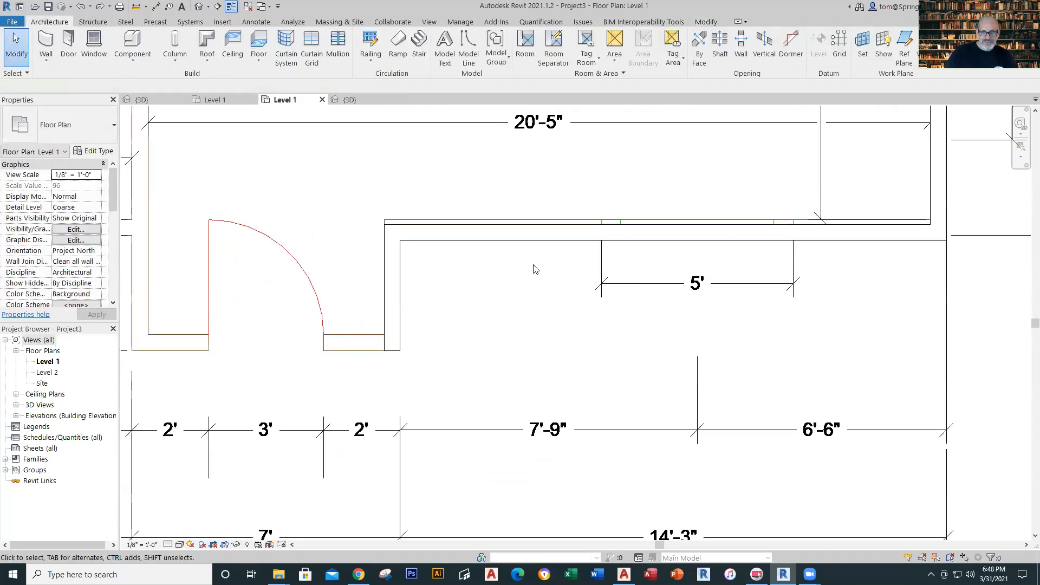
{"action": "scroll", "coordinate": [926, 253], "scroll_direction": "up", "scroll_amount": 1}
{"action": "left_click", "coordinate": [923, 238]}
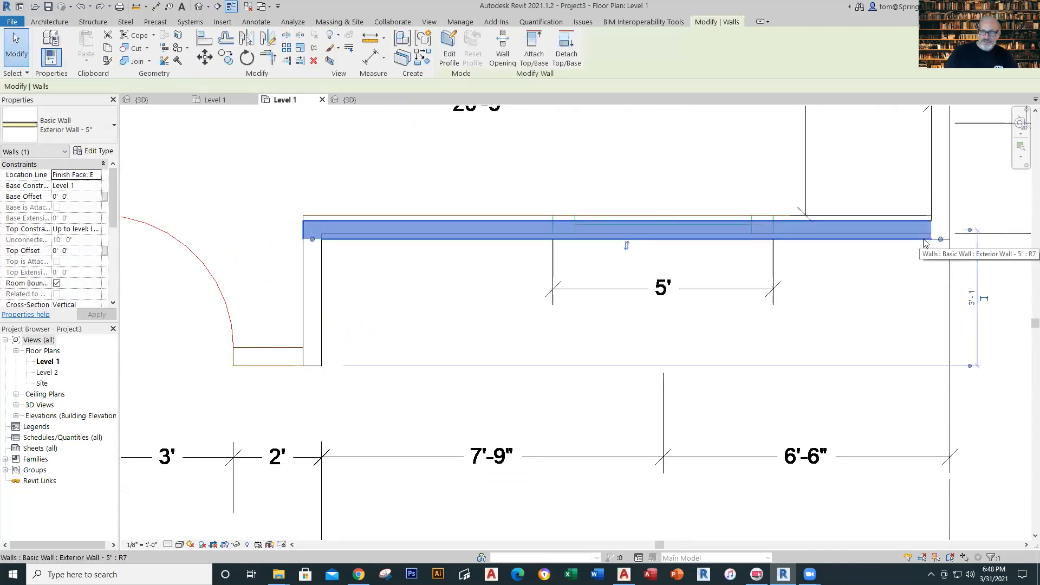
{"action": "key", "text": "Up"}
{"action": "key", "text": "Up"}
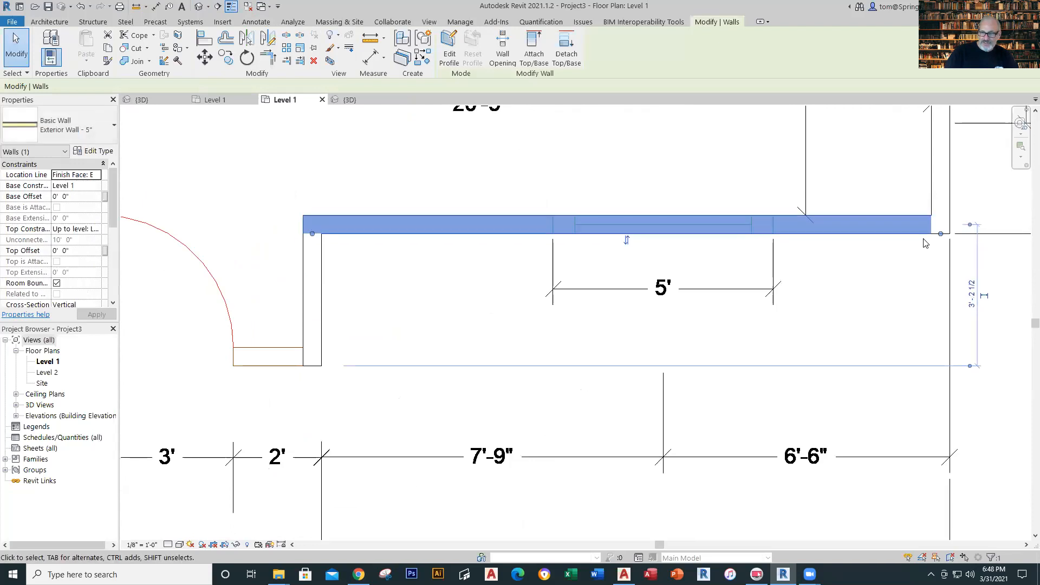
{"action": "key", "text": "Escape"}
{"action": "scroll", "coordinate": [439, 352], "scroll_direction": "down", "scroll_amount": 2}
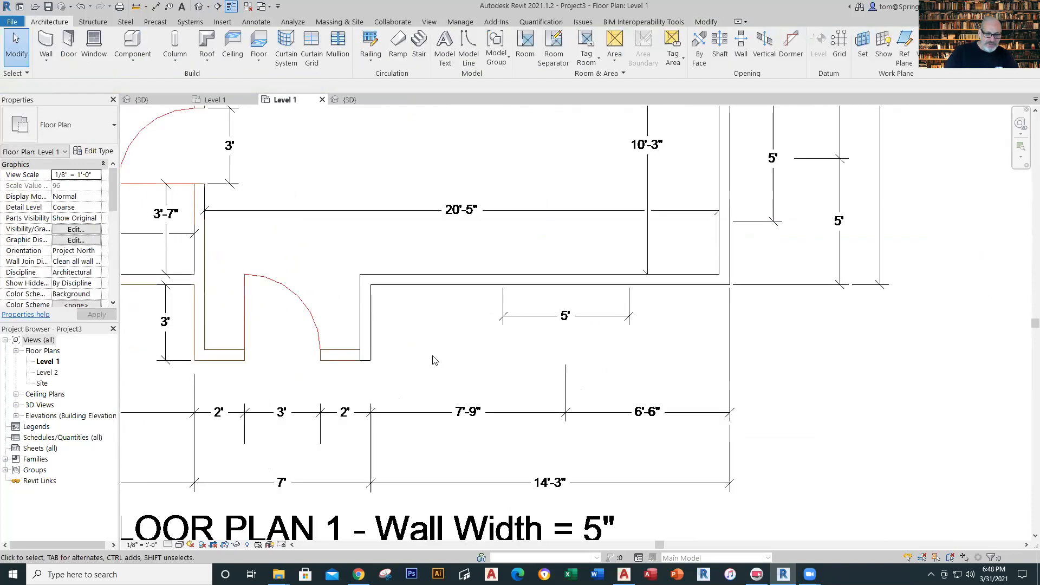
- Check the wall corner beside the entry and start a new Exterior Wall - 5" wall
{"action": "scroll", "coordinate": [414, 331], "scroll_direction": "up", "scroll_amount": 5}
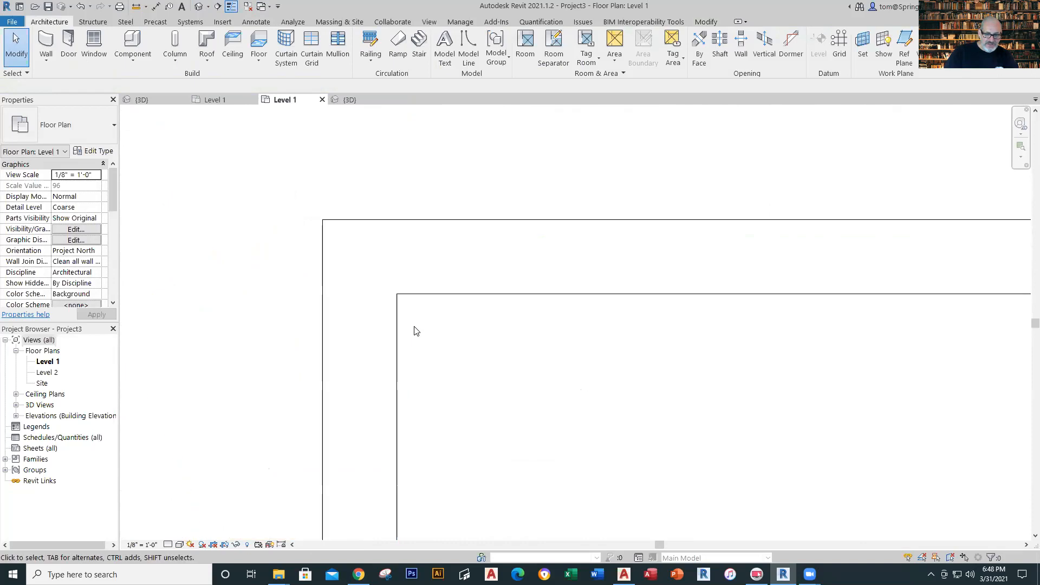
{"action": "scroll", "coordinate": [421, 330], "scroll_direction": "down", "scroll_amount": 6}
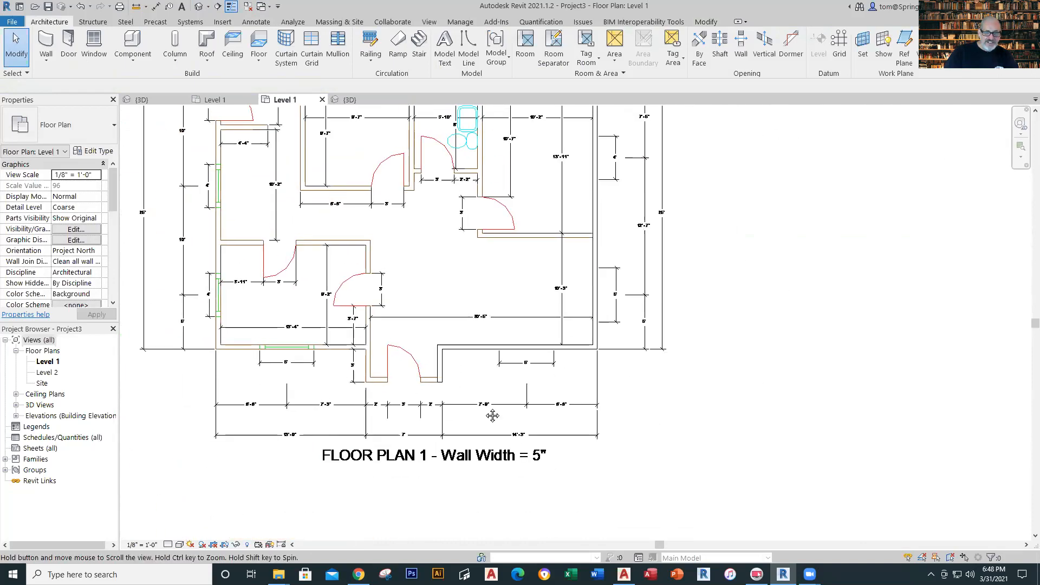
{"action": "left_click", "coordinate": [46, 38]}
- Try a wall start point at the entry's inner right corner, and compare the plan with Thin Lines off and on
{"action": "scroll", "coordinate": [467, 426], "scroll_direction": "up", "scroll_amount": 1}
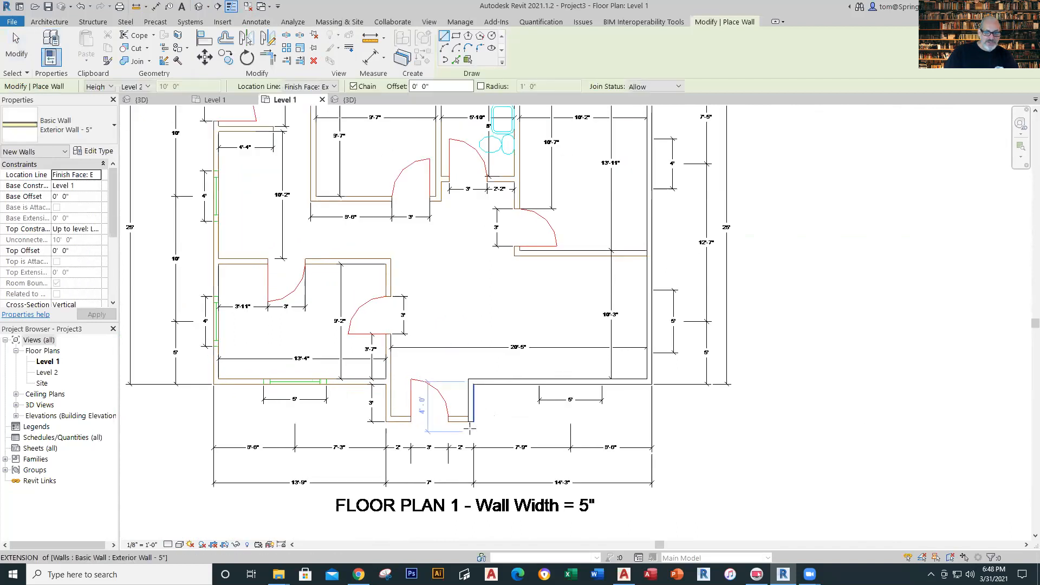
{"action": "scroll", "coordinate": [470, 428], "scroll_direction": "up", "scroll_amount": 5}
{"action": "left_click", "coordinate": [464, 403]}
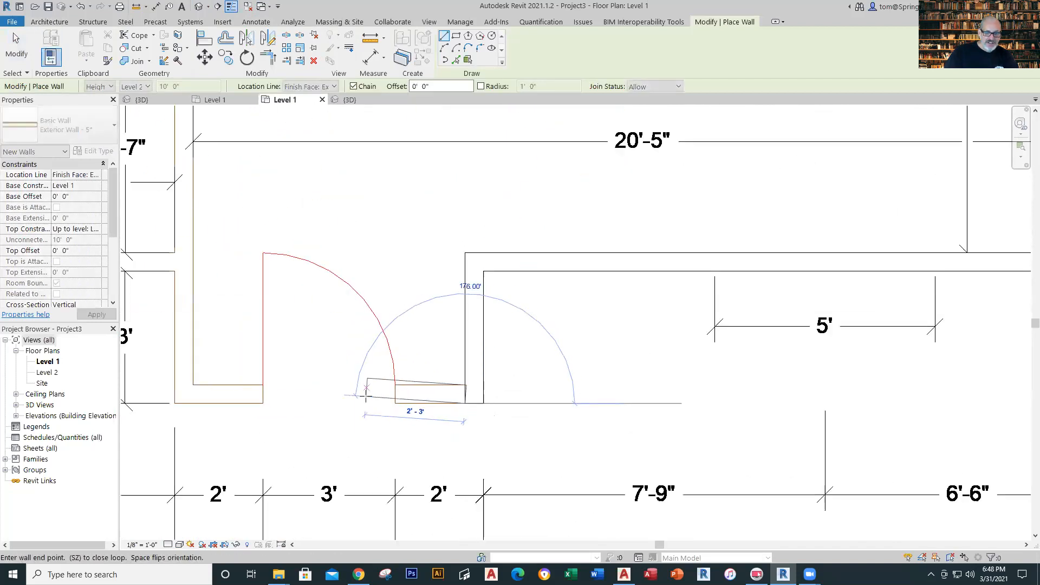
{"action": "left_click", "coordinate": [230, 9]}
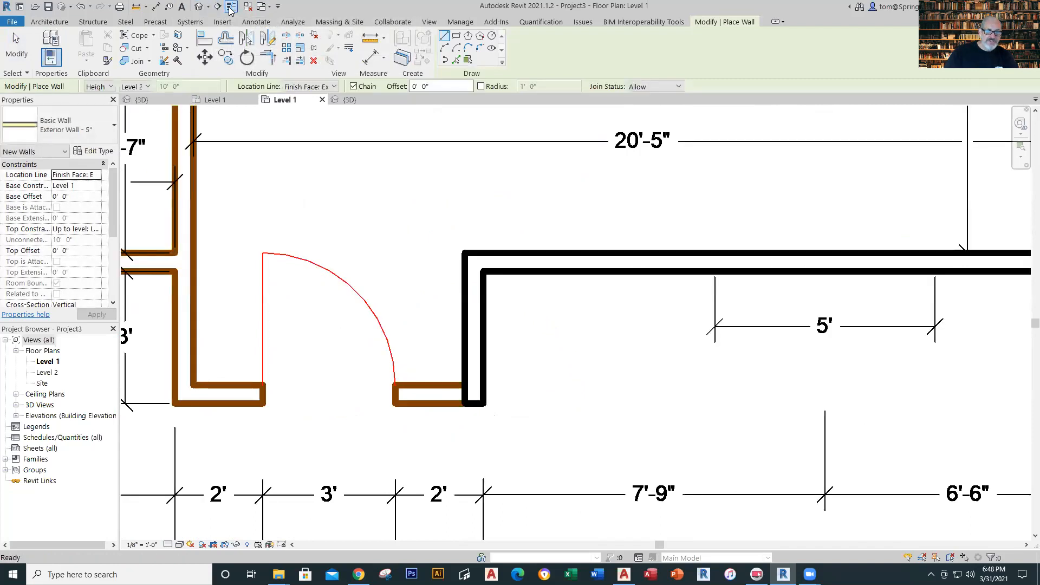
{"action": "left_click", "coordinate": [230, 10]}
{"action": "left_click", "coordinate": [231, 7]}
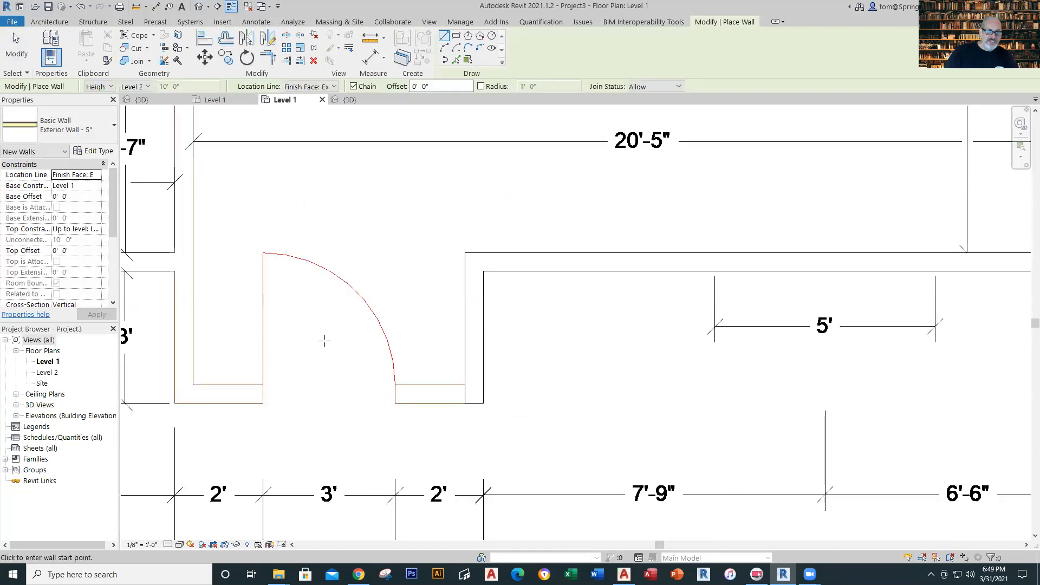
- Draw the entry's 7' front wall and 3' left side wall, continuing with the 13'-9" front wall to the front-left corner
{"action": "left_click", "coordinate": [484, 401]}
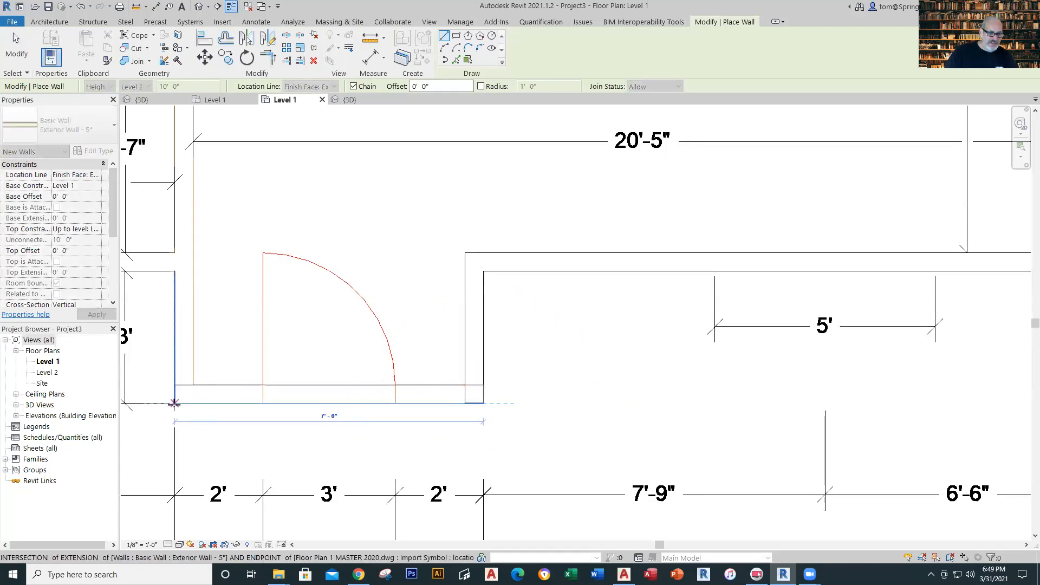
{"action": "scroll", "coordinate": [203, 383], "scroll_direction": "down", "scroll_amount": 2}
{"action": "middle_click_drag", "start_coordinate": [311, 379], "coordinate": [400, 458]}
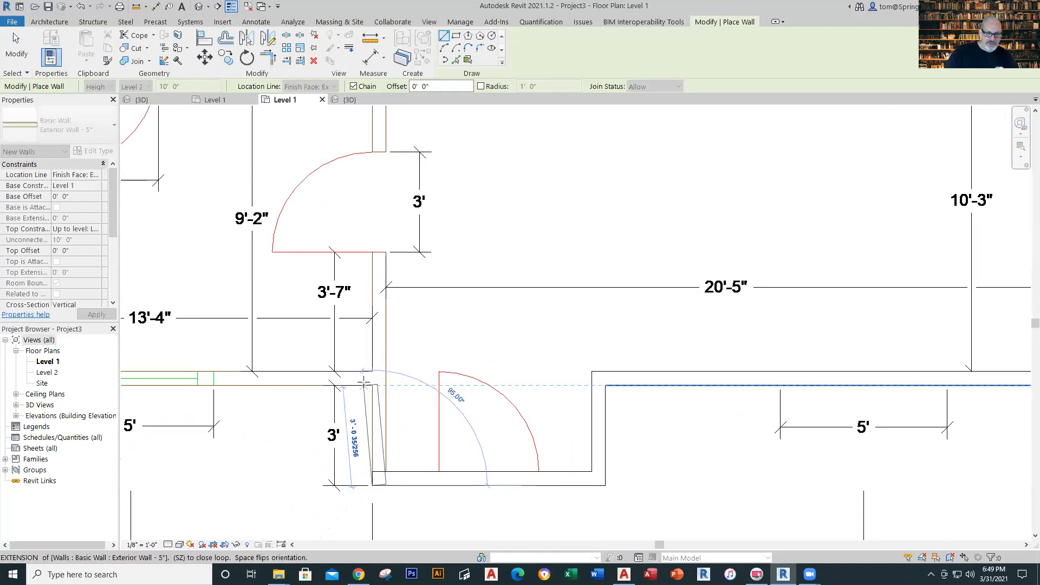
{"action": "scroll", "coordinate": [372, 385], "scroll_direction": "down", "scroll_amount": 2}
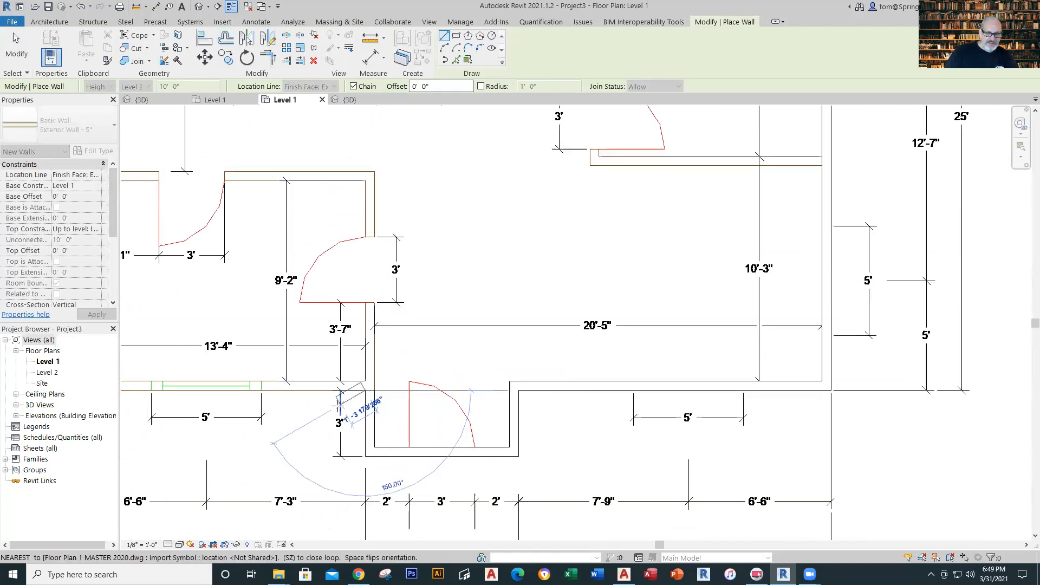
{"action": "middle_click_drag", "start_coordinate": [342, 404], "coordinate": [732, 460]}
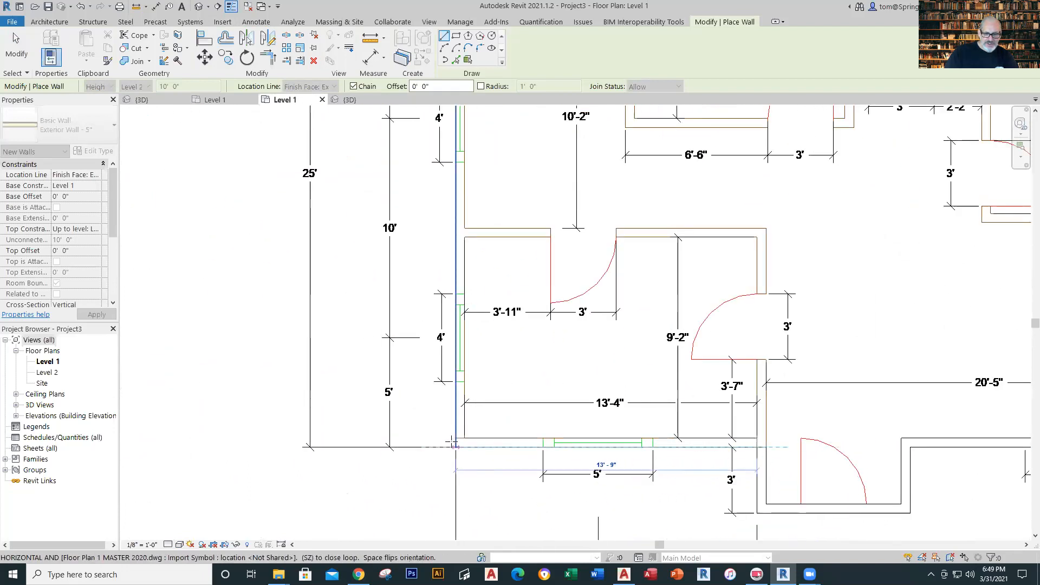
{"action": "left_click", "coordinate": [456, 447]}
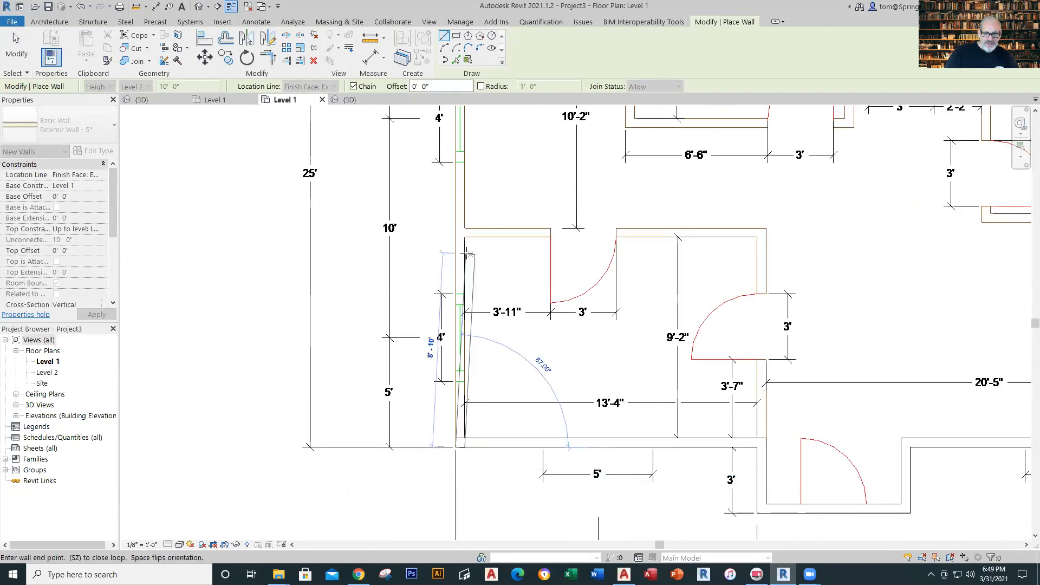
- Close the exterior outline with the left wall up to the rear-left corner and end the wall chain
{"action": "scroll", "coordinate": [468, 256], "scroll_direction": "down", "scroll_amount": 4}
{"action": "middle_click_drag", "start_coordinate": [469, 261], "coordinate": [458, 536]}
{"action": "scroll", "coordinate": [430, 215], "scroll_direction": "up", "scroll_amount": 6}
{"action": "left_click", "coordinate": [400, 204]}
{"action": "key", "text": "Escape"}
{"action": "key", "text": "Escape"}
{"action": "scroll", "coordinate": [488, 176], "scroll_direction": "down", "scroll_amount": 6}
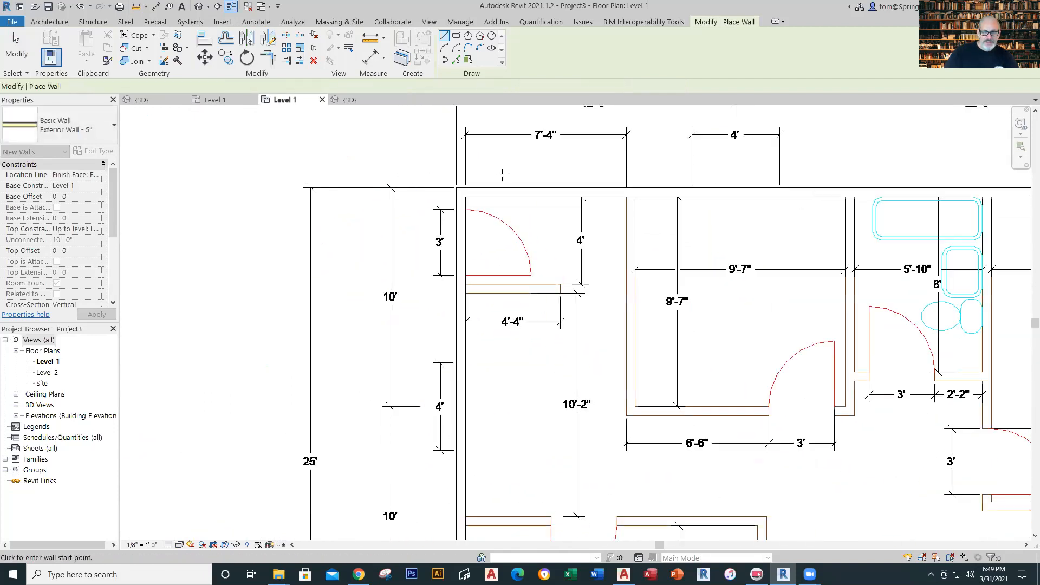
- Switch to the 3D view and examine the enclosed exterior walls, leaving the wall command
{"action": "left_click", "coordinate": [349, 100]}
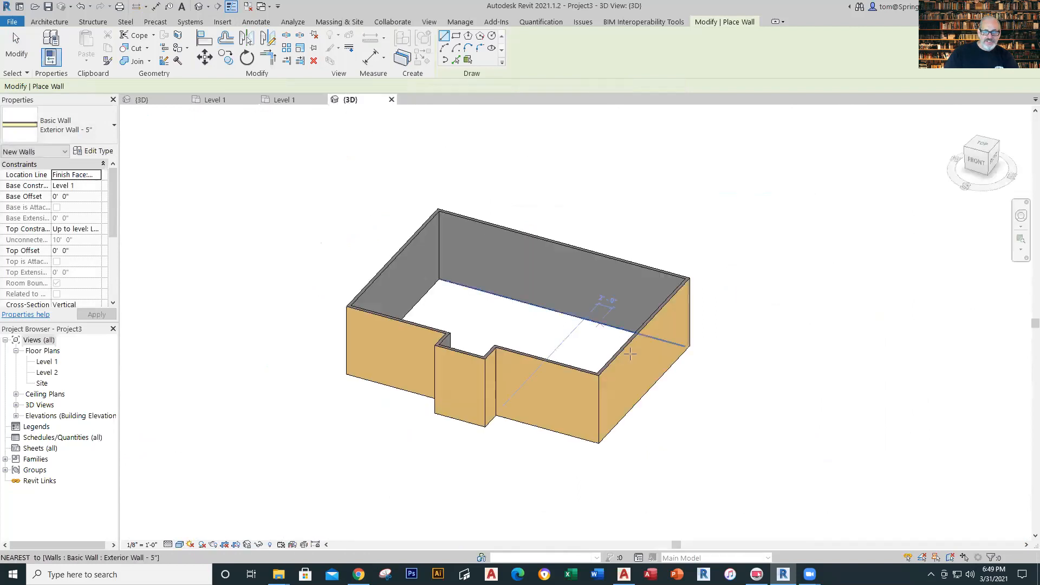
{"action": "scroll", "coordinate": [688, 196], "scroll_direction": "up", "scroll_amount": 3}
{"action": "scroll", "coordinate": [692, 279], "scroll_direction": "down", "scroll_amount": 3}
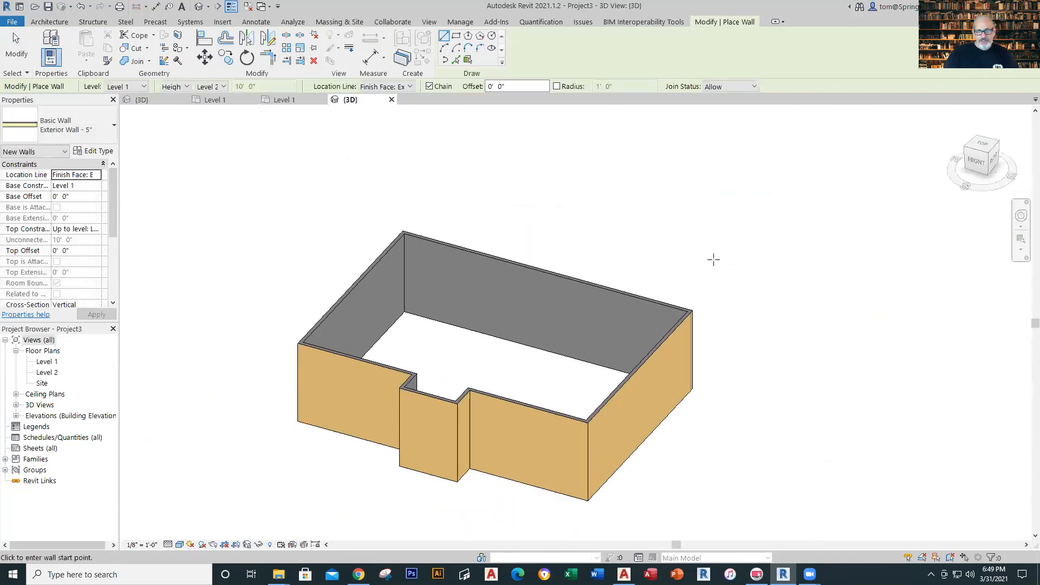
{"action": "middle_click_drag", "start_coordinate": [713, 258], "coordinate": [828, 227]}
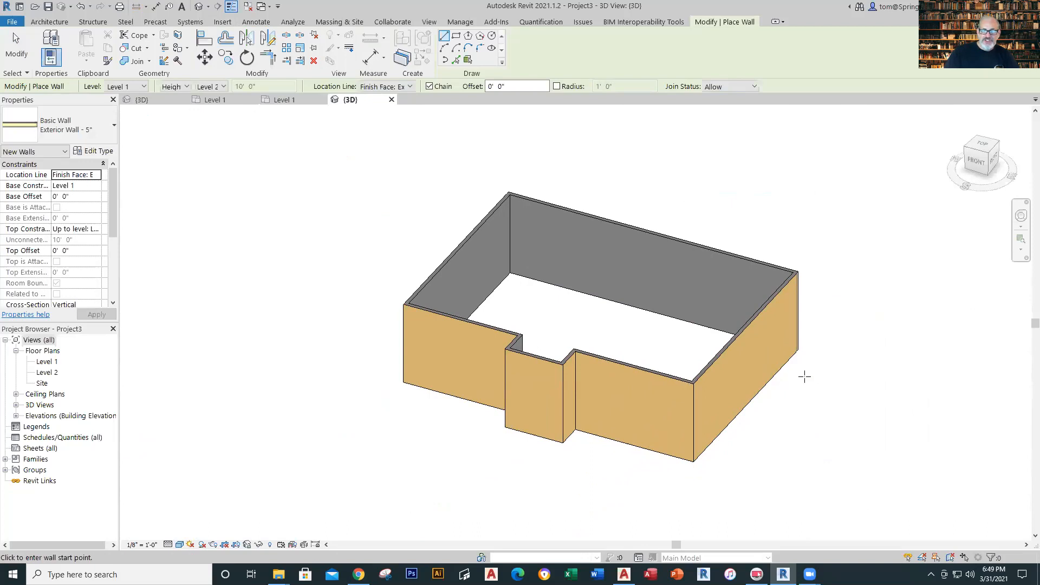
{"action": "key", "text": "Escape"}
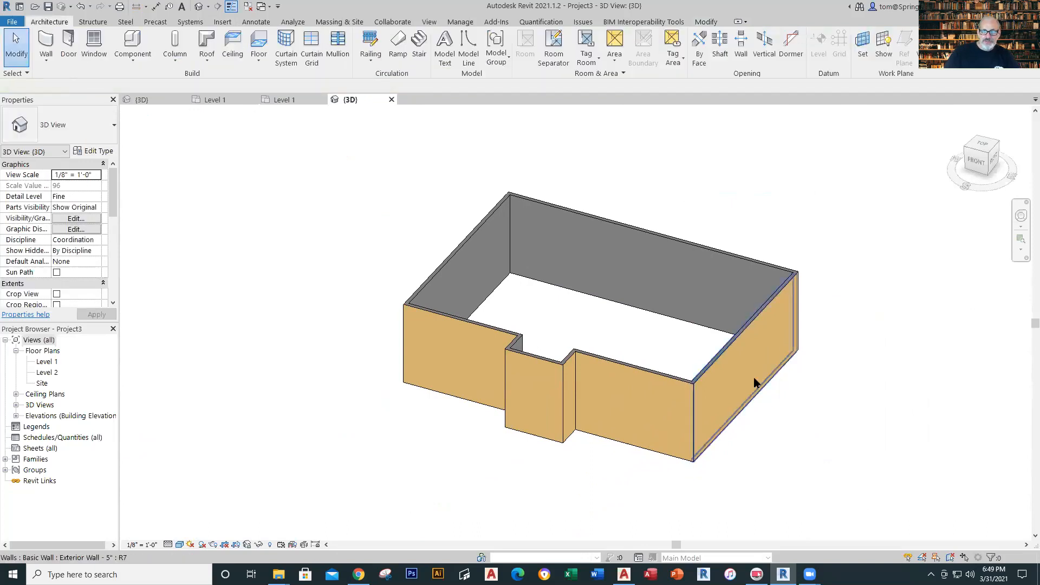
{"action": "left_click", "coordinate": [759, 394]}
{"action": "key", "text": "Escape"}
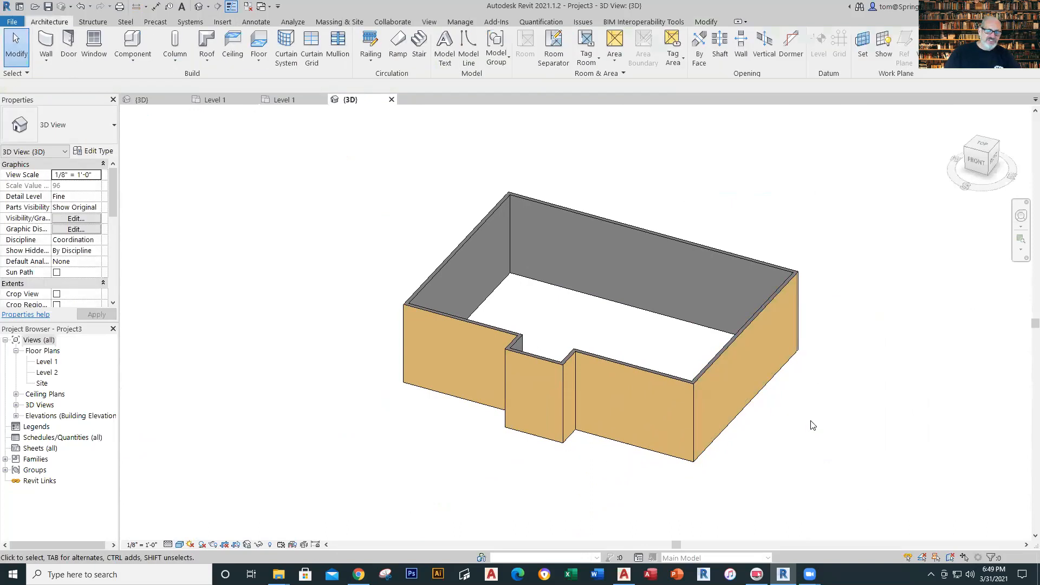
- Return to the Level 1 plan and start an architectural wall using the Interior Wall - 5" type
{"action": "middle_click_drag", "start_coordinate": [811, 420], "coordinate": [819, 470], "text": "shift"}
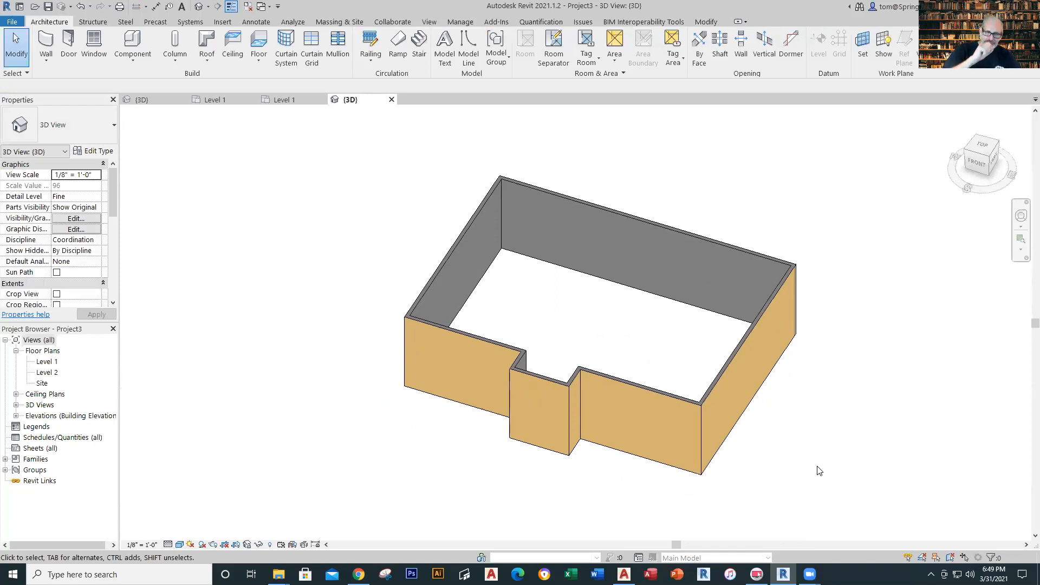
{"action": "left_click", "coordinate": [301, 102]}
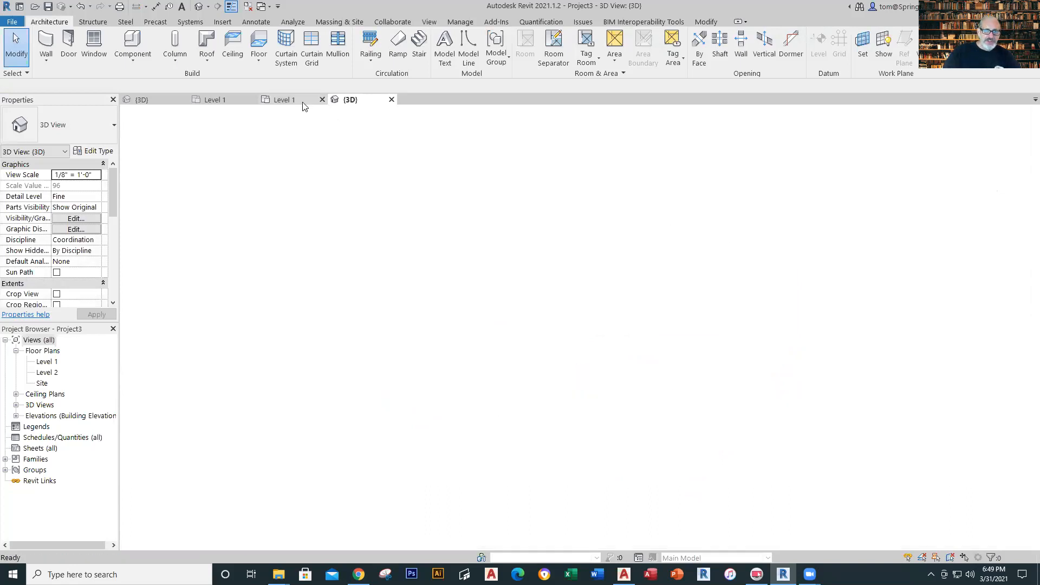
{"action": "middle_click_drag", "start_coordinate": [637, 308], "coordinate": [545, 302]}
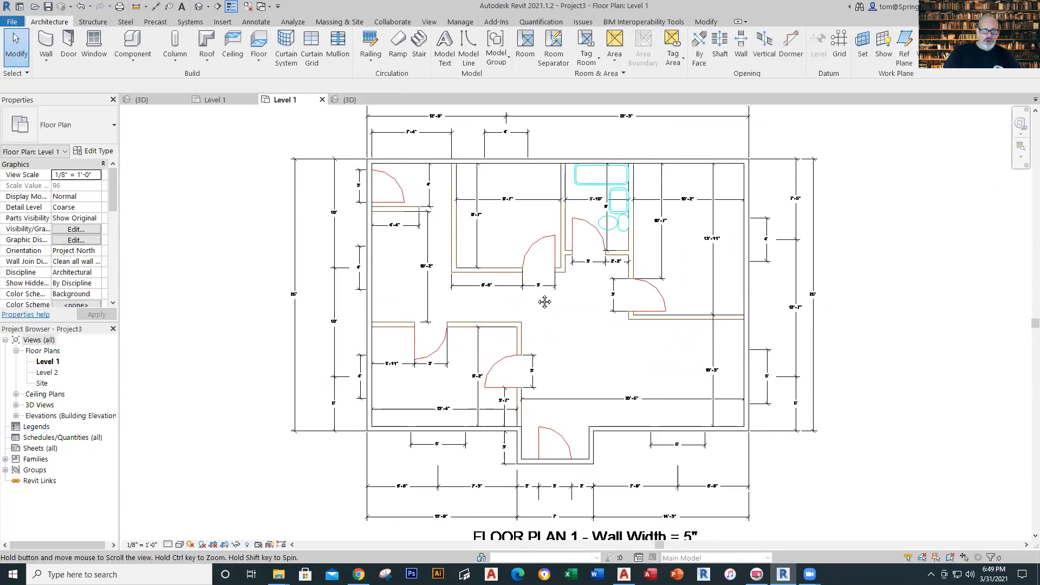
{"action": "left_click", "coordinate": [53, 64]}
{"action": "left_click", "coordinate": [61, 79]}
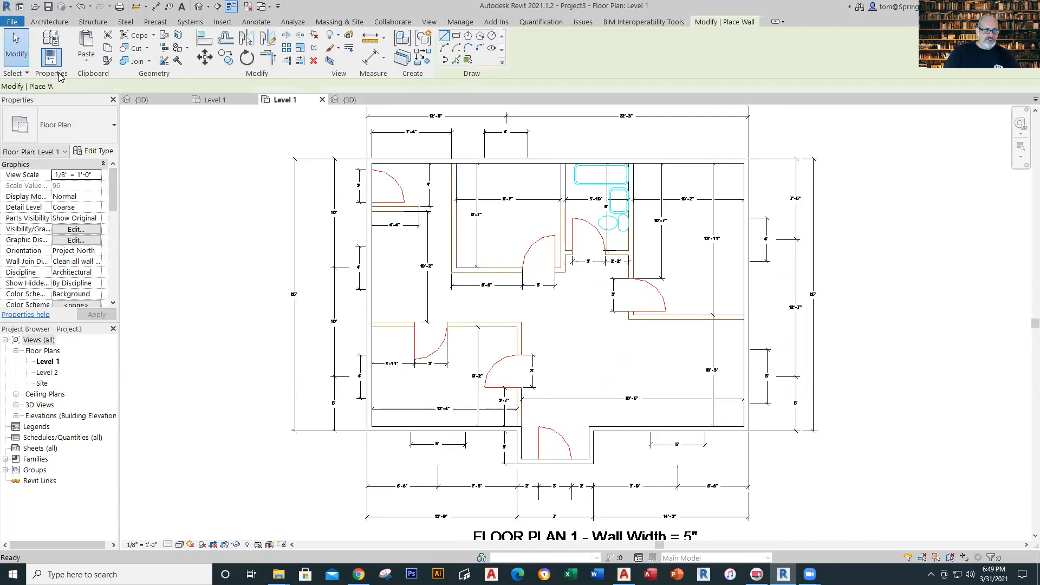
{"action": "left_click", "coordinate": [114, 129]}
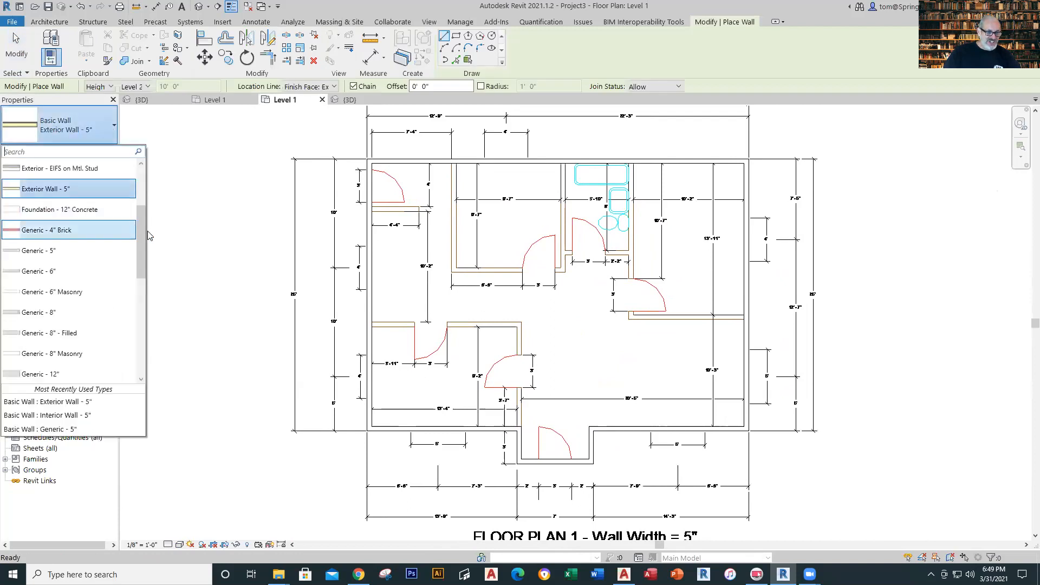
{"action": "left_click_drag", "start_coordinate": [143, 239], "coordinate": [141, 314]}
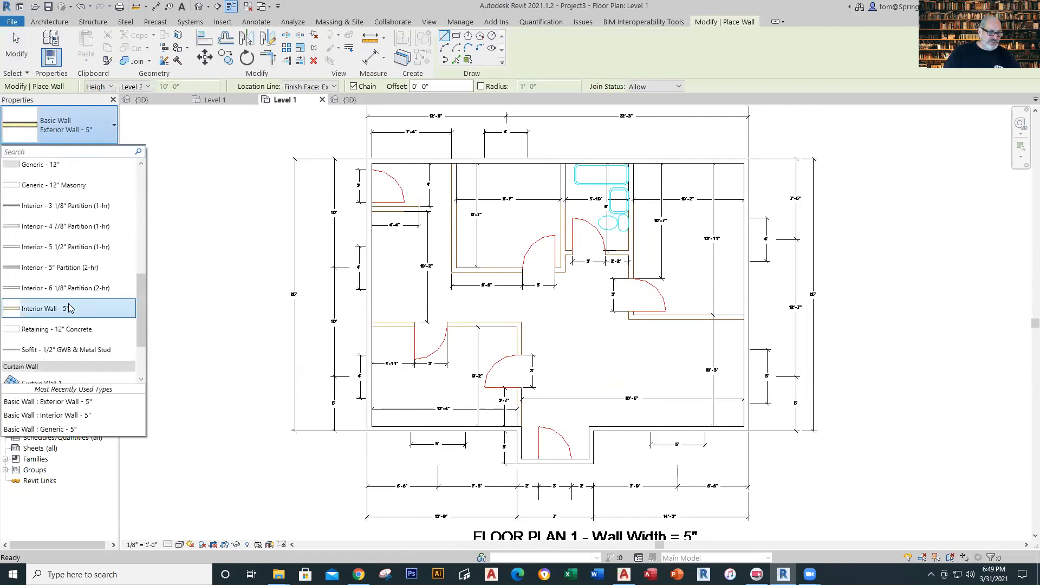
{"action": "left_click", "coordinate": [69, 309]}
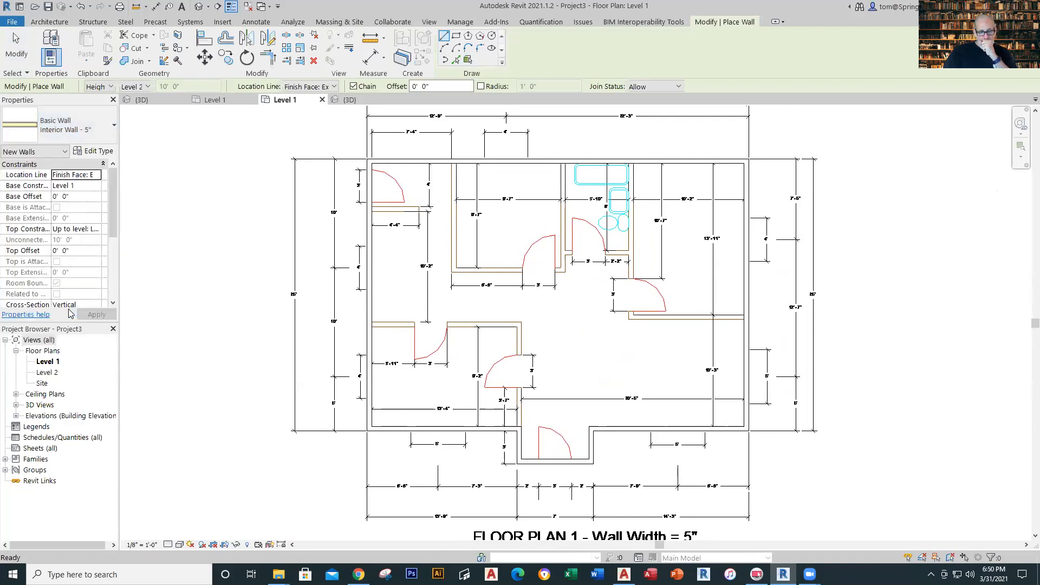
- Set the location line to Wall Centerline and draw the rear middle room's left wall from the rear exterior wall, continuing with its front wall
{"action": "scroll", "coordinate": [484, 224], "scroll_direction": "up", "scroll_amount": 3}
{"action": "scroll", "coordinate": [485, 223], "scroll_direction": "up", "scroll_amount": 1}
{"action": "middle_click_drag", "start_coordinate": [483, 211], "coordinate": [480, 311]}
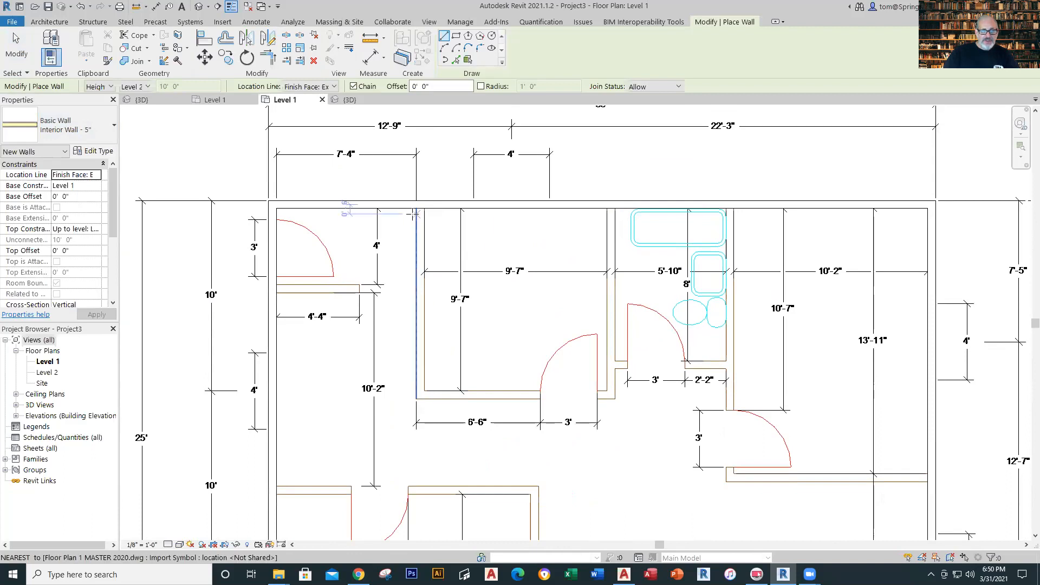
{"action": "left_click", "coordinate": [334, 88]}
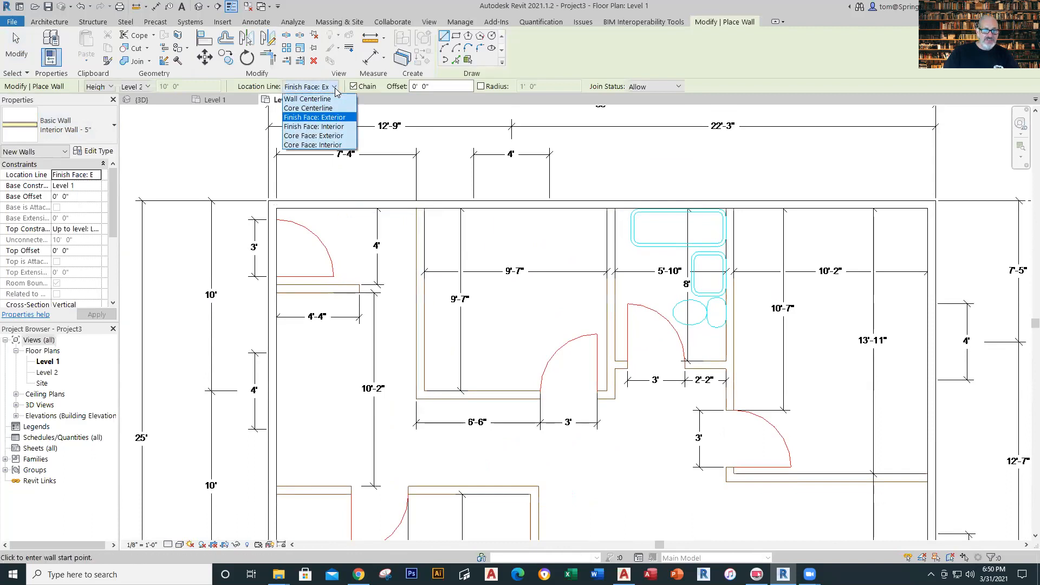
{"action": "left_click", "coordinate": [331, 100]}
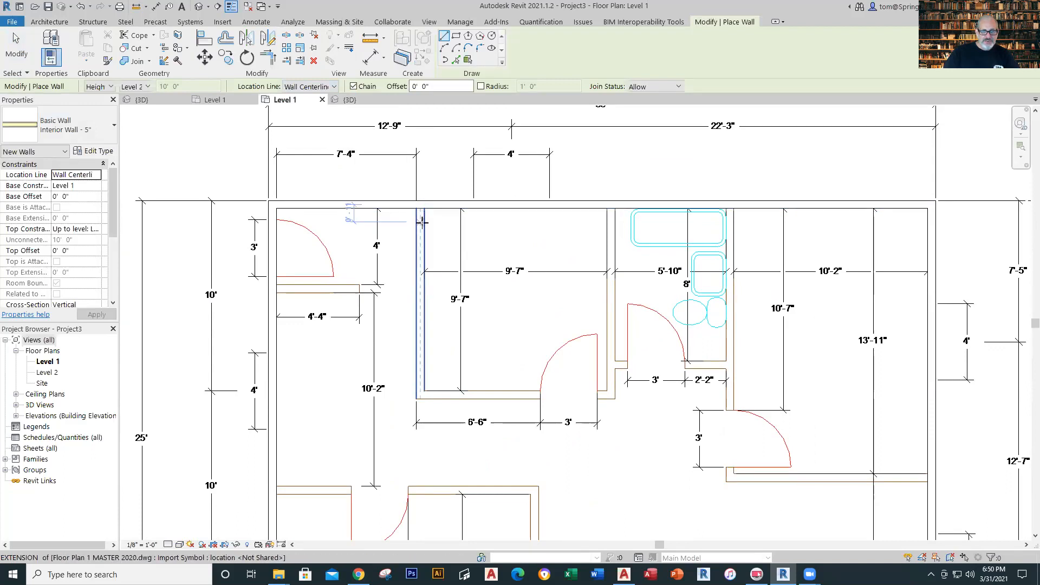
{"action": "left_click", "coordinate": [420, 204]}
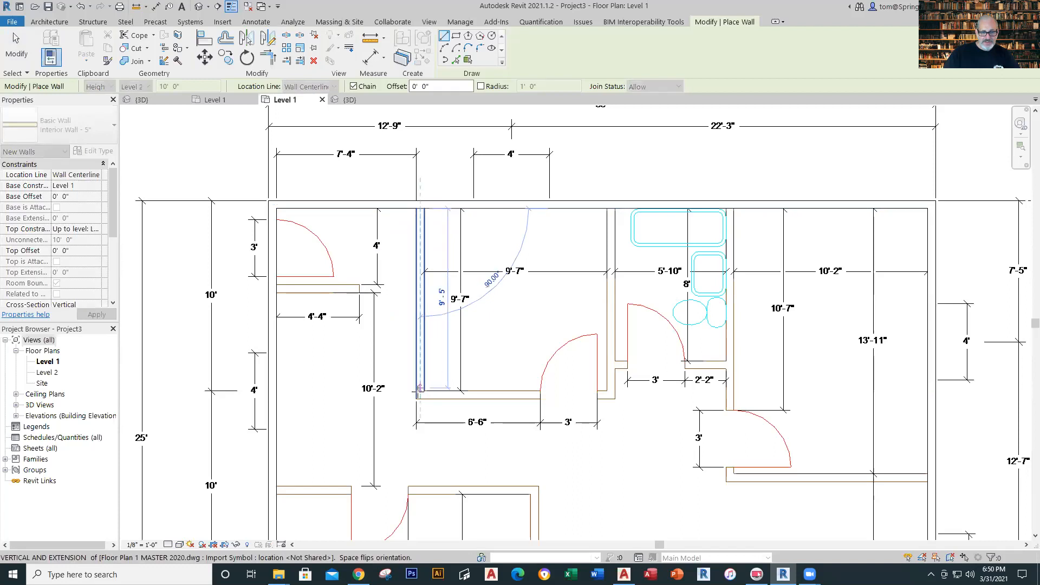
{"action": "left_click", "coordinate": [419, 394]}
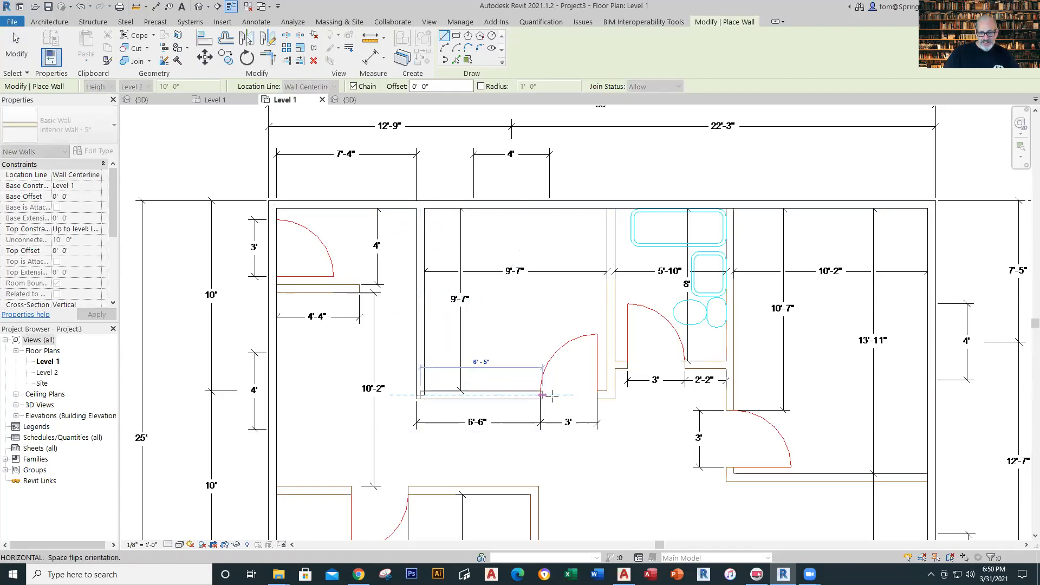
{"action": "left_click", "coordinate": [611, 394]}
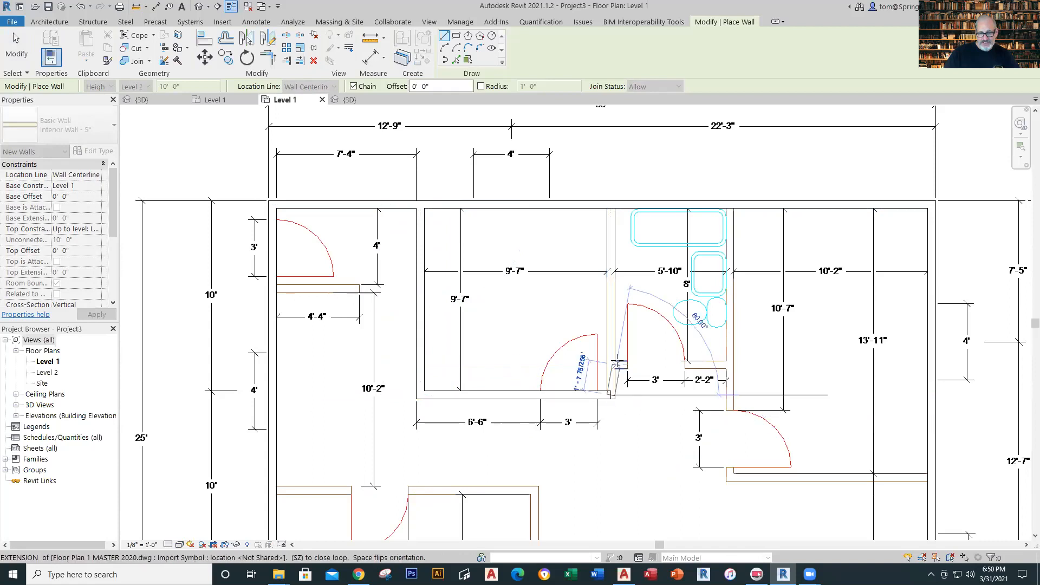
- Enclose the bathroom with the short jog, its front wall, the right wall up to the rear exterior wall, and a separate left wall
{"action": "left_click", "coordinate": [611, 364]}
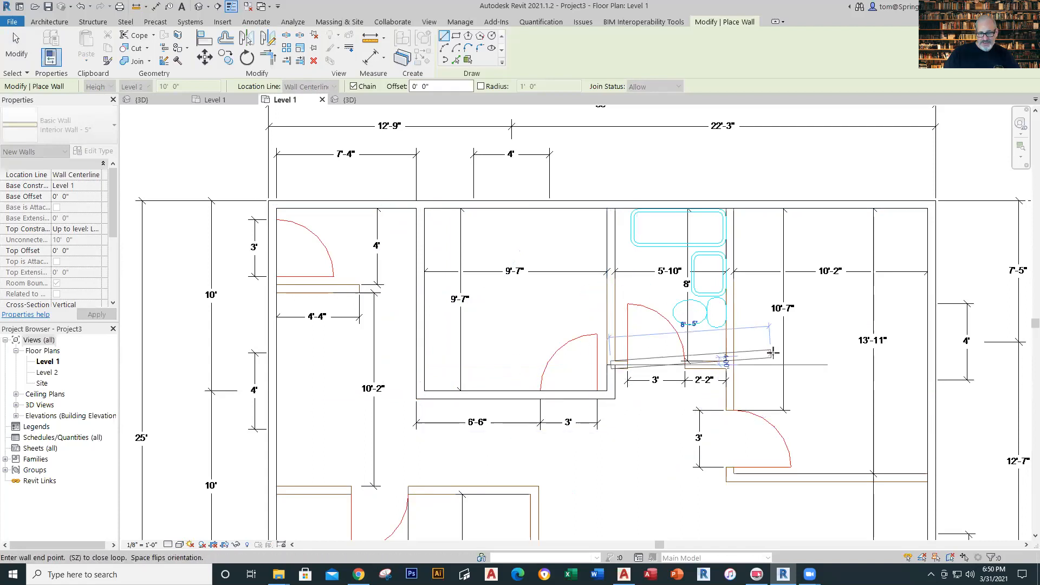
{"action": "left_click", "coordinate": [731, 365]}
{"action": "left_click", "coordinate": [731, 216]}
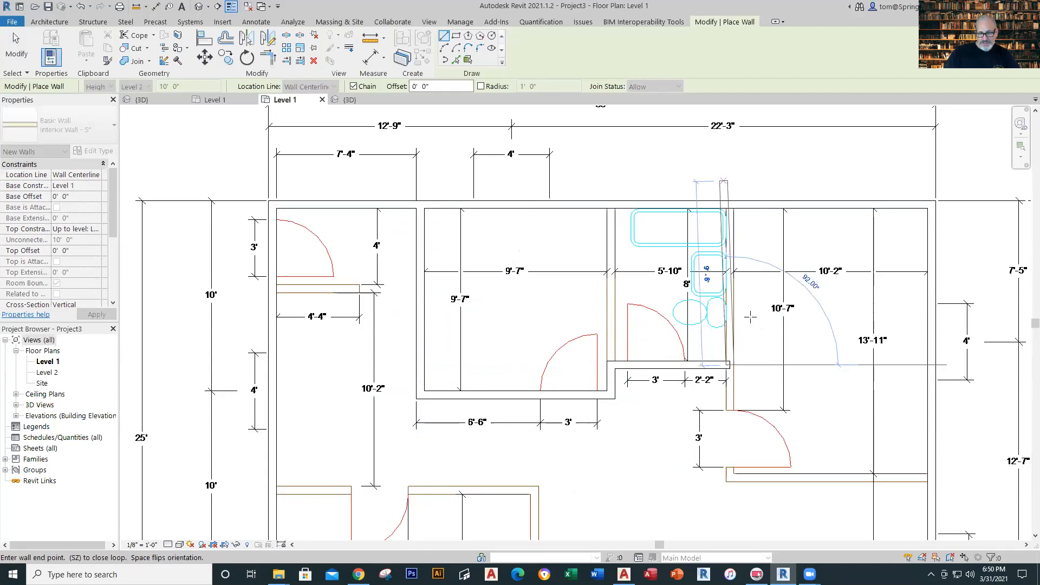
{"action": "key", "text": "Escape"}
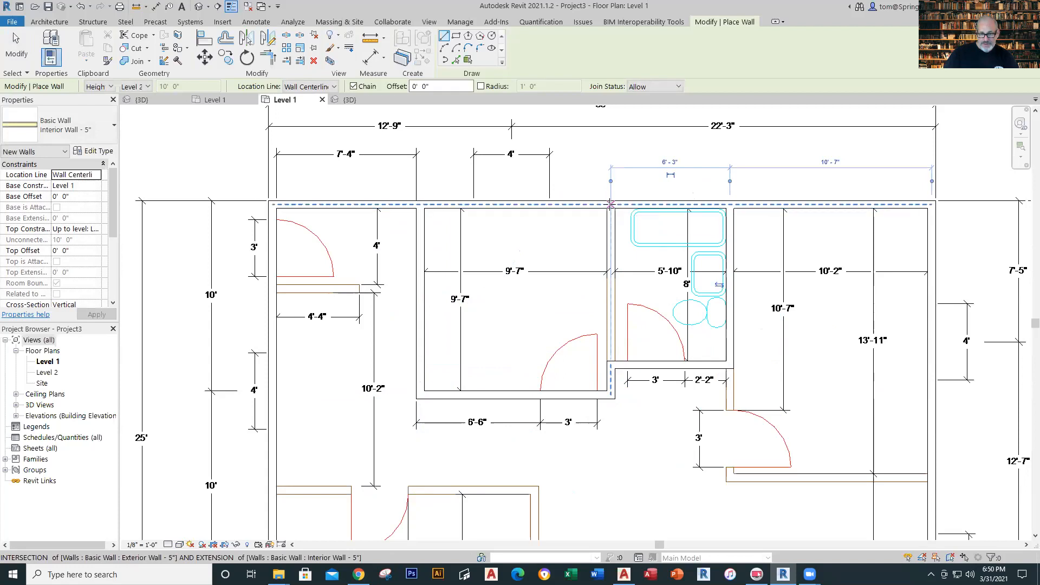
{"action": "left_click", "coordinate": [610, 205]}
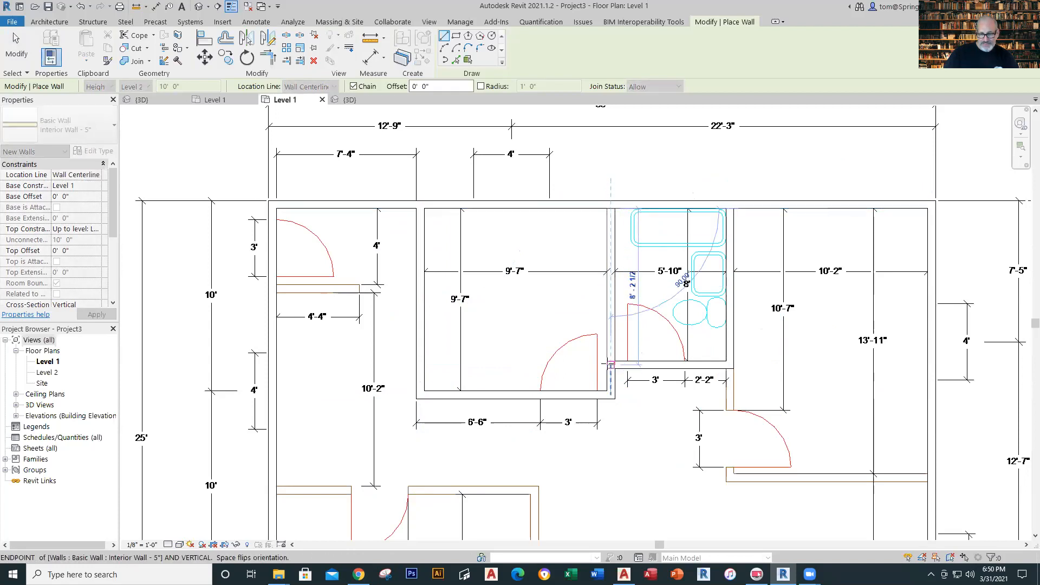
{"action": "left_click", "coordinate": [610, 364]}
{"action": "key", "text": "Escape"}
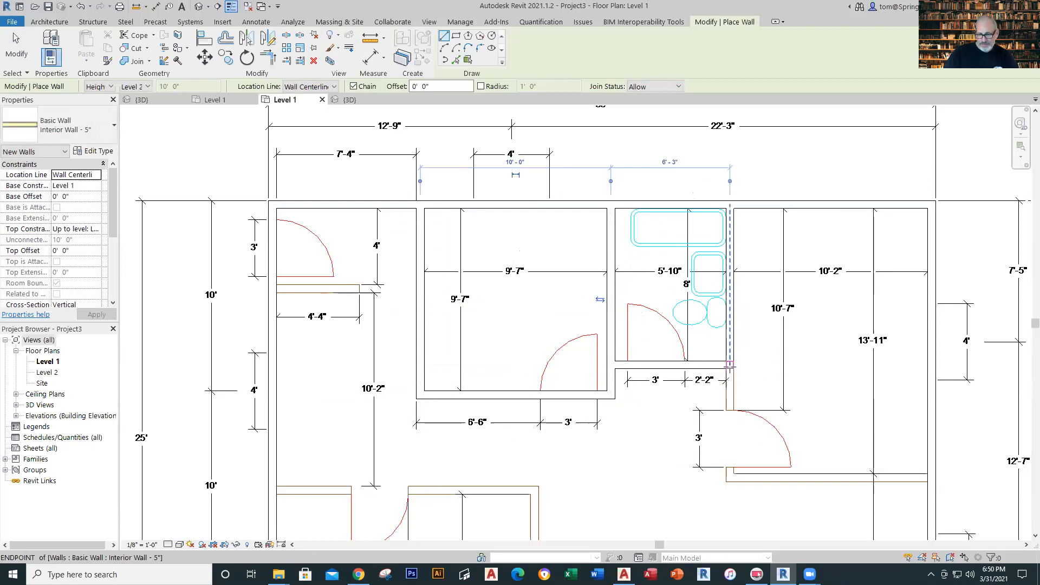
- Draw the rear right room's wall from the bathroom's front right corner forward, then across to the right exterior wall, and end the chain
{"action": "left_click", "coordinate": [730, 479]}
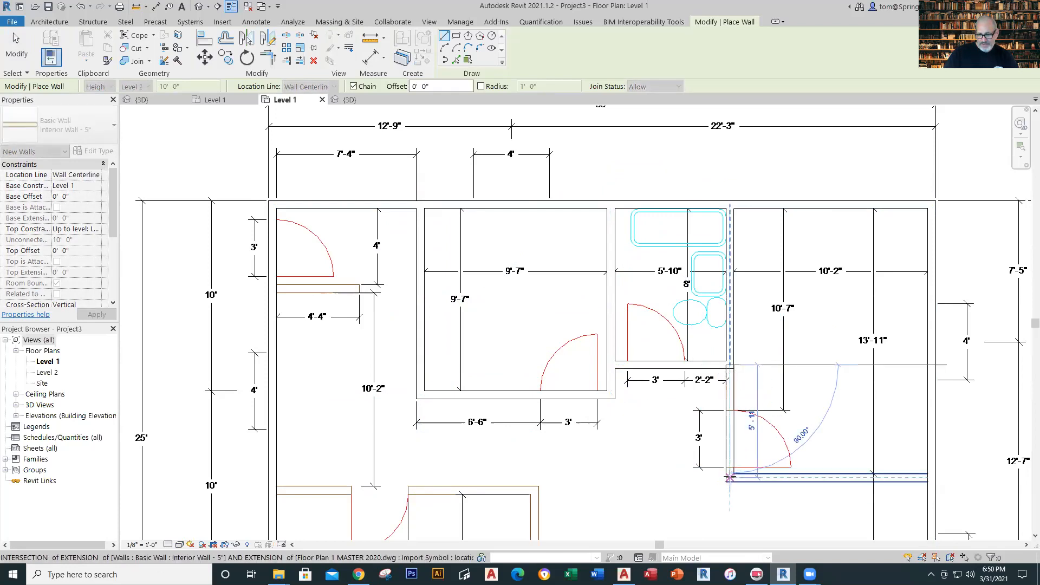
{"action": "left_click", "coordinate": [927, 478]}
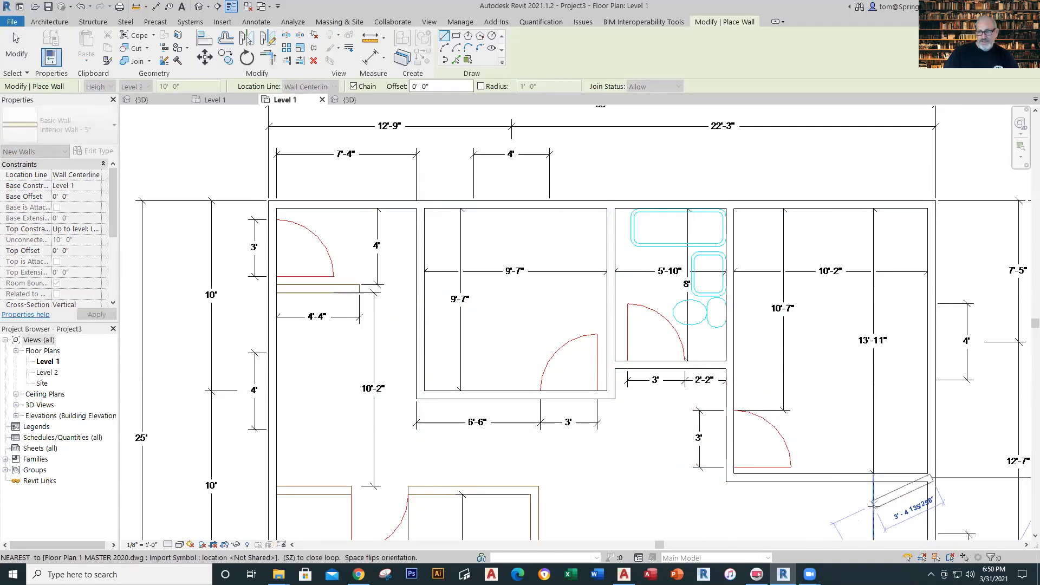
{"action": "key", "text": "Escape"}
{"action": "key", "text": "Escape"}
- Draw the front left room's rear wall from the left exterior wall and its right wall to the front exterior wall, then leave the wall command
{"action": "scroll", "coordinate": [597, 267], "scroll_direction": "down", "scroll_amount": 4}
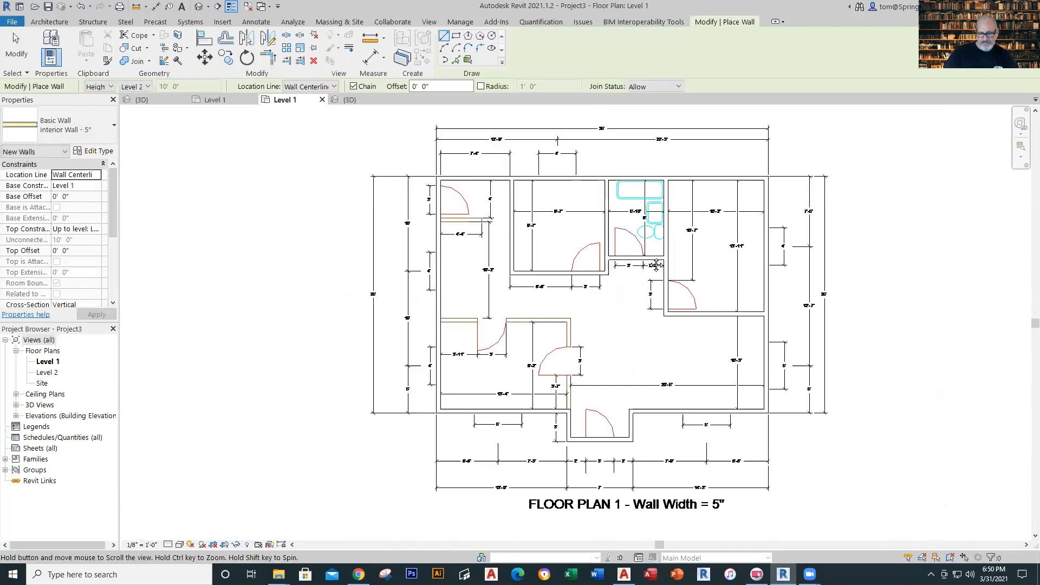
{"action": "scroll", "coordinate": [588, 238], "scroll_direction": "up", "scroll_amount": 2}
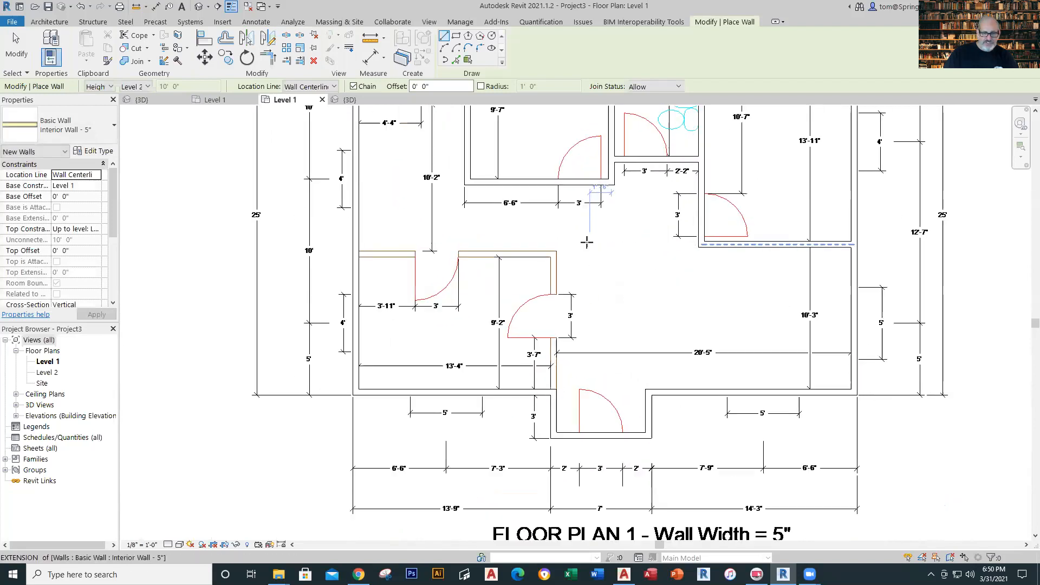
{"action": "left_click", "coordinate": [356, 253]}
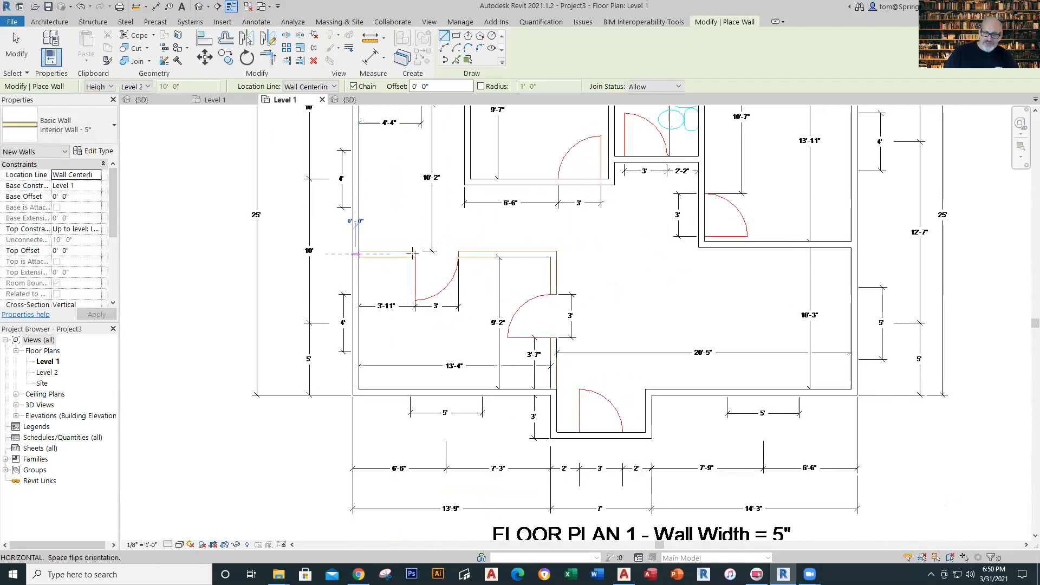
{"action": "left_click", "coordinate": [552, 254]}
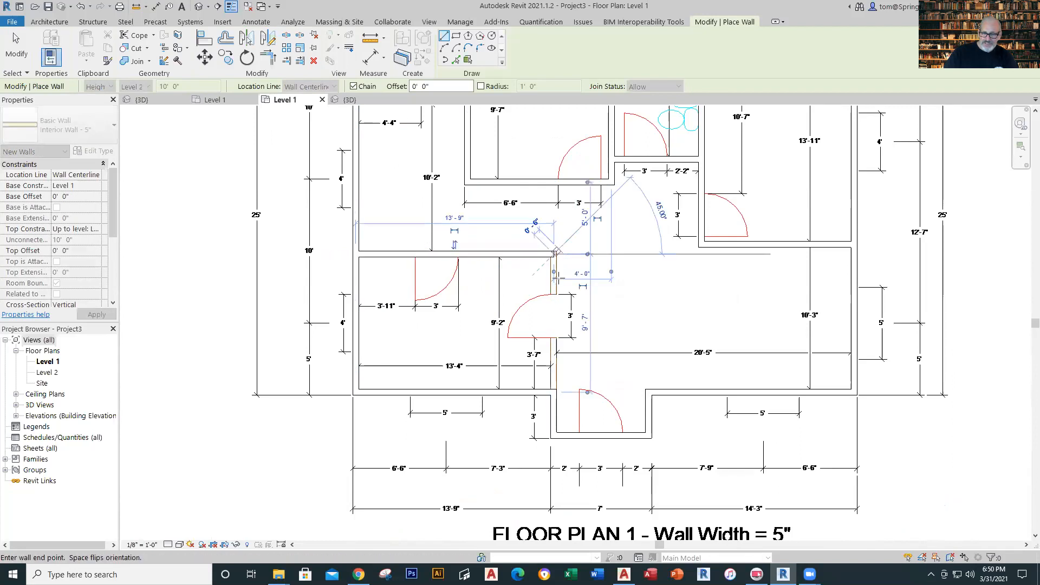
{"action": "left_click", "coordinate": [570, 391]}
{"action": "key", "text": "Escape"}
{"action": "key", "text": "Escape"}
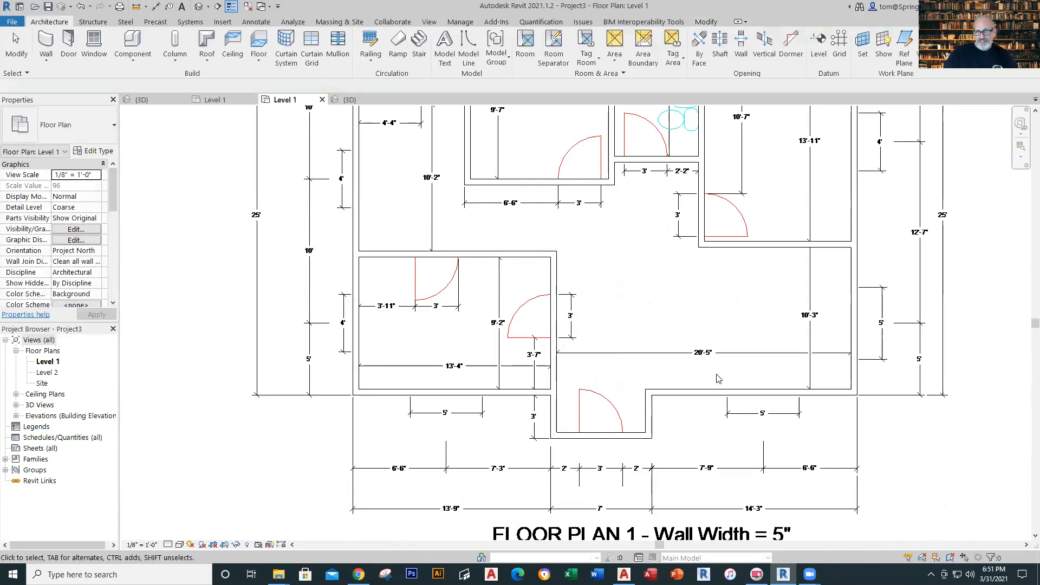
- Switch to the 3D view and examine the interior wall layout from several angles
{"action": "scroll", "coordinate": [717, 374], "scroll_direction": "down", "scroll_amount": 4}
{"action": "left_click", "coordinate": [348, 101]}
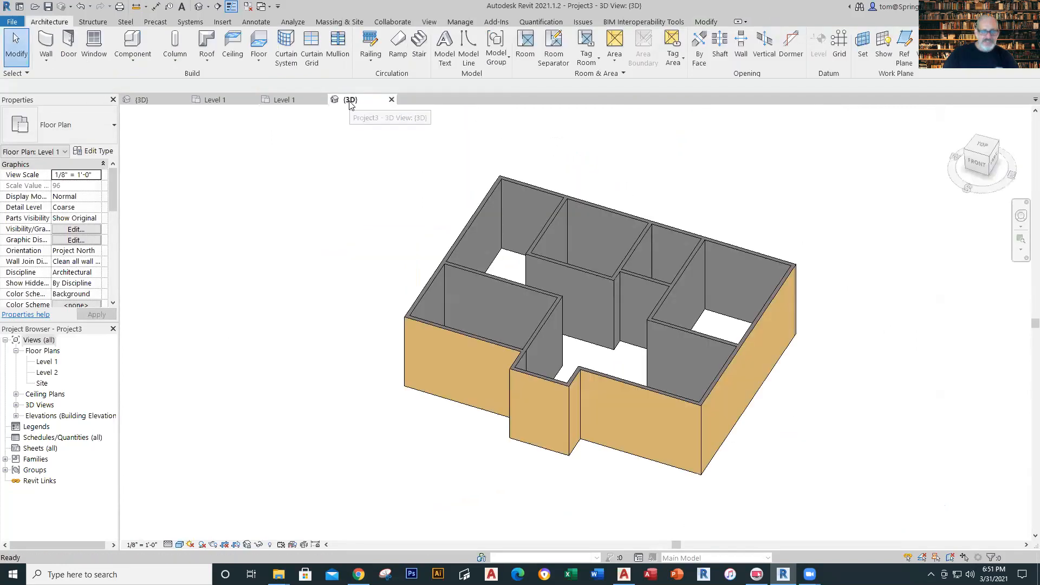
{"action": "scroll", "coordinate": [721, 201], "scroll_direction": "down", "scroll_amount": 1}
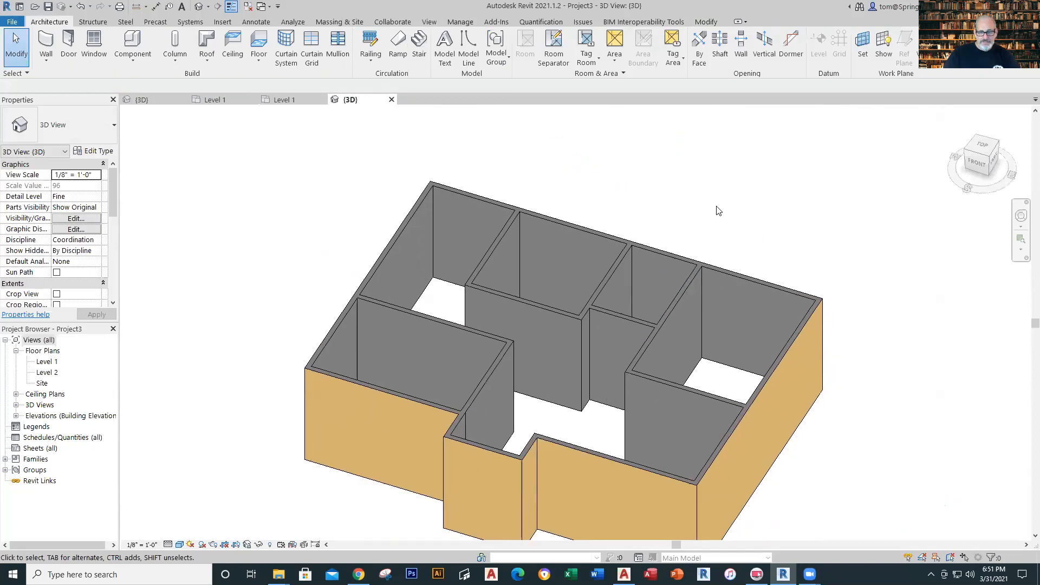
{"action": "middle_click_drag", "start_coordinate": [708, 209], "coordinate": [710, 276], "text": "shift"}
{"action": "middle_click_drag", "start_coordinate": [719, 317], "coordinate": [762, 209], "text": "shift"}
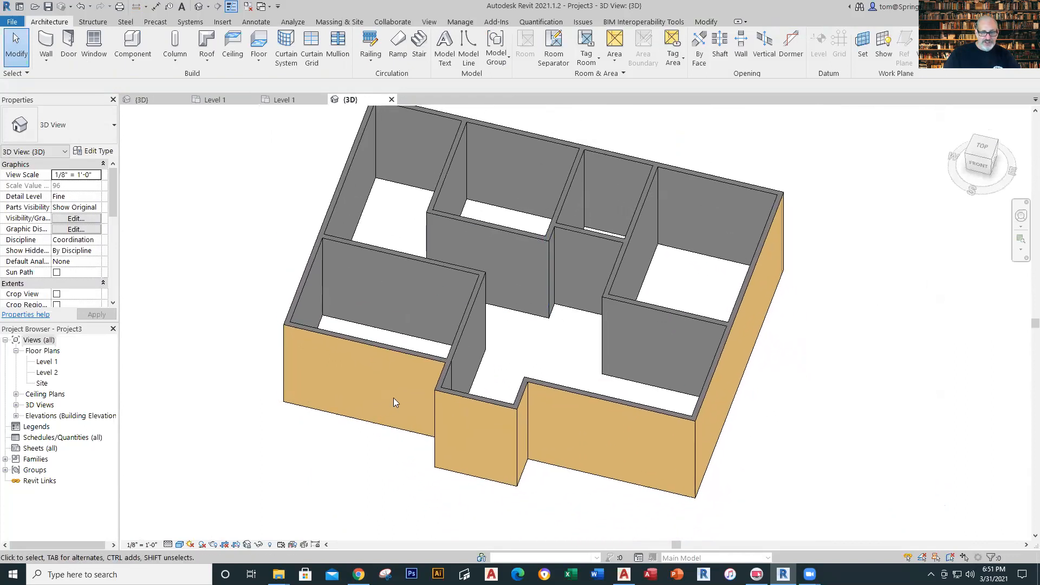
- Change the 3D view's visual style to one with lighting across the wall faces, and inspect the walls from the front
{"action": "left_click", "coordinate": [179, 544]}
{"action": "left_click", "coordinate": [212, 533]}
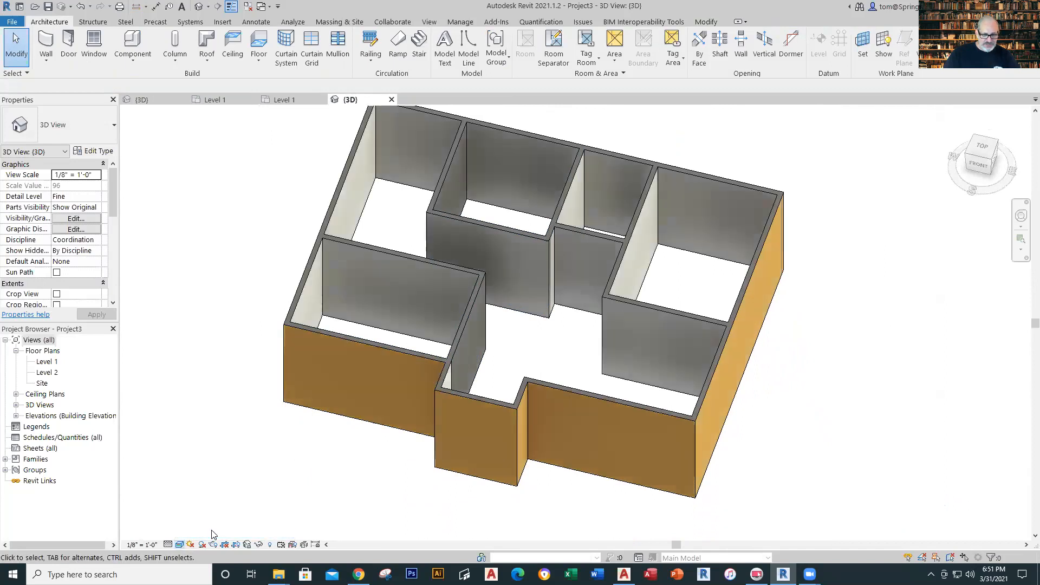
{"action": "middle_click_drag", "start_coordinate": [810, 390], "coordinate": [754, 420], "text": "shift"}
{"action": "scroll", "coordinate": [648, 395], "scroll_direction": "up", "scroll_amount": 5}
{"action": "scroll", "coordinate": [647, 395], "scroll_direction": "down", "scroll_amount": 8}
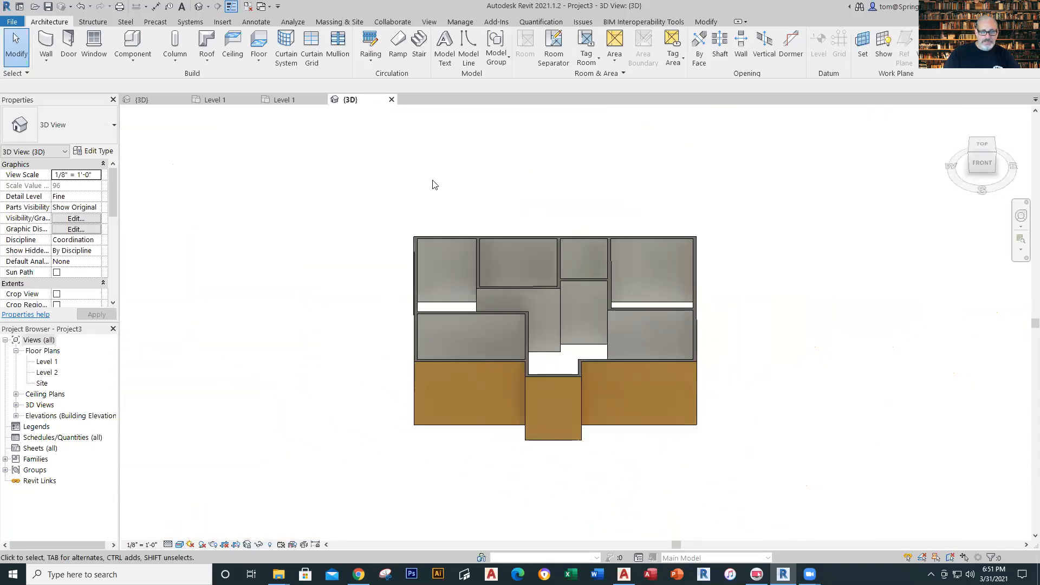
- In the Level 1 plan, place a Single-Flush 36" x 80" door over the drawn opening in the left exterior wall near the rear corner
{"action": "left_click", "coordinate": [302, 101]}
{"action": "scroll", "coordinate": [747, 325], "scroll_direction": "up", "scroll_amount": 2}
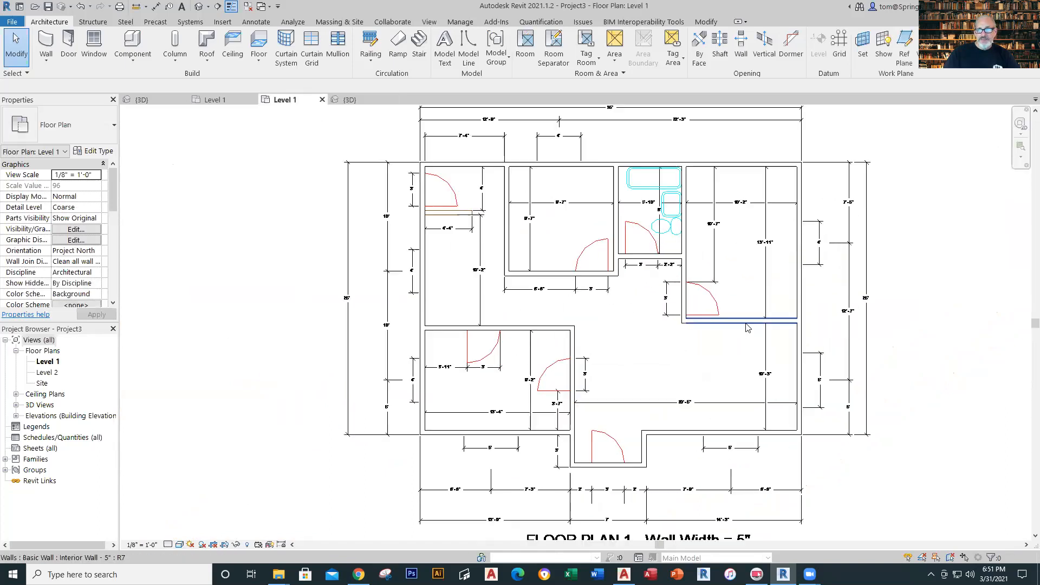
{"action": "scroll", "coordinate": [824, 341], "scroll_direction": "down", "scroll_amount": 1}
{"action": "middle_click_drag", "start_coordinate": [807, 339], "coordinate": [669, 319]}
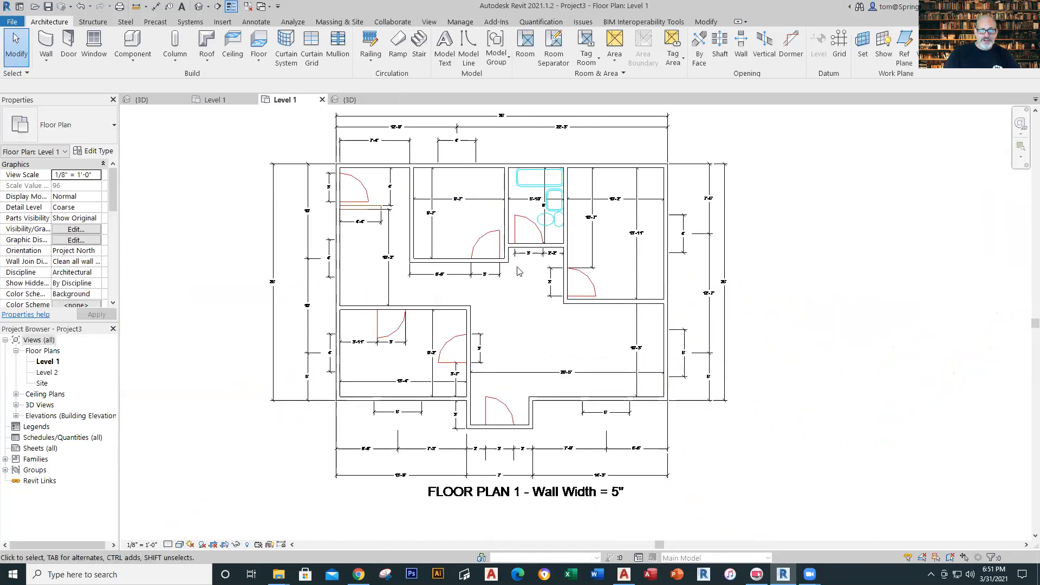
{"action": "scroll", "coordinate": [325, 179], "scroll_direction": "up", "scroll_amount": 5}
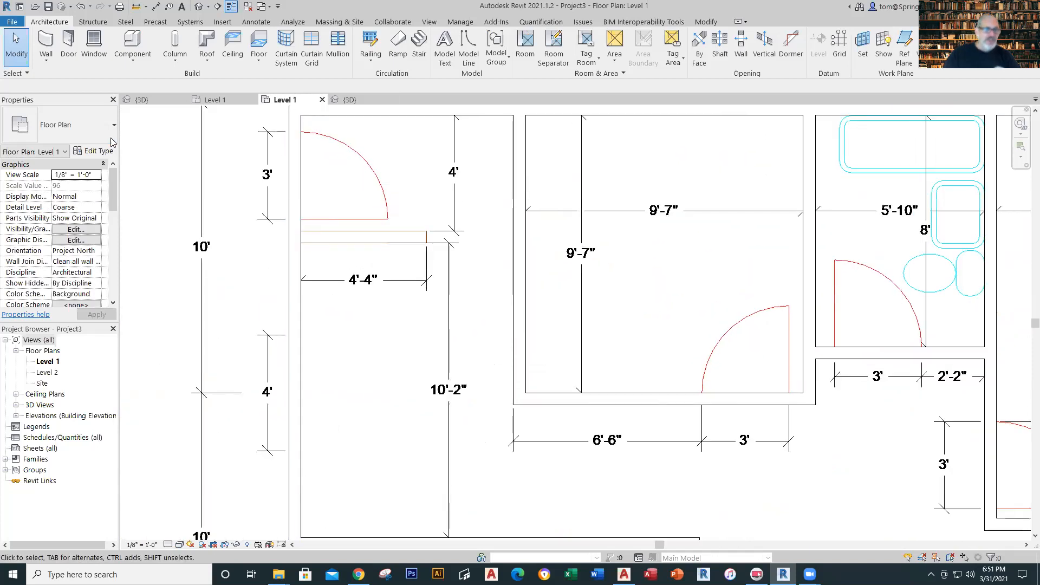
{"action": "left_click", "coordinate": [69, 51]}
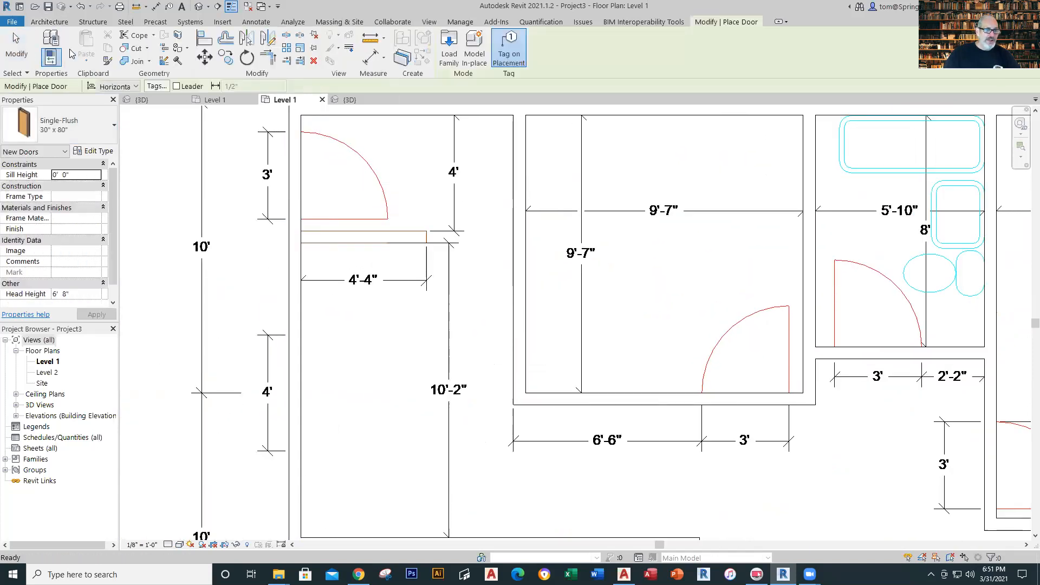
{"action": "left_click", "coordinate": [115, 126]}
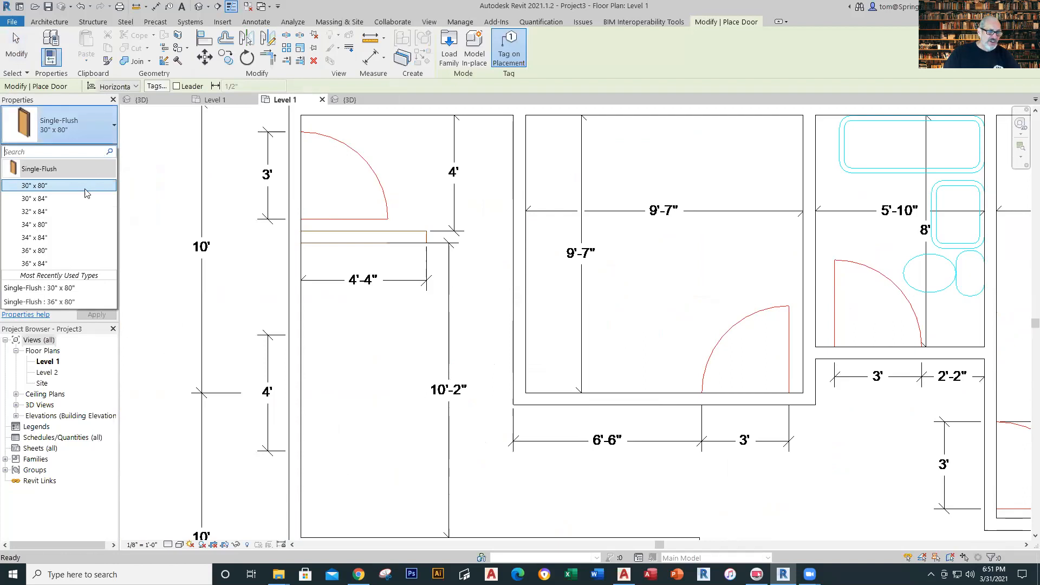
{"action": "left_click", "coordinate": [82, 251]}
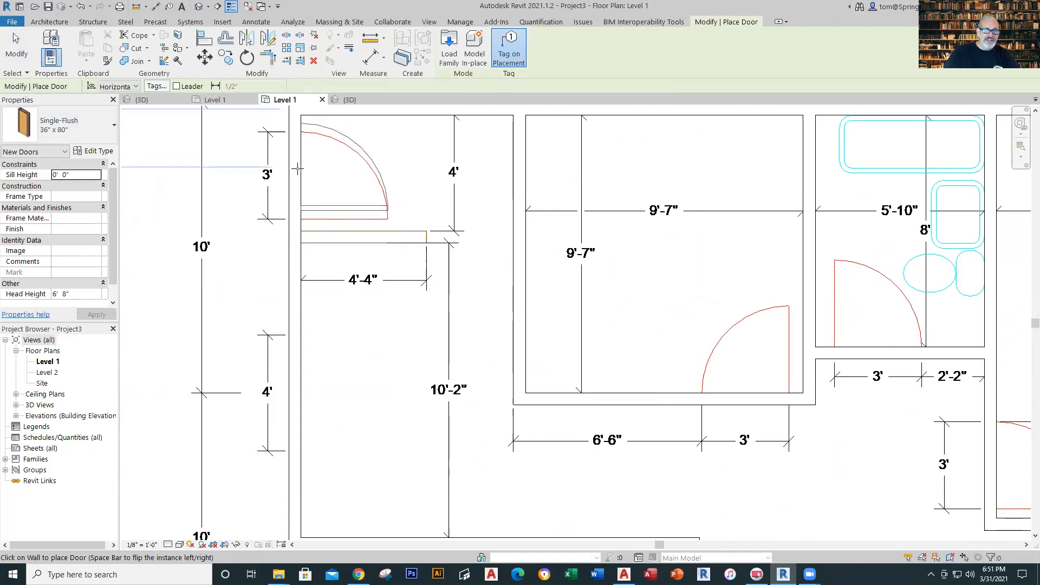
{"action": "scroll", "coordinate": [299, 177], "scroll_direction": "up", "scroll_amount": 3}
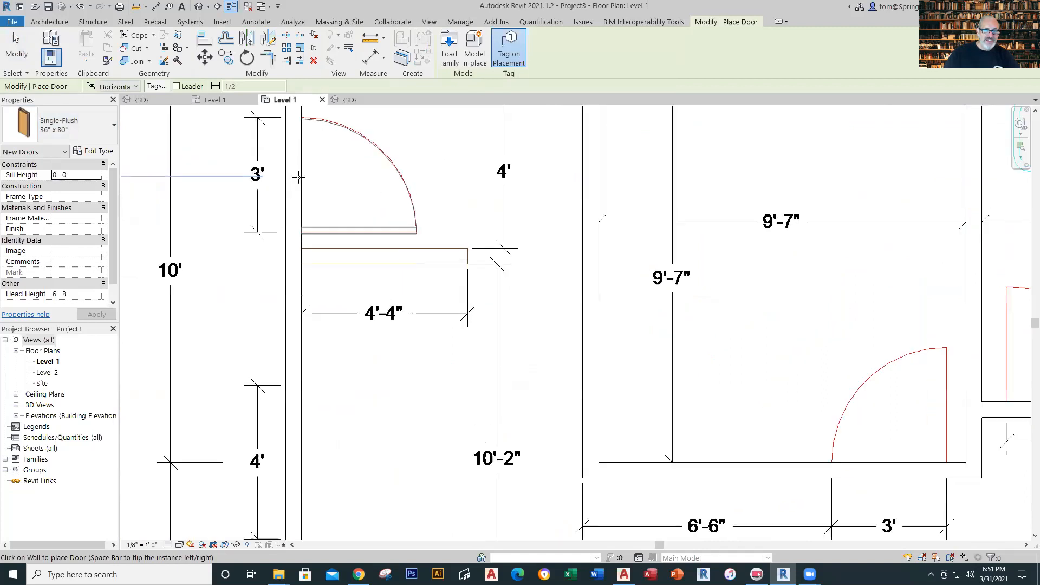
{"action": "middle_click_drag", "start_coordinate": [300, 179], "coordinate": [325, 354]}
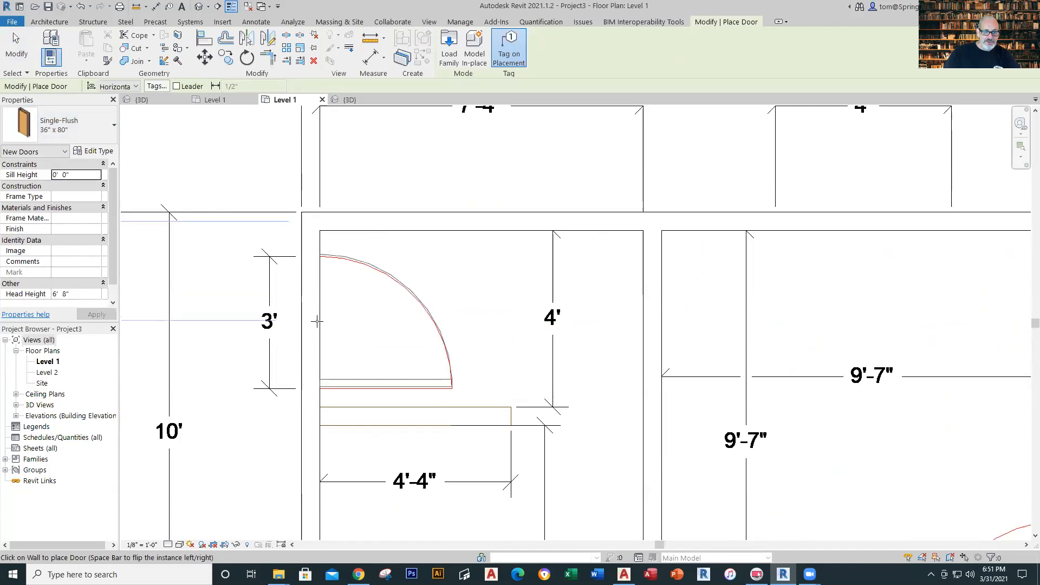
{"action": "left_click", "coordinate": [317, 321]}
- Place 36" x 80" doors over the drawn swings of the rear middle room, the bathroom and the rear right room
{"action": "scroll", "coordinate": [433, 330], "scroll_direction": "down", "scroll_amount": 3}
{"action": "scroll", "coordinate": [459, 334], "scroll_direction": "down", "scroll_amount": 3}
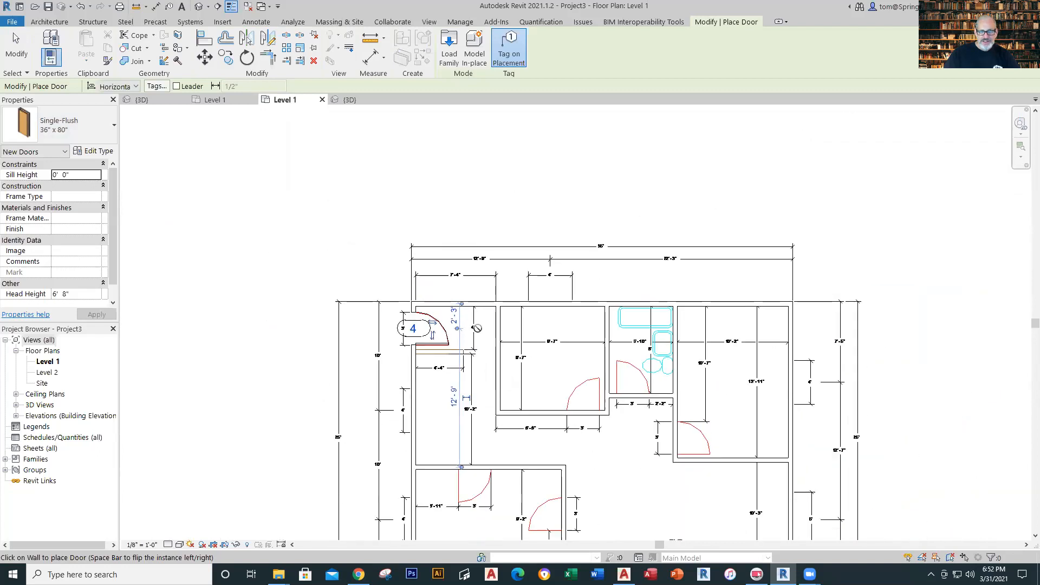
{"action": "middle_click_drag", "start_coordinate": [471, 336], "coordinate": [425, 203]}
{"action": "scroll", "coordinate": [504, 280], "scroll_direction": "up", "scroll_amount": 3}
{"action": "scroll", "coordinate": [509, 277], "scroll_direction": "up", "scroll_amount": 2}
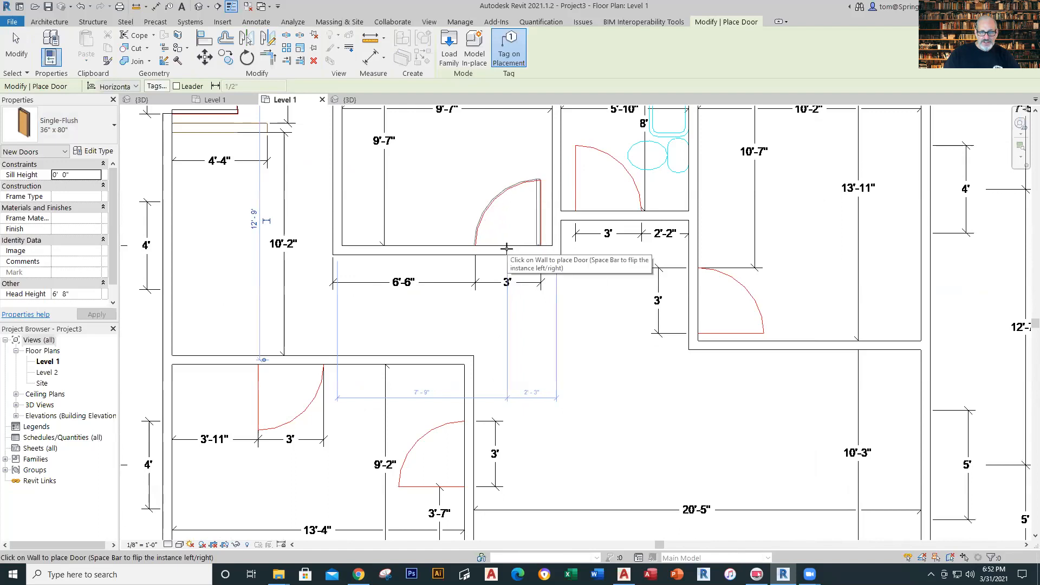
{"action": "left_click", "coordinate": [555, 250]}
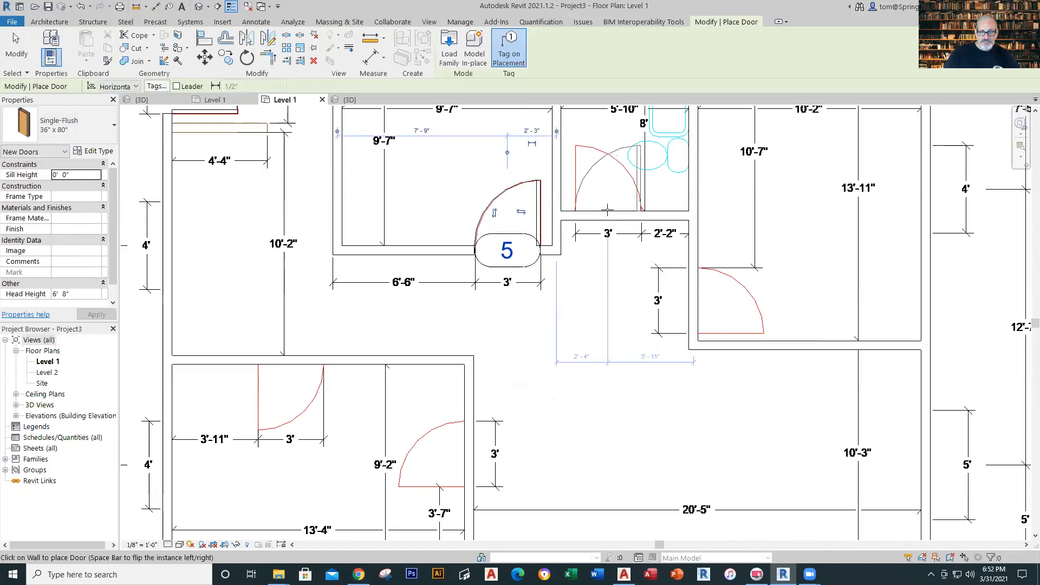
{"action": "left_click", "coordinate": [607, 215]}
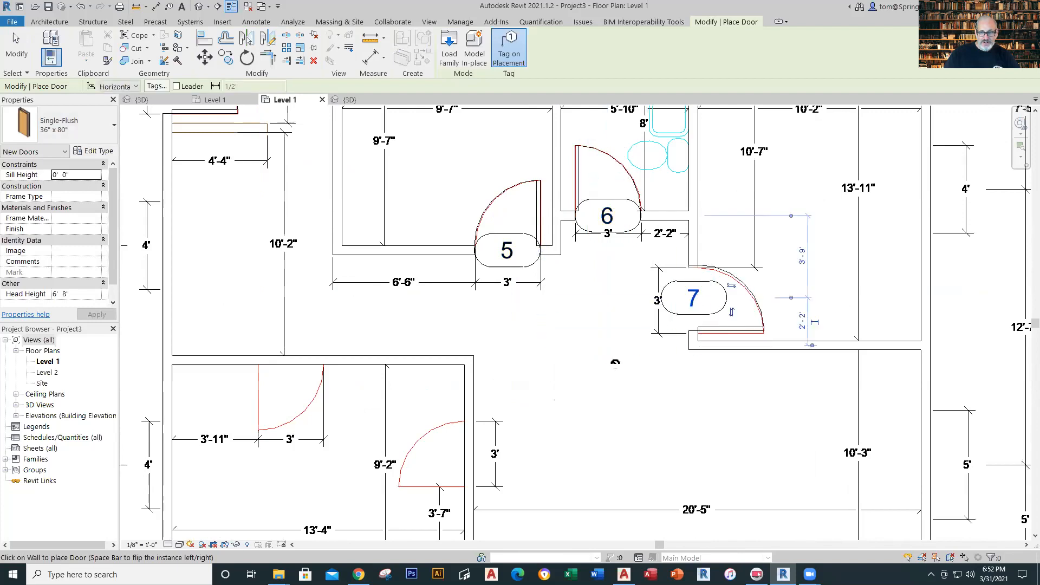
- Place the 36" x 80" front entry door in the projecting front wall and flip it to swing into the house
{"action": "scroll", "coordinate": [560, 352], "scroll_direction": "down", "scroll_amount": 5}
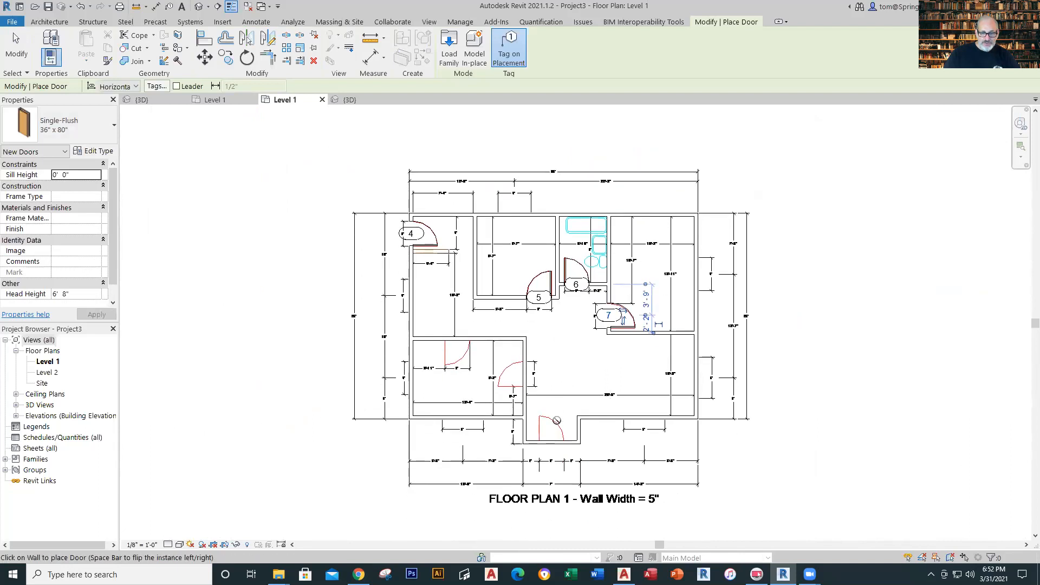
{"action": "scroll", "coordinate": [557, 419], "scroll_direction": "up", "scroll_amount": 4}
{"action": "left_click", "coordinate": [542, 473]}
{"action": "scroll", "coordinate": [542, 475], "scroll_direction": "down", "scroll_amount": 3}
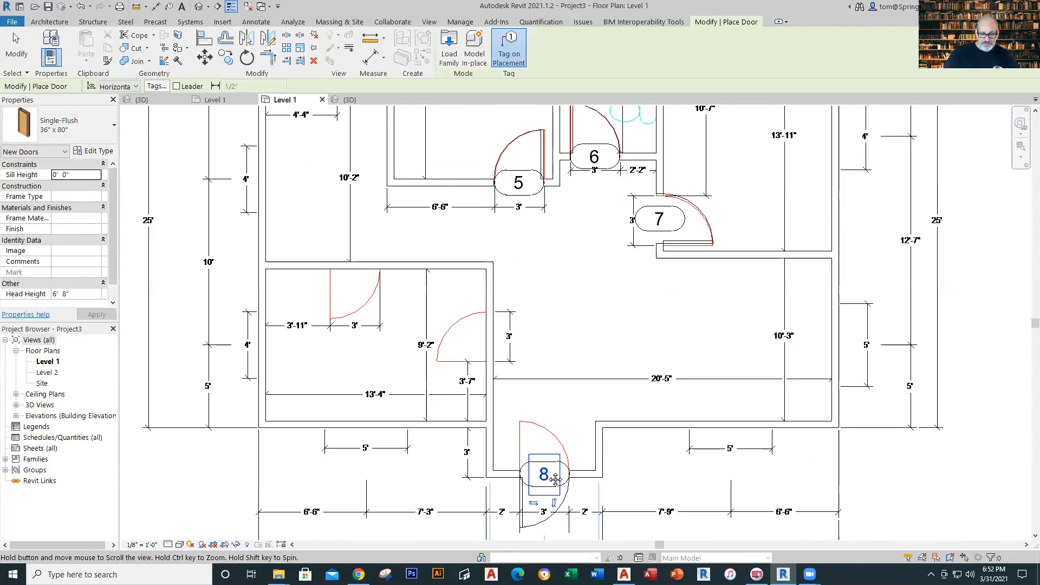
{"action": "middle_click_drag", "start_coordinate": [547, 476], "coordinate": [534, 358]}
{"action": "scroll", "coordinate": [534, 358], "scroll_direction": "up", "scroll_amount": 3}
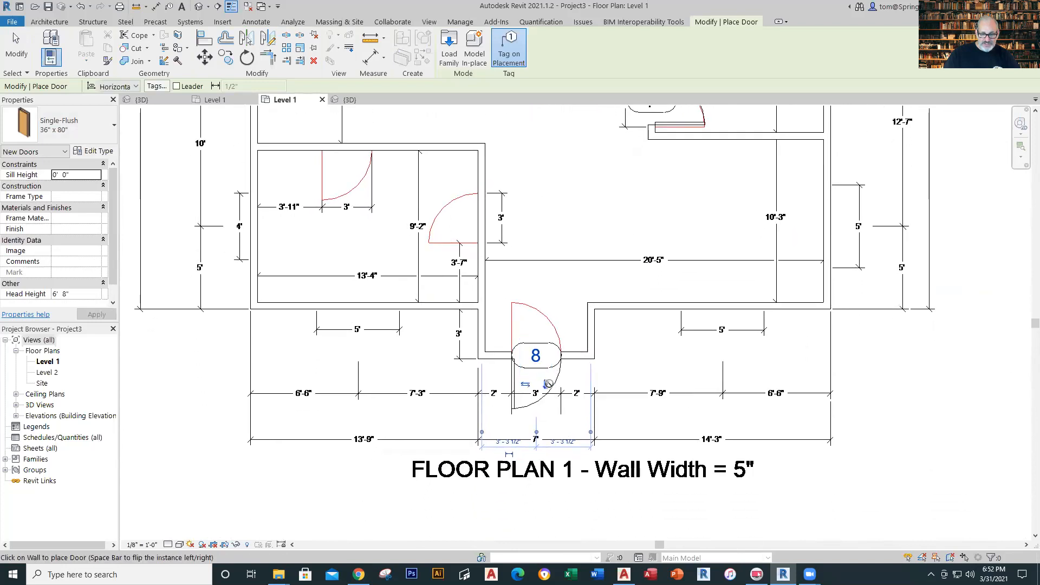
{"action": "left_click", "coordinate": [547, 383]}
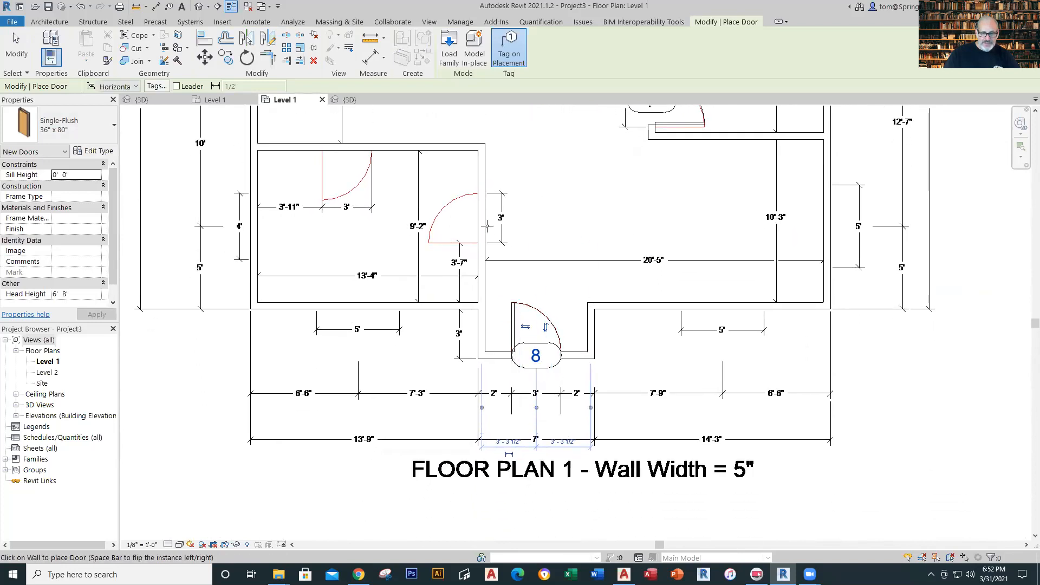
- Place a 36" x 80" door in the front left room's right wall and flip its hinge side to match the drawn swing
{"action": "scroll", "coordinate": [488, 227], "scroll_direction": "up", "scroll_amount": 2}
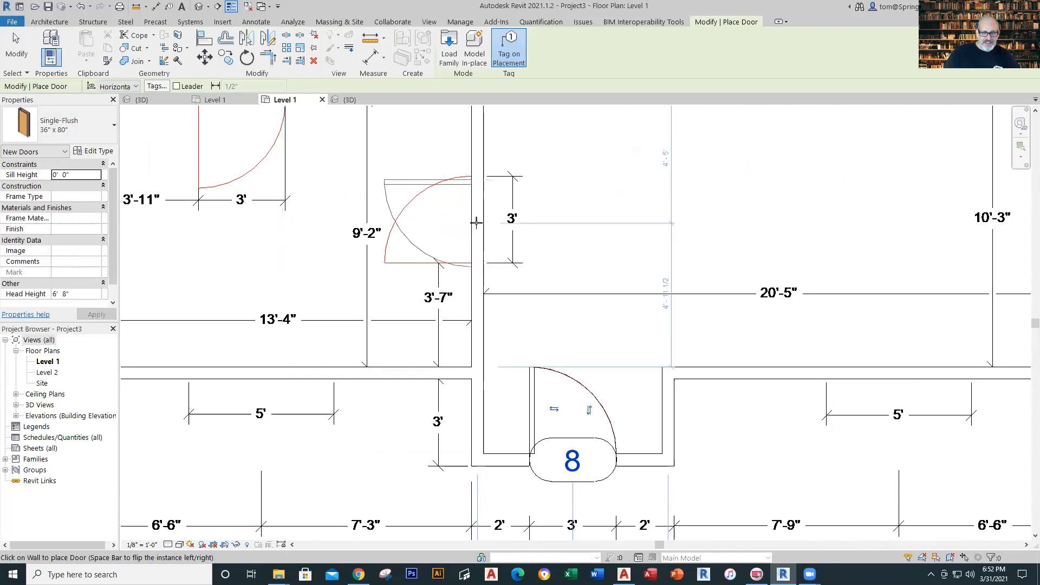
{"action": "left_click", "coordinate": [467, 220]}
{"action": "left_click", "coordinate": [427, 201]}
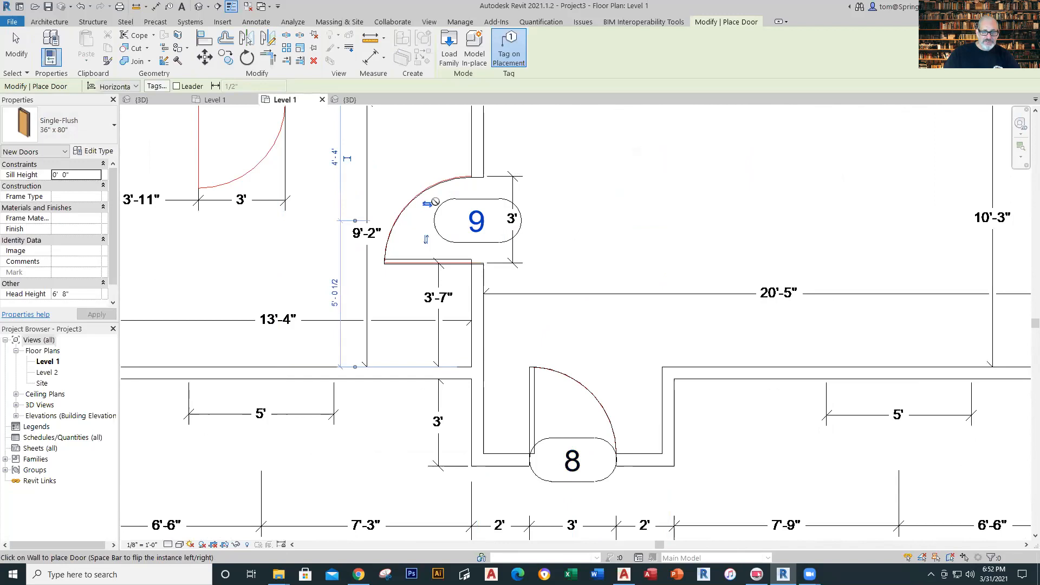
- Place a 36" x 80" door in the front left room's rear wall, swinging into the room, and end door placement
{"action": "scroll", "coordinate": [428, 211], "scroll_direction": "down", "scroll_amount": 4}
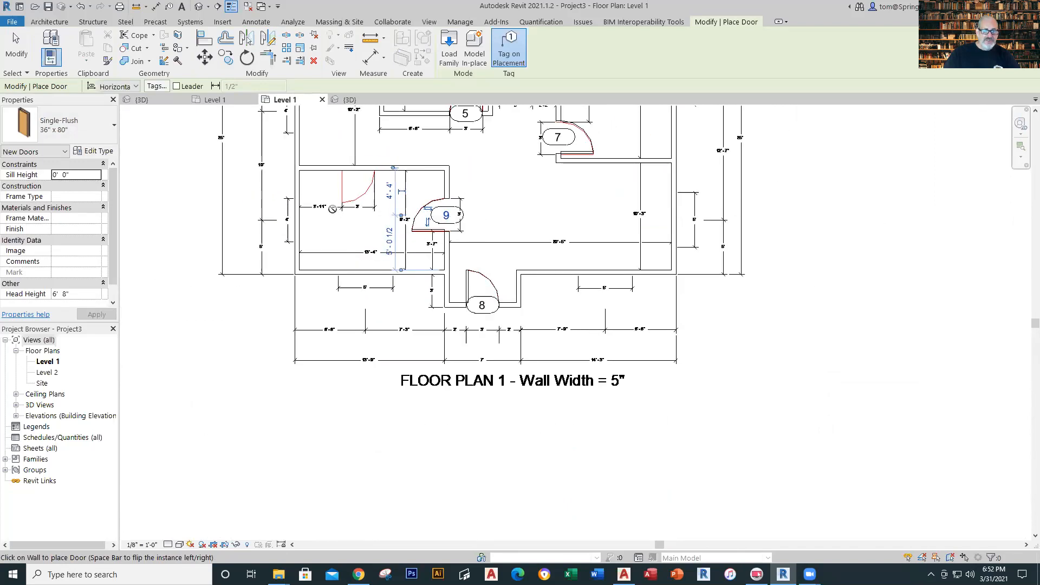
{"action": "middle_click_drag", "start_coordinate": [336, 206], "coordinate": [426, 358]}
{"action": "scroll", "coordinate": [426, 358], "scroll_direction": "up", "scroll_amount": 4}
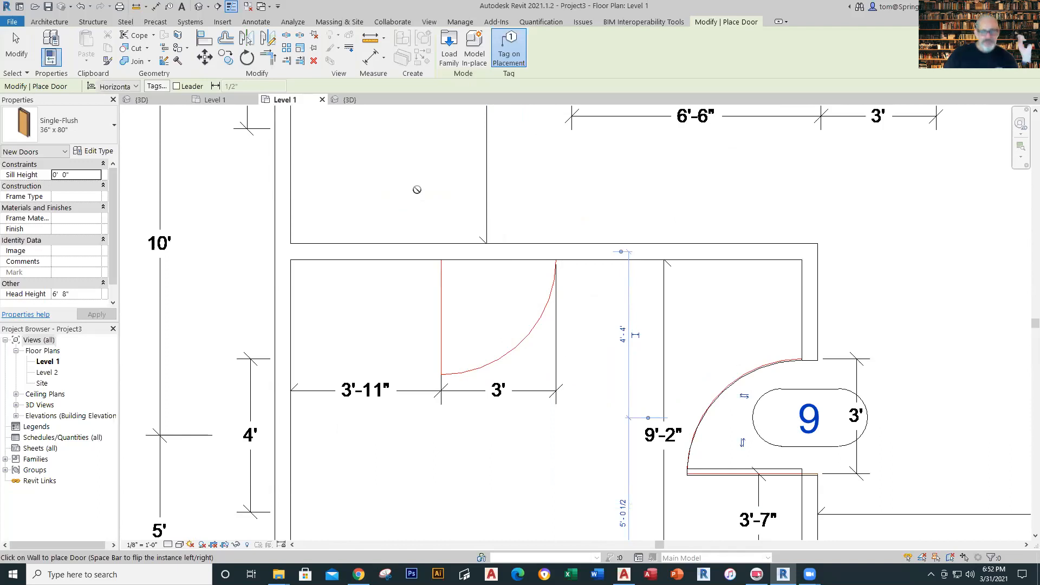
{"action": "left_click", "coordinate": [499, 262]}
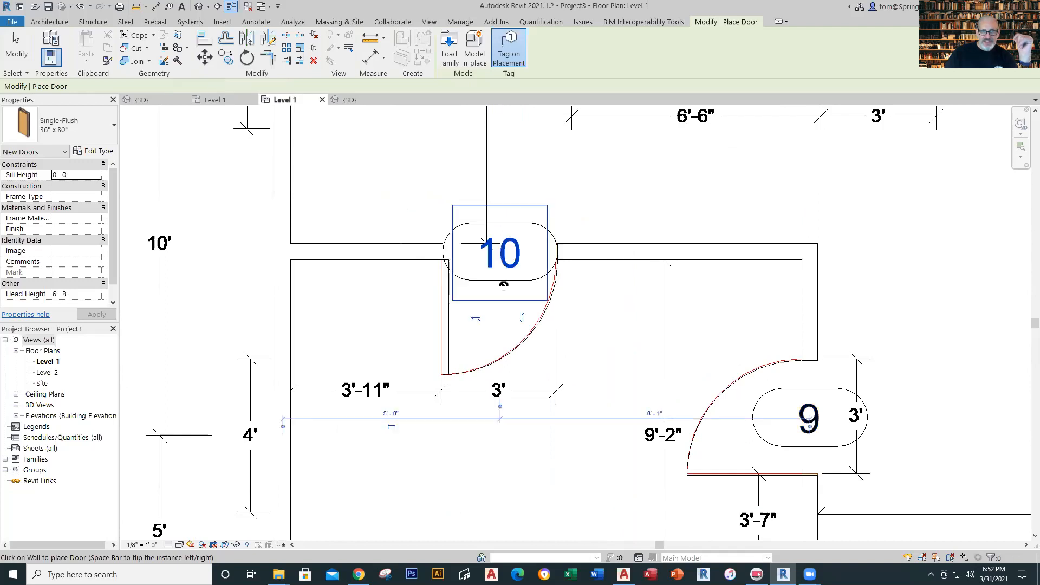
{"action": "key", "text": "Escape"}
{"action": "key", "text": "Escape"}
- Nudge the door in the front left room's rear wall to the left to align with the drawn door swing
{"action": "scroll", "coordinate": [488, 297], "scroll_direction": "up", "scroll_amount": 2}
{"action": "scroll", "coordinate": [485, 297], "scroll_direction": "up", "scroll_amount": 2}
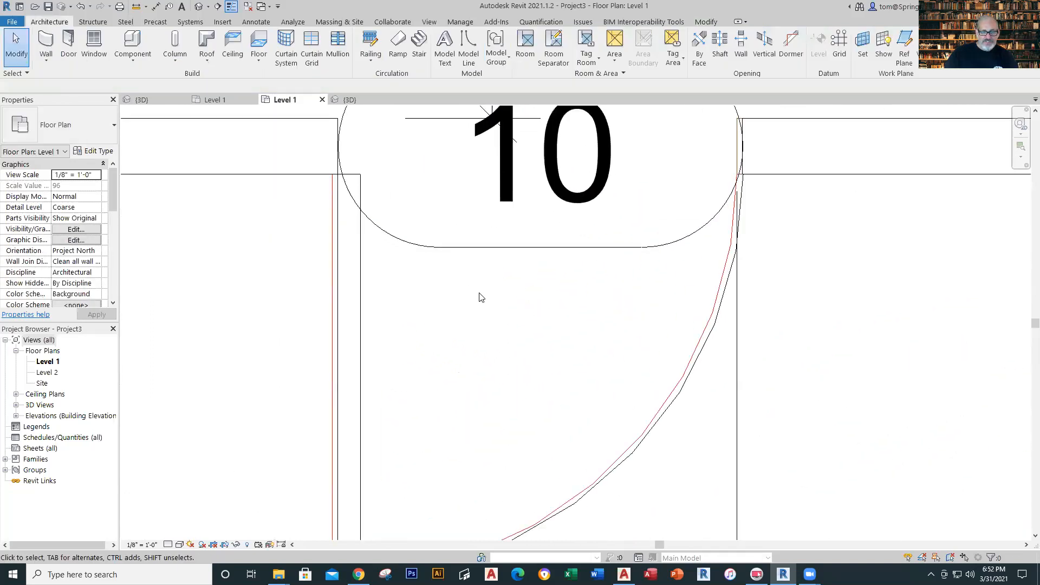
{"action": "left_click", "coordinate": [363, 323]}
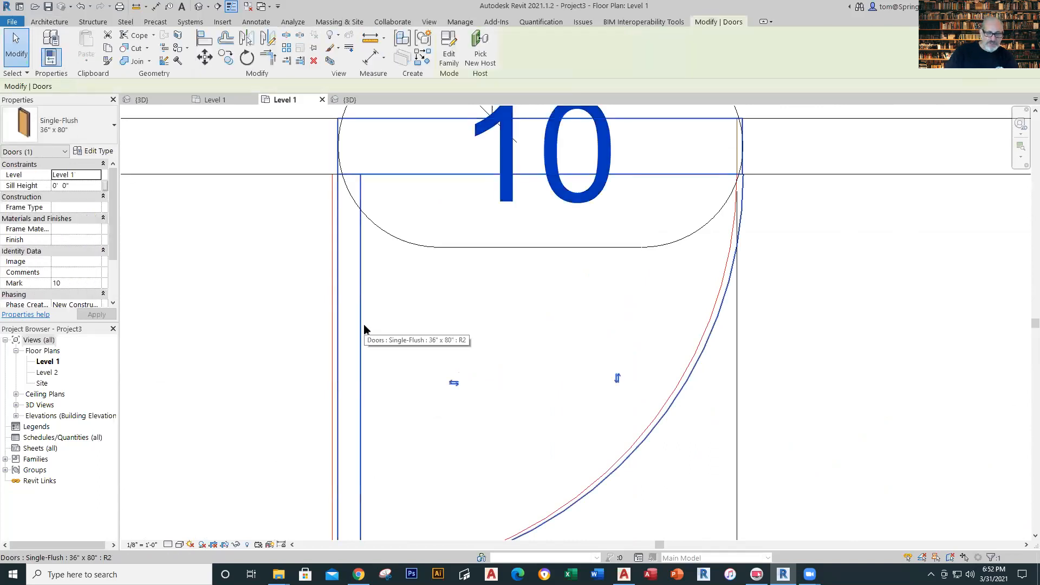
{"action": "key", "text": "Left"}
{"action": "key", "text": "Left"}
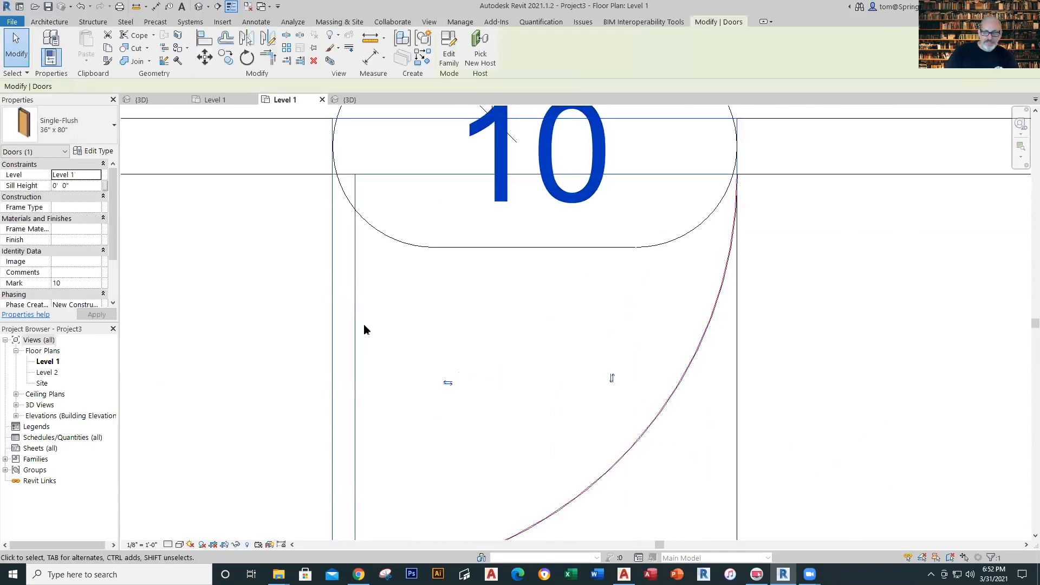
{"action": "key", "text": "Escape"}
- Nudge the door in the front left room's right wall toward the rear to align with the drawn door swing
{"action": "scroll", "coordinate": [727, 289], "scroll_direction": "down", "scroll_amount": 4}
{"action": "middle_click_drag", "start_coordinate": [758, 340], "coordinate": [609, 303]}
{"action": "scroll", "coordinate": [699, 341], "scroll_direction": "up", "scroll_amount": 6}
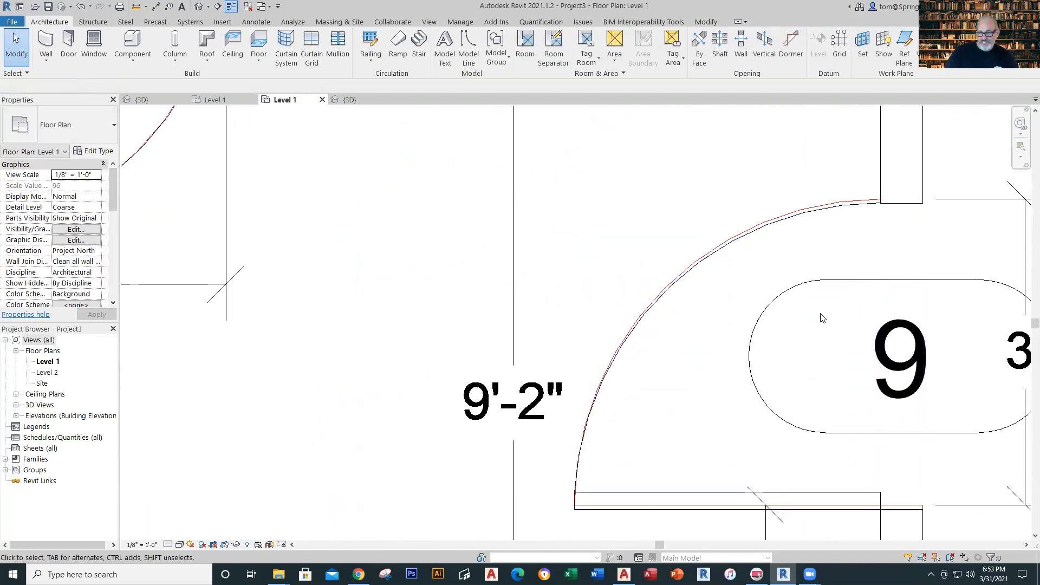
{"action": "middle_click_drag", "start_coordinate": [822, 318], "coordinate": [671, 249]}
{"action": "left_click", "coordinate": [667, 422]}
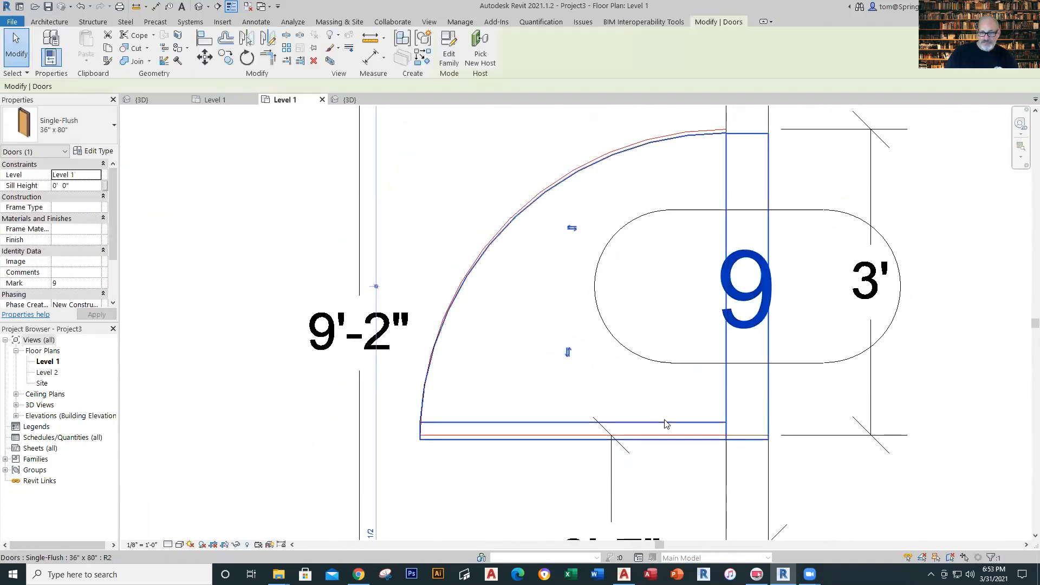
{"action": "key", "text": "Up"}
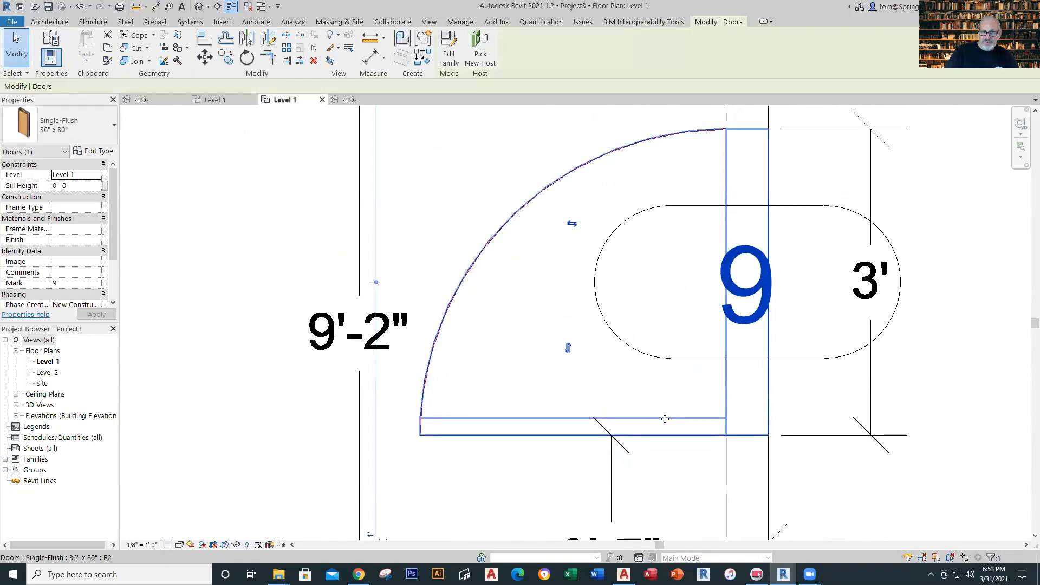
{"action": "left_click", "coordinate": [416, 134]}
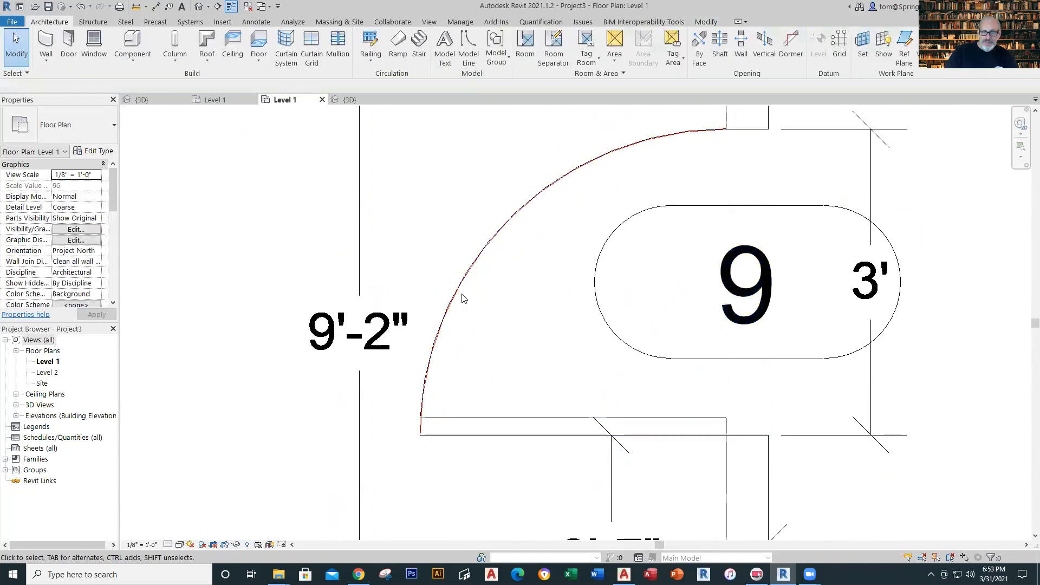
- Check the front entry door's alignment, and nudge the rear right room's door toward the front onto its drawn swing
{"action": "scroll", "coordinate": [596, 325], "scroll_direction": "down", "scroll_amount": 8}
{"action": "middle_click_drag", "start_coordinate": [748, 410], "coordinate": [692, 335]}
{"action": "scroll", "coordinate": [693, 409], "scroll_direction": "up", "scroll_amount": 8}
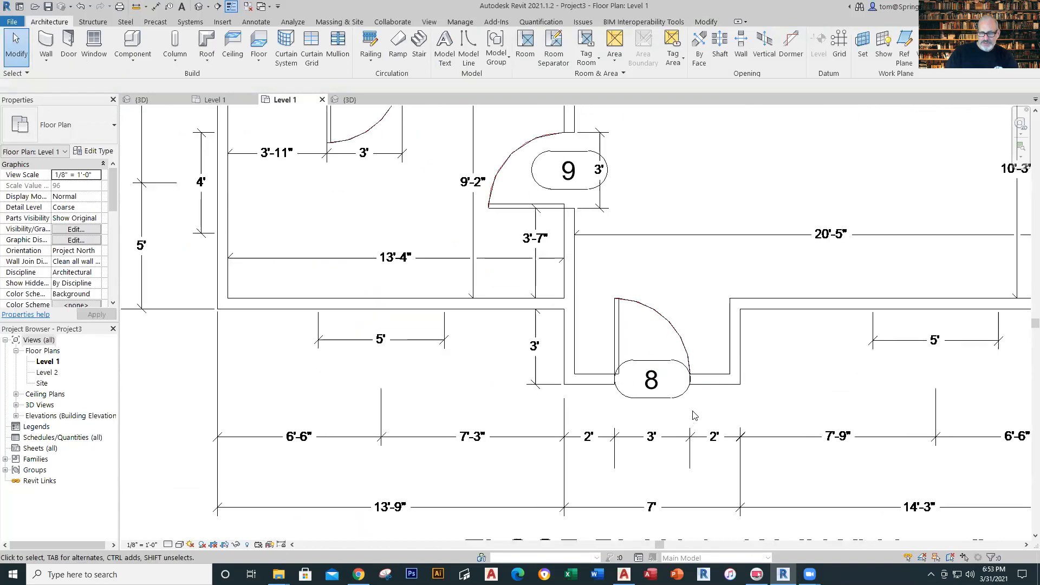
{"action": "middle_click_drag", "start_coordinate": [701, 252], "coordinate": [731, 476]}
{"action": "scroll", "coordinate": [731, 476], "scroll_direction": "down", "scroll_amount": 10}
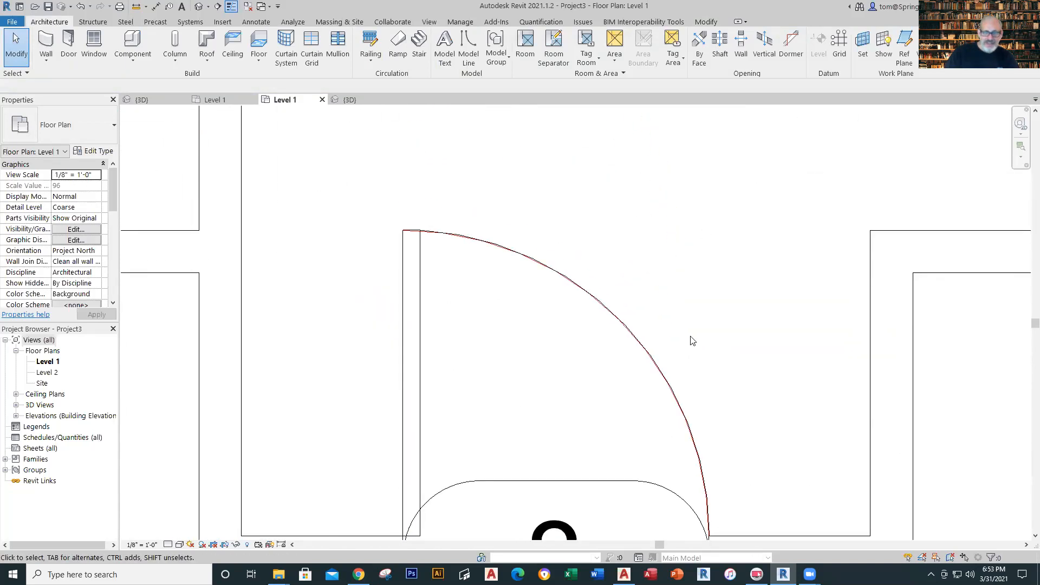
{"action": "scroll", "coordinate": [725, 425], "scroll_direction": "up", "scroll_amount": 8}
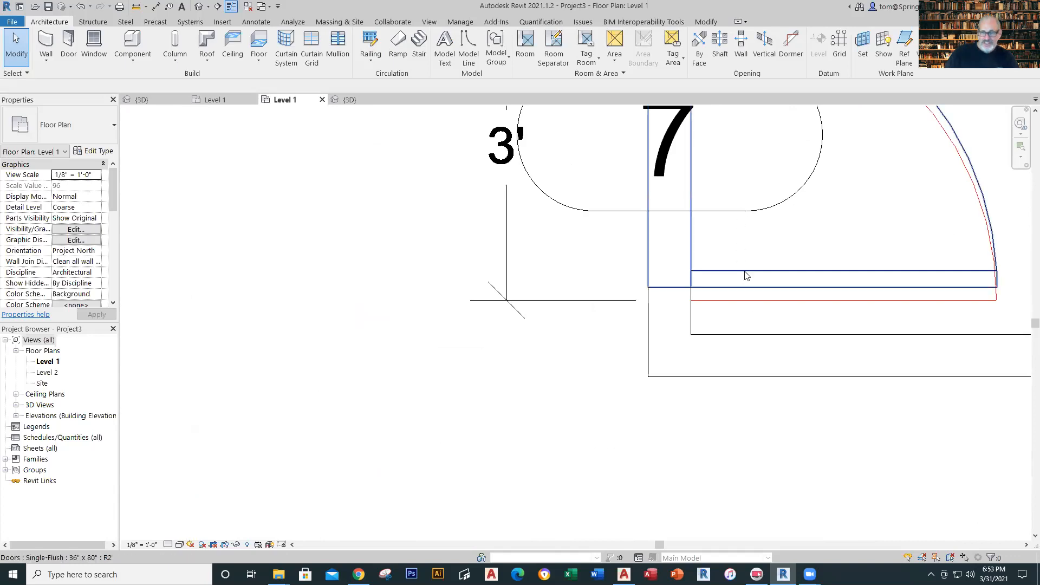
{"action": "left_click", "coordinate": [735, 281]}
{"action": "key", "text": "Down"}
{"action": "key", "text": "Down"}
{"action": "key", "text": "Down"}
{"action": "key", "text": "Down"}
{"action": "key", "text": "Down"}
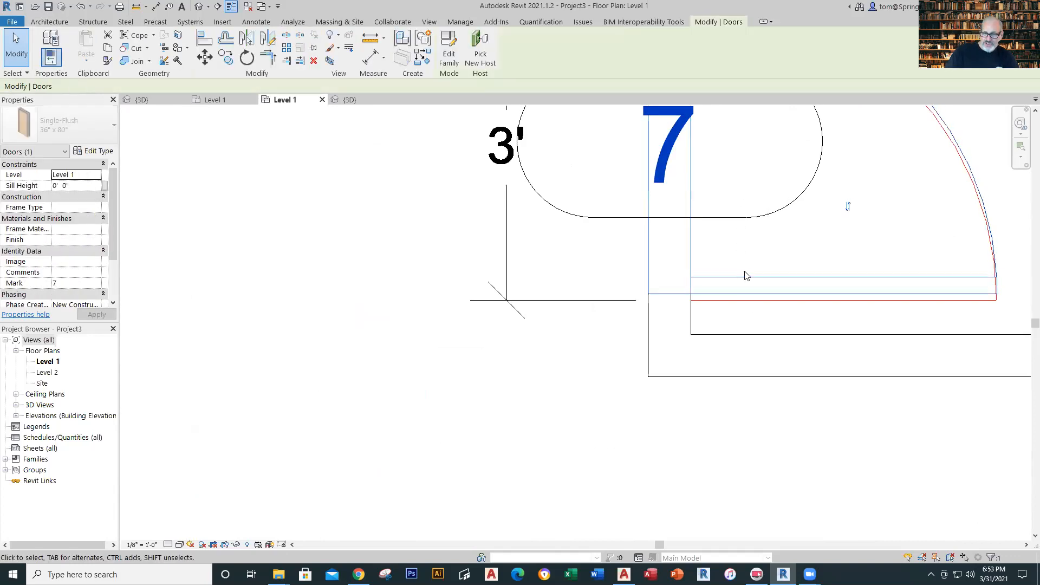
{"action": "key", "text": "Escape"}
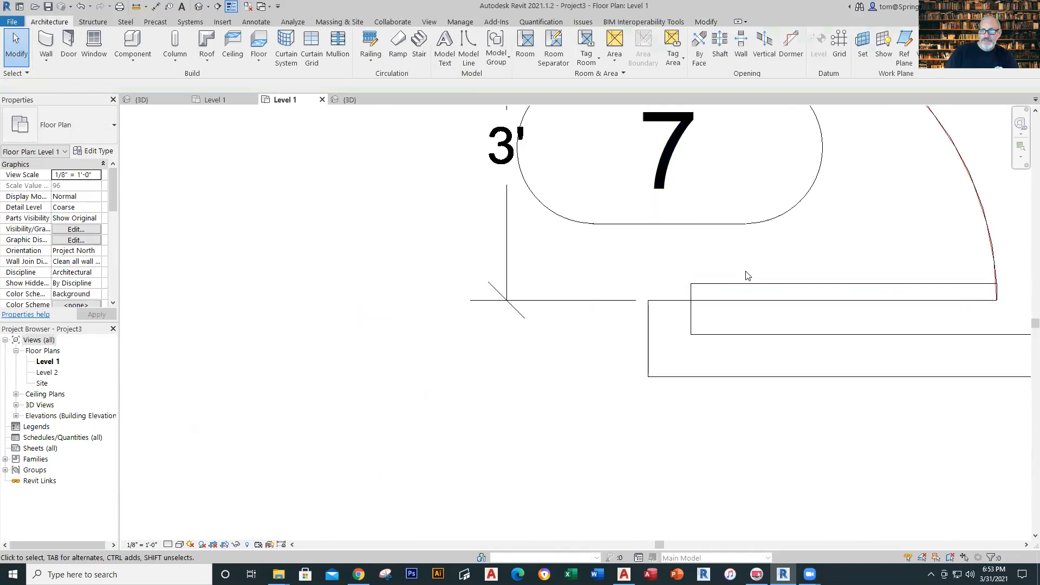
- Nudge the bathroom door to the right to align with the drawn door swing
{"action": "scroll", "coordinate": [745, 273], "scroll_direction": "down", "scroll_amount": 8}
{"action": "scroll", "coordinate": [650, 295], "scroll_direction": "up", "scroll_amount": 6}
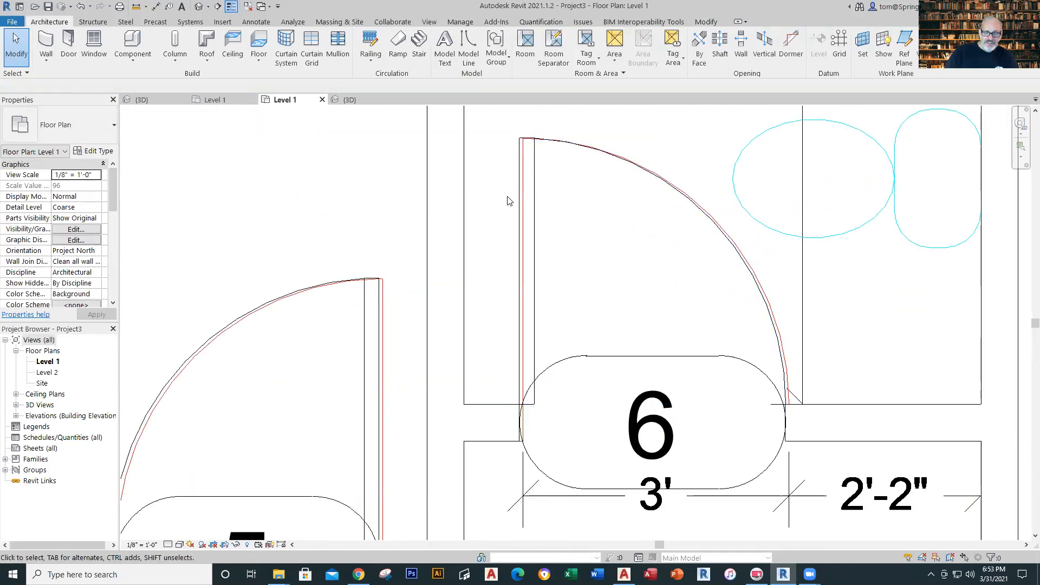
{"action": "left_click", "coordinate": [523, 190]}
{"action": "key", "text": "Right"}
{"action": "key", "text": "Right"}
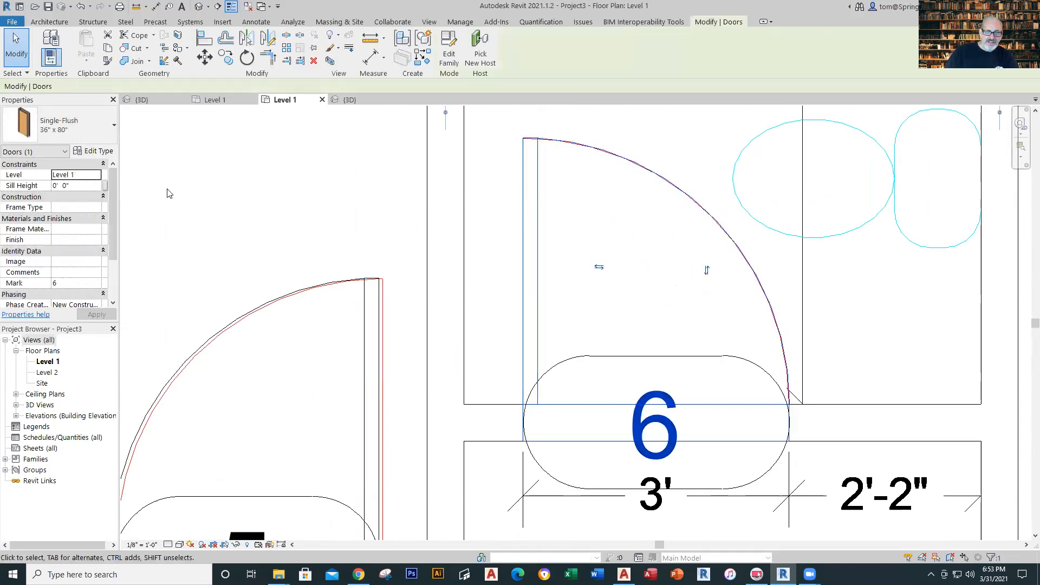
- Nudge the rear middle room's door to the right to align with the drawn door swing
{"action": "key", "text": "Escape"}
{"action": "scroll", "coordinate": [357, 336], "scroll_direction": "up", "scroll_amount": 4}
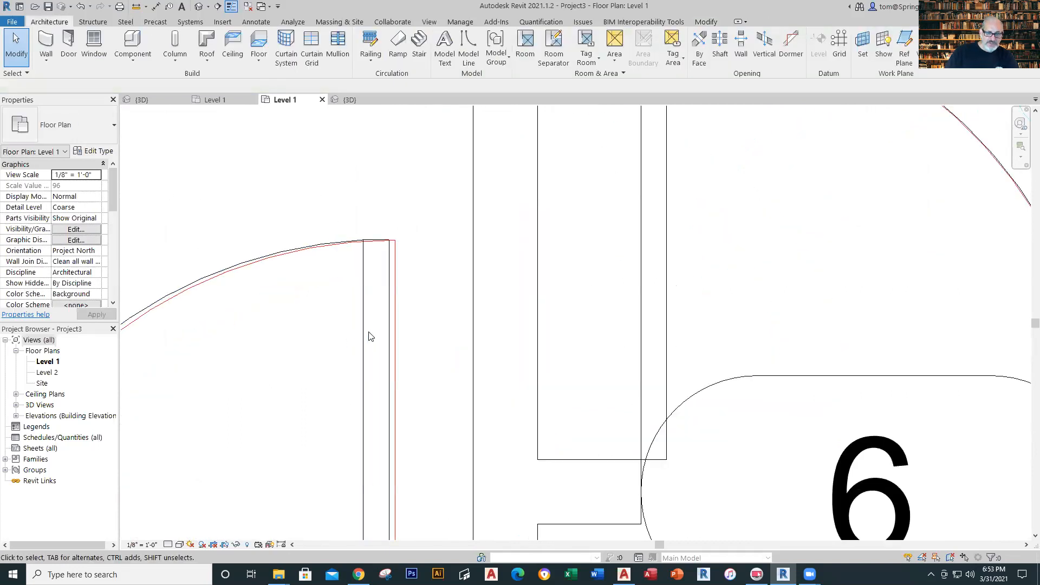
{"action": "left_click", "coordinate": [364, 338]}
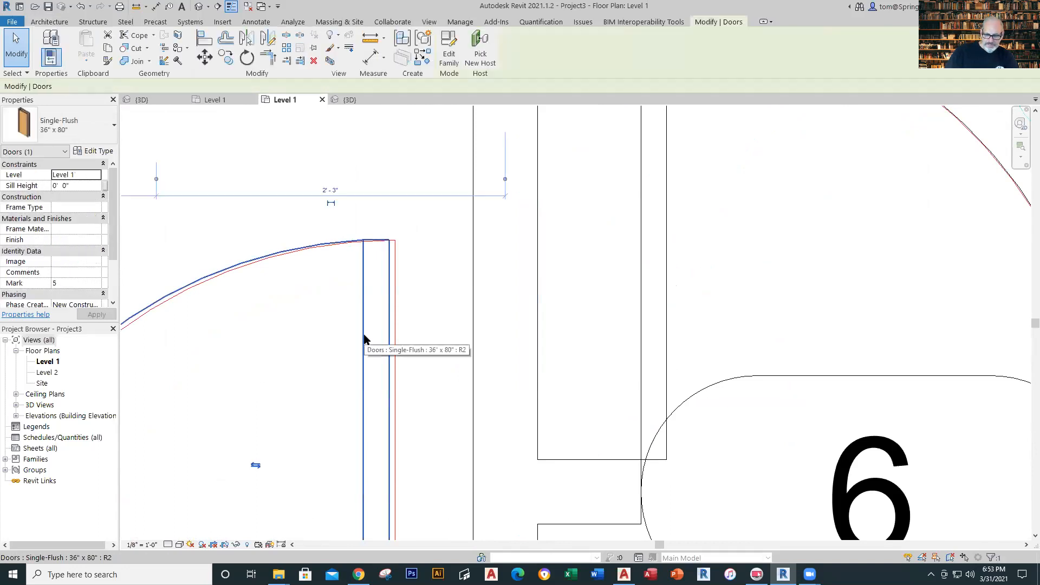
{"action": "key", "text": "Right"}
{"action": "key", "text": "Right"}
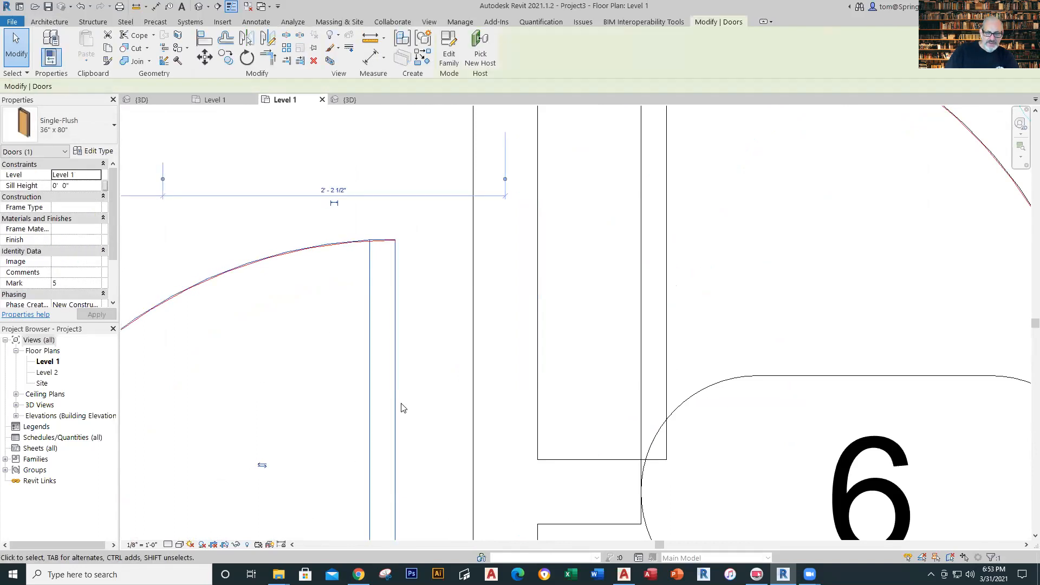
{"action": "key", "text": "Escape"}
- Nudge the door in the left exterior wall near the rear corner toward the front onto its drawn swing
{"action": "scroll", "coordinate": [418, 411], "scroll_direction": "down", "scroll_amount": 8}
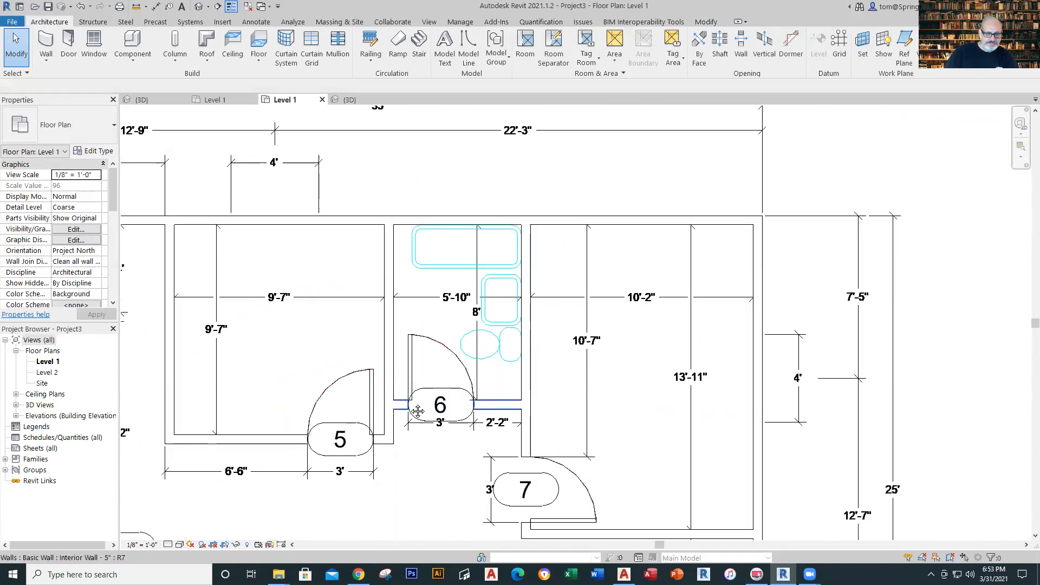
{"action": "scroll", "coordinate": [214, 340], "scroll_direction": "up", "scroll_amount": 6}
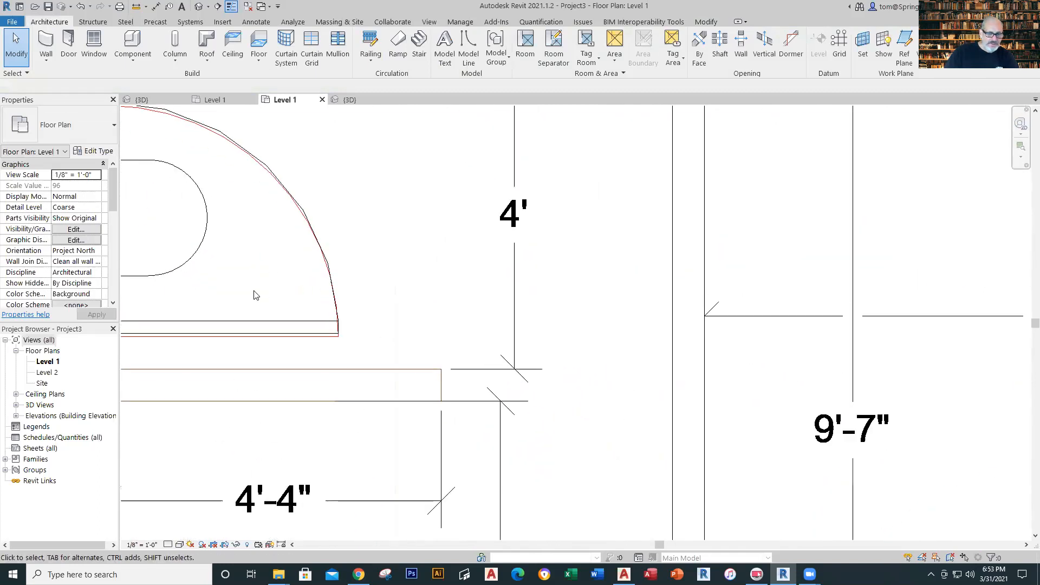
{"action": "left_click", "coordinate": [367, 349]}
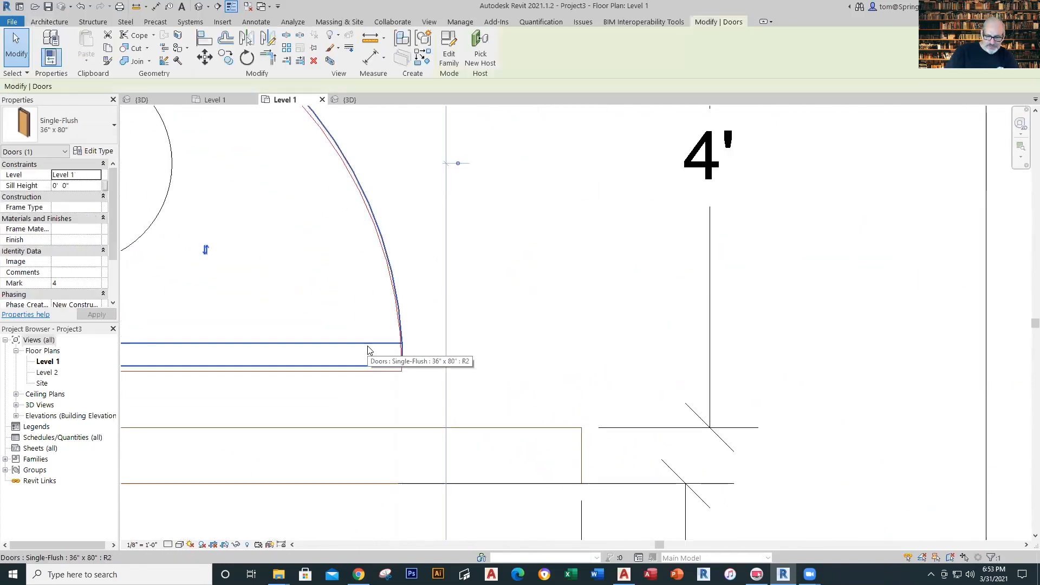
{"action": "key", "text": "Down"}
{"action": "key", "text": "Down"}
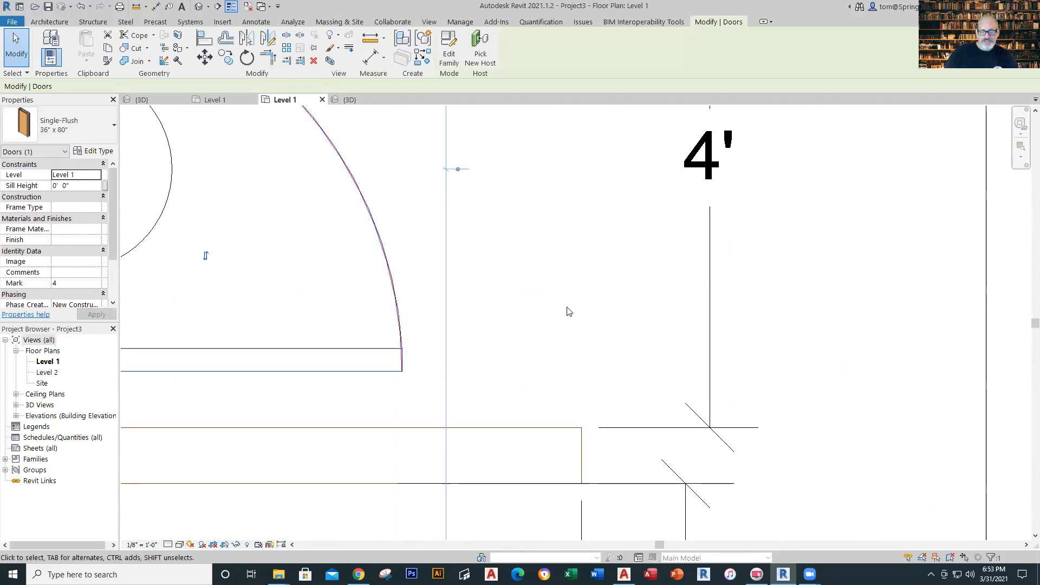
{"action": "left_click", "coordinate": [567, 311]}
{"action": "scroll", "coordinate": [567, 312], "scroll_direction": "down", "scroll_amount": 8}
{"action": "middle_click_drag", "start_coordinate": [644, 317], "coordinate": [544, 230]}
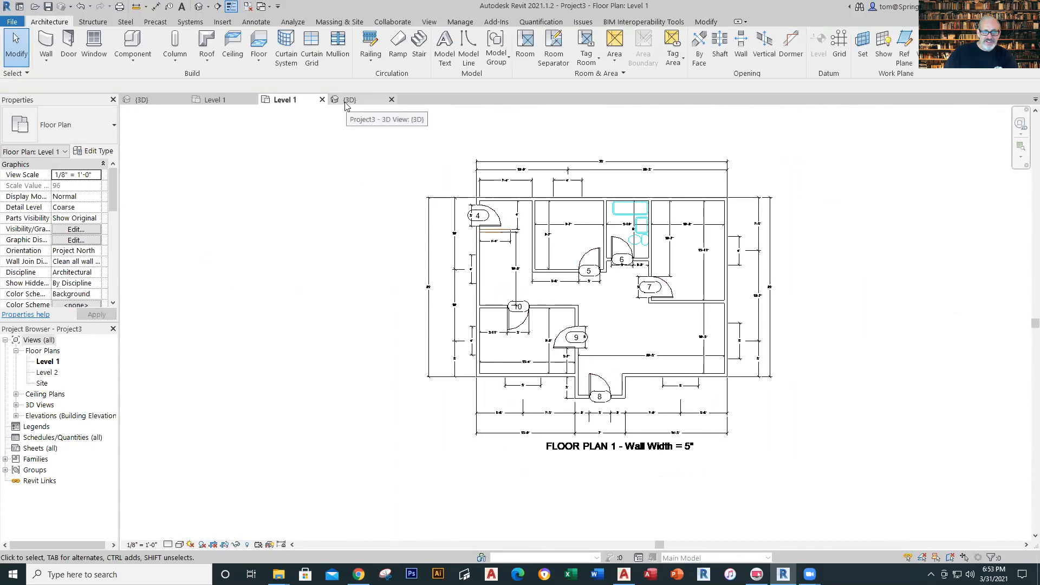
- Inspect the placed doors in the 3D view and examine the dimensioned window locations in the Level 1 plan
{"action": "left_click", "coordinate": [347, 100]}
{"action": "middle_click_drag", "start_coordinate": [715, 343], "coordinate": [796, 418], "text": "shift"}
{"action": "scroll", "coordinate": [785, 406], "scroll_direction": "up", "scroll_amount": 3}
{"action": "middle_click_drag", "start_coordinate": [696, 379], "coordinate": [797, 392]}
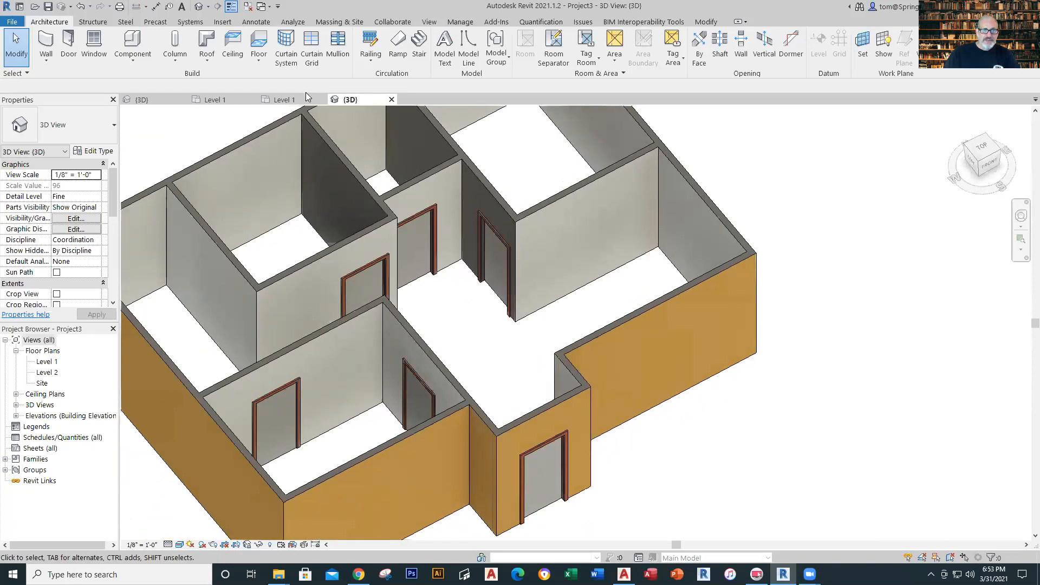
{"action": "left_click", "coordinate": [283, 99]}
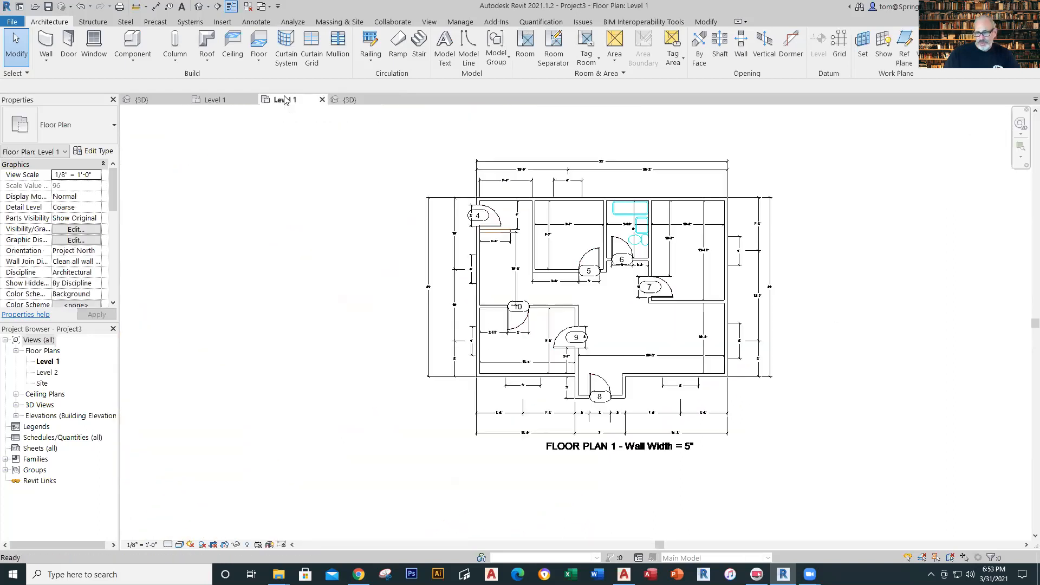
{"action": "scroll", "coordinate": [640, 304], "scroll_direction": "up", "scroll_amount": 2}
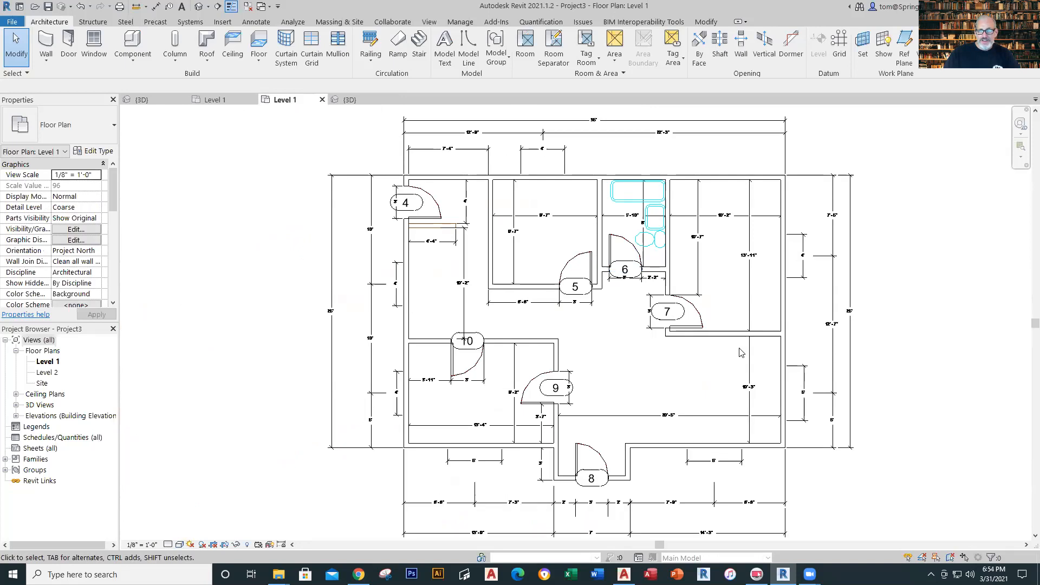
{"action": "scroll", "coordinate": [785, 254], "scroll_direction": "up", "scroll_amount": 5}
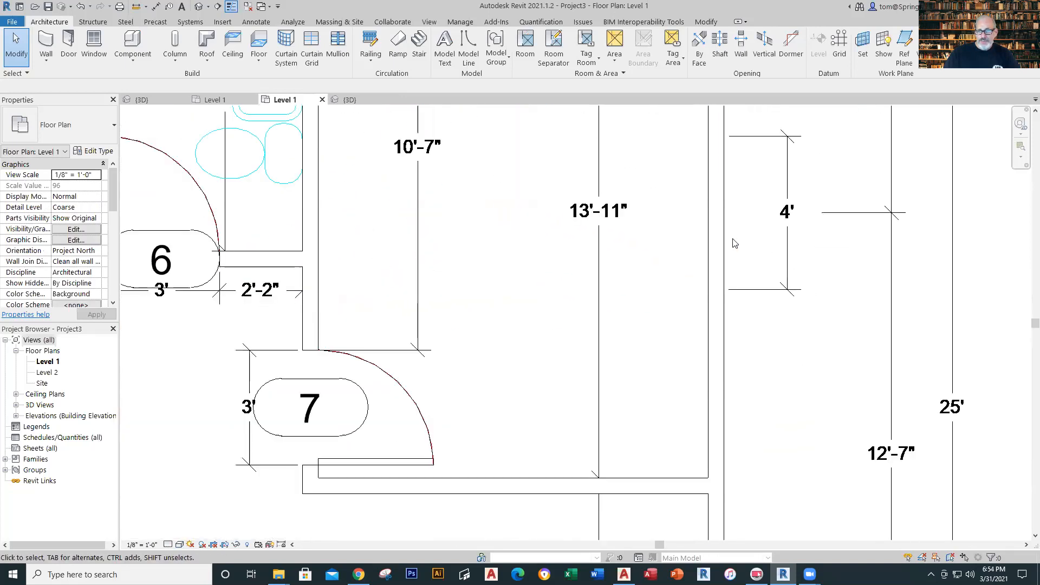
{"action": "scroll", "coordinate": [764, 211], "scroll_direction": "down", "scroll_amount": 3}
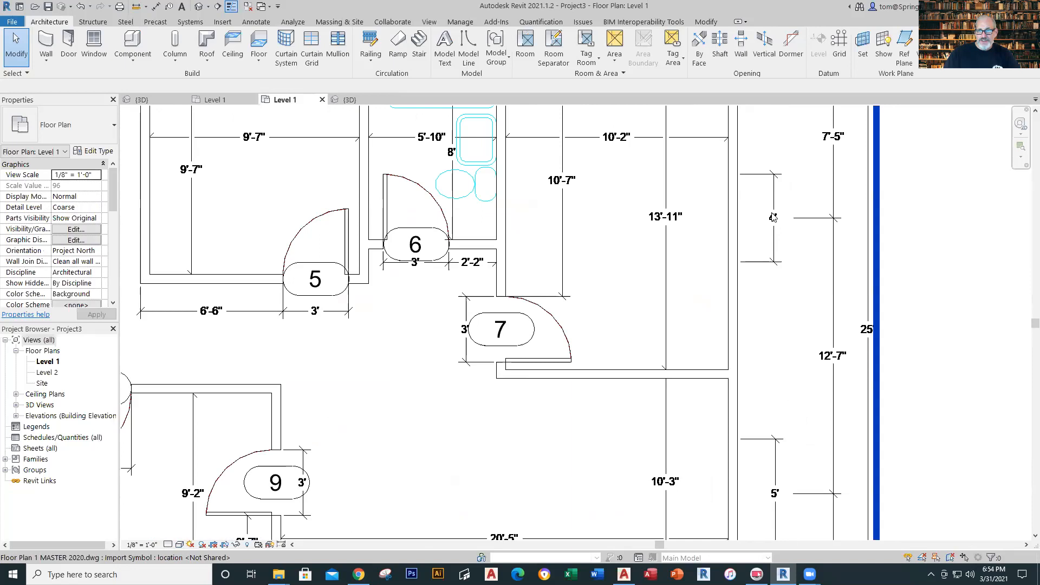
{"action": "scroll", "coordinate": [766, 437], "scroll_direction": "down", "scroll_amount": 4}
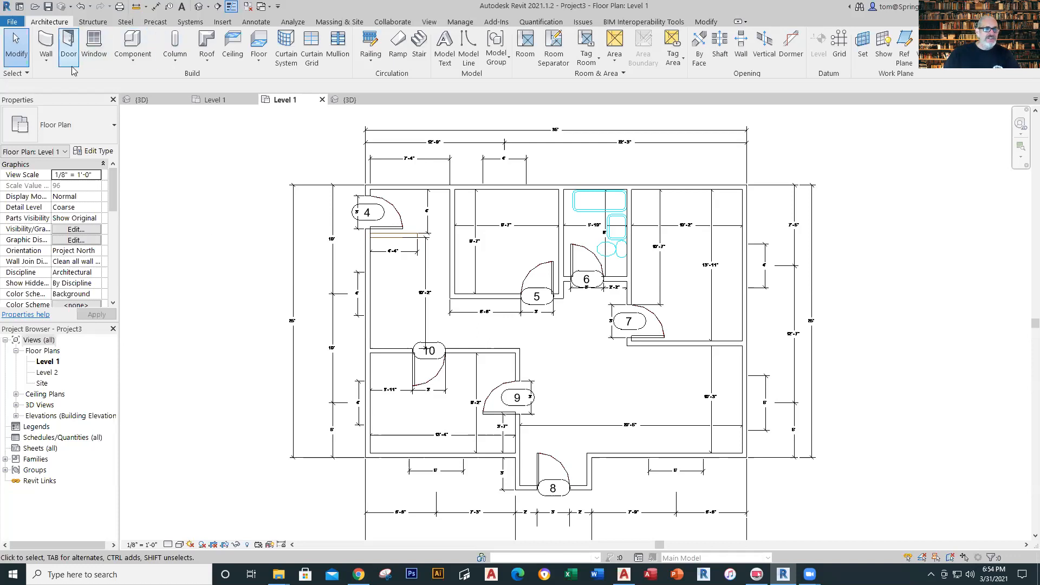
- Place a 60" x 36" Slider with Trim window at the 5' opening in the front left room's front wall
{"action": "left_click", "coordinate": [91, 51]}
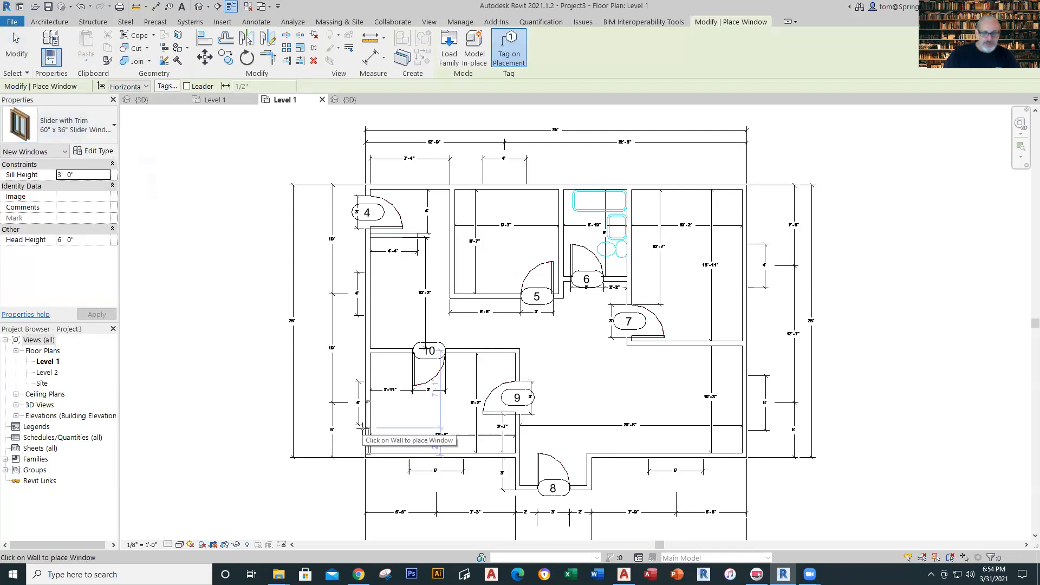
{"action": "scroll", "coordinate": [367, 426], "scroll_direction": "up", "scroll_amount": 3}
{"action": "scroll", "coordinate": [547, 411], "scroll_direction": "down", "scroll_amount": 1}
{"action": "scroll", "coordinate": [546, 411], "scroll_direction": "down", "scroll_amount": 2}
{"action": "scroll", "coordinate": [547, 471], "scroll_direction": "up", "scroll_amount": 6}
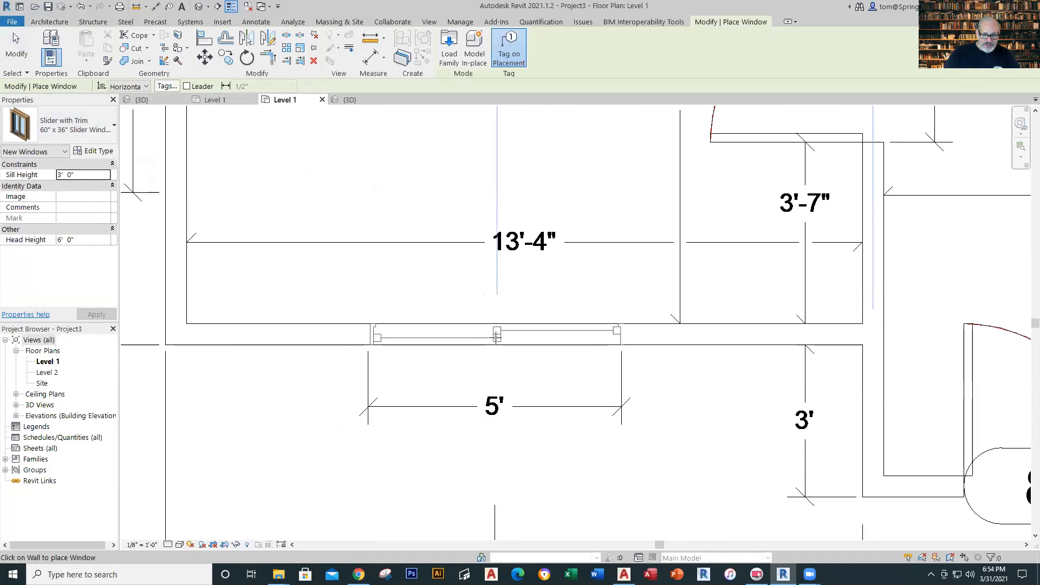
{"action": "left_click", "coordinate": [497, 337]}
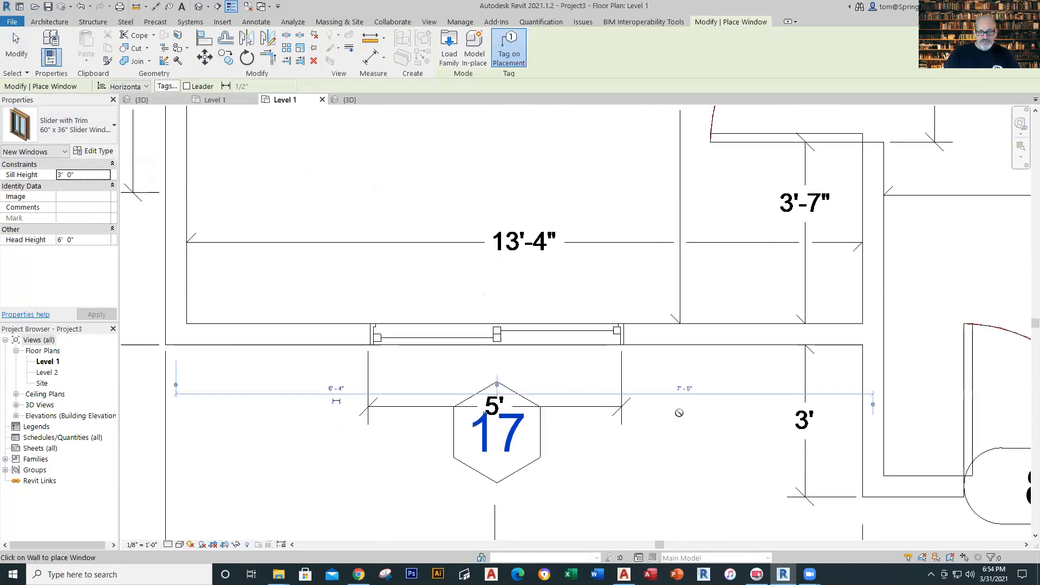
- Place a 60" x 36" slider window at the 5' opening in the front wall right of the entry
{"action": "scroll", "coordinate": [679, 413], "scroll_direction": "down", "scroll_amount": 4}
{"action": "middle_click_drag", "start_coordinate": [570, 421], "coordinate": [187, 393]}
{"action": "scroll", "coordinate": [552, 395], "scroll_direction": "up", "scroll_amount": 5}
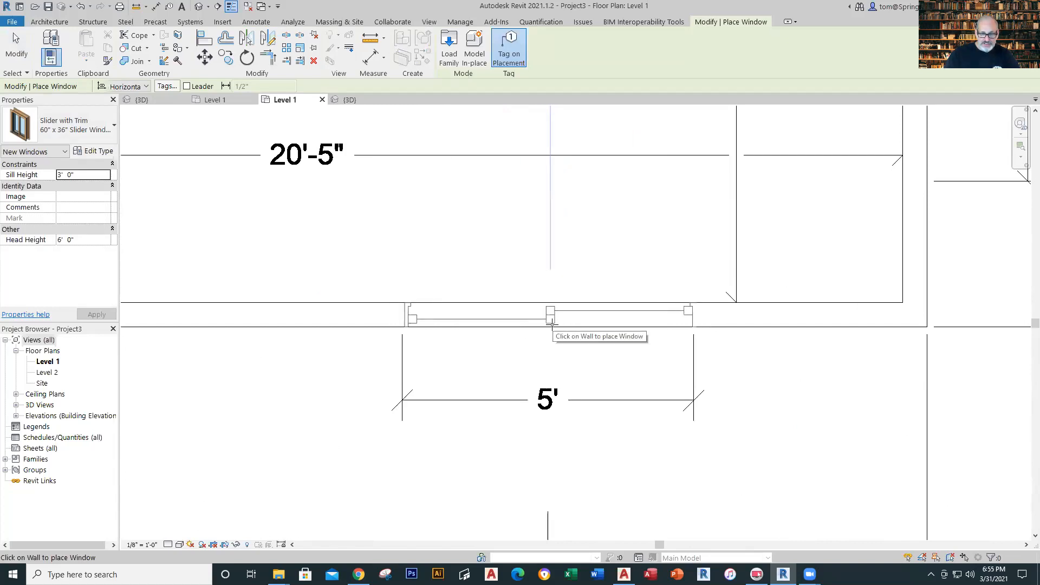
{"action": "left_click", "coordinate": [554, 325]}
- Place a 60" x 36" slider window at the 5' opening in the front part of the right exterior wall
{"action": "scroll", "coordinate": [771, 362], "scroll_direction": "down", "scroll_amount": 1}
{"action": "scroll", "coordinate": [771, 362], "scroll_direction": "down", "scroll_amount": 4}
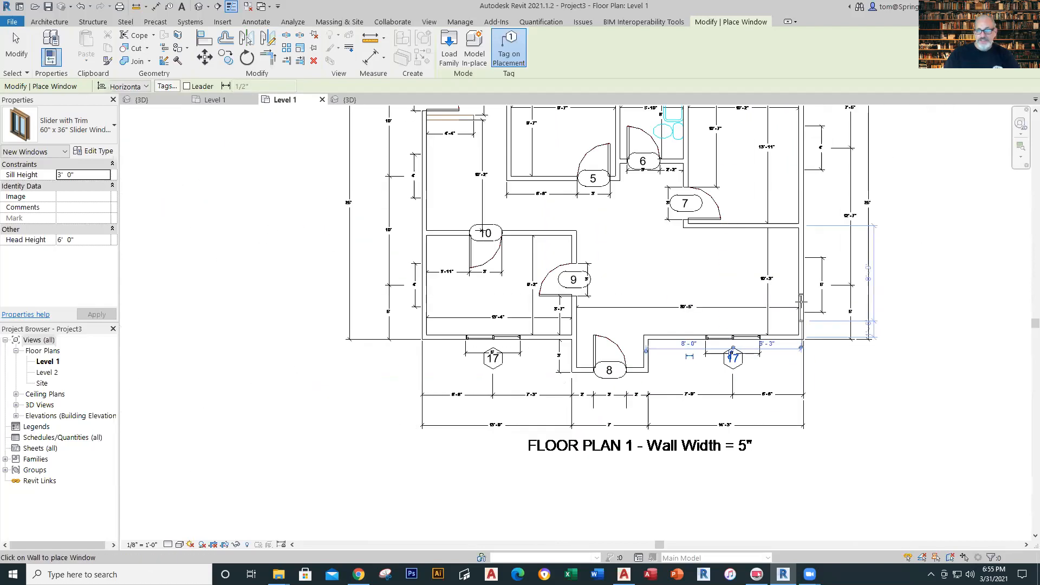
{"action": "scroll", "coordinate": [702, 384], "scroll_direction": "up", "scroll_amount": 4}
{"action": "scroll", "coordinate": [702, 384], "scroll_direction": "up", "scroll_amount": 2}
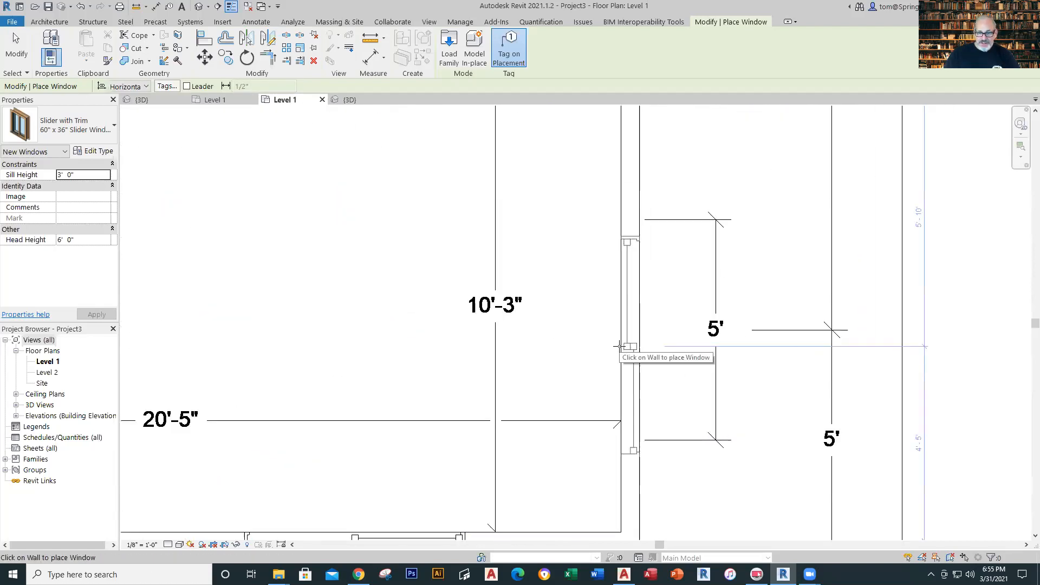
{"action": "left_click", "coordinate": [619, 331]}
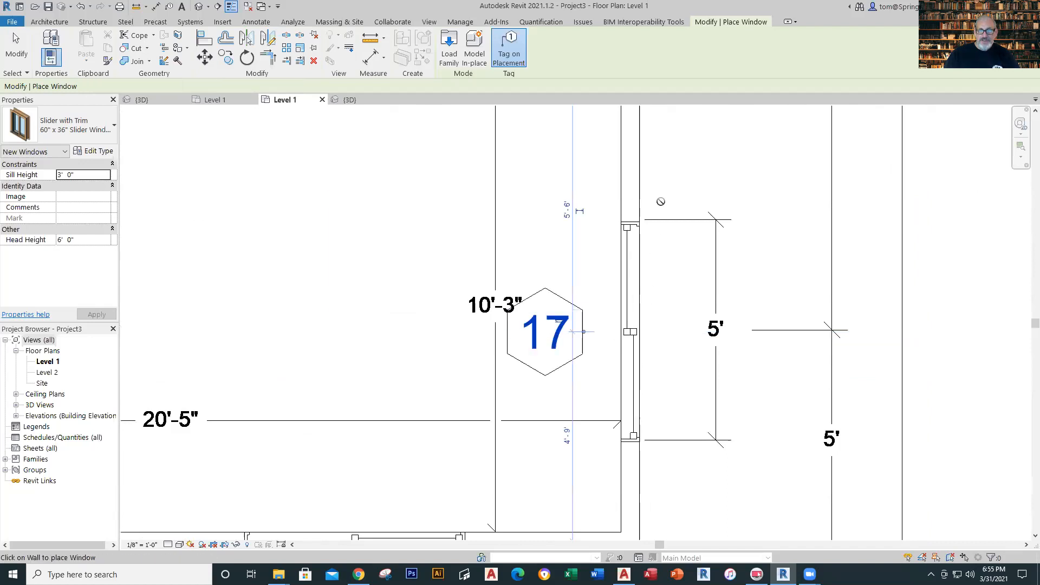
- Switch to the 48" x 36" Slider Window type and place one at the left exterior wall's 4' opening behind the front left room
{"action": "scroll", "coordinate": [662, 172], "scroll_direction": "down", "scroll_amount": 3}
{"action": "middle_click_drag", "start_coordinate": [662, 172], "coordinate": [944, 377]}
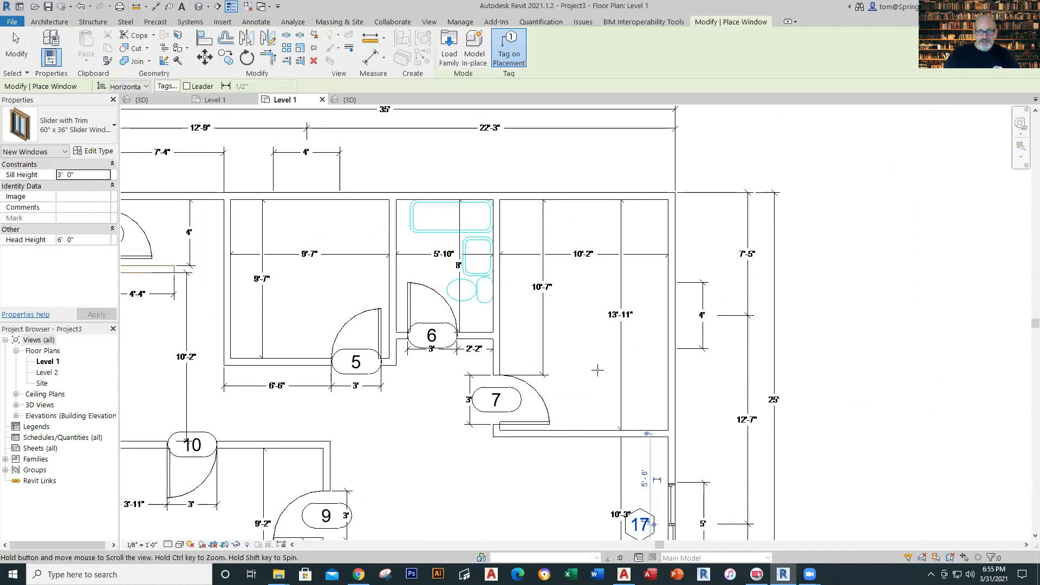
{"action": "middle_click_drag", "start_coordinate": [244, 329], "coordinate": [567, 336]}
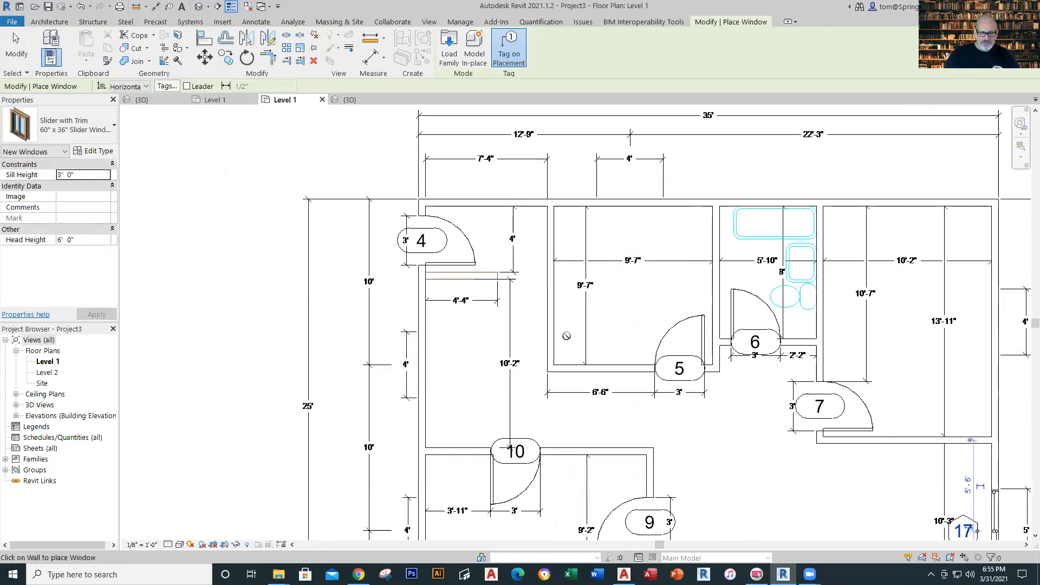
{"action": "scroll", "coordinate": [566, 336], "scroll_direction": "down", "scroll_amount": 1}
{"action": "scroll", "coordinate": [608, 337], "scroll_direction": "down", "scroll_amount": 1}
{"action": "scroll", "coordinate": [616, 332], "scroll_direction": "down", "scroll_amount": 1}
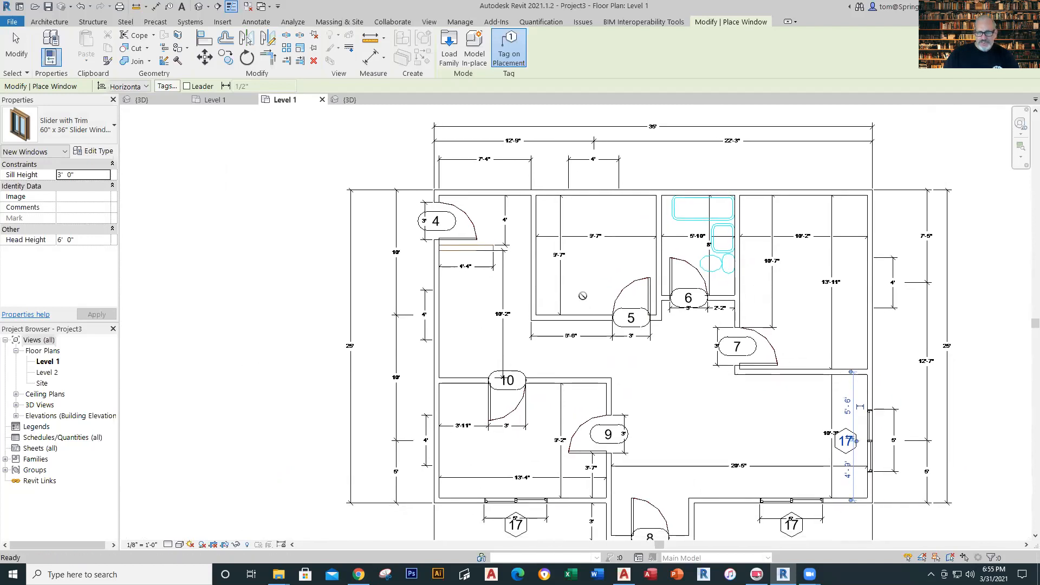
{"action": "key", "text": "Escape"}
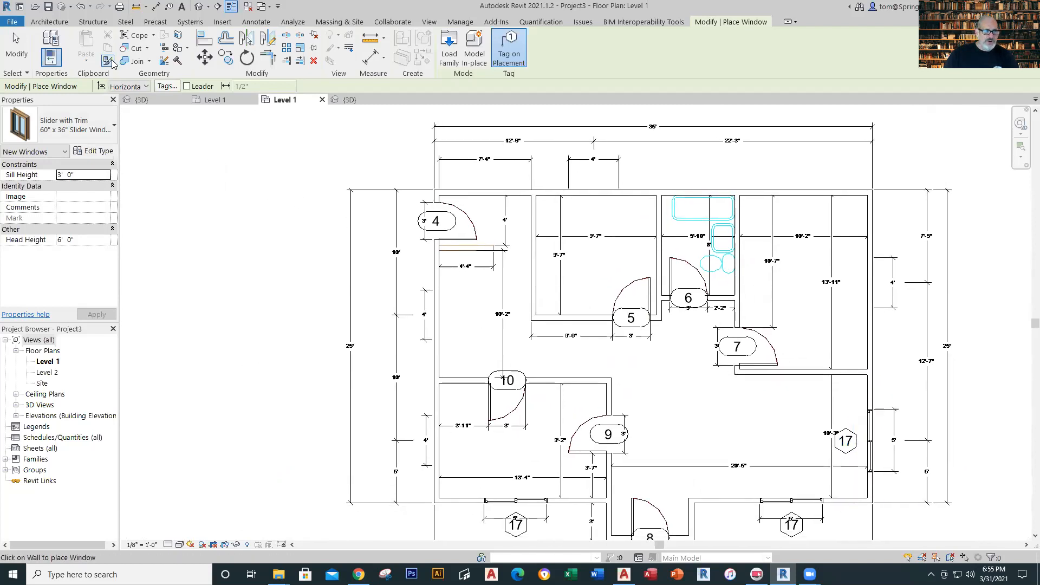
{"action": "left_click", "coordinate": [113, 128]}
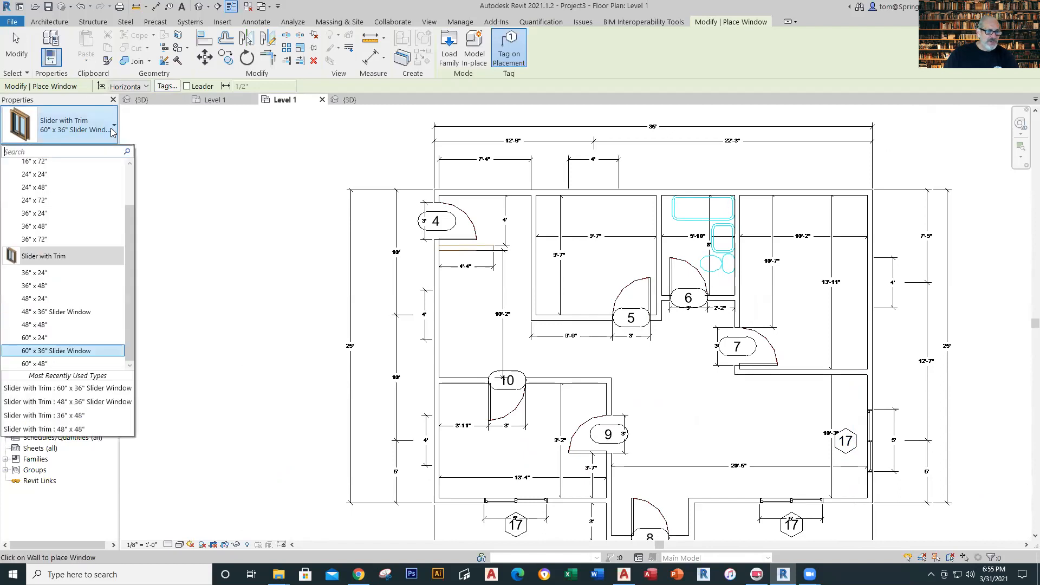
{"action": "left_click", "coordinate": [89, 311]}
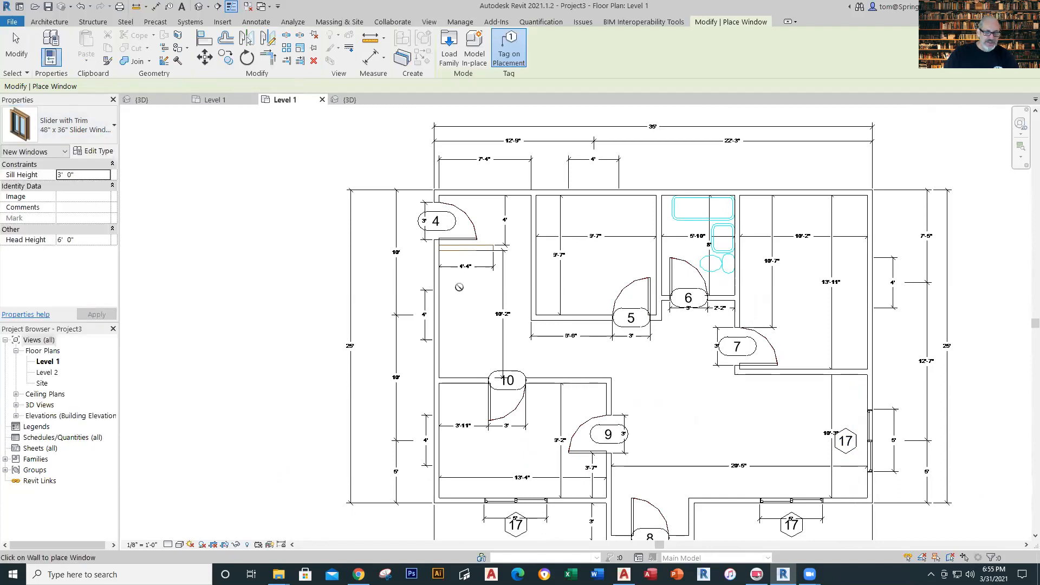
{"action": "scroll", "coordinate": [433, 344], "scroll_direction": "up", "scroll_amount": 5}
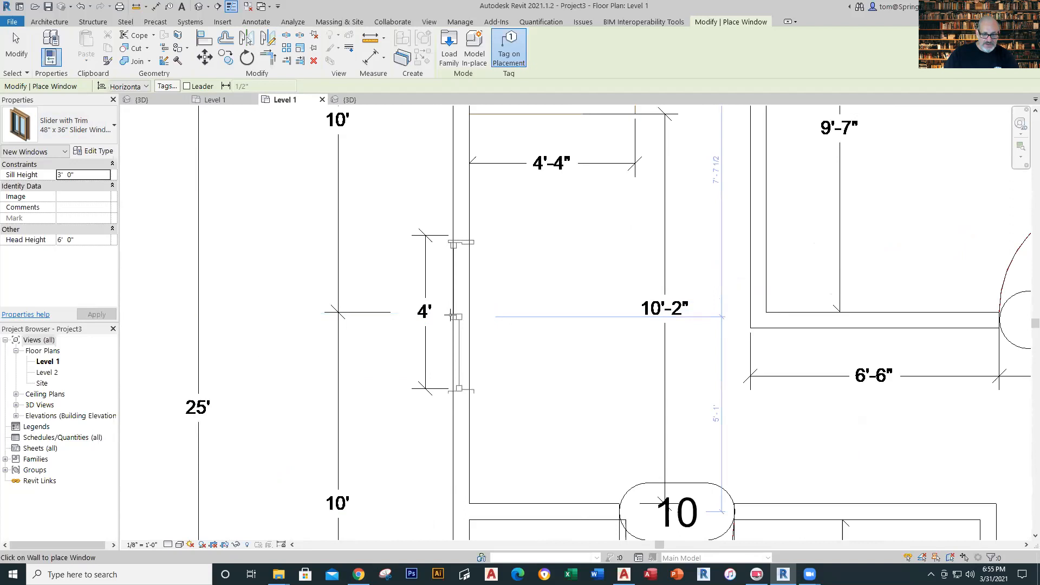
{"action": "left_click", "coordinate": [506, 295]}
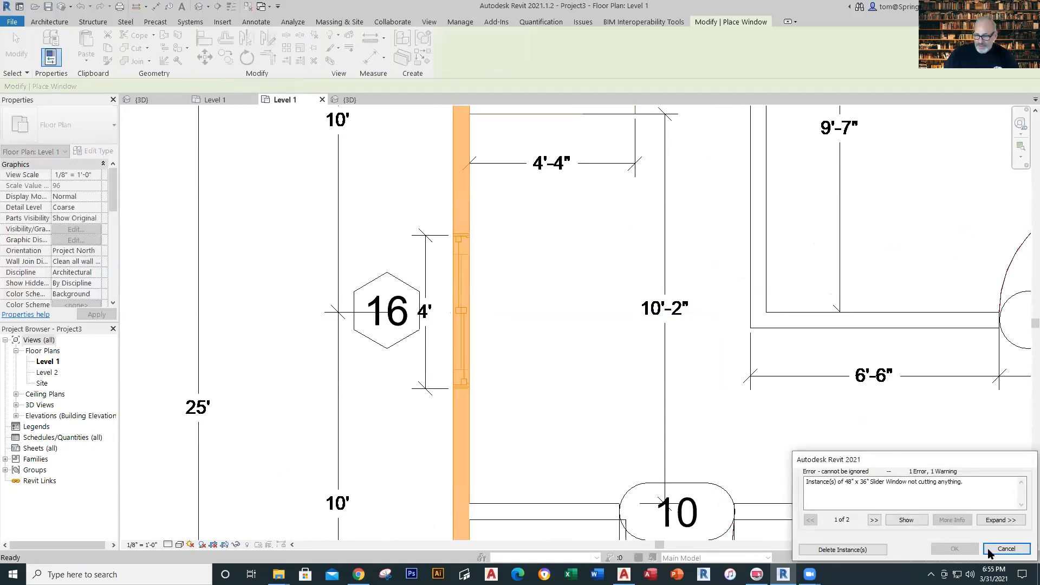
{"action": "left_click", "coordinate": [1006, 548]}
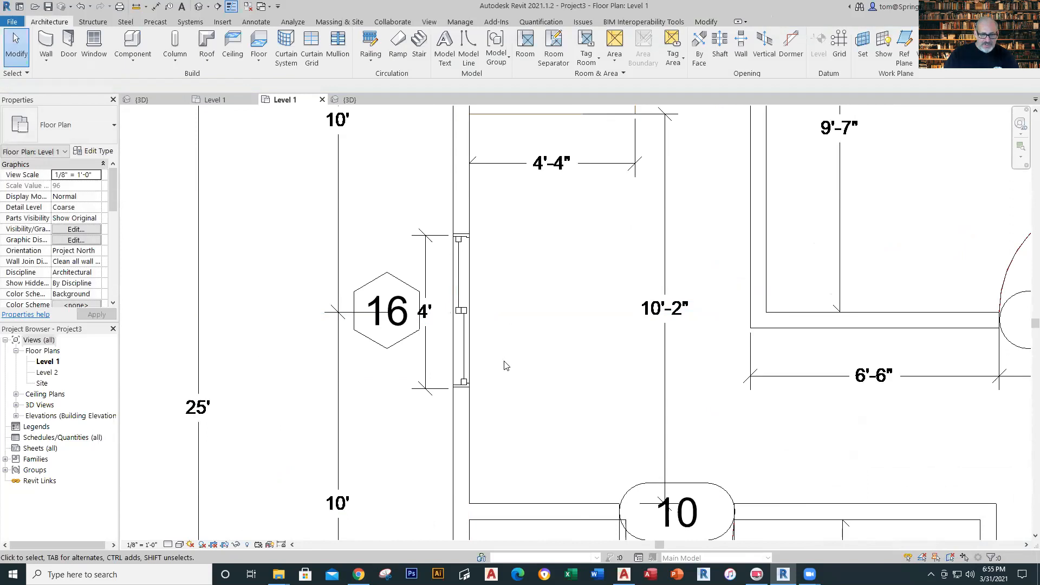
- Place a 48" x 36" slider window at the 4' opening in the front left room's left exterior wall
{"action": "scroll", "coordinate": [505, 366], "scroll_direction": "down", "scroll_amount": 4}
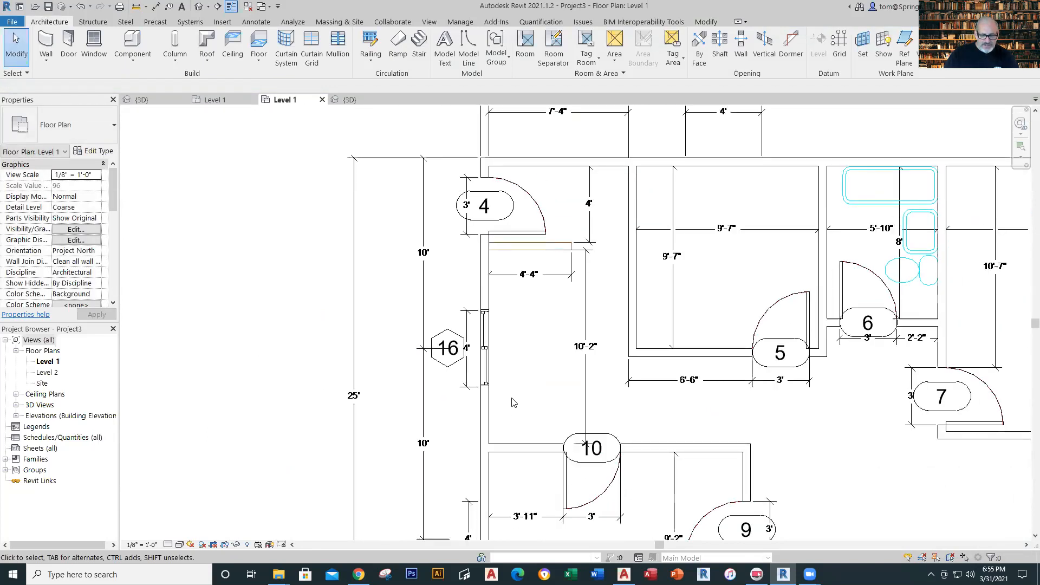
{"action": "scroll", "coordinate": [514, 403], "scroll_direction": "down", "scroll_amount": 3}
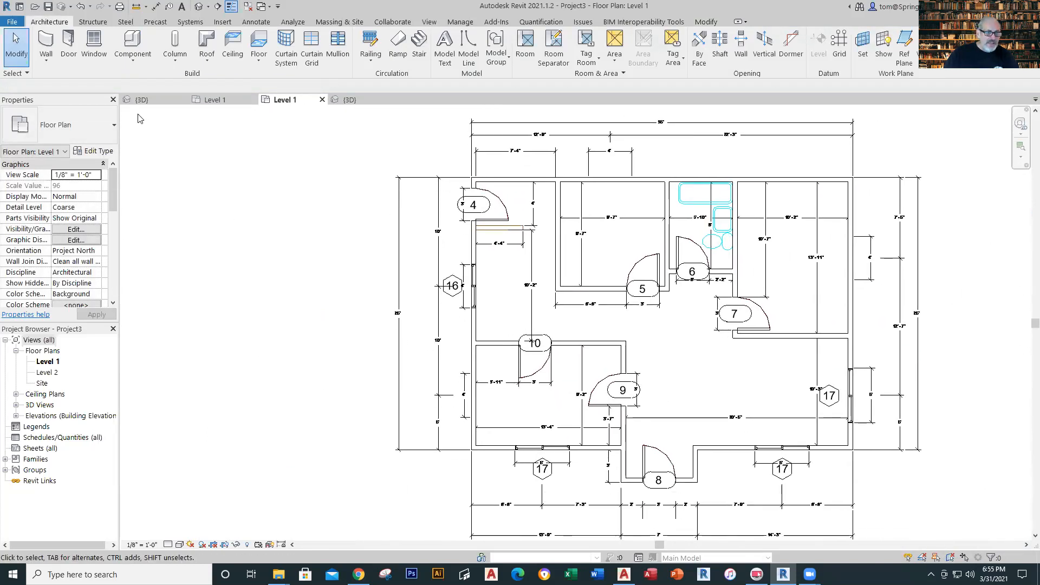
{"action": "left_click", "coordinate": [94, 46]}
{"action": "scroll", "coordinate": [471, 396], "scroll_direction": "up", "scroll_amount": 1}
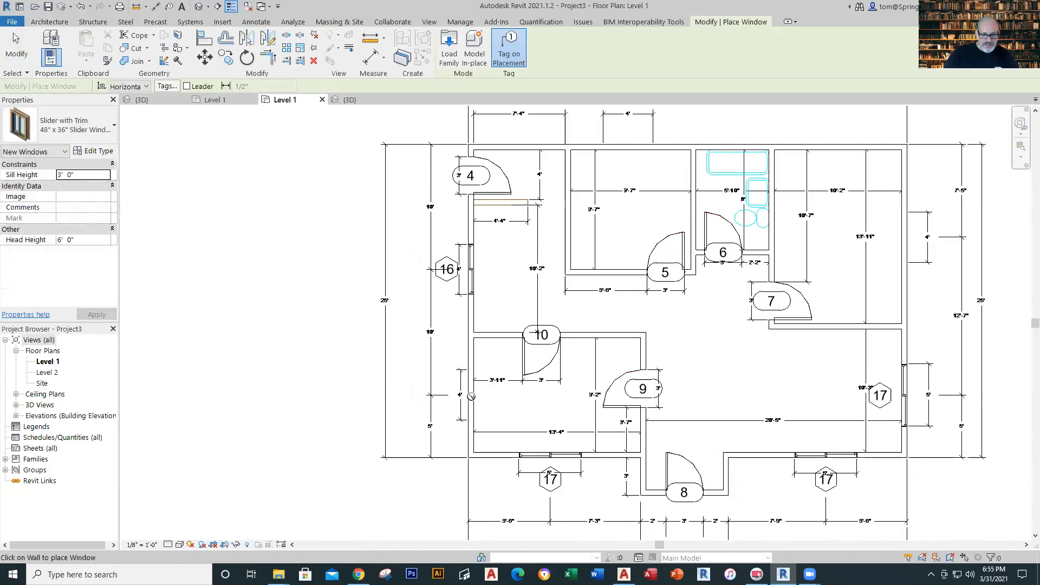
{"action": "scroll", "coordinate": [470, 396], "scroll_direction": "up", "scroll_amount": 2}
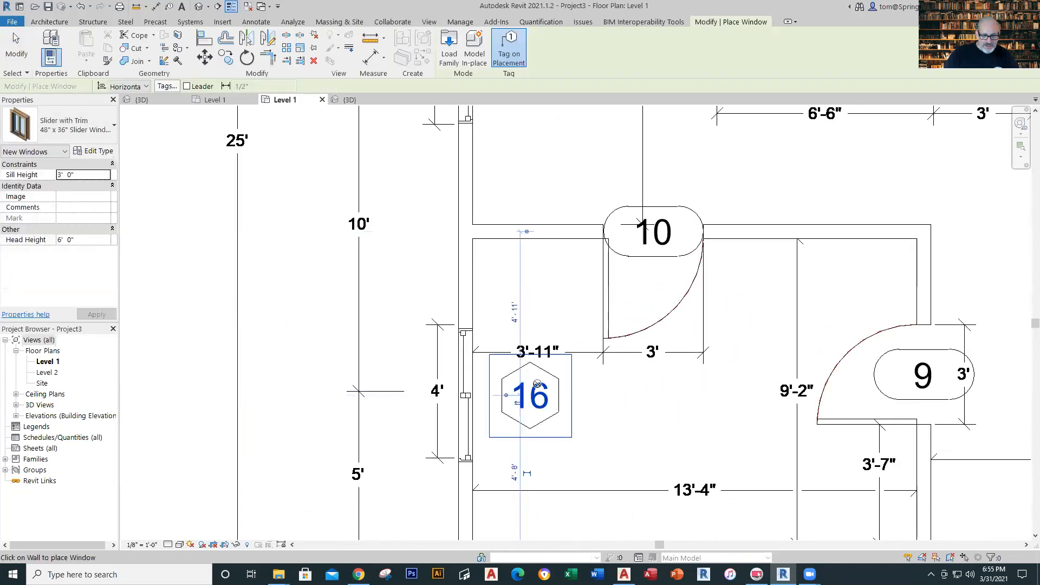
{"action": "scroll", "coordinate": [537, 384], "scroll_direction": "down", "scroll_amount": 6}
{"action": "middle_click_drag", "start_coordinate": [590, 375], "coordinate": [369, 340]}
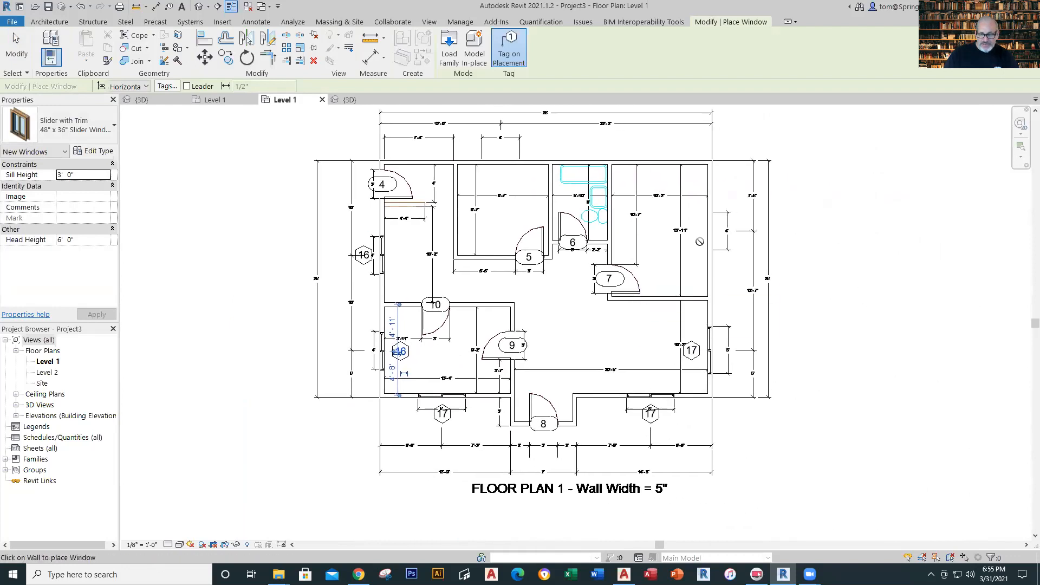
- Place 48" x 36" slider windows at the 4' openings in the back right room's exterior wall and the back bedroom's rear wall
{"action": "left_click", "coordinate": [704, 230]}
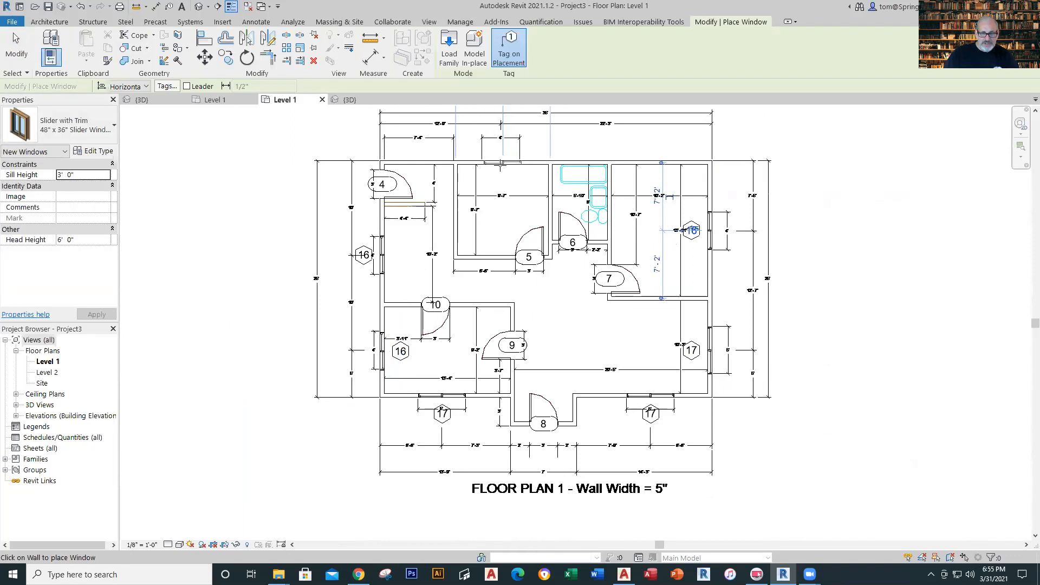
{"action": "scroll", "coordinate": [501, 164], "scroll_direction": "up", "scroll_amount": 5}
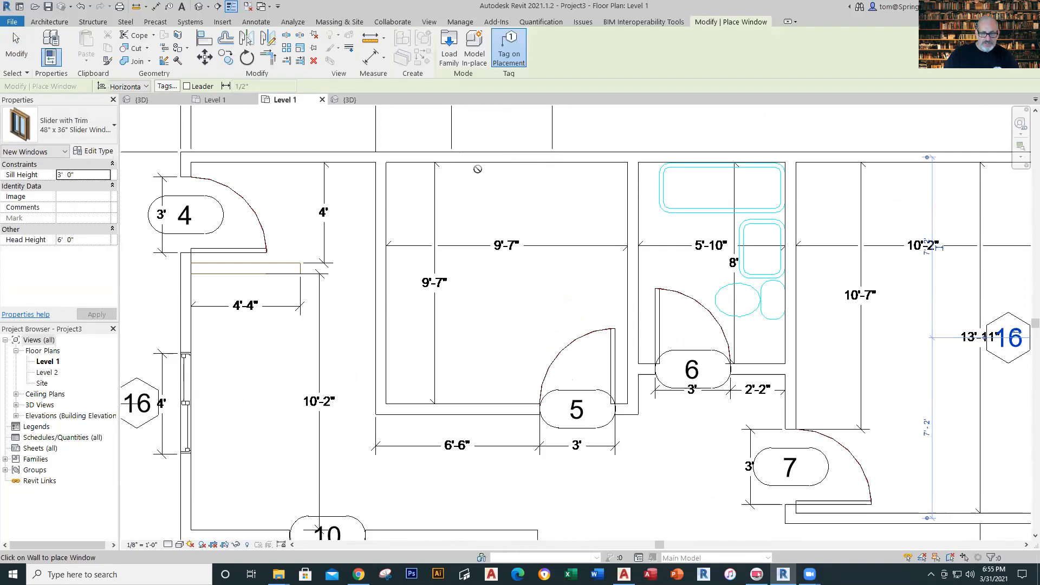
{"action": "left_click", "coordinate": [503, 161]}
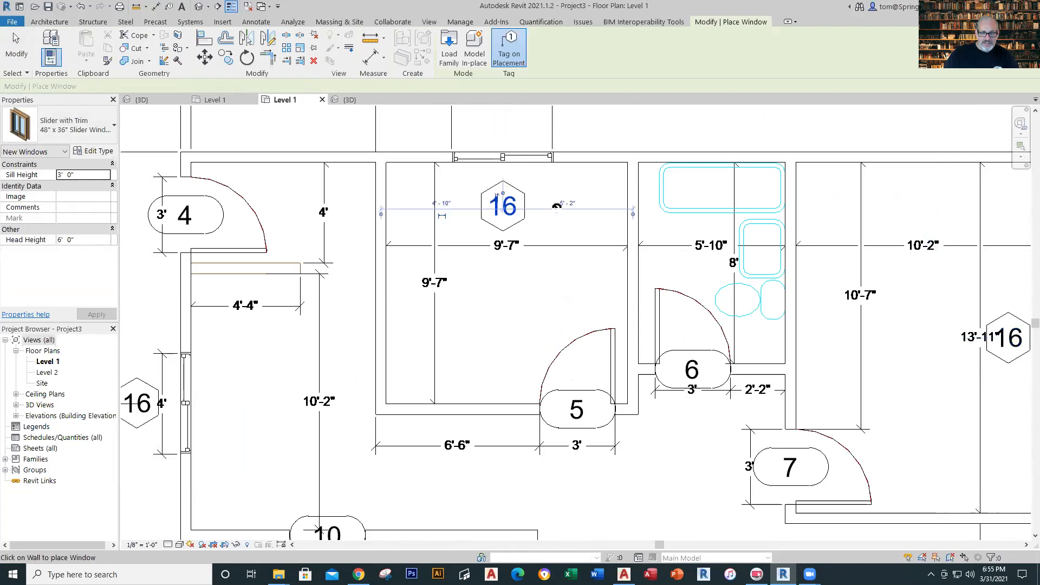
{"action": "key", "text": "Escape"}
{"action": "scroll", "coordinate": [488, 226], "scroll_direction": "down", "scroll_amount": 6}
{"action": "scroll", "coordinate": [488, 228], "scroll_direction": "down", "scroll_amount": 2}
- Inspect the walls, doors and windows in the 3D view from the front and above, and return to the Level 1 plan
{"action": "left_click", "coordinate": [351, 100]}
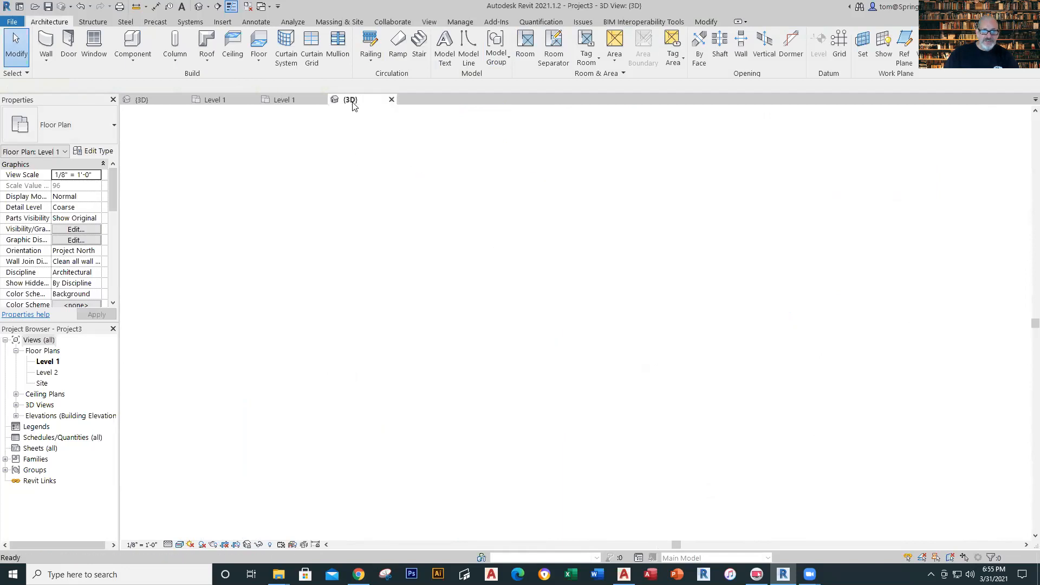
{"action": "scroll", "coordinate": [809, 392], "scroll_direction": "down", "scroll_amount": 4}
{"action": "middle_click_drag", "start_coordinate": [812, 401], "coordinate": [401, 155], "text": "shift"}
{"action": "scroll", "coordinate": [645, 203], "scroll_direction": "up", "scroll_amount": 4}
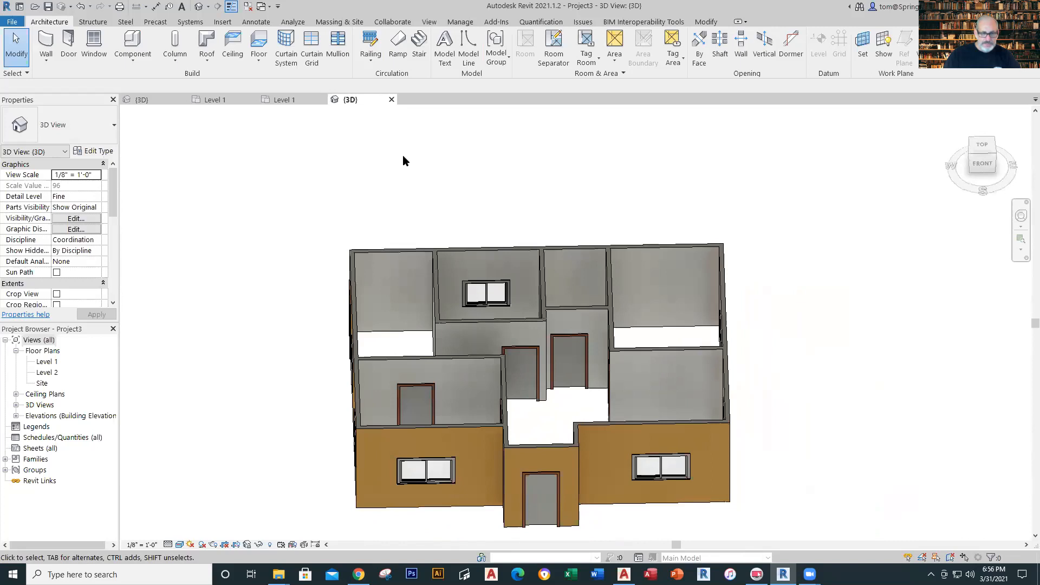
{"action": "left_click", "coordinate": [287, 100]}
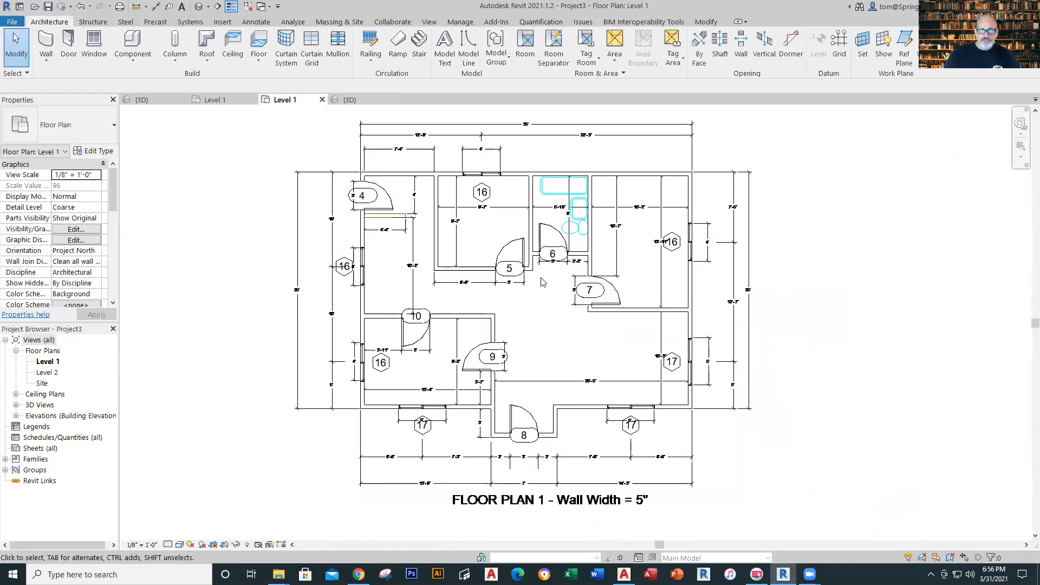
- List the project's loaded Plumbing Fixtures families while the Level 1 plan shows the bathroom
{"action": "scroll", "coordinate": [571, 141], "scroll_direction": "up", "scroll_amount": 4}
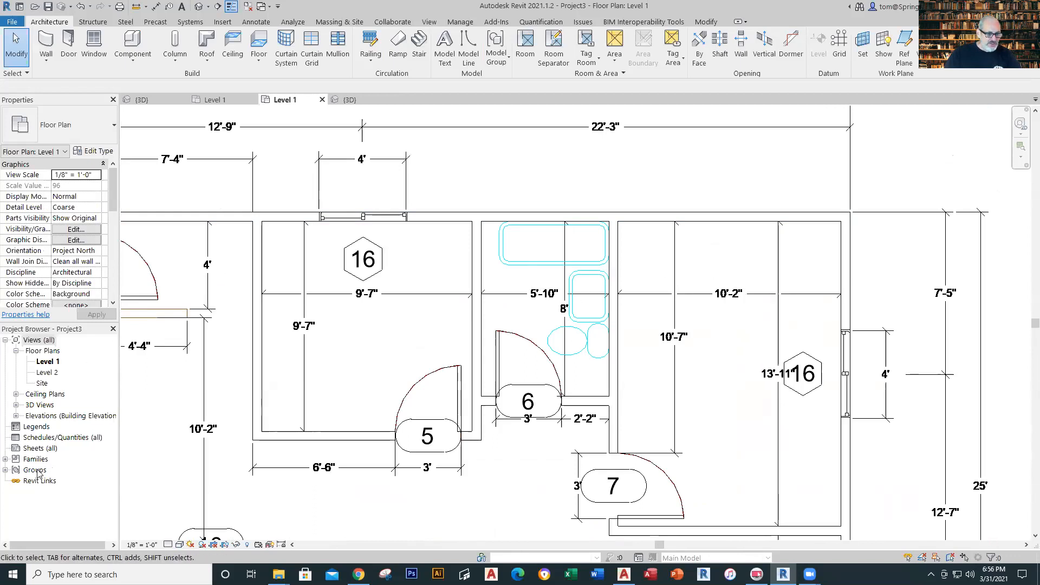
{"action": "left_click", "coordinate": [5, 459]}
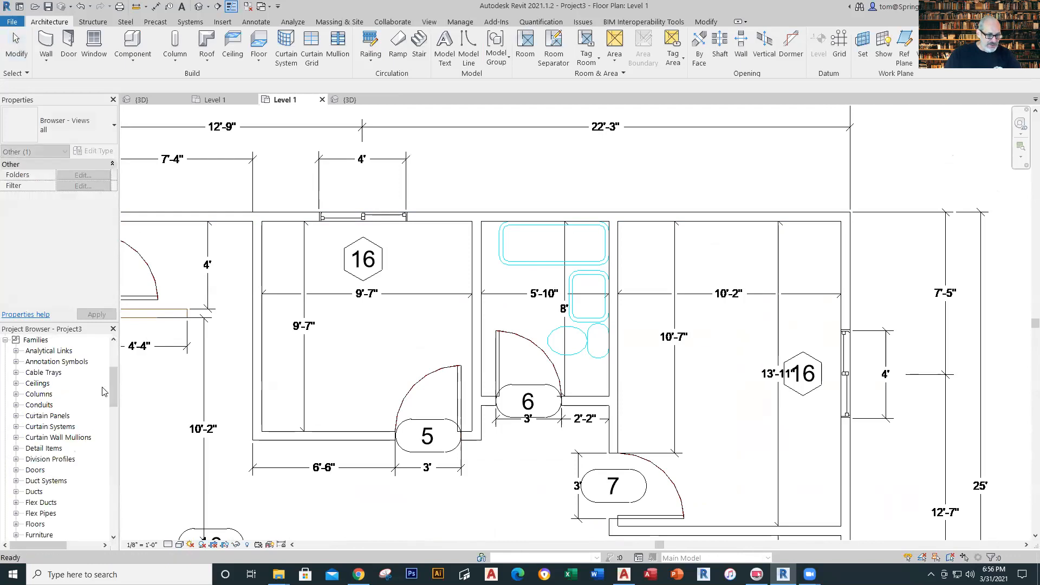
{"action": "scroll", "coordinate": [117, 381], "scroll_direction": "up", "scroll_amount": 3}
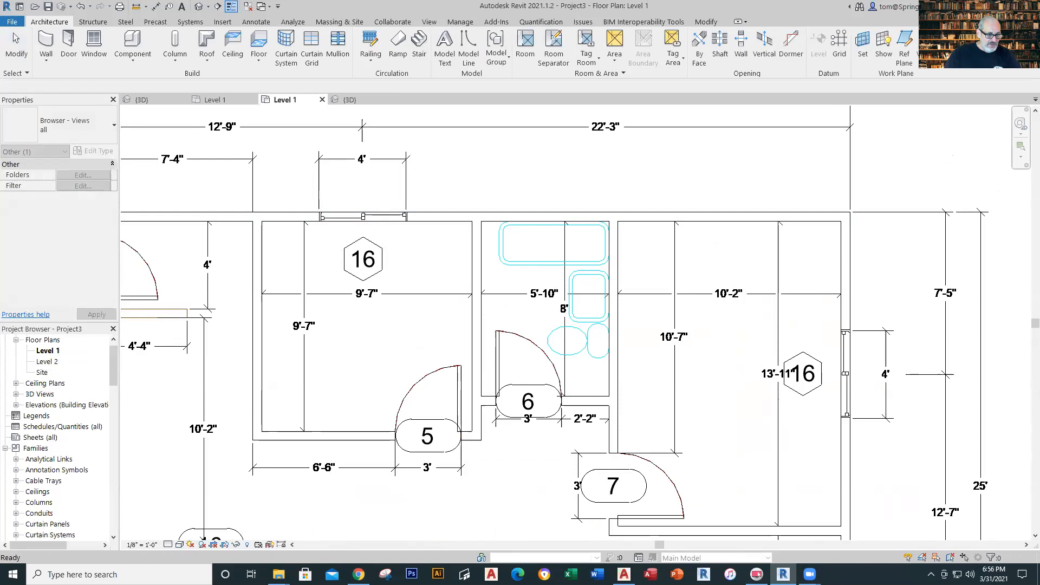
{"action": "left_click", "coordinate": [5, 448]}
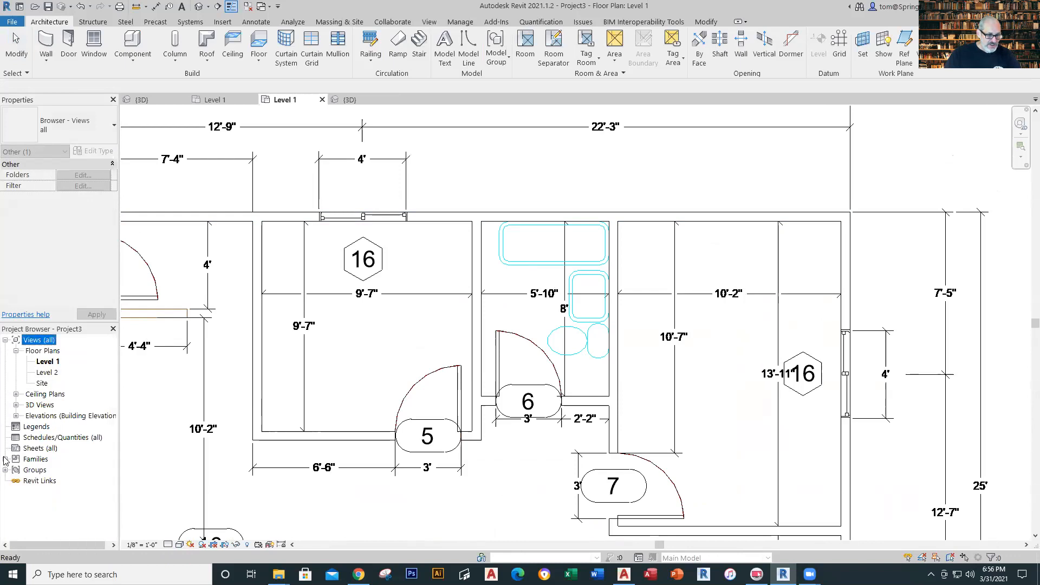
{"action": "left_click", "coordinate": [6, 459]}
{"action": "scroll", "coordinate": [37, 446], "scroll_direction": "down", "scroll_amount": 5}
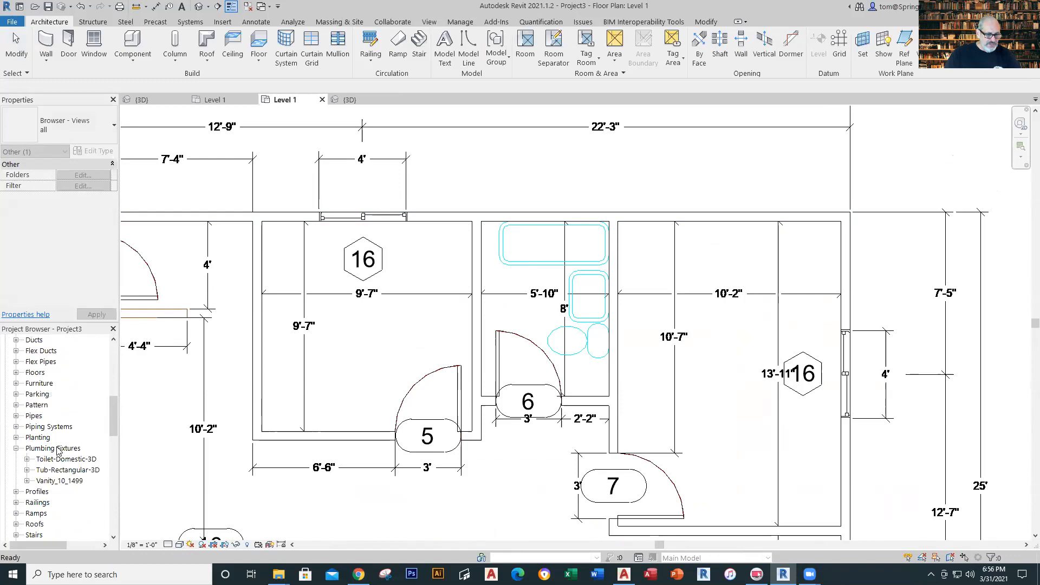
- Place a Tub-Rectangular-3D against the bathroom's rear wall over the drawn tub, and end the placement
{"action": "scroll", "coordinate": [59, 450], "scroll_direction": "down", "scroll_amount": 1}
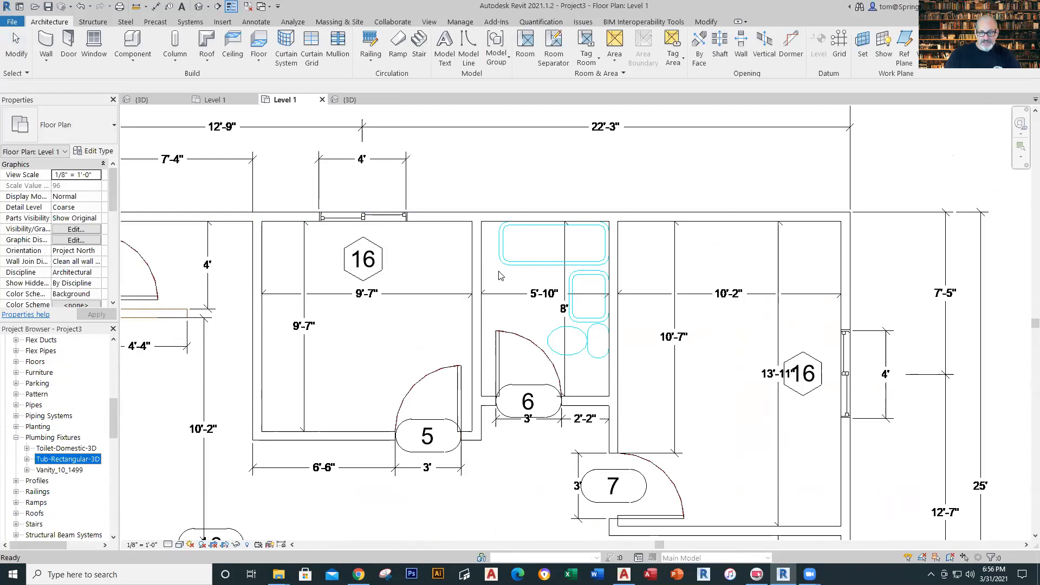
{"action": "left_click", "coordinate": [27, 459]}
{"action": "left_click", "coordinate": [79, 470]}
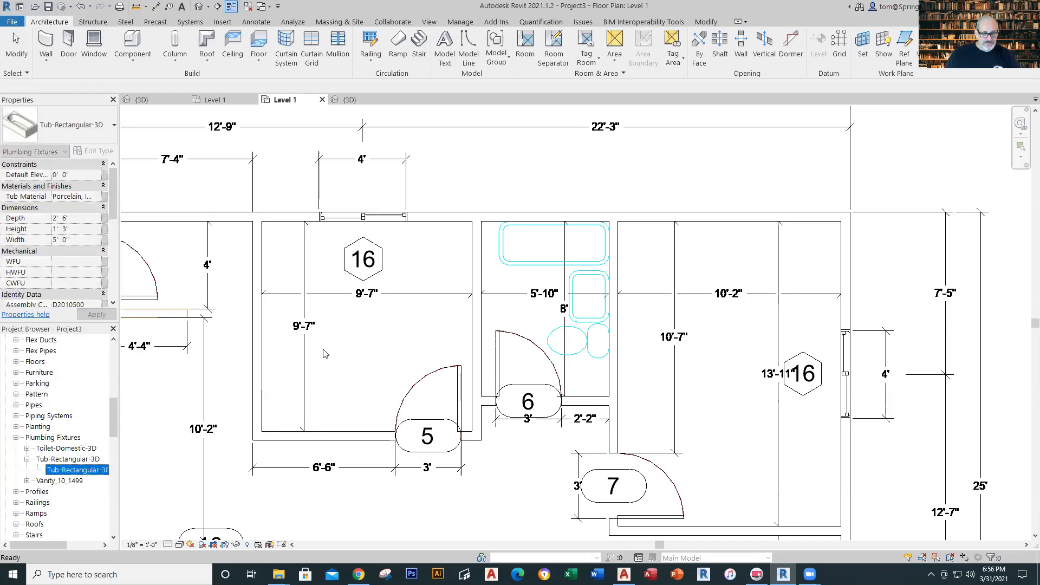
{"action": "left_click_drag", "start_coordinate": [82, 469], "coordinate": [546, 247]}
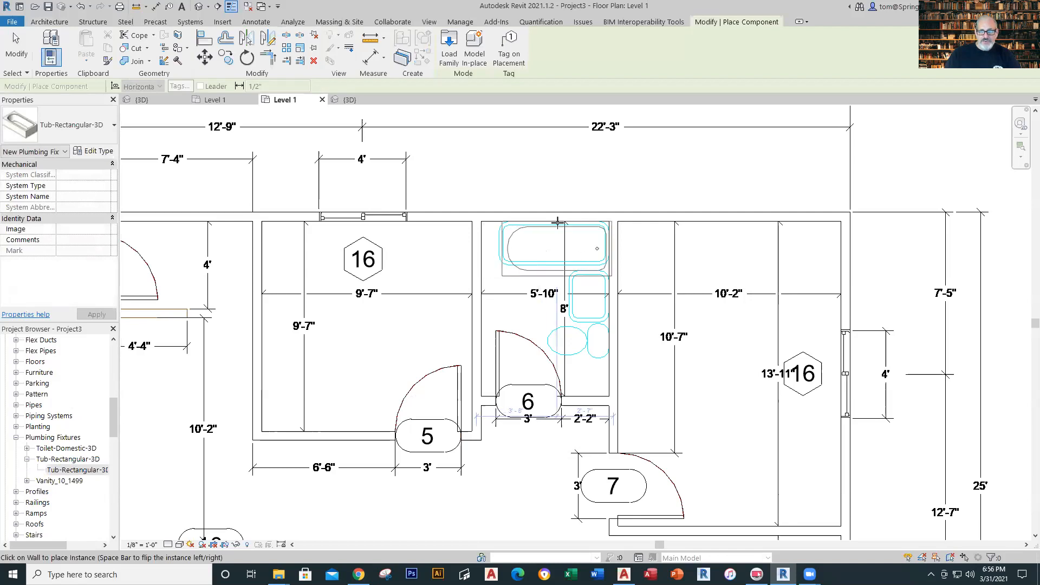
{"action": "scroll", "coordinate": [552, 226], "scroll_direction": "up", "scroll_amount": 4}
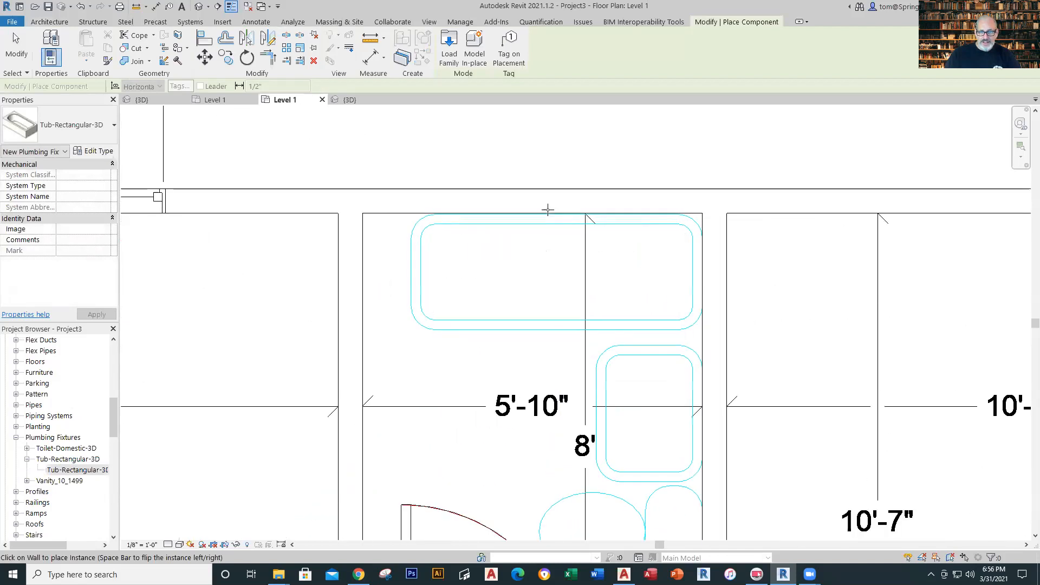
{"action": "left_click", "coordinate": [551, 210]}
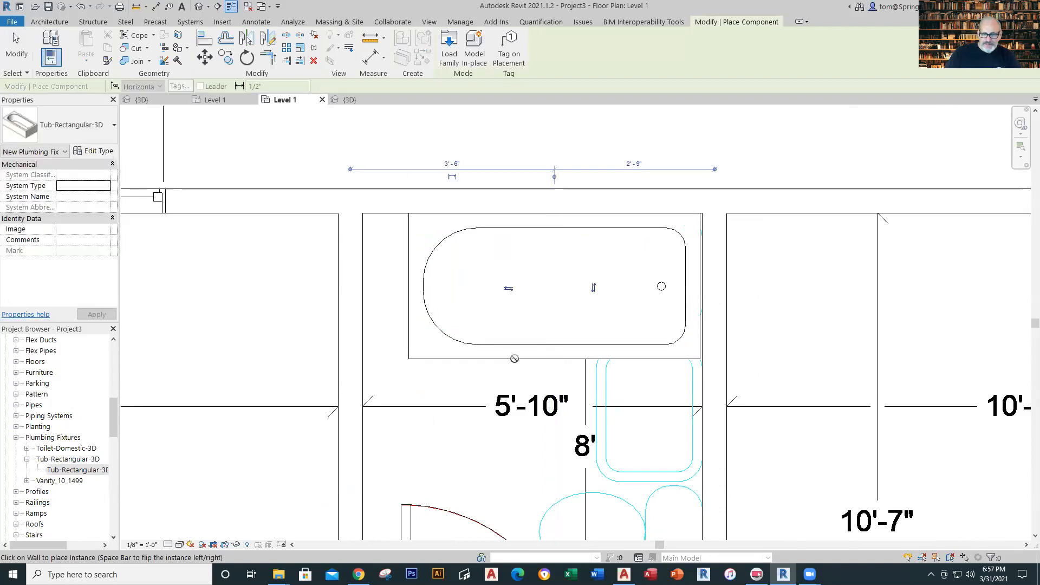
{"action": "scroll", "coordinate": [515, 359], "scroll_direction": "down", "scroll_amount": 5}
{"action": "left_click", "coordinate": [76, 470]}
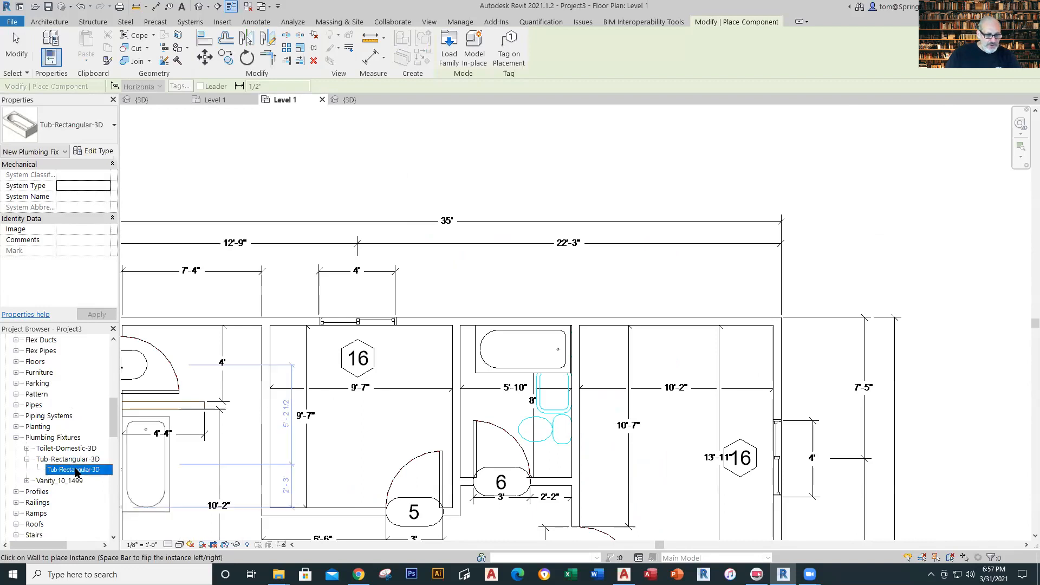
{"action": "key", "text": "Escape"}
- Place a Vanity_10_1499 over the drawn sink between the tub and the toilet outline
{"action": "left_click", "coordinate": [27, 480]}
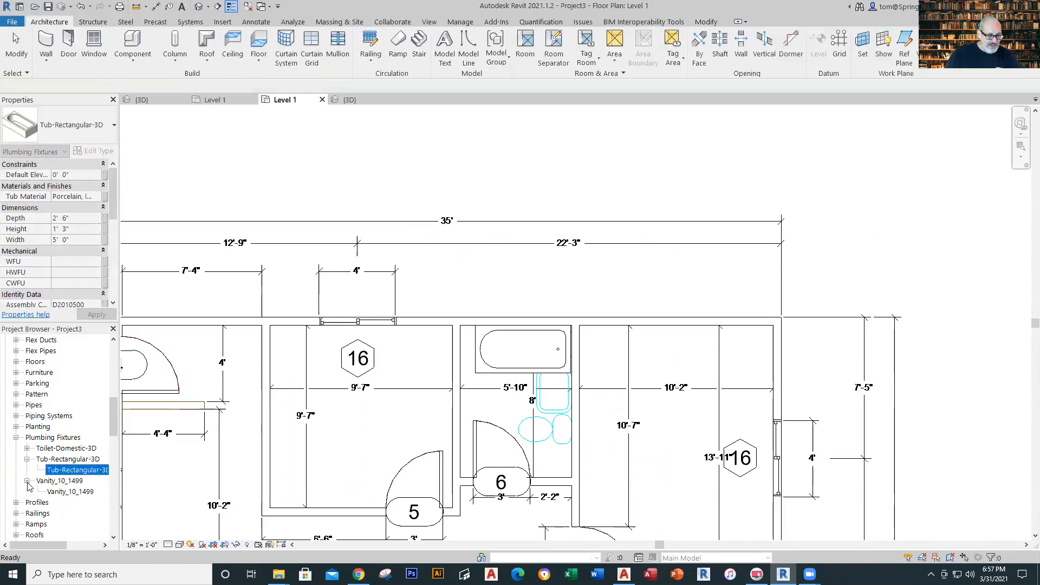
{"action": "left_click_drag", "start_coordinate": [70, 492], "coordinate": [552, 418]}
{"action": "scroll", "coordinate": [539, 415], "scroll_direction": "up", "scroll_amount": 4}
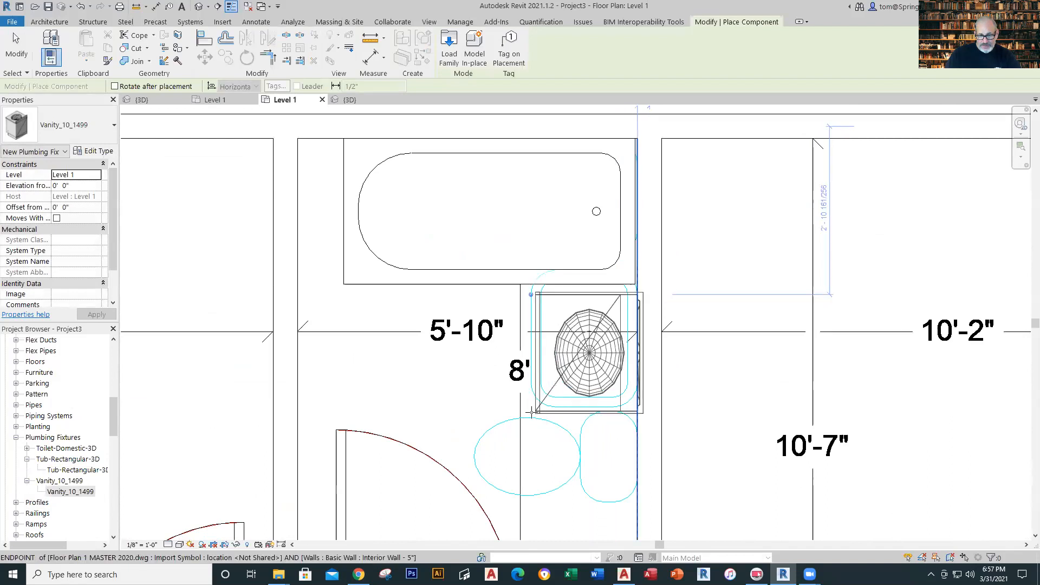
{"action": "left_click", "coordinate": [530, 411]}
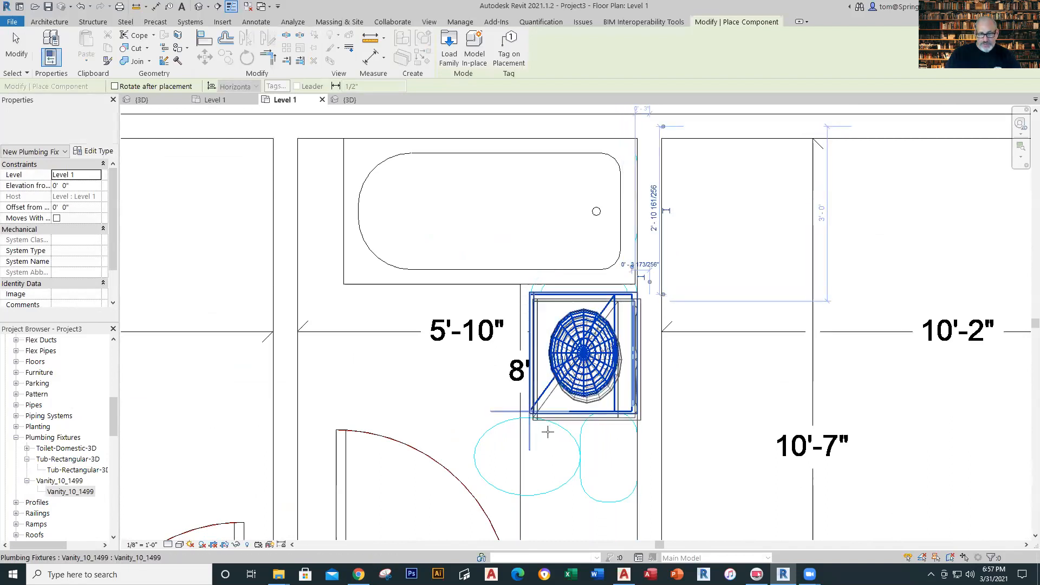
{"action": "key", "text": "Escape"}
{"action": "key", "text": "Escape"}
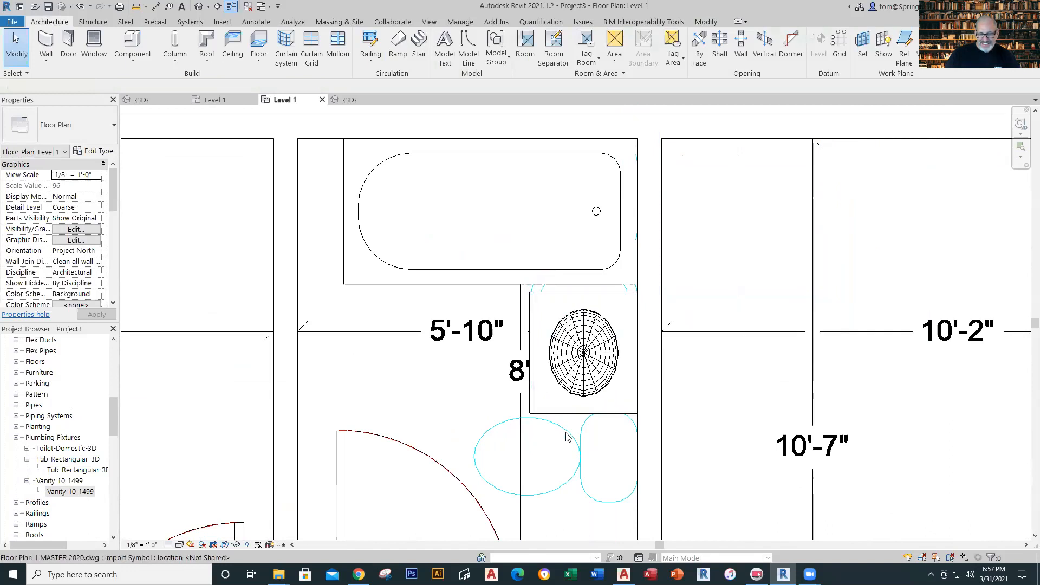
- Rotate the vanity so its back faces the bathroom's right wall and move it against that wall in front of the tub
{"action": "left_click", "coordinate": [541, 411]}
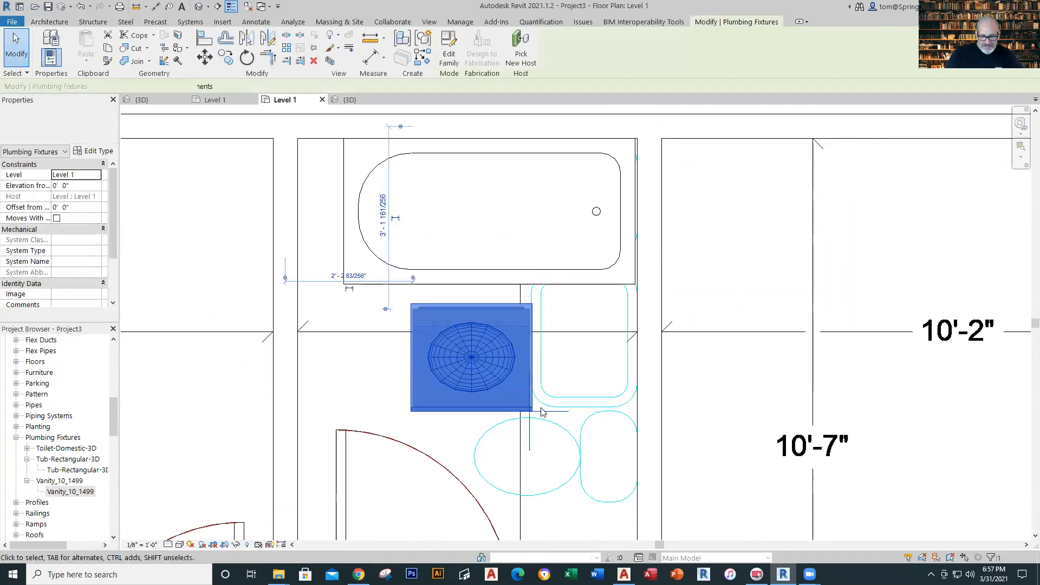
{"action": "key", "text": "space"}
{"action": "key", "text": "space"}
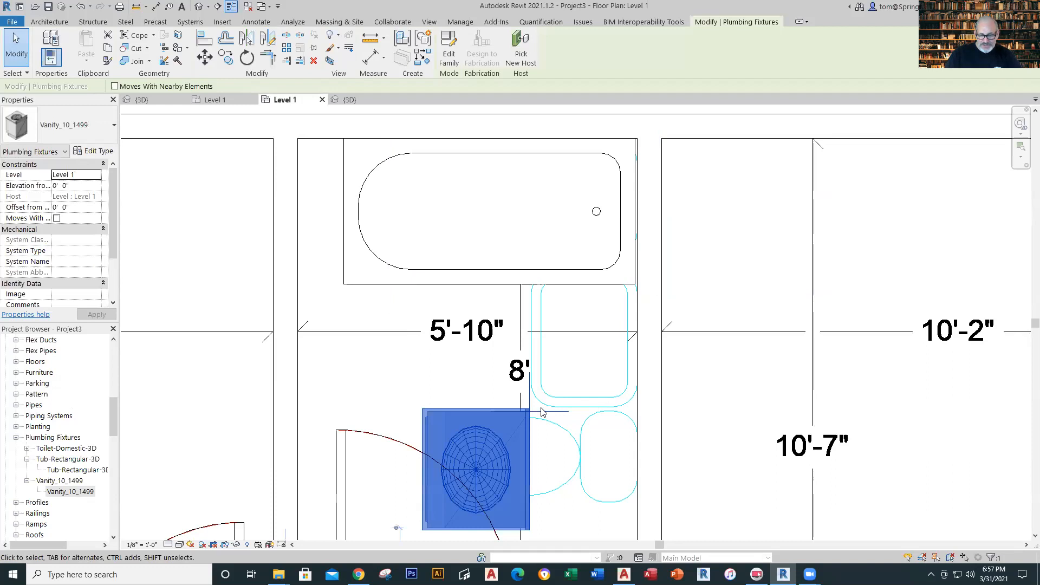
{"action": "left_click", "coordinate": [396, 402]}
{"action": "left_click_drag", "start_coordinate": [430, 413], "coordinate": [541, 308]}
{"action": "left_click", "coordinate": [360, 363]}
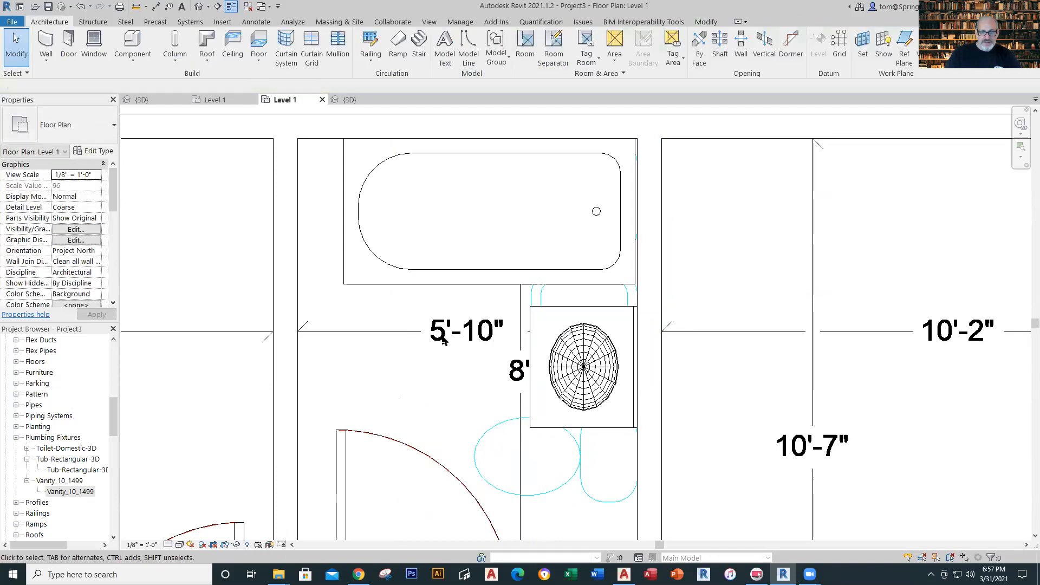
- Place a Toilet-Domestic-3D against the bathroom's right wall beside the vanity, with its bowl facing the door swing
{"action": "scroll", "coordinate": [444, 446], "scroll_direction": "down", "scroll_amount": 4}
{"action": "middle_click_drag", "start_coordinate": [444, 445], "coordinate": [454, 331]}
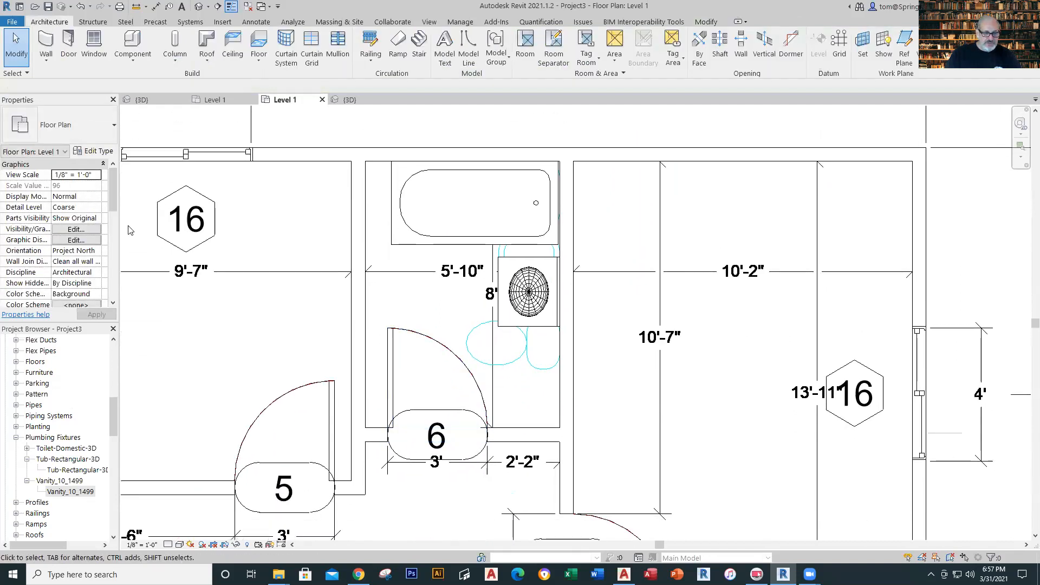
{"action": "left_click", "coordinate": [26, 448]}
{"action": "left_click", "coordinate": [65, 459]}
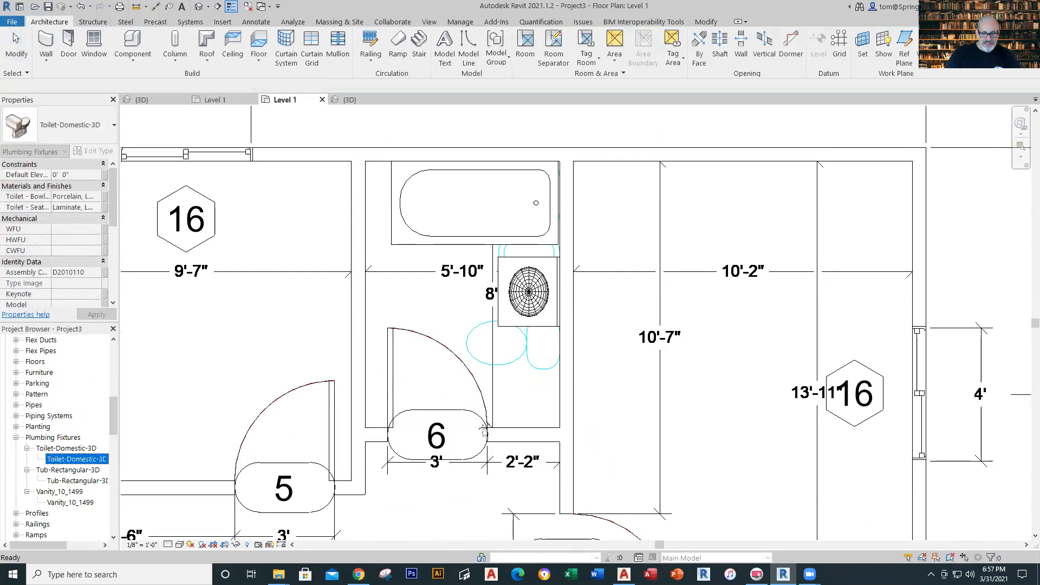
{"action": "left_click_drag", "start_coordinate": [484, 431], "coordinate": [486, 429]}
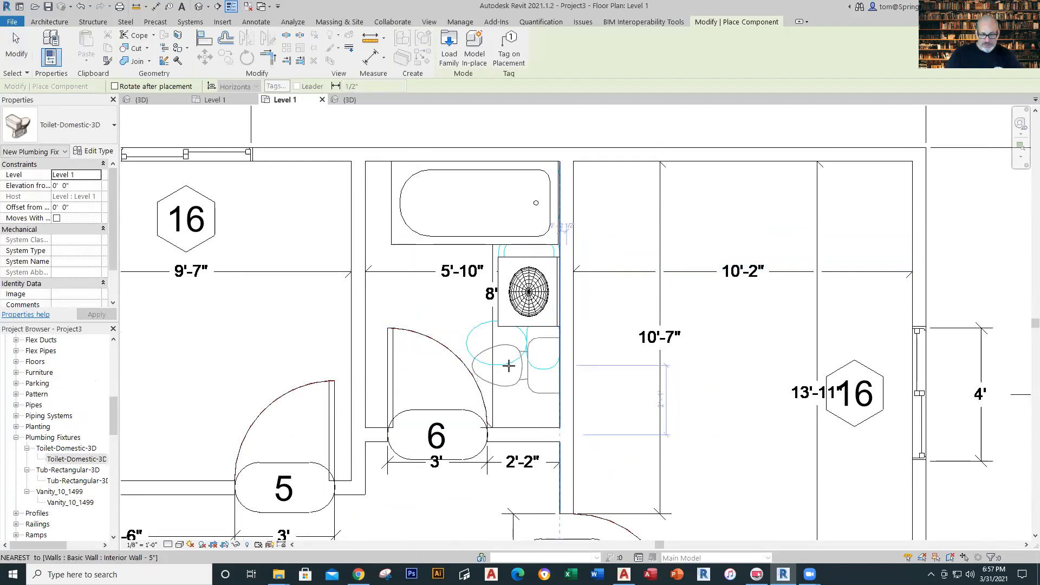
{"action": "left_click", "coordinate": [508, 366]}
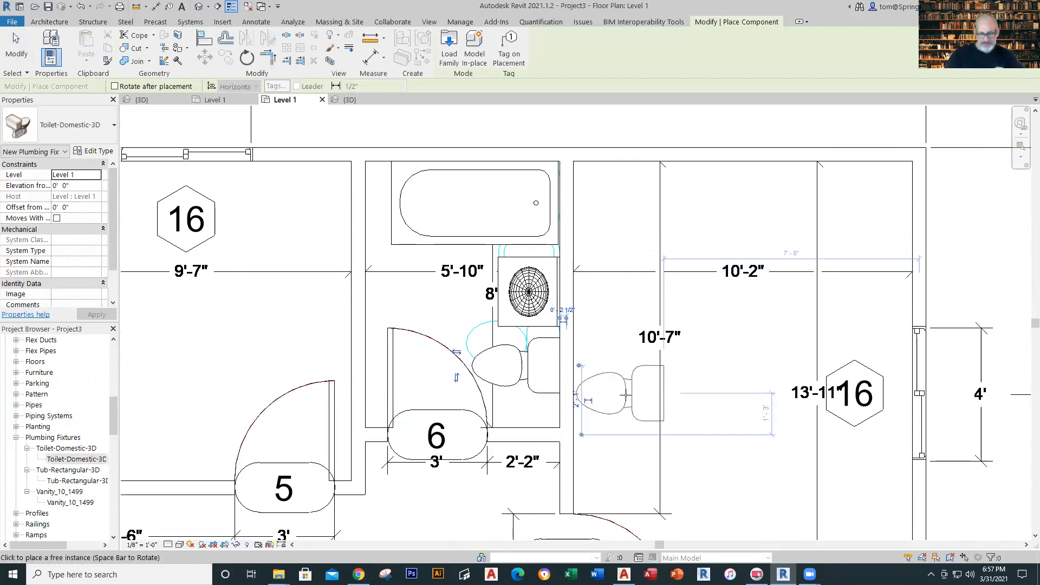
{"action": "key", "text": "Escape"}
{"action": "key", "text": "Escape"}
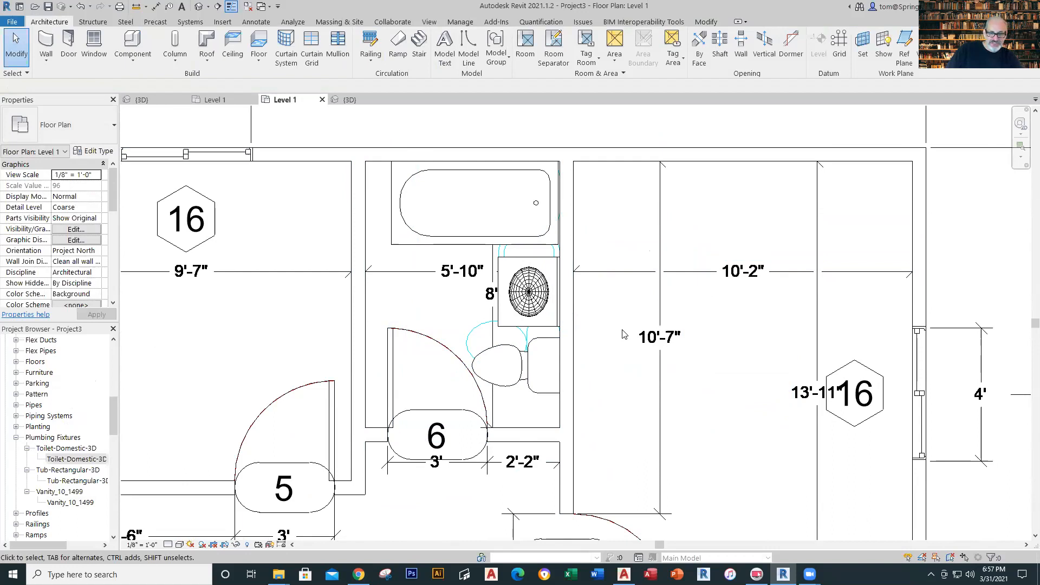
- Create a perspective camera view with the eye at the bathroom doorway and the target past the room's back right corner
{"action": "left_click", "coordinate": [208, 6]}
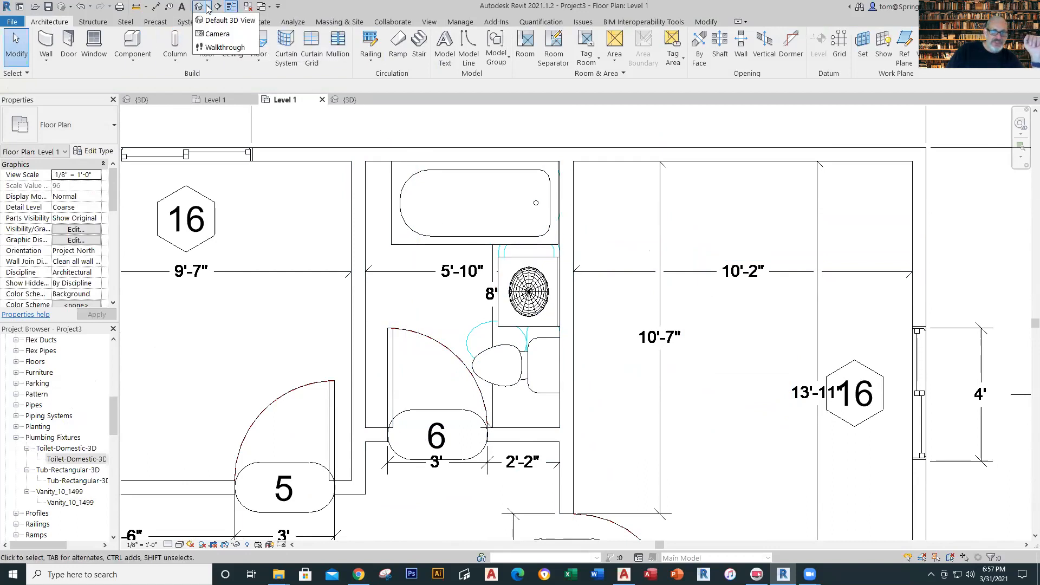
{"action": "left_click", "coordinate": [217, 33]}
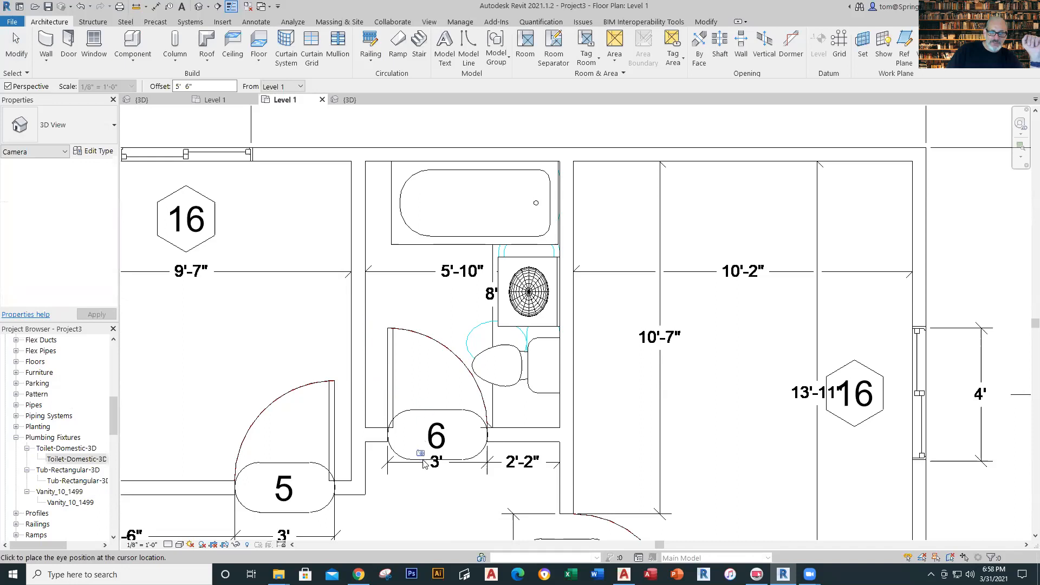
{"action": "left_click", "coordinate": [410, 428]}
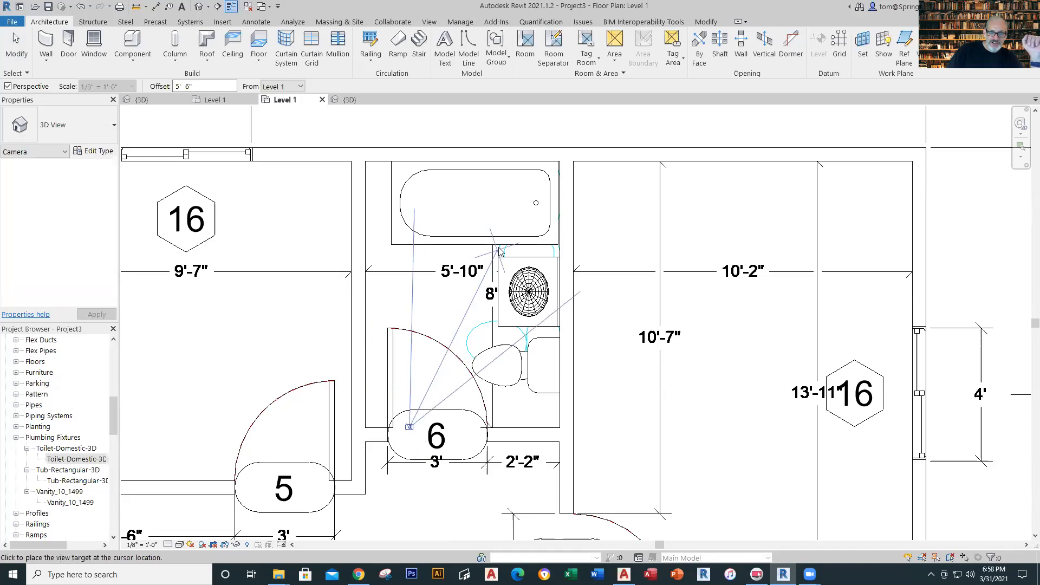
{"action": "left_click", "coordinate": [568, 132]}
- Enlarge the bathroom camera view's crop region on all four sides until the tub, vanity and whole toilet fit inside
{"action": "scroll", "coordinate": [562, 274], "scroll_direction": "down", "scroll_amount": 5}
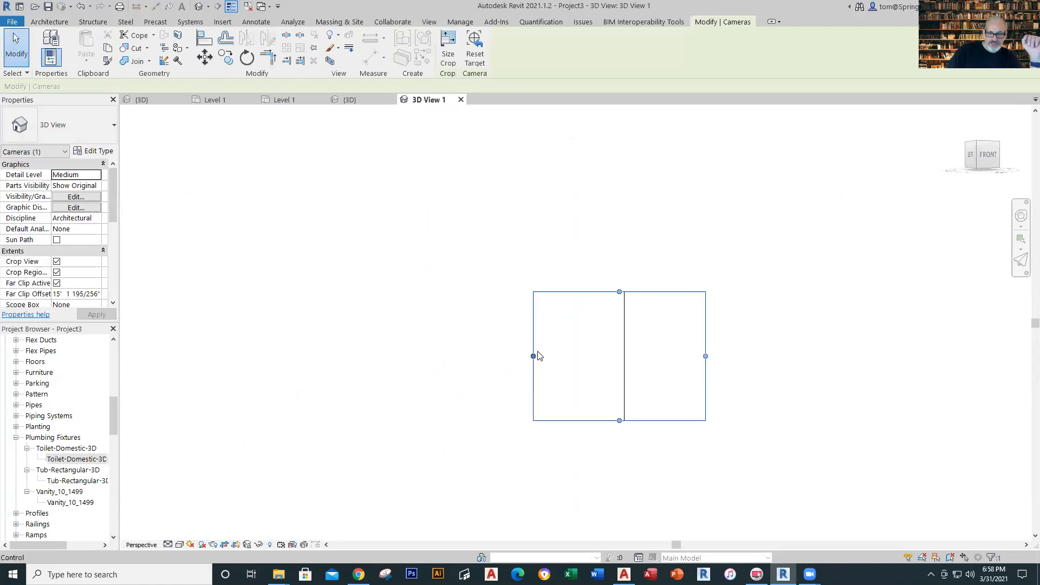
{"action": "left_click_drag", "start_coordinate": [533, 356], "coordinate": [229, 356]}
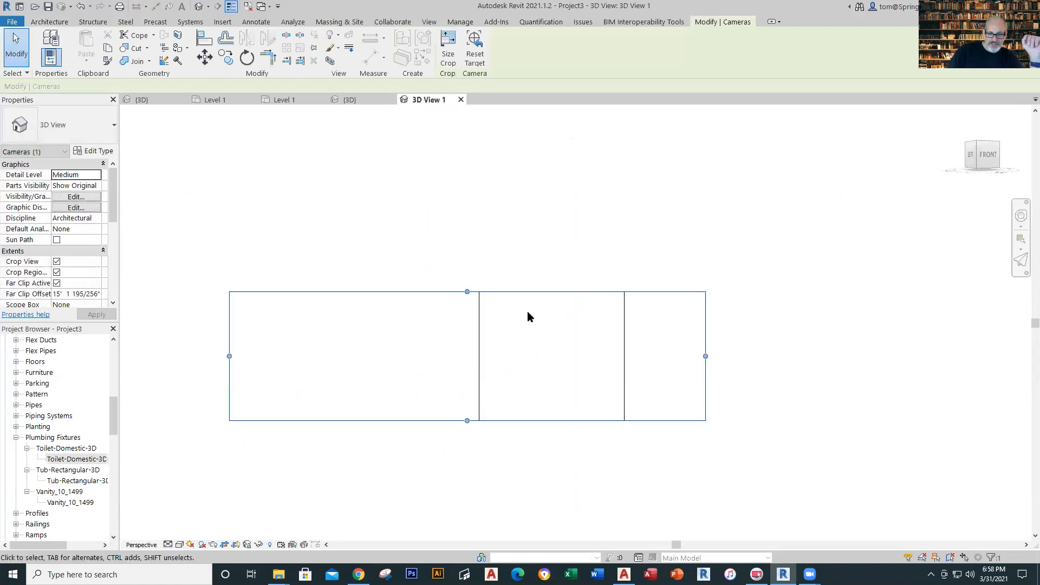
{"action": "left_click_drag", "start_coordinate": [467, 292], "coordinate": [468, 146]}
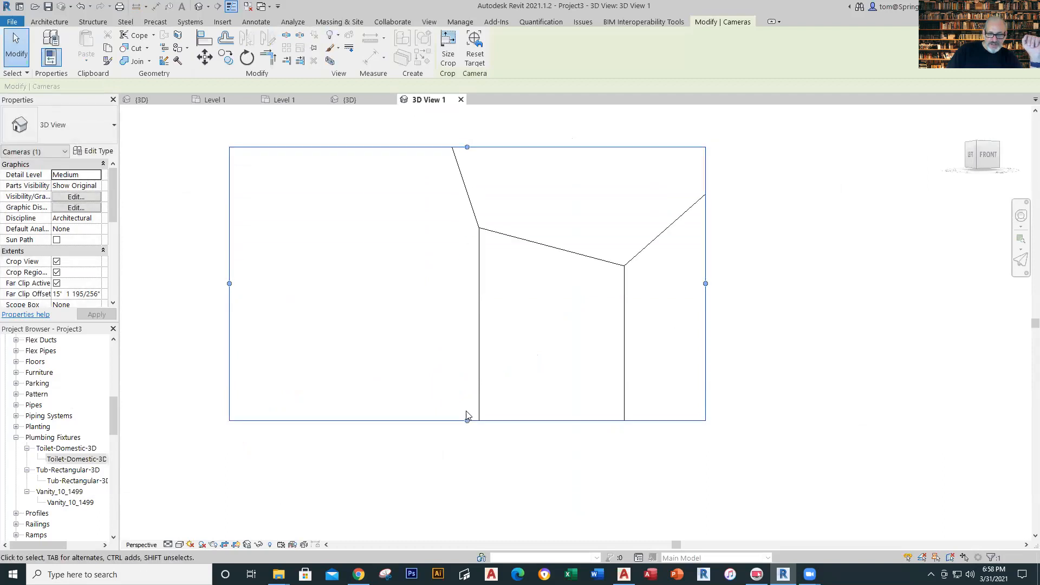
{"action": "left_click_drag", "start_coordinate": [466, 420], "coordinate": [467, 508]}
{"action": "scroll", "coordinate": [598, 429], "scroll_direction": "down", "scroll_amount": 3}
{"action": "middle_click_drag", "start_coordinate": [613, 395], "coordinate": [644, 244]}
{"action": "left_click_drag", "start_coordinate": [553, 323], "coordinate": [553, 454]}
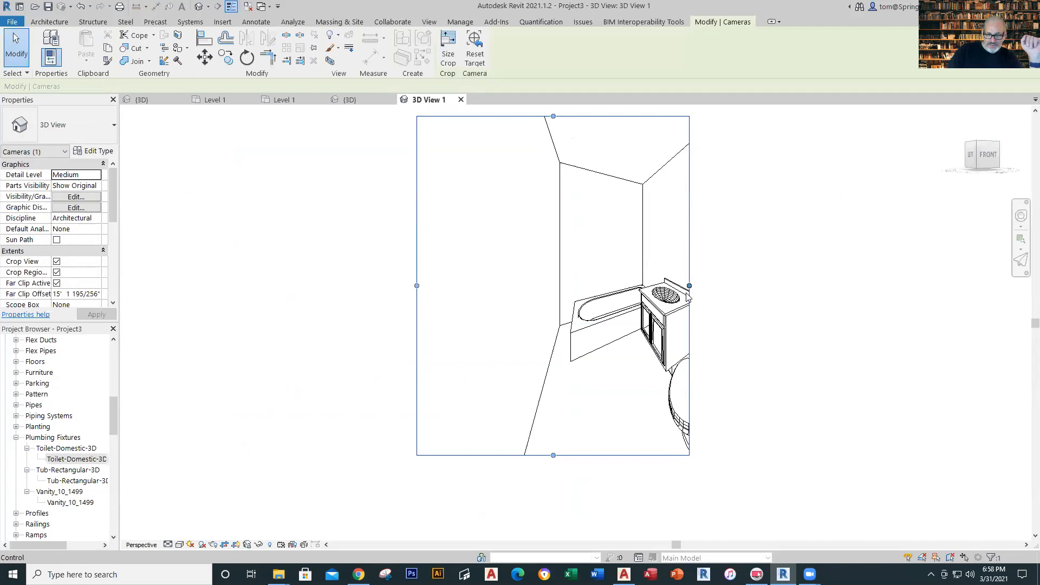
{"action": "left_click_drag", "start_coordinate": [689, 286], "coordinate": [862, 309]}
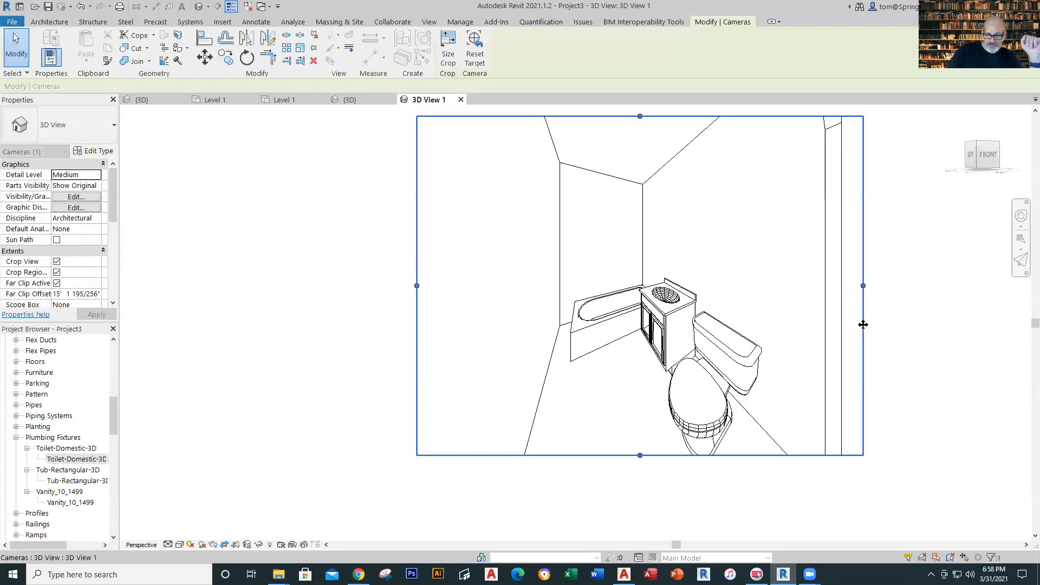
{"action": "scroll", "coordinate": [802, 393], "scroll_direction": "down", "scroll_amount": 1}
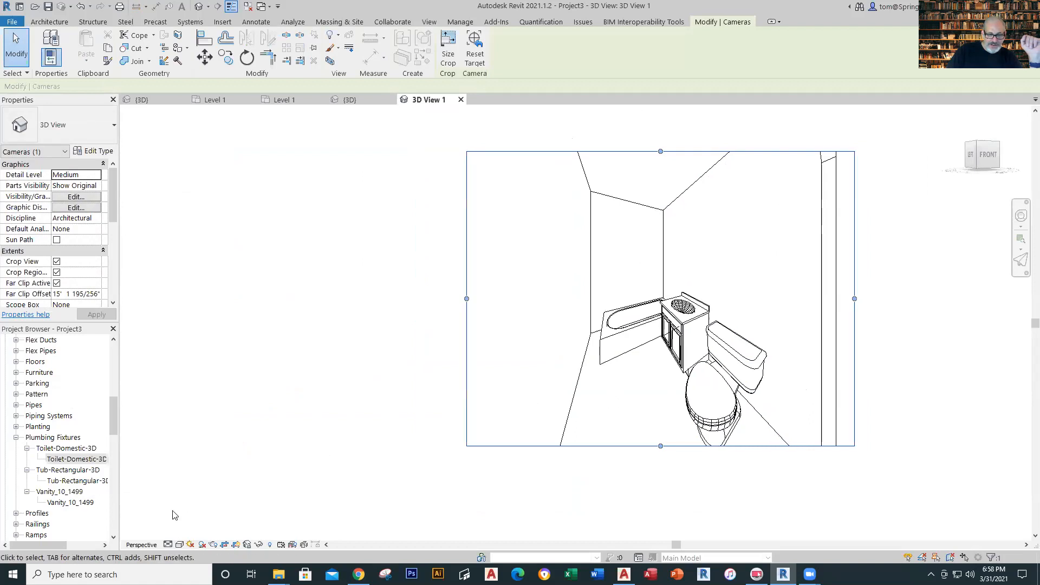
- Try the Realistic visual style on the bathroom camera view, and settle on Consistent Colors
{"action": "left_click", "coordinate": [178, 546]}
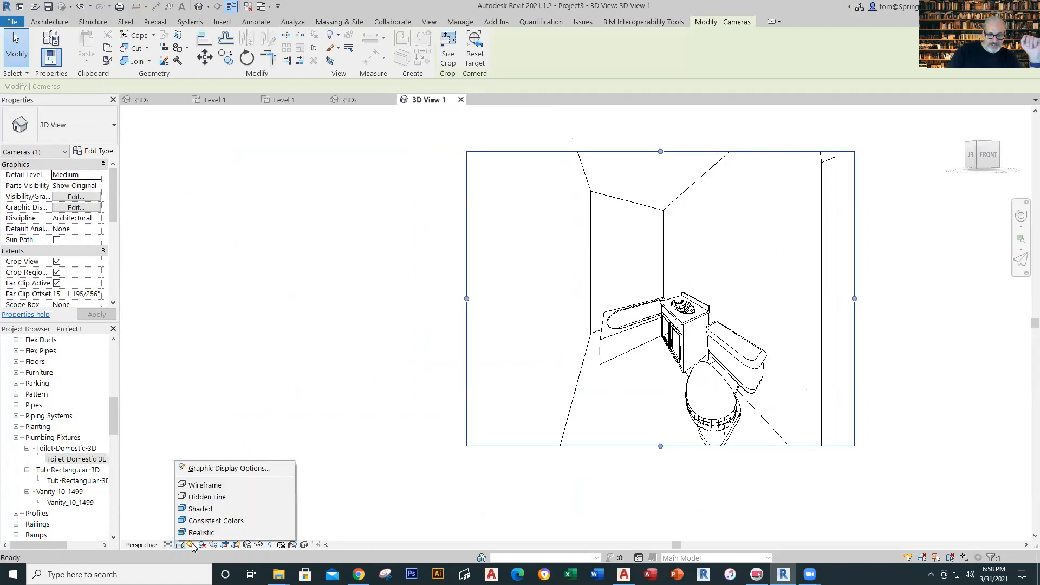
{"action": "left_click", "coordinate": [205, 533]}
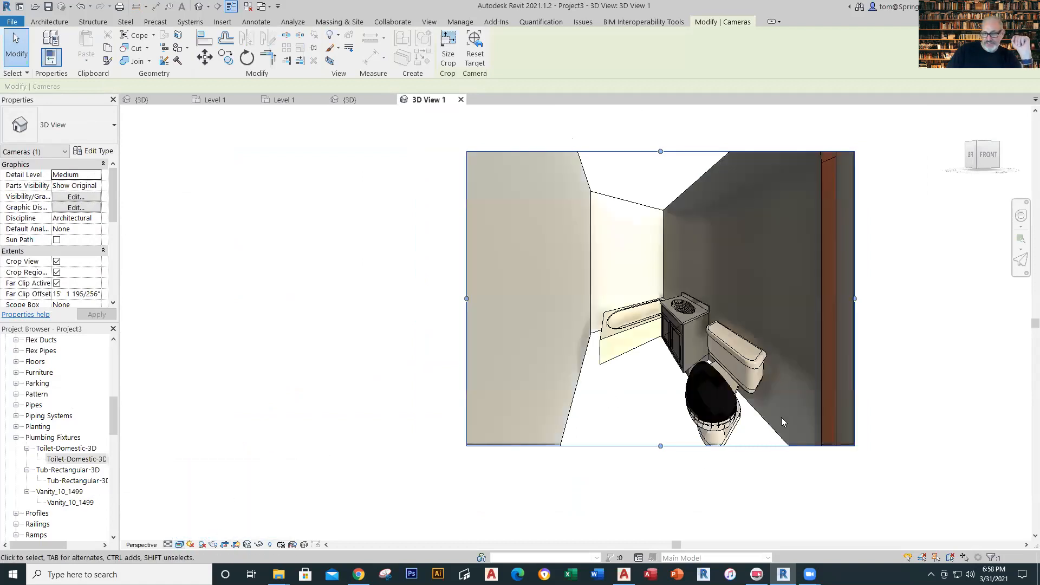
{"action": "scroll", "coordinate": [780, 416], "scroll_direction": "up", "scroll_amount": 1}
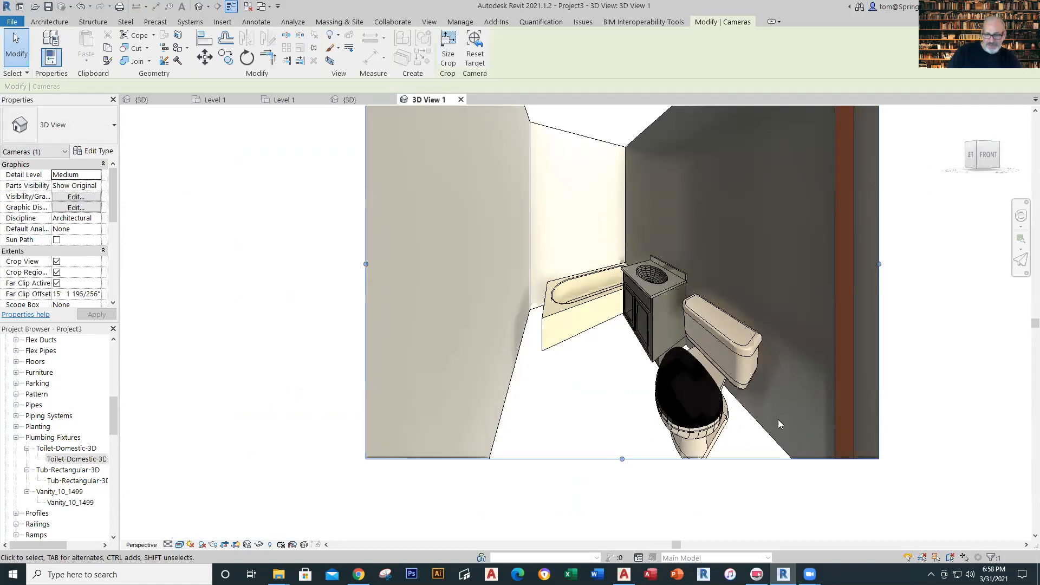
{"action": "left_click", "coordinate": [178, 545]}
{"action": "left_click", "coordinate": [230, 518]}
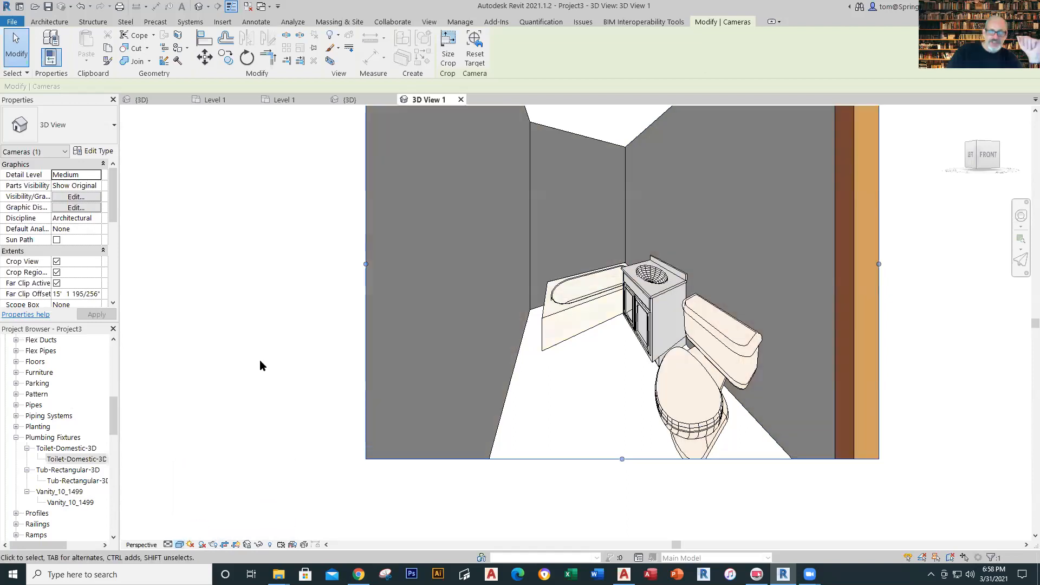
- Compare the Level 1 floor plan, the bathroom fixtures in the 3D view and the camera view, ending on the Level 1 plan
{"action": "left_click", "coordinate": [208, 6]}
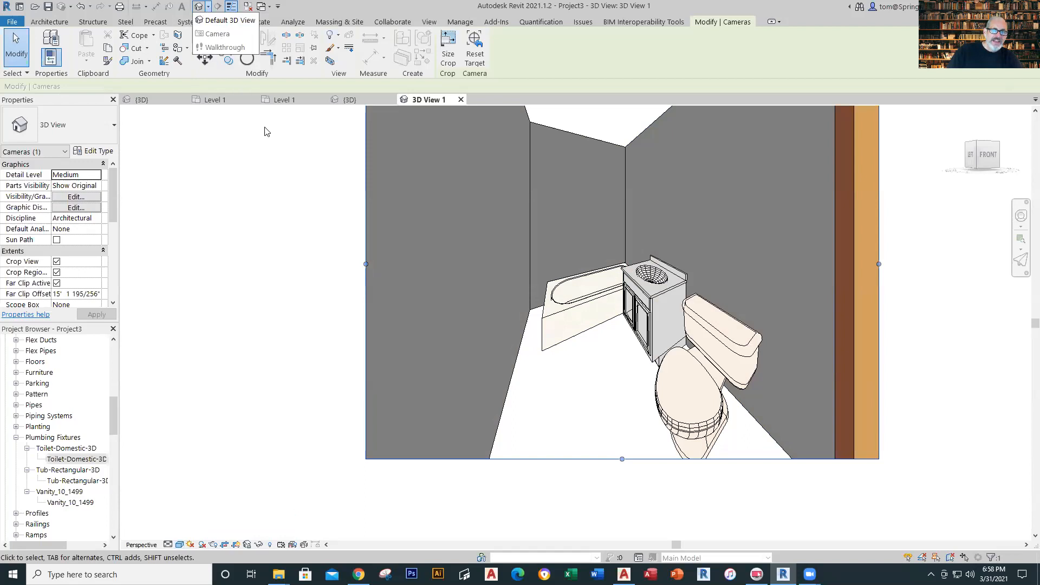
{"action": "left_click", "coordinate": [285, 102]}
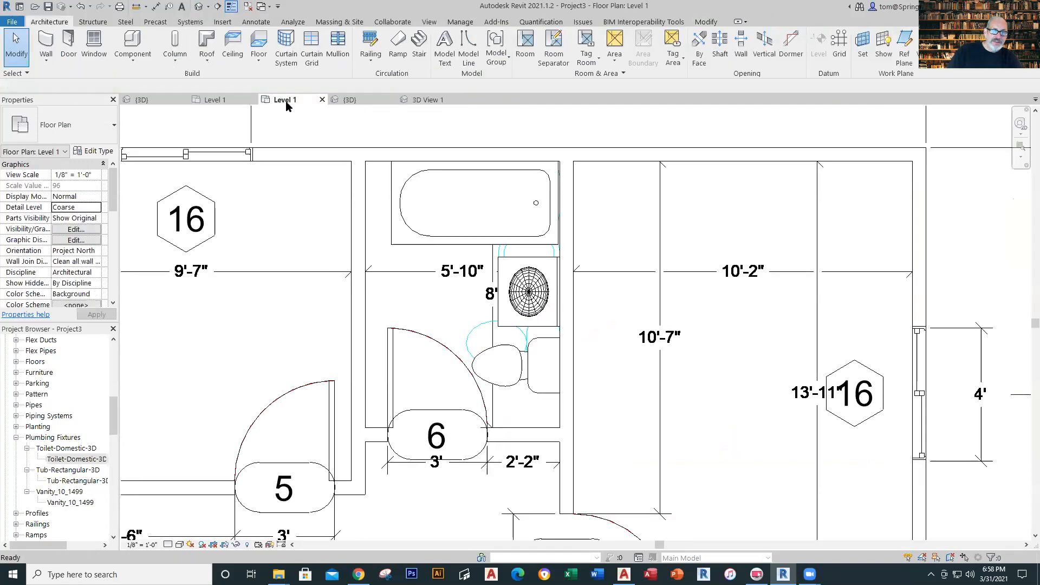
{"action": "left_click", "coordinate": [208, 6]}
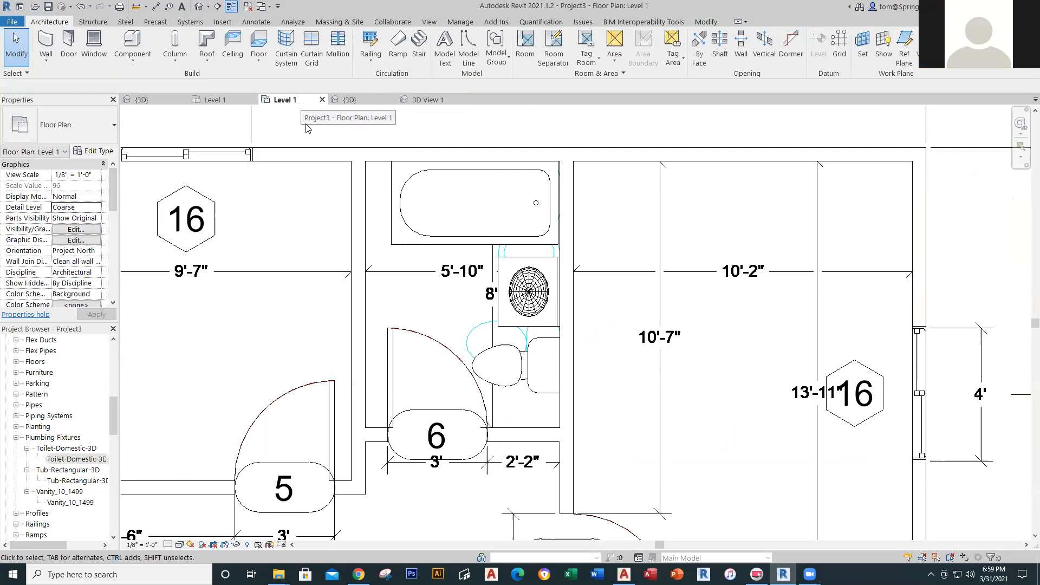
{"action": "scroll", "coordinate": [472, 387], "scroll_direction": "down", "scroll_amount": 5}
{"action": "middle_click_drag", "start_coordinate": [480, 427], "coordinate": [490, 277]}
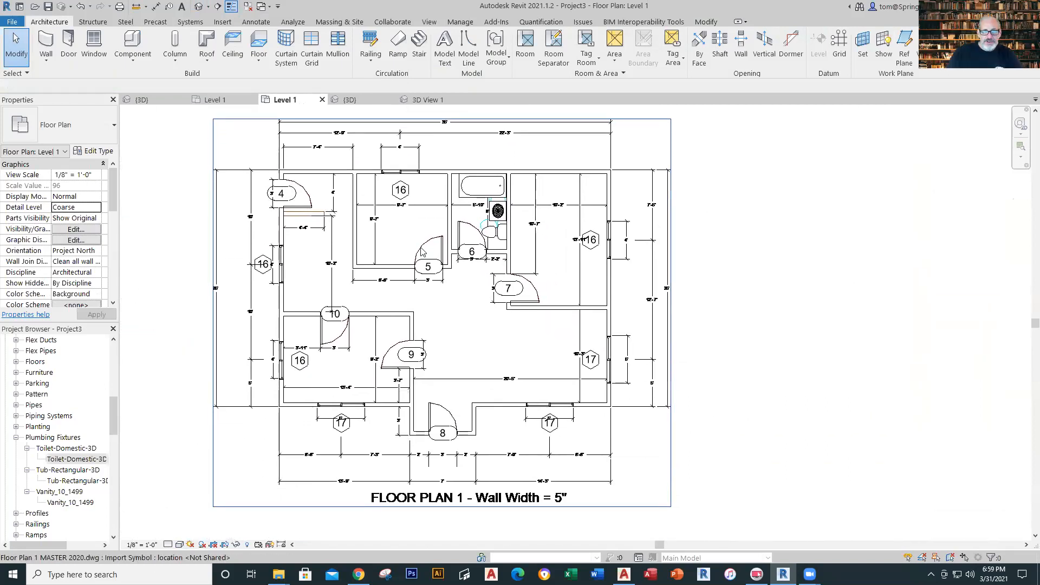
{"action": "left_click", "coordinate": [347, 100]}
{"action": "scroll", "coordinate": [805, 360], "scroll_direction": "down", "scroll_amount": 2}
{"action": "middle_click_drag", "start_coordinate": [805, 360], "coordinate": [413, 313]}
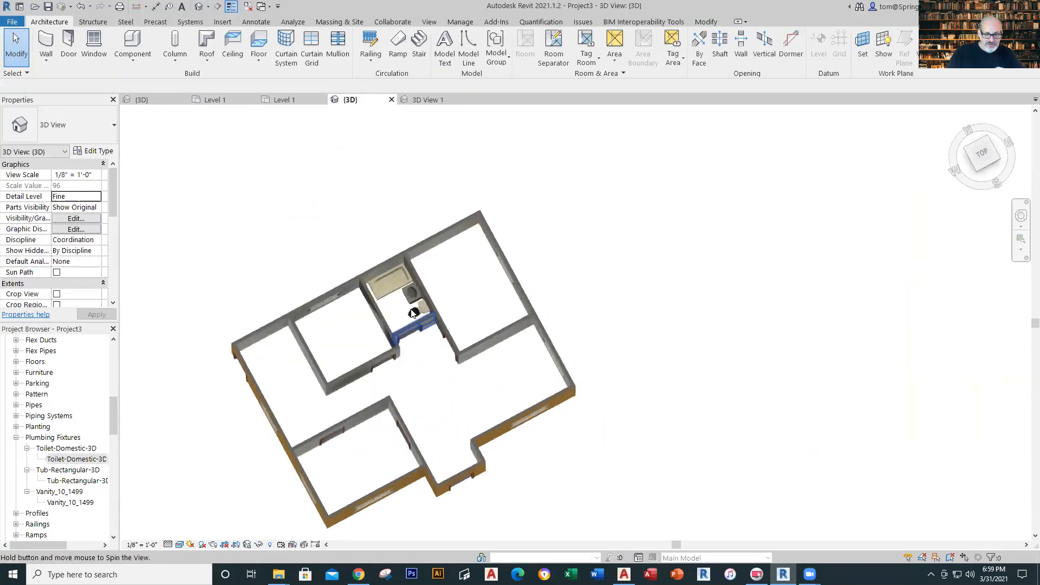
{"action": "scroll", "coordinate": [413, 314], "scroll_direction": "up", "scroll_amount": 8}
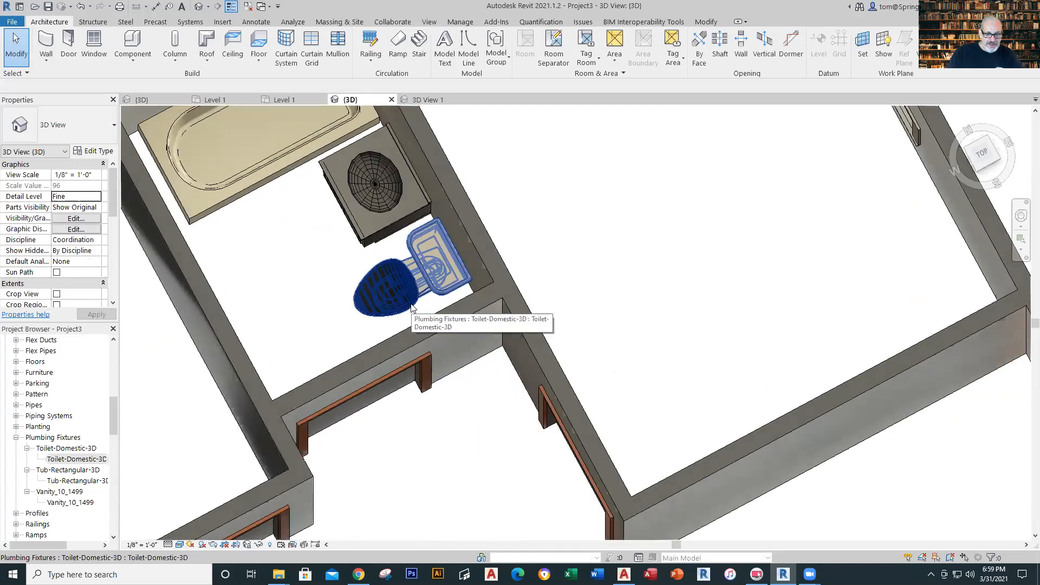
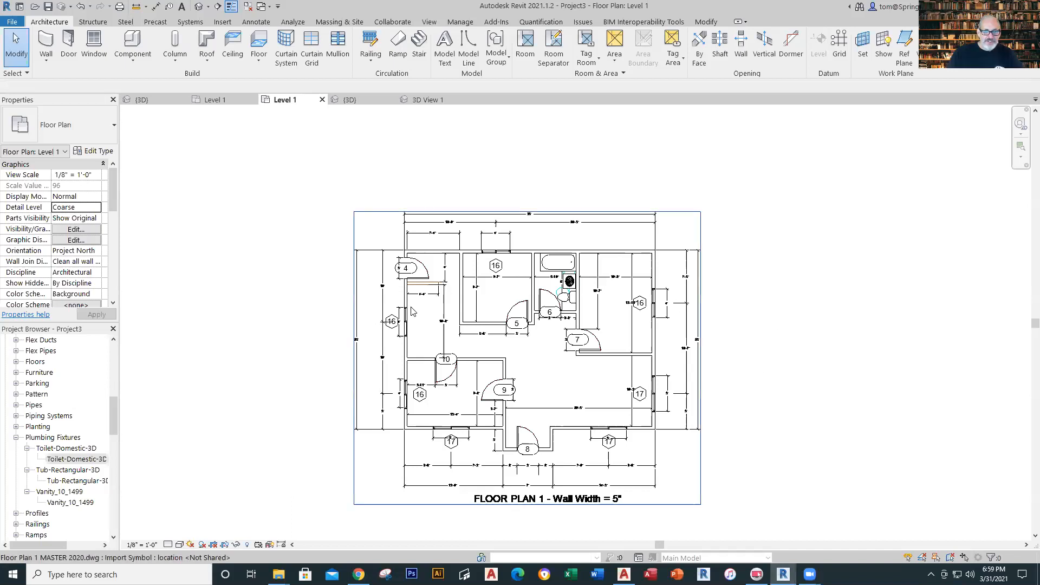
{"action": "middle_click_drag", "start_coordinate": [432, 372], "coordinate": [424, 338]}
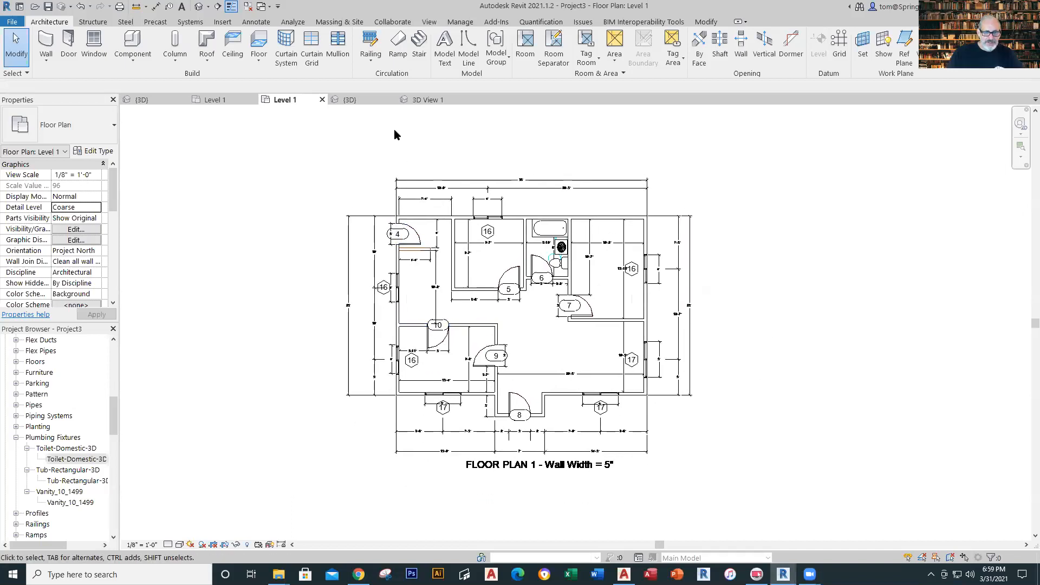
{"action": "left_click", "coordinate": [418, 99]}
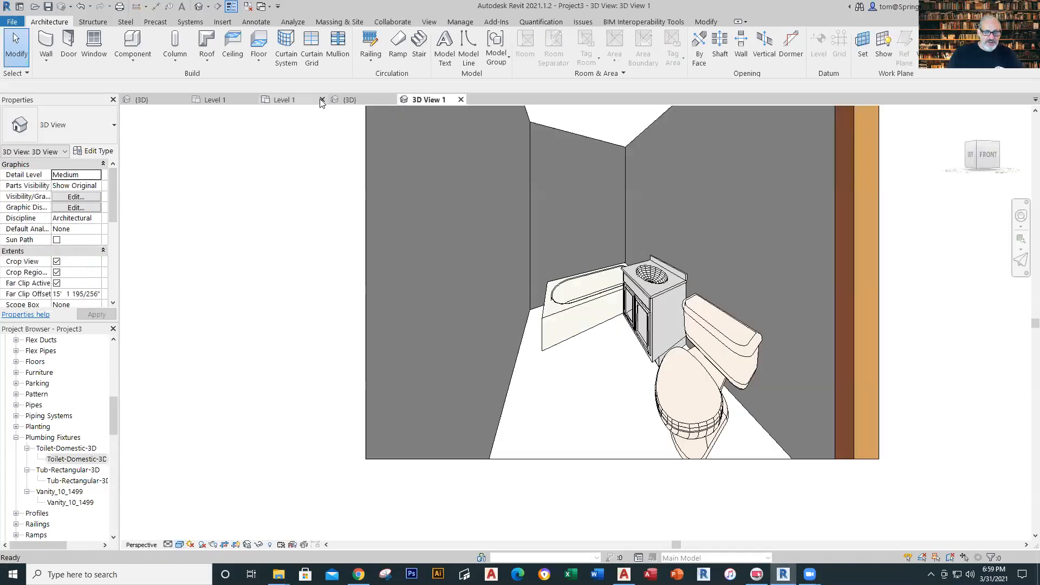
{"action": "left_click", "coordinate": [347, 100]}
{"action": "left_click", "coordinate": [283, 100]}
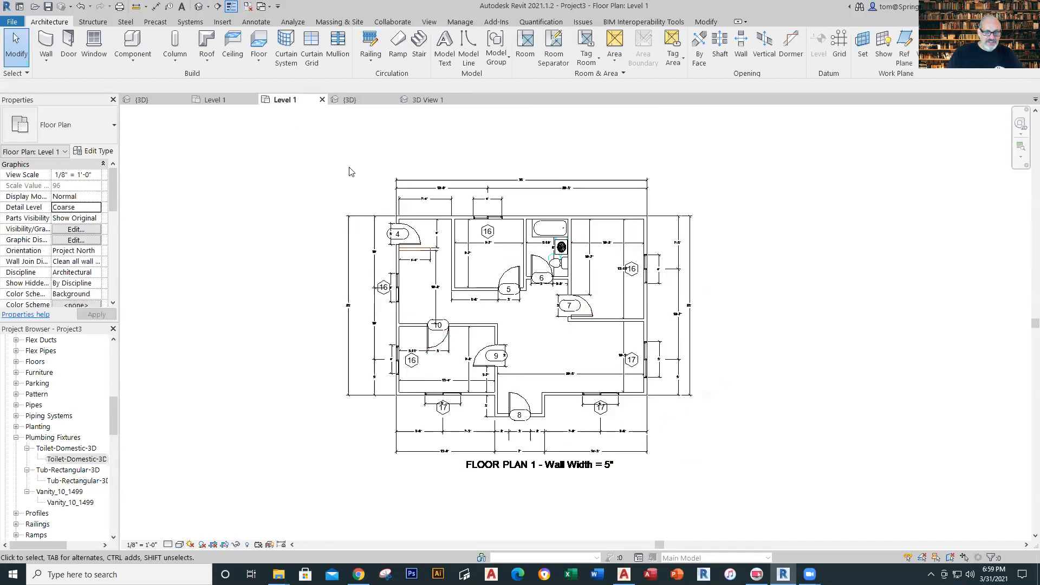
- Hide the imported Floor Plan 1 MASTER 2020.dwg element in the Level 1 plan
{"action": "scroll", "coordinate": [563, 353], "scroll_direction": "up", "scroll_amount": 1}
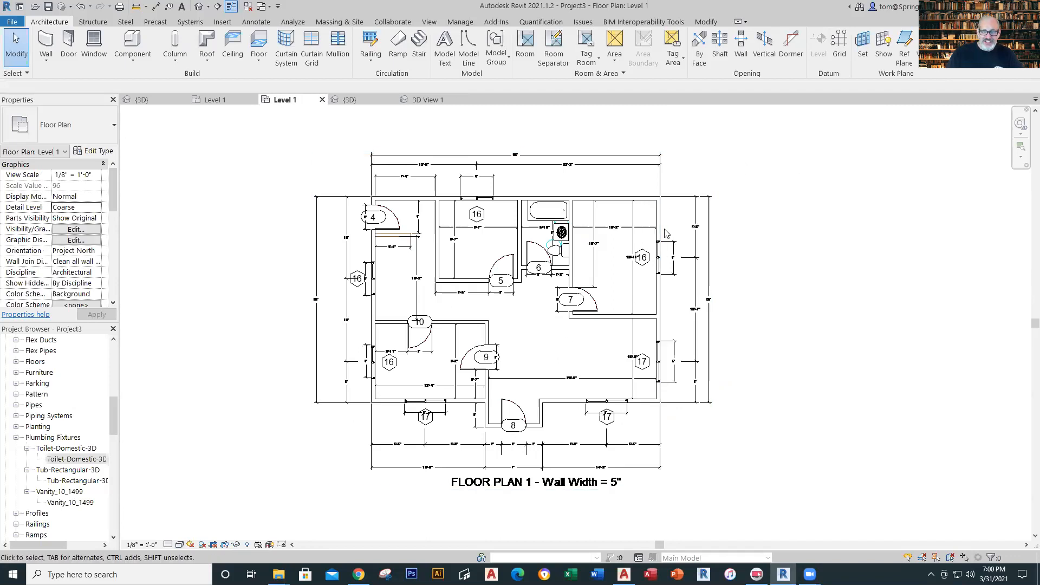
{"action": "left_click", "coordinate": [613, 232]}
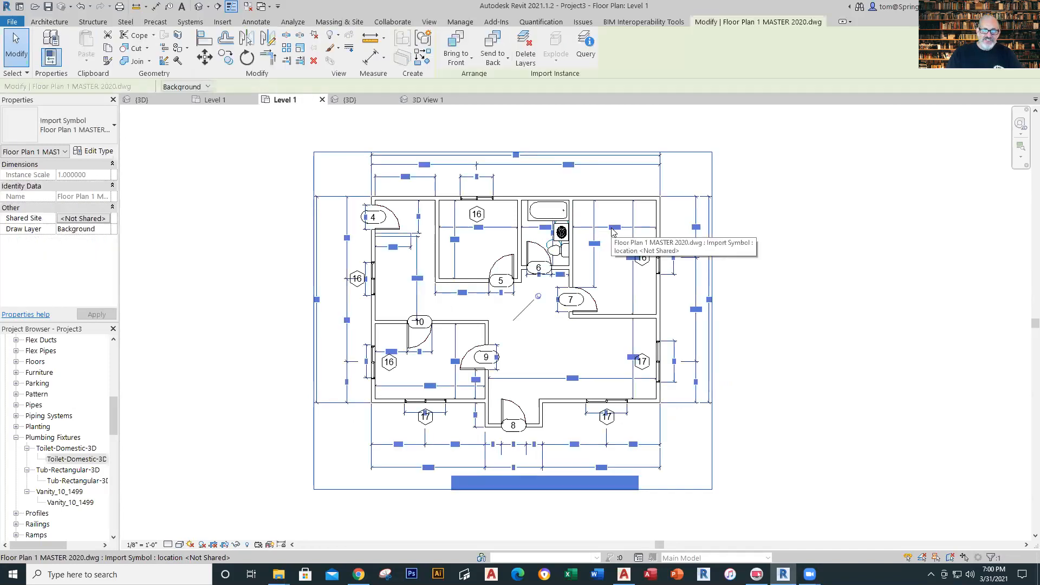
{"action": "right_click", "coordinate": [613, 232]}
{"action": "mouse_move", "coordinate": [670, 281]}
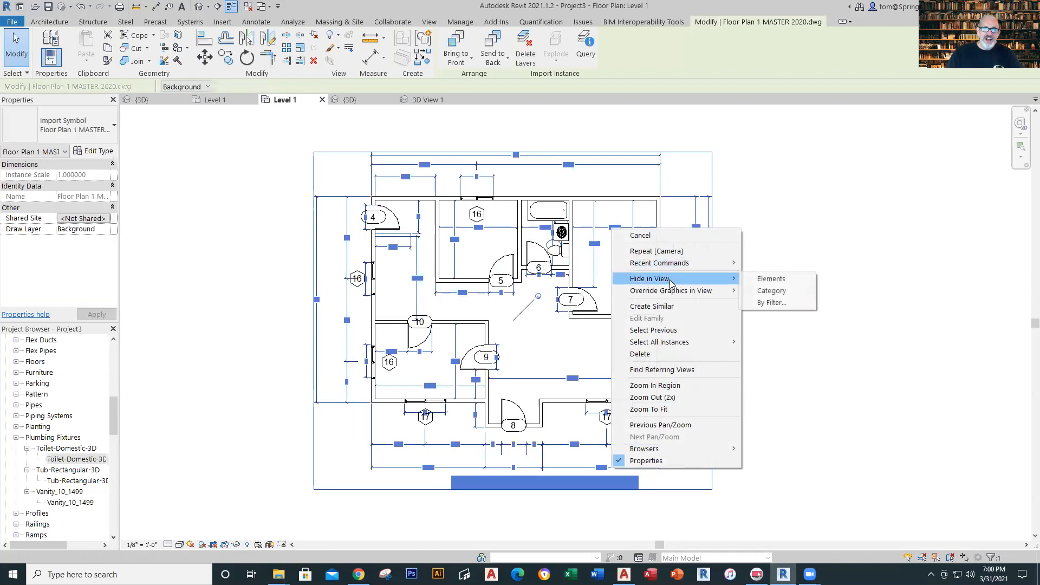
{"action": "left_click", "coordinate": [779, 279]}
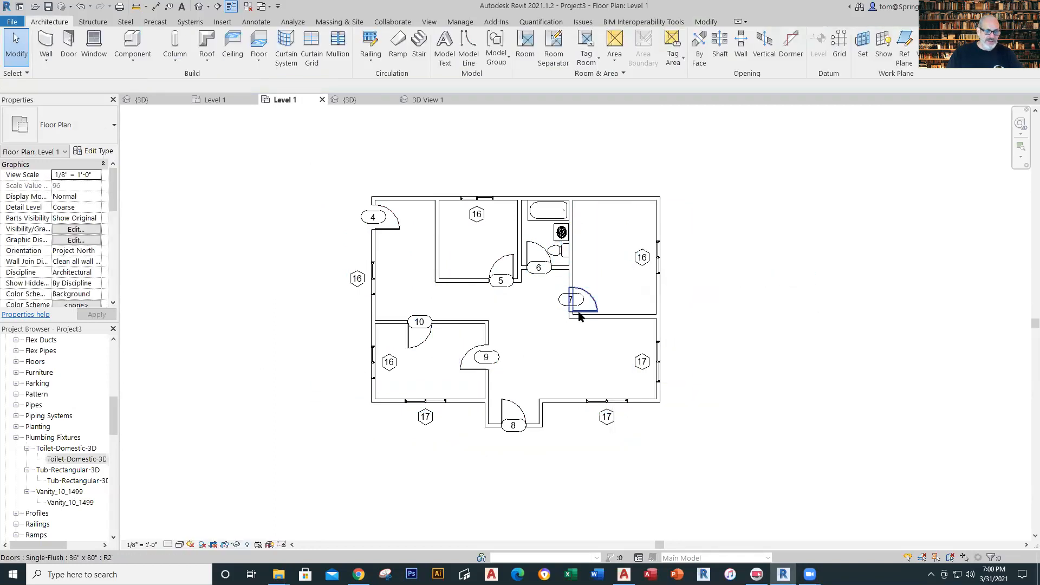
- Begin a roof by footprint, moving it to Level 2, and set its overhang to 1'
{"action": "scroll", "coordinate": [563, 360], "scroll_direction": "up", "scroll_amount": 1}
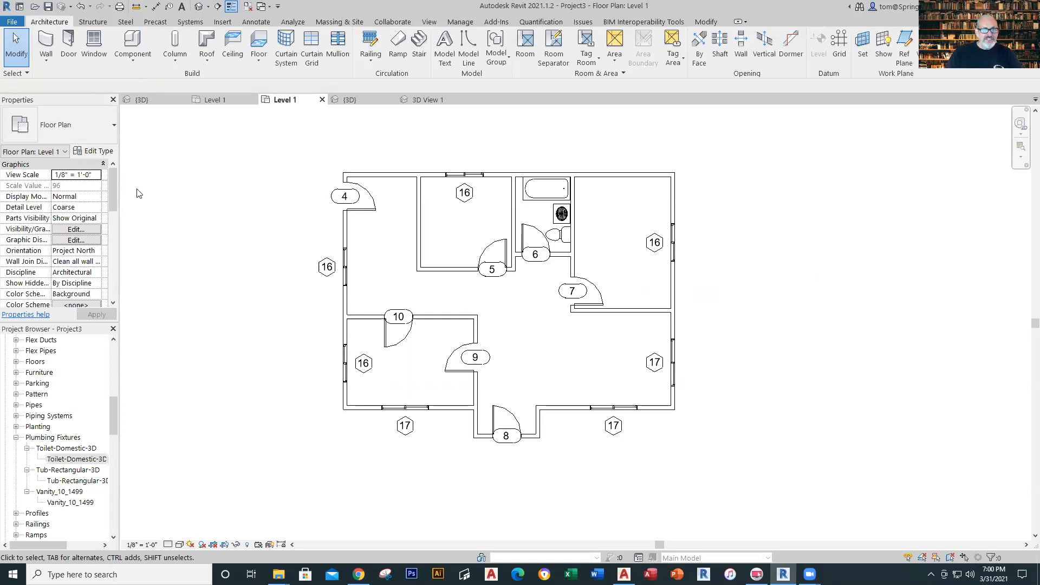
{"action": "left_click", "coordinate": [208, 57]}
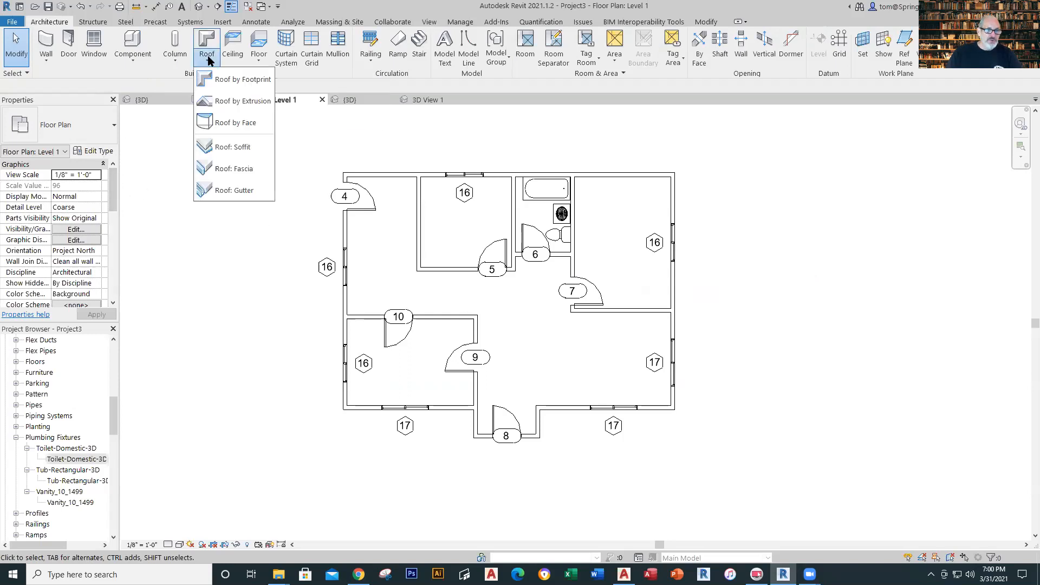
{"action": "left_click", "coordinate": [237, 80]}
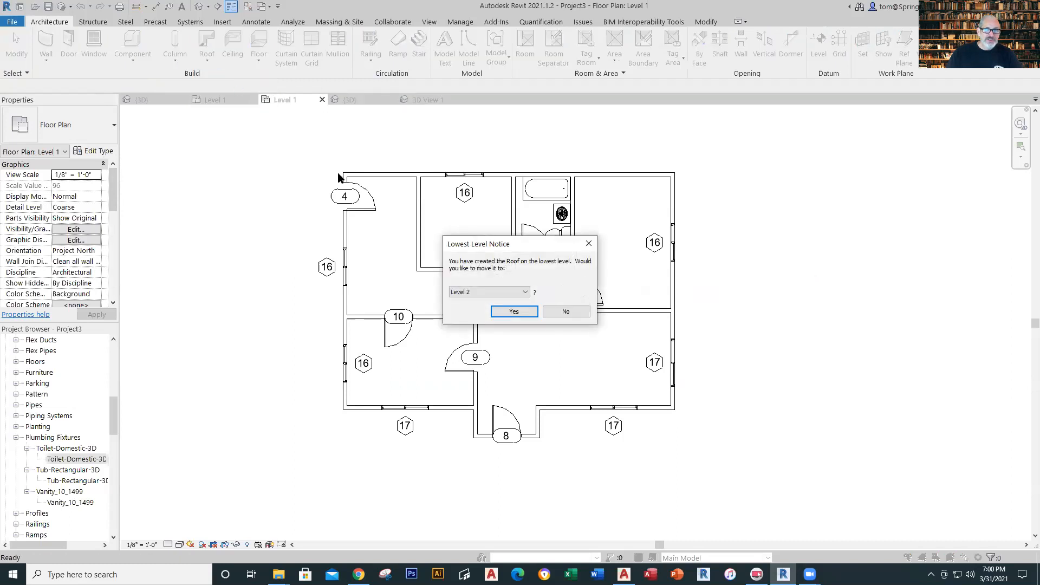
{"action": "left_click", "coordinate": [514, 311]}
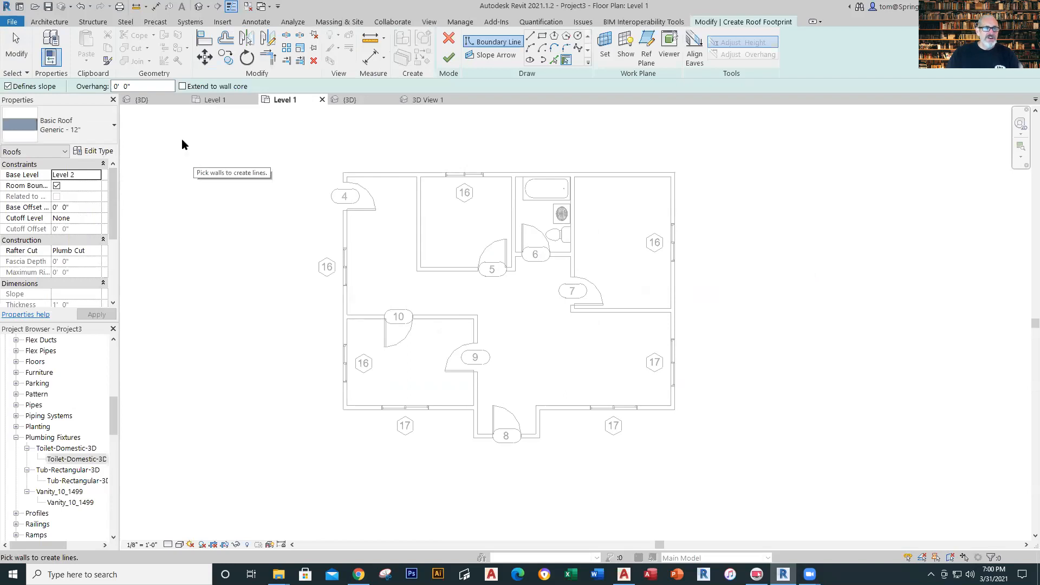
{"action": "left_click", "coordinate": [142, 86]}
{"action": "type", "text": "1"}
{"action": "key", "text": "Return"}
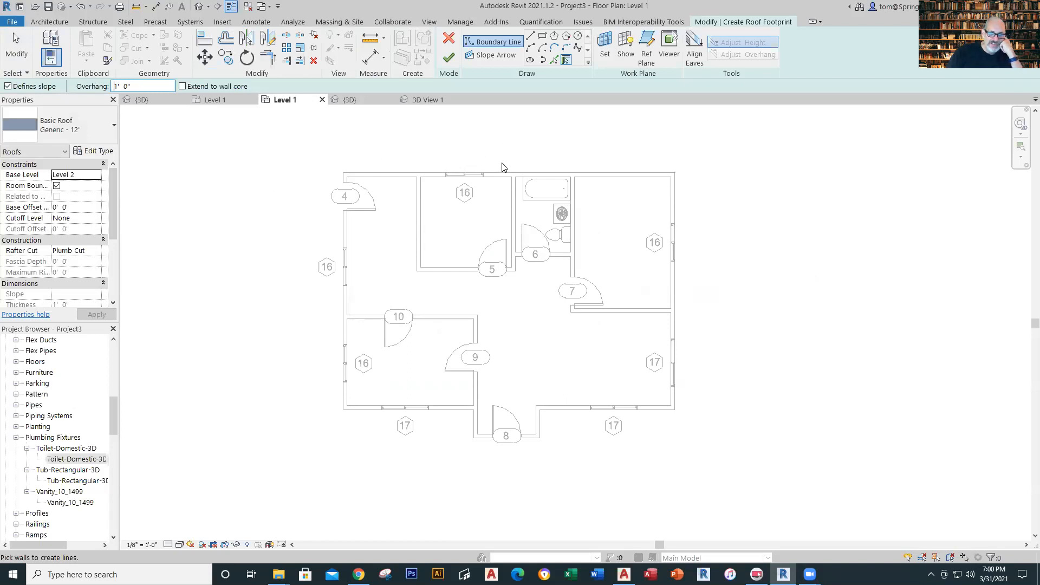
- Pick all the exterior walls, including the three around the entry bump-out, as the sloped roof boundary and finish the roof
{"action": "left_click", "coordinate": [502, 177]}
{"action": "left_click", "coordinate": [698, 210]}
{"action": "left_click", "coordinate": [648, 409]}
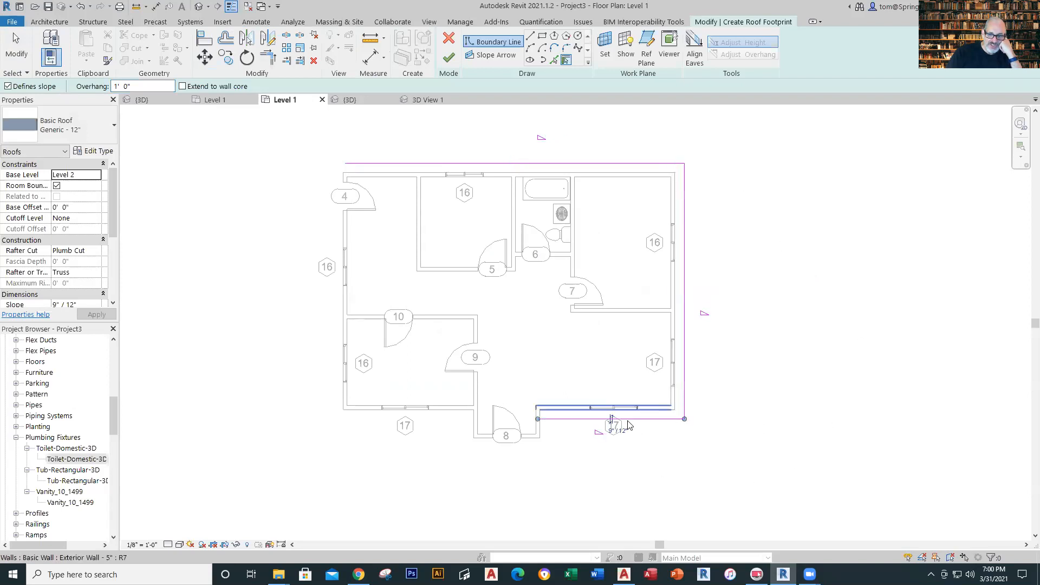
{"action": "left_click", "coordinate": [538, 430]}
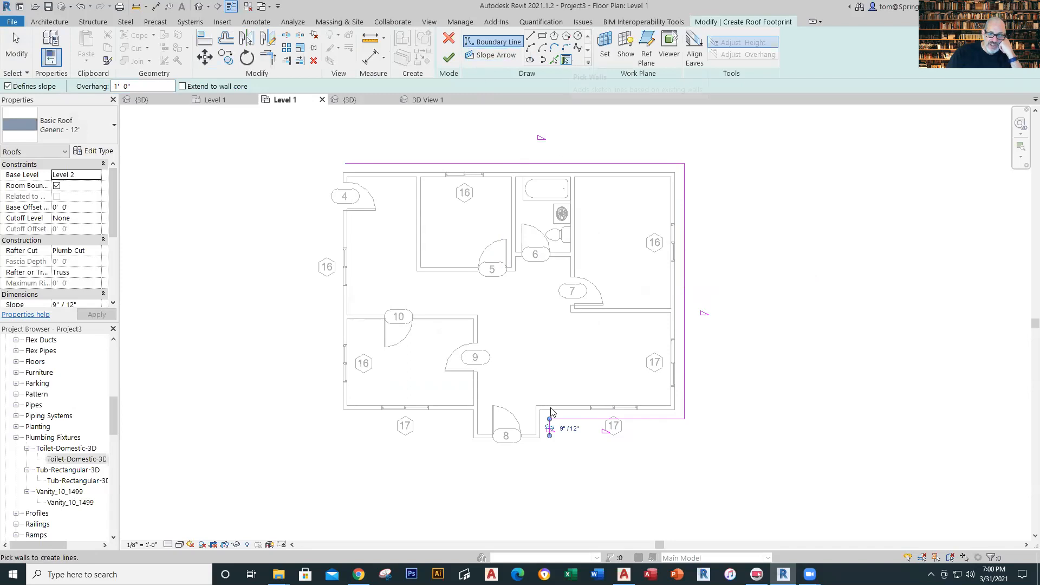
{"action": "left_click", "coordinate": [535, 443]}
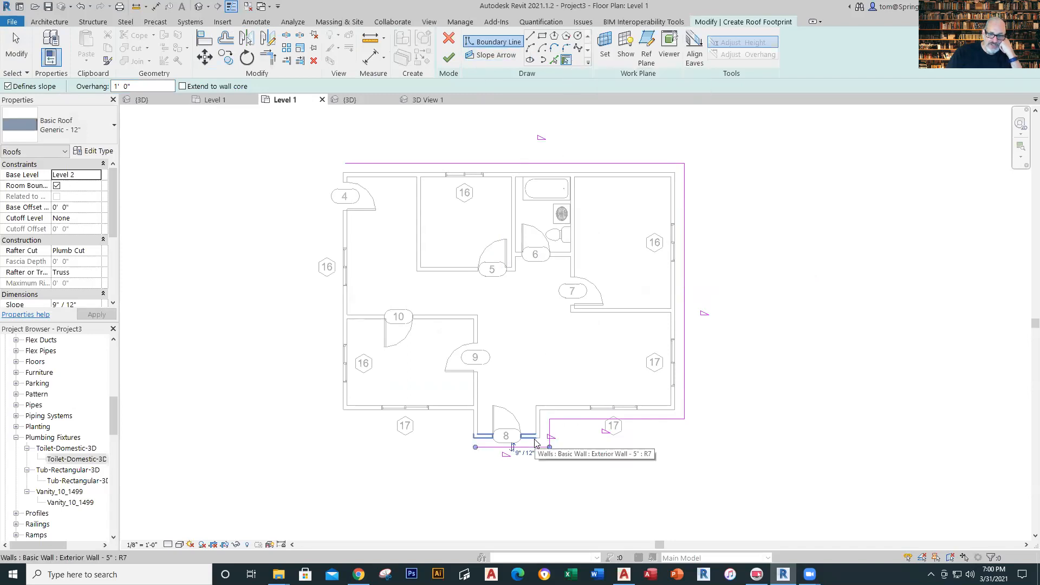
{"action": "left_click", "coordinate": [477, 428]}
{"action": "left_click", "coordinate": [441, 411]}
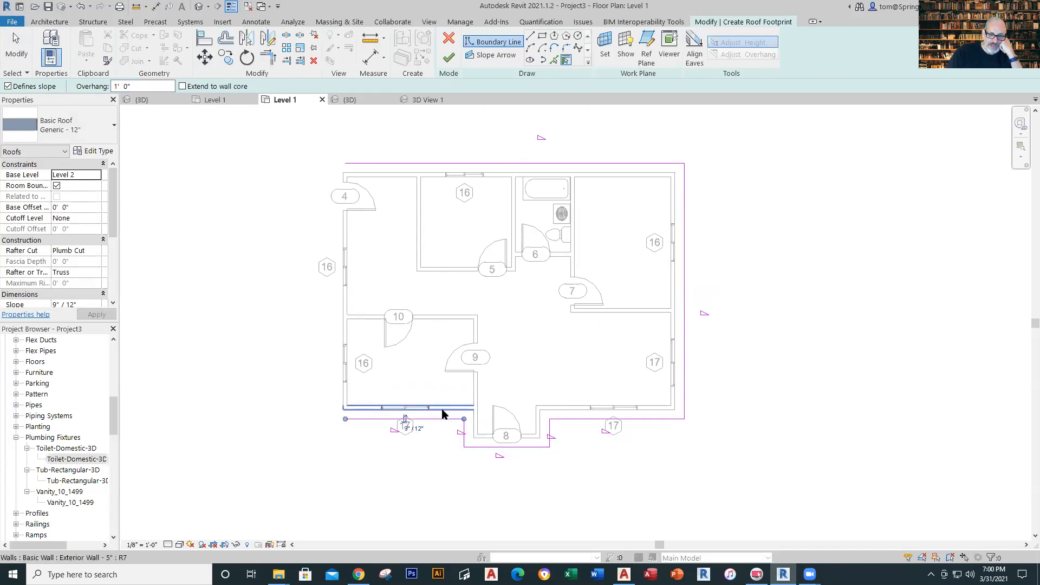
{"action": "left_click", "coordinate": [341, 385]}
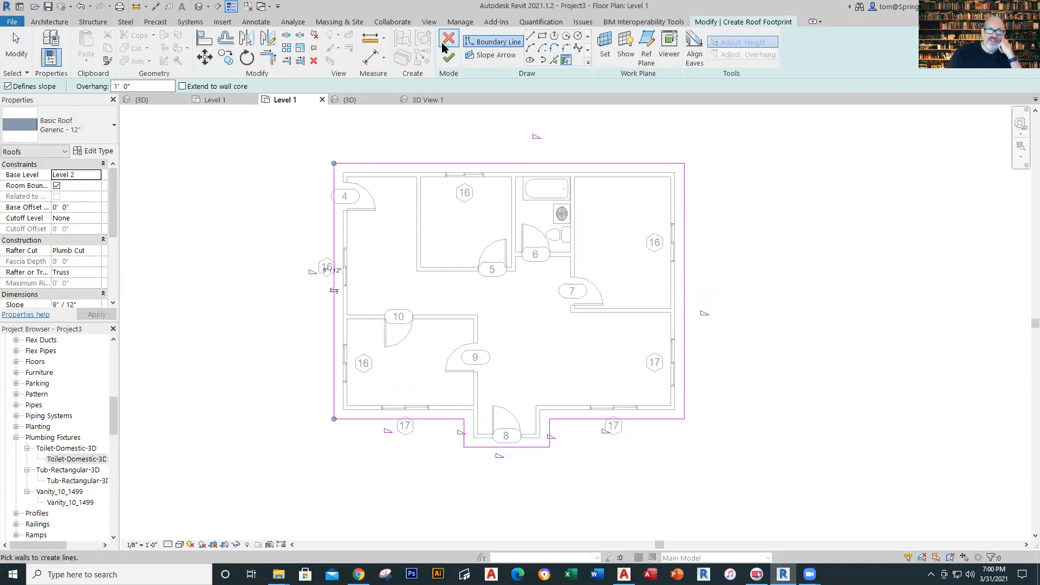
{"action": "left_click", "coordinate": [449, 57]}
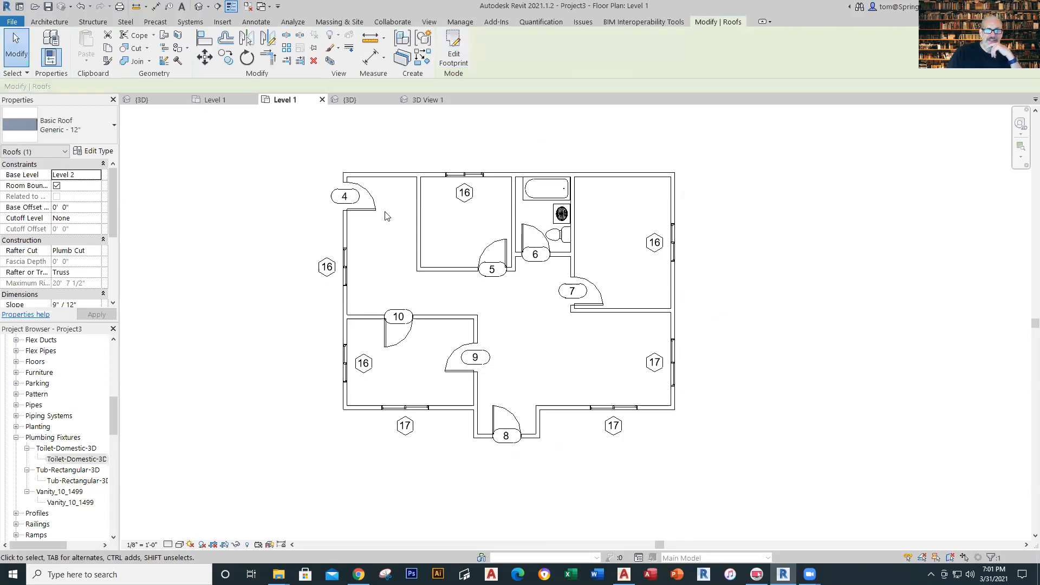
- In the 3D view, change the house roof's type to Wood Rafter 8" - Asphalt Shingle - Insulated
{"action": "left_click", "coordinate": [351, 100]}
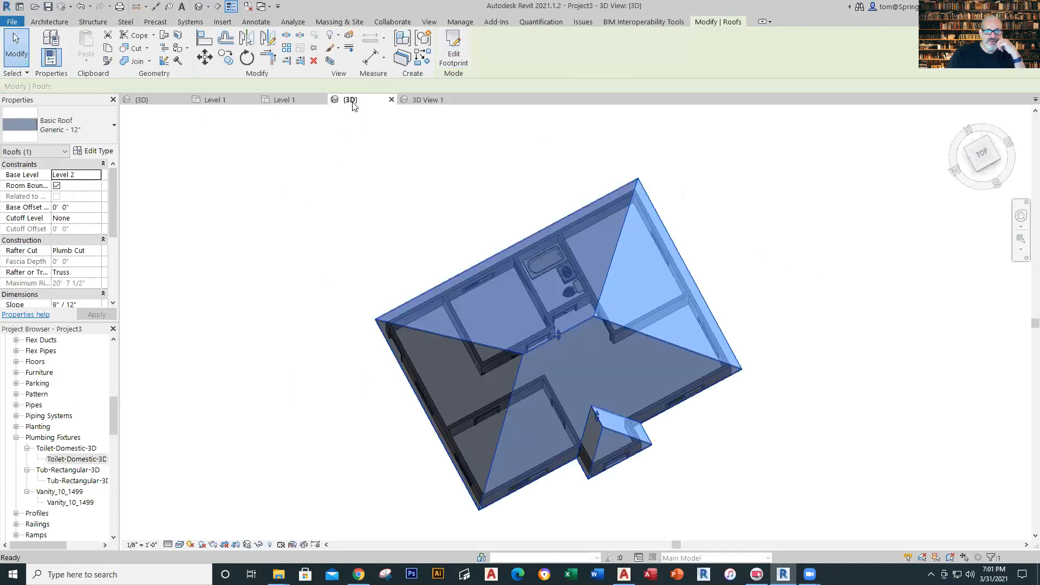
{"action": "middle_click_drag", "start_coordinate": [820, 343], "coordinate": [701, 142], "text": "shift"}
{"action": "left_click", "coordinate": [669, 211]}
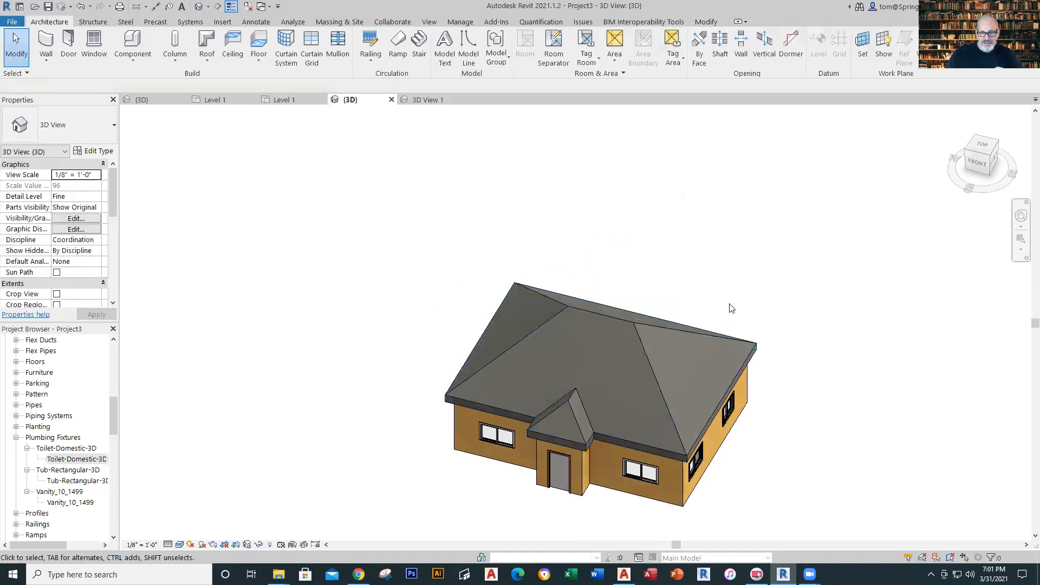
{"action": "scroll", "coordinate": [790, 413], "scroll_direction": "up", "scroll_amount": 1}
{"action": "middle_click_drag", "start_coordinate": [789, 420], "coordinate": [742, 325]}
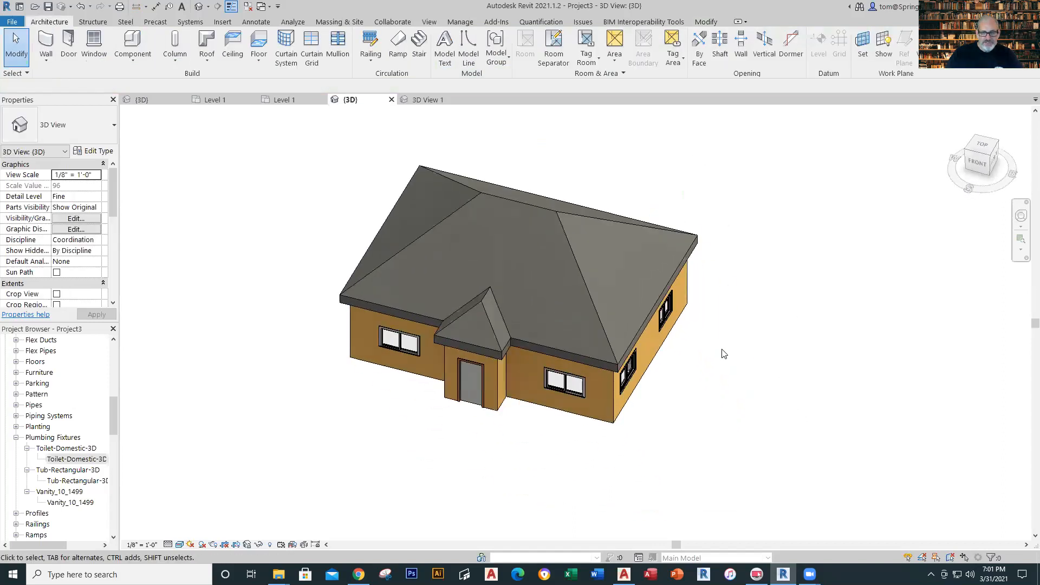
{"action": "scroll", "coordinate": [723, 353], "scroll_direction": "up", "scroll_amount": 2}
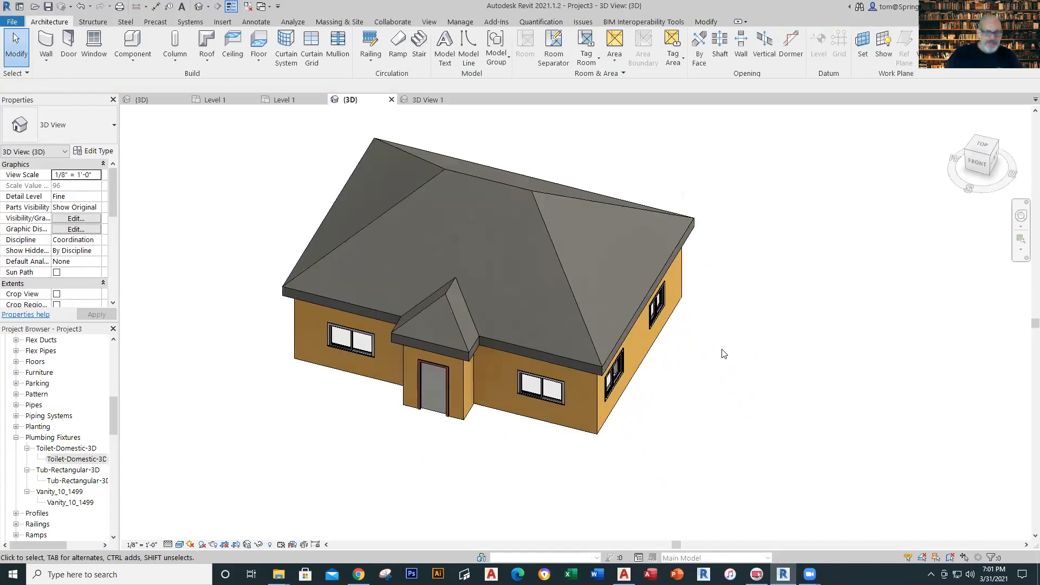
{"action": "left_click", "coordinate": [579, 316]}
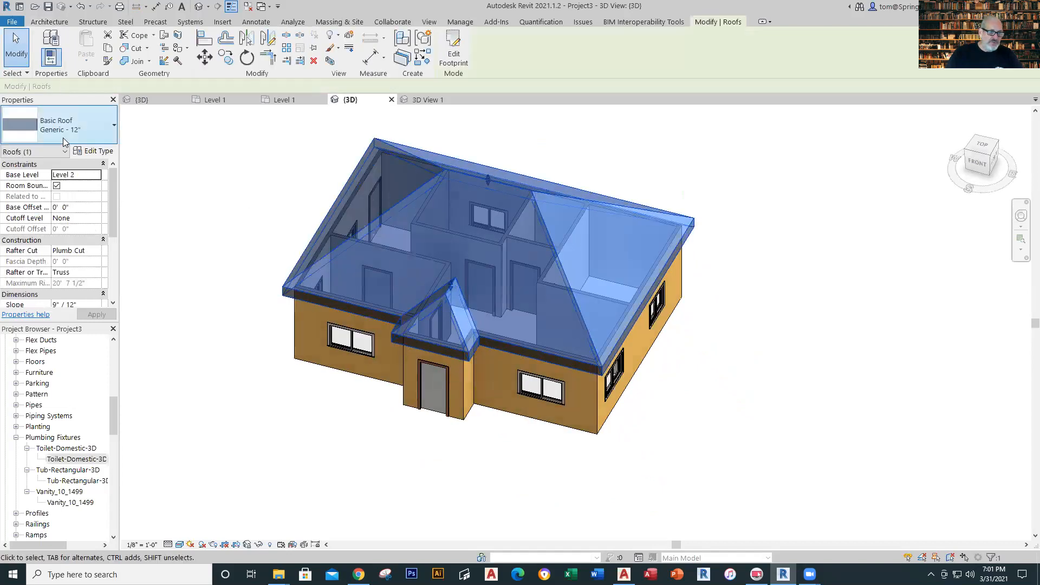
{"action": "left_click", "coordinate": [113, 128]}
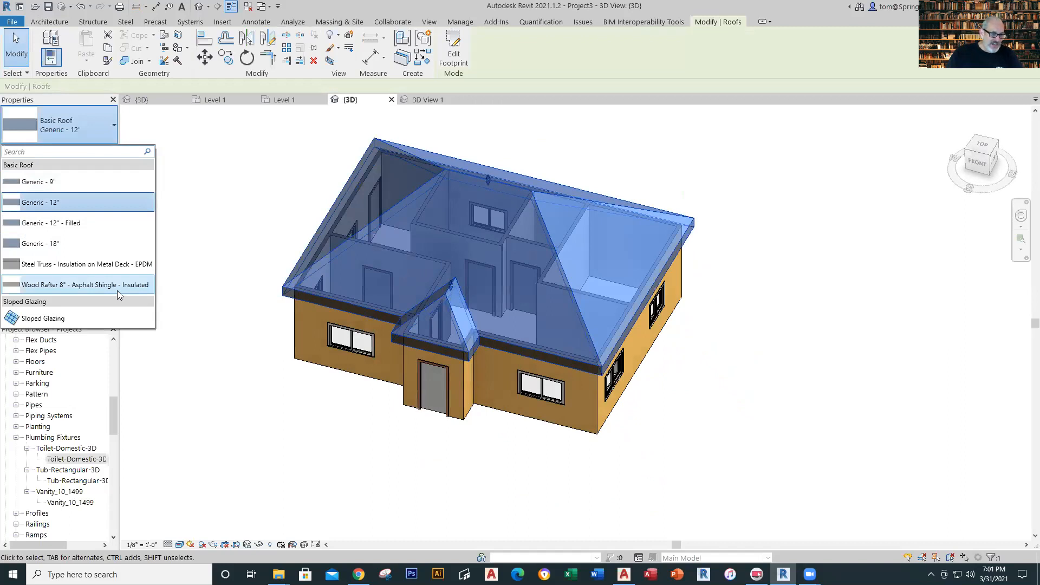
{"action": "left_click", "coordinate": [119, 286]}
{"action": "left_click", "coordinate": [591, 167]}
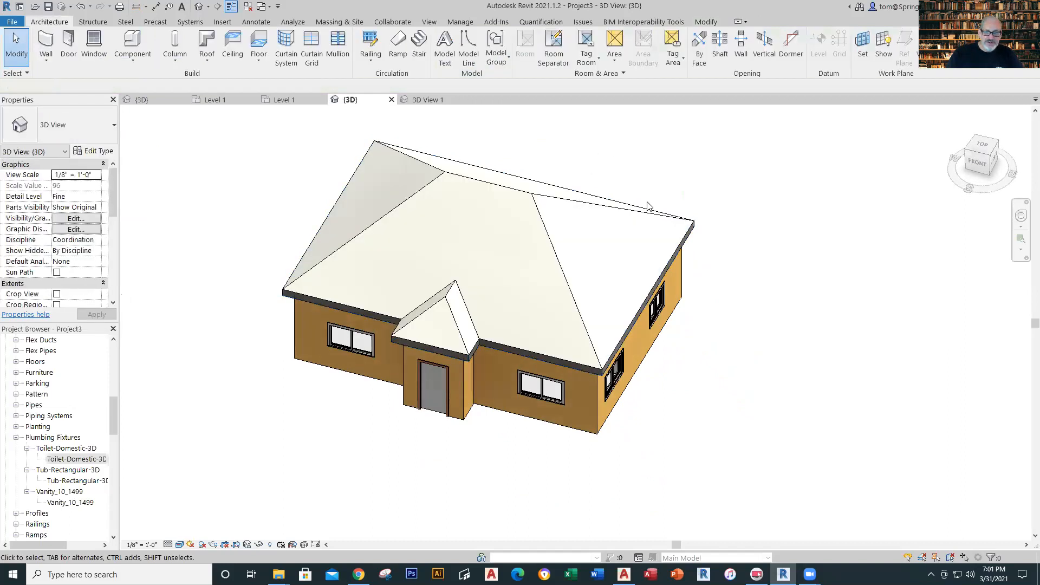
- Replace the Asphalt Shingle material's appearance image with asphalt_shingles_color_black.jpg
{"action": "scroll", "coordinate": [647, 206], "scroll_direction": "up", "scroll_amount": 2}
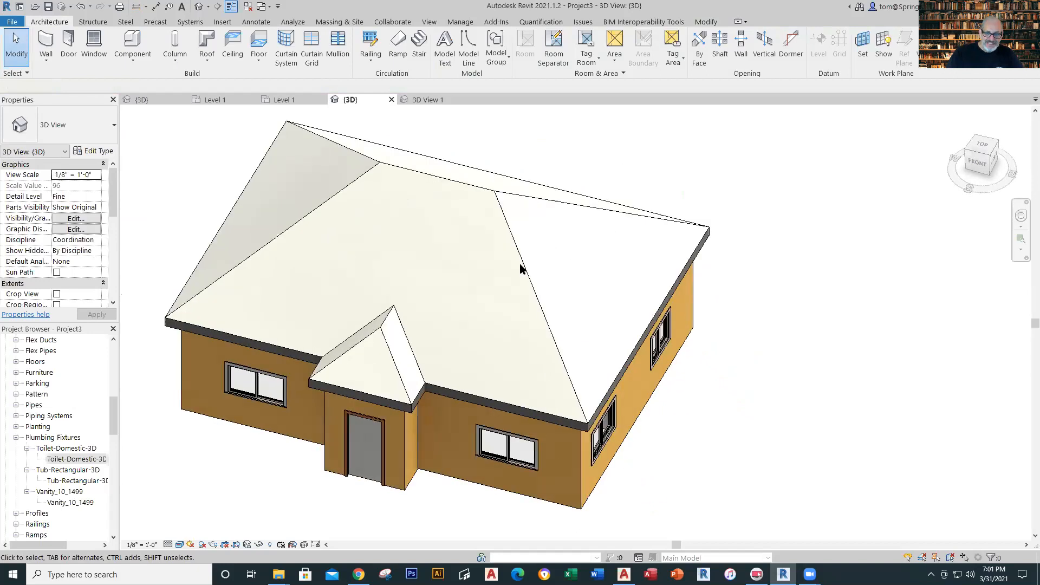
{"action": "scroll", "coordinate": [534, 221], "scroll_direction": "down", "scroll_amount": 3}
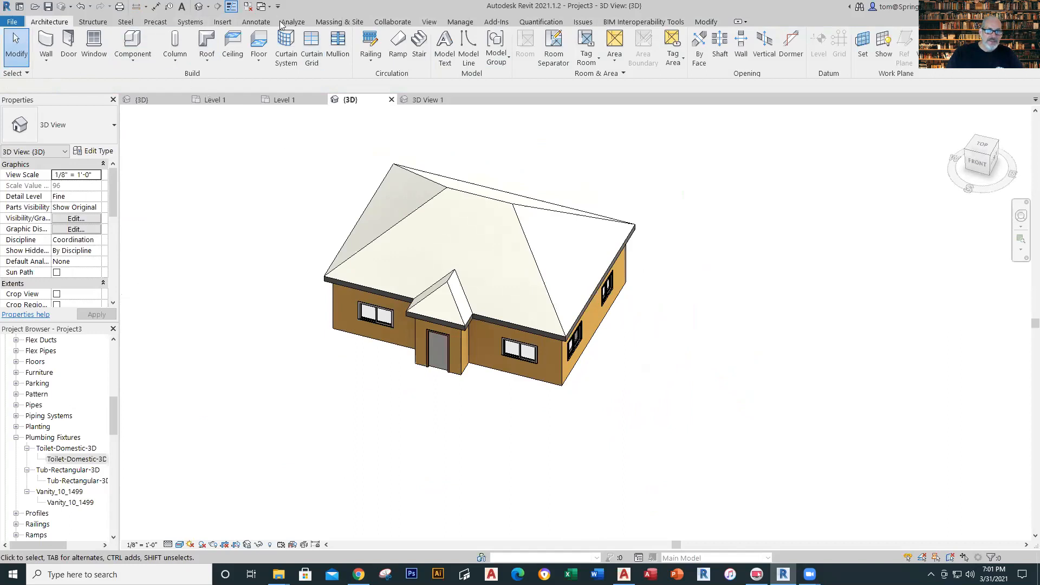
{"action": "left_click", "coordinate": [461, 22]}
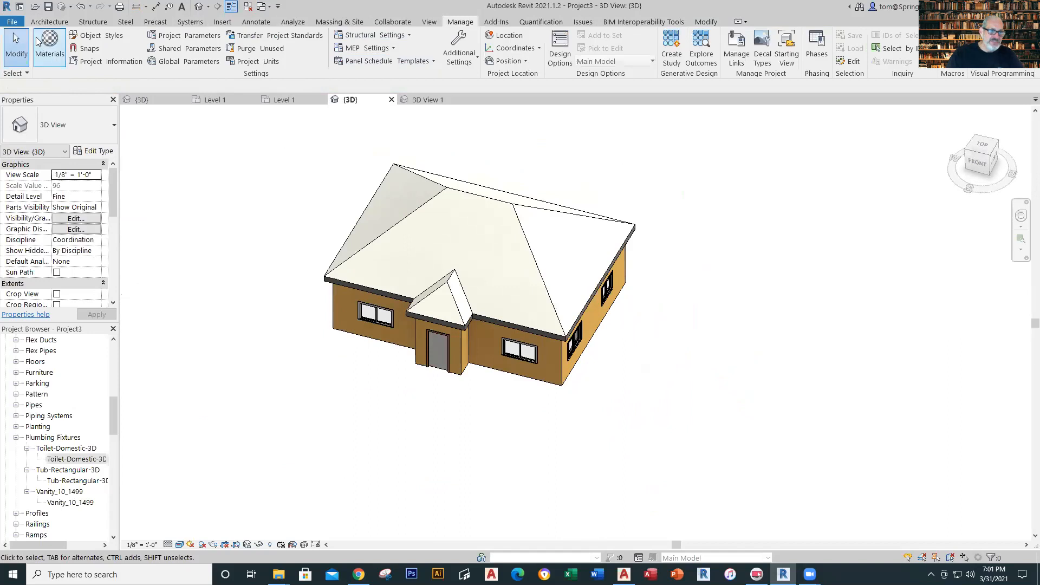
{"action": "left_click", "coordinate": [50, 48]}
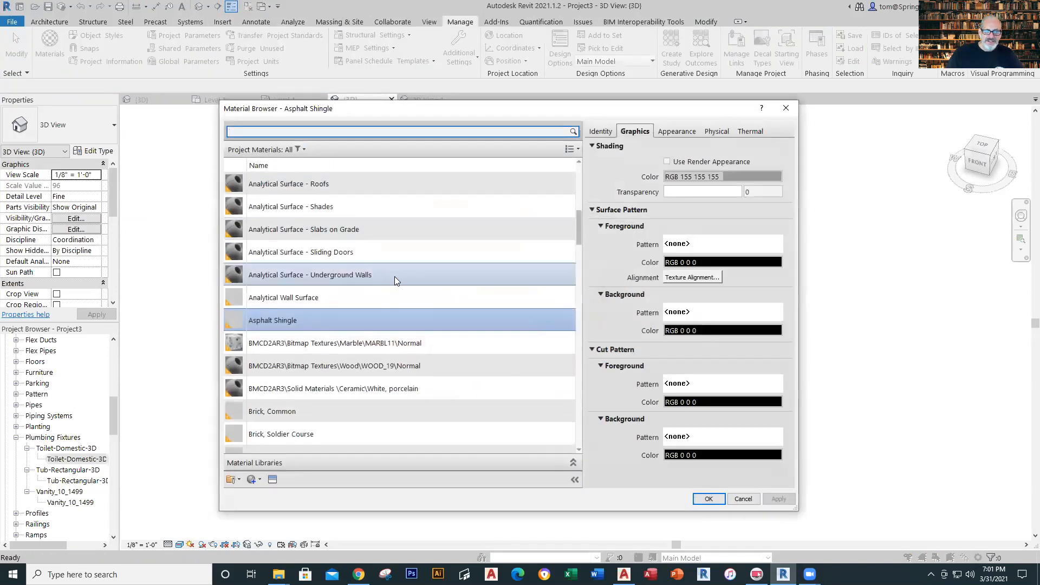
{"action": "left_click", "coordinate": [696, 131]}
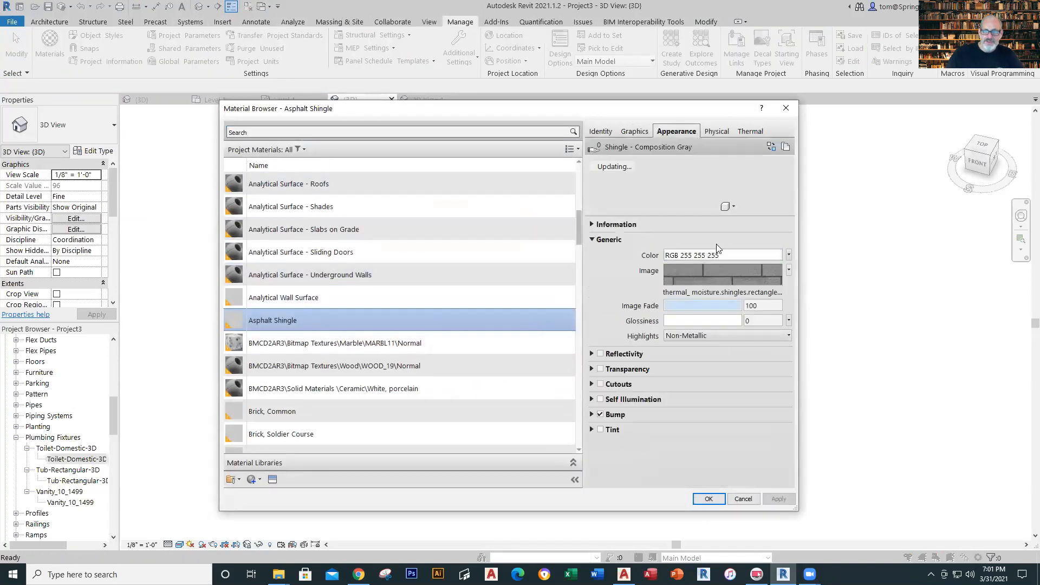
{"action": "left_click", "coordinate": [722, 291]}
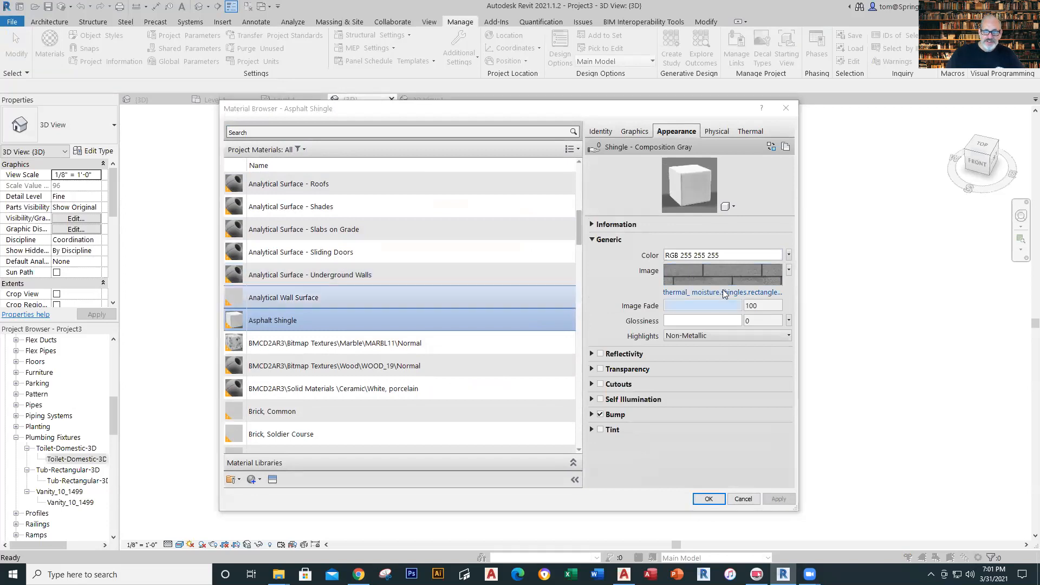
{"action": "left_click", "coordinate": [560, 220]}
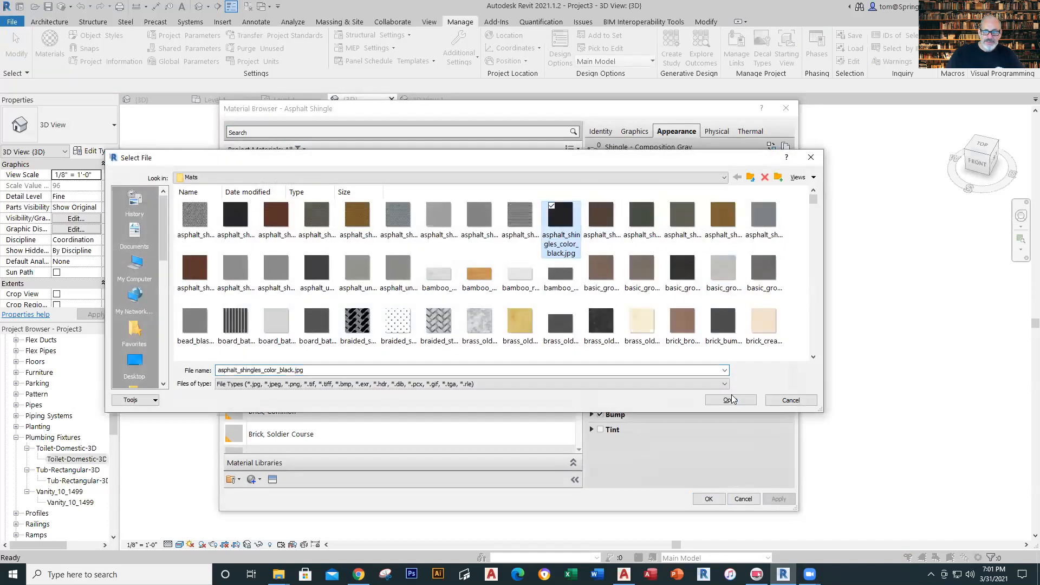
{"action": "left_click", "coordinate": [730, 399]}
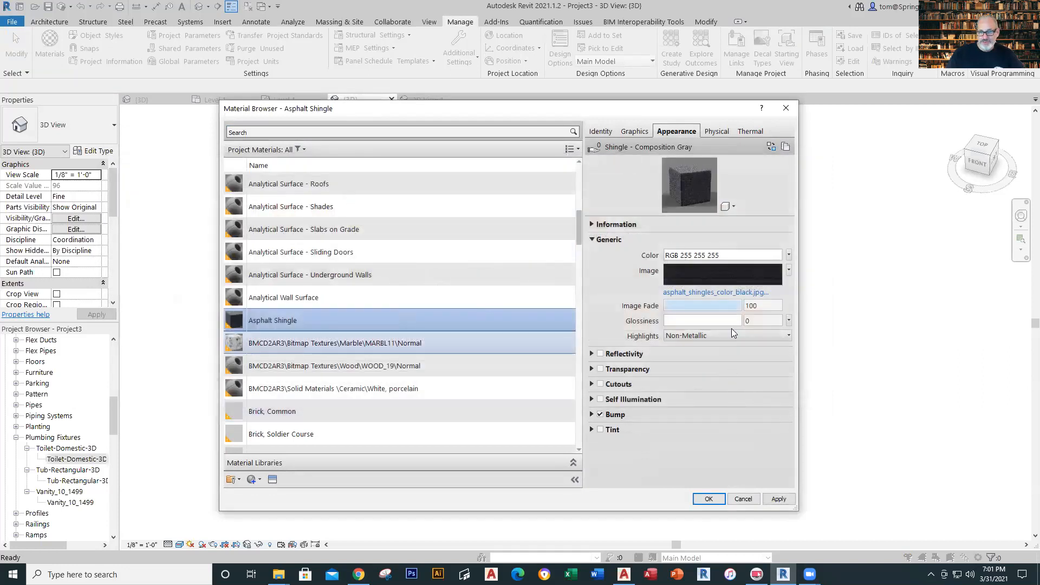
- Set the black shingle texture's sample size width to 10" and apply the changes to the Asphalt Shingle material
{"action": "left_click", "coordinate": [696, 273]}
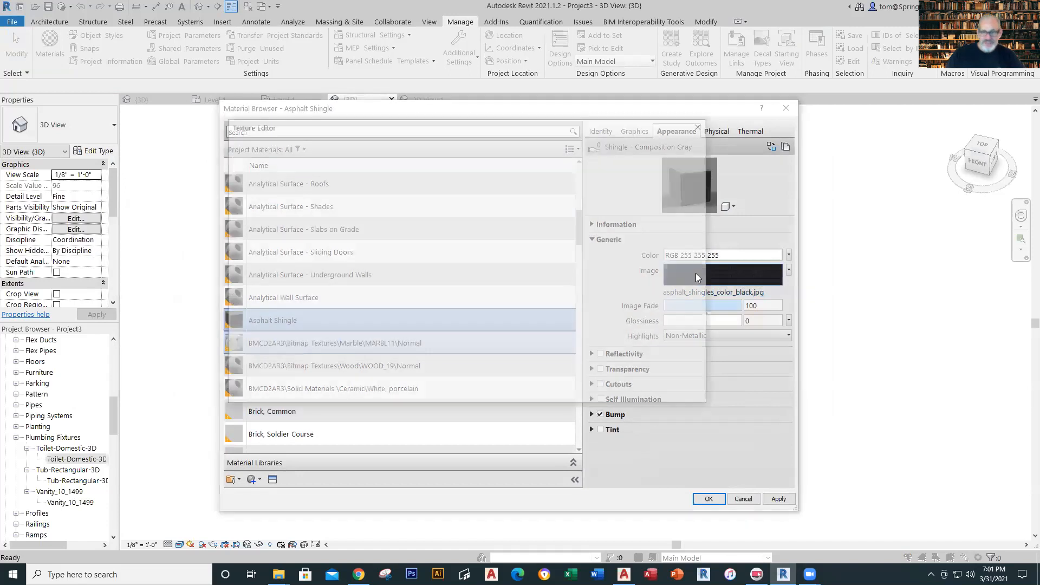
{"action": "scroll", "coordinate": [385, 337], "scroll_direction": "down", "scroll_amount": 3}
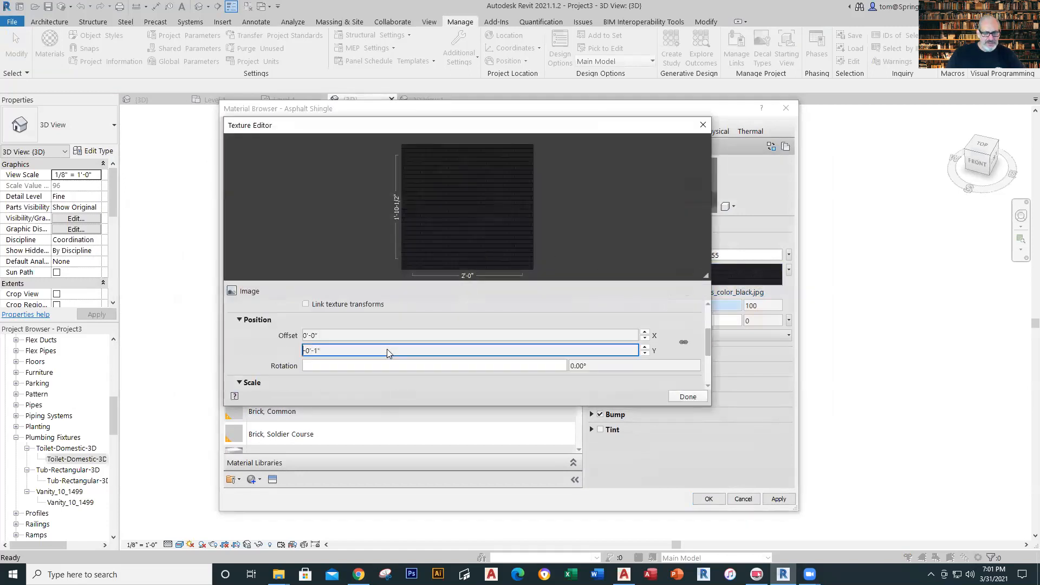
{"action": "scroll", "coordinate": [347, 334], "scroll_direction": "down", "scroll_amount": 1}
{"action": "scroll", "coordinate": [349, 351], "scroll_direction": "down", "scroll_amount": 5}
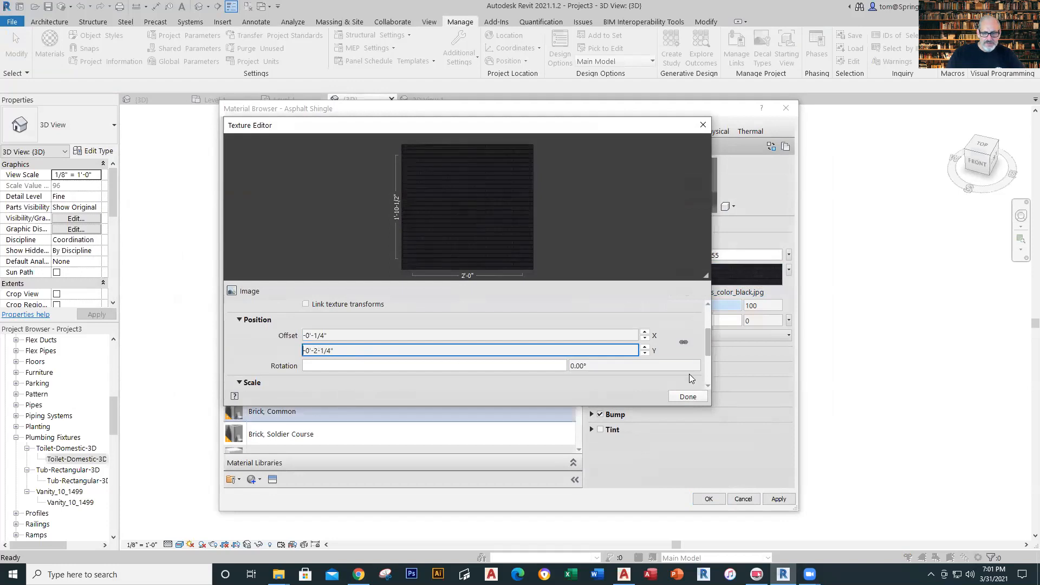
{"action": "scroll", "coordinate": [709, 387], "scroll_direction": "down", "scroll_amount": 4}
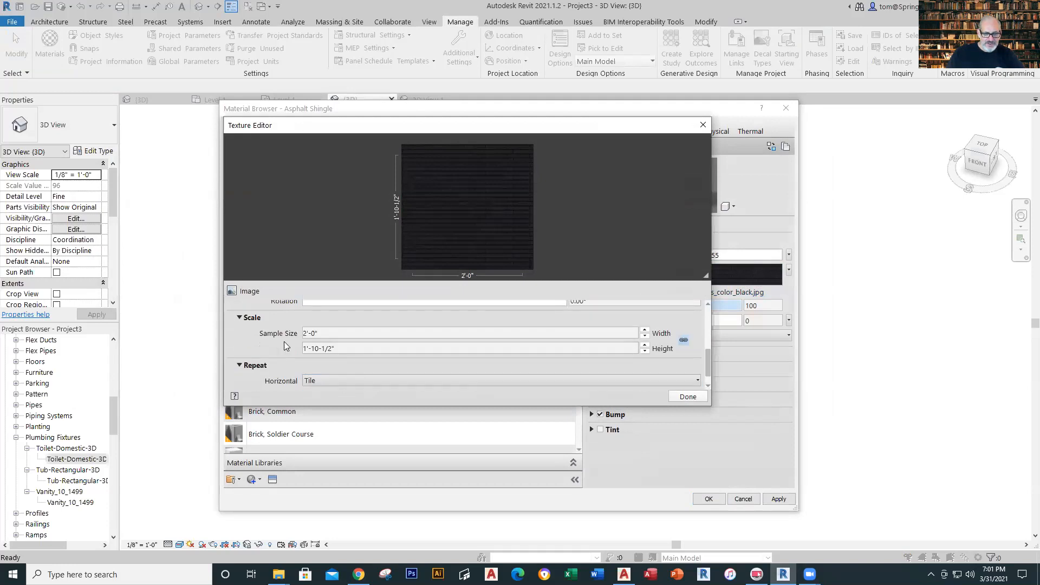
{"action": "left_click", "coordinate": [327, 336]}
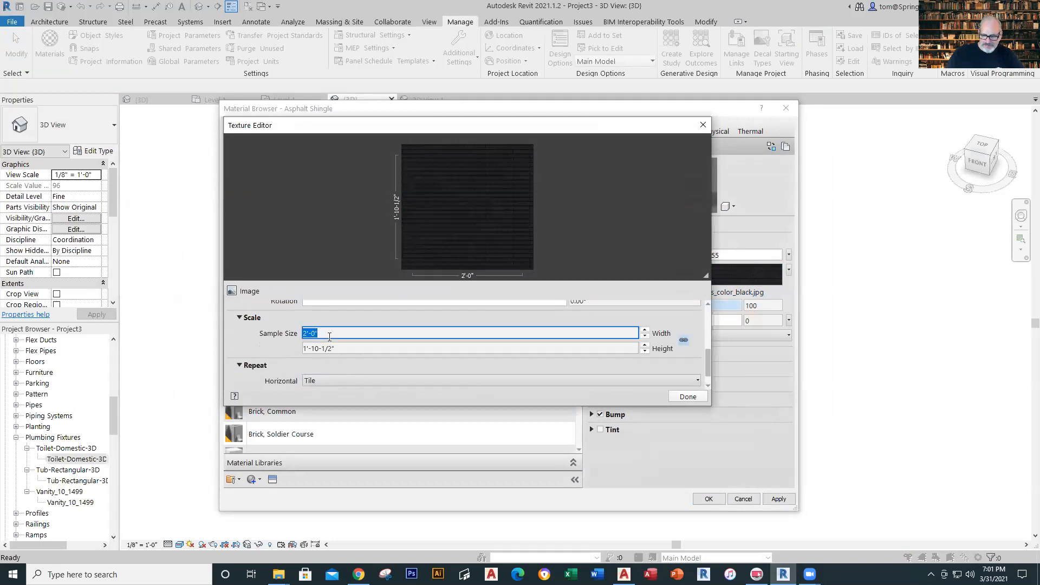
{"action": "type", "text": "10\""}
{"action": "key", "text": "Return"}
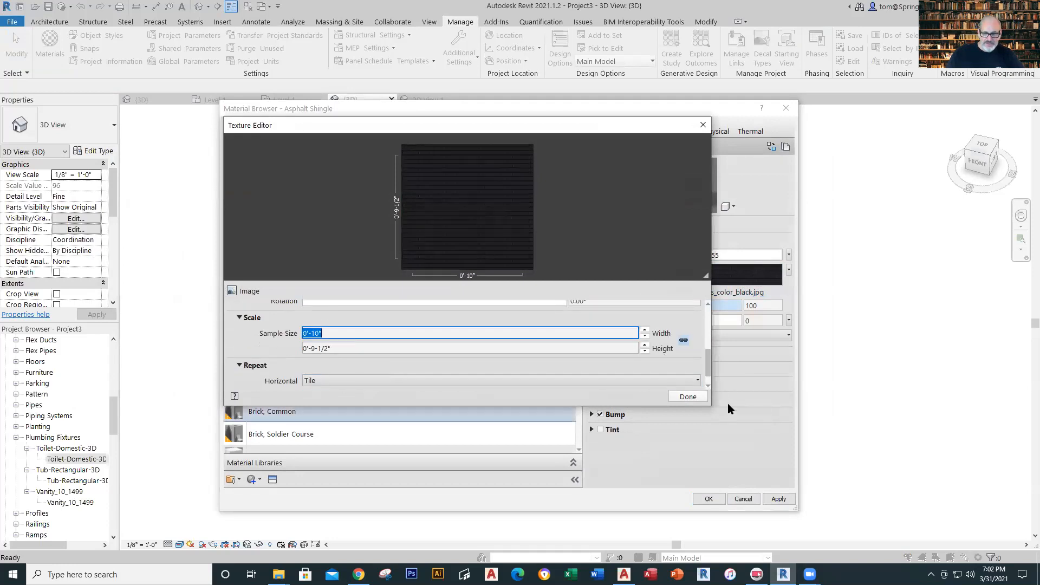
{"action": "left_click", "coordinate": [680, 400]}
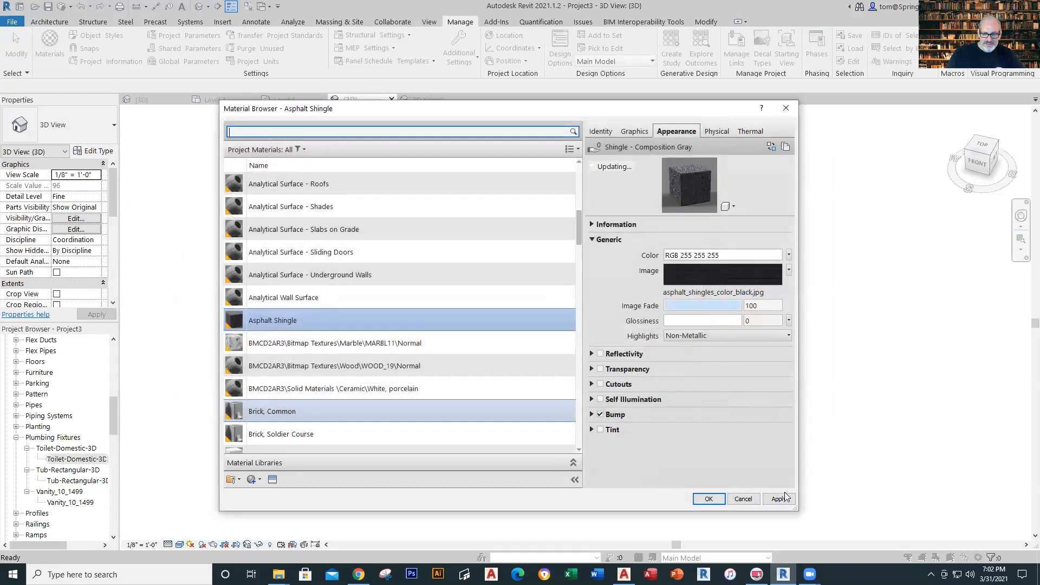
{"action": "left_click", "coordinate": [780, 500]}
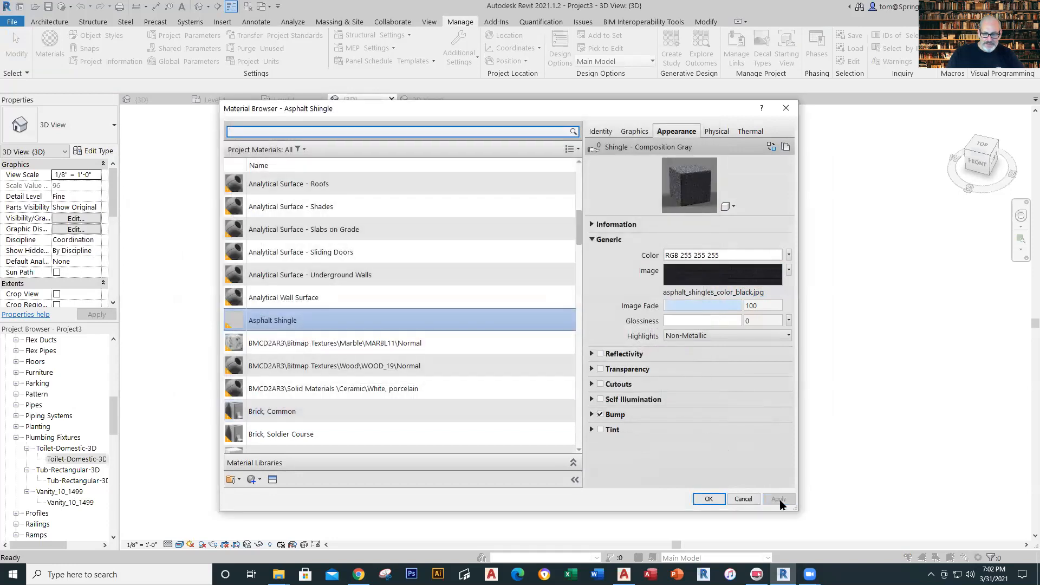
{"action": "key", "text": "Return"}
- Change the visual style of the 3D view showing the shingled roof
{"action": "scroll", "coordinate": [544, 259], "scroll_direction": "up", "scroll_amount": 10}
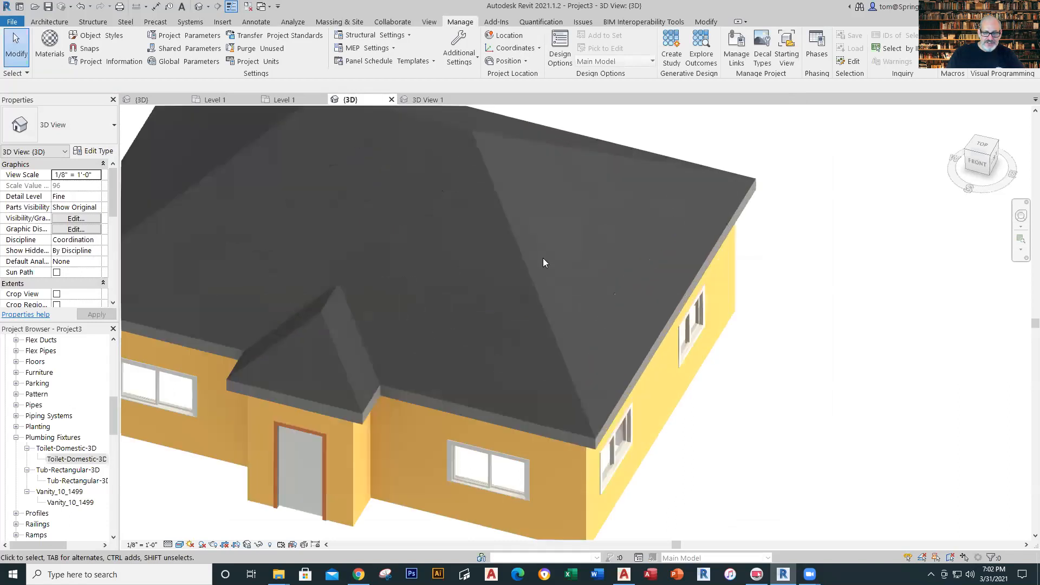
{"action": "left_click", "coordinate": [180, 546]}
{"action": "left_click", "coordinate": [206, 530]}
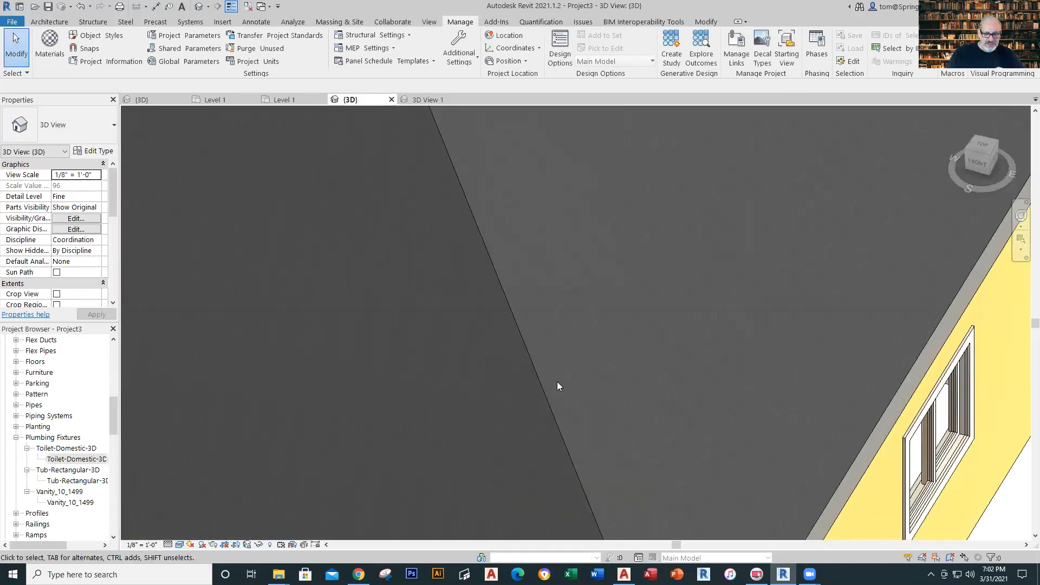
{"action": "scroll", "coordinate": [557, 381], "scroll_direction": "down", "scroll_amount": 10}
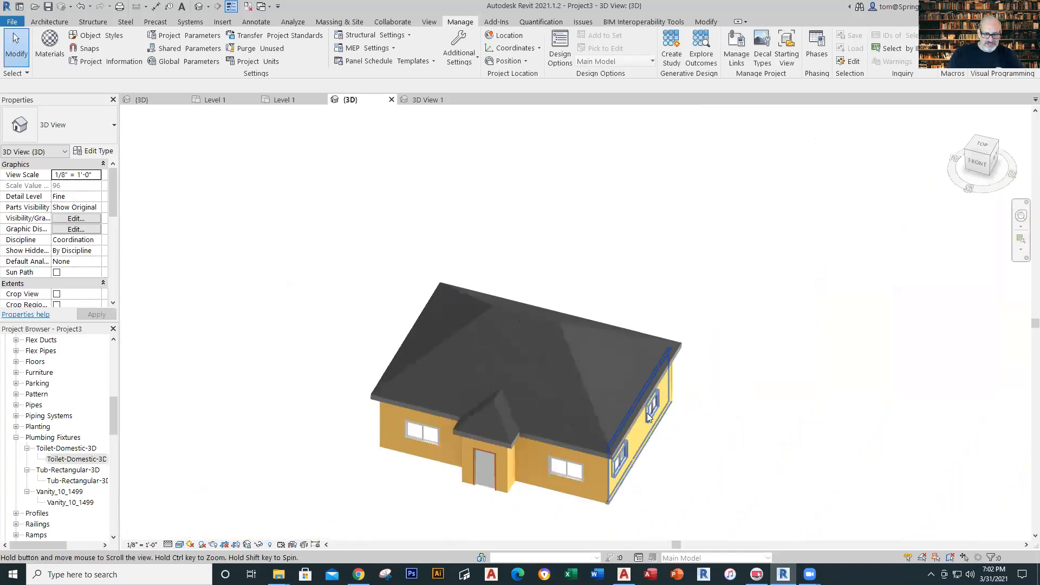
- Examine the roof from below and from above in the 3D view, checking its planes, eaves and entry bump-out
{"action": "middle_click_drag", "start_coordinate": [541, 438], "coordinate": [583, 278], "text": "shift"}
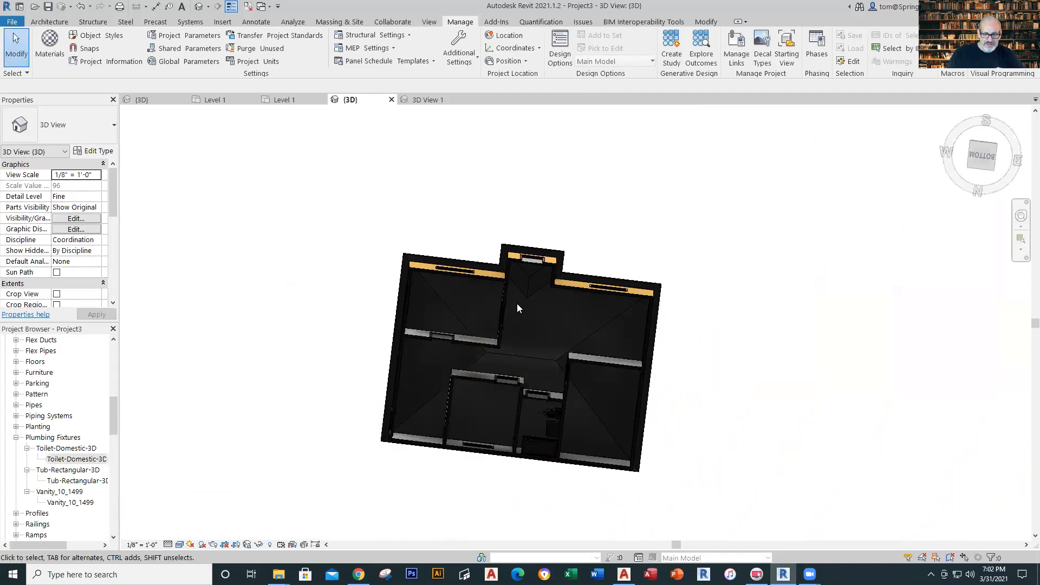
{"action": "scroll", "coordinate": [517, 303], "scroll_direction": "up", "scroll_amount": 7}
{"action": "scroll", "coordinate": [603, 399], "scroll_direction": "down", "scroll_amount": 3}
{"action": "scroll", "coordinate": [606, 380], "scroll_direction": "down", "scroll_amount": 5}
{"action": "middle_click_drag", "start_coordinate": [610, 353], "coordinate": [559, 379], "text": "shift"}
{"action": "scroll", "coordinate": [558, 378], "scroll_direction": "up", "scroll_amount": 4}
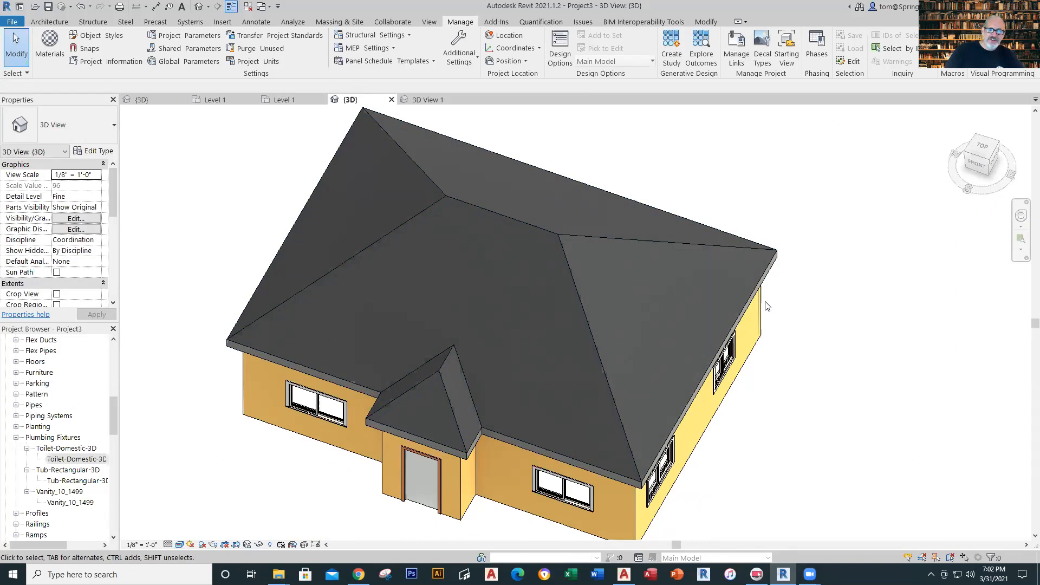
{"action": "scroll", "coordinate": [792, 328], "scroll_direction": "down", "scroll_amount": 4}
{"action": "middle_click_drag", "start_coordinate": [792, 329], "coordinate": [730, 336]}
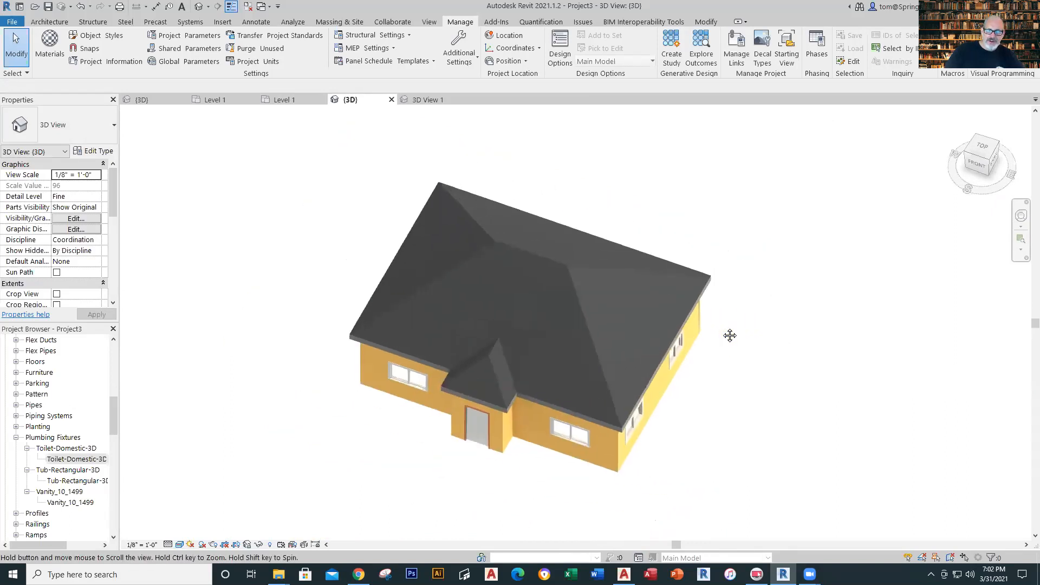
- Switch to the other open project's 3D view, dismiss the save reminder, and examine its roof shape for comparison
{"action": "left_click", "coordinate": [136, 101]}
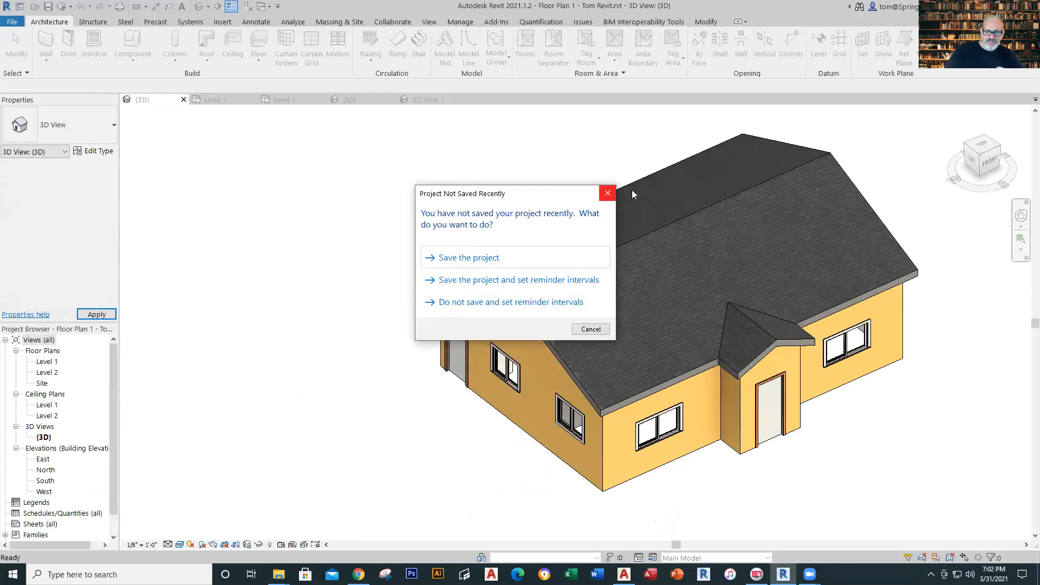
{"action": "left_click", "coordinate": [607, 193]}
{"action": "middle_click_drag", "start_coordinate": [899, 194], "coordinate": [783, 263]}
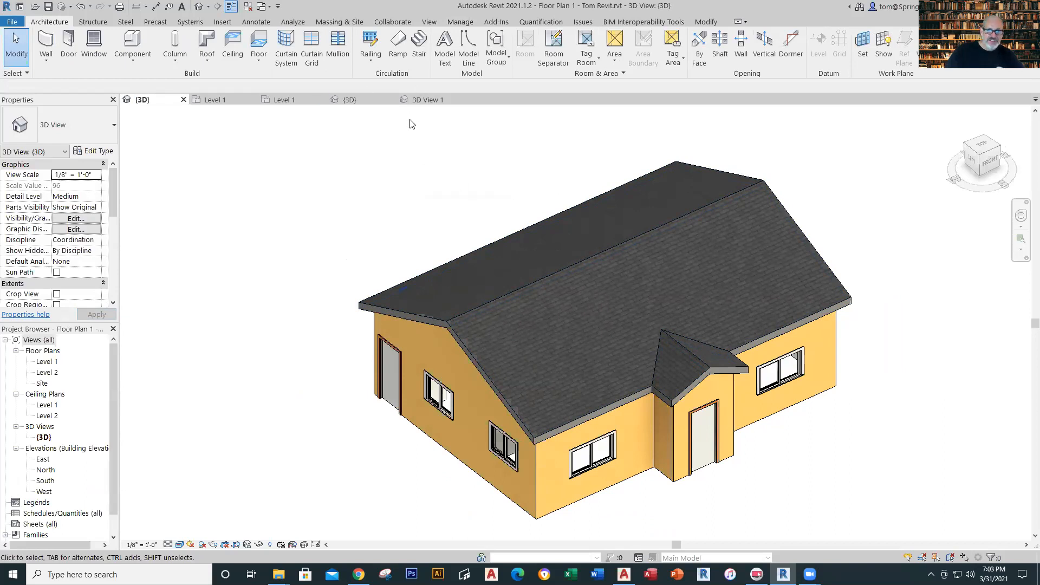
- Switch to Project3 and open its Level 2 floor plan
{"action": "left_click", "coordinate": [287, 99]}
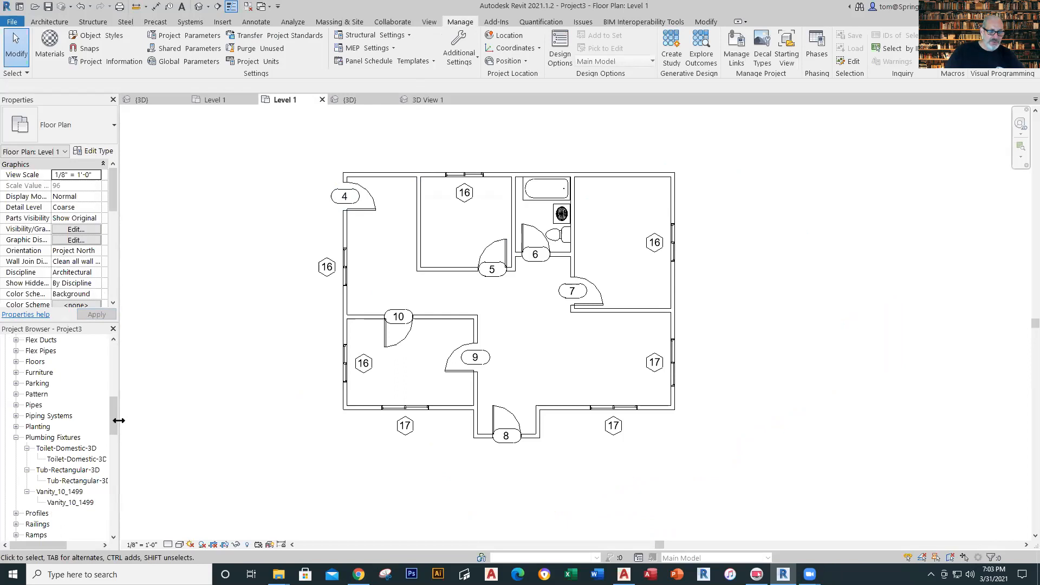
{"action": "left_click_drag", "start_coordinate": [111, 420], "coordinate": [112, 366]}
{"action": "left_click", "coordinate": [48, 372]}
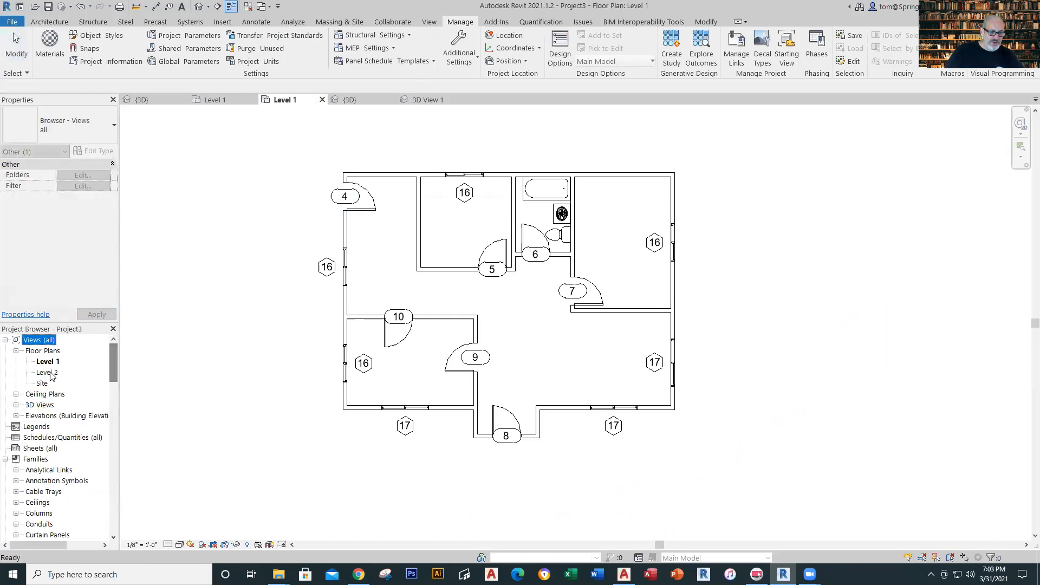
{"action": "double_click", "coordinate": [51, 374]}
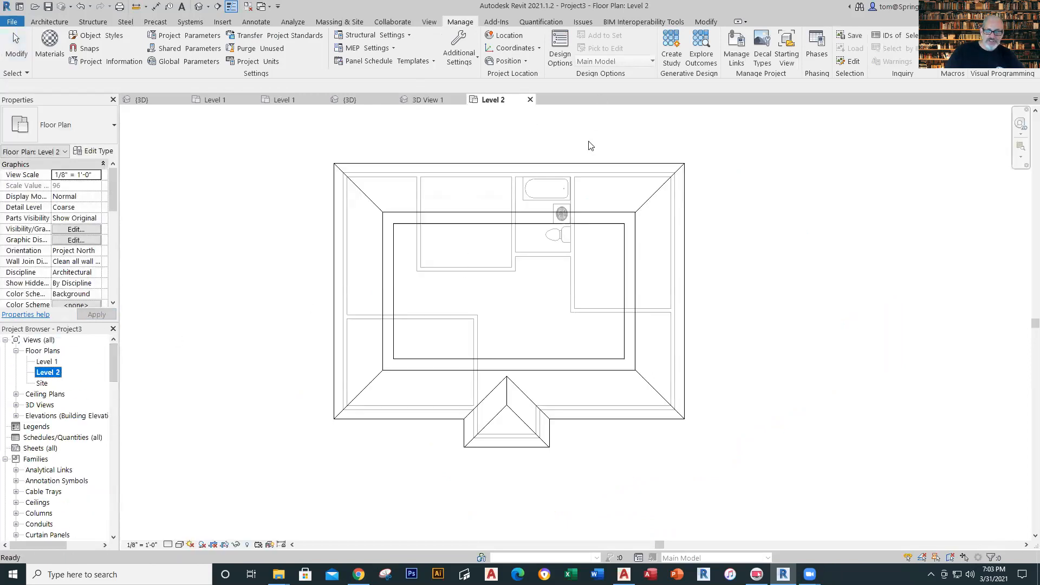
- Edit the roof footprint so both side edges and the entry bump-out's front edge no longer define slope, then finish the sketch
{"action": "left_click", "coordinate": [574, 164]}
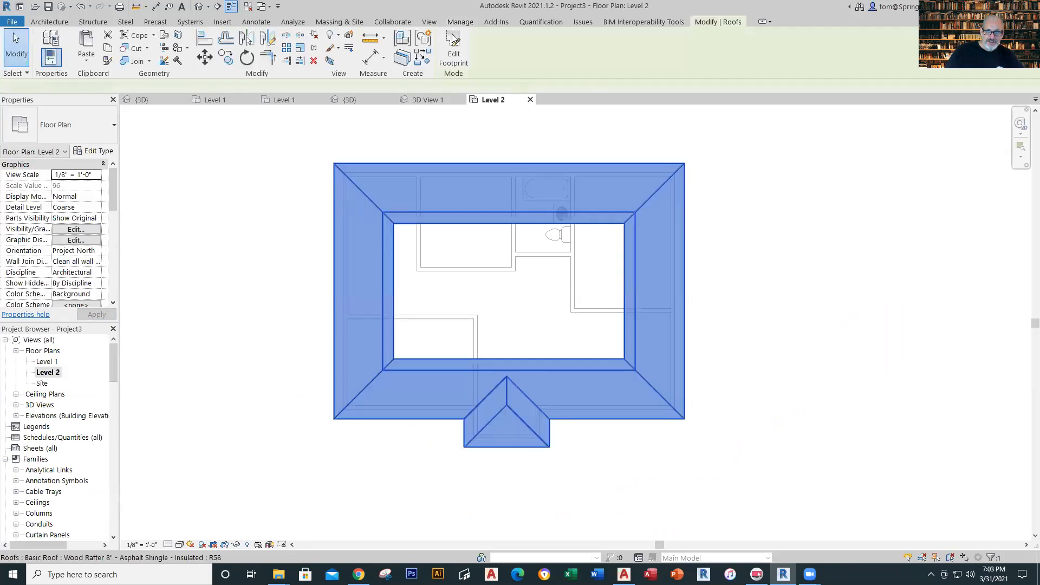
{"action": "left_click", "coordinate": [454, 38]}
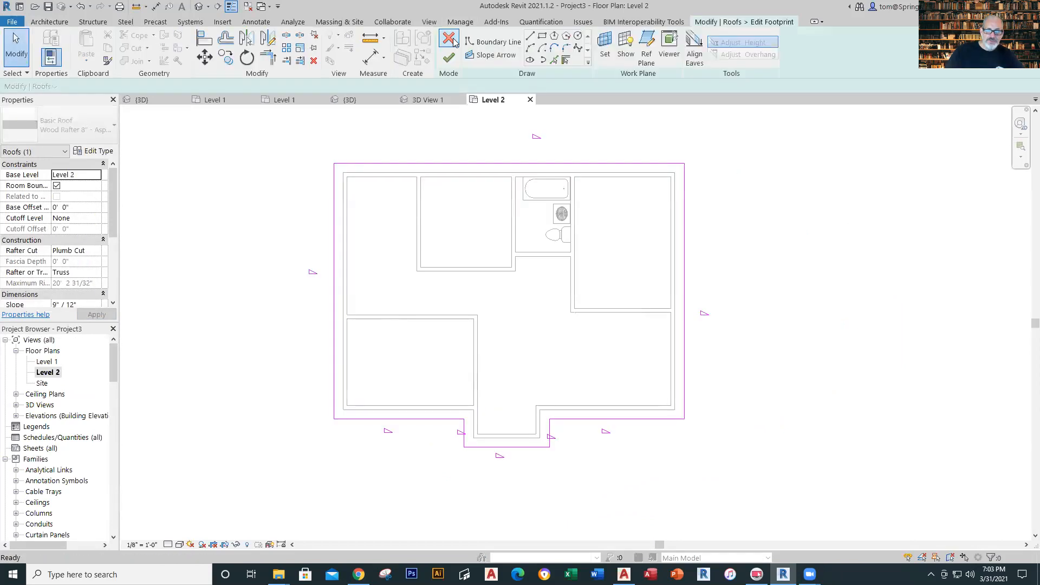
{"action": "left_click", "coordinate": [684, 258]}
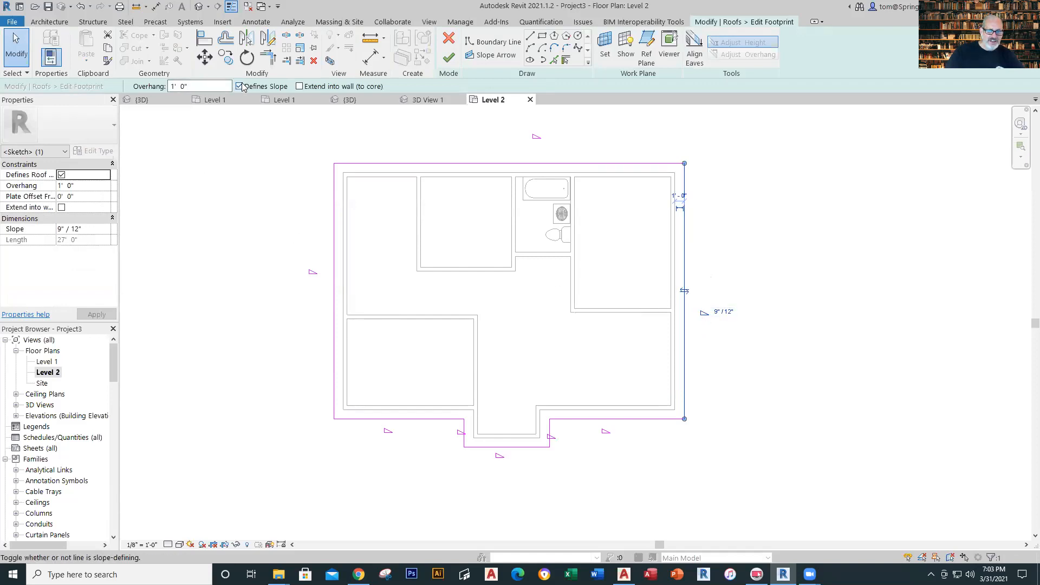
{"action": "left_click", "coordinate": [385, 264]}
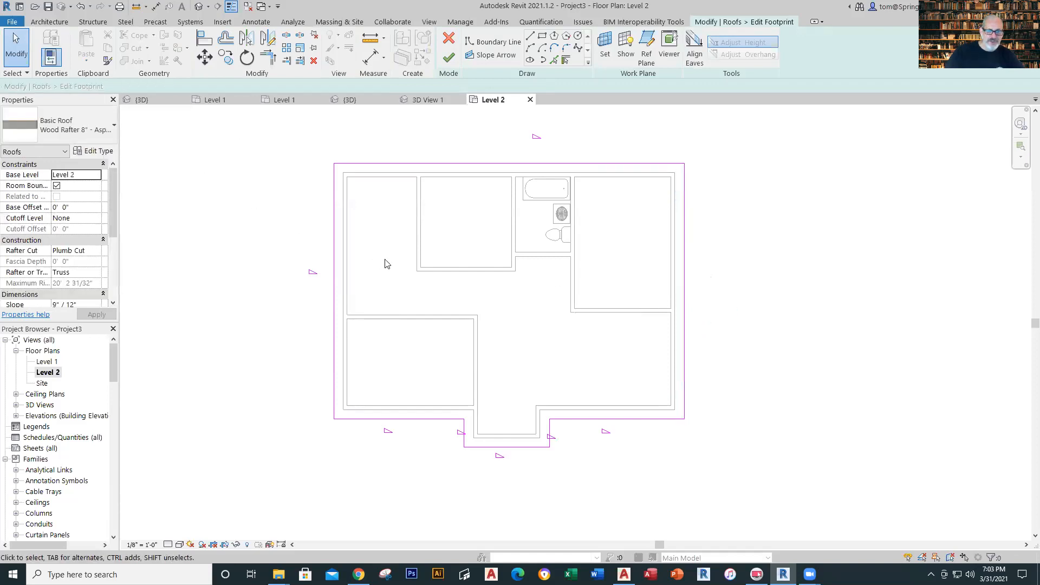
{"action": "left_click", "coordinate": [335, 277]}
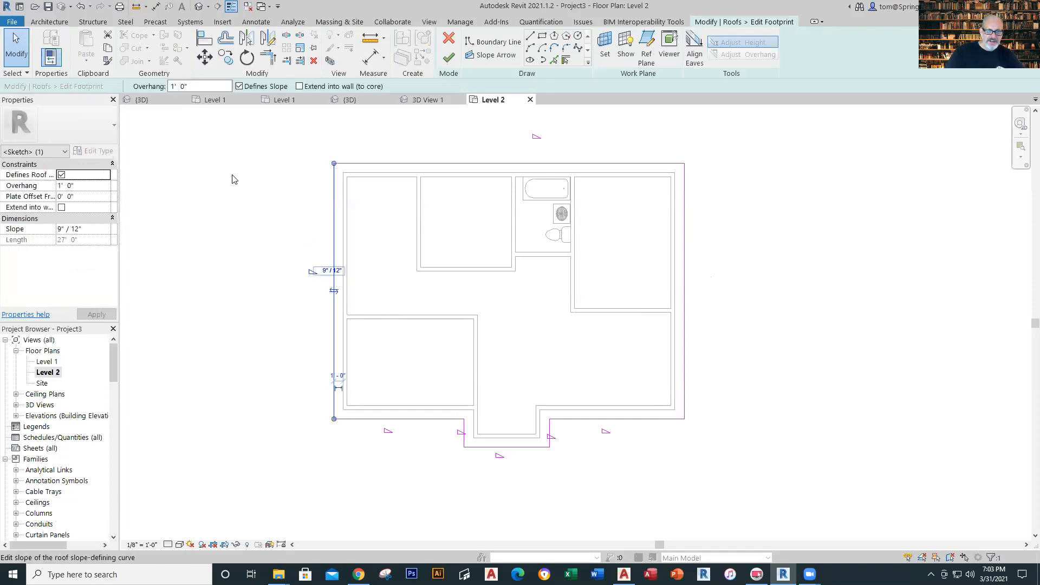
{"action": "left_click", "coordinate": [239, 86]}
{"action": "left_click", "coordinate": [235, 254]}
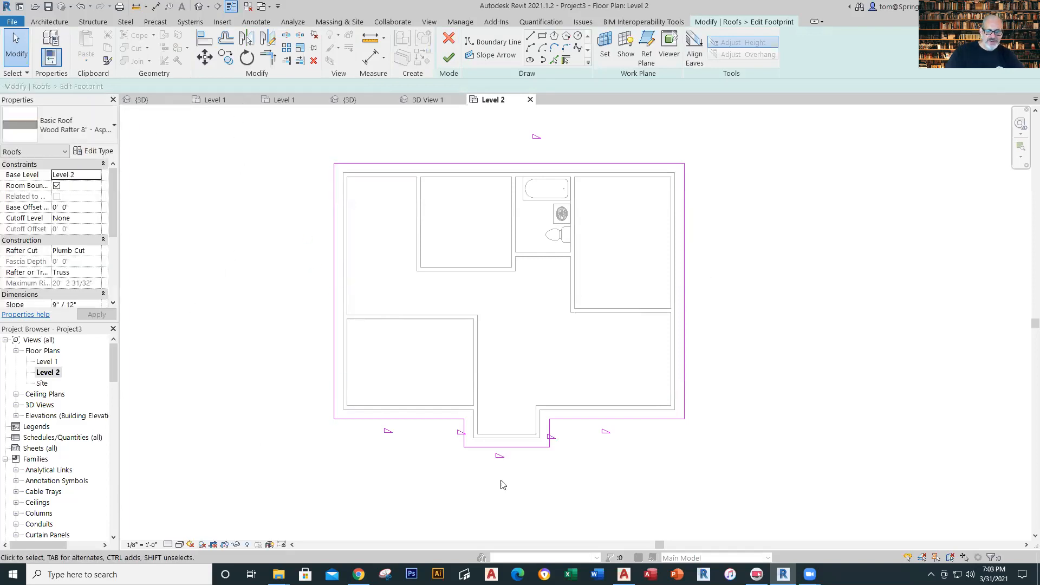
{"action": "left_click", "coordinate": [531, 447]}
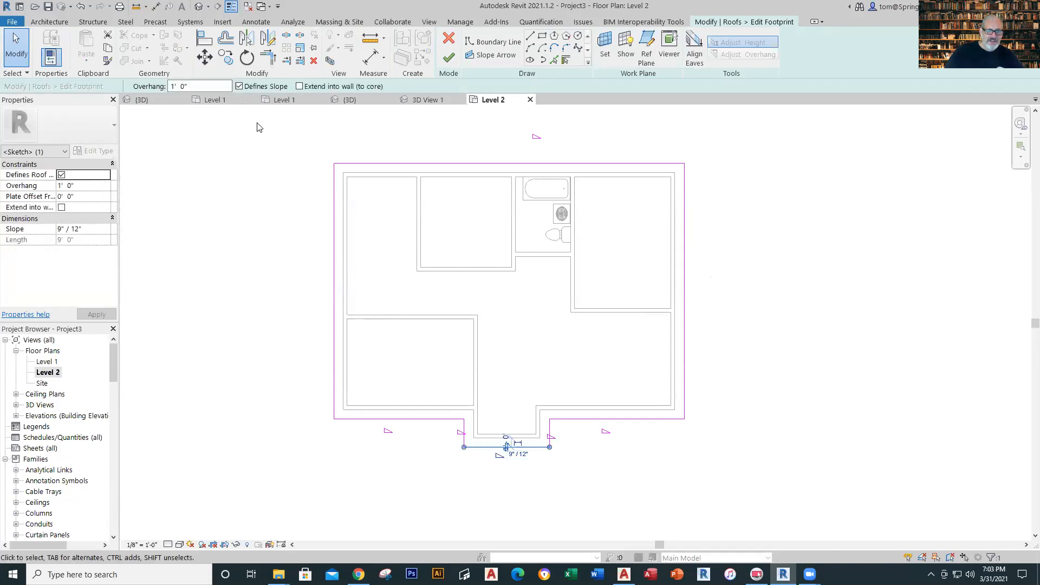
{"action": "left_click", "coordinate": [239, 86]}
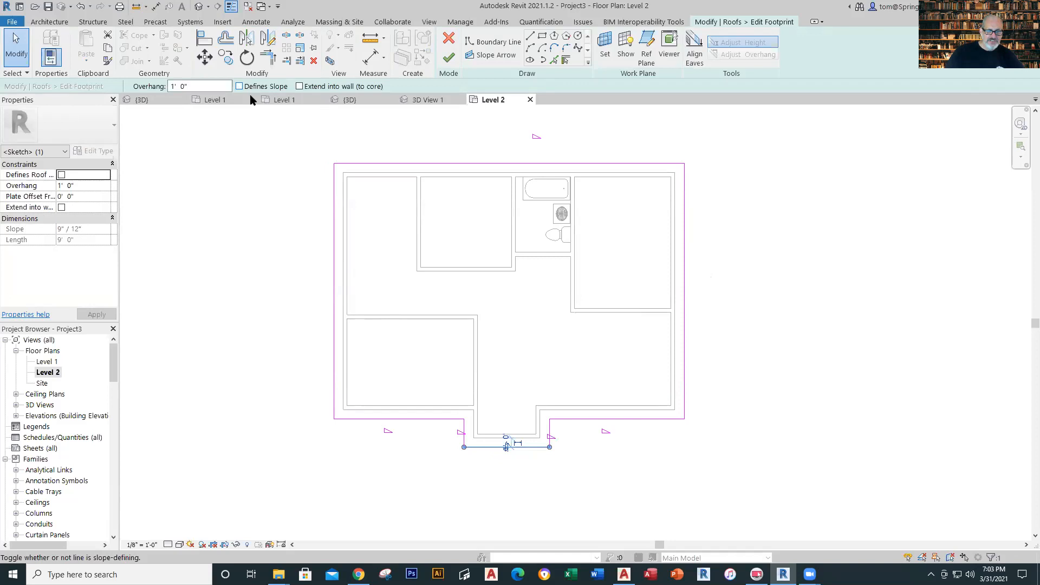
{"action": "left_click", "coordinate": [240, 184]}
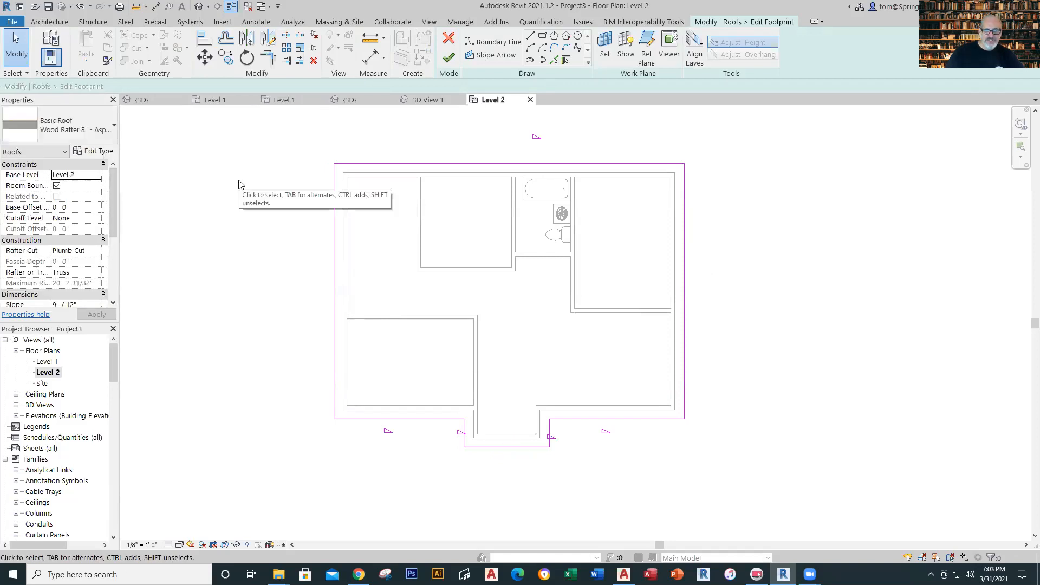
{"action": "left_click", "coordinate": [449, 57]}
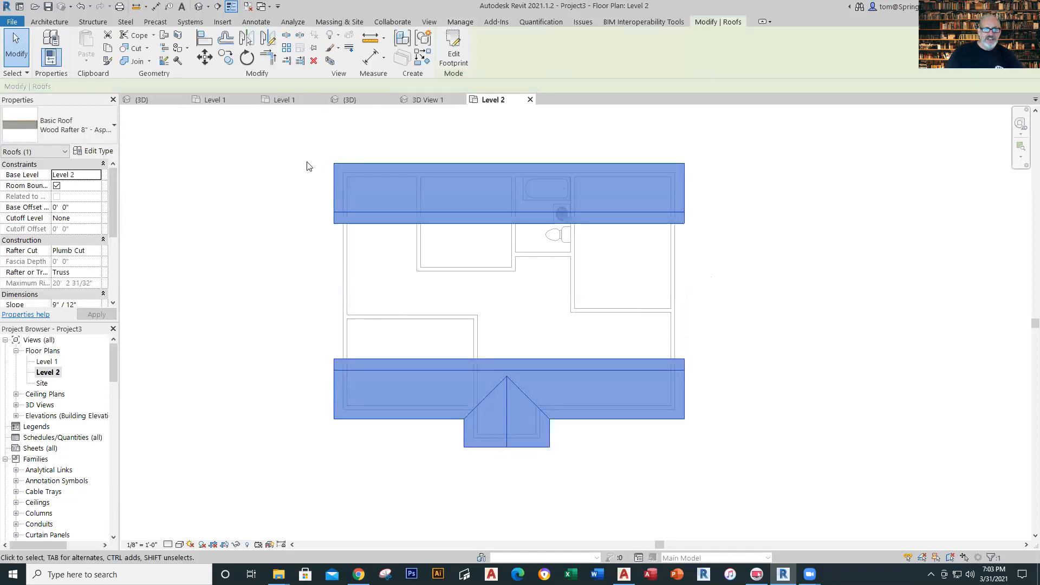
- In the 3D view, set the roof's slope to 5" / 12"
{"action": "left_click", "coordinate": [346, 100]}
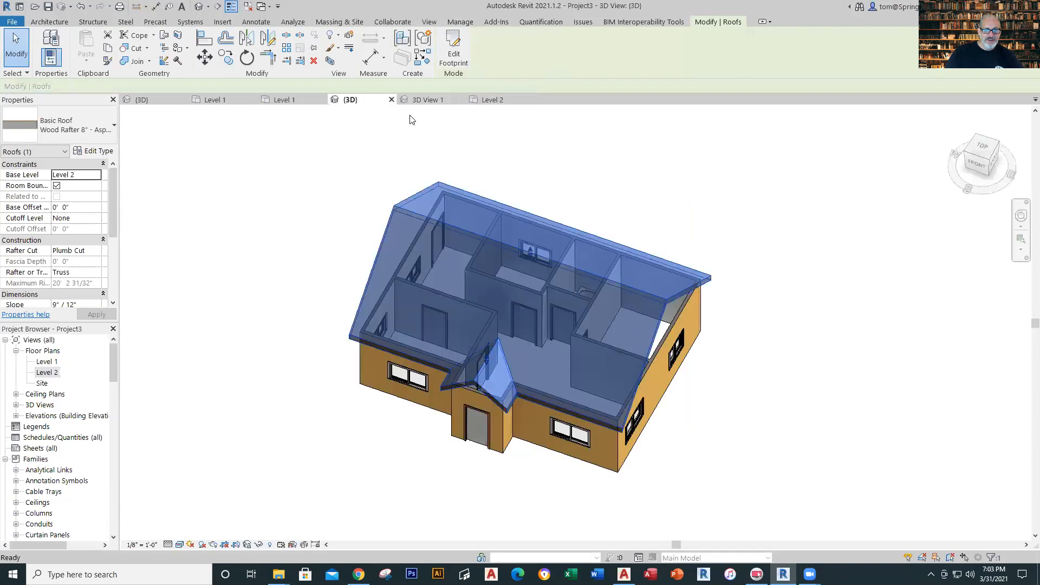
{"action": "left_click", "coordinate": [843, 253]}
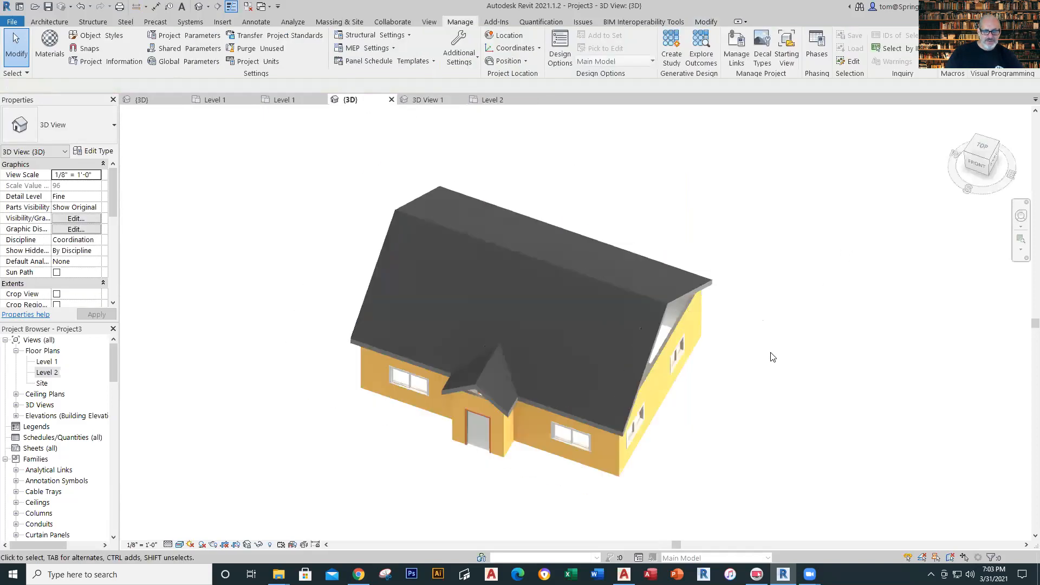
{"action": "middle_click_drag", "start_coordinate": [746, 400], "coordinate": [666, 237], "text": "shift"}
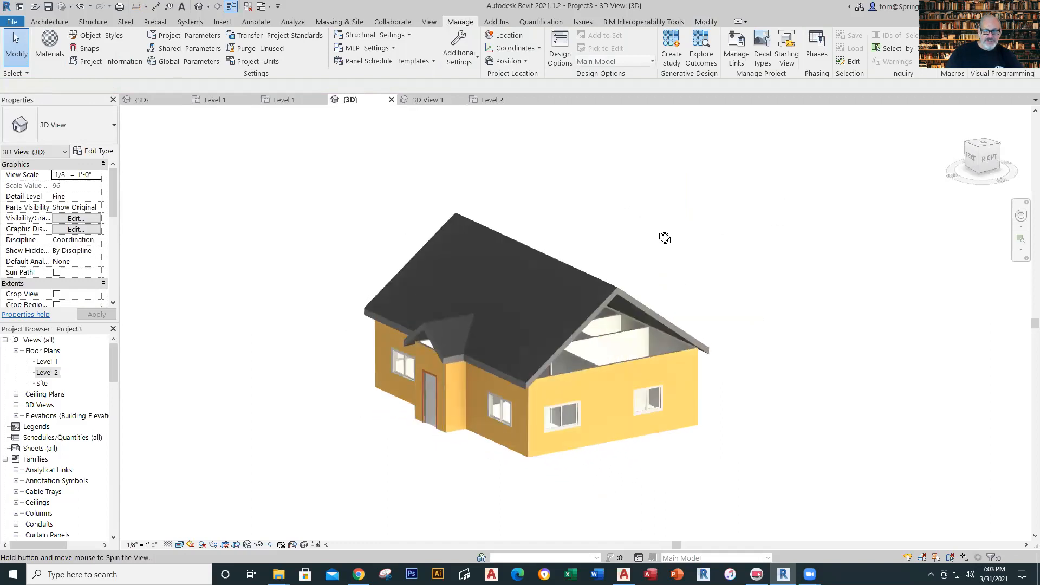
{"action": "left_click", "coordinate": [619, 298]}
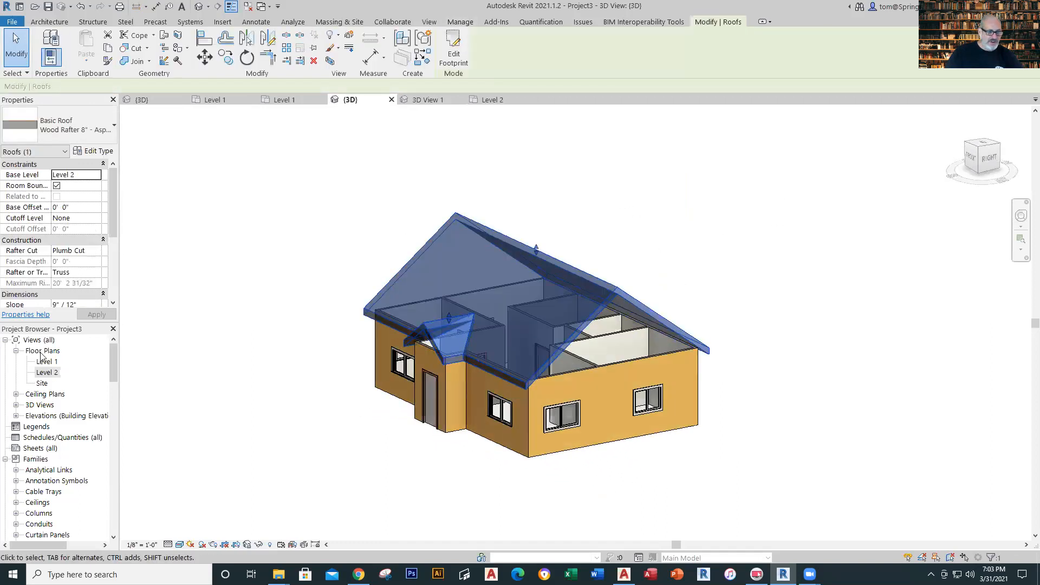
{"action": "left_click", "coordinate": [56, 305]}
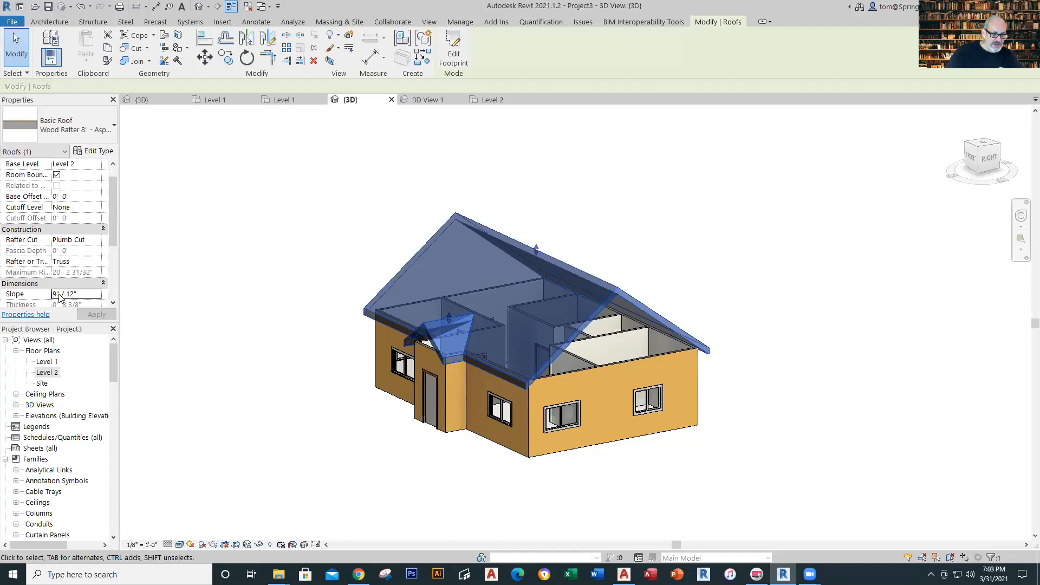
{"action": "left_click", "coordinate": [59, 294]}
{"action": "key", "text": "BackSpace"}
{"action": "type", "text": "5"}
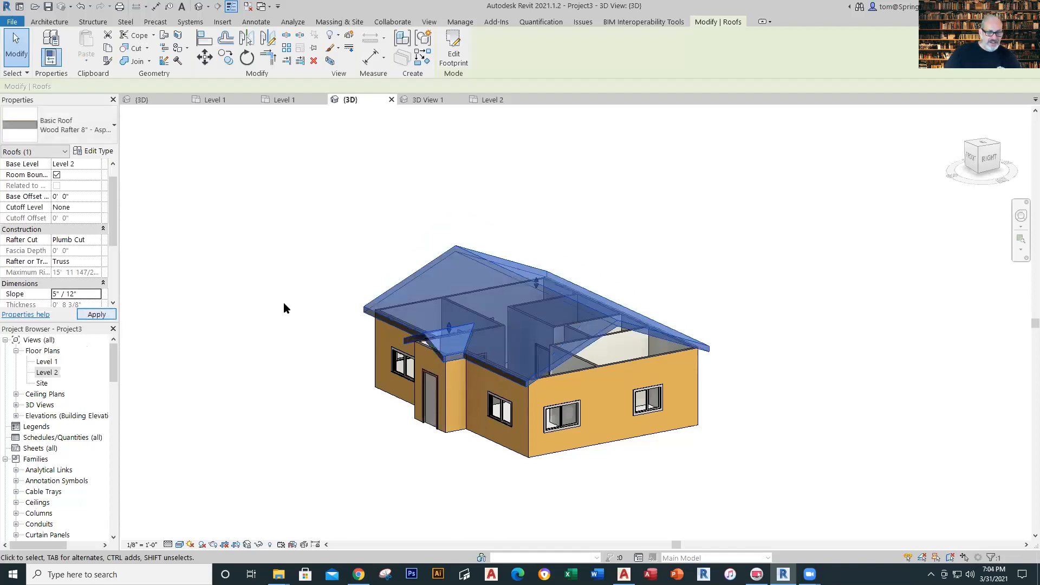
{"action": "left_click", "coordinate": [284, 302]}
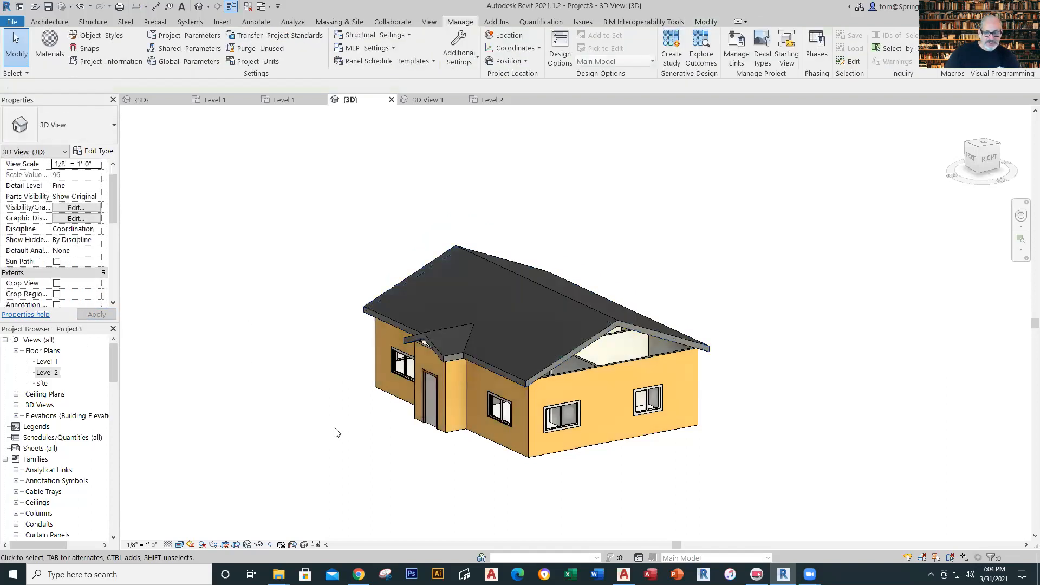
- Attach the tops of the two gable end walls to the roof, one at each end of the house
{"action": "left_click", "coordinate": [627, 363]}
{"action": "left_click", "coordinate": [533, 48]}
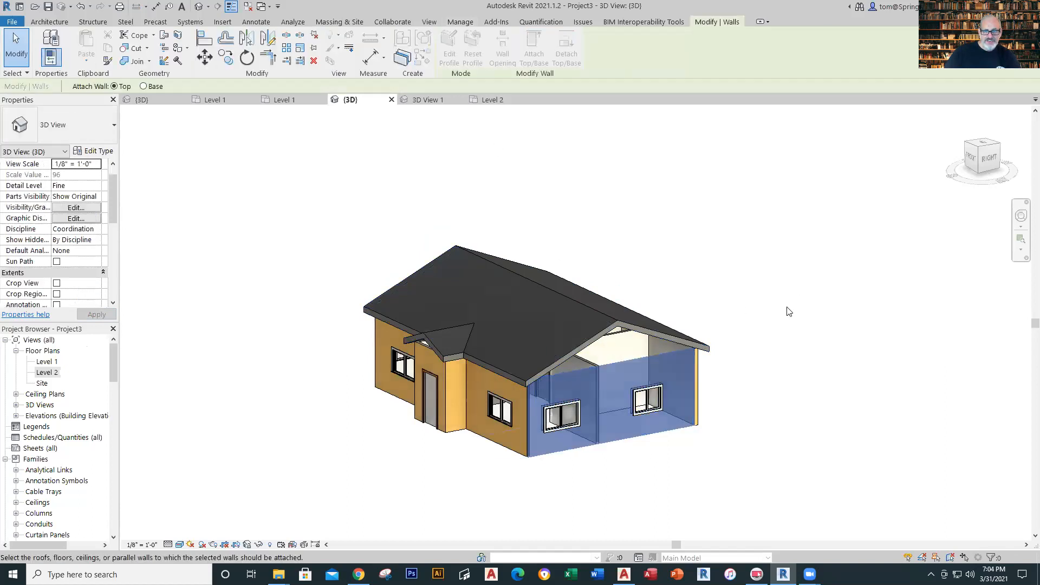
{"action": "left_click", "coordinate": [768, 340]}
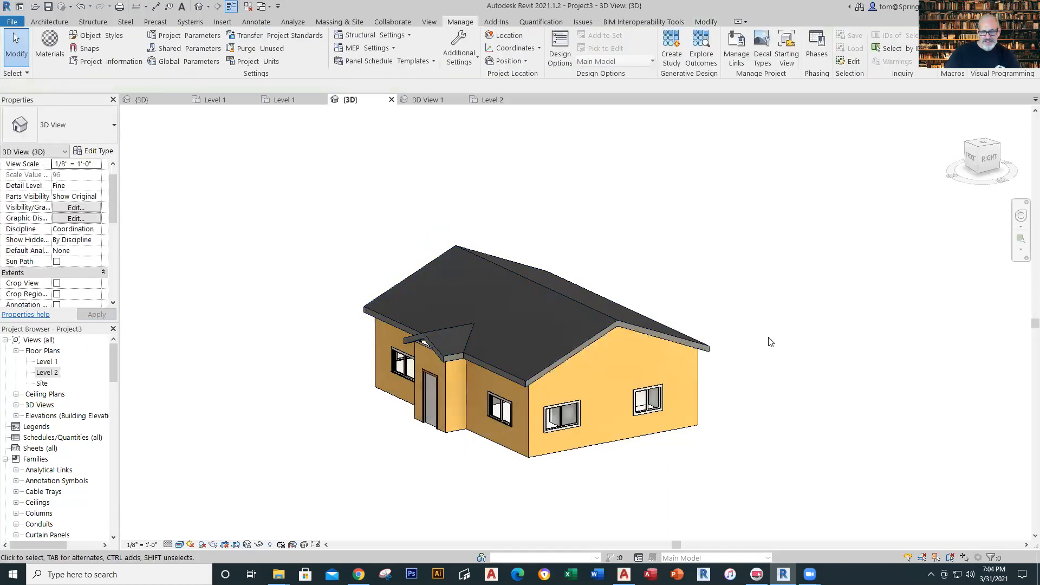
{"action": "middle_click_drag", "start_coordinate": [768, 336], "coordinate": [332, 395], "text": "shift"}
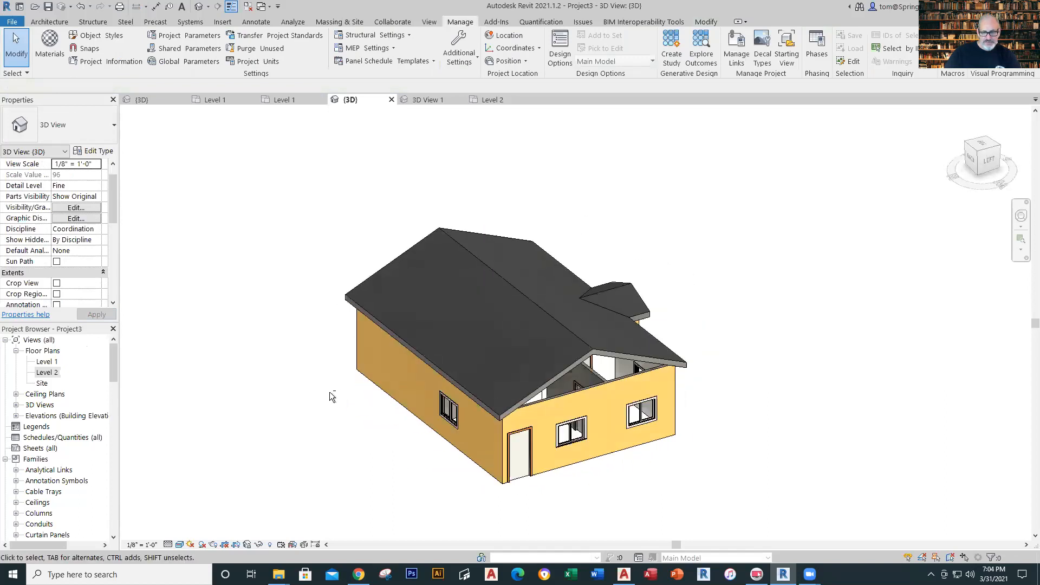
{"action": "left_click", "coordinate": [612, 383]}
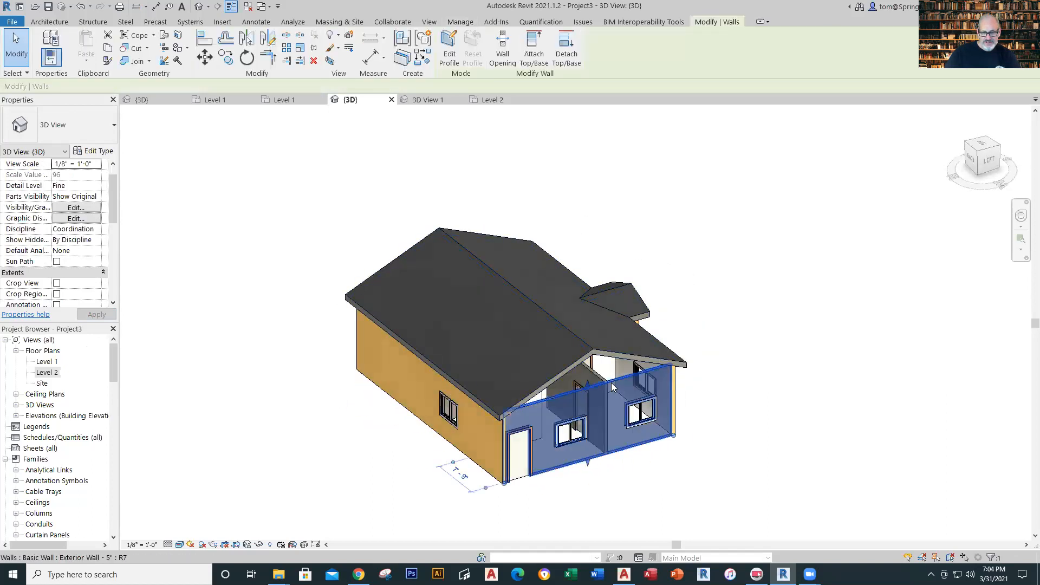
{"action": "left_click", "coordinate": [533, 49]}
{"action": "left_click", "coordinate": [639, 362]}
- Attach the top of the entry bump-out's front wall to the small gable roof above the door
{"action": "middle_click_drag", "start_coordinate": [807, 426], "coordinate": [573, 287], "text": "shift"}
{"action": "scroll", "coordinate": [573, 287], "scroll_direction": "up", "scroll_amount": 3}
{"action": "scroll", "coordinate": [573, 287], "scroll_direction": "up", "scroll_amount": 2}
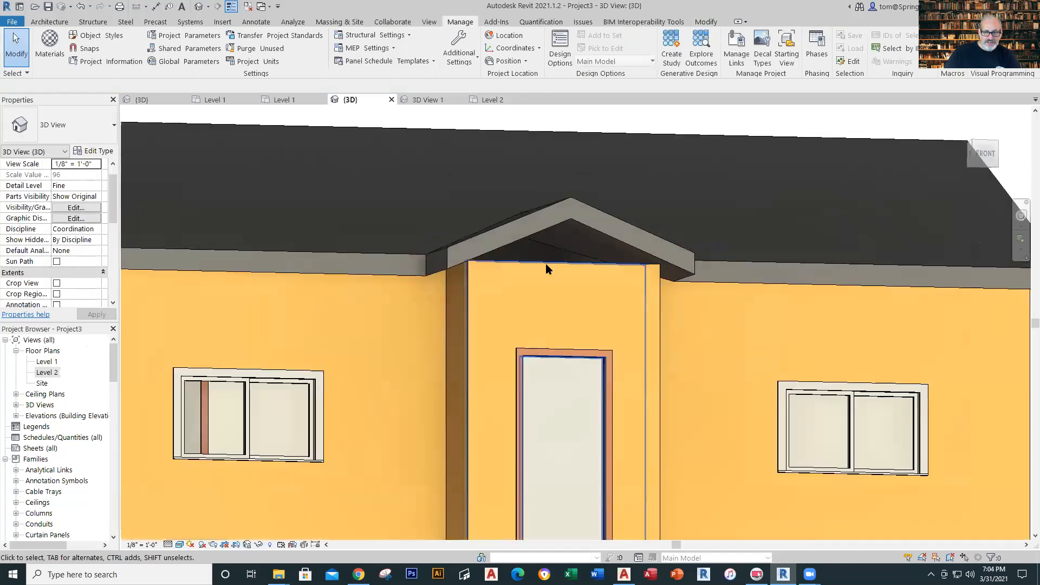
{"action": "left_click", "coordinate": [545, 263]}
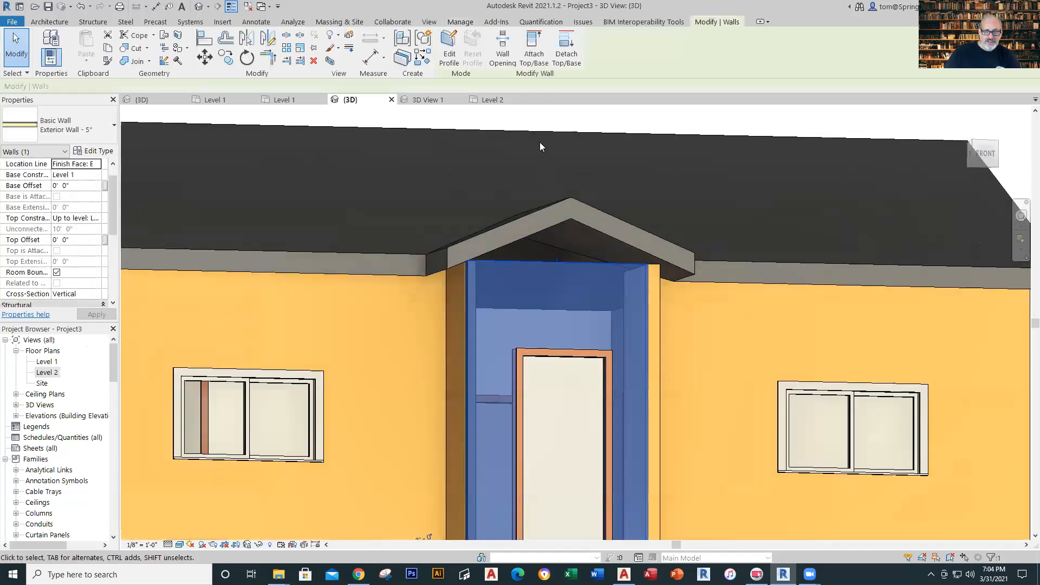
{"action": "left_click", "coordinate": [527, 36]}
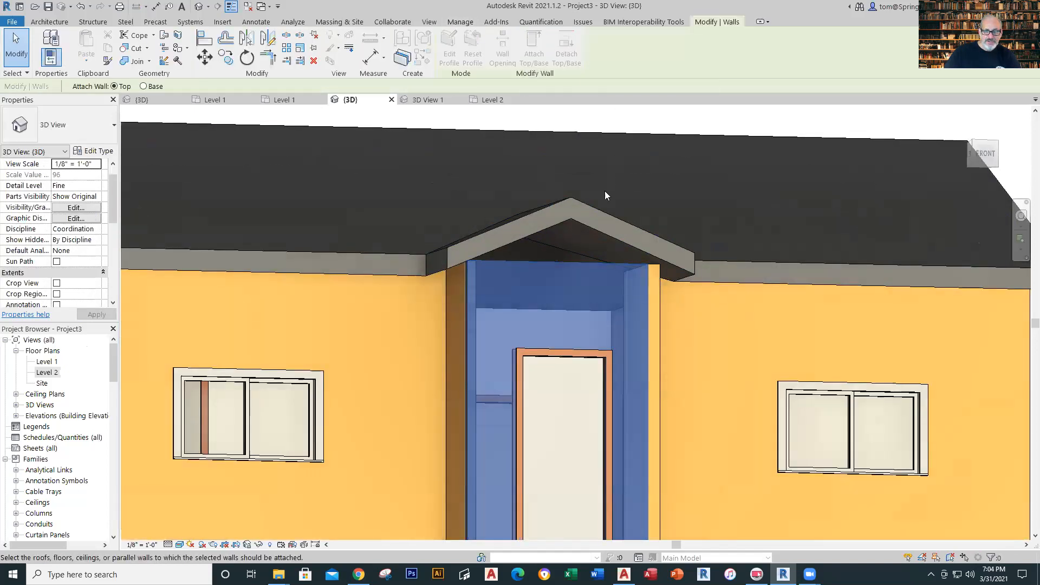
{"action": "left_click", "coordinate": [607, 235]}
{"action": "left_click", "coordinate": [716, 122]}
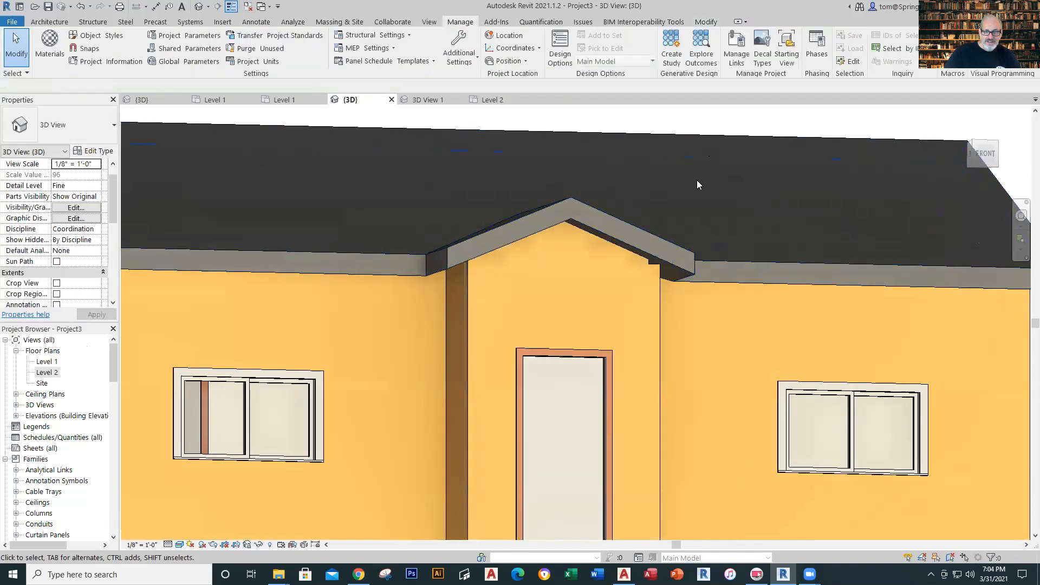
- Attach the top of the entry bump-out's right side wall to the roof to close the notch at the corner
{"action": "scroll", "coordinate": [683, 284], "scroll_direction": "up", "scroll_amount": 2}
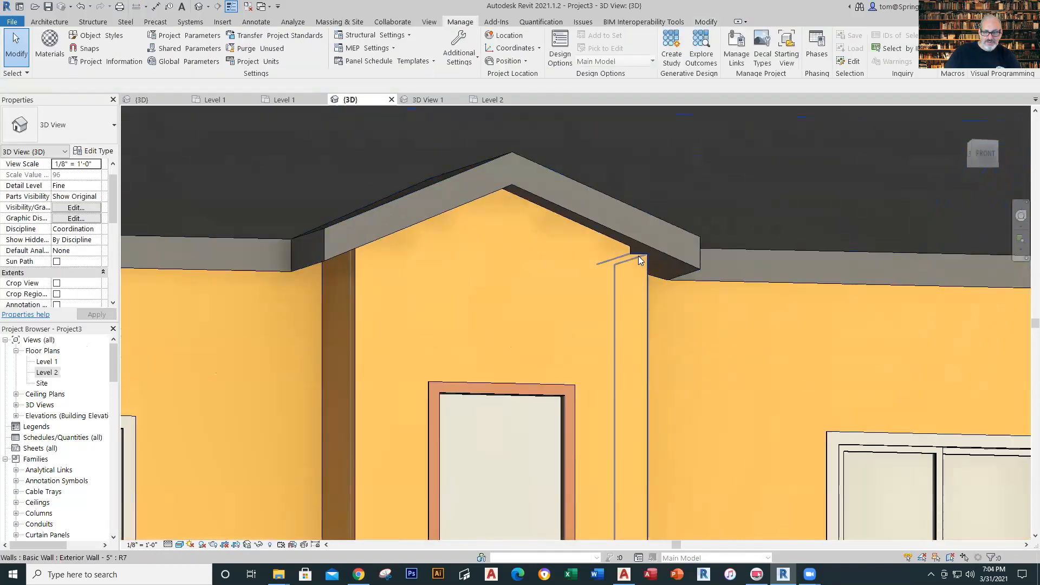
{"action": "left_click", "coordinate": [640, 260]}
{"action": "key", "text": "Return"}
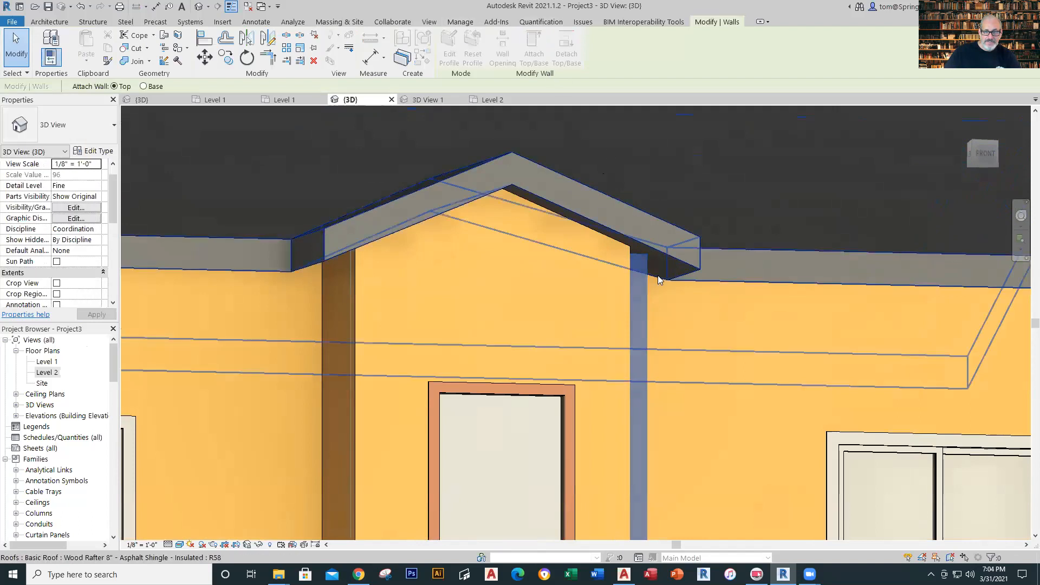
{"action": "left_click", "coordinate": [660, 242]}
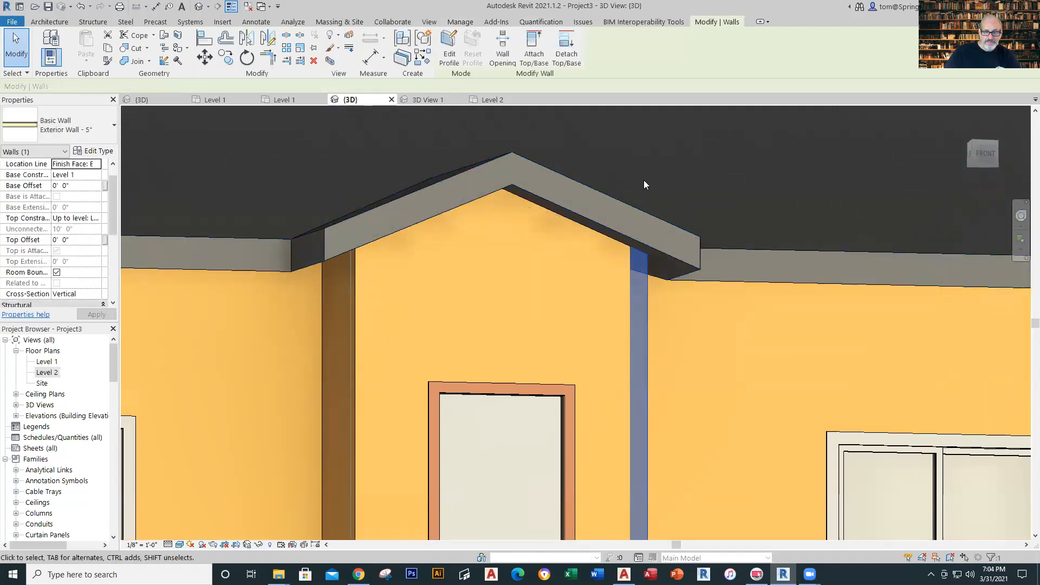
{"action": "key", "text": "Escape"}
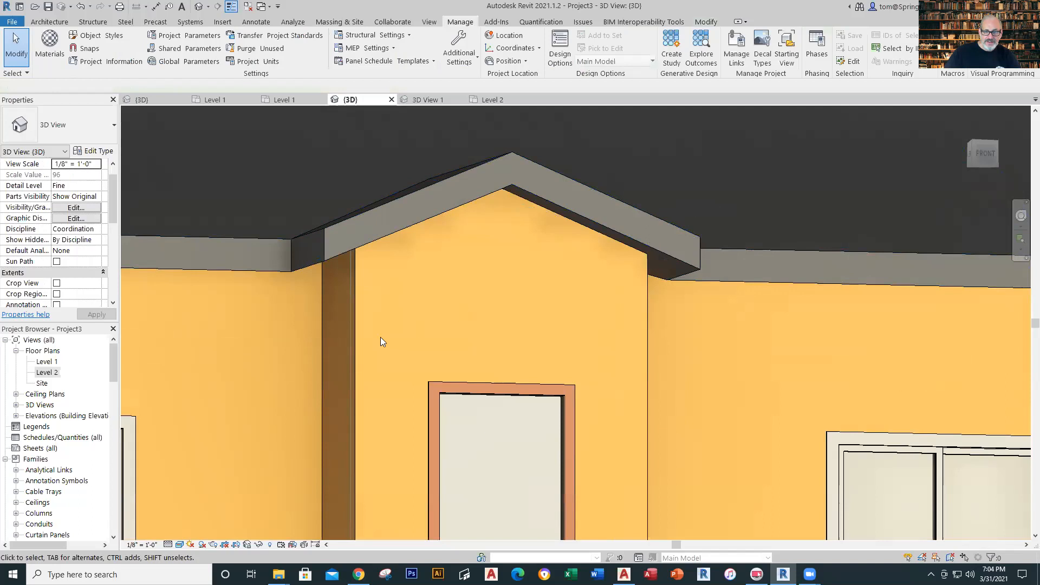
- Check where the entry's front wall and the right gable end wall meet the roof
{"action": "left_click", "coordinate": [358, 301]}
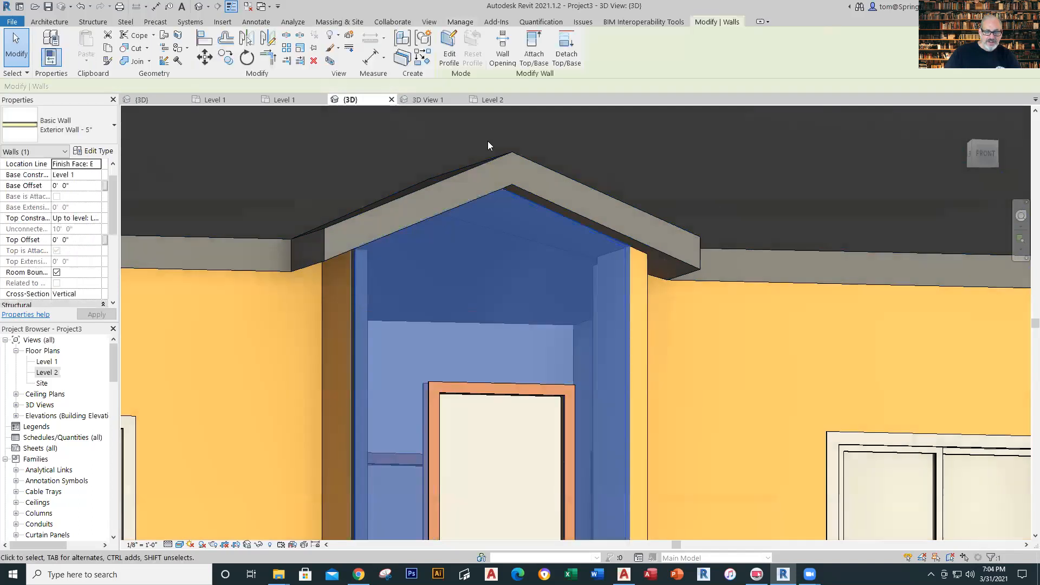
{"action": "scroll", "coordinate": [585, 341], "scroll_direction": "down", "scroll_amount": 2}
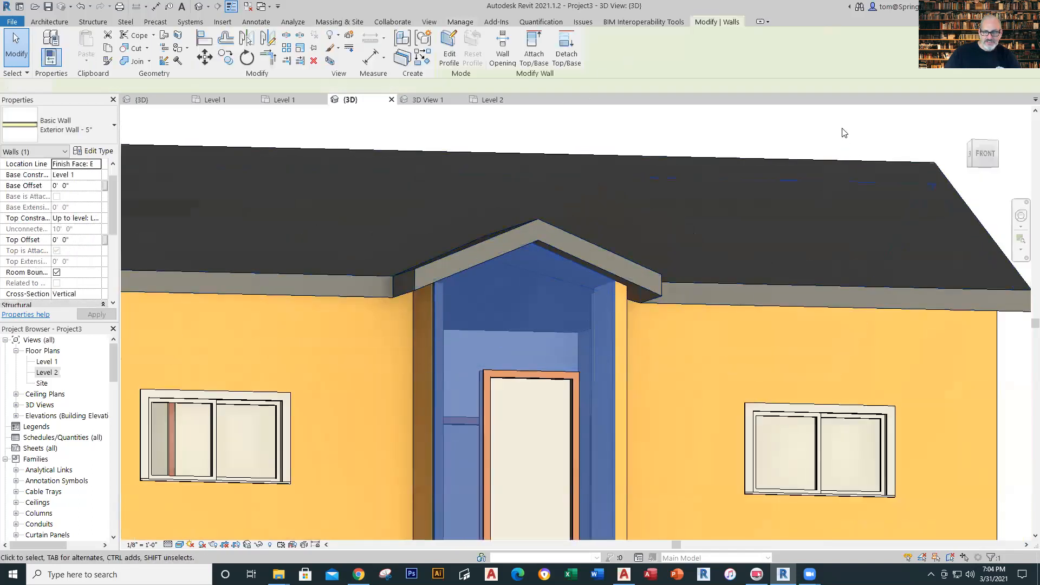
{"action": "key", "text": "Escape"}
{"action": "middle_click_drag", "start_coordinate": [817, 197], "coordinate": [595, 238], "text": "shift"}
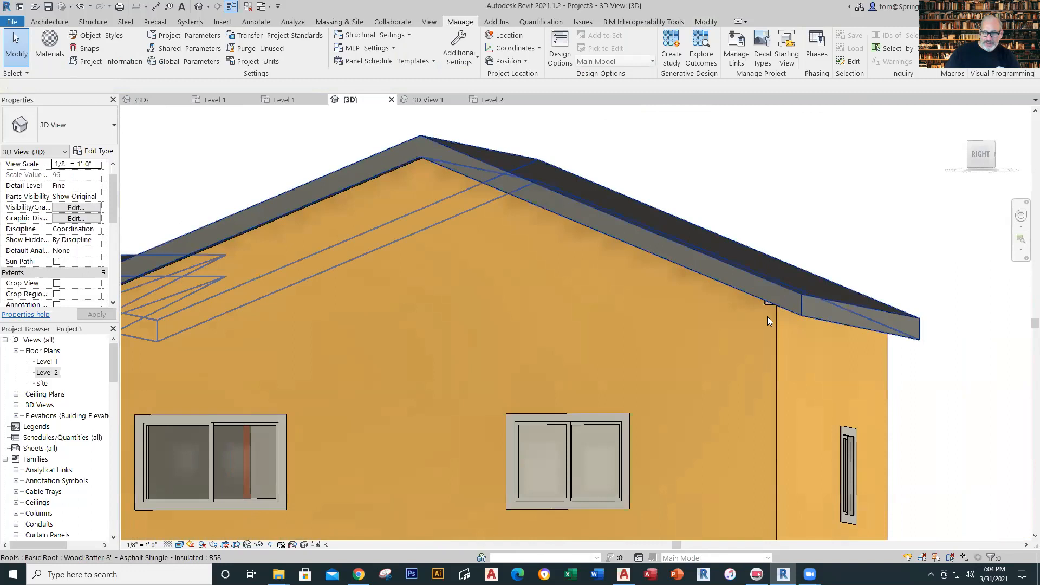
- Attach the top of the rear wall to the main roof at the right gable end corner
{"action": "scroll", "coordinate": [767, 320], "scroll_direction": "up", "scroll_amount": 2}
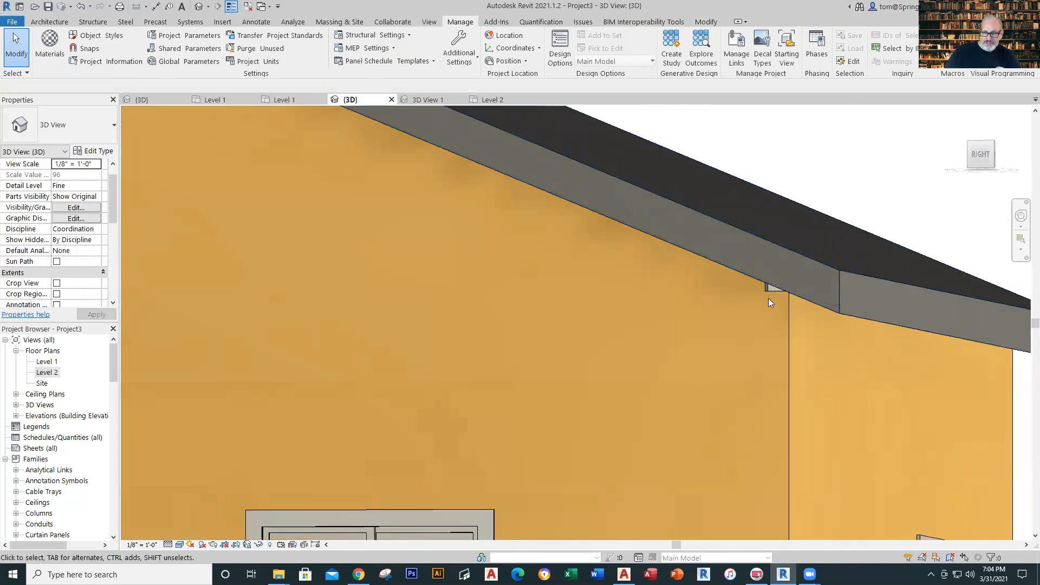
{"action": "left_click", "coordinate": [768, 295]}
{"action": "left_click", "coordinate": [536, 57]}
{"action": "left_click", "coordinate": [765, 278]}
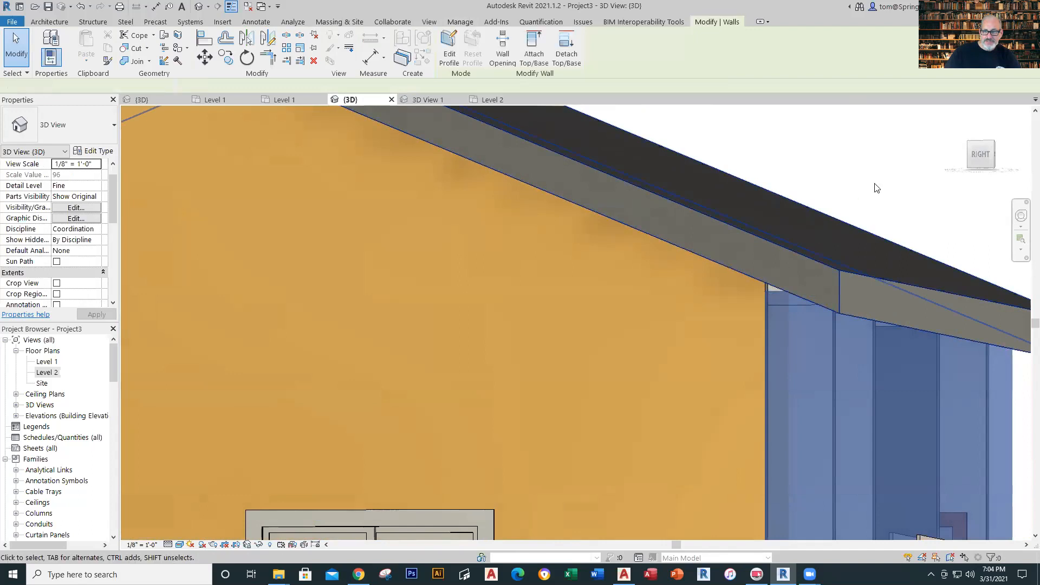
{"action": "left_click", "coordinate": [876, 188]}
- Attach the top of the front wall between the left gable end and the entry bump-out to the main roof
{"action": "middle_click_drag", "start_coordinate": [877, 187], "coordinate": [799, 259], "text": "shift"}
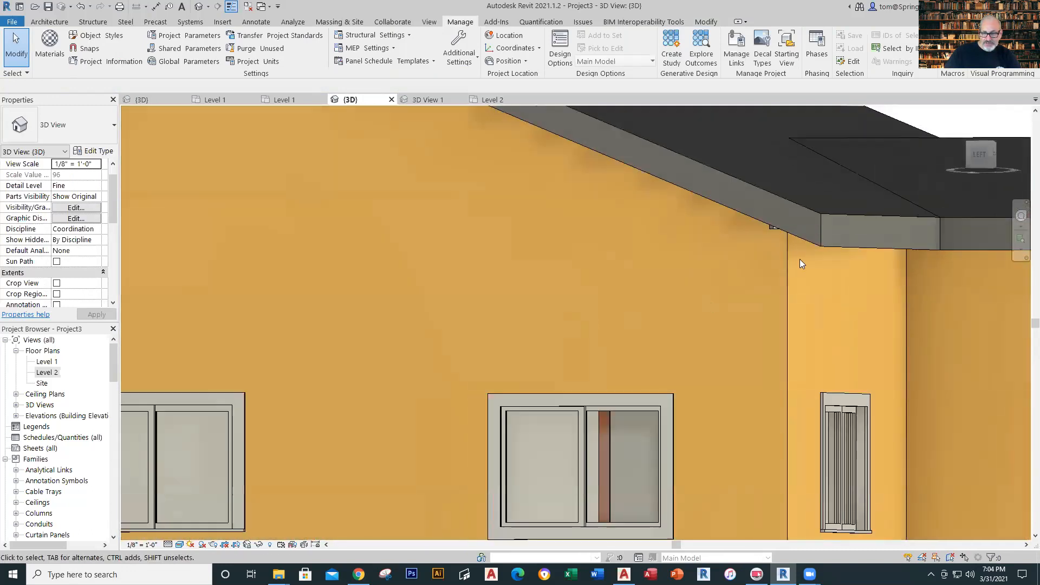
{"action": "left_click", "coordinate": [770, 232]}
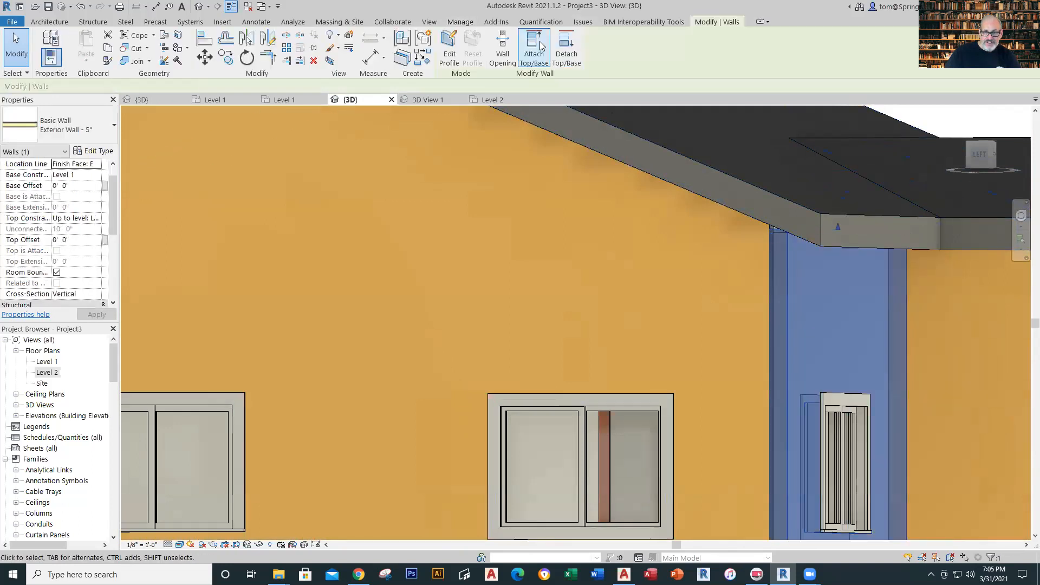
{"action": "left_click", "coordinate": [534, 50]}
{"action": "left_click", "coordinate": [791, 228]}
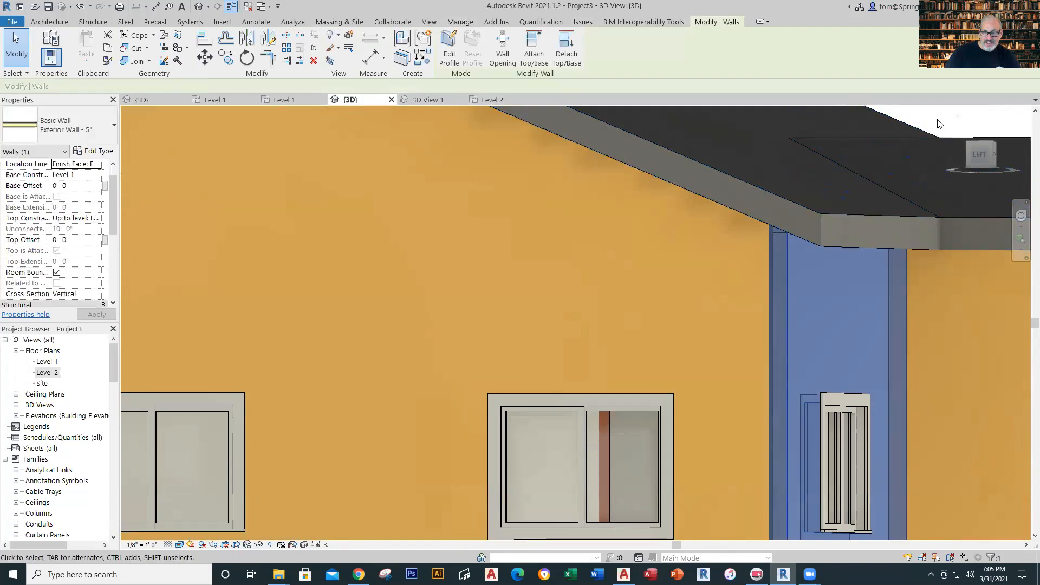
{"action": "left_click", "coordinate": [942, 133]}
{"action": "scroll", "coordinate": [931, 226], "scroll_direction": "down", "scroll_amount": 5}
{"action": "middle_click_drag", "start_coordinate": [930, 226], "coordinate": [698, 403], "text": "shift"}
{"action": "scroll", "coordinate": [807, 372], "scroll_direction": "up", "scroll_amount": 3}
{"action": "scroll", "coordinate": [805, 368], "scroll_direction": "down", "scroll_amount": 2}
{"action": "middle_click_drag", "start_coordinate": [767, 391], "coordinate": [543, 464]}
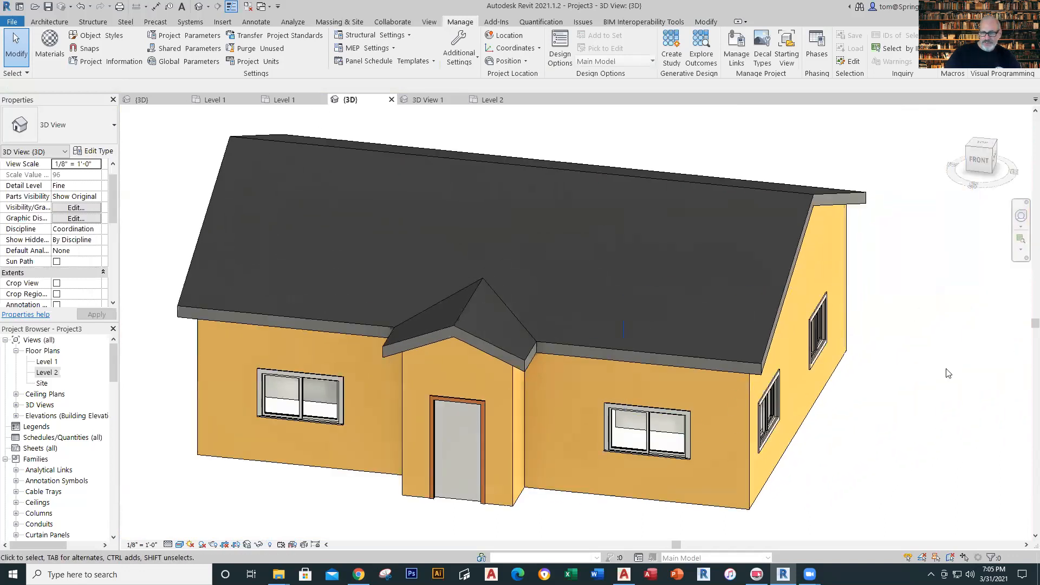
{"action": "middle_click_drag", "start_coordinate": [922, 375], "coordinate": [909, 336]}
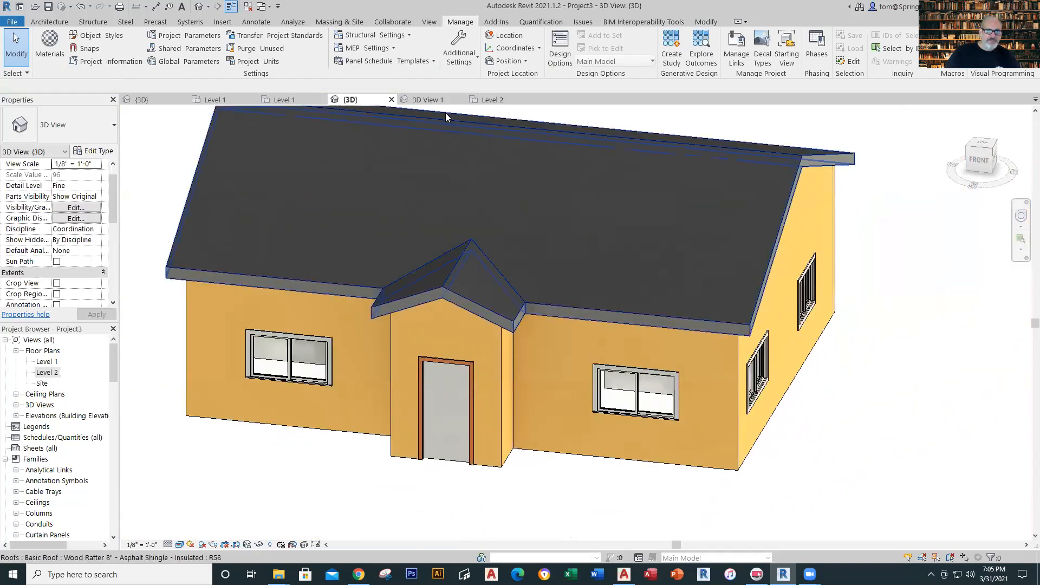
- Start a floor boundary sketch in the Level 1 floor plan
{"action": "left_click", "coordinate": [286, 100]}
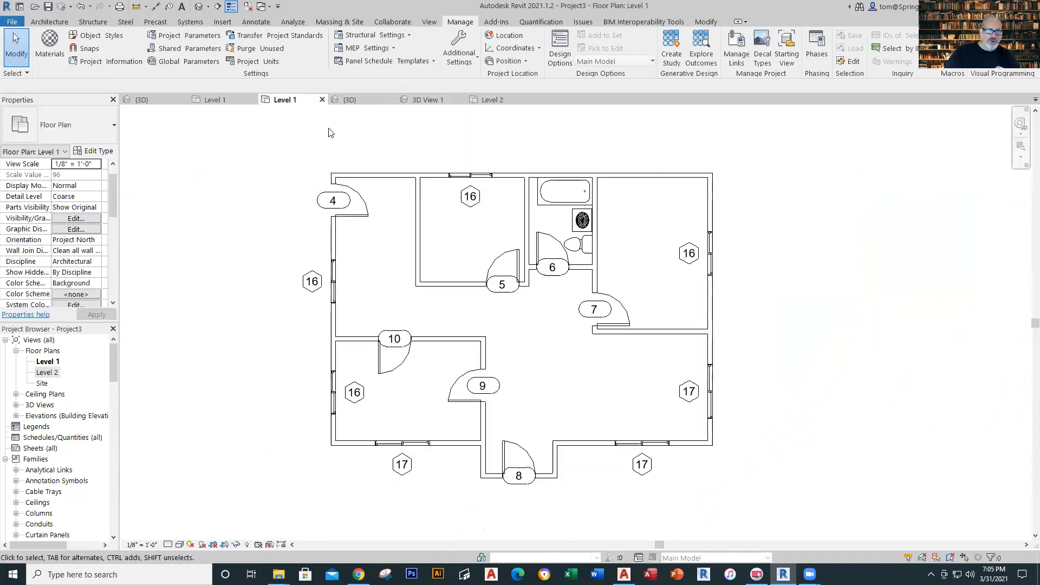
{"action": "left_click", "coordinate": [50, 24]}
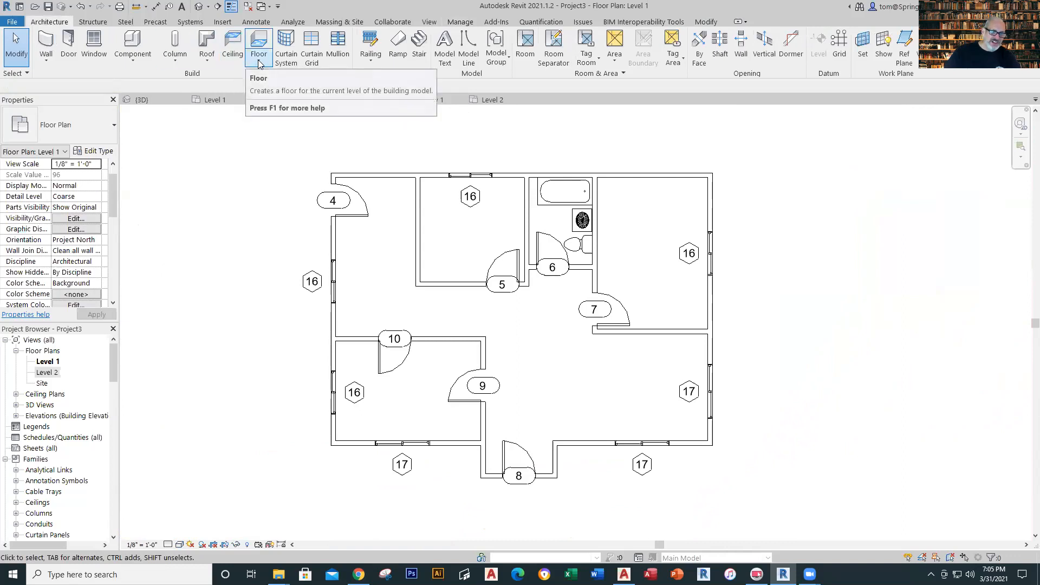
{"action": "left_click", "coordinate": [259, 63]}
{"action": "left_click", "coordinate": [277, 82]}
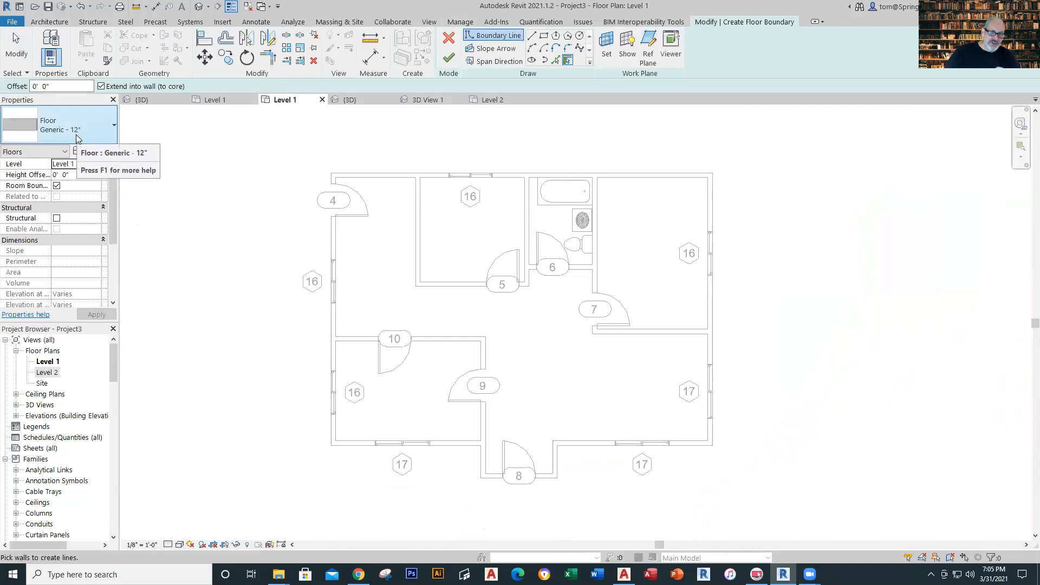
{"action": "left_click", "coordinate": [544, 37]}
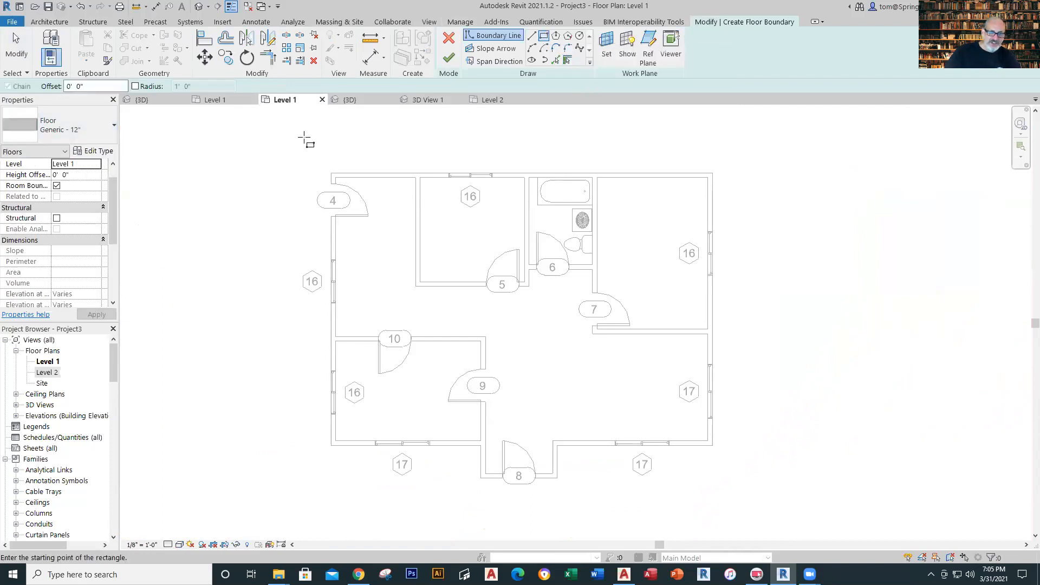
{"action": "left_click", "coordinate": [332, 173]}
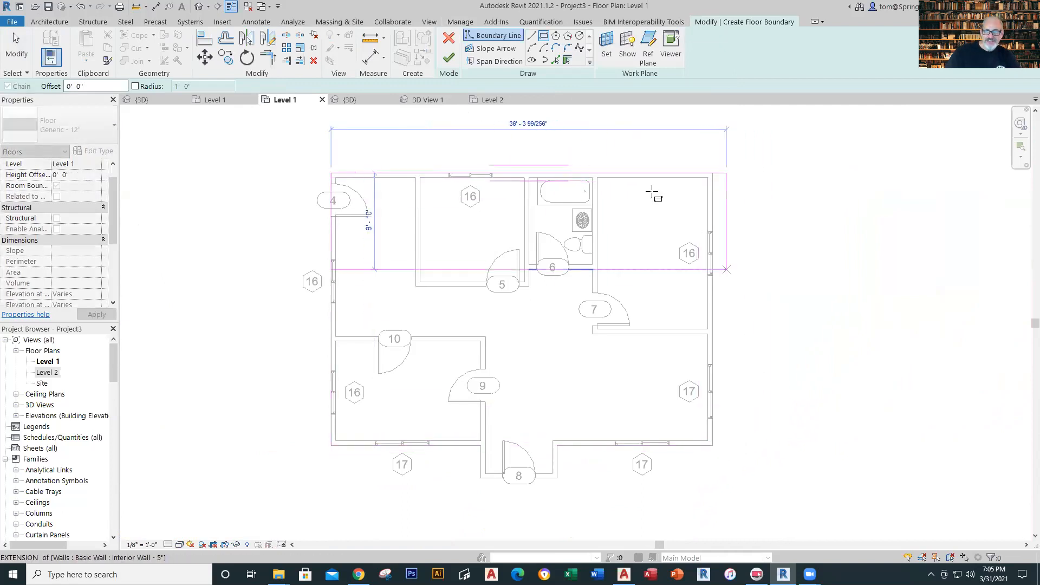
{"action": "key", "text": "Escape"}
- Create the Generic - 12" floor with its boundary picked from all exterior walls, including the three around the entry bump-out
{"action": "left_click", "coordinate": [567, 60]}
{"action": "left_click", "coordinate": [516, 173]}
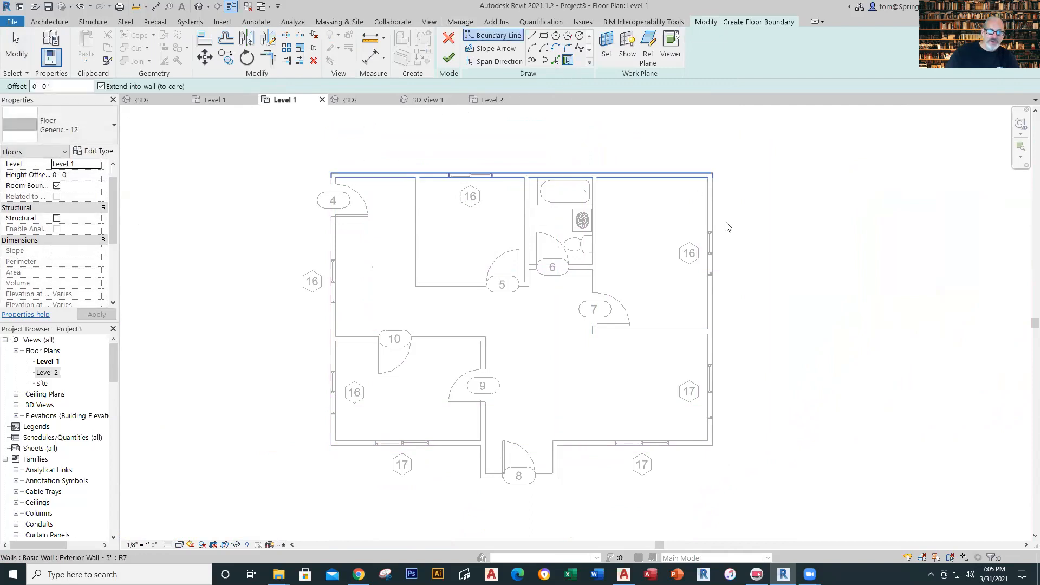
{"action": "left_click", "coordinate": [711, 241]}
{"action": "left_click", "coordinate": [686, 446]}
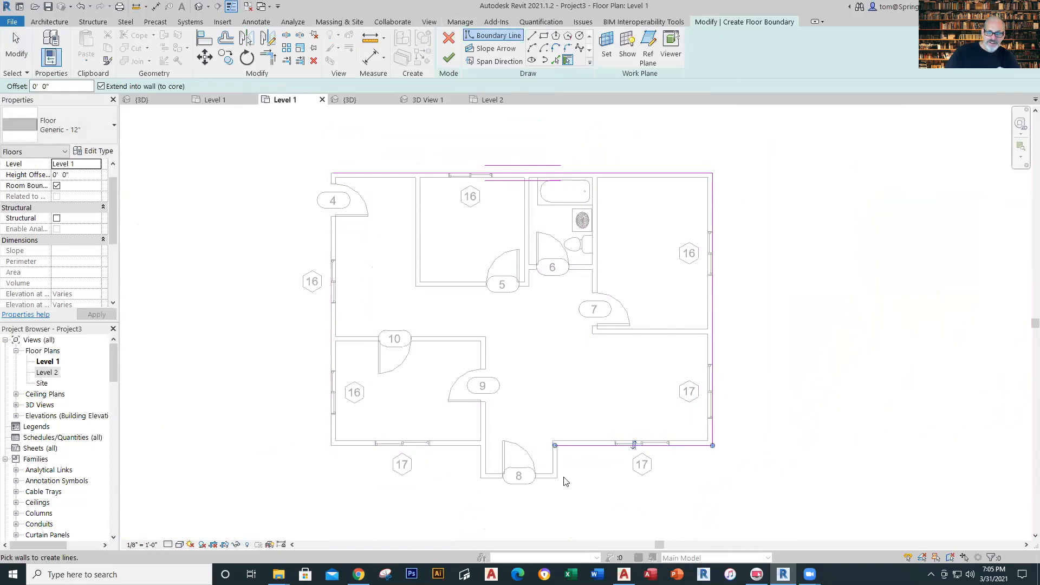
{"action": "left_click", "coordinate": [555, 462]}
{"action": "left_click", "coordinate": [549, 478]}
{"action": "left_click", "coordinate": [480, 461]}
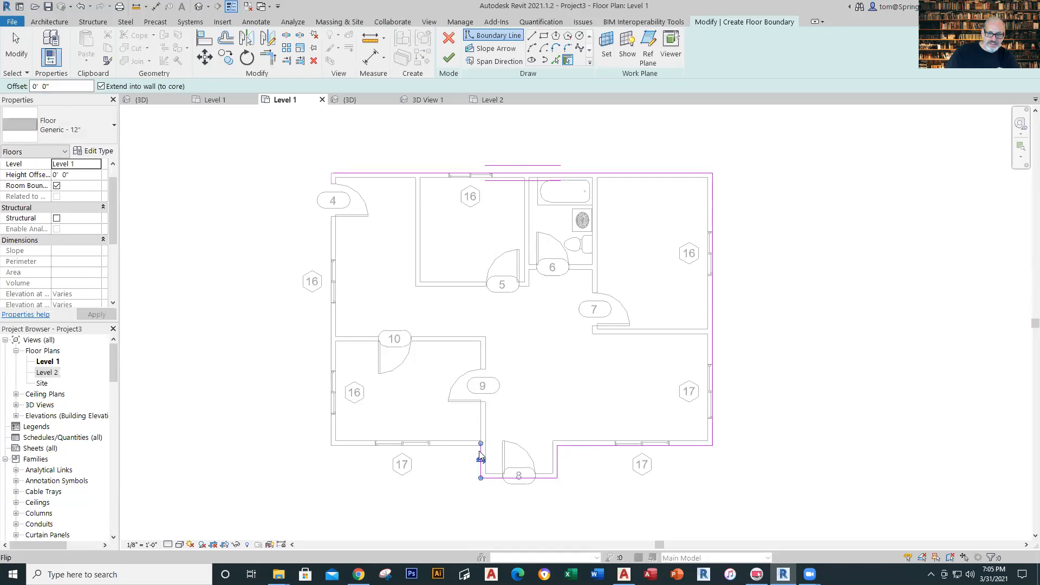
{"action": "left_click", "coordinate": [352, 444]}
{"action": "left_click", "coordinate": [332, 428]}
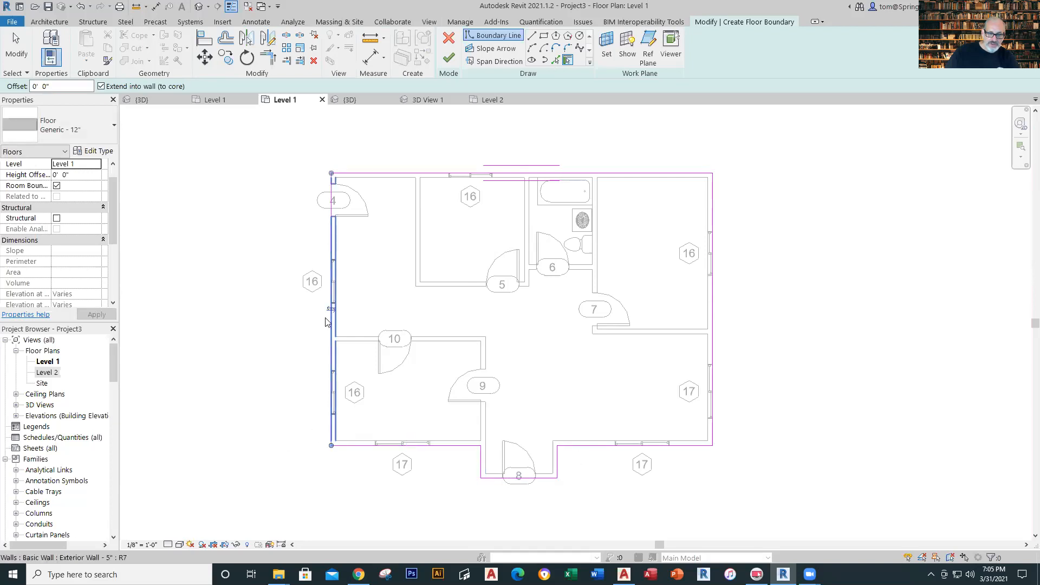
{"action": "left_click", "coordinate": [449, 58]}
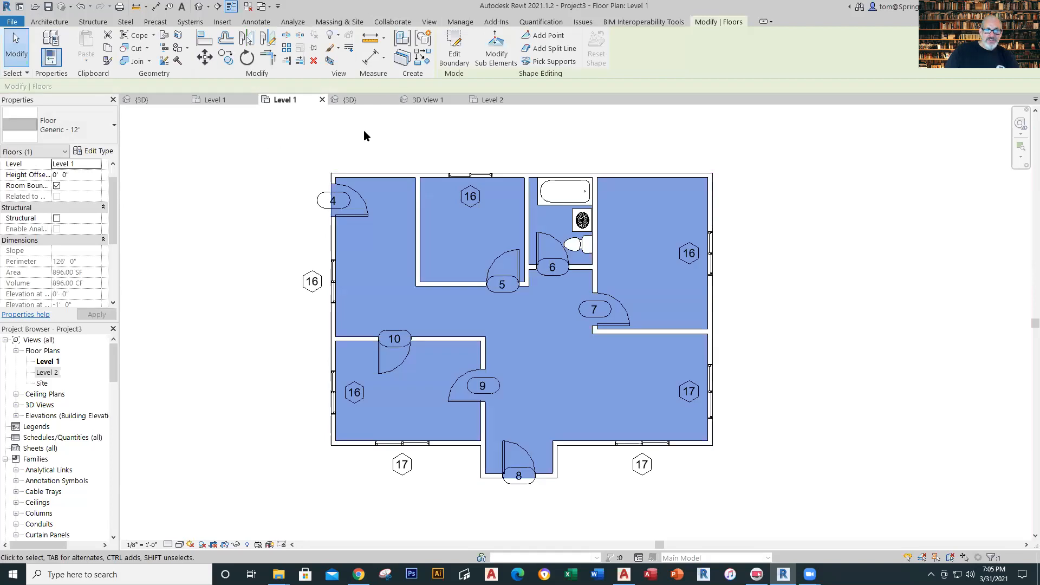
- Check the new floor slab around the base of the house in the 3D view
{"action": "left_click", "coordinate": [350, 100]}
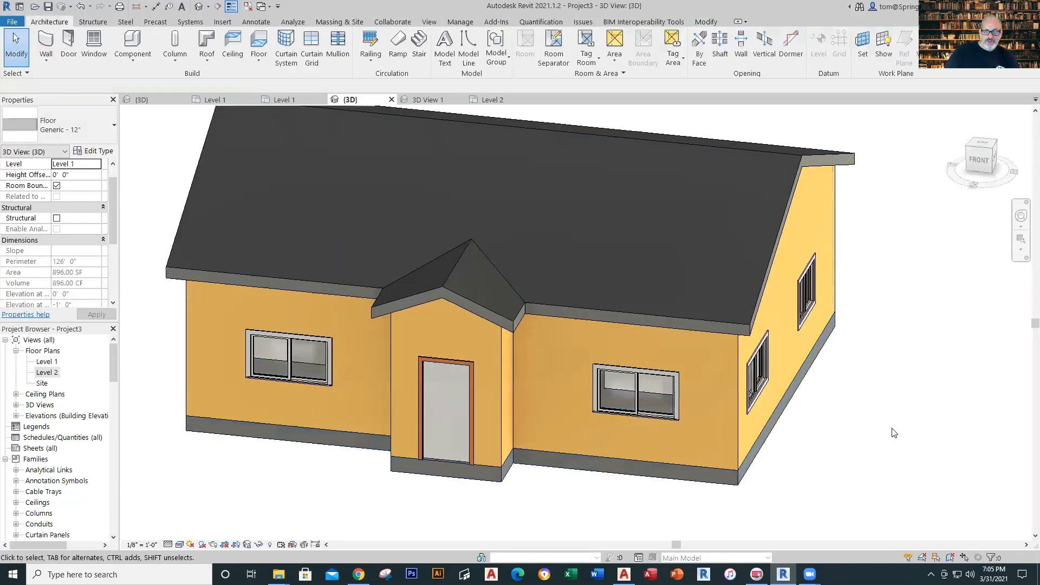
{"action": "left_click", "coordinate": [895, 434]}
{"action": "scroll", "coordinate": [892, 447], "scroll_direction": "down", "scroll_amount": 2}
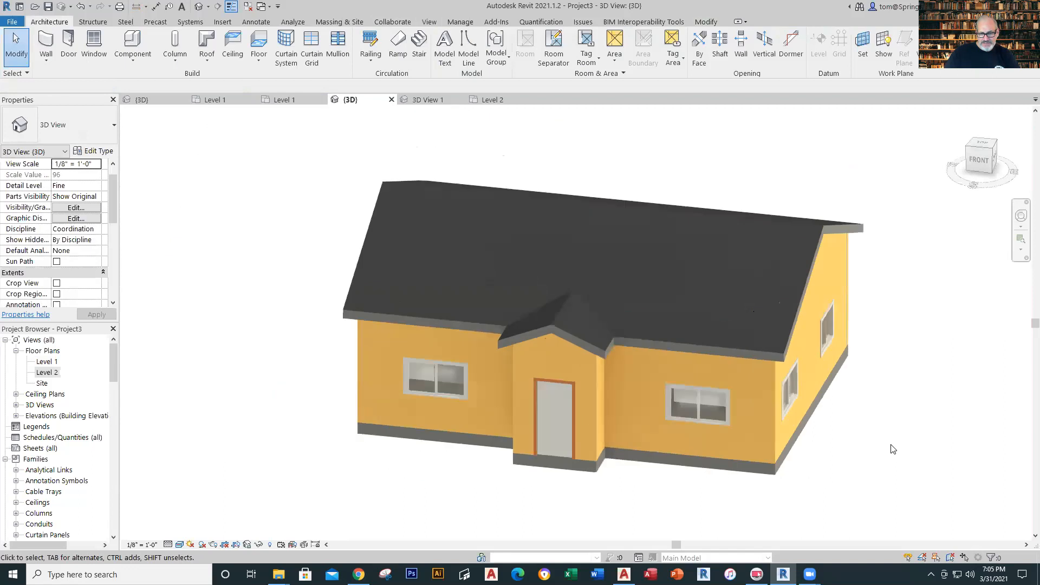
{"action": "middle_click_drag", "start_coordinate": [889, 450], "coordinate": [861, 453], "text": "shift"}
{"action": "scroll", "coordinate": [860, 455], "scroll_direction": "down", "scroll_amount": 1}
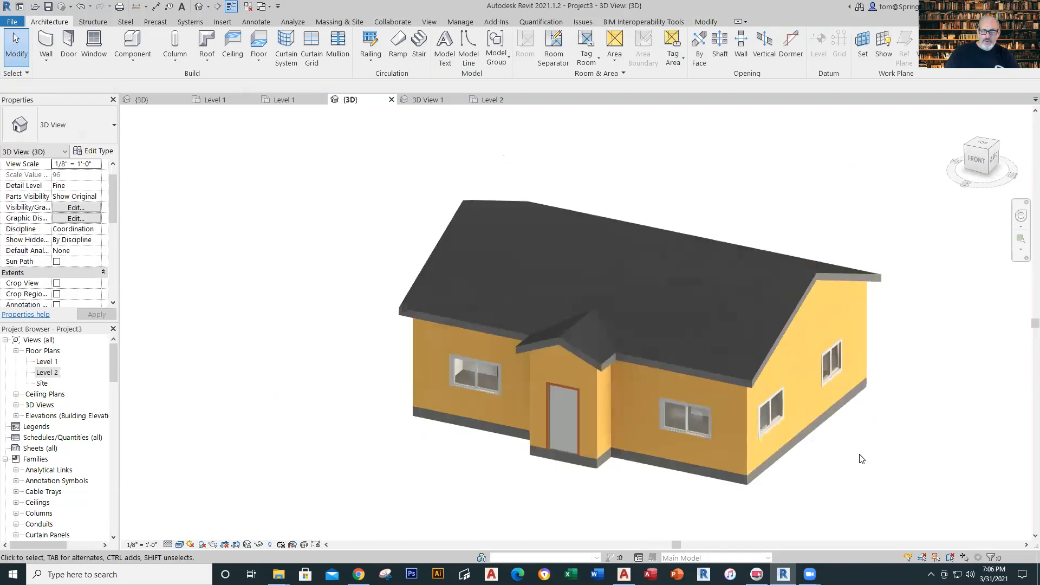
{"action": "scroll", "coordinate": [856, 450], "scroll_direction": "down", "scroll_amount": 1}
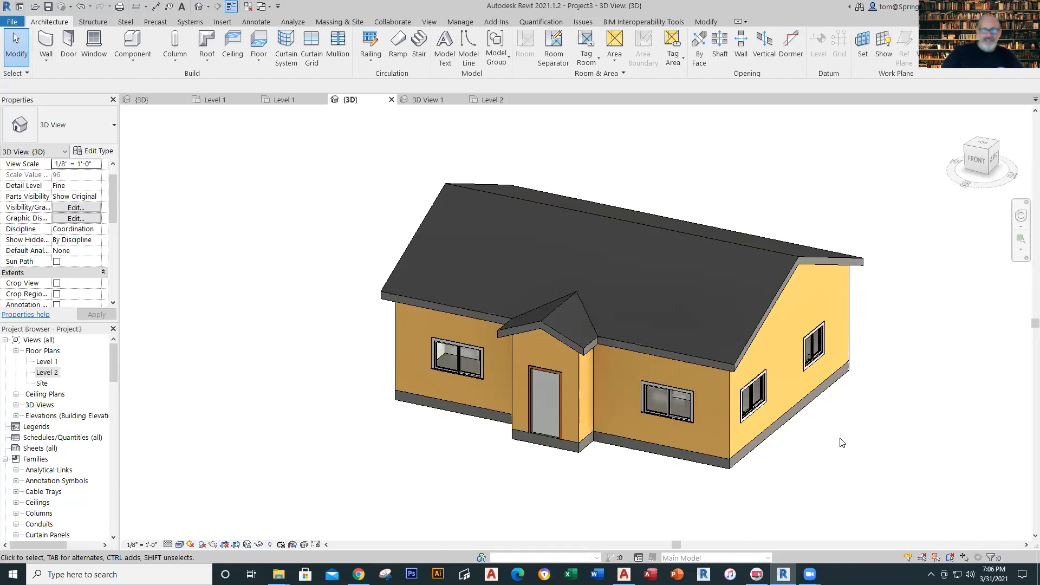
- Compare the house with the 3D model in the other open floor plan project
{"action": "left_click", "coordinate": [153, 100]}
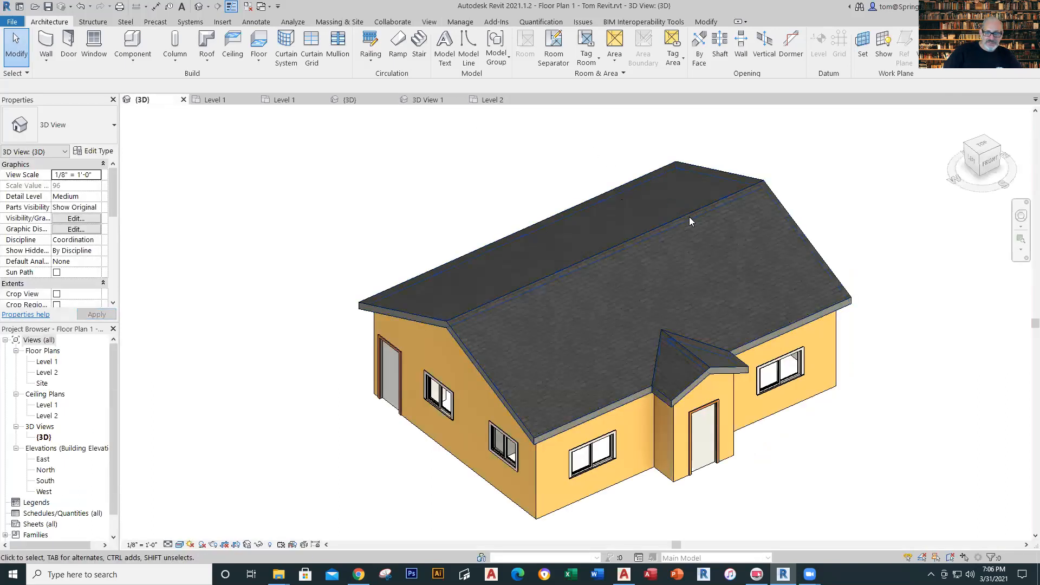
{"action": "middle_click_drag", "start_coordinate": [699, 214], "coordinate": [427, 103], "text": "shift"}
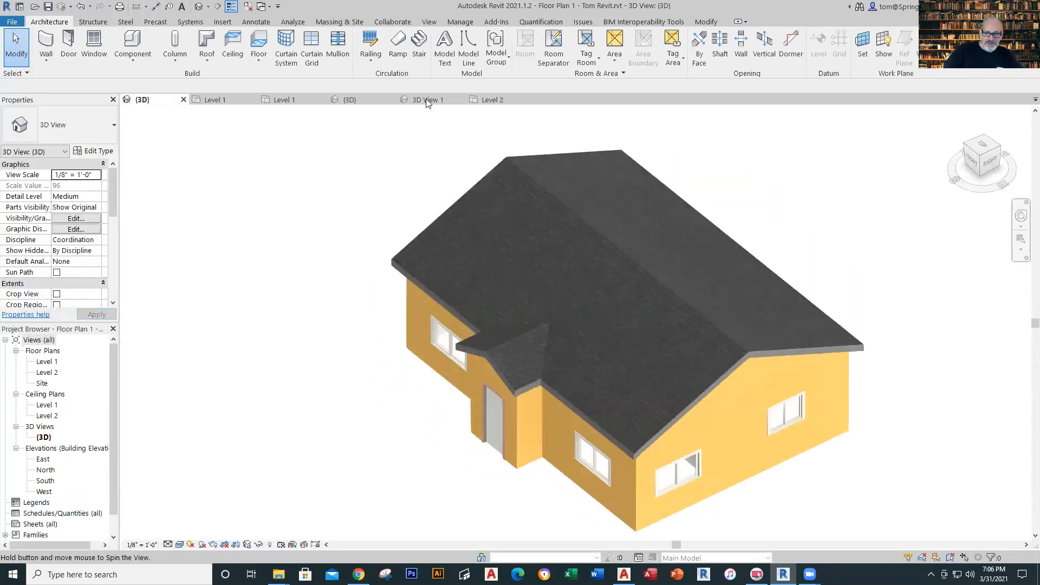
{"action": "left_click", "coordinate": [361, 100]}
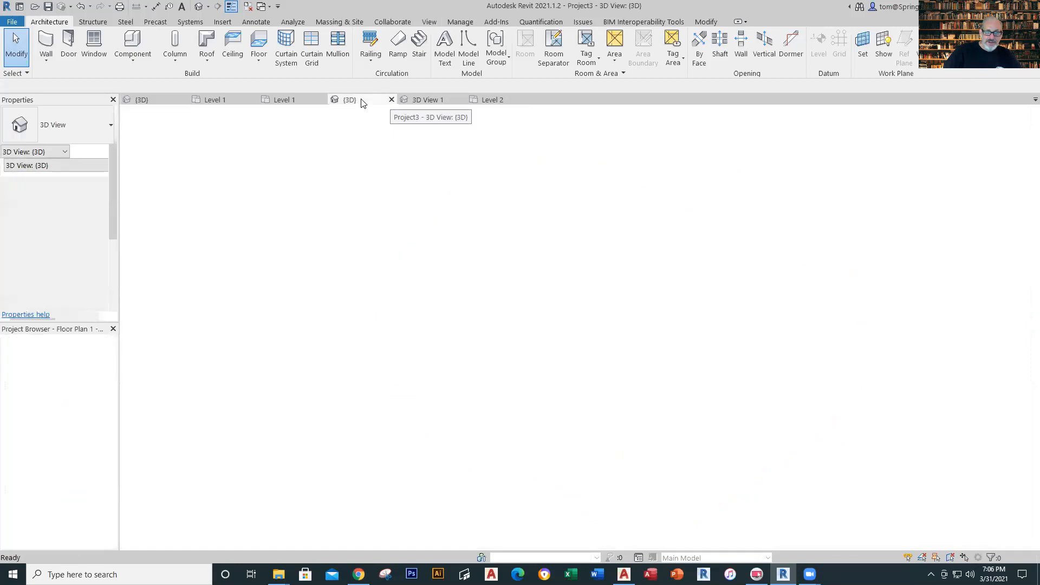
{"action": "scroll", "coordinate": [851, 255], "scroll_direction": "up", "scroll_amount": 2}
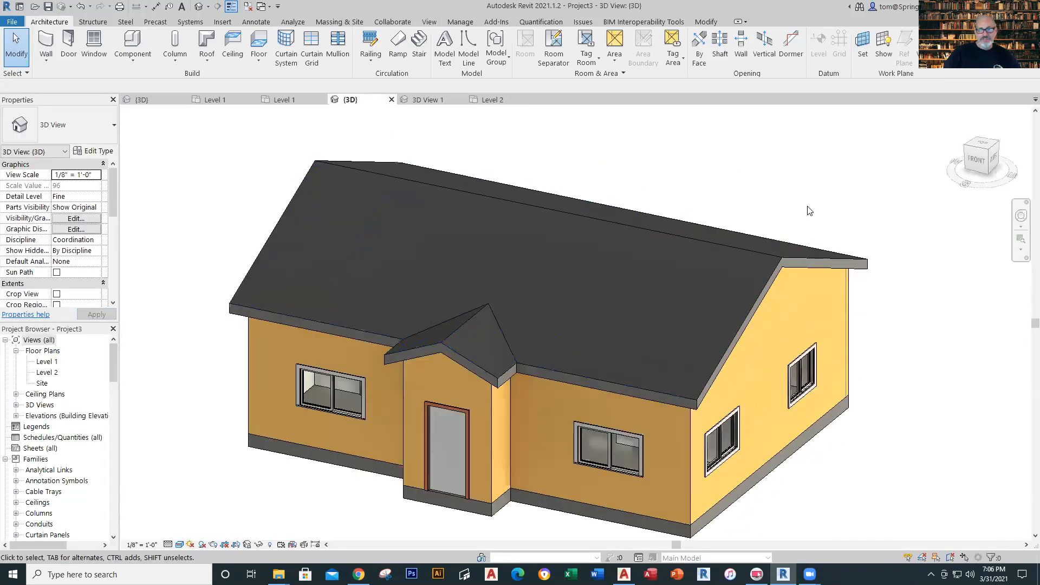
{"action": "scroll", "coordinate": [809, 207], "scroll_direction": "down", "scroll_amount": 1}
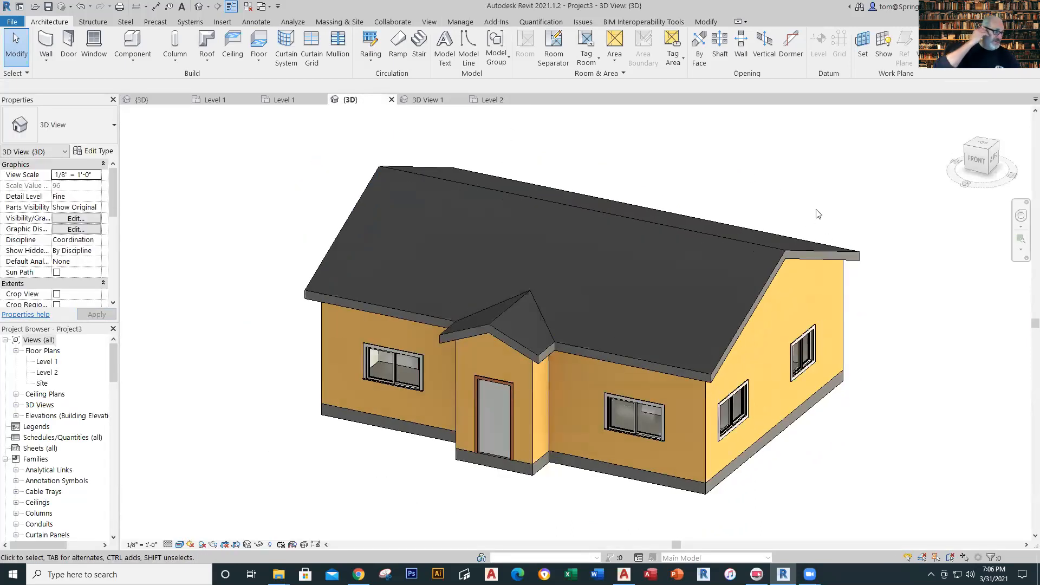